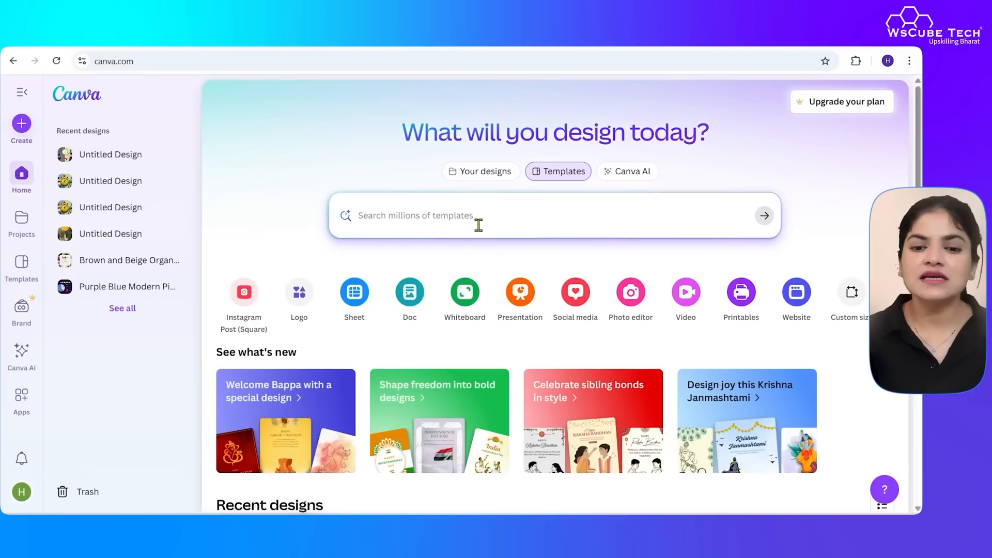
Look through the existing designs and template gallery, and preview the Green Weight Loss Diet Plan YouTube Thumbnail template
click(470, 178)
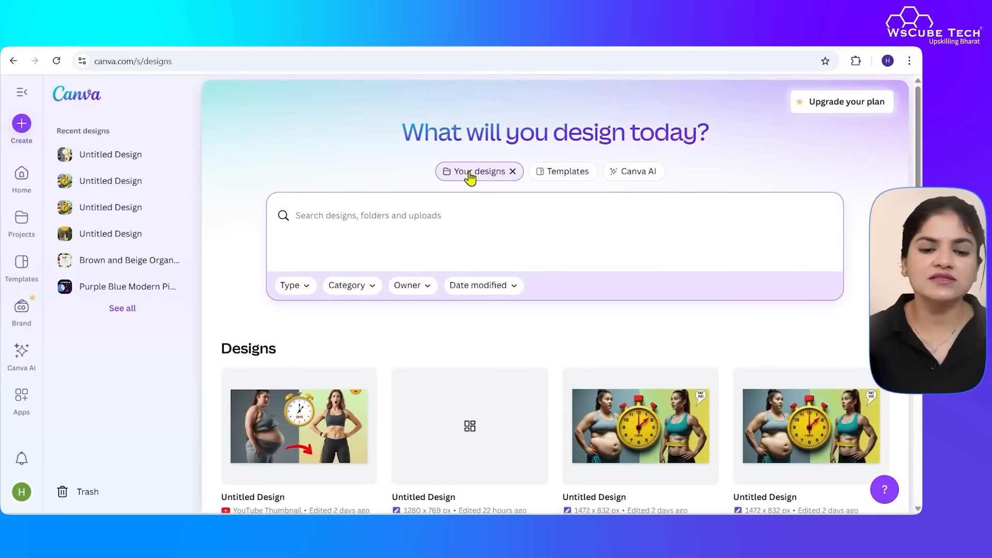
click(546, 171)
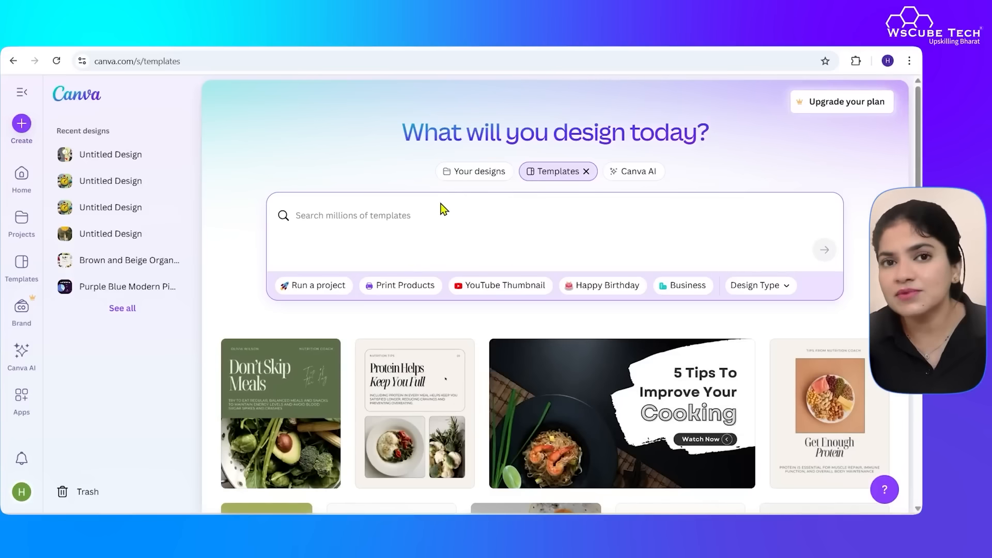
scroll(516, 346, down, 8)
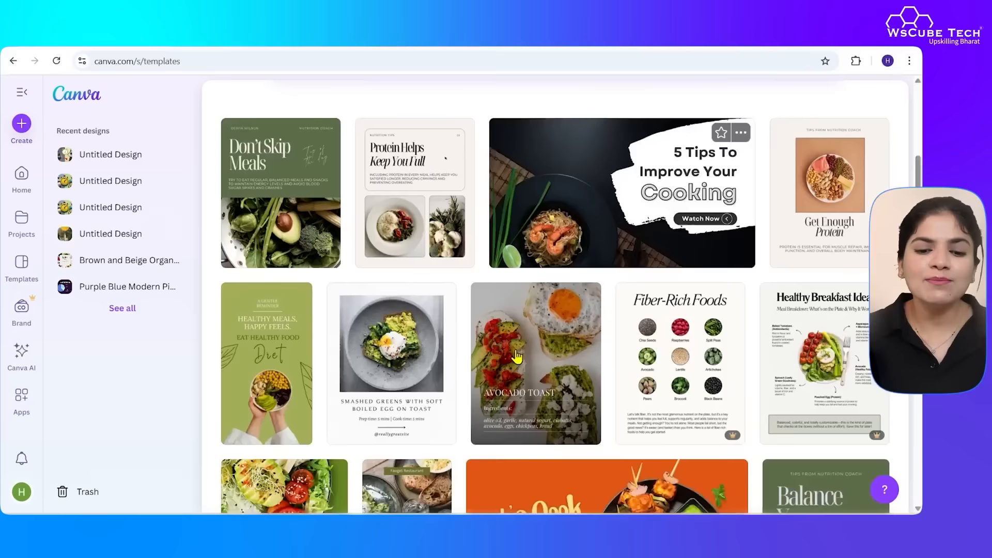
scroll(480, 432, down, 5)
scroll(452, 402, down, 1)
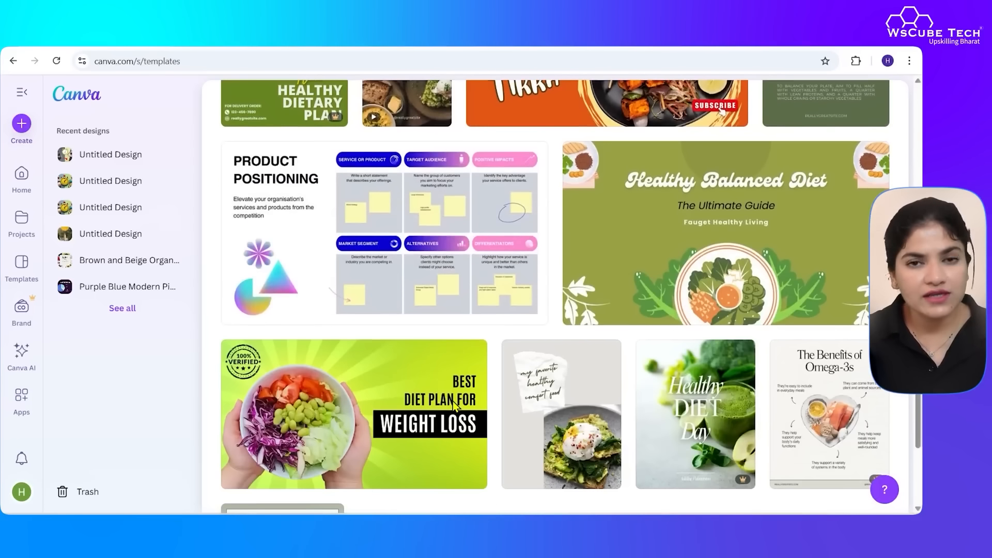
click(452, 404)
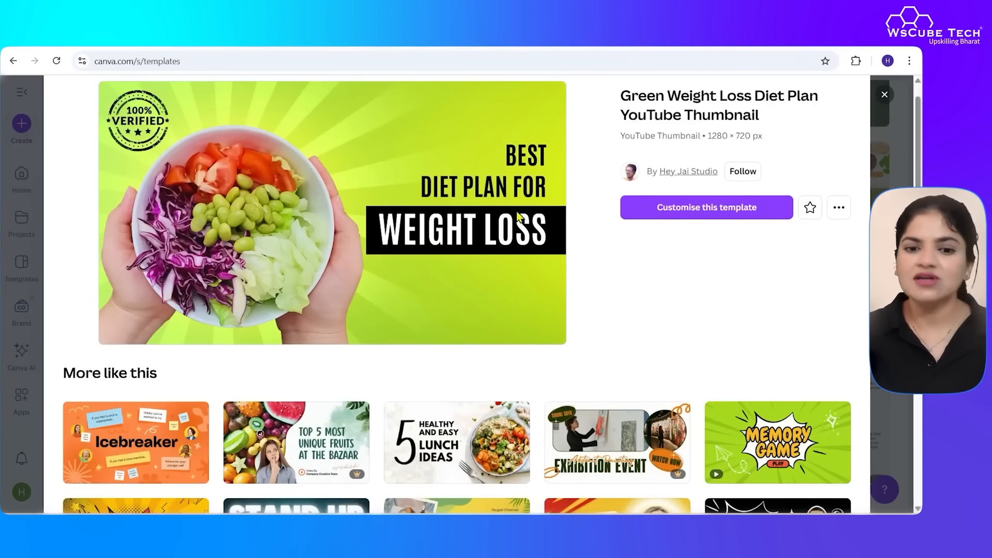
click(885, 97)
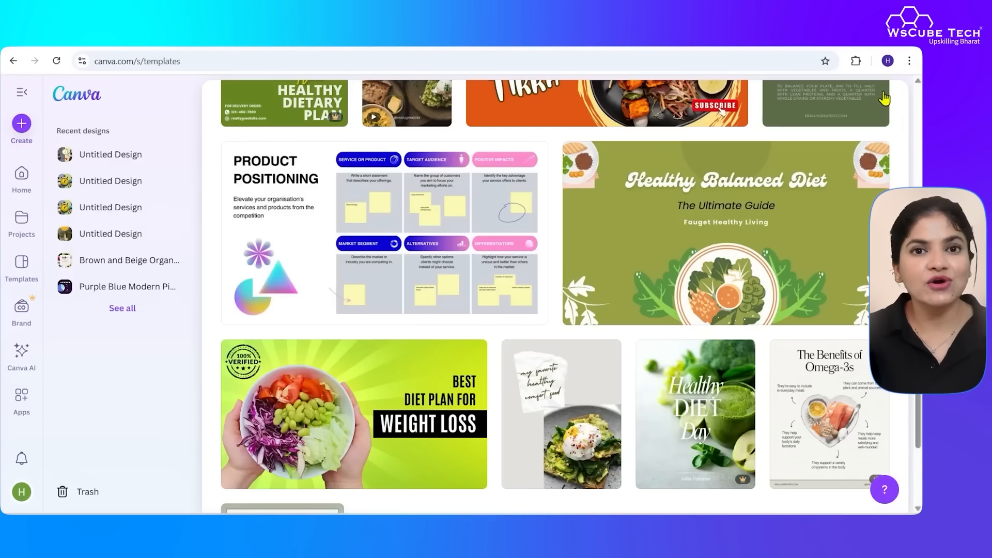
scroll(655, 234, up, 10)
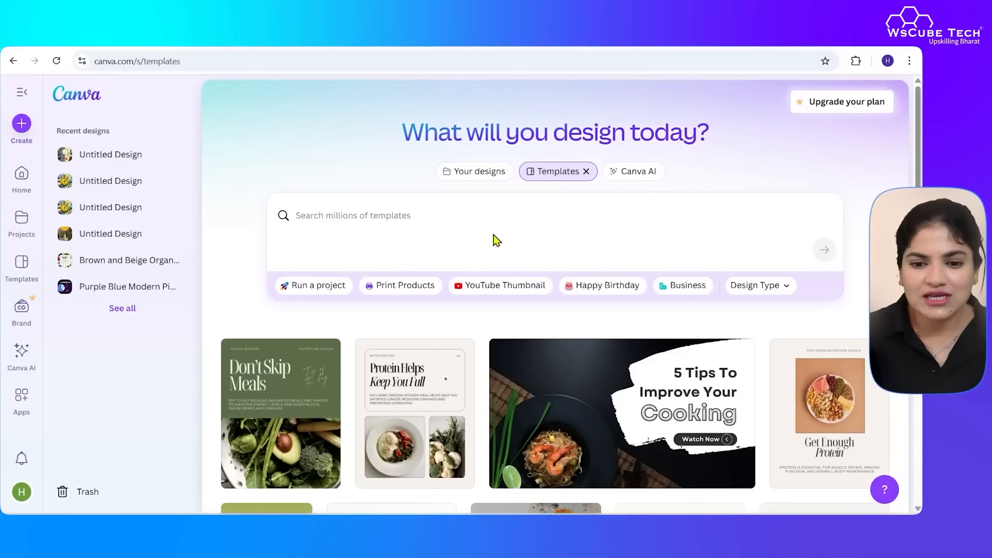
Search the templates for "gym logo" and browse the results
click(402, 209)
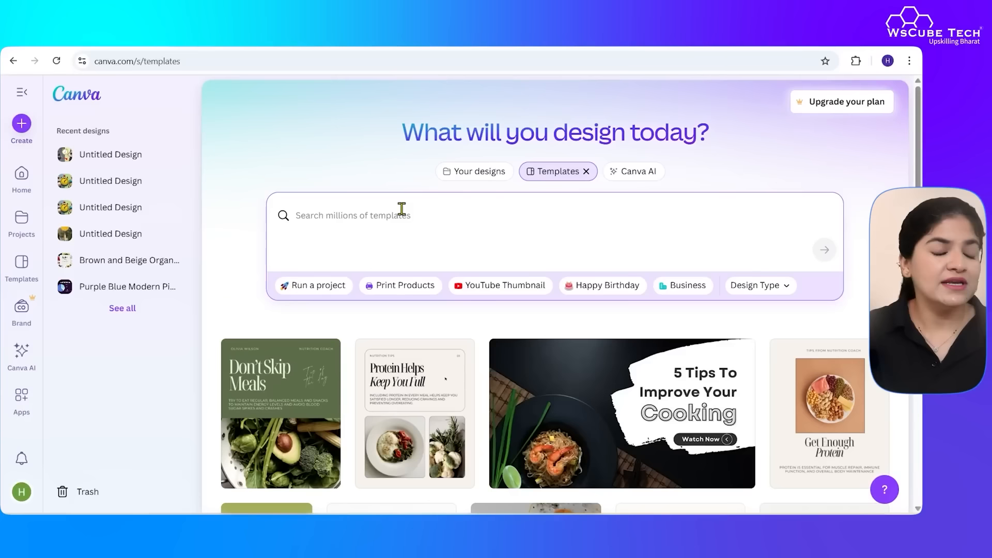
text(a)
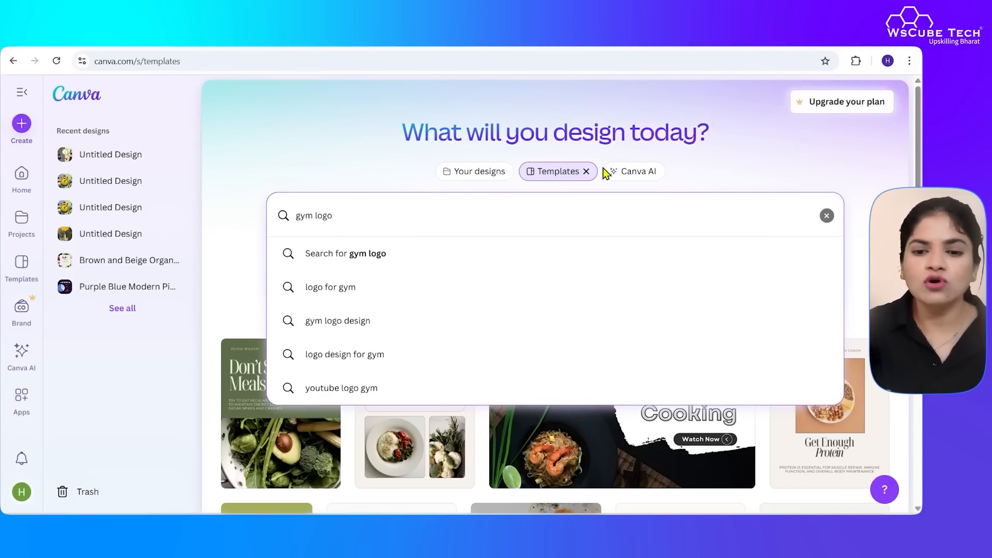
key(Return)
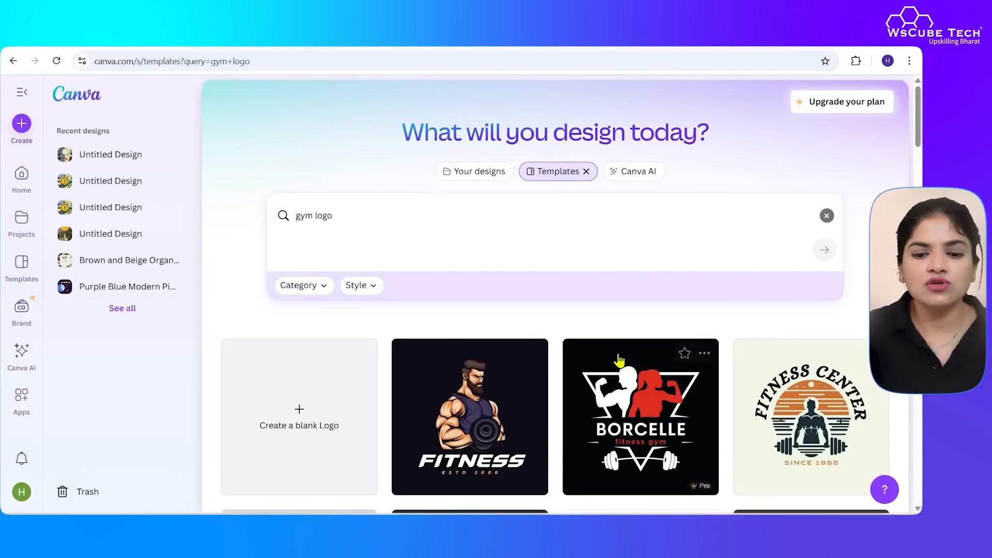
scroll(618, 357, down, 9)
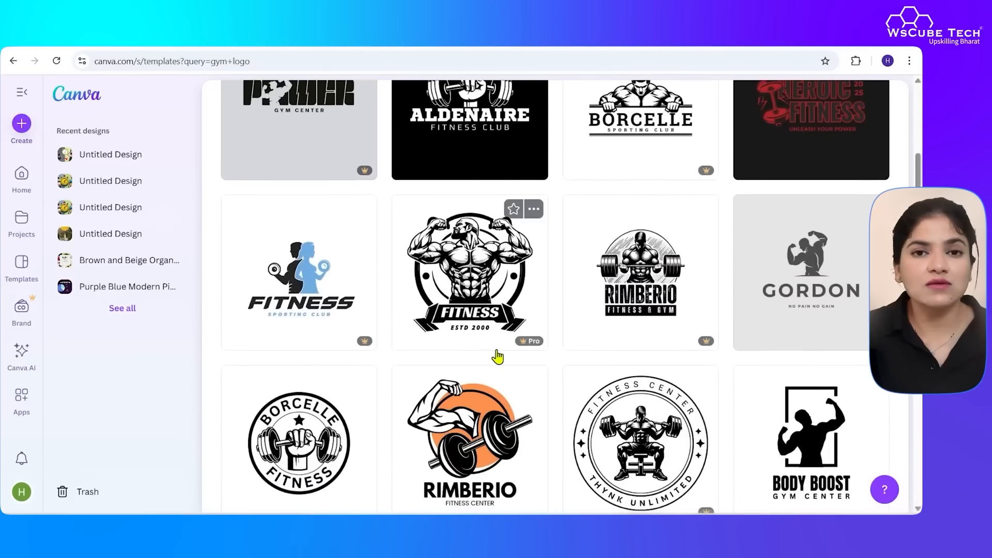
scroll(498, 352, down, 10)
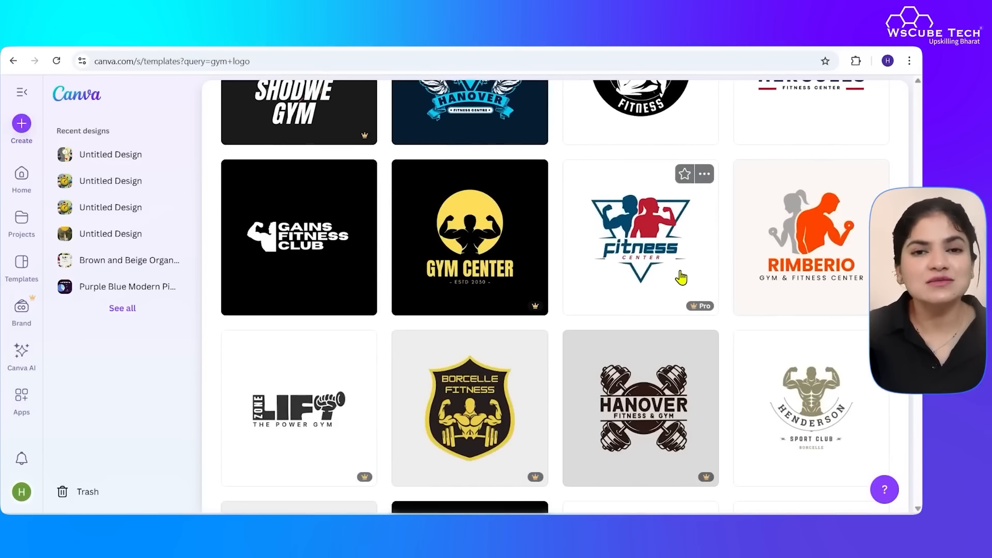
scroll(682, 277, down, 3)
scroll(611, 239, up, 5)
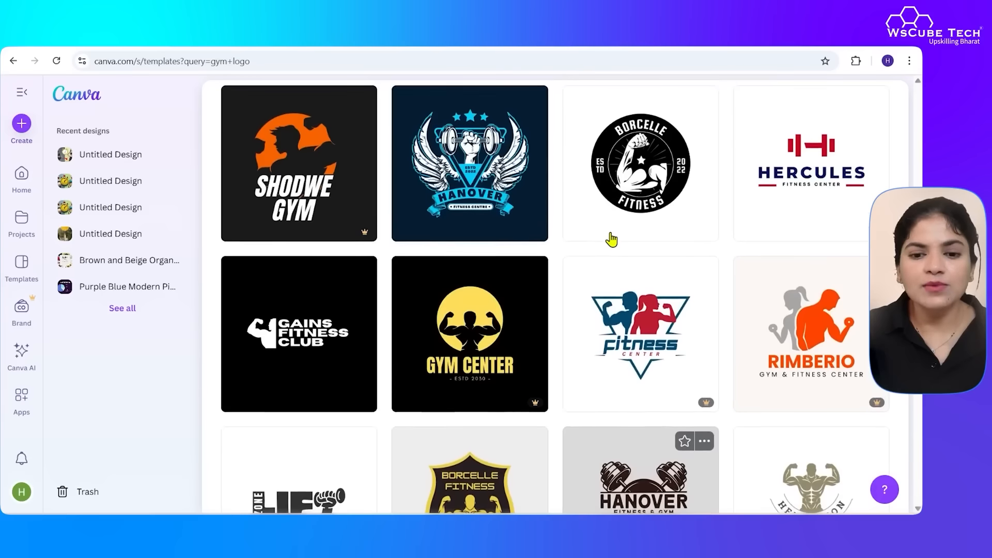
scroll(612, 239, up, 10)
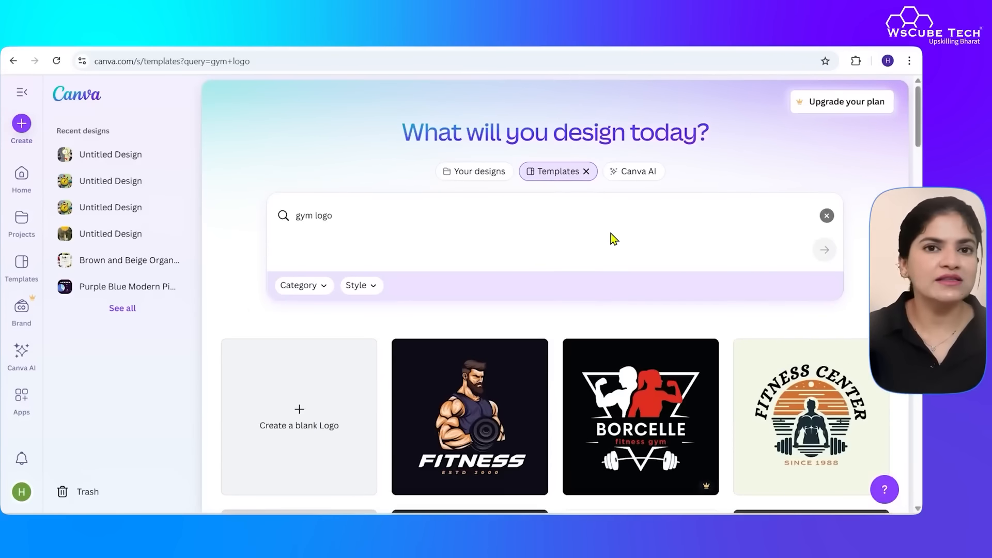
Open the Black and White Modern Fitness Club Logo template for customisation
scroll(610, 233, down, 4)
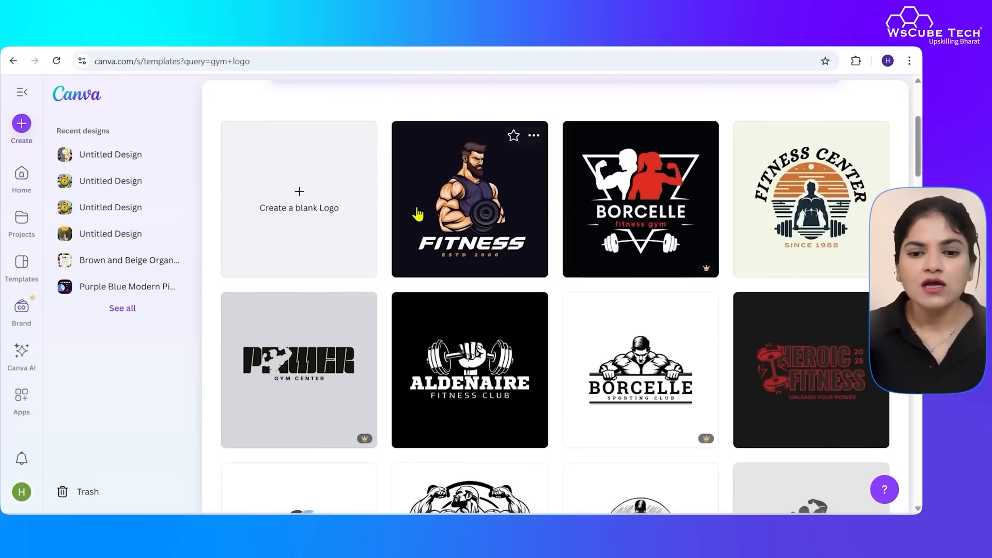
click(453, 403)
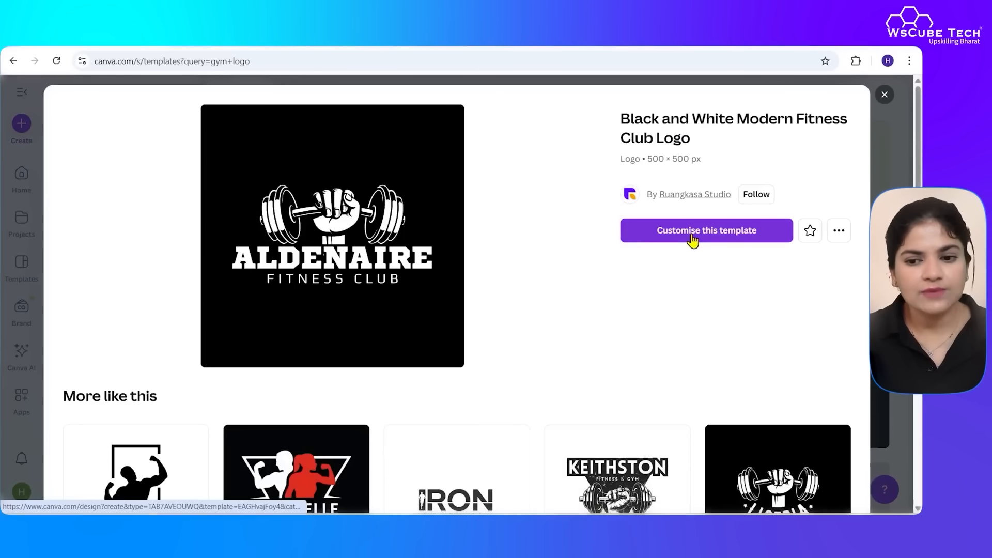
click(691, 233)
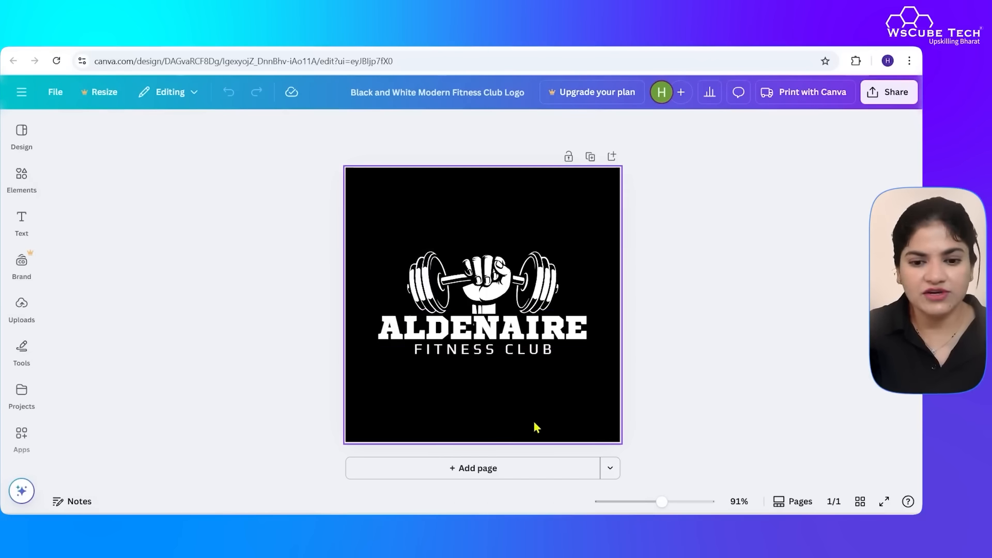
Replace the logo's main title ALDENAIRE with the person's first name, keeping the FITNESS CLUB line below it
click(497, 334)
click(496, 333)
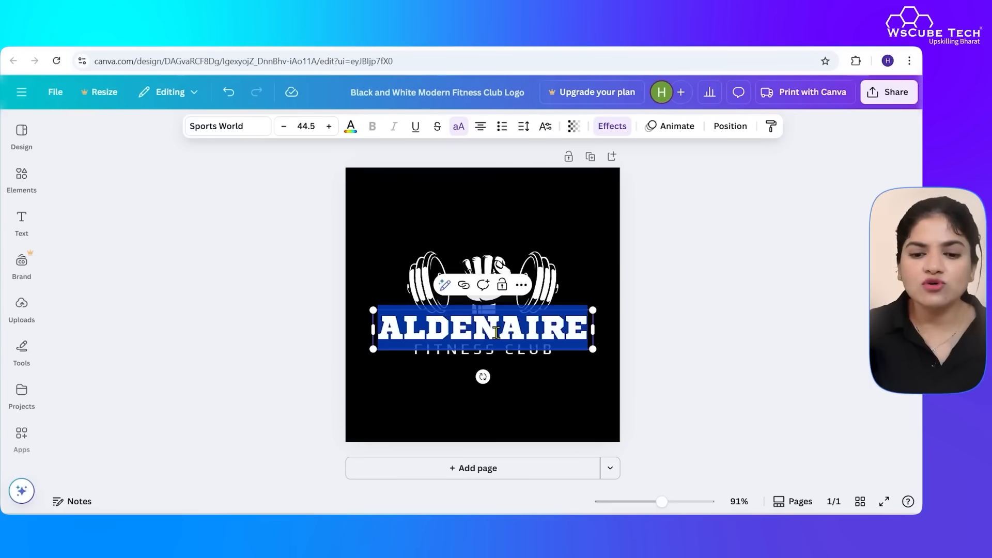
text(HAR EE)
key(BackSpace)
key(BackSpace)
key(BackSpace)
text(MEET)
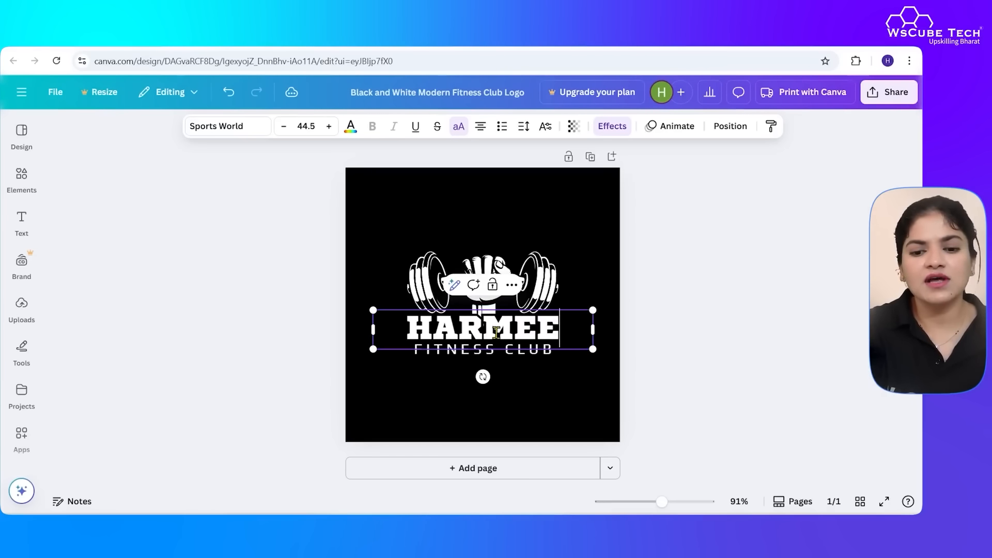
click(525, 371)
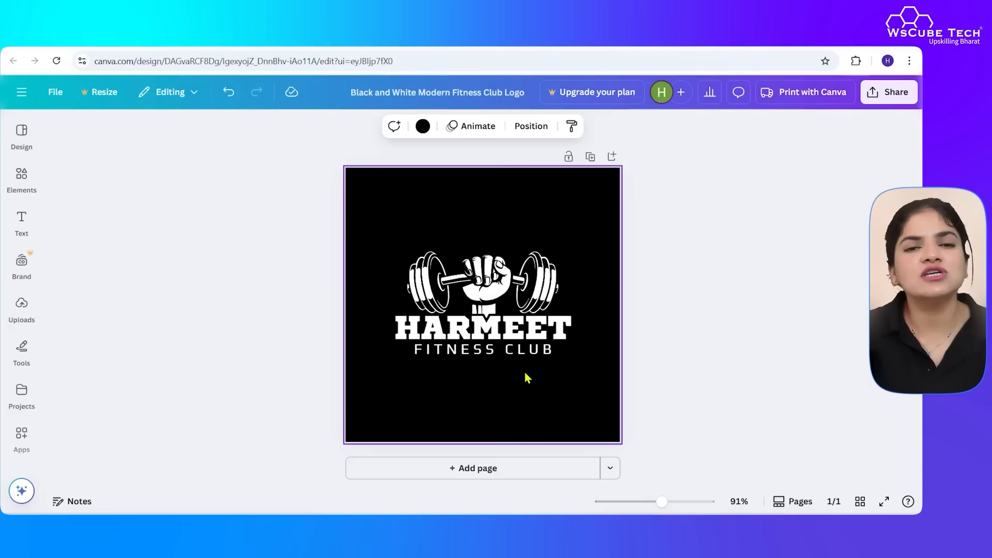
Download the edited logo as a PNG at 500 × 500 px
click(889, 93)
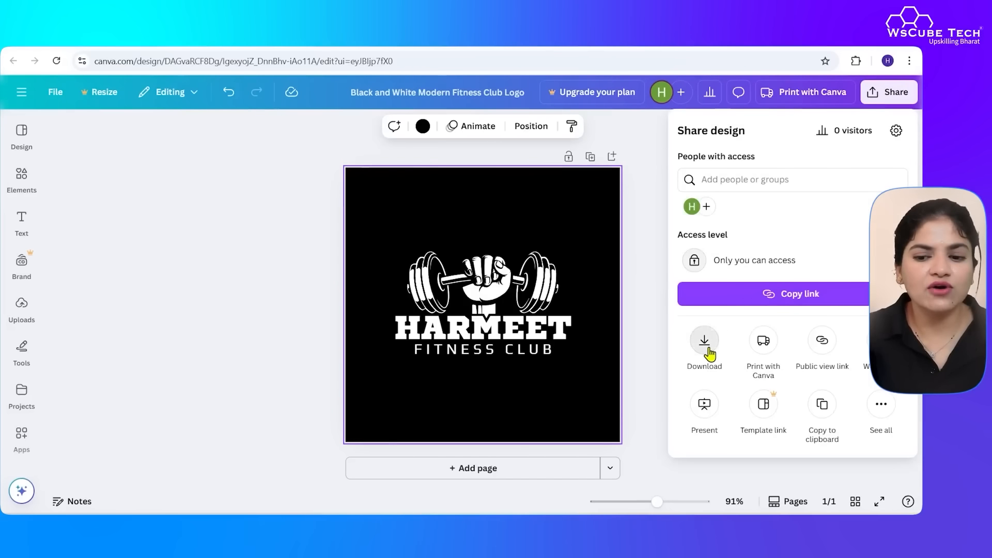
click(708, 343)
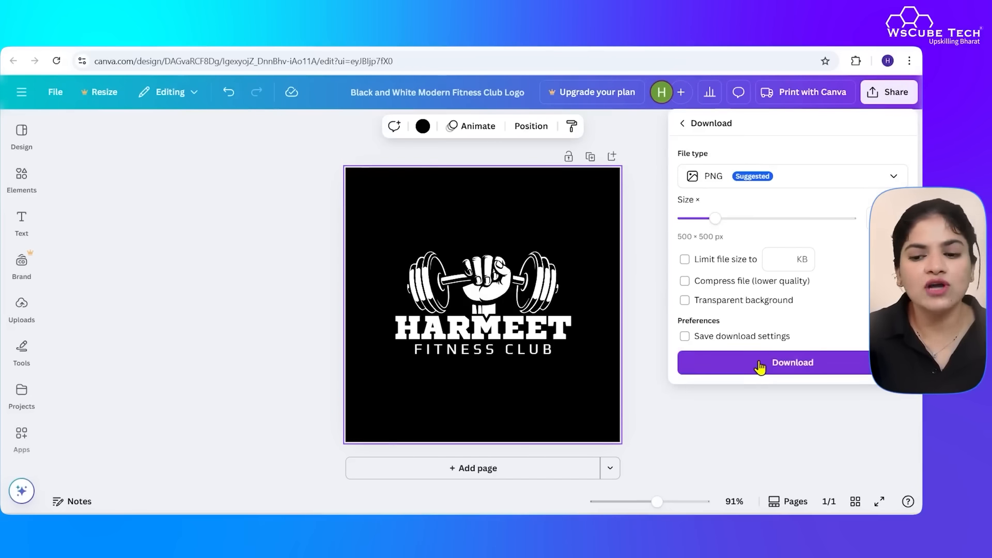
click(758, 362)
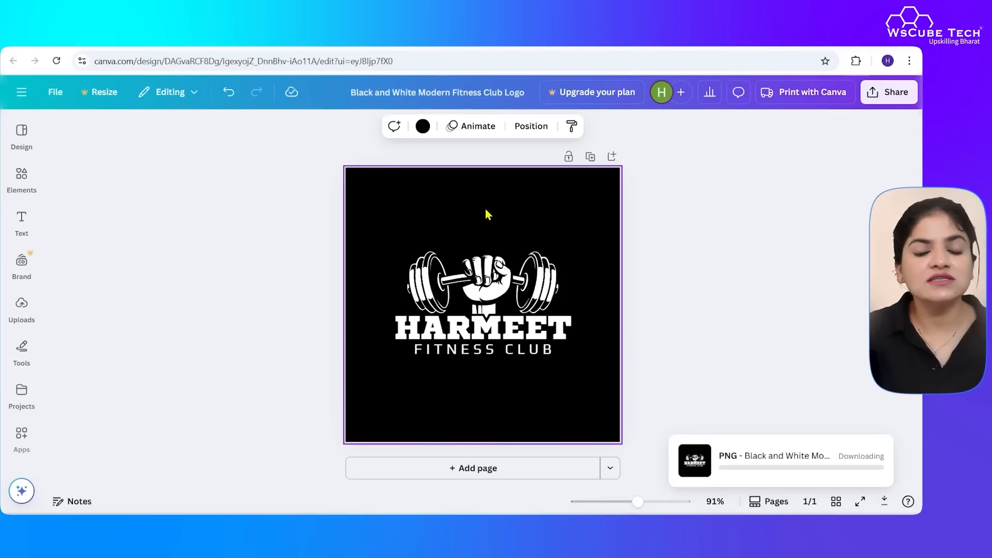
Recolour the page background to turquoise blue from the default solid colours, and open the font choices for the main title
click(423, 126)
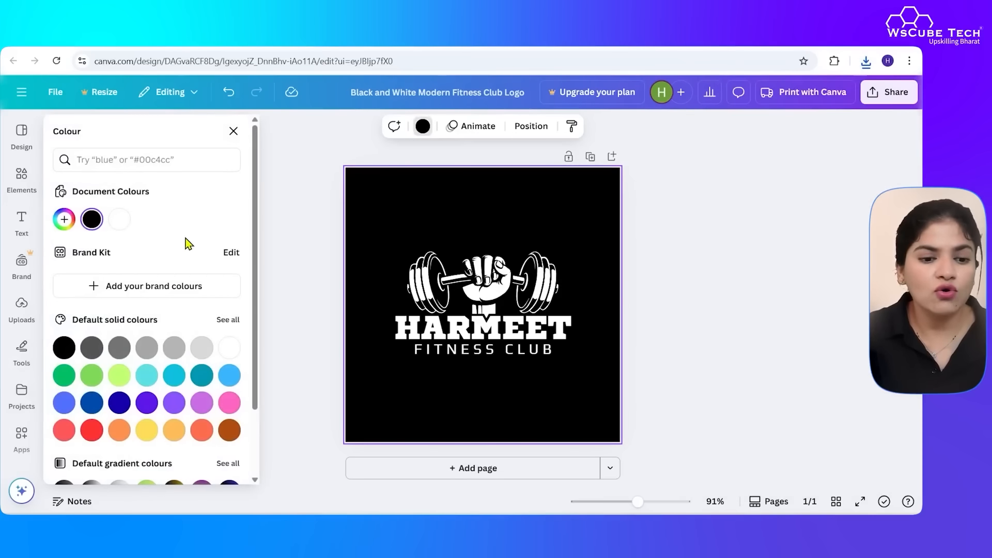
click(174, 376)
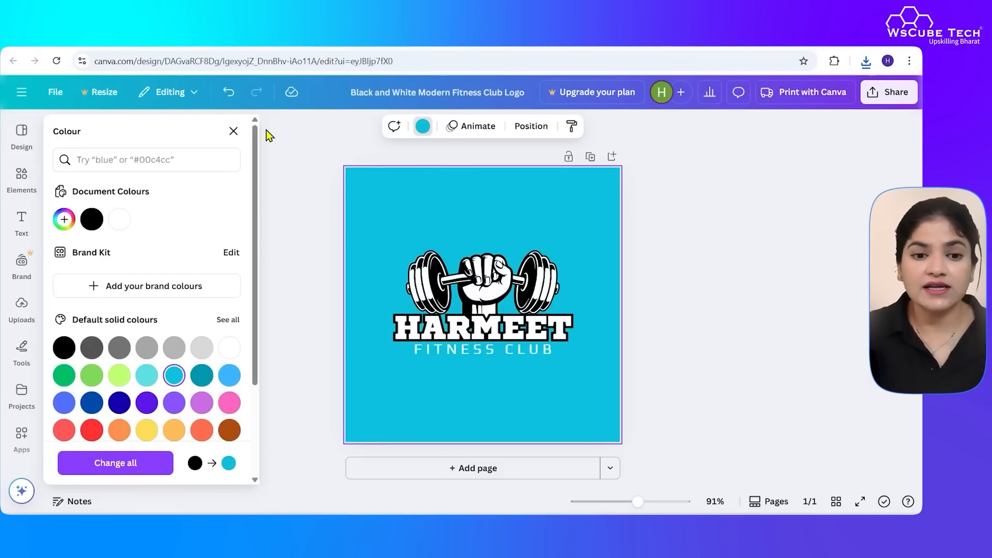
click(413, 324)
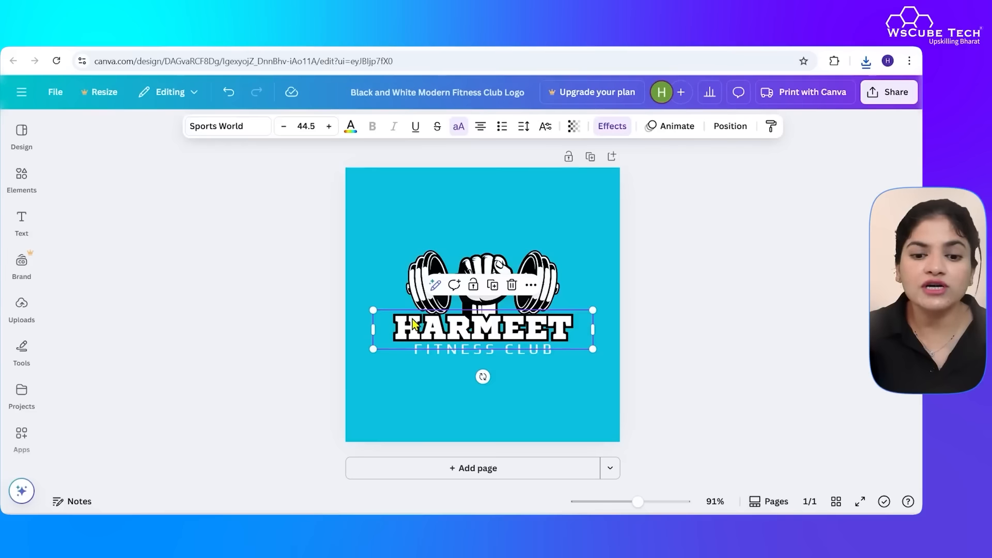
click(220, 127)
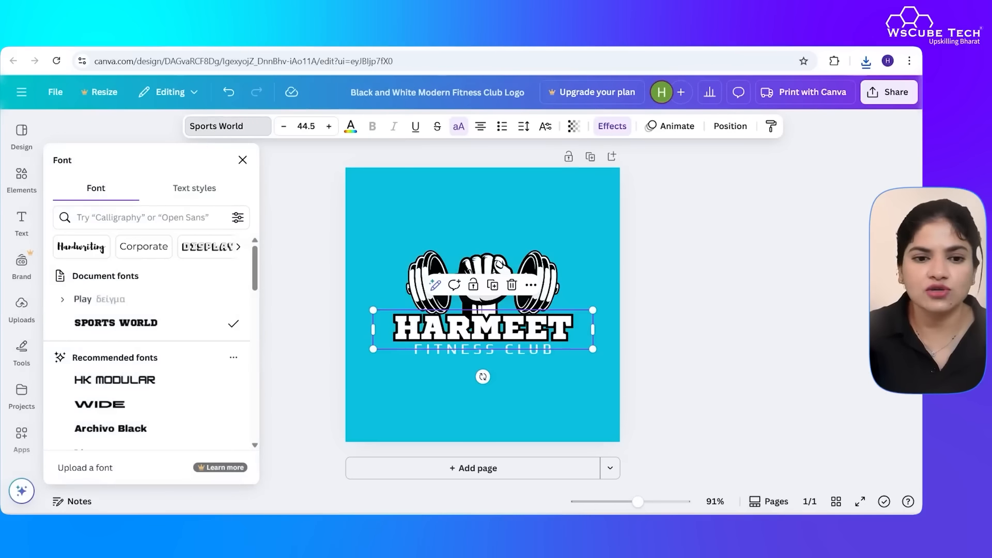
View the downloaded file Black and White Modern Fitness Club Logo.png in the image viewer, then close it
click(867, 63)
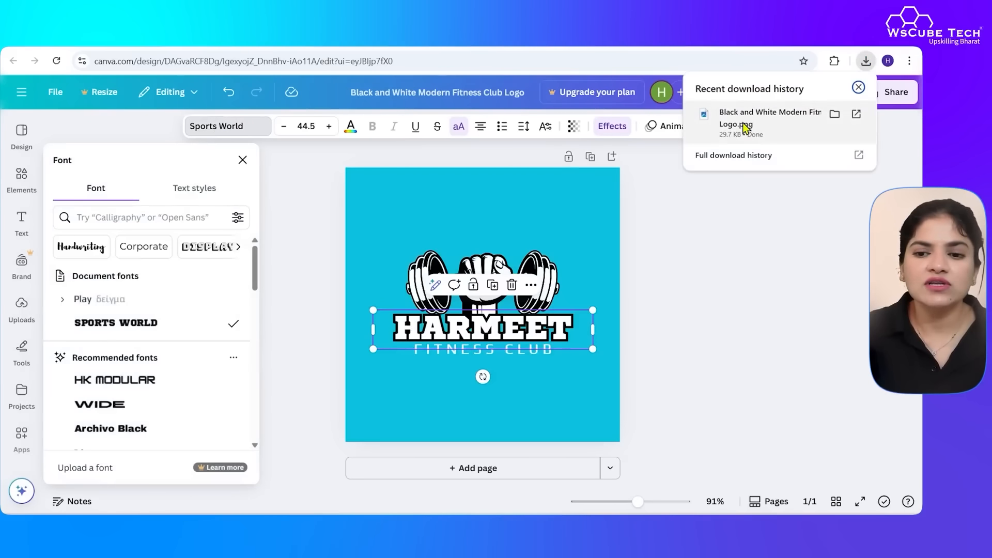
click(747, 128)
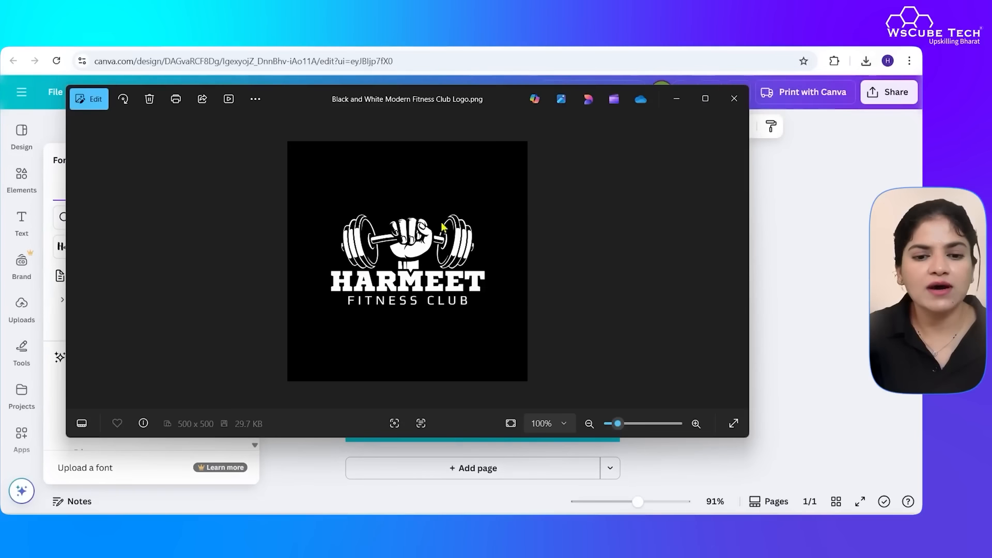
click(734, 98)
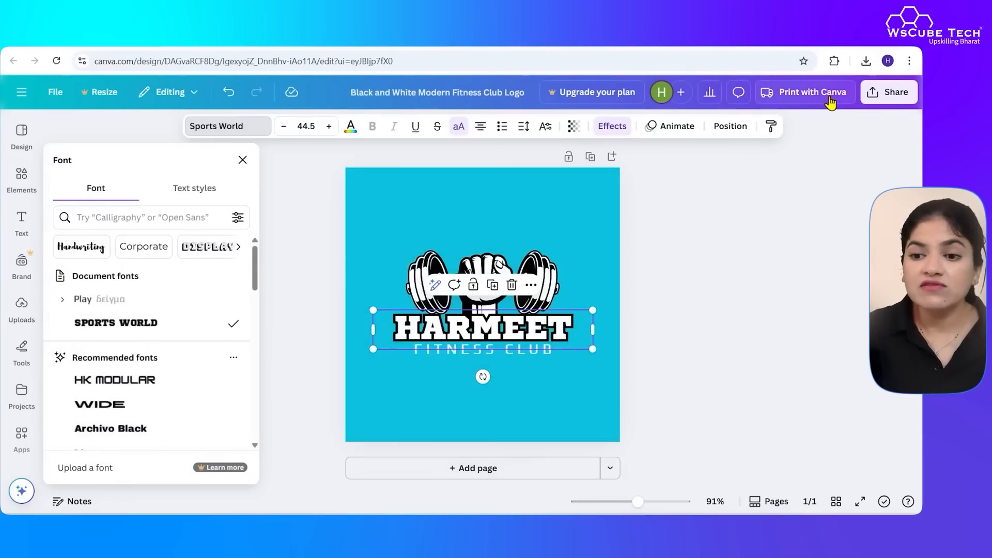
Try to increase the PNG download size beyond 500 × 500 px
click(895, 94)
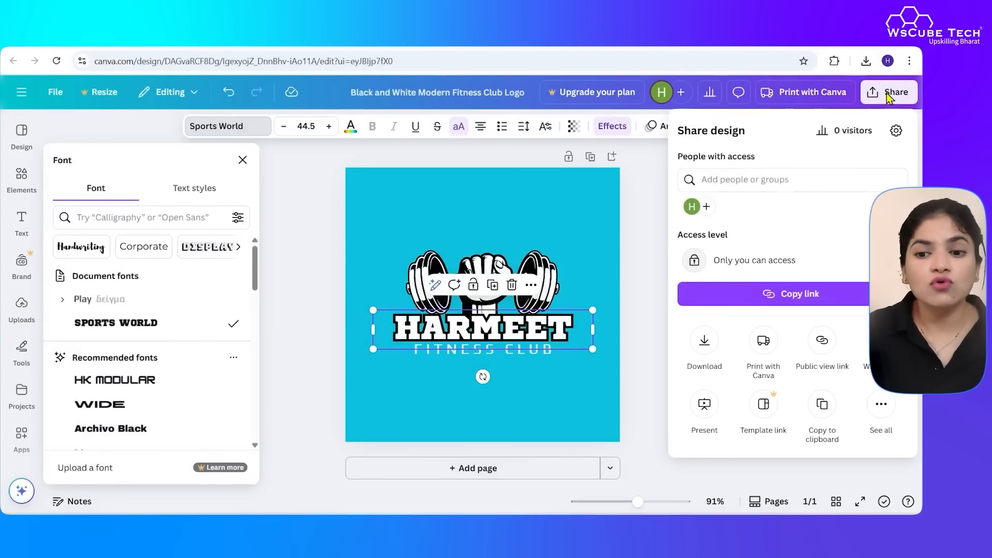
click(705, 340)
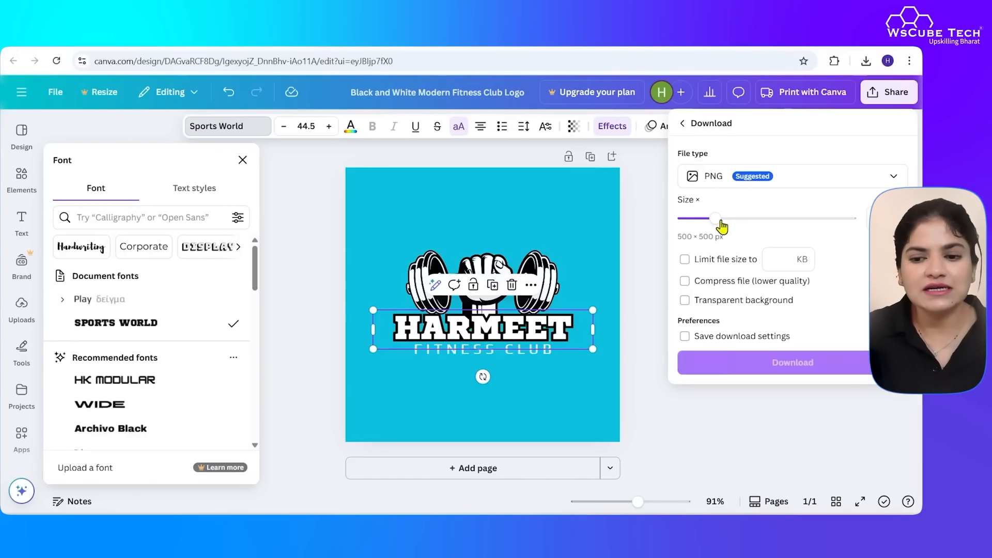
drag(719, 222, 762, 227)
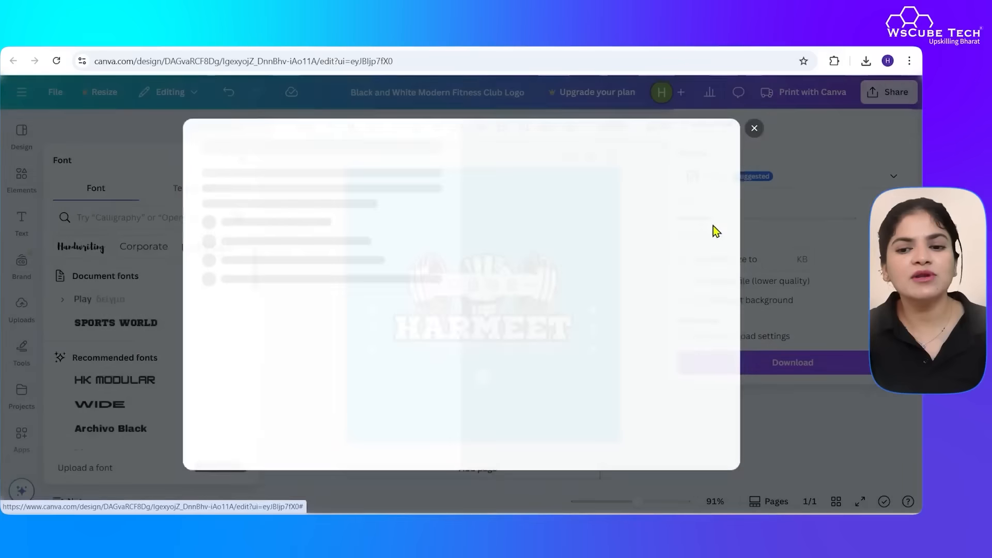
click(758, 127)
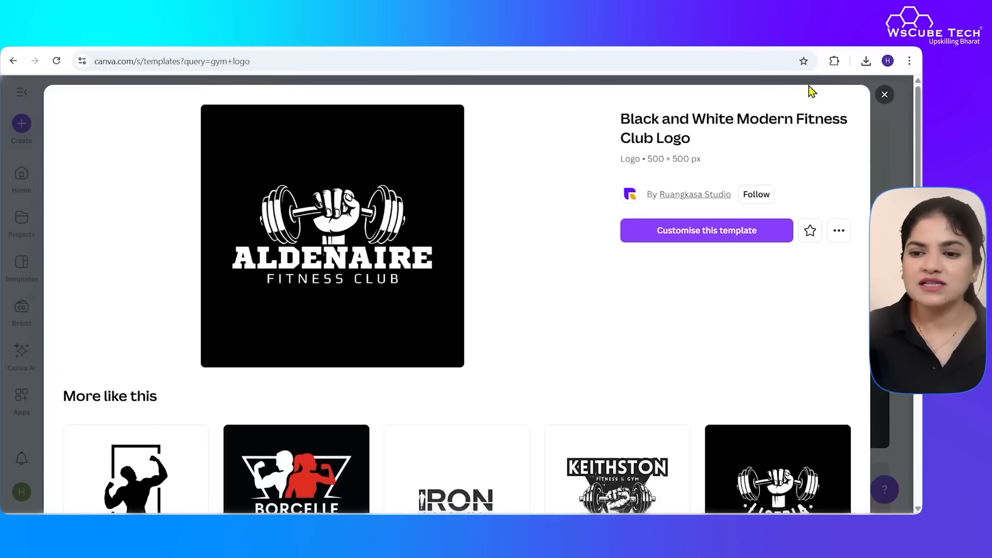
Close the template preview to return to the gym logo template results
click(885, 94)
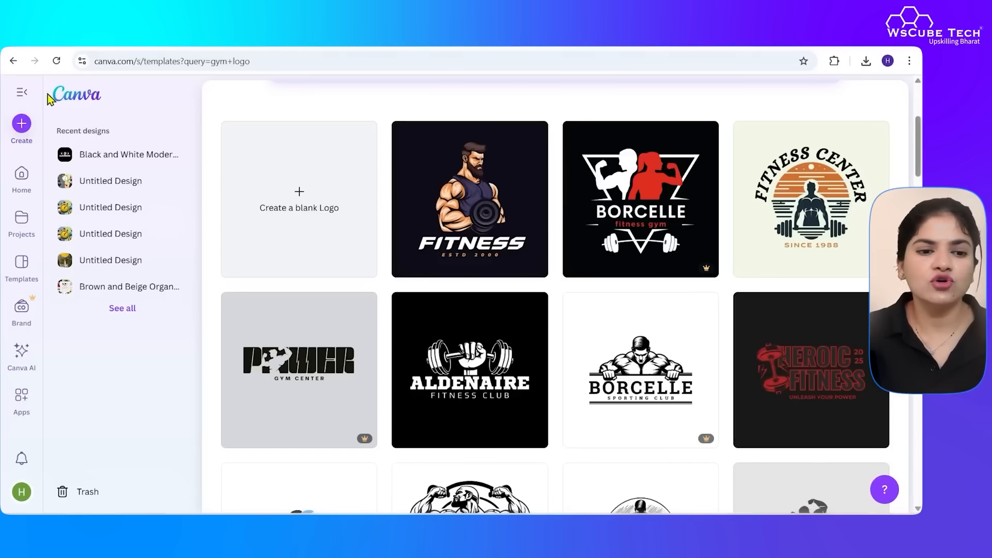
Return to the home page and open the full list of design types for creating a new design
click(69, 100)
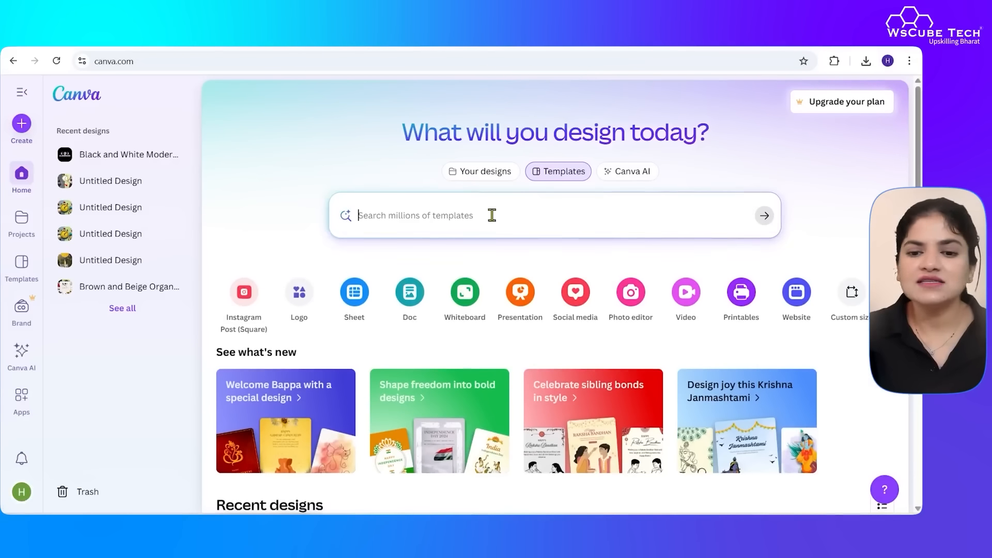
click(626, 216)
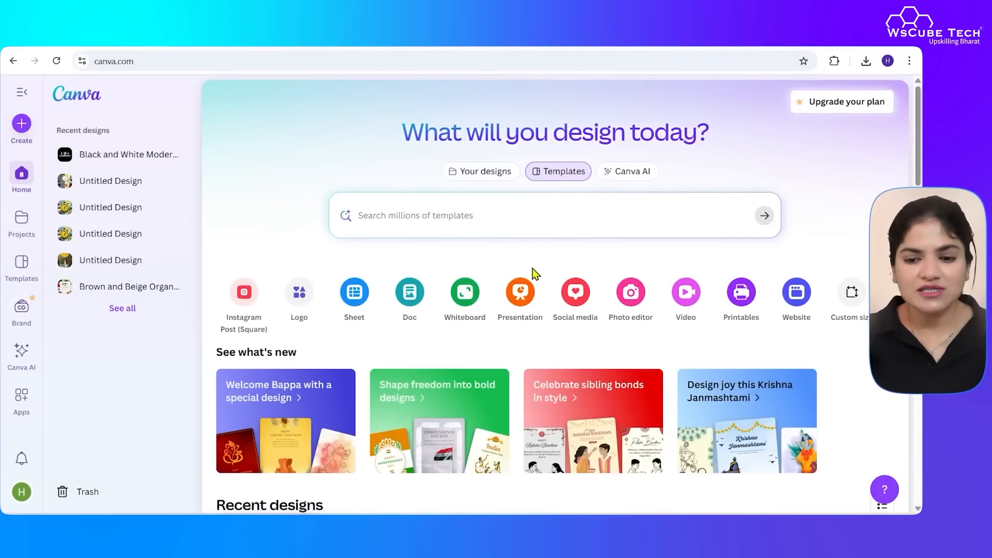
click(891, 292)
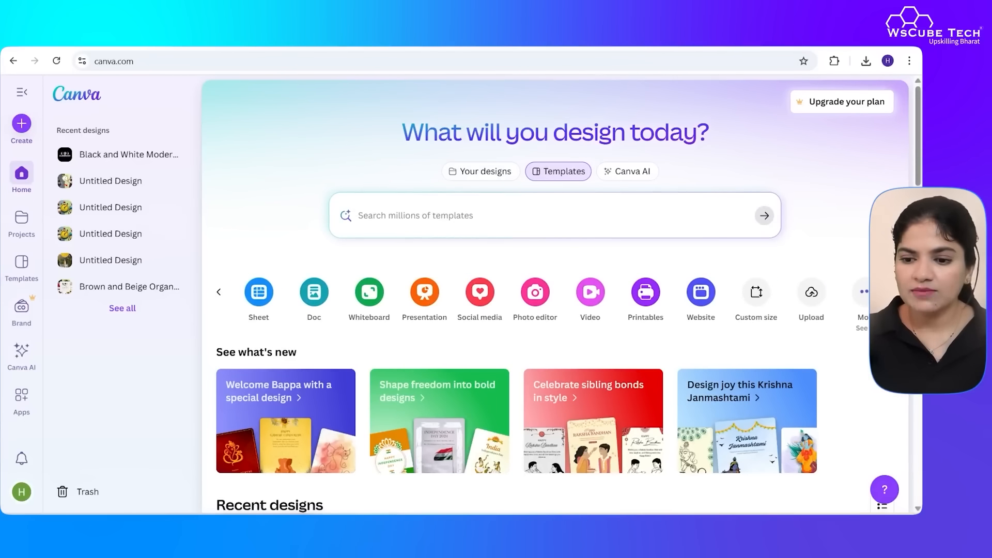
click(868, 326)
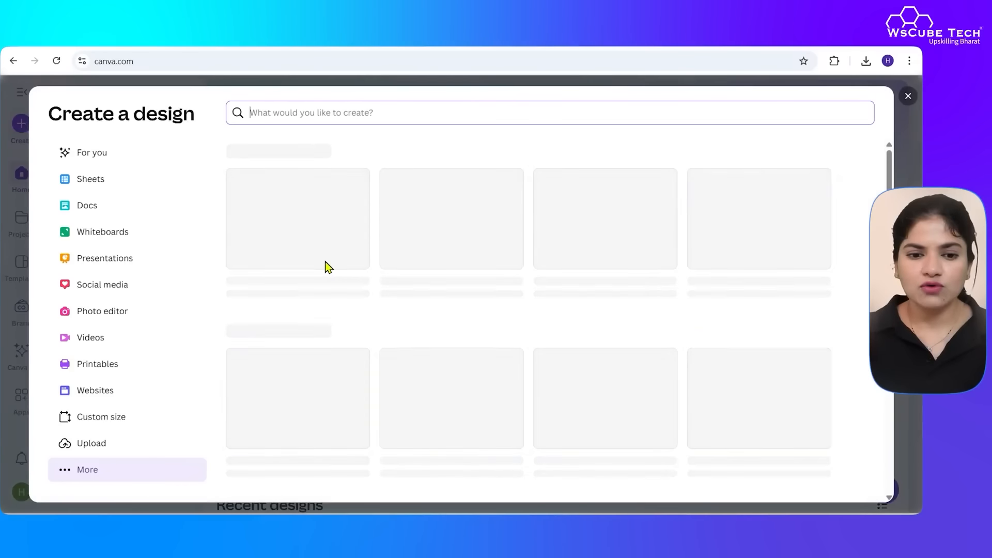
Examine the templates offered for Sheets and Docs in the design creation dialog
click(112, 185)
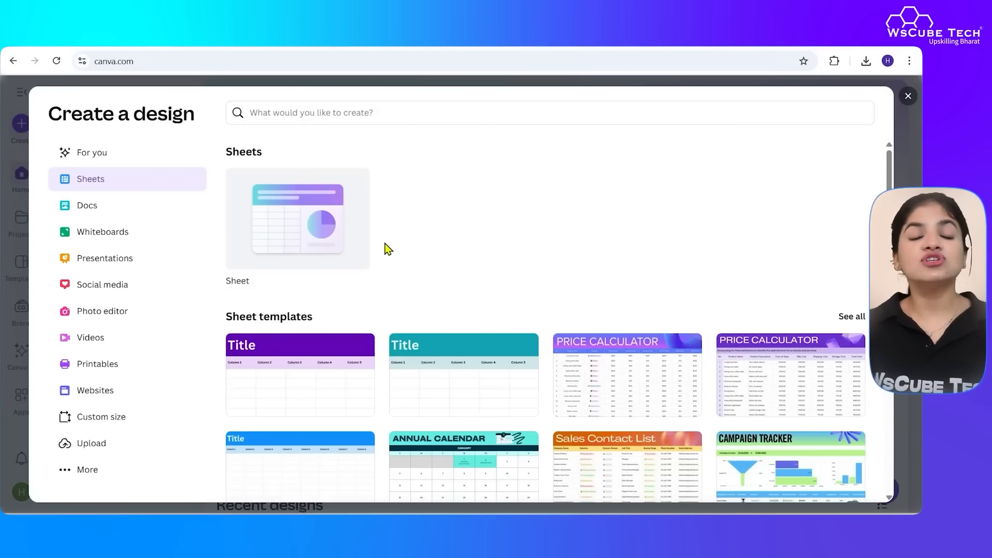
scroll(653, 367, down, 3)
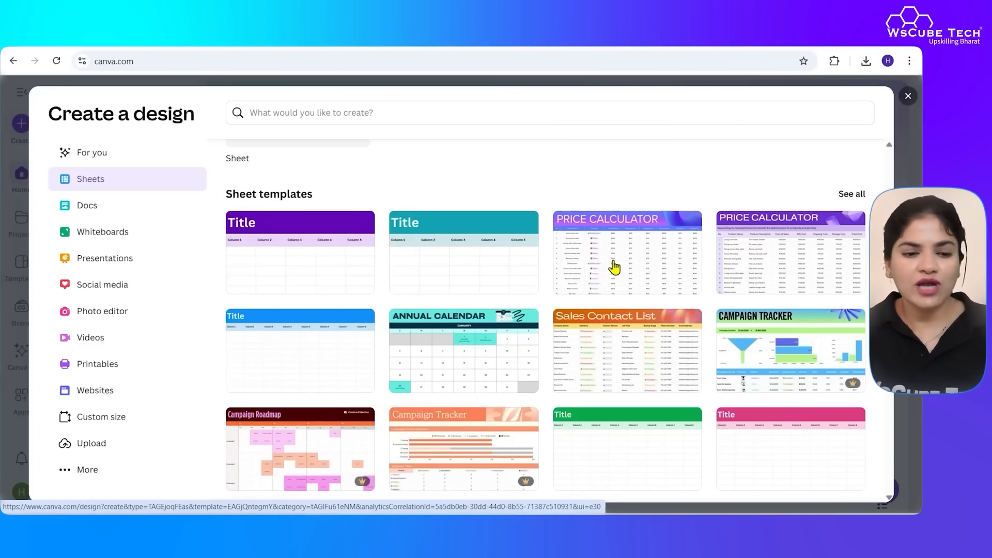
click(106, 204)
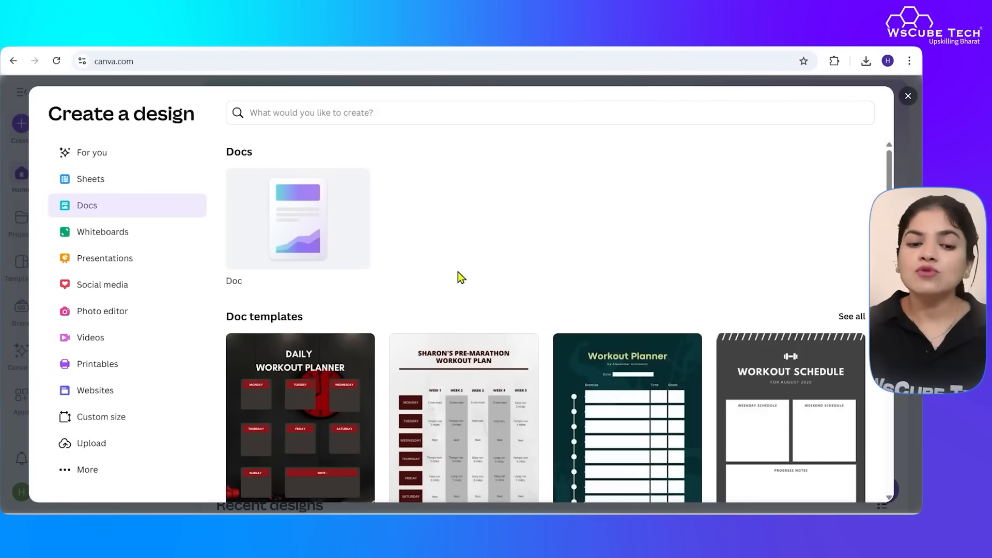
scroll(461, 277, down, 2)
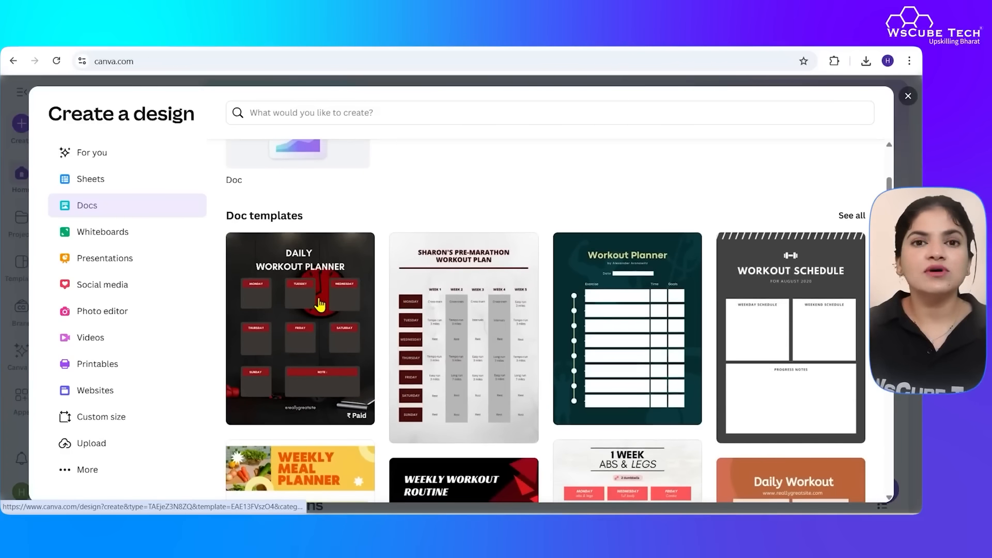
scroll(699, 261, down, 6)
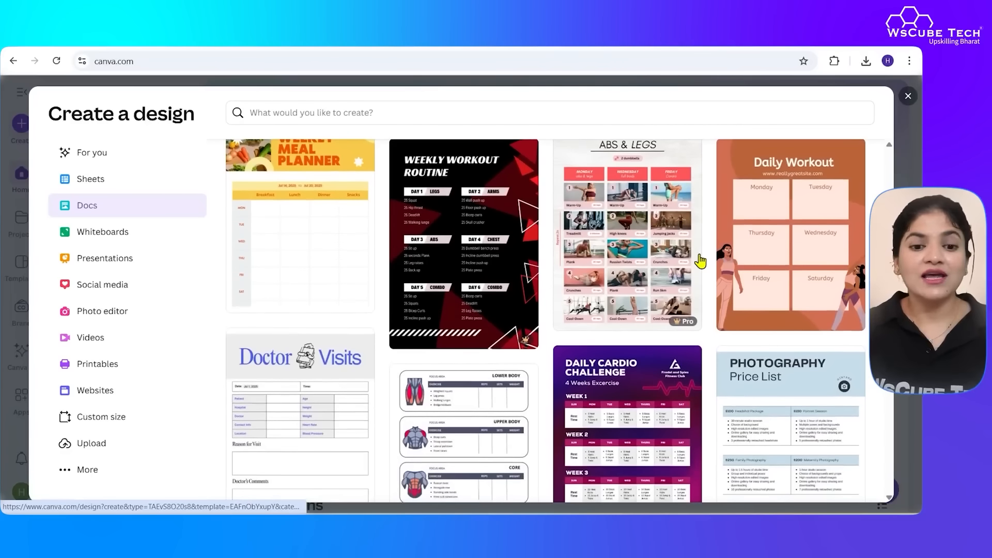
scroll(701, 261, up, 8)
Search the design types for "menu" and create a blank Menu (11 x 17 in Portrait) design
click(355, 102)
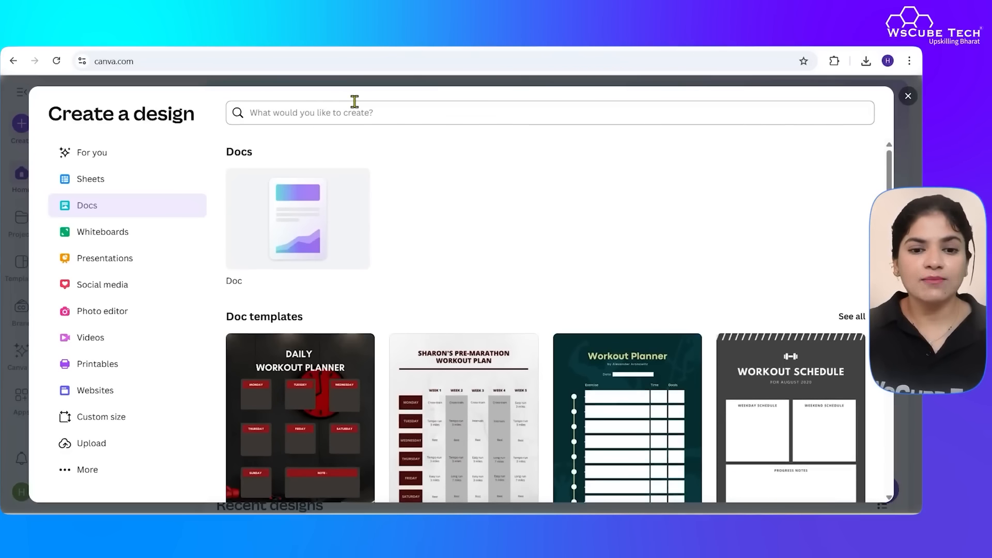
text(menu)
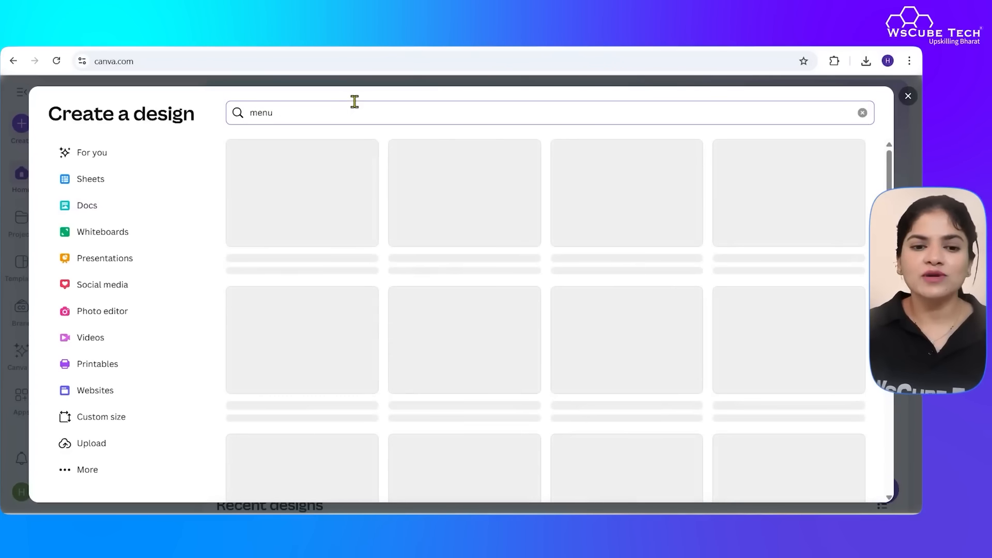
click(324, 211)
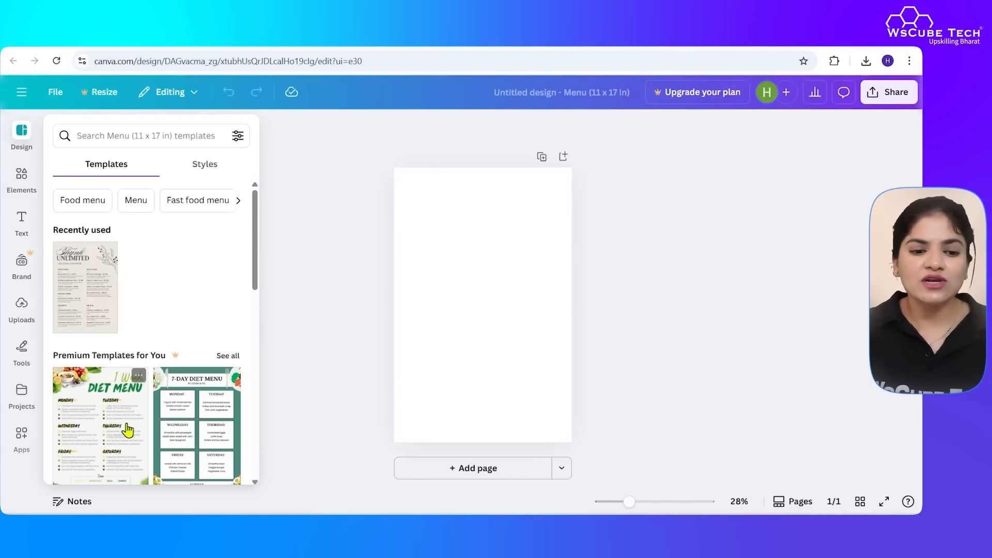
Browse the menu templates and apply the Beach Body template to the blank page
scroll(127, 430, down, 3)
scroll(192, 398, down, 2)
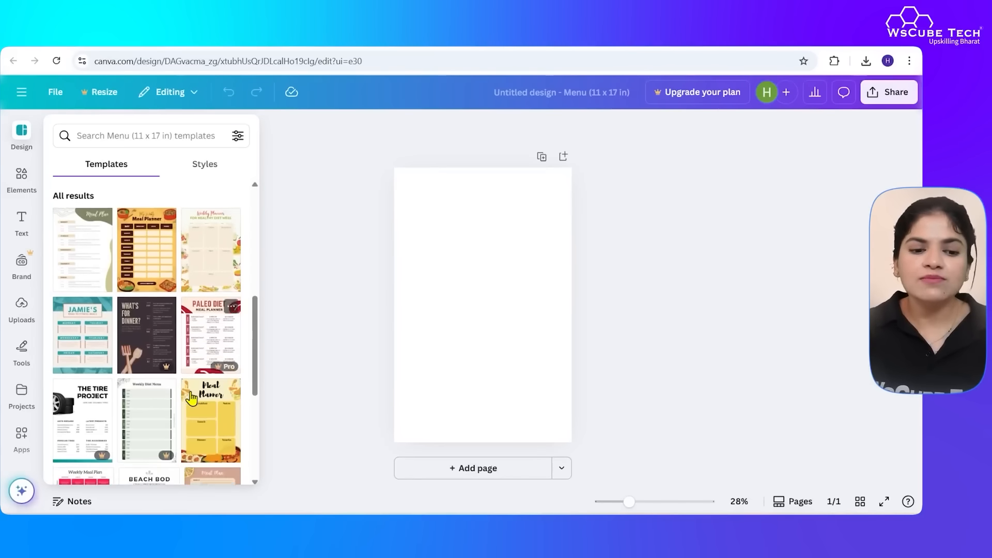
scroll(191, 398, down, 2)
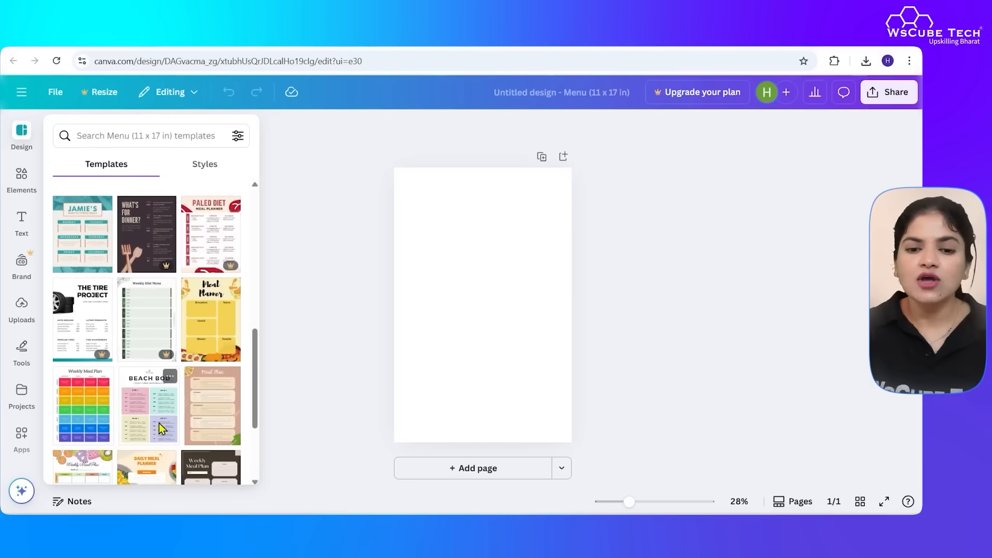
click(161, 428)
click(455, 283)
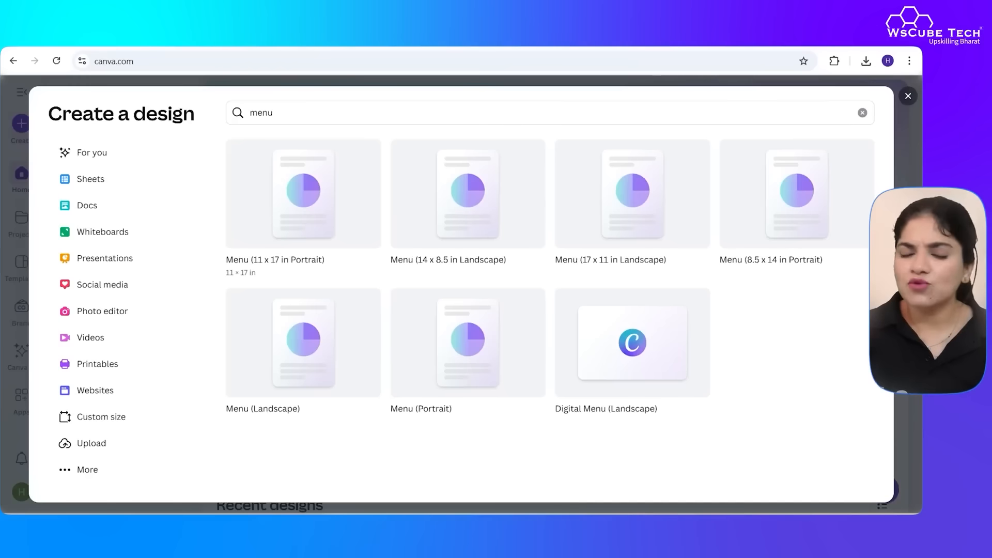
Look through the Docs templates, including reports and invoices, and the whiteboard formats and templates
click(92, 206)
scroll(457, 266, down, 10)
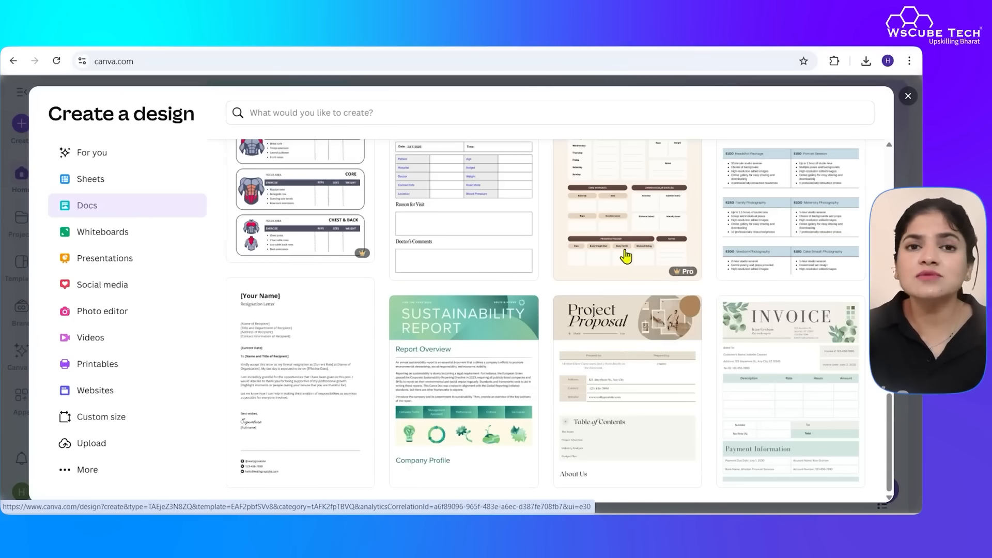
click(130, 236)
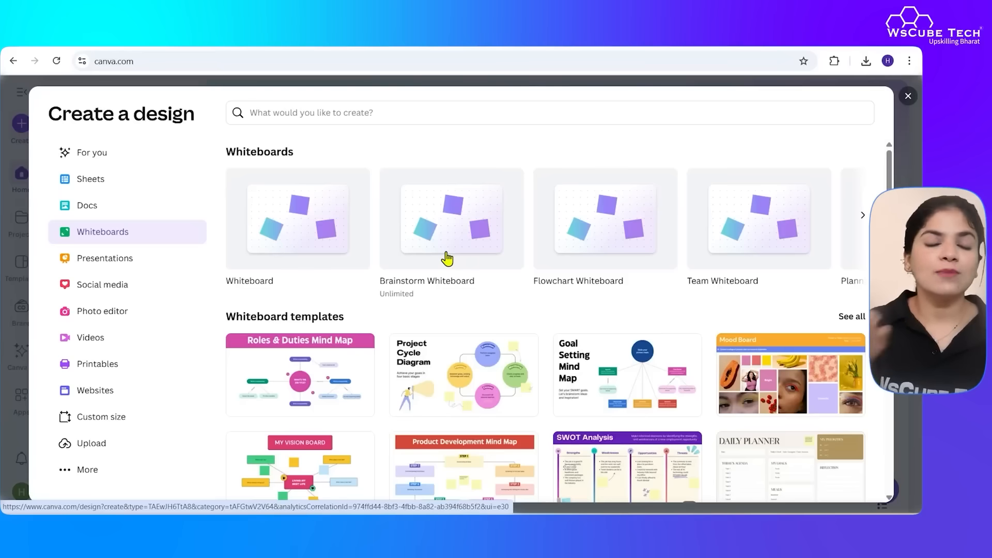
scroll(587, 362, down, 2)
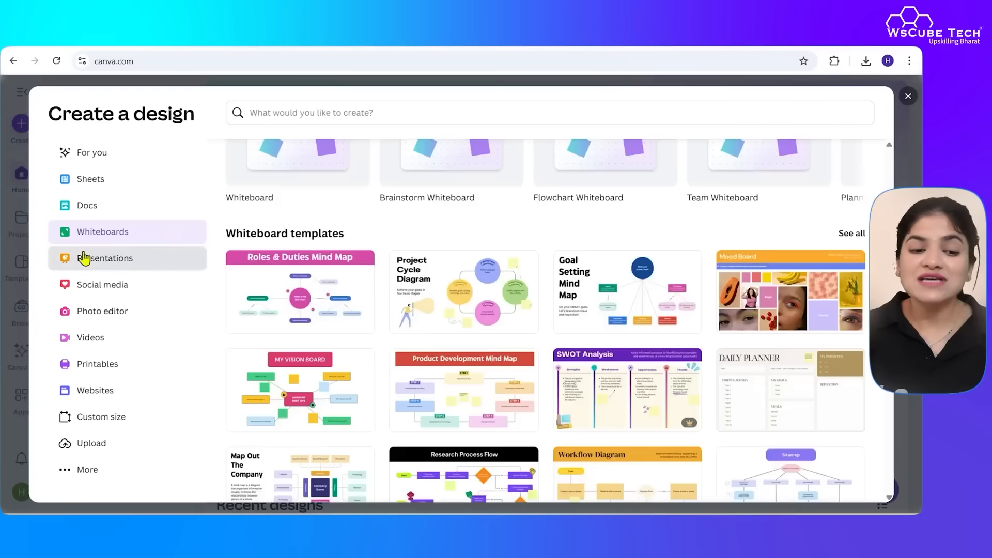
Examine the presentation formats and the presentation templates
click(62, 257)
click(431, 241)
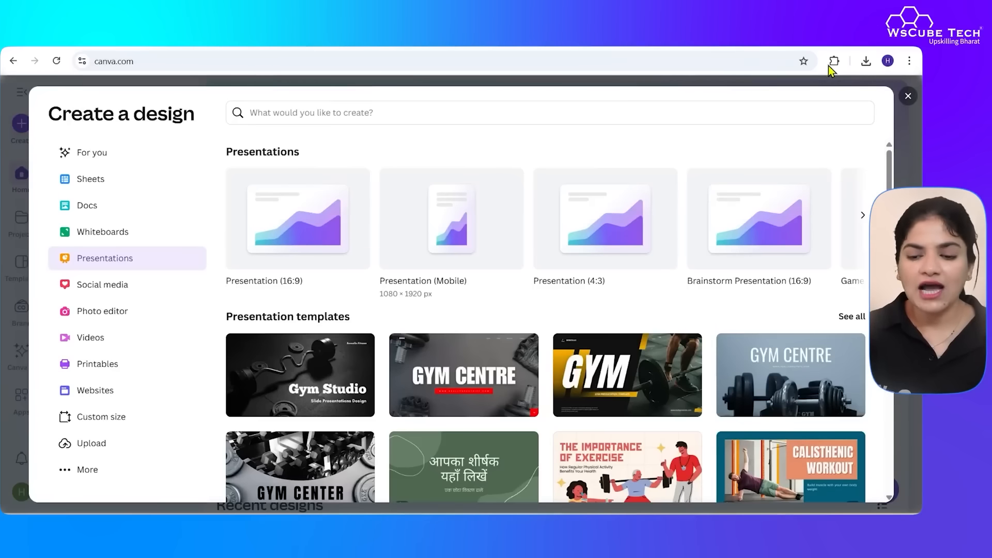
scroll(759, 312, down, 4)
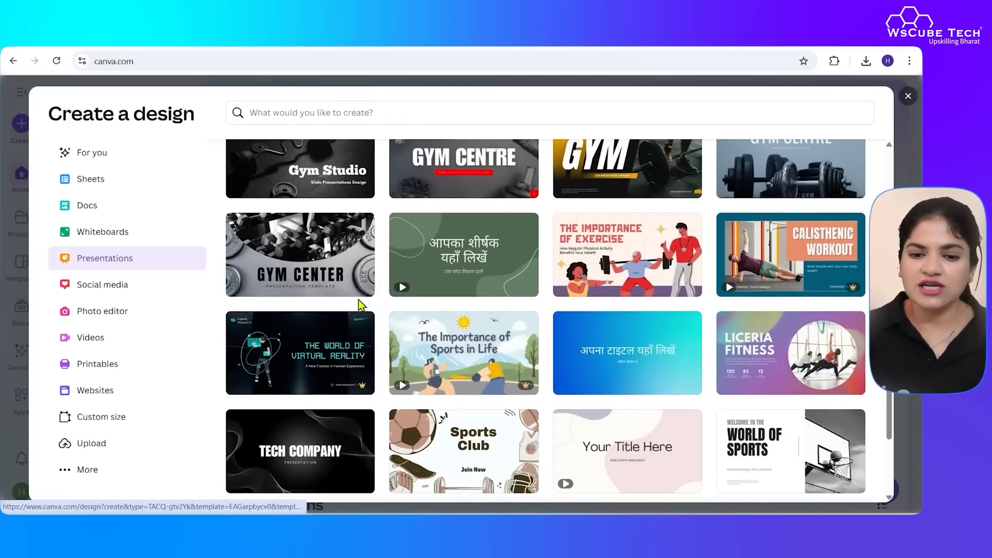
scroll(582, 433, down, 1)
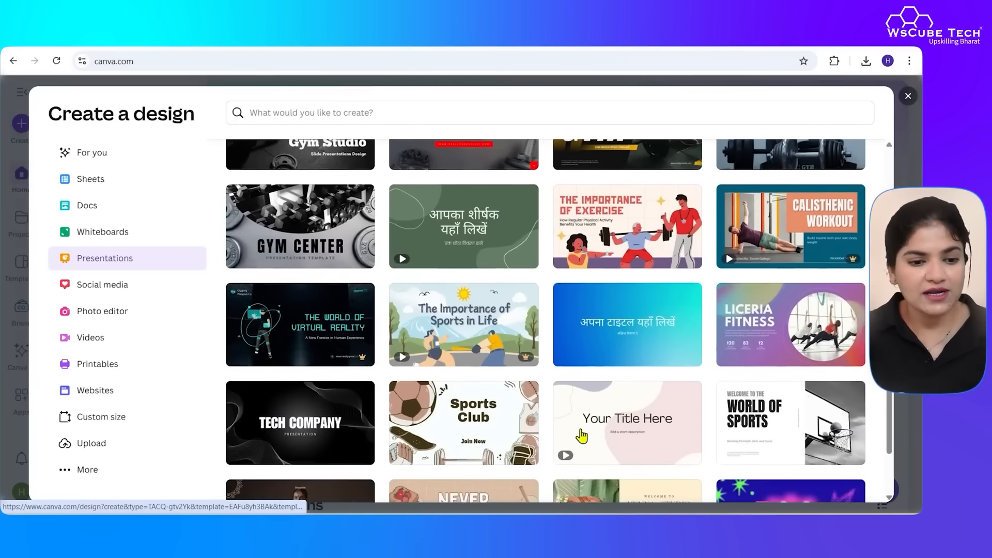
scroll(583, 433, up, 5)
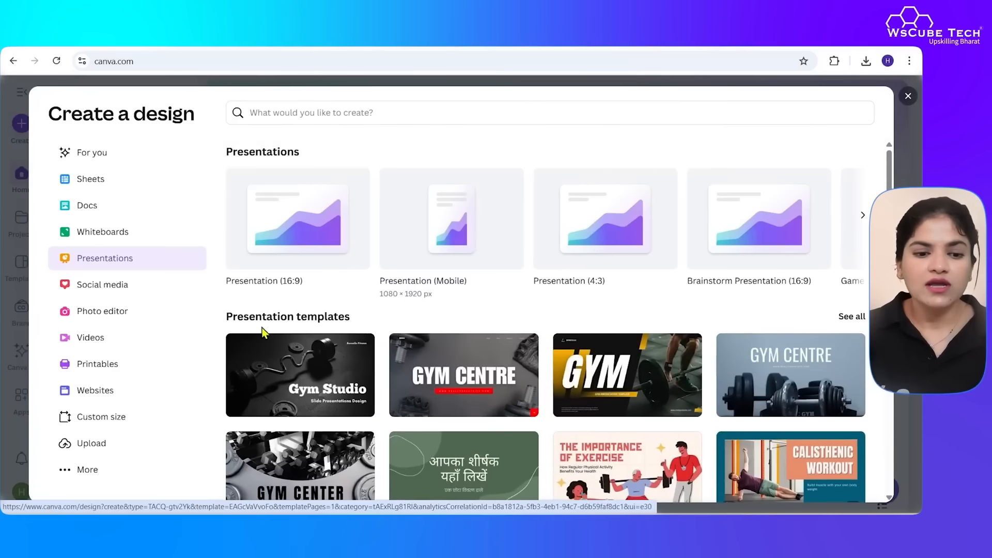
Examine the social media templates and the popular social media formats
click(124, 291)
scroll(325, 360, down, 4)
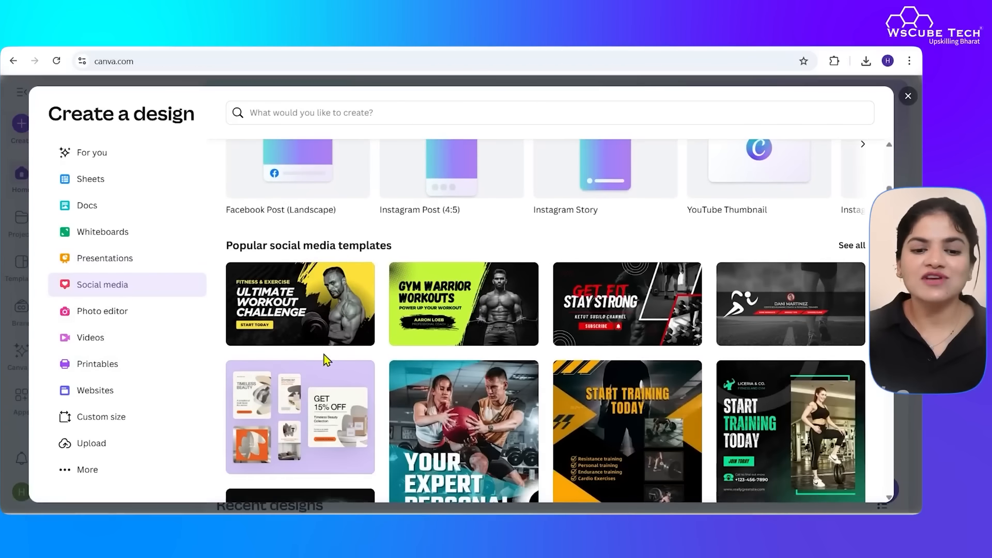
scroll(489, 392, up, 4)
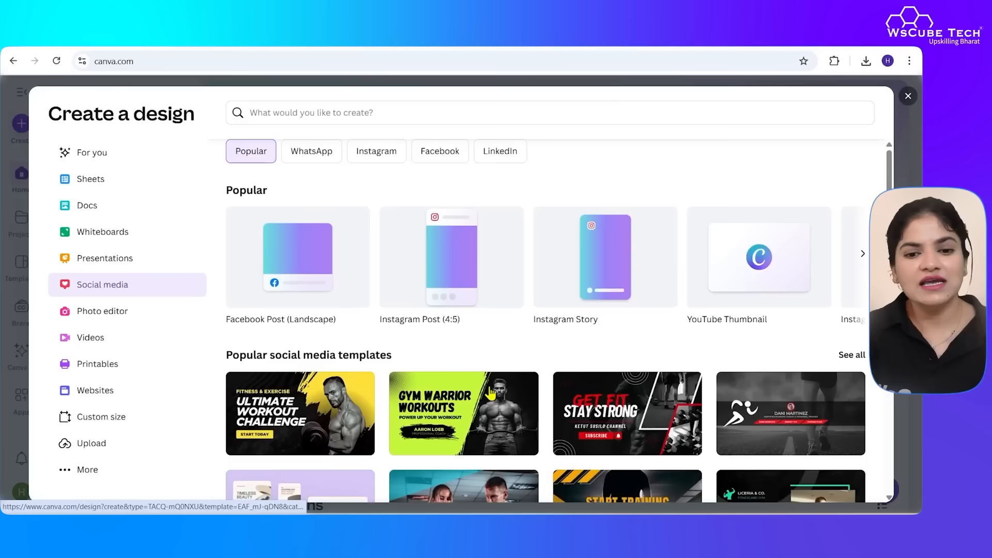
click(863, 259)
click(863, 254)
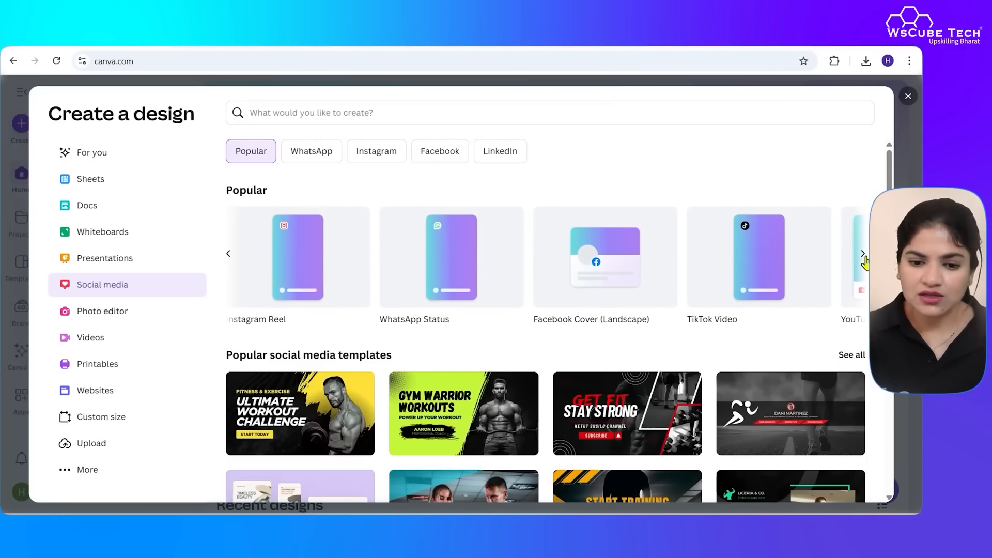
Search the design types for "pint" and create a blank Pinterest Pin (9:16) design
click(383, 111)
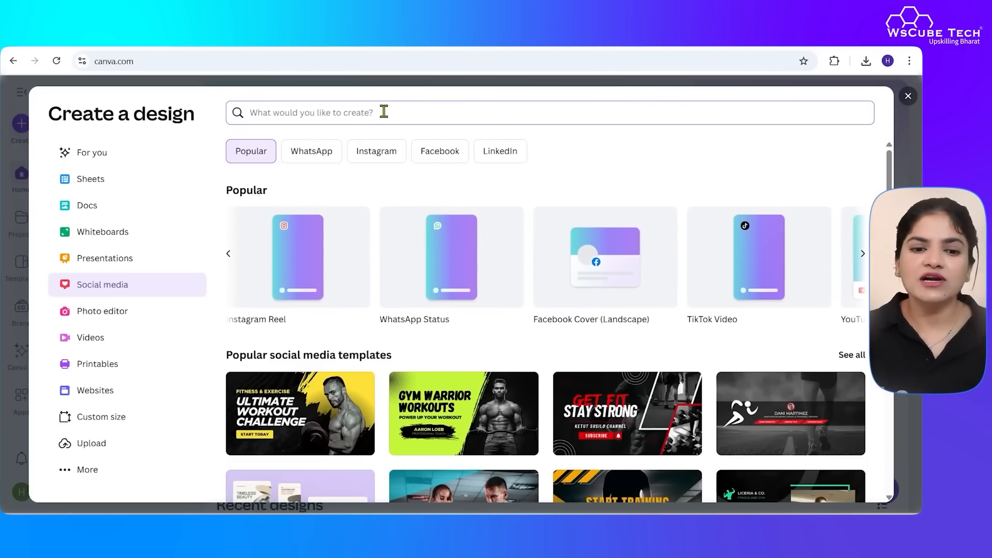
text(oit)
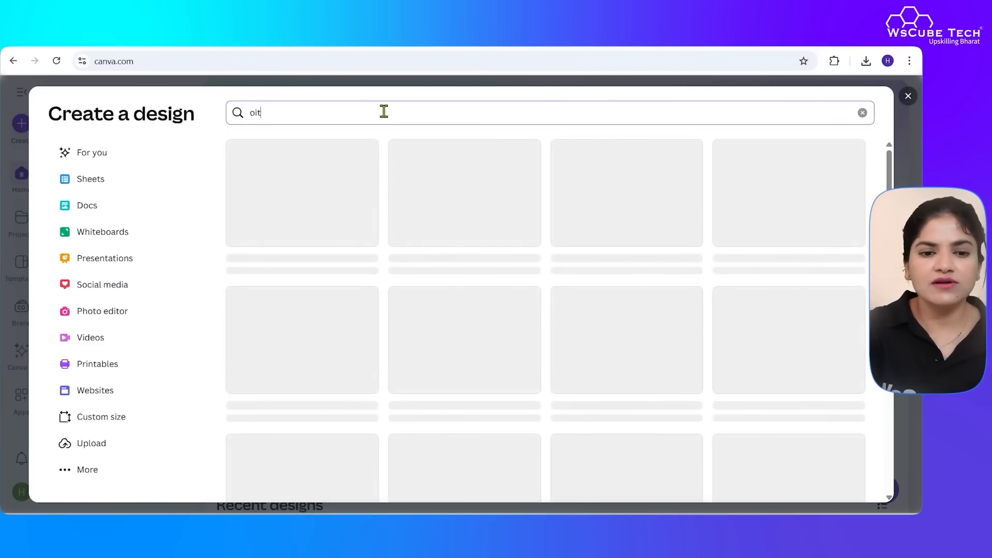
key(BackSpace)
key(BackSpace)
key(BackSpace)
text(pint)
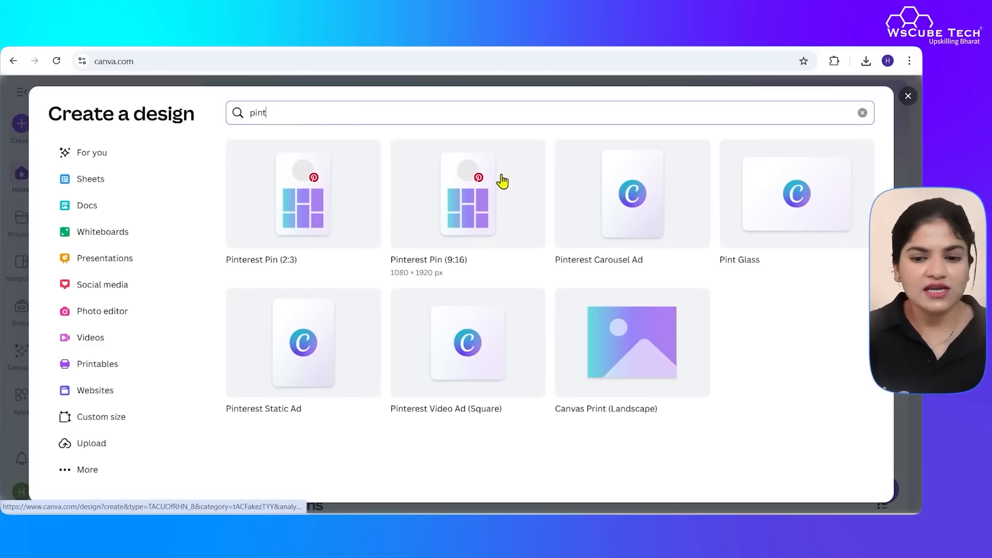
click(444, 210)
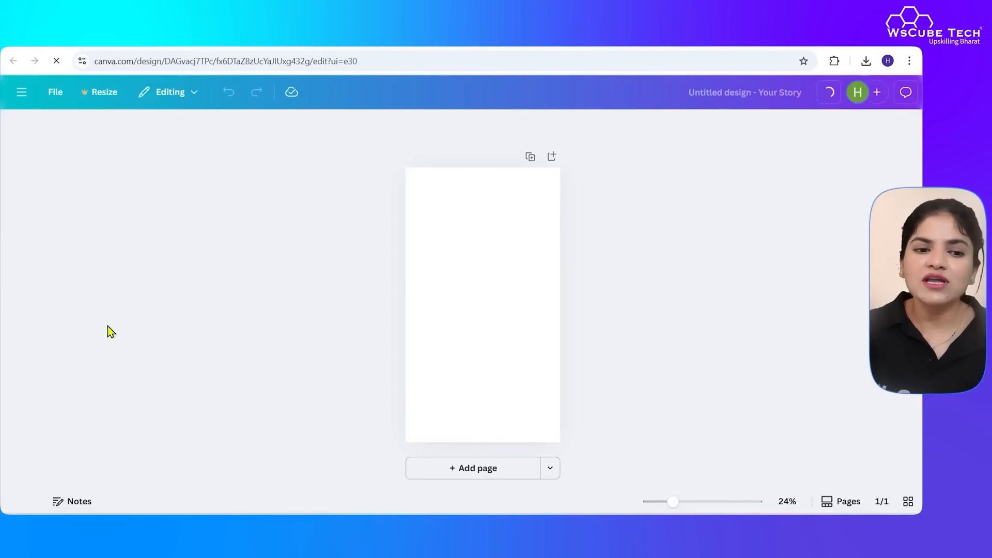
Search the templates for "fashion" and apply the Clean Minimalist Fashion Photography Inspiration Mood Board Photo Collage Pinterest Pin to the page
scroll(155, 327, down, 5)
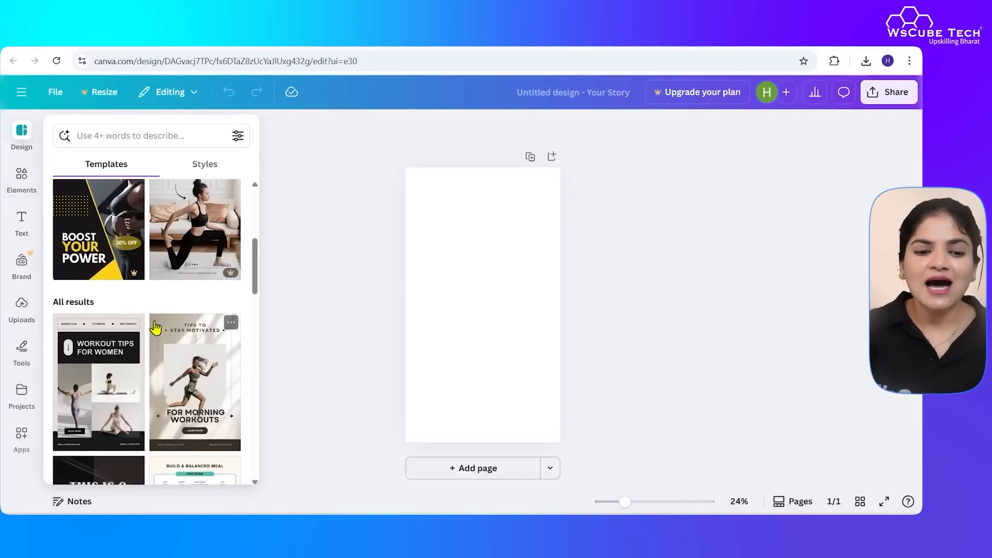
scroll(155, 328, up, 5)
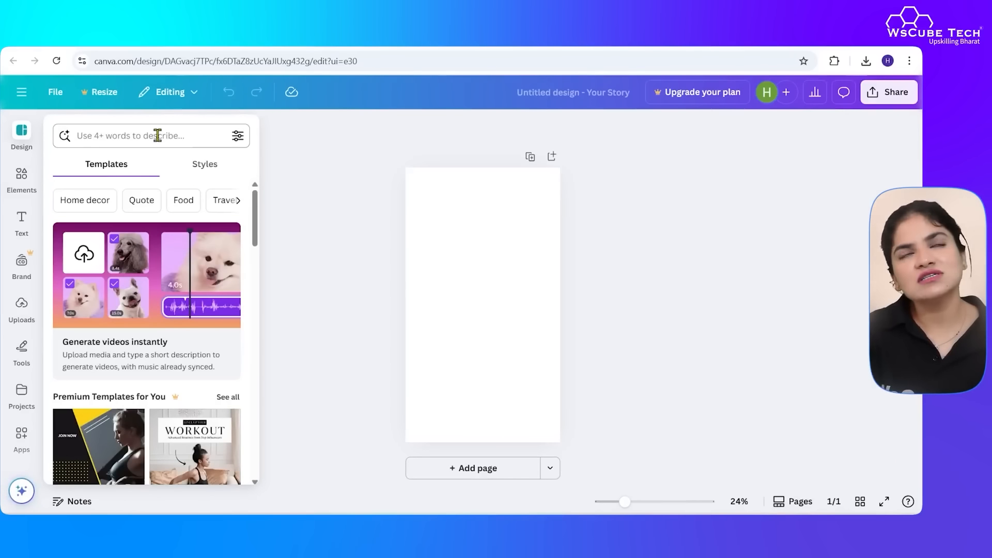
click(157, 135)
text(fashion)
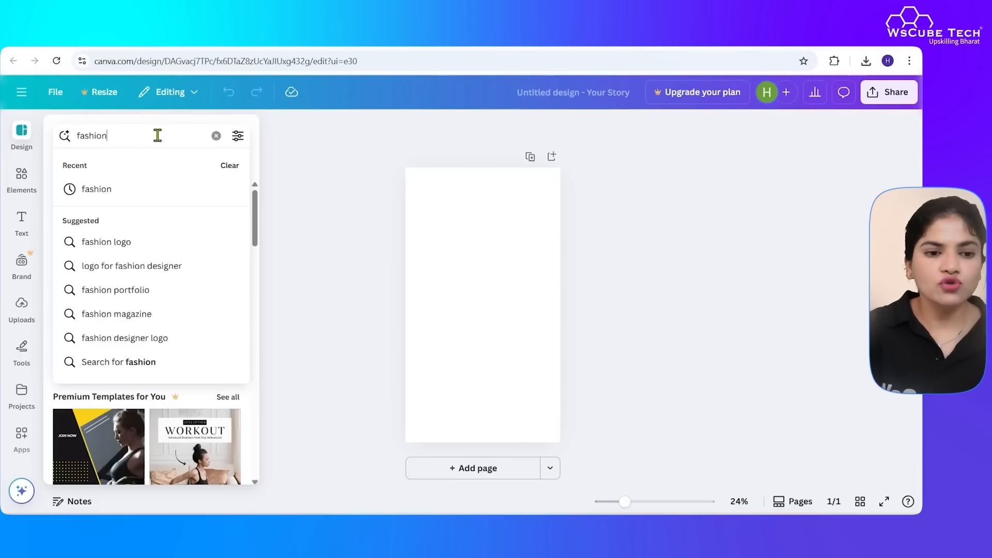
key(Return)
scroll(174, 343, down, 6)
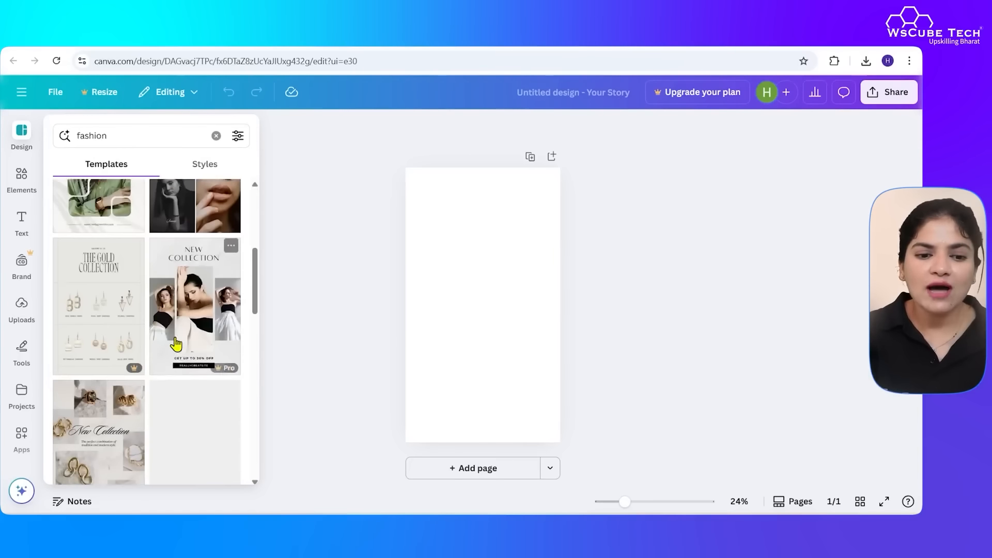
scroll(176, 344, up, 5)
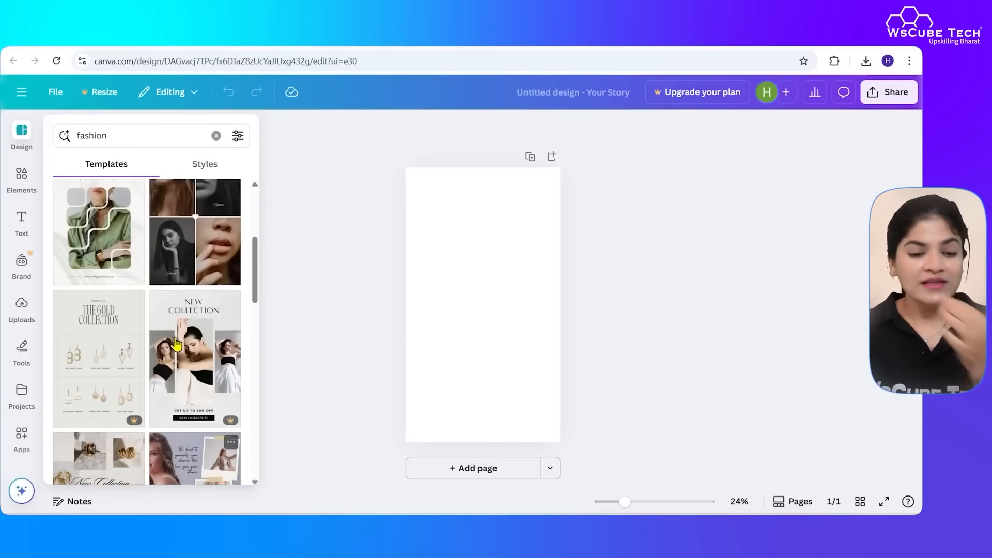
click(204, 269)
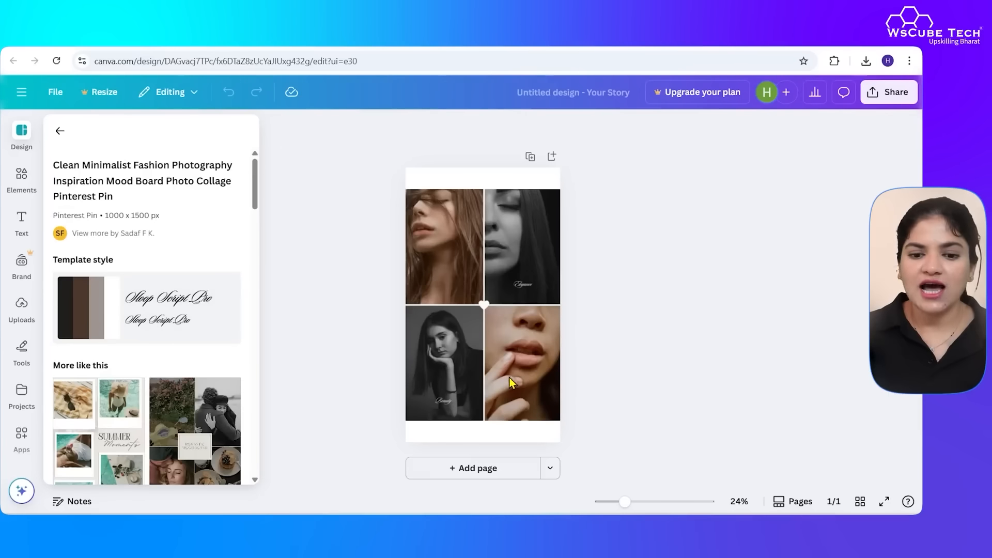
Try deleting the brown-toned portrait in the collage's upper-left frame, and undo the deletion
click(451, 283)
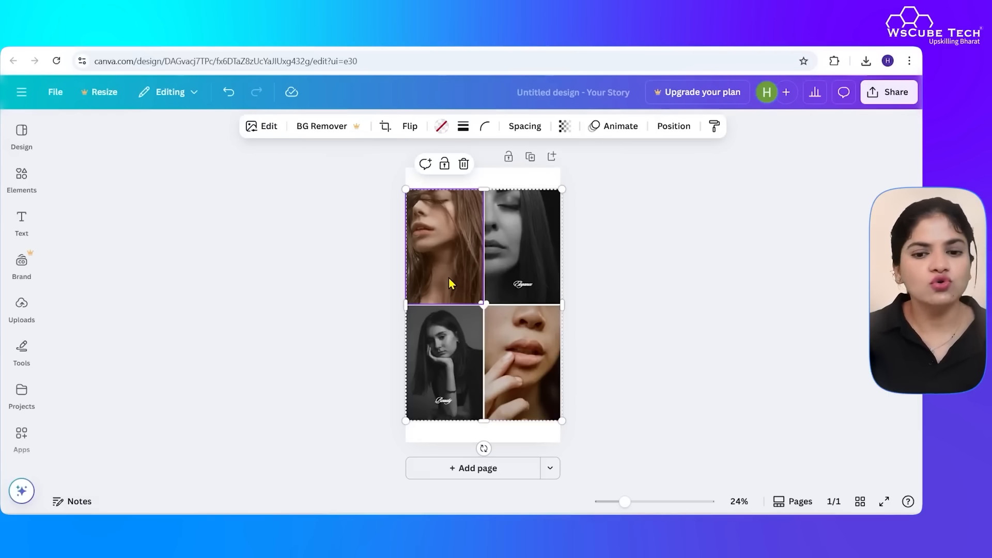
key(Delete)
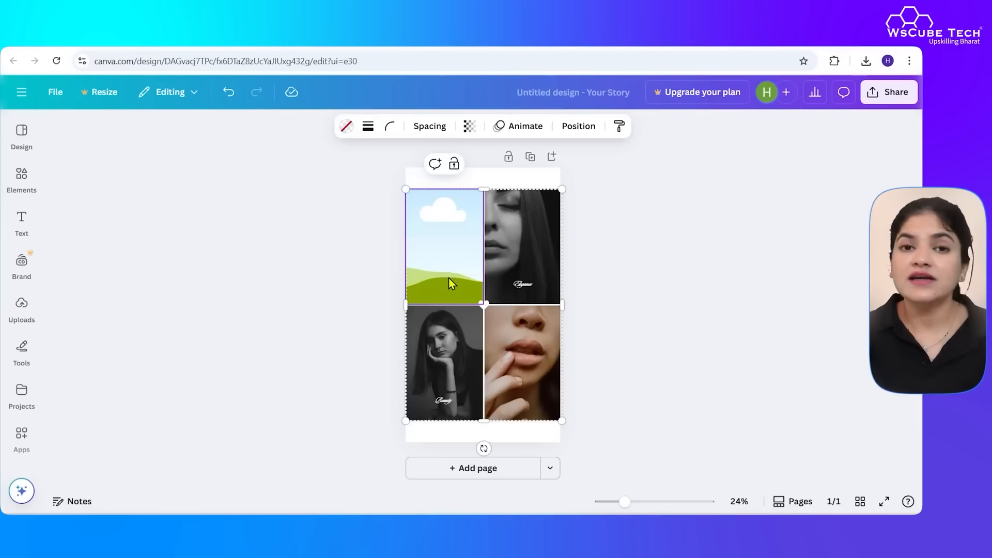
key(ctrl+z)
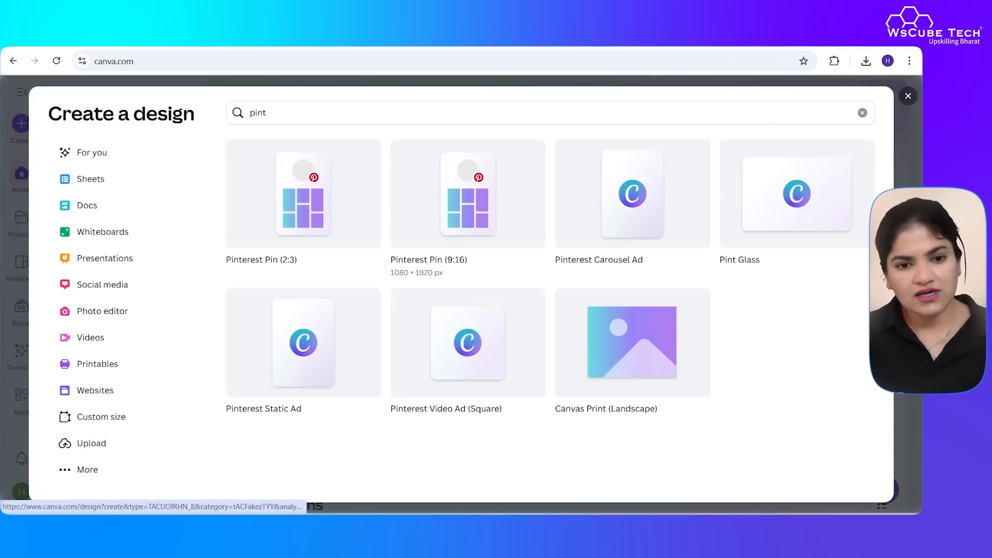
Examine the photo editor's top-pick tools and the photos available for editing
click(92, 320)
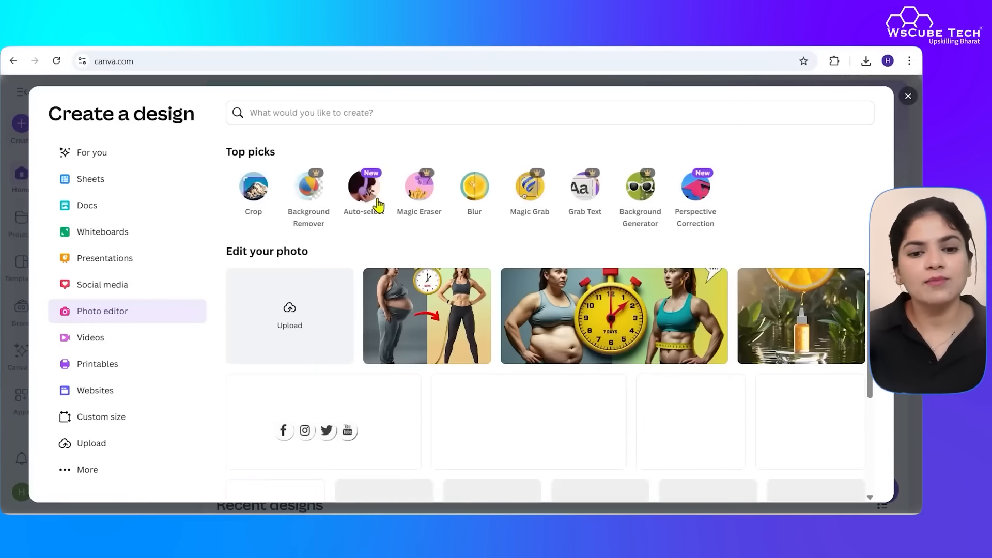
scroll(355, 299, down, 3)
scroll(504, 343, up, 3)
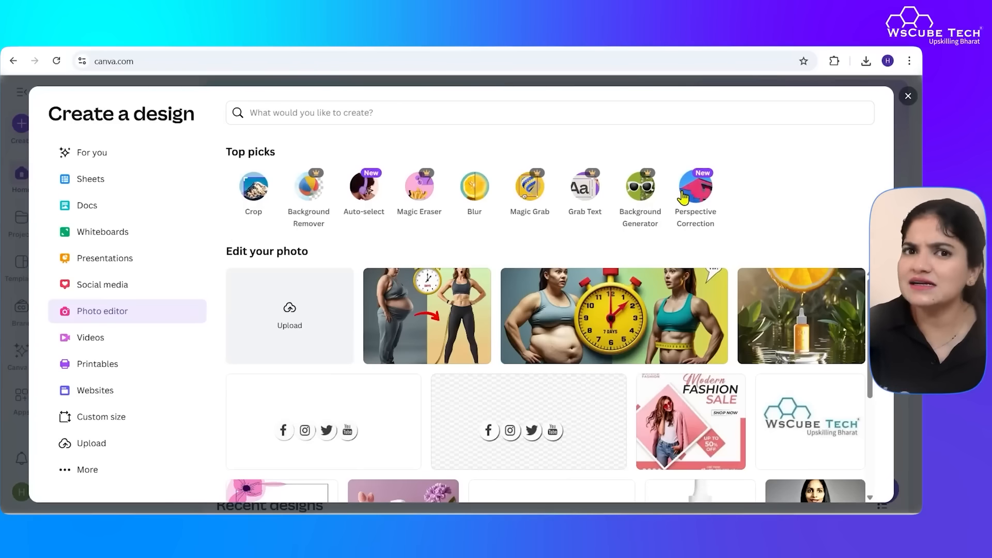
Browse the video formats and create a blank Mobile Video design
click(123, 343)
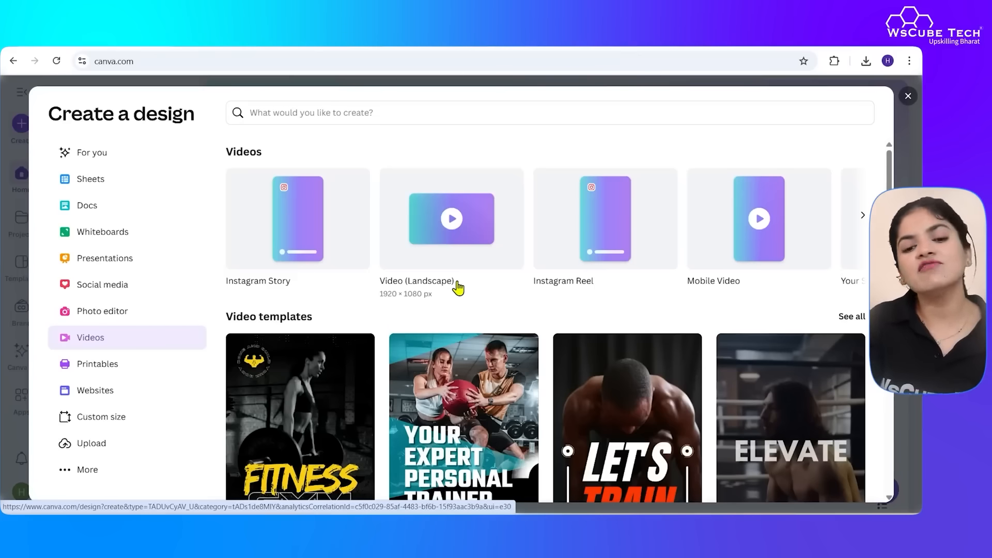
scroll(458, 288, right, 2)
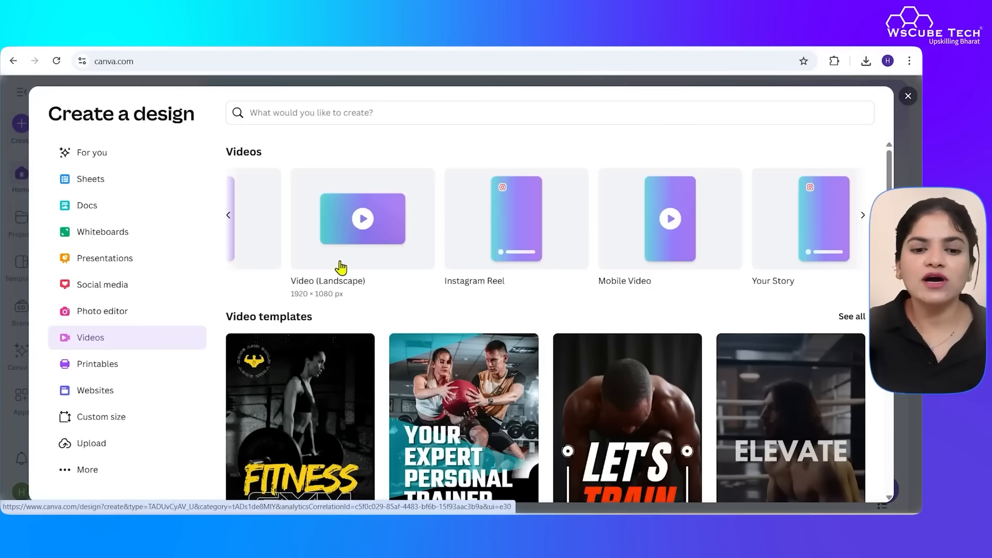
scroll(343, 268, left, 2)
scroll(576, 235, right, 2)
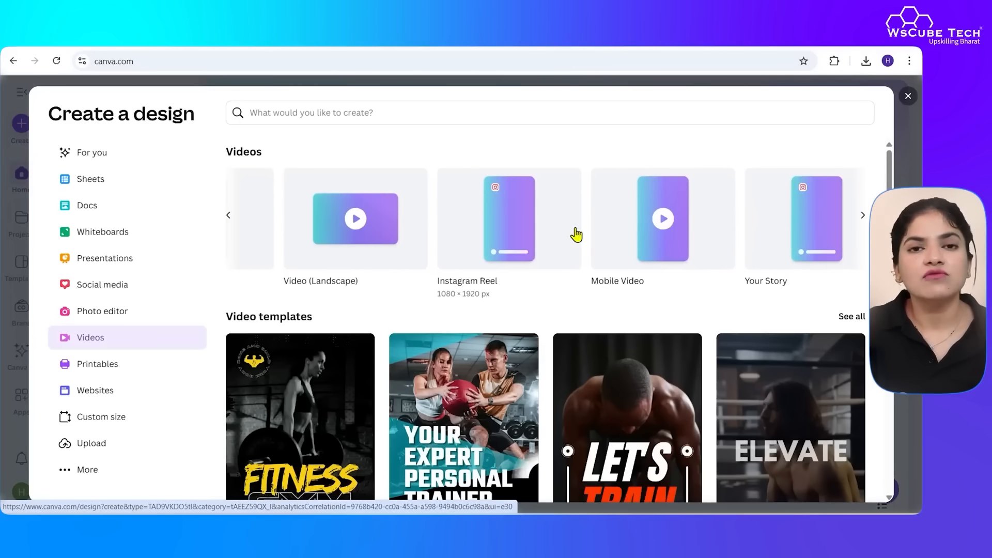
scroll(576, 235, left, 2)
click(594, 239)
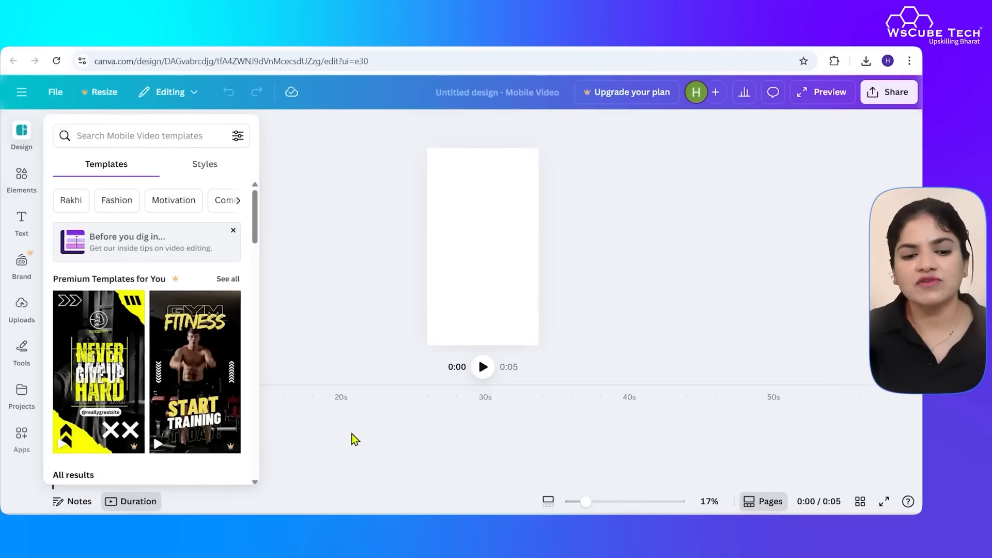
Apply the Orange Black Modern GYM Mobile Video template with the "LET'S TRAIN NOW!" headline to the video
scroll(137, 390, down, 4)
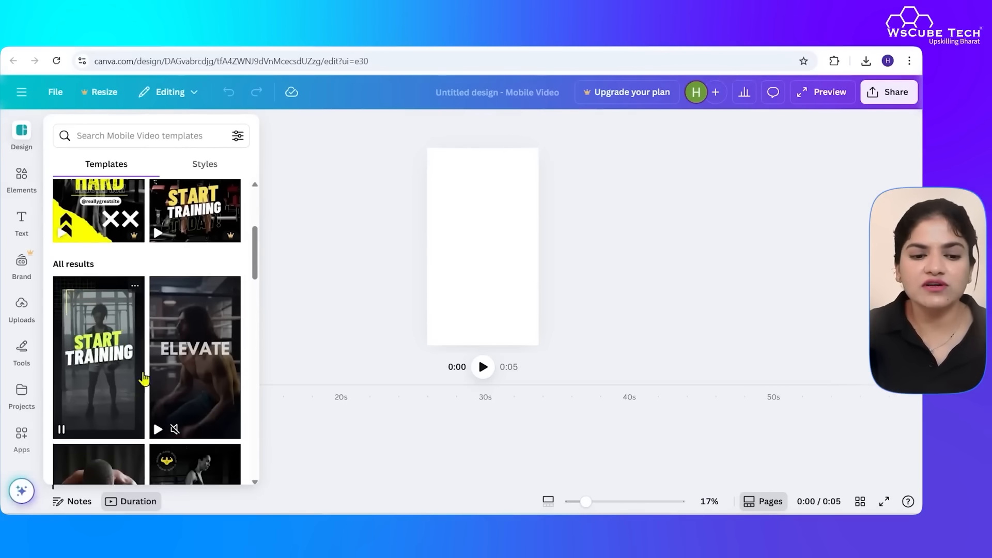
scroll(119, 364, down, 4)
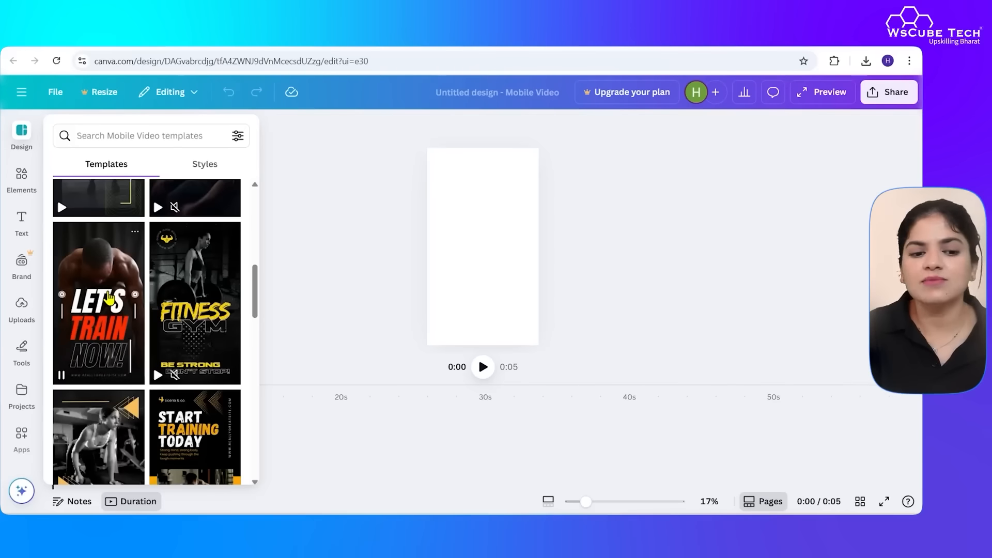
click(109, 299)
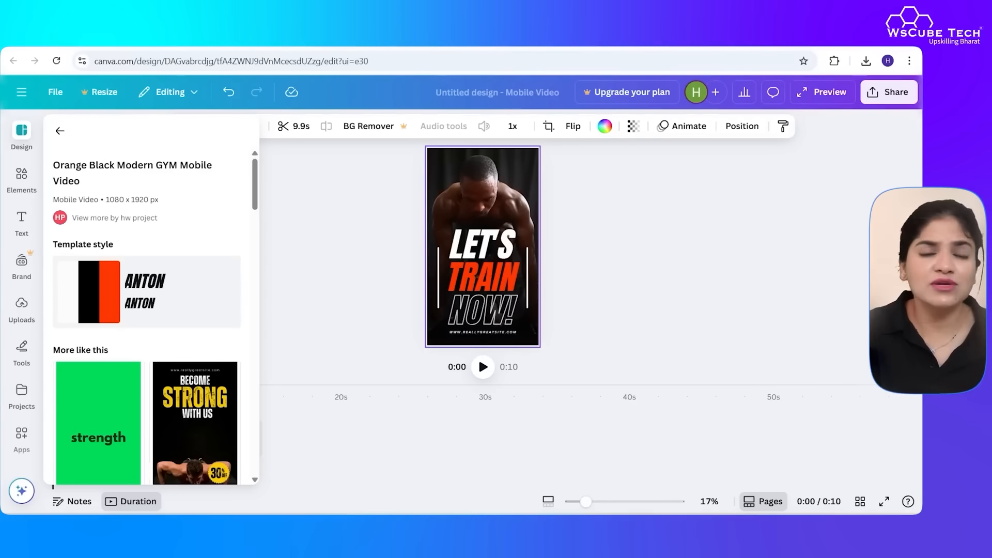
Return to the design types and examine the popular printable formats and print templates
click(73, 38)
click(123, 367)
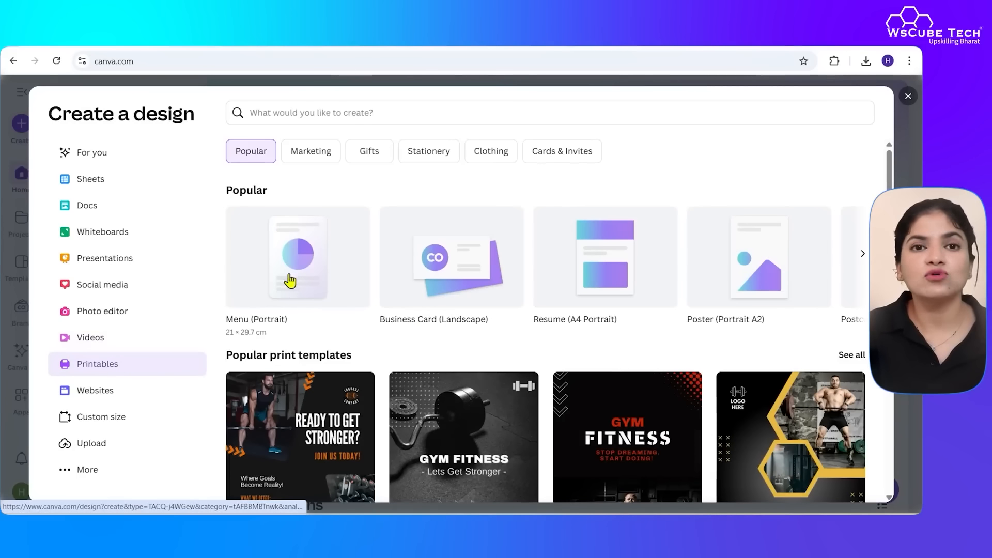
scroll(434, 289, right, 2)
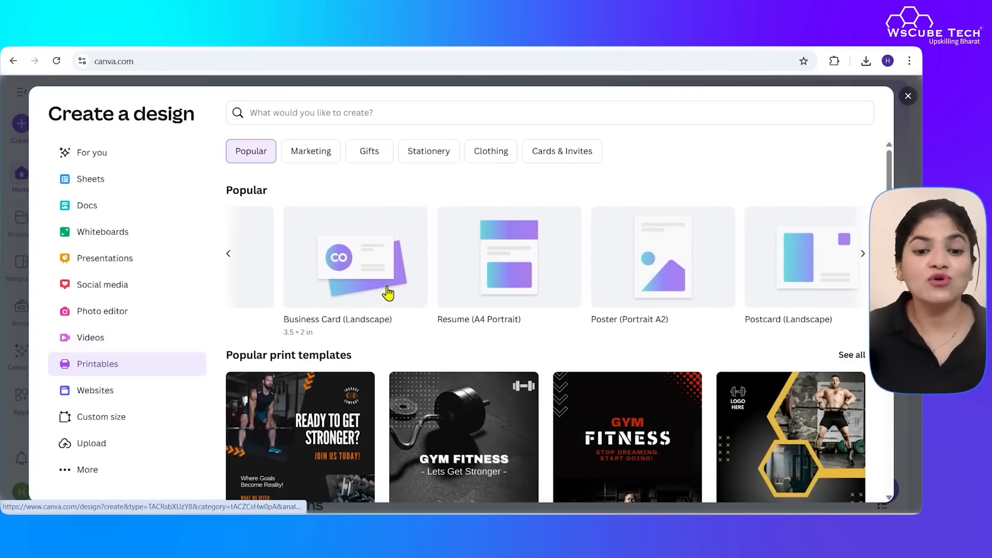
scroll(523, 292, right, 4)
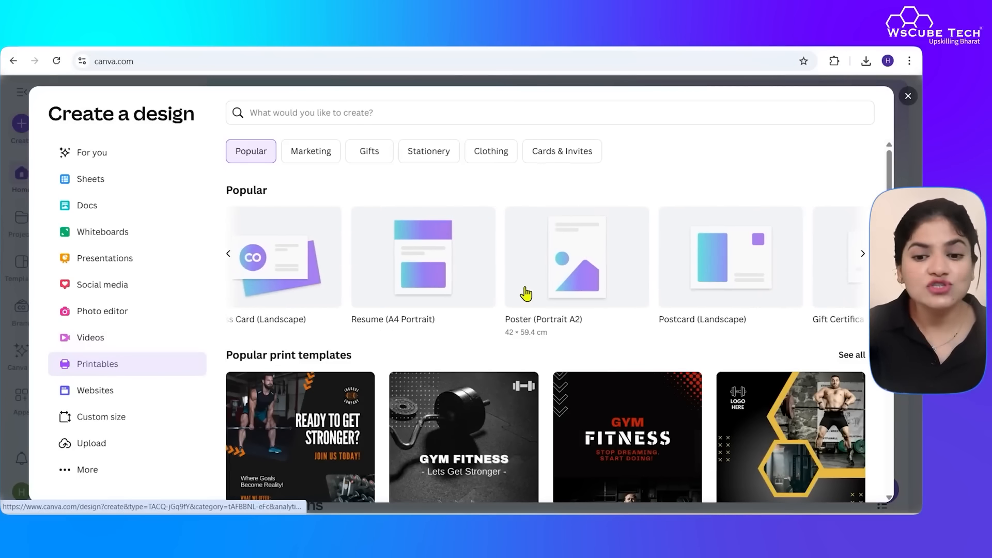
scroll(646, 283, right, 2)
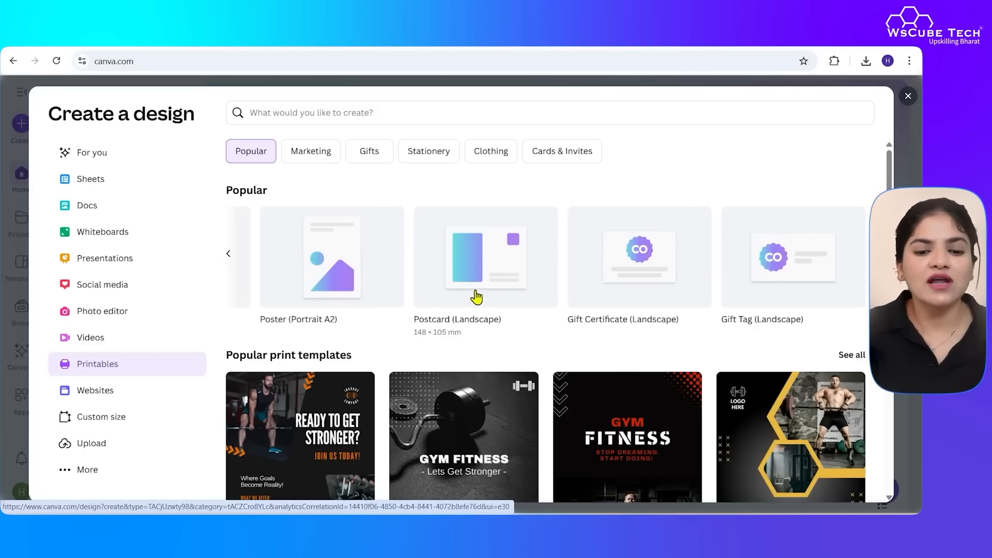
scroll(593, 345, down, 10)
scroll(594, 352, up, 10)
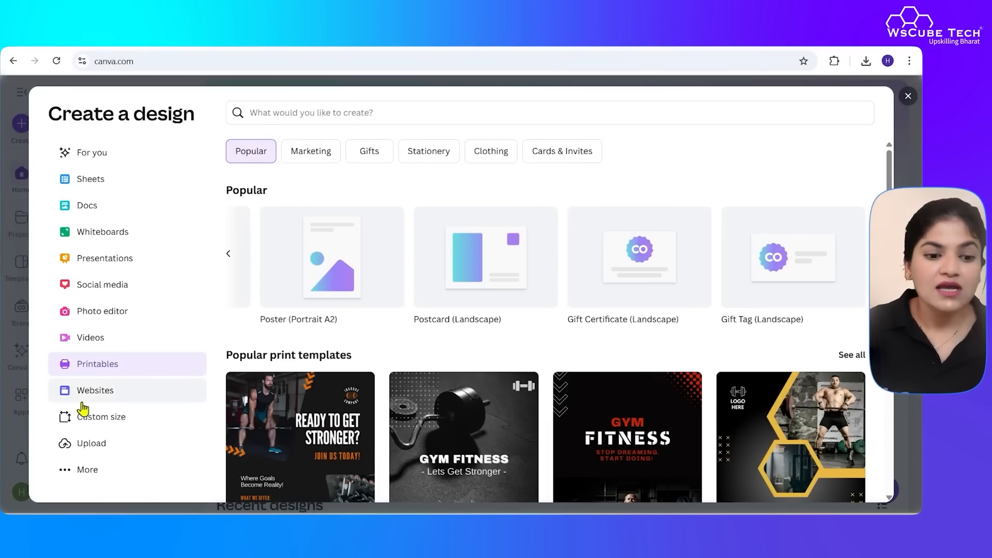
Create a website from the Bright Yellow and Black Photographic Fitness Service template and review its whole page
click(96, 394)
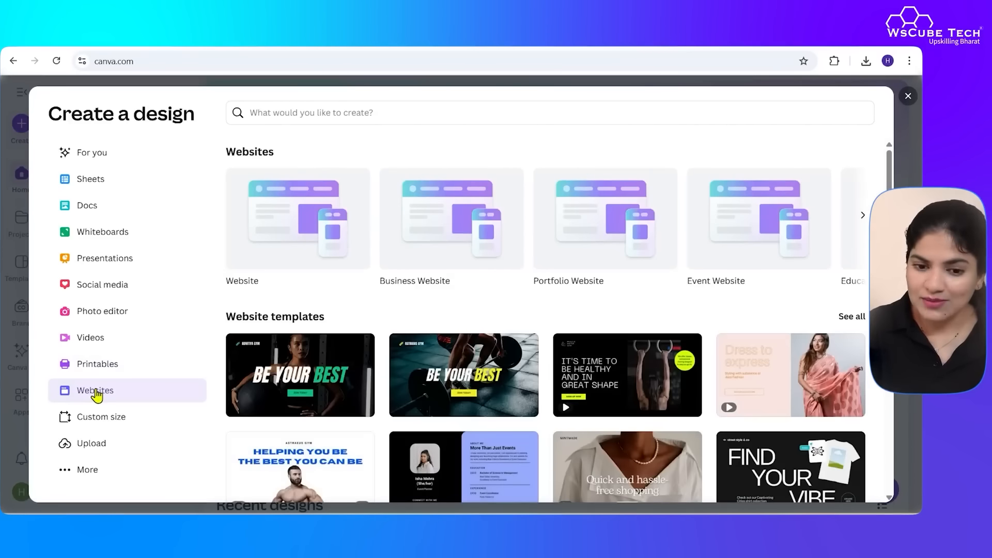
scroll(499, 355, down, 2)
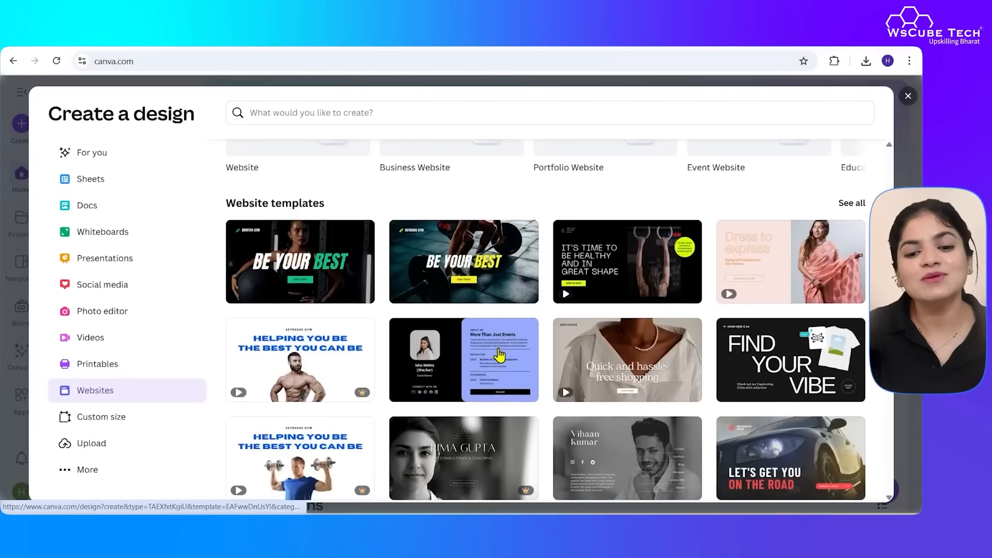
scroll(499, 355, up, 2)
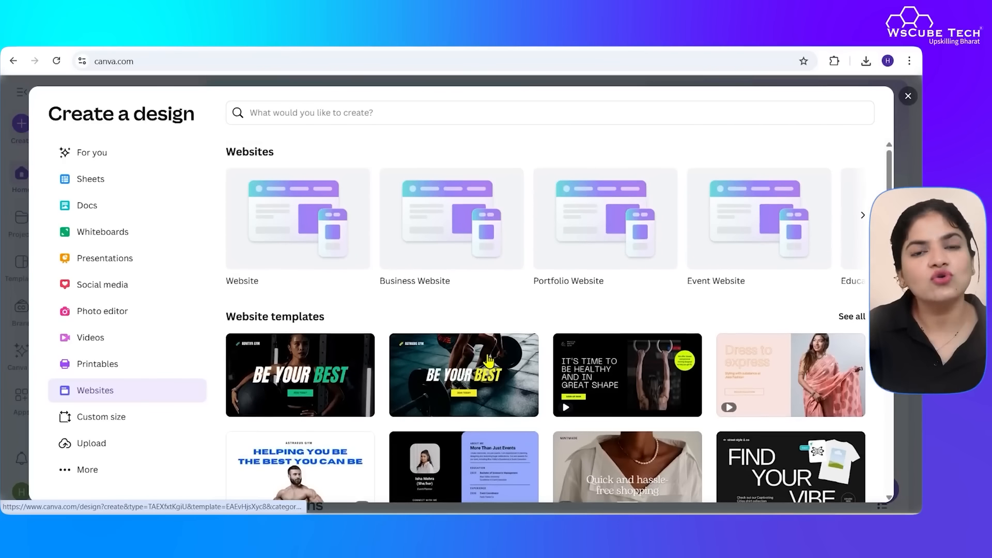
click(489, 360)
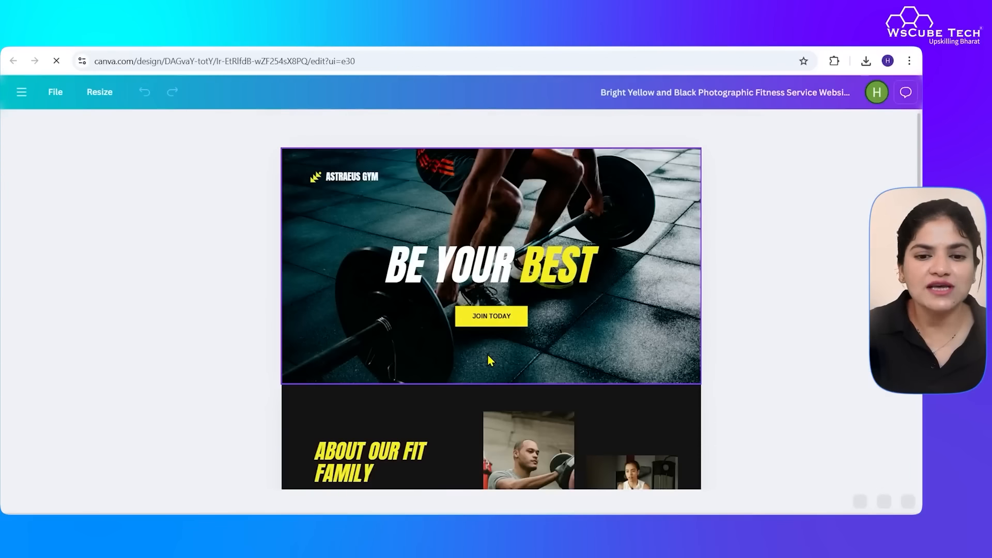
scroll(489, 361, down, 10)
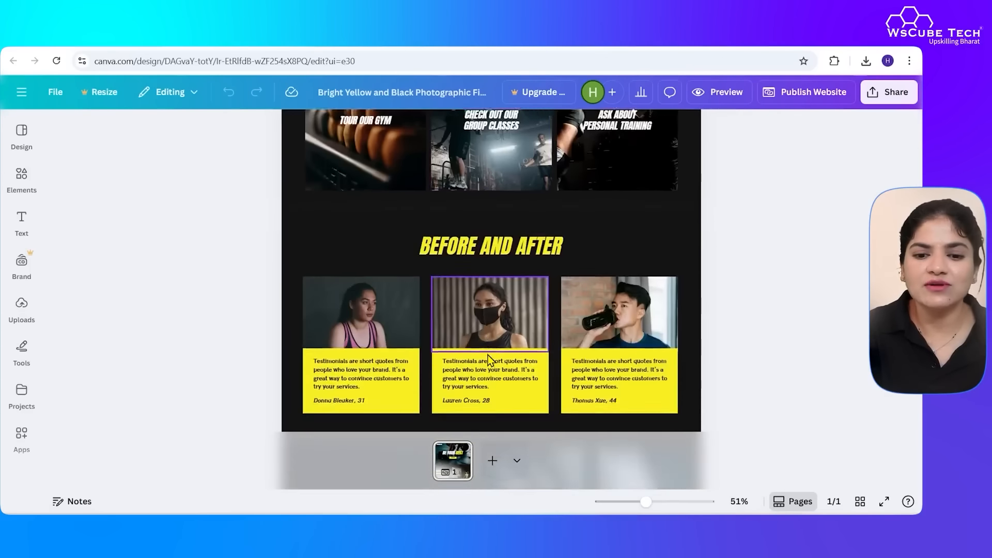
scroll(490, 360, down, 6)
scroll(490, 360, up, 16)
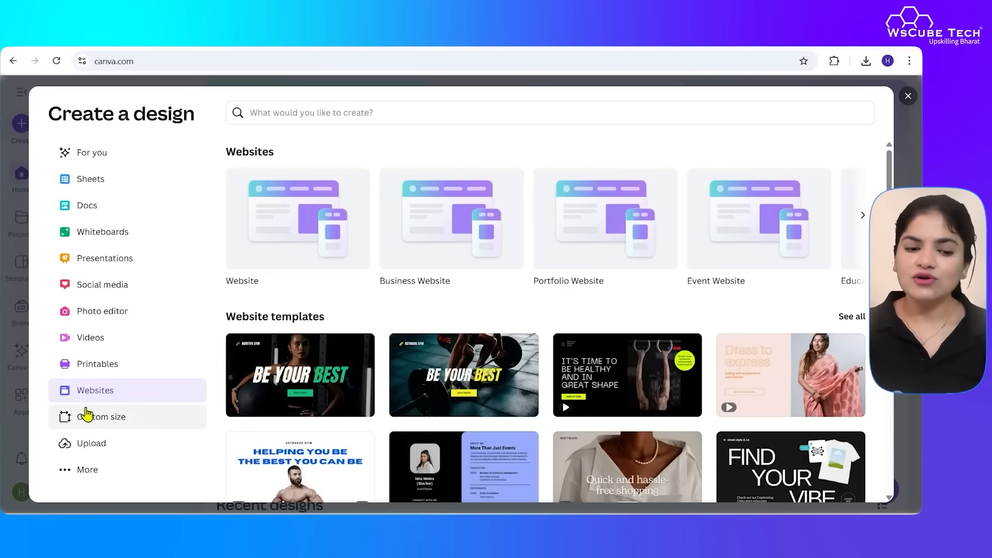
Start setting up a custom-size design and set its units to inches
click(100, 420)
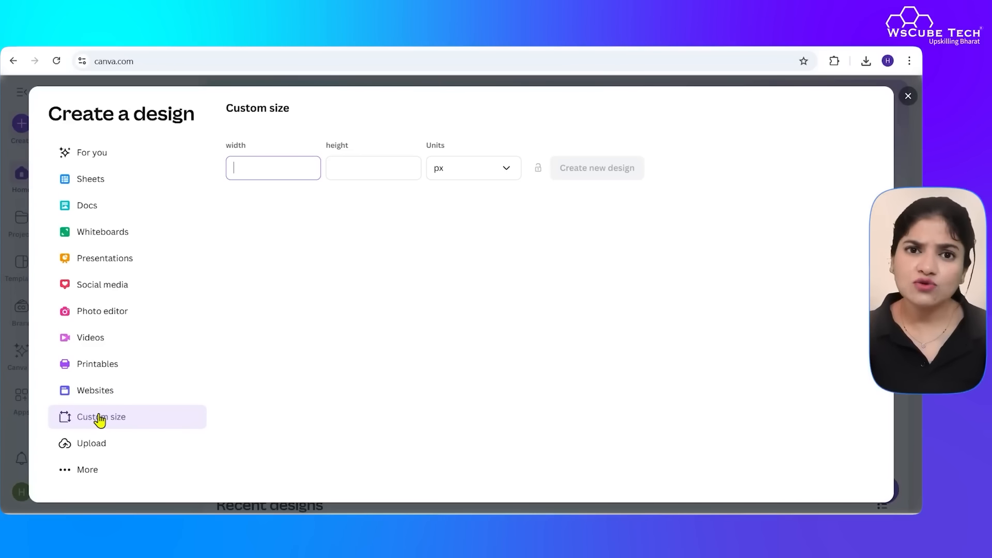
click(472, 169)
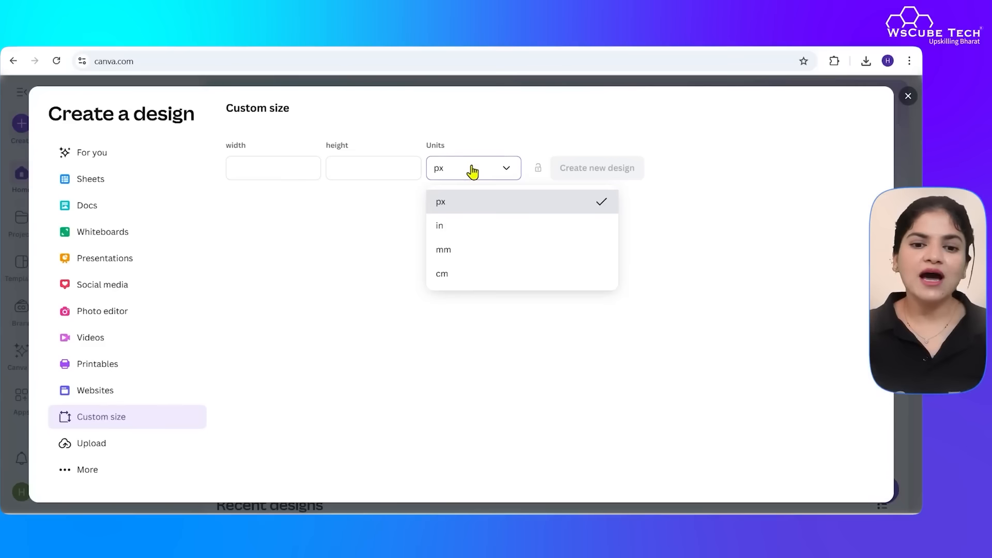
click(484, 279)
click(480, 175)
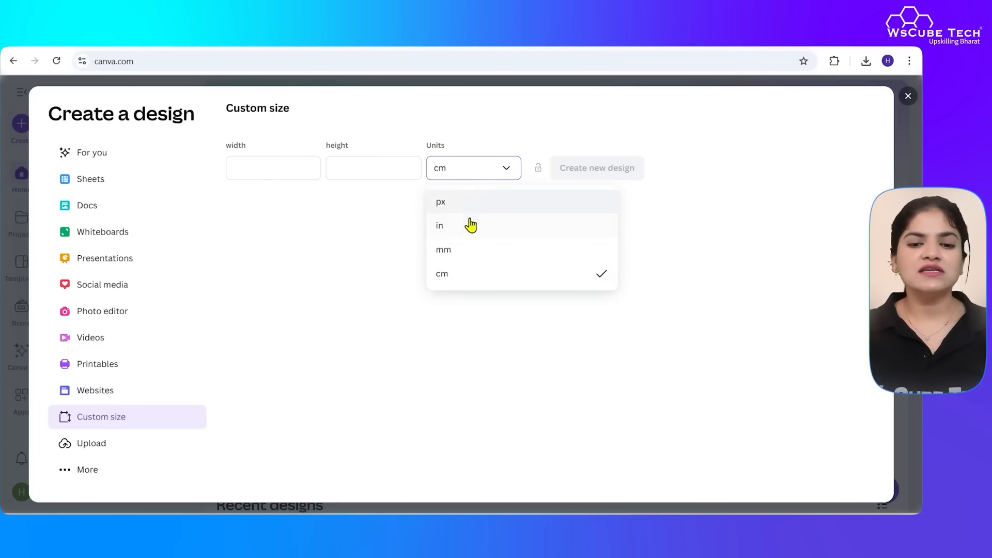
click(469, 226)
Try a custom width and height for the design, ending with 50 by 50 inches
click(281, 167)
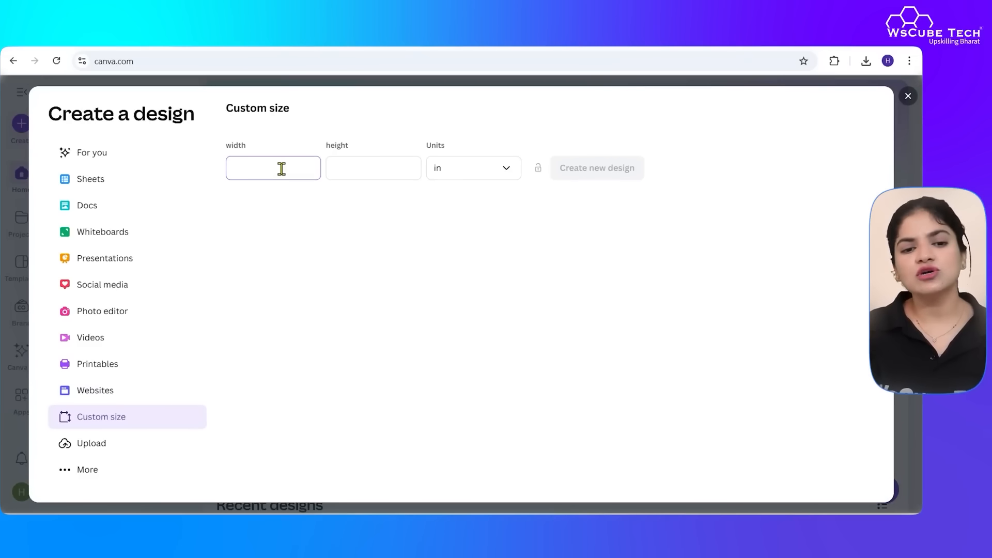
text(100)
click(357, 170)
text(10)
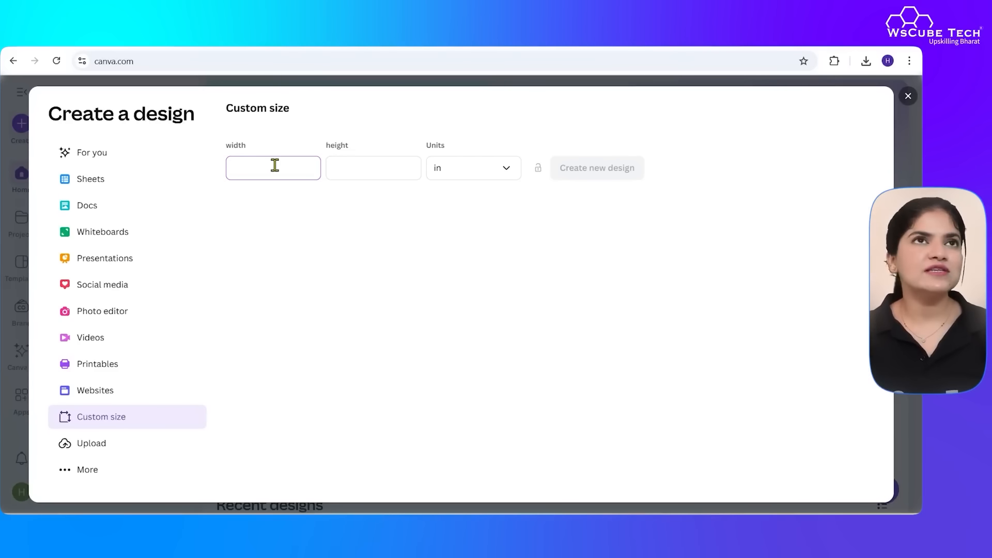
text(50)
click(356, 170)
text(50)
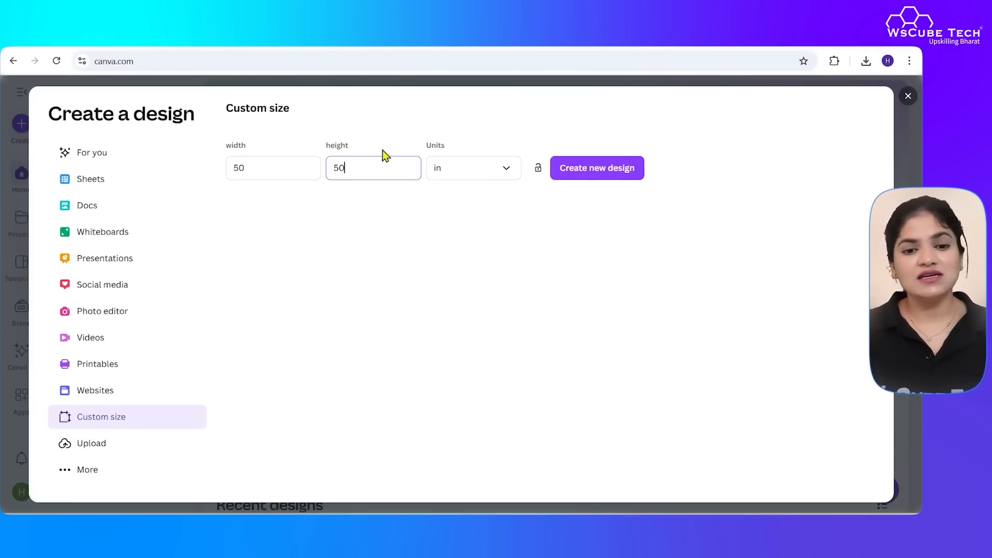
Set the custom width and height to 100 inches each, and switch the units to px
click(476, 170)
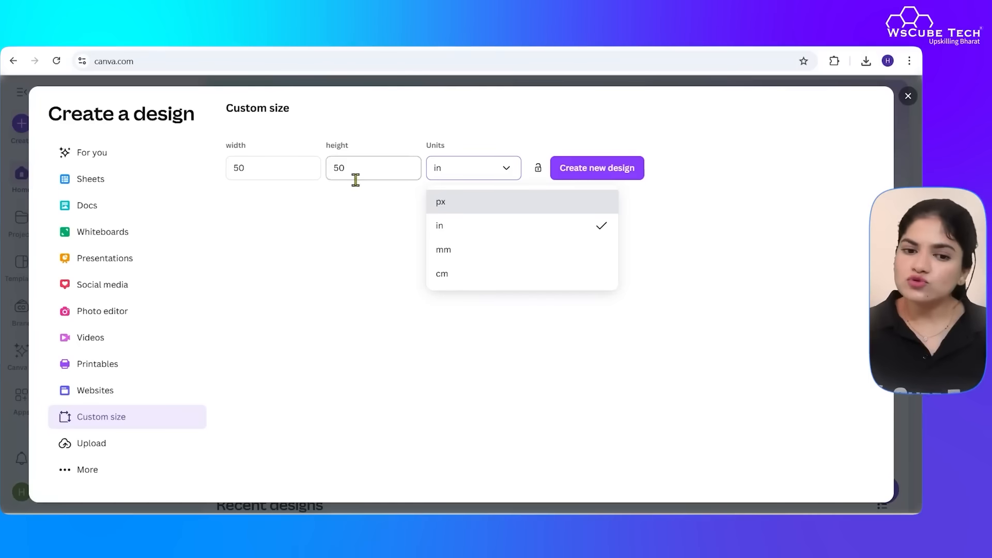
click(368, 294)
click(261, 164)
key(ctrl+a)
text(100)
click(339, 164)
key(BackSpace)
key(BackSpace)
text(100)
click(519, 167)
click(491, 211)
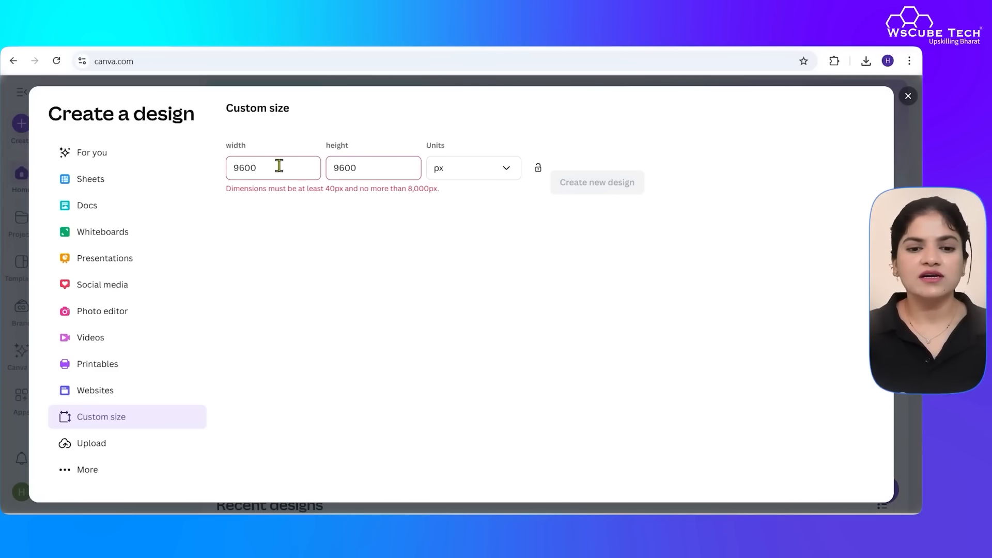
Replace the converted custom dimensions with a width of 100 px and a height of 100 px
drag(289, 168, 130, 176)
text(100)
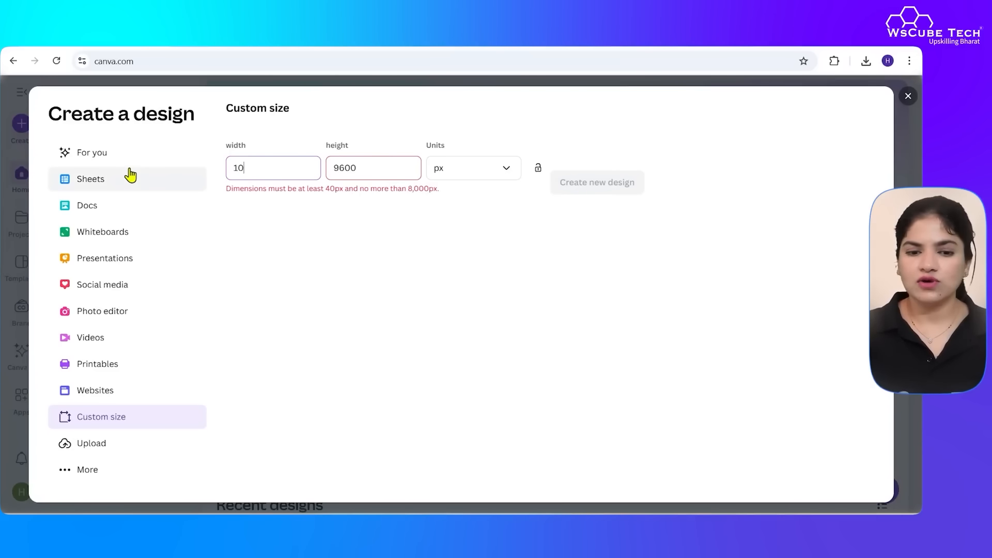
double_click(371, 164)
text(100)
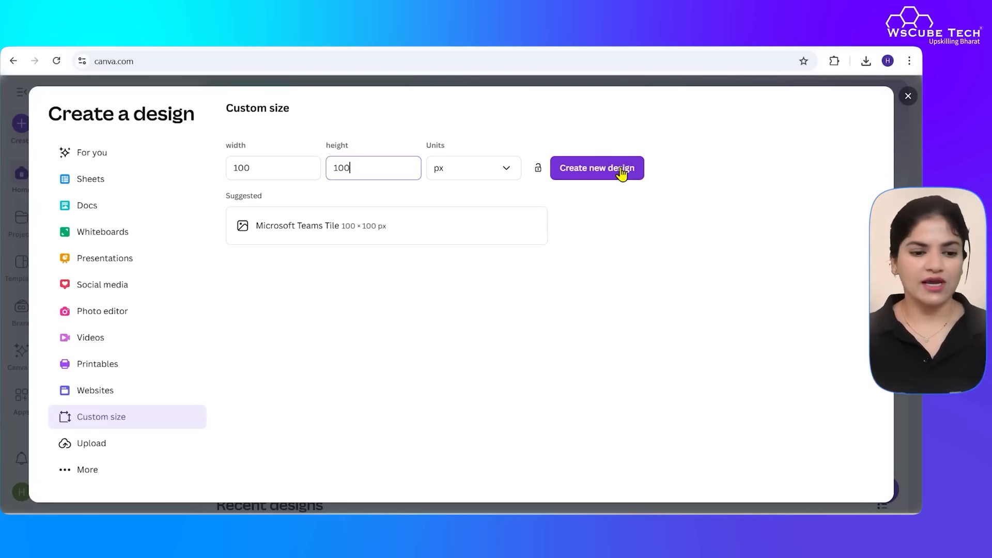
Check the upload options for a new design and open the full catalogue of design types
click(107, 447)
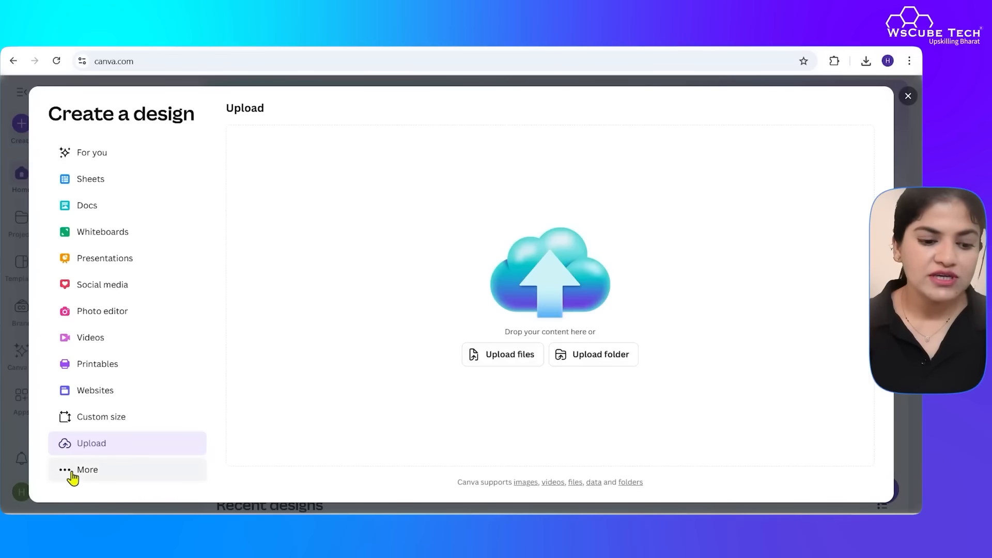
click(66, 470)
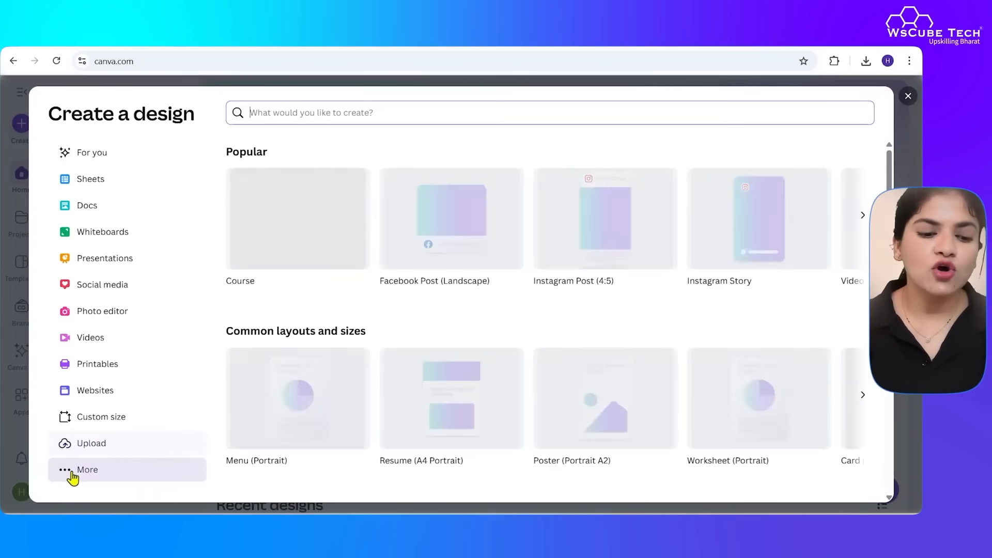
scroll(449, 368, down, 6)
scroll(449, 352, up, 6)
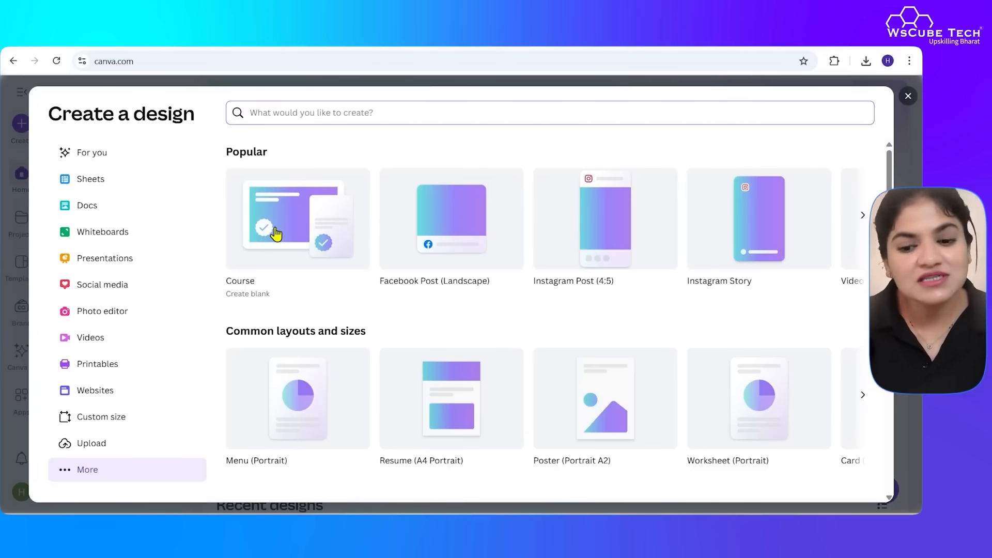
Start a new Table Name Card (Landscape) design from the Personal and event planning types
scroll(276, 234, down, 14)
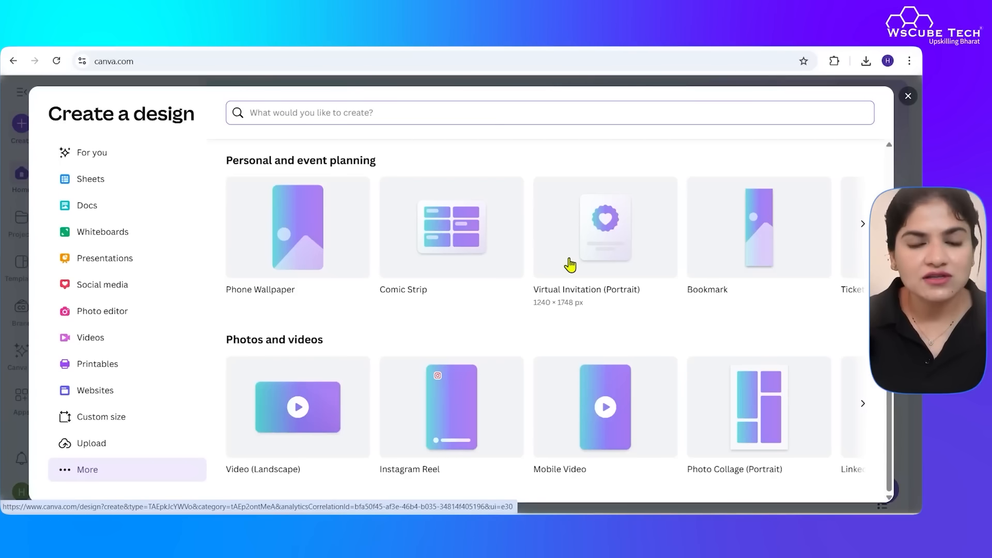
scroll(570, 265, right, 3)
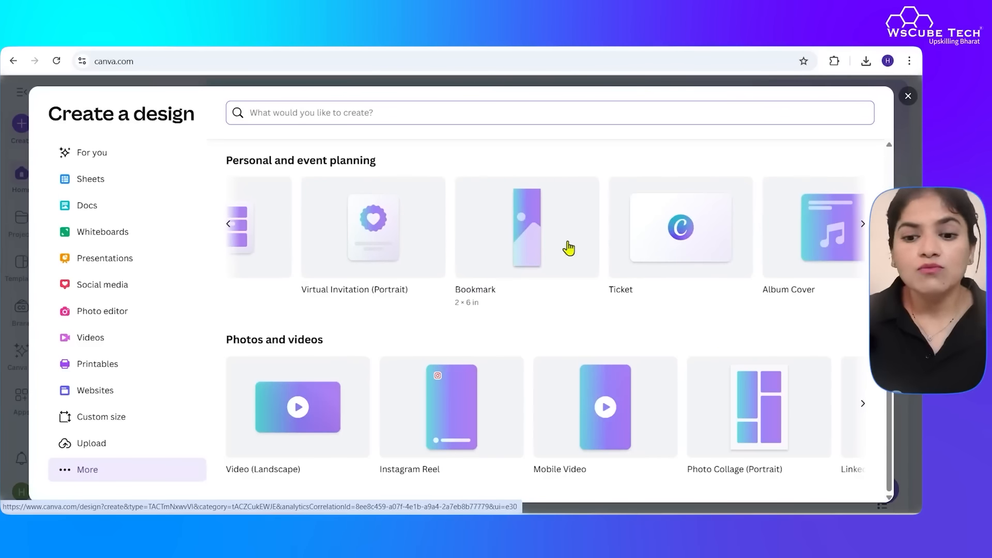
scroll(665, 253, right, 4)
scroll(668, 254, right, 2)
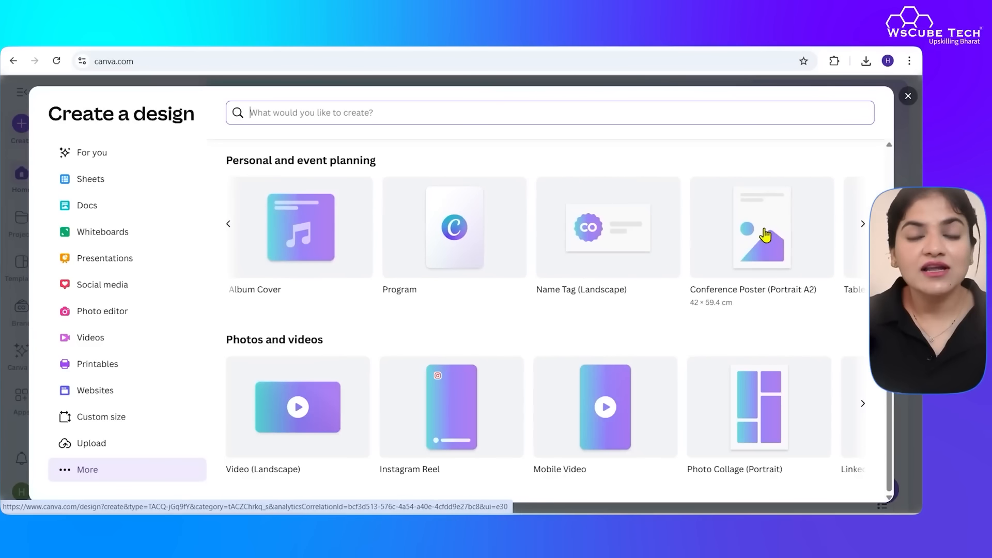
scroll(764, 238, right, 4)
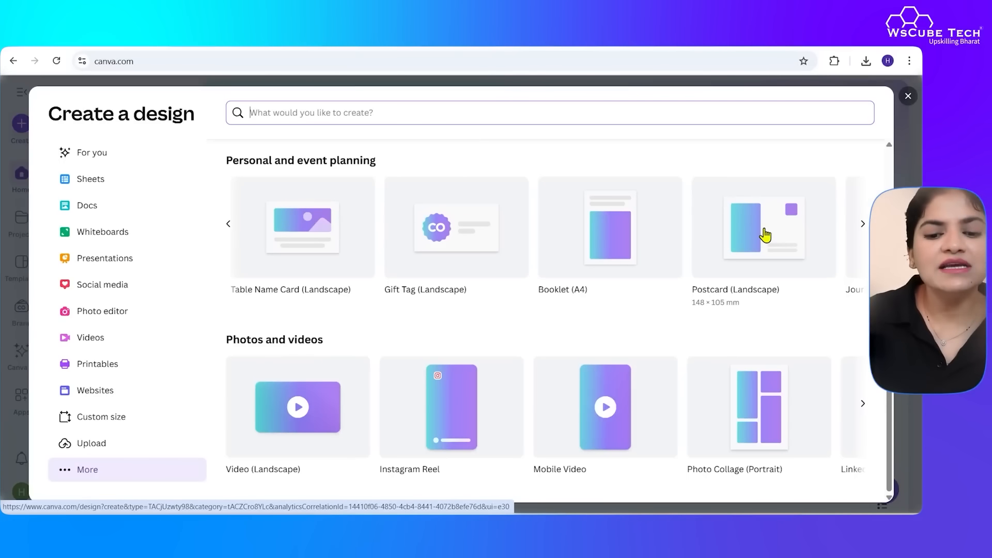
click(312, 256)
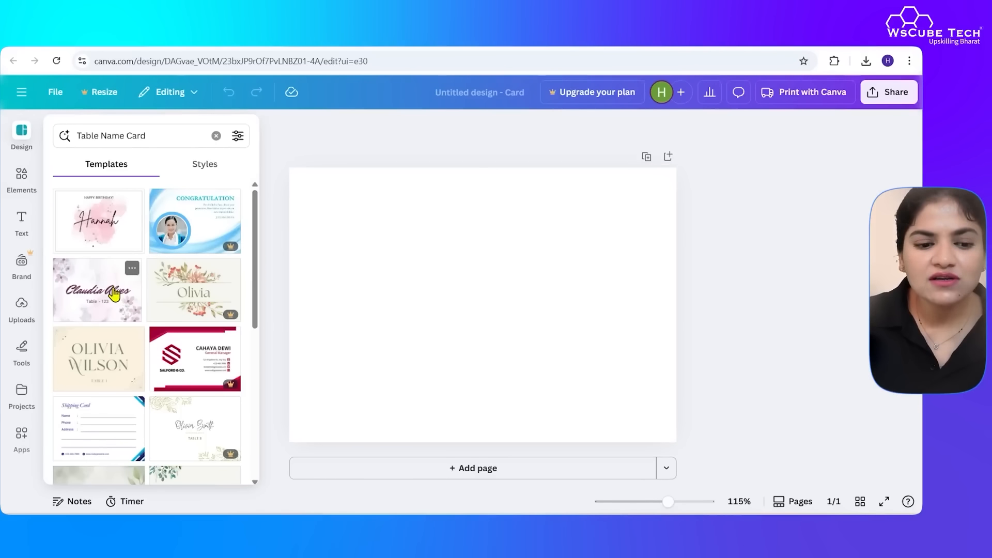
Apply the Purple Simple Table Name Card template to the page and select its large name text
click(115, 294)
click(461, 311)
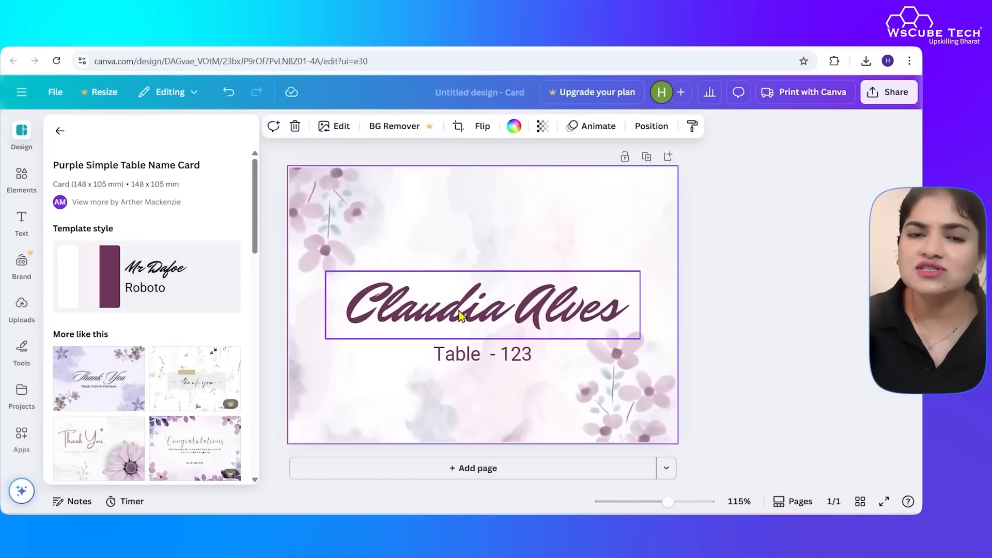
click(459, 311)
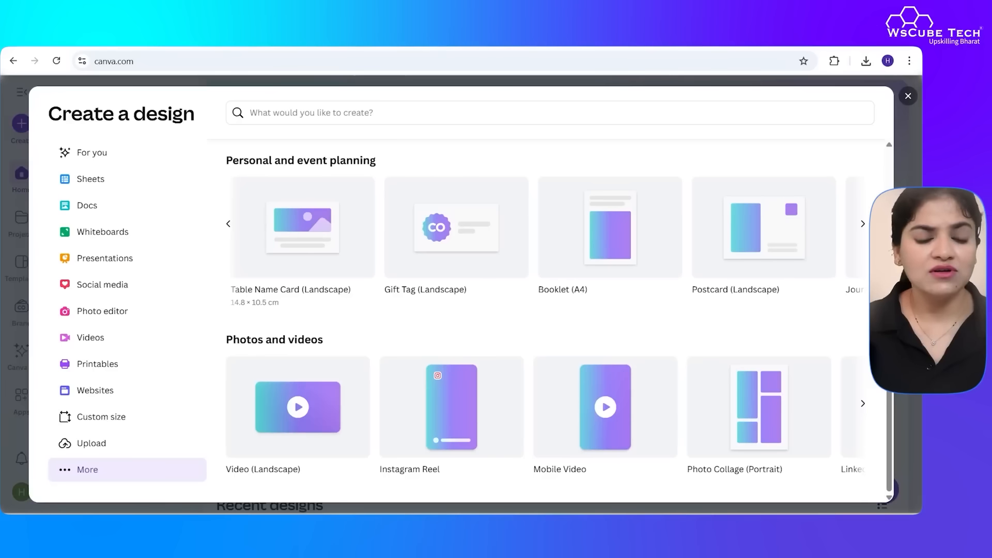
Close the design type catalogue and examine the Canva AI prompt options and its example ideas for code, images, writing and designs
click(907, 97)
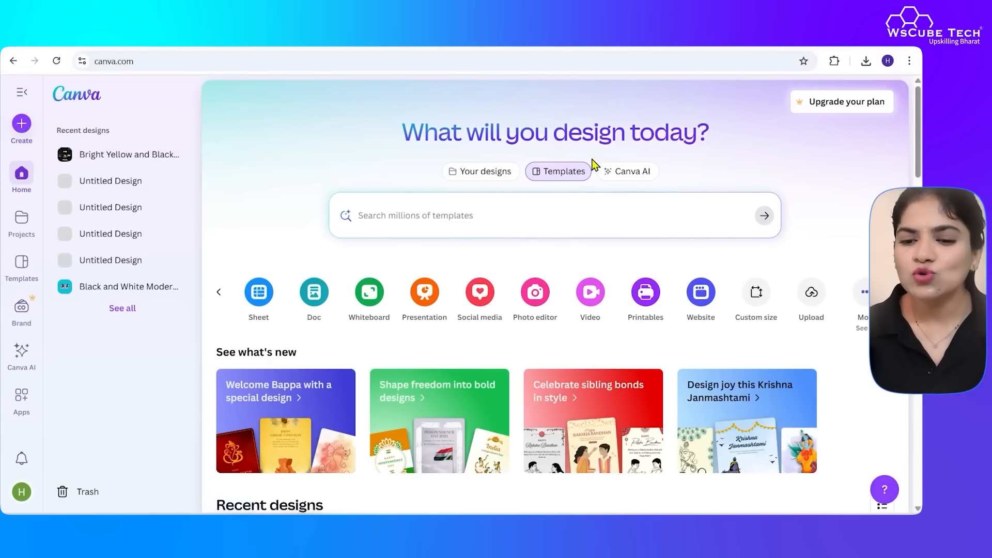
click(611, 173)
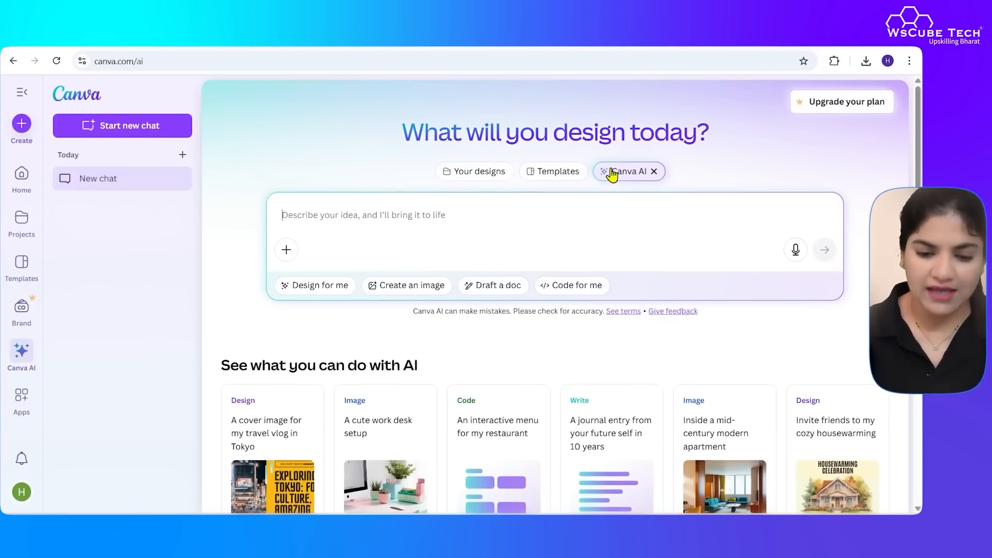
scroll(853, 209, down, 3)
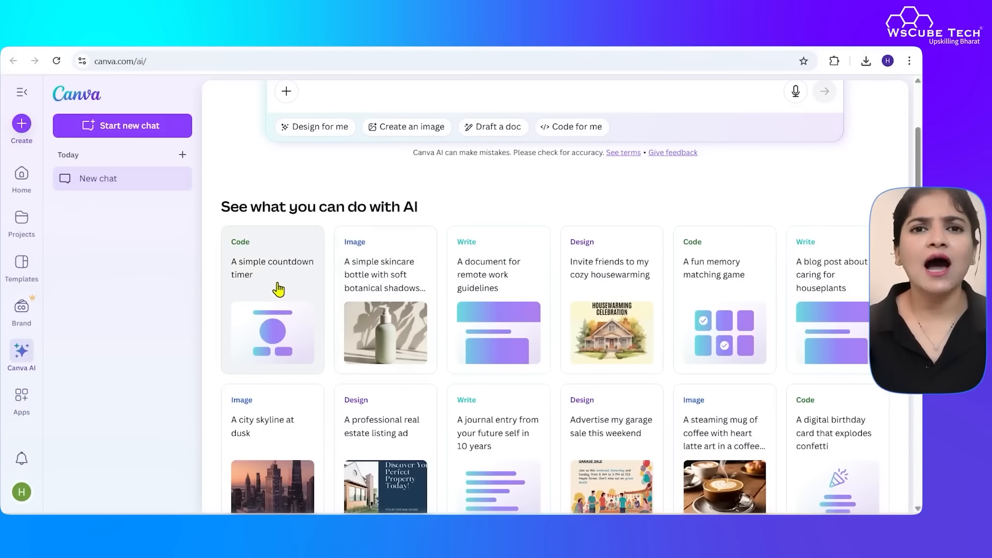
scroll(774, 201, down, 1)
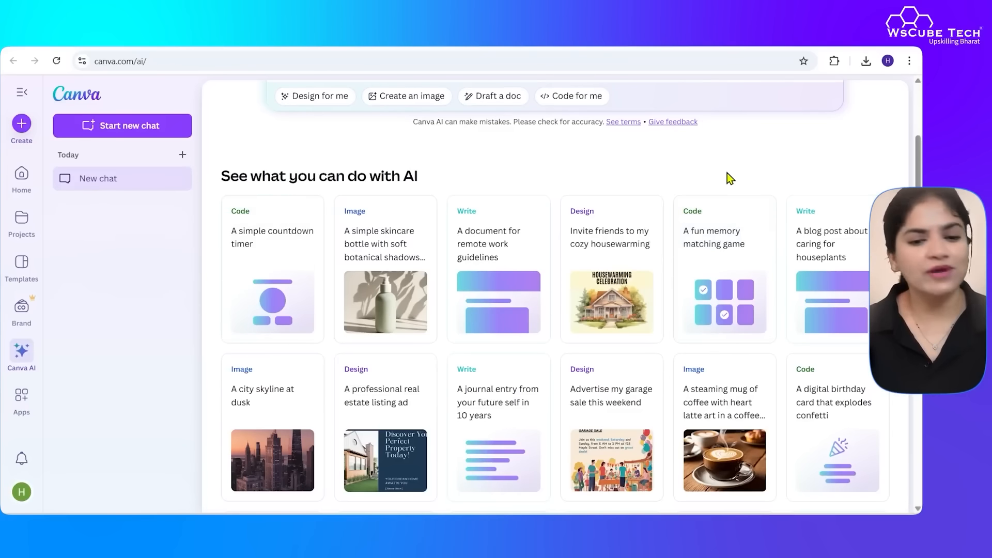
scroll(594, 223, down, 2)
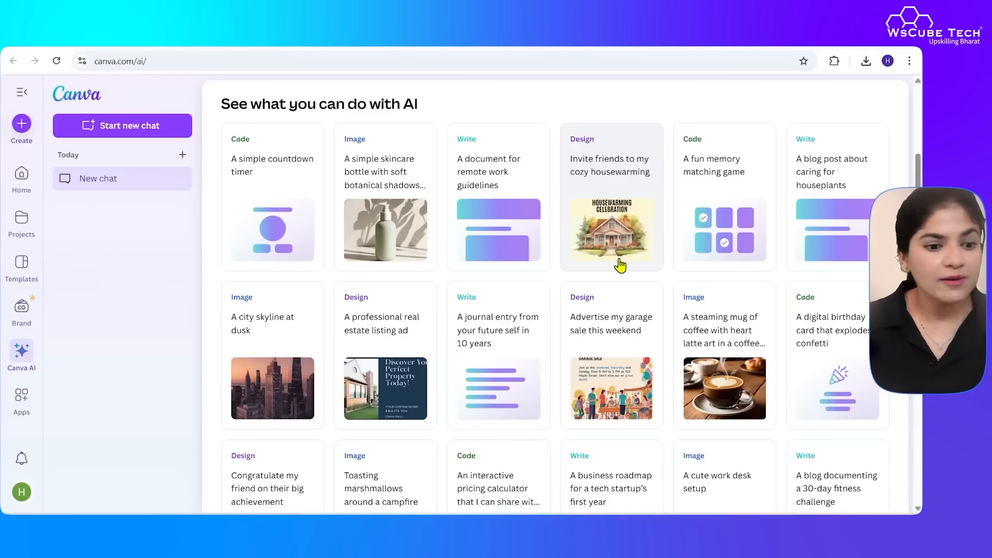
scroll(617, 233, down, 1)
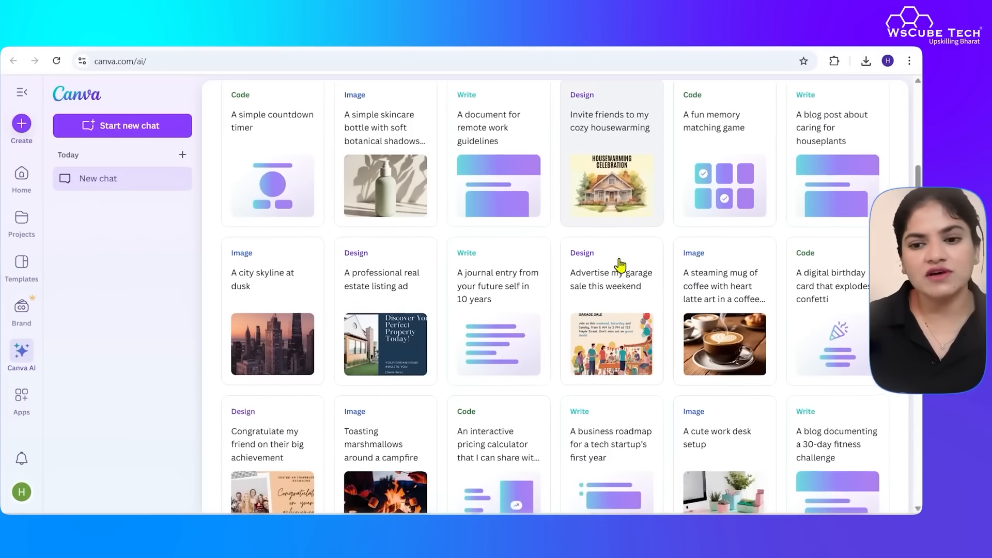
scroll(723, 175, down, 8)
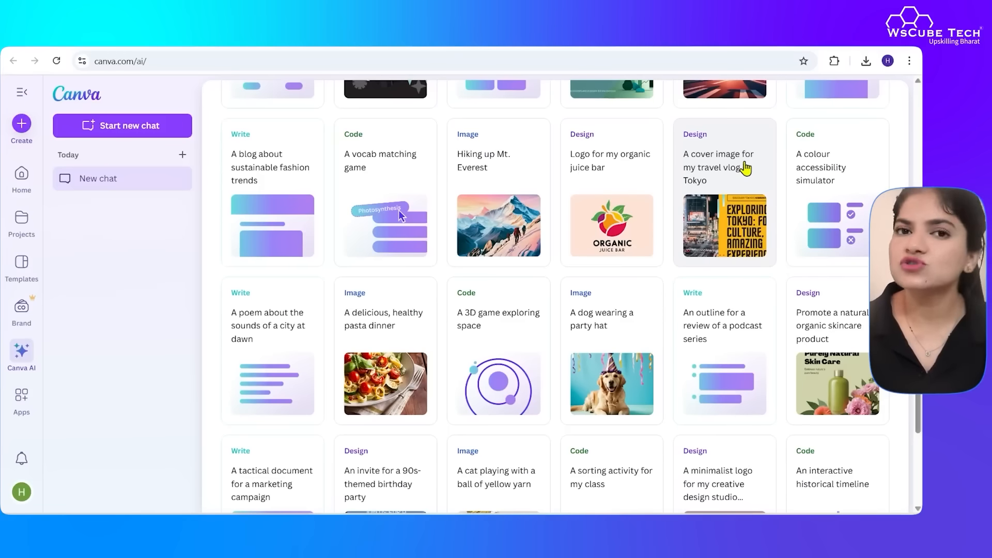
scroll(745, 169, up, 10)
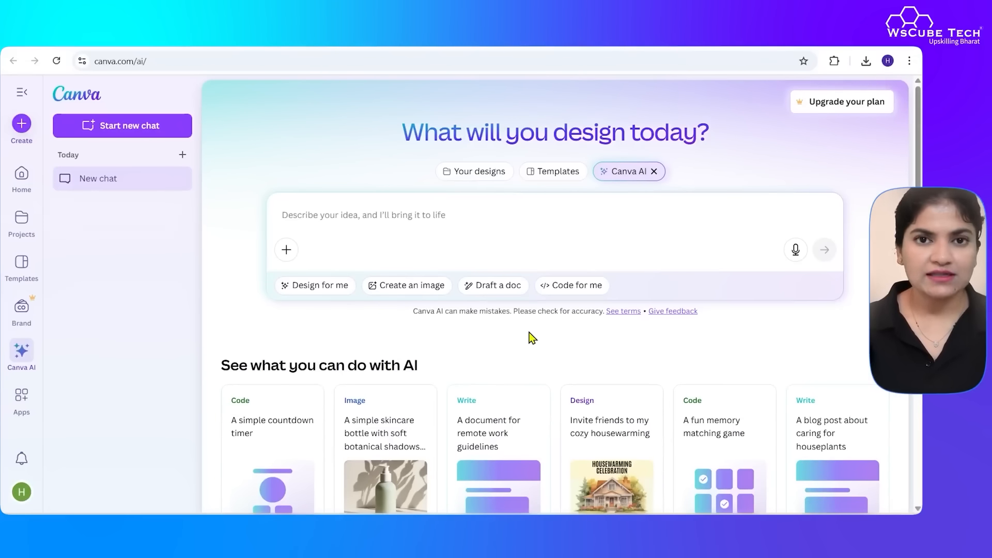
Open the Apps directory and review its featured and trending apps
click(21, 401)
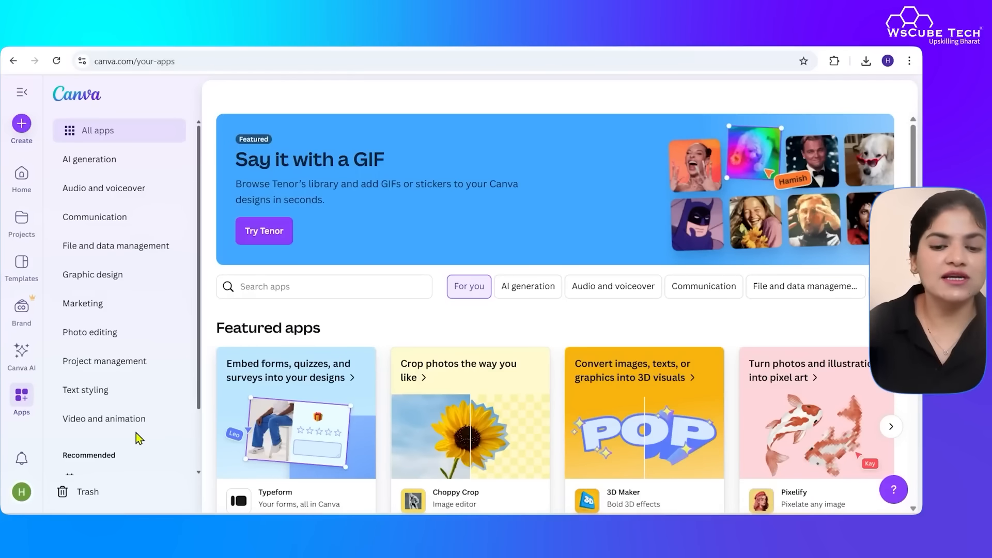
scroll(418, 503, down, 3)
scroll(418, 369, down, 3)
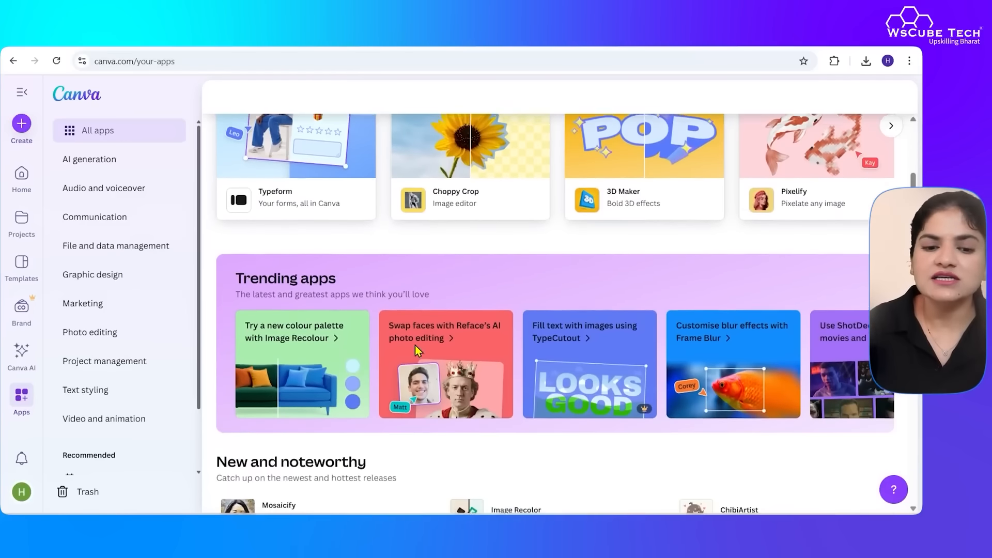
scroll(414, 346, up, 5)
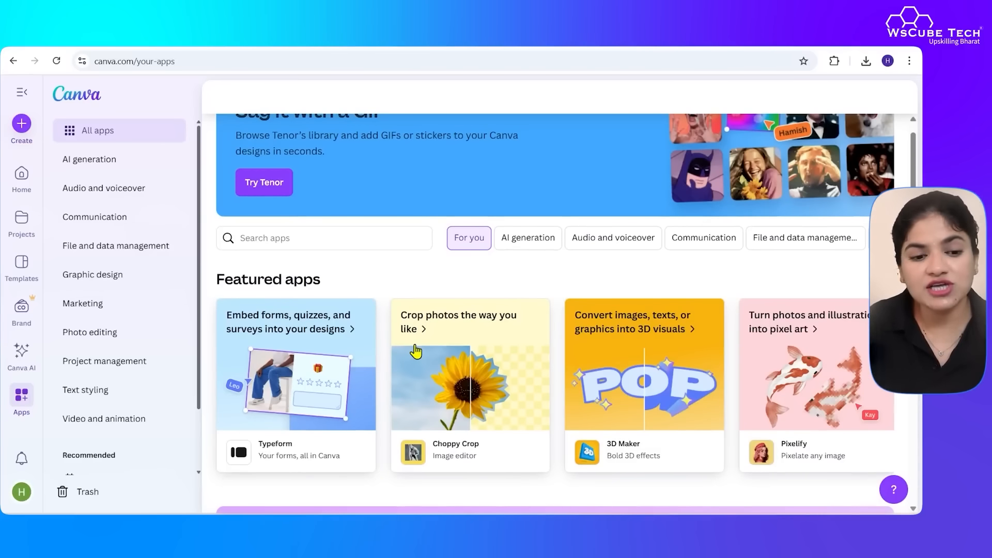
scroll(416, 351, down, 1)
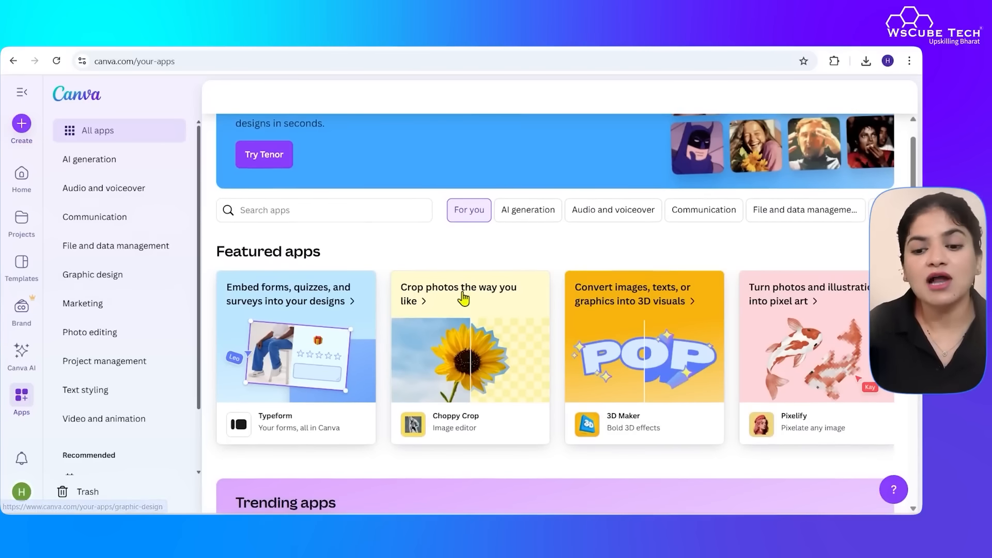
Examine the apps offered for AI generation, audio and voiceover, communication, file and data management, and graphic design
scroll(463, 299, down, 10)
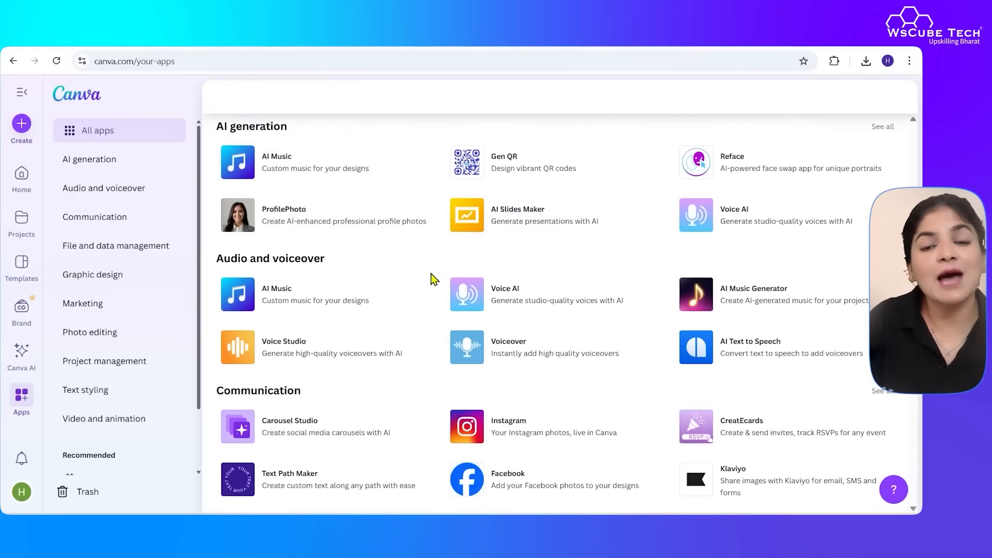
scroll(431, 273, down, 1)
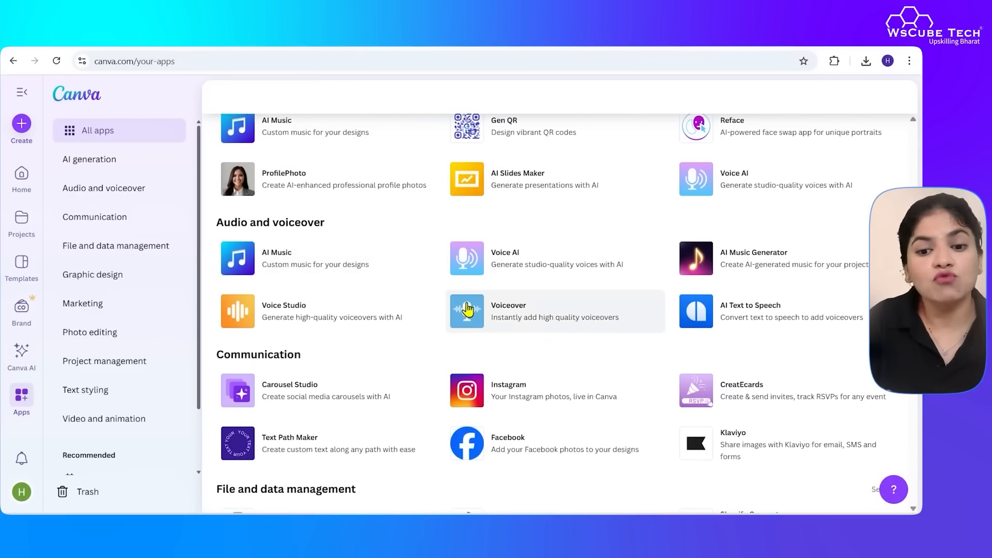
scroll(547, 333, down, 3)
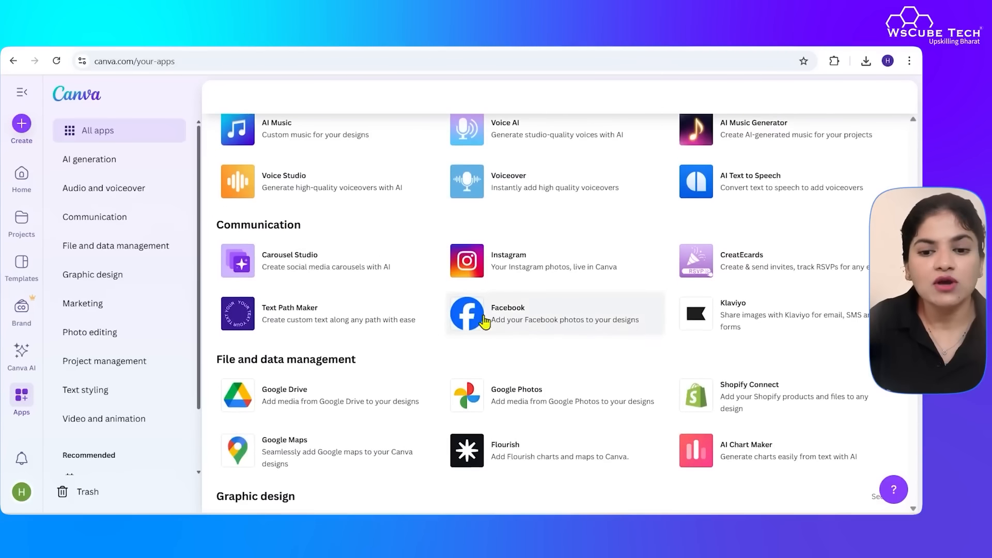
scroll(449, 315, down, 2)
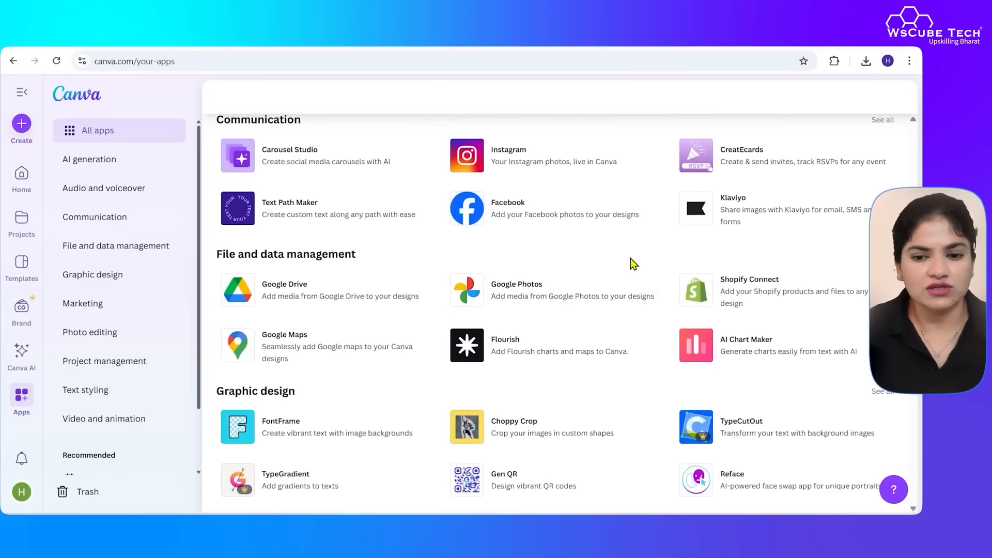
scroll(630, 260, up, 1)
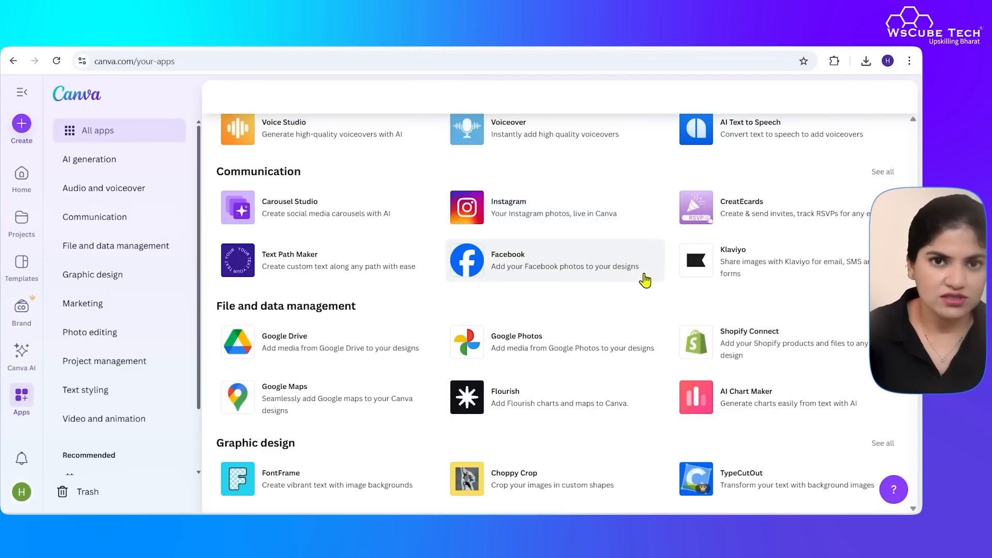
scroll(511, 279, down, 5)
scroll(492, 342, up, 15)
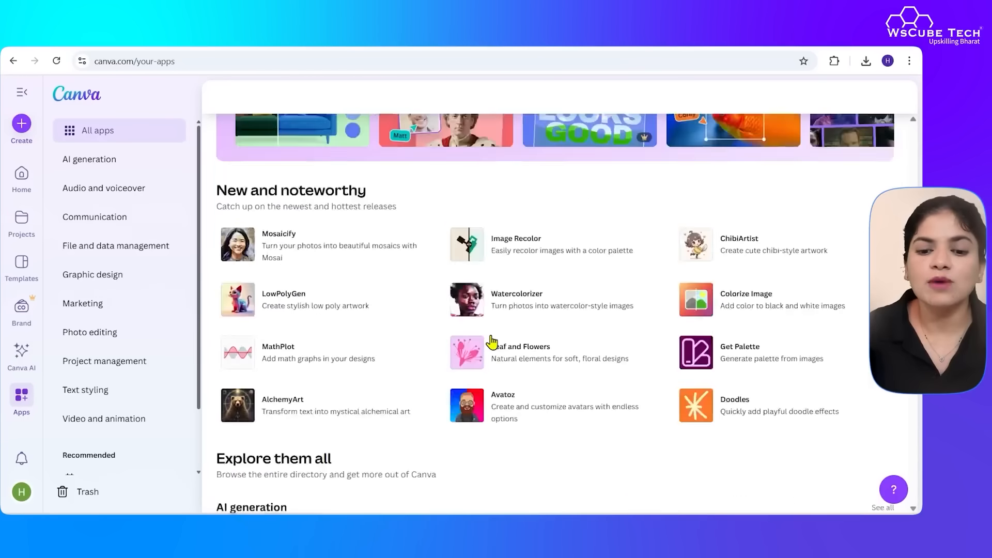
scroll(492, 342, up, 5)
click(322, 283)
text(content)
key(Escape)
Open the Content Planner, dismiss its introductory tip and look through the August 2025 calendar
scroll(109, 427, down, 2)
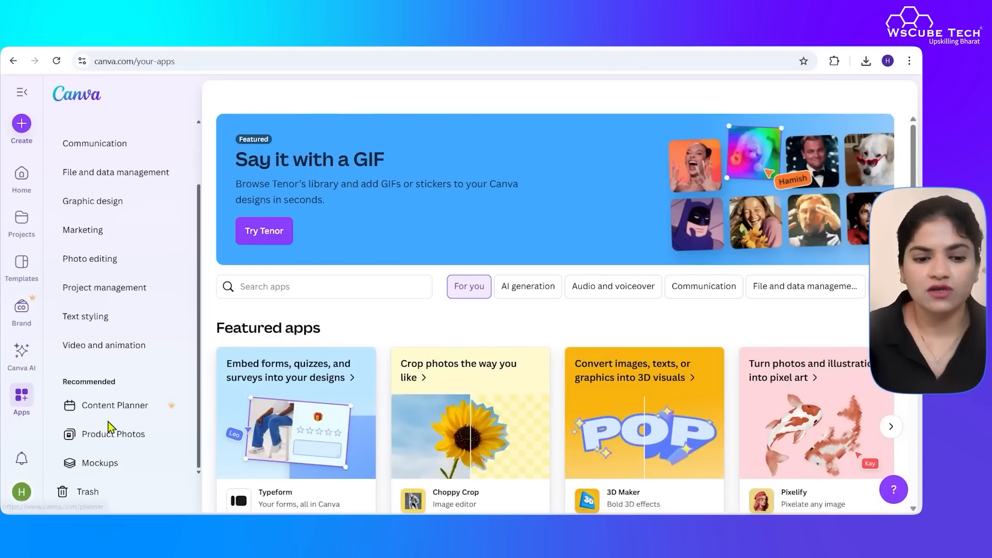
click(133, 410)
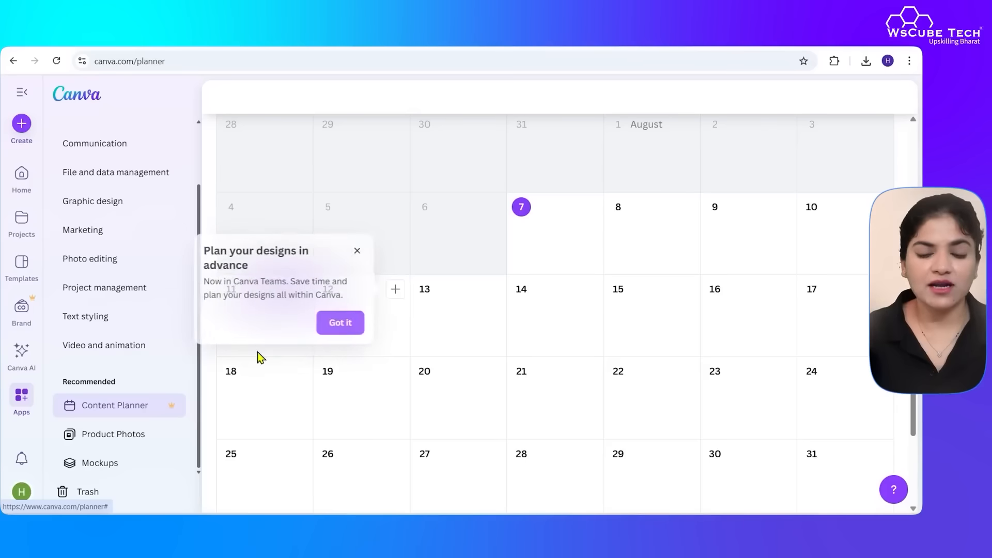
click(358, 251)
scroll(578, 283, down, 3)
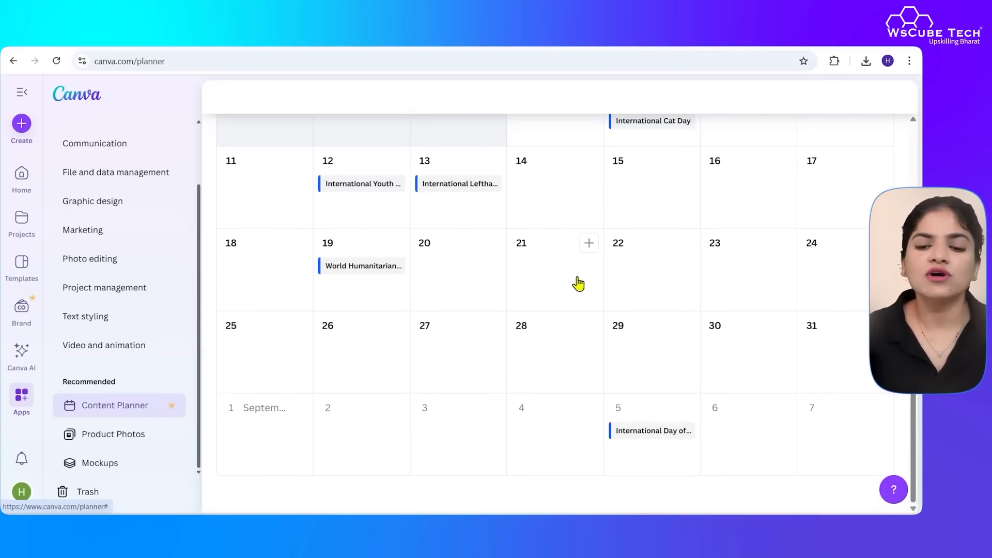
scroll(576, 283, up, 6)
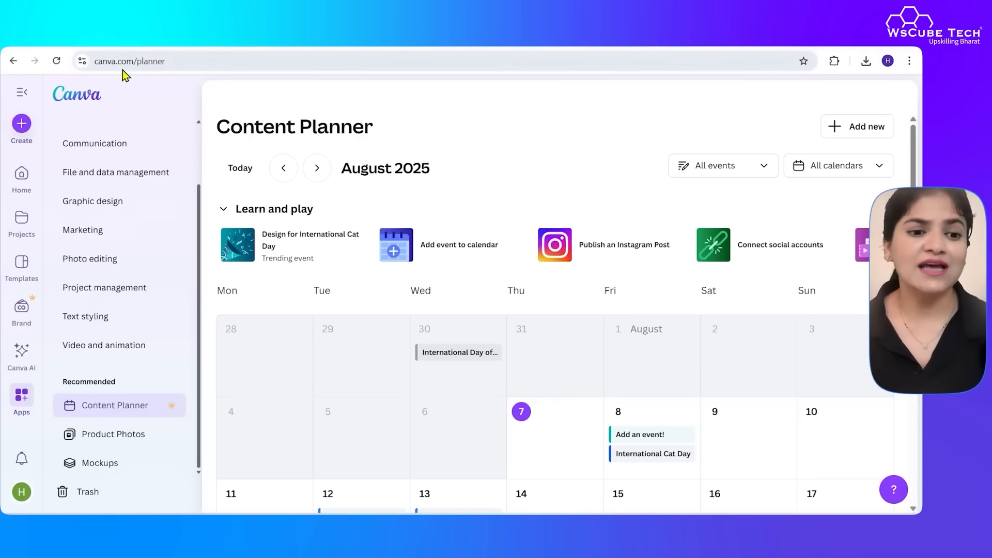
Return to the home page and look through the recent designs
click(75, 104)
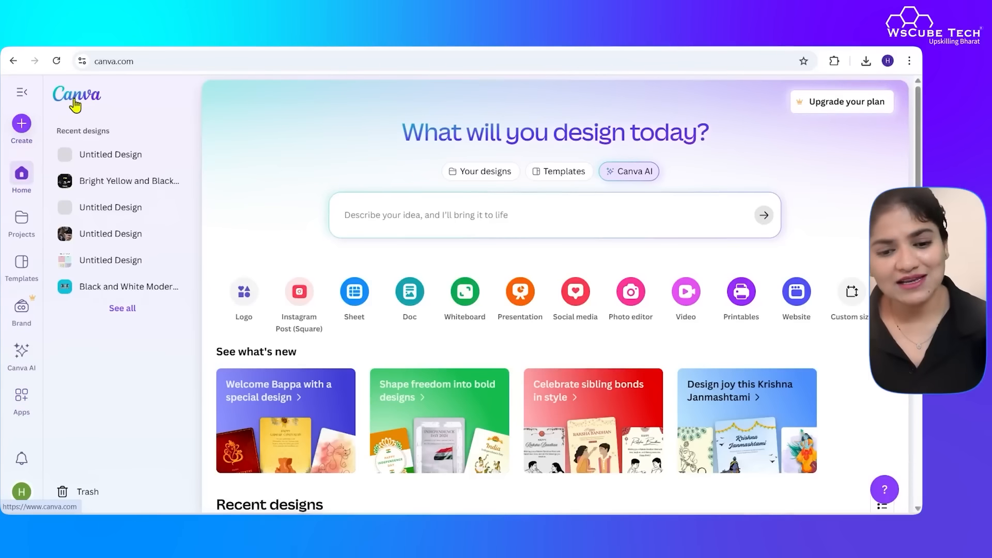
scroll(344, 222, down, 10)
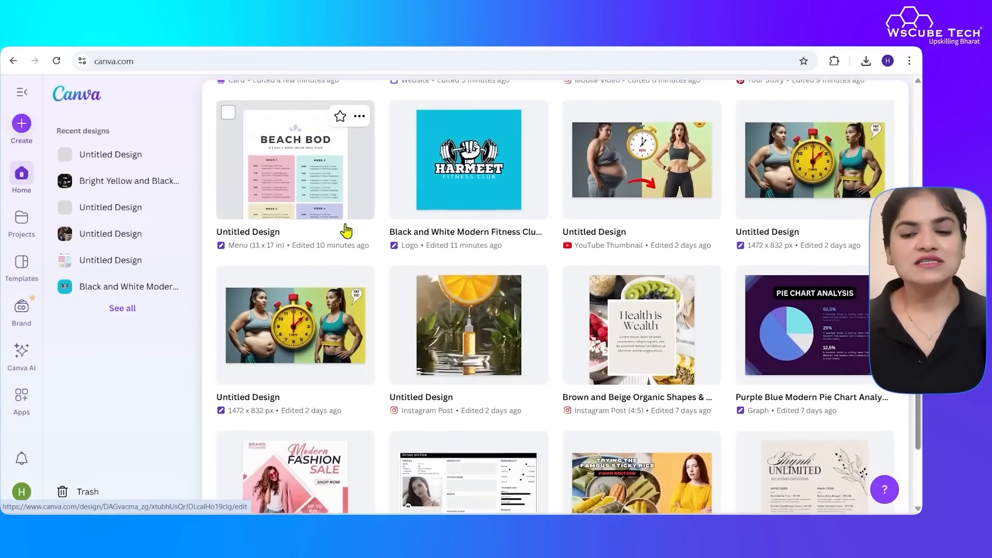
scroll(346, 231, up, 10)
scroll(346, 231, down, 14)
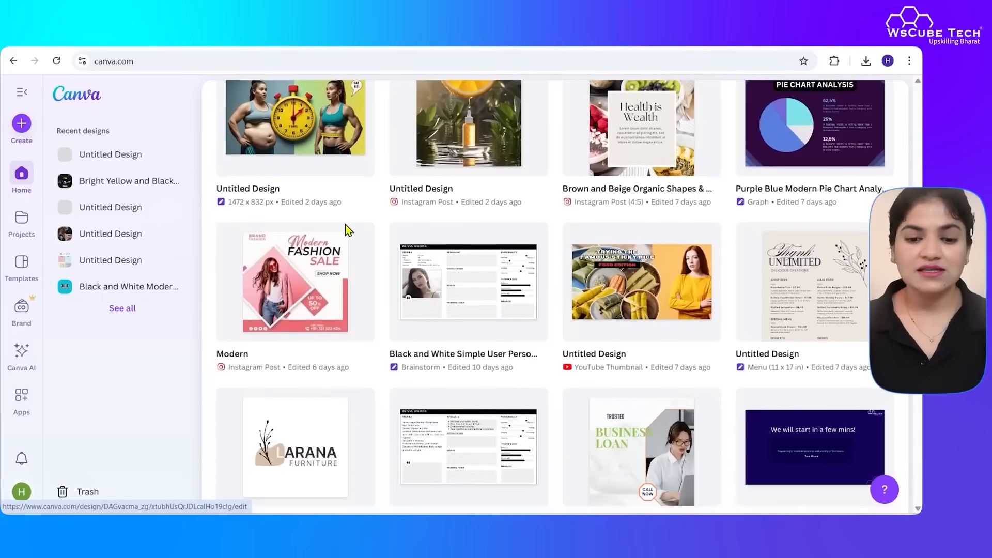
Open the Instagram post showing the orange slice and serum bottle, and examine the bottle and its surroundings up close
scroll(346, 230, up, 10)
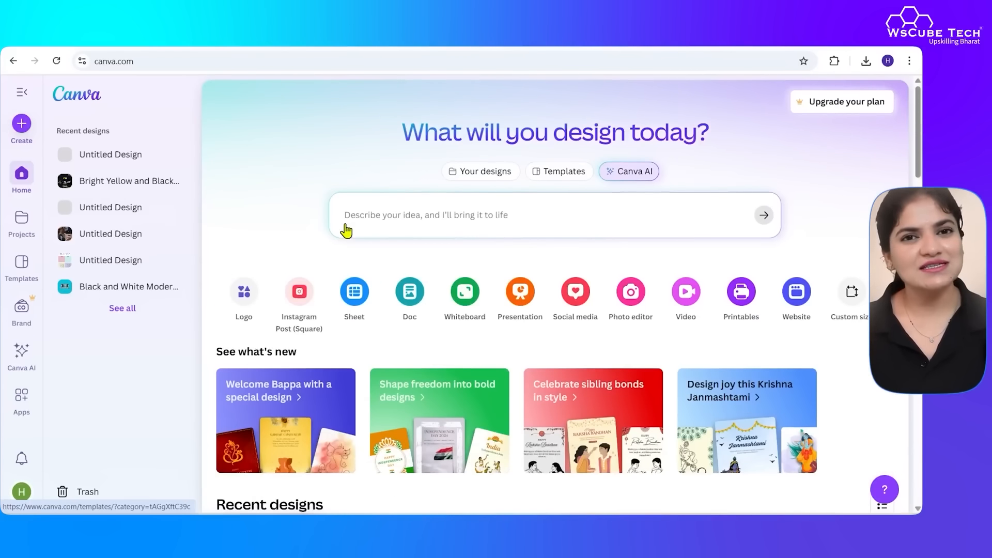
click(344, 224)
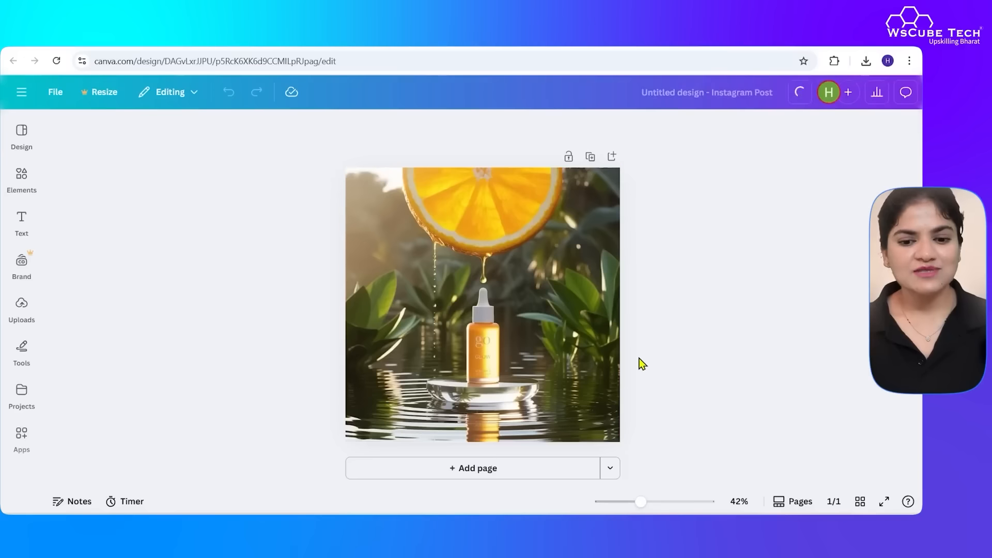
scroll(645, 364, up, 3)
scroll(644, 361, down, 2)
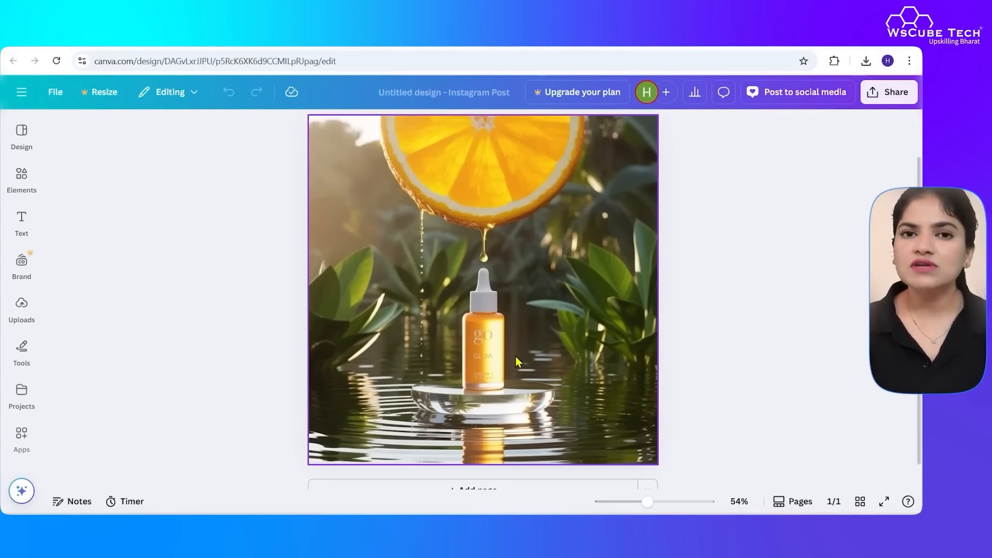
scroll(463, 354, up, 5)
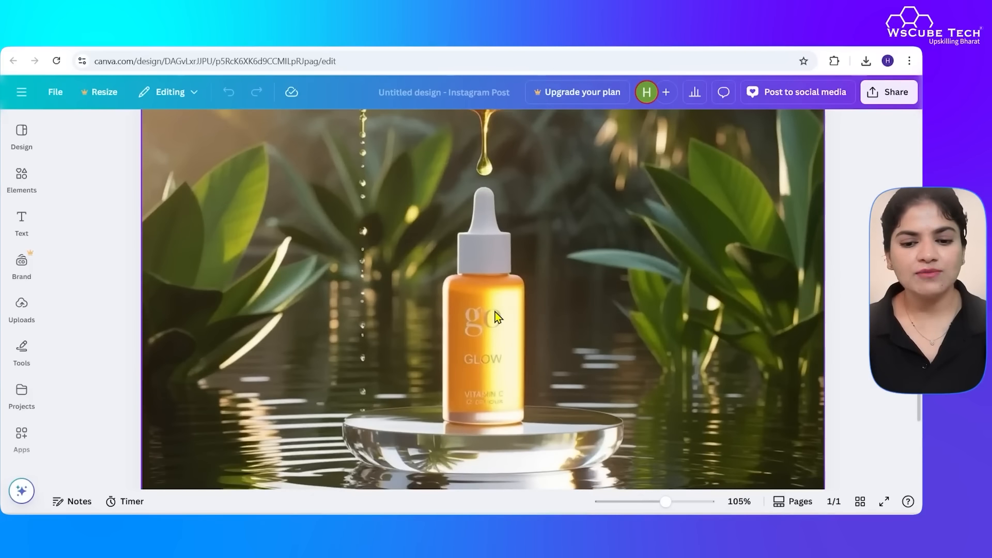
scroll(495, 311, up, 5)
scroll(414, 288, down, 5)
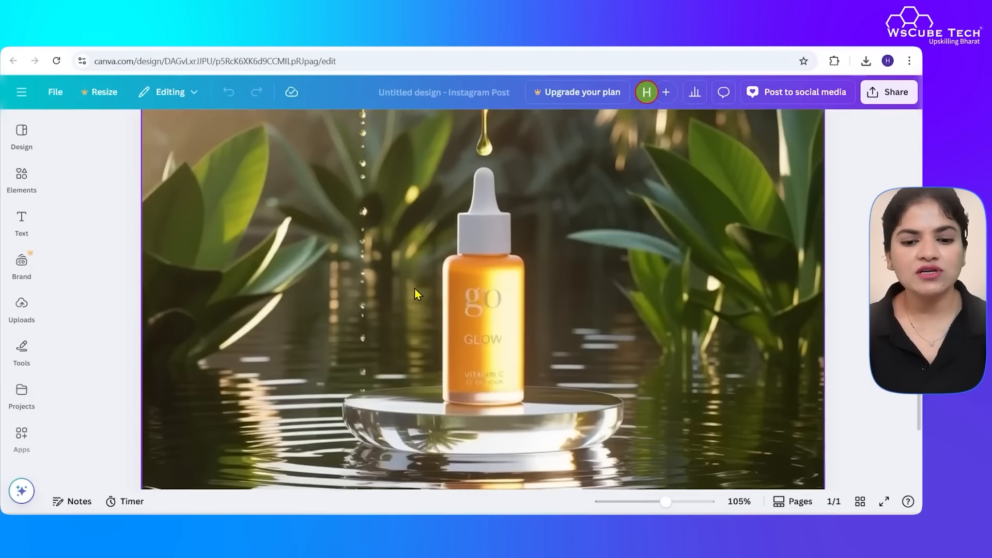
scroll(468, 322, down, 3)
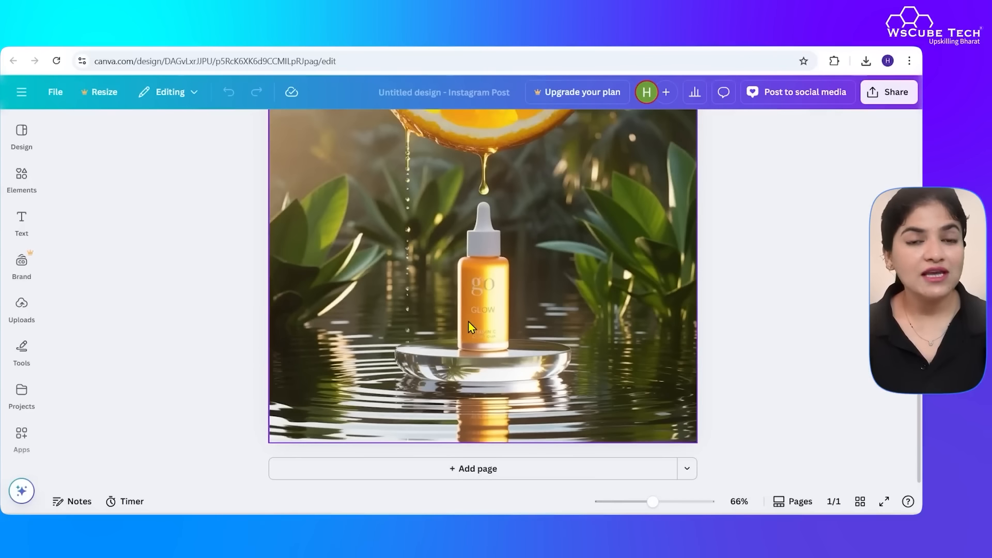
scroll(468, 322, up, 1)
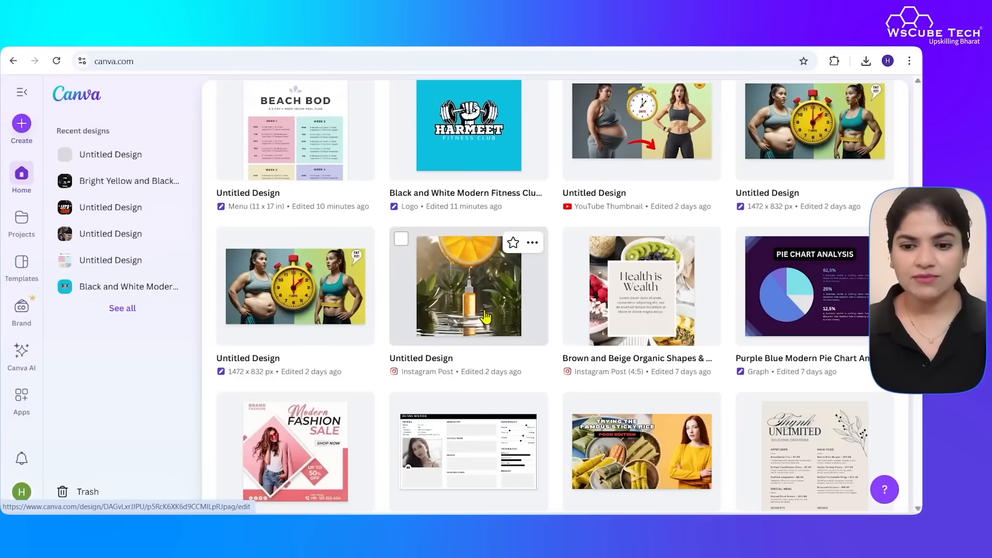
Browse the recent designs, open the Digital Marketing Program Pitch presentation, and view its second slide before returning to the first
scroll(484, 316, down, 5)
scroll(484, 316, up, 6)
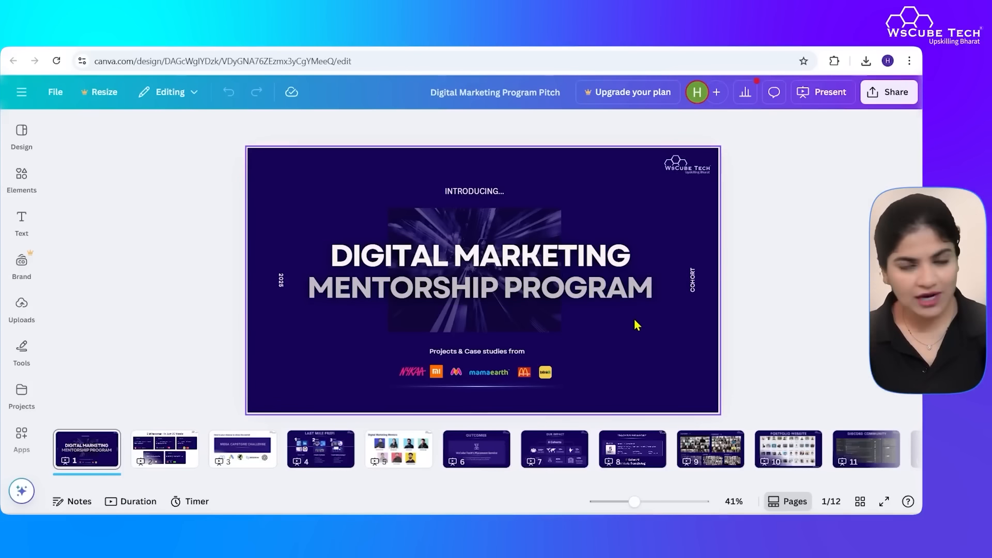
click(155, 458)
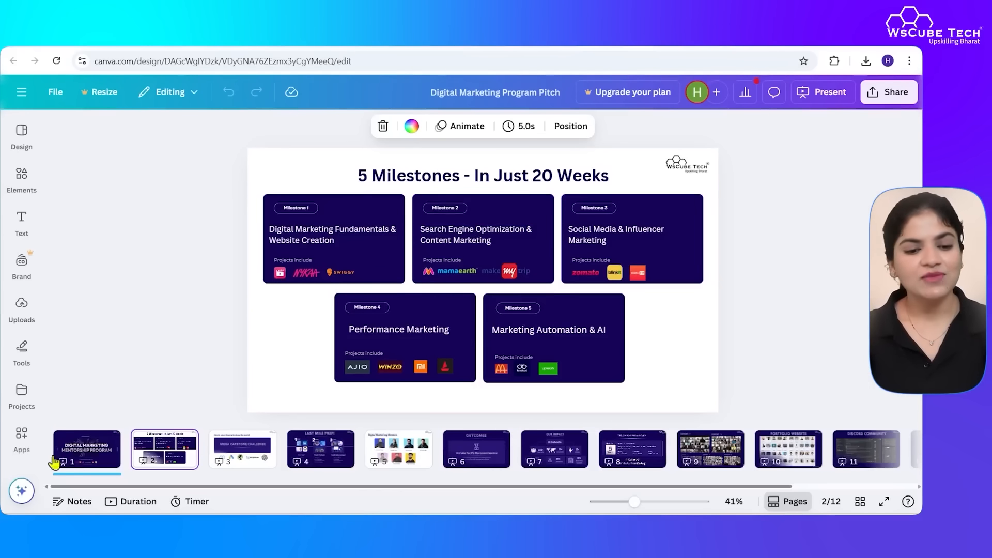
click(84, 455)
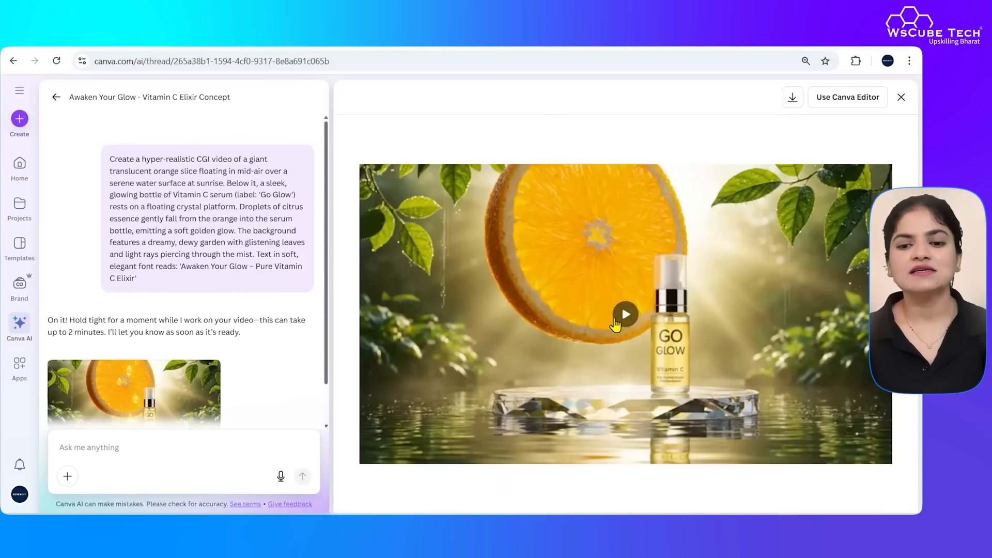
Play and pause the AI-generated Vitamin C Elixir video, and go back to the beginning of the home page
click(615, 319)
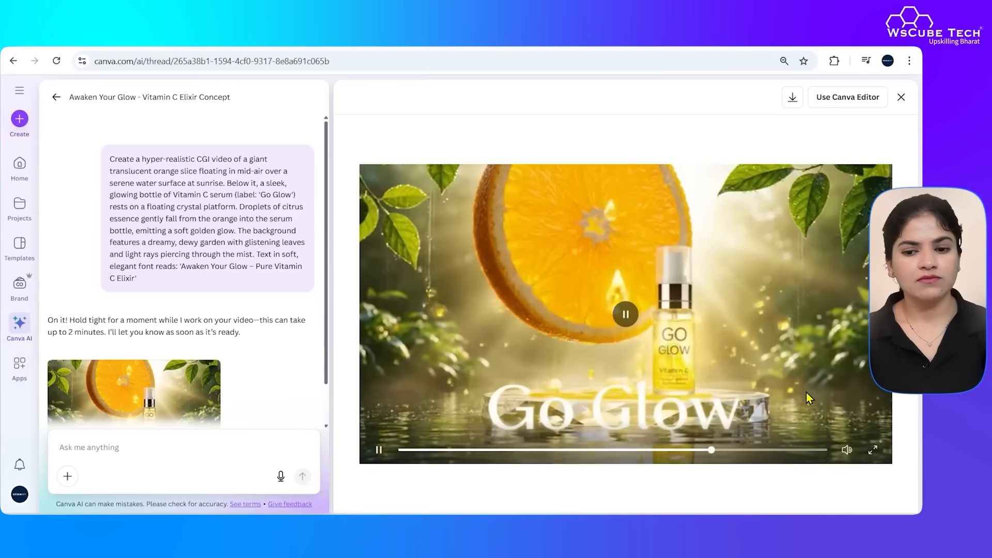
click(379, 451)
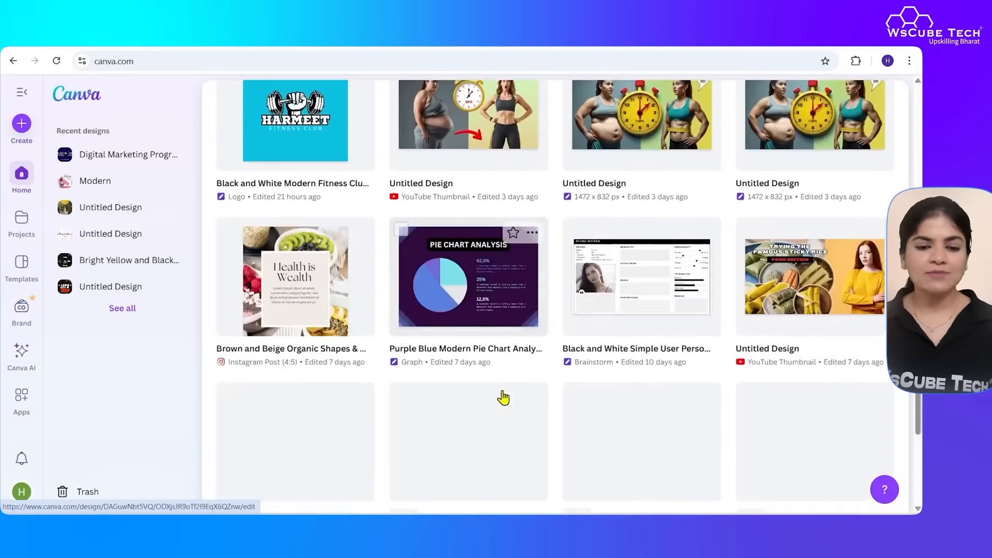
scroll(504, 397, up, 10)
scroll(504, 397, up, 5)
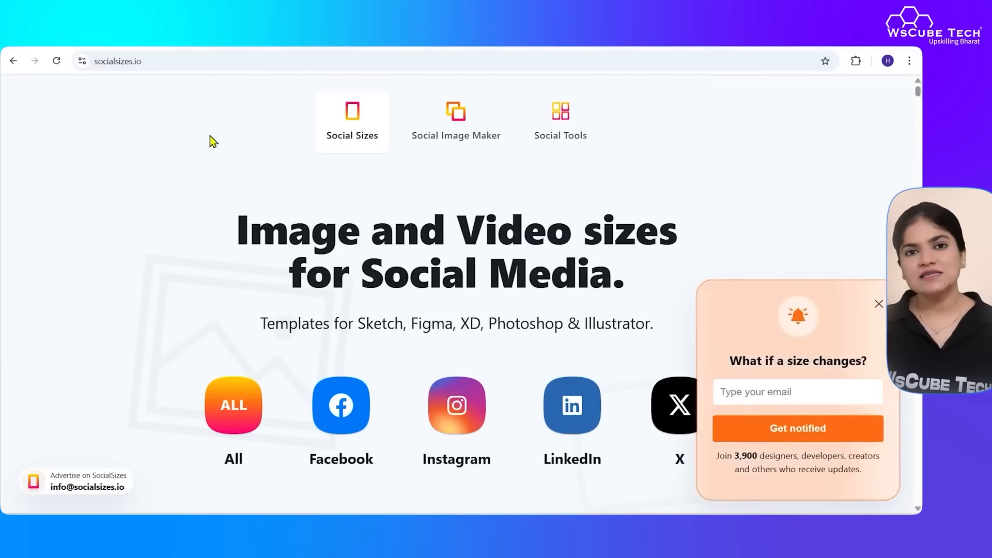
On socialsizes.io, dismiss the size-change notification signup and look through the supported social media platforms
double_click(166, 61)
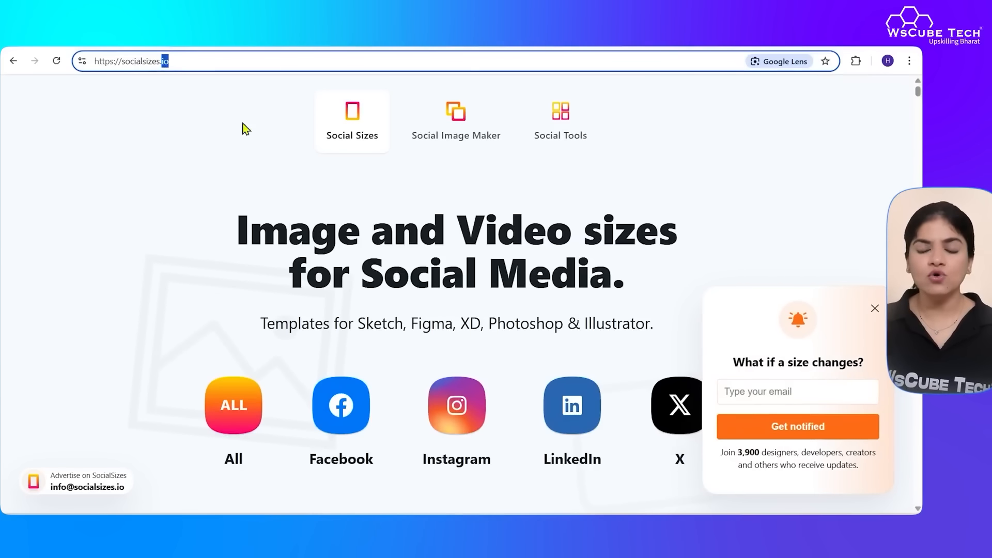
click(148, 153)
scroll(417, 403, down, 1)
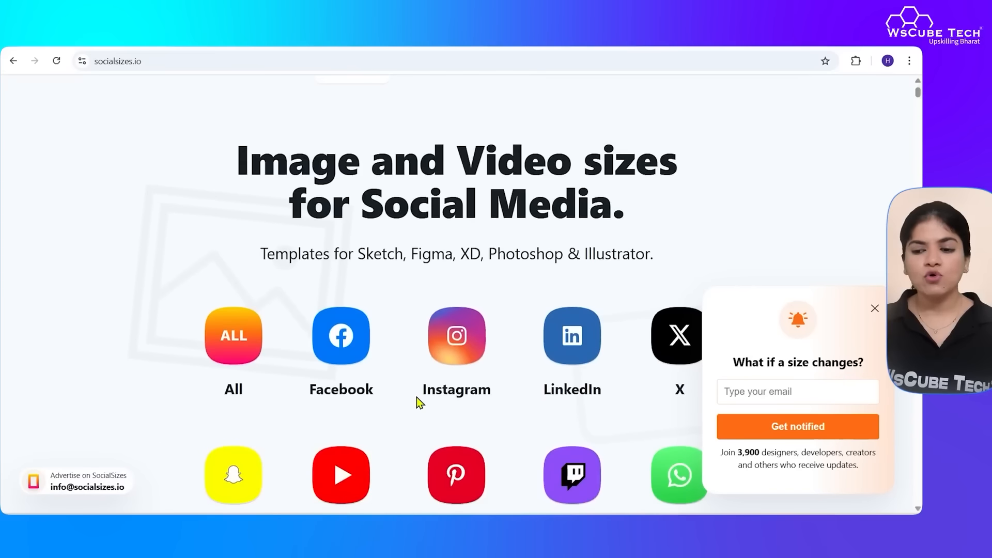
click(877, 310)
scroll(764, 319, down, 2)
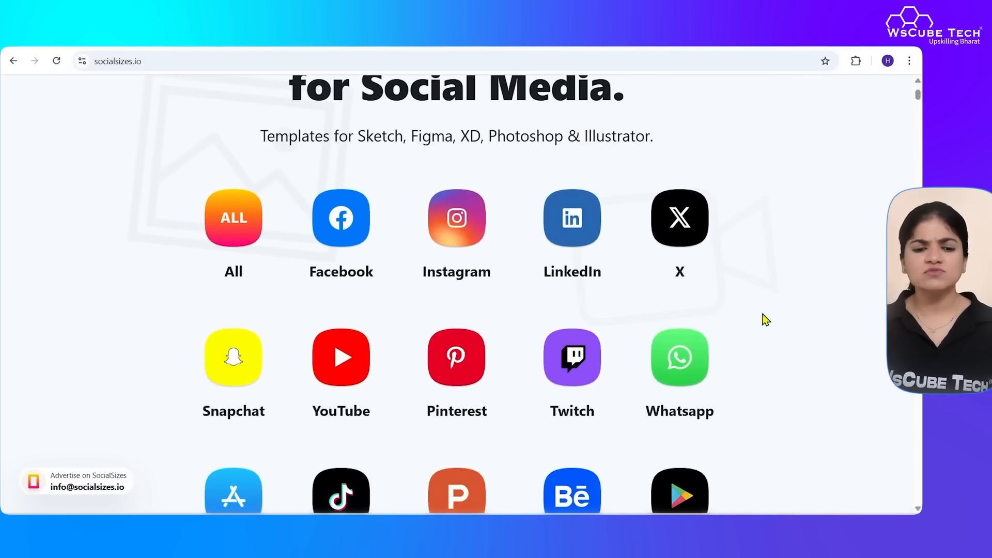
scroll(764, 319, down, 1)
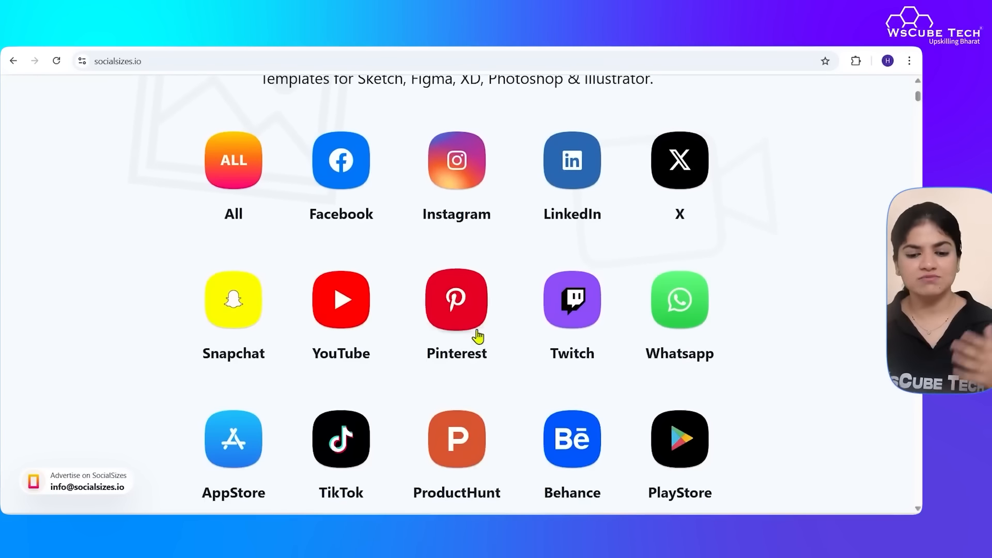
scroll(492, 342, down, 2)
scroll(492, 341, up, 3)
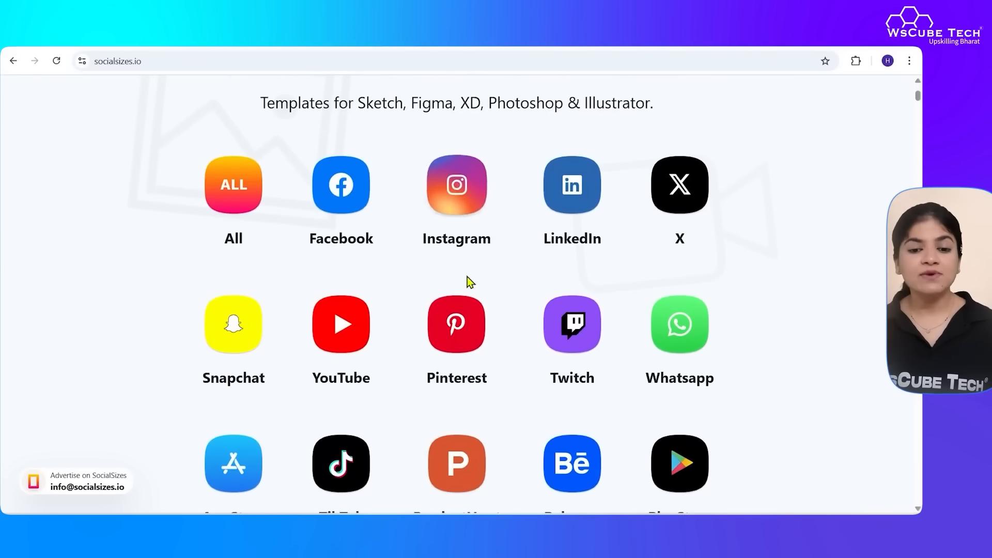
Open the Instagram size guide and review the dimensions for feed, stories, profile picture and reels
click(447, 202)
scroll(446, 203, down, 3)
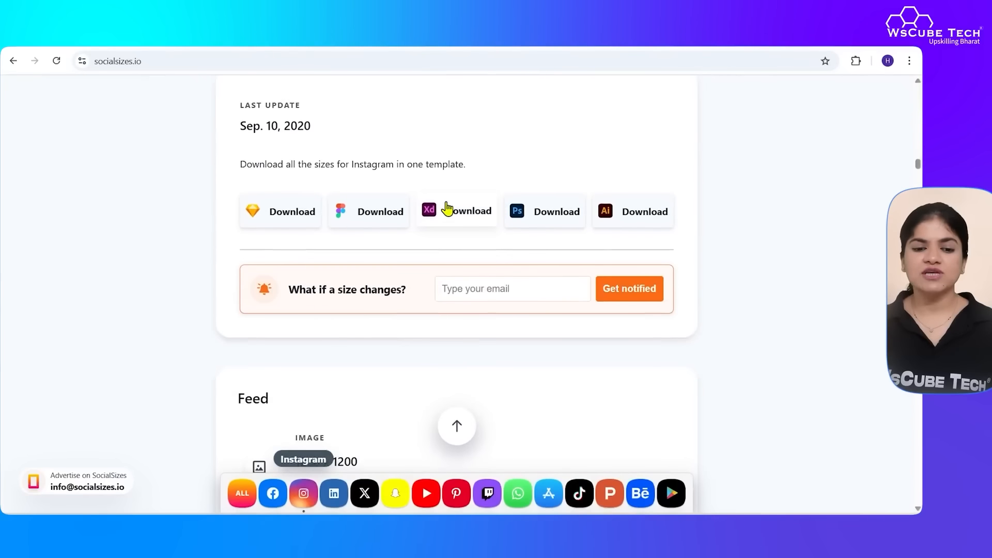
scroll(311, 170, down, 4)
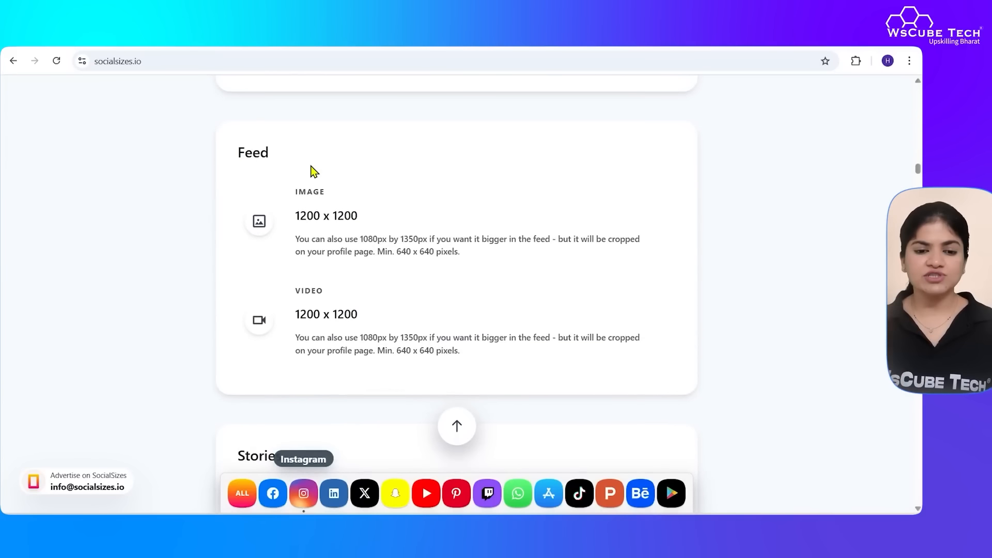
scroll(312, 169, down, 1)
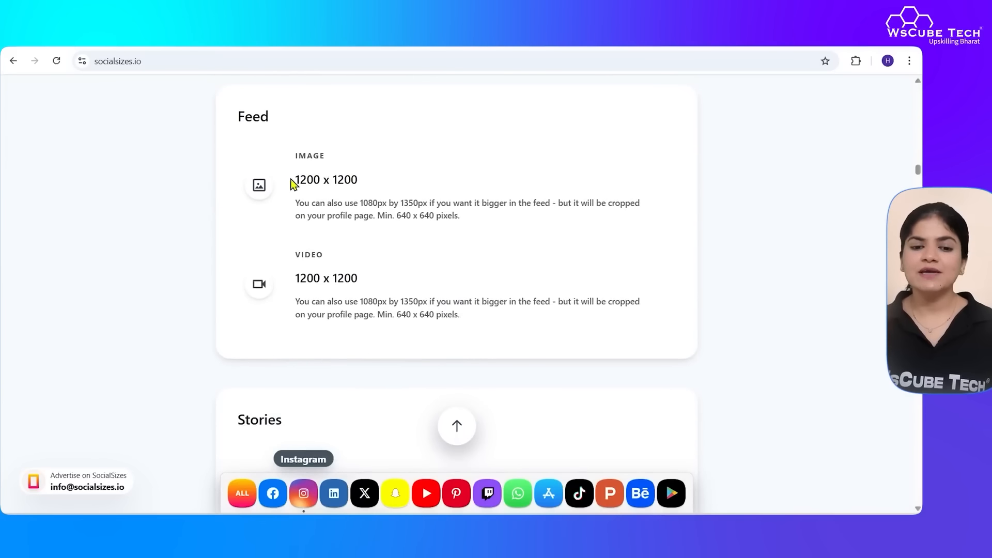
scroll(405, 264, down, 4)
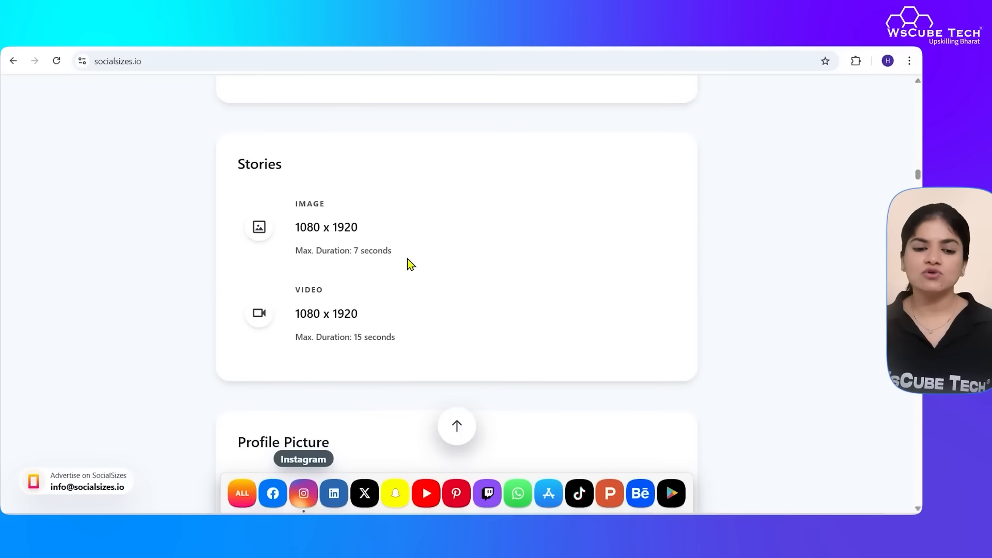
scroll(336, 255, down, 3)
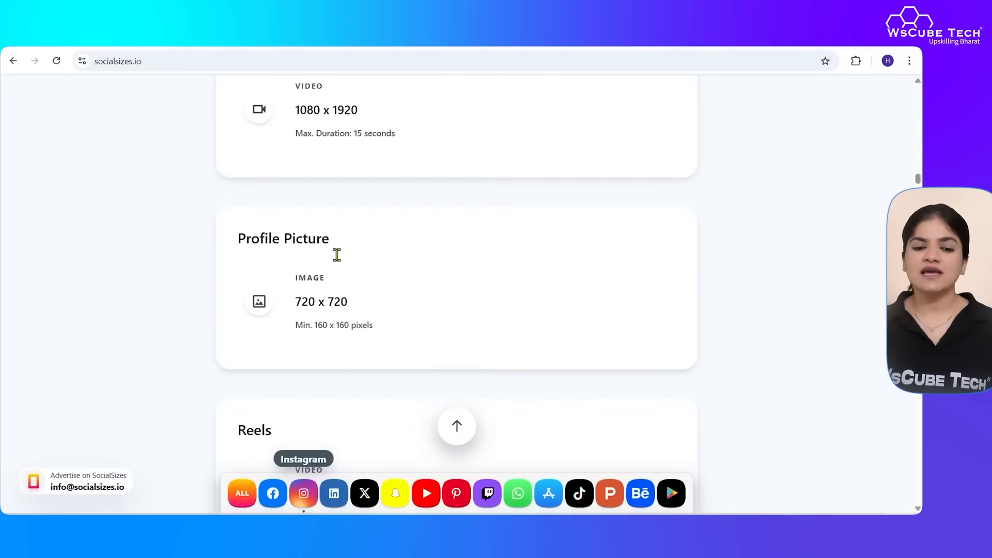
scroll(336, 255, down, 2)
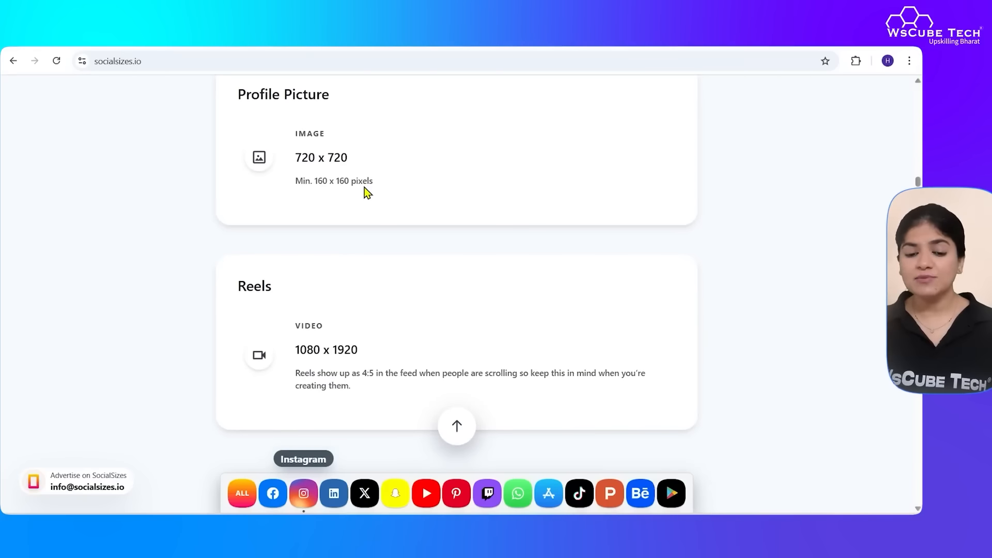
scroll(364, 189, down, 2)
Return to the platform list, open the LinkedIn size guide and review its image and video dimensions
scroll(439, 257, up, 8)
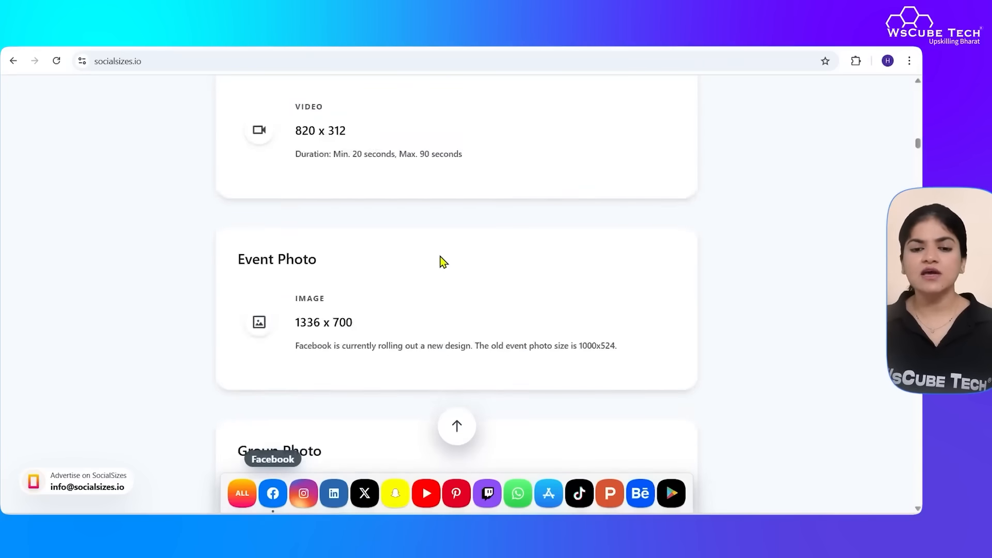
scroll(442, 261, up, 10)
scroll(438, 261, down, 1)
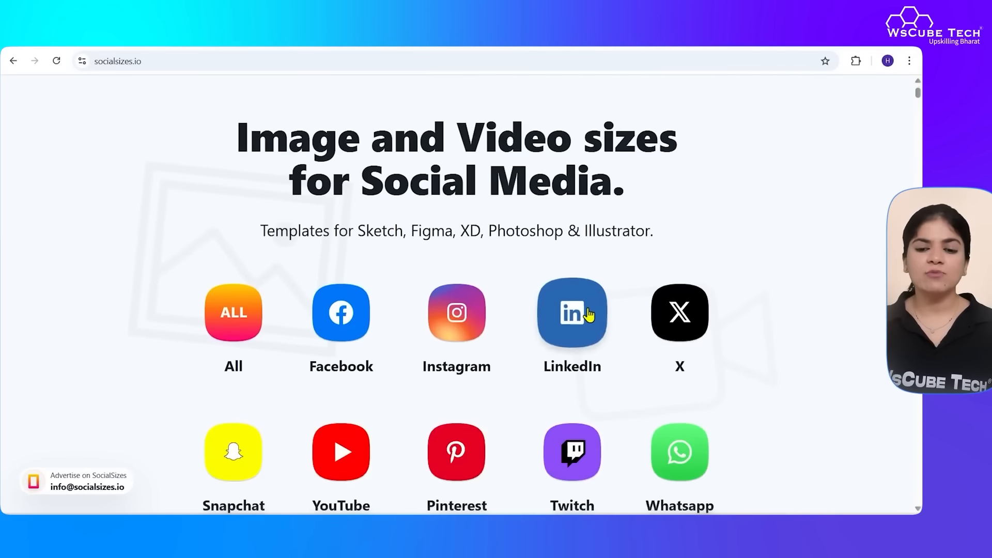
click(588, 313)
scroll(588, 314, down, 5)
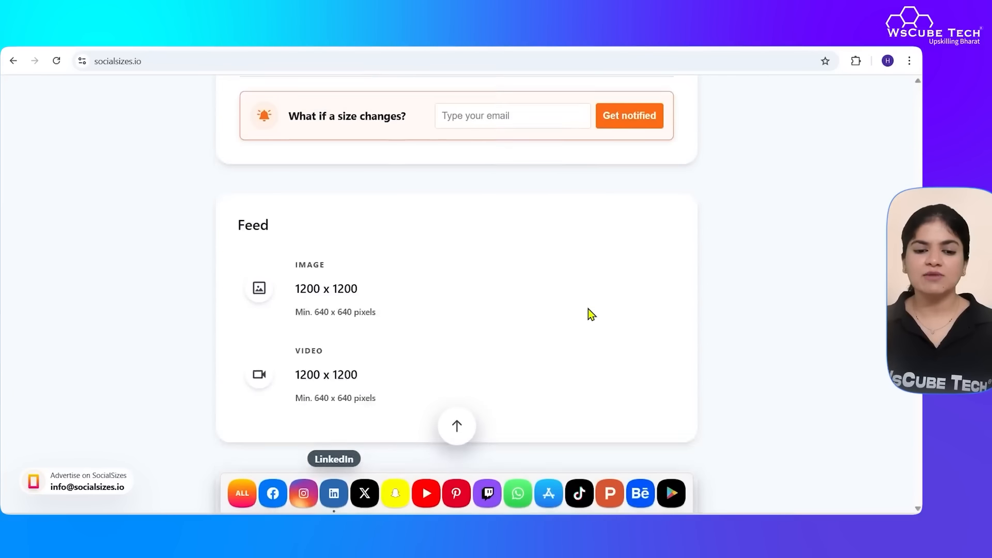
scroll(590, 312, down, 2)
scroll(590, 313, down, 3)
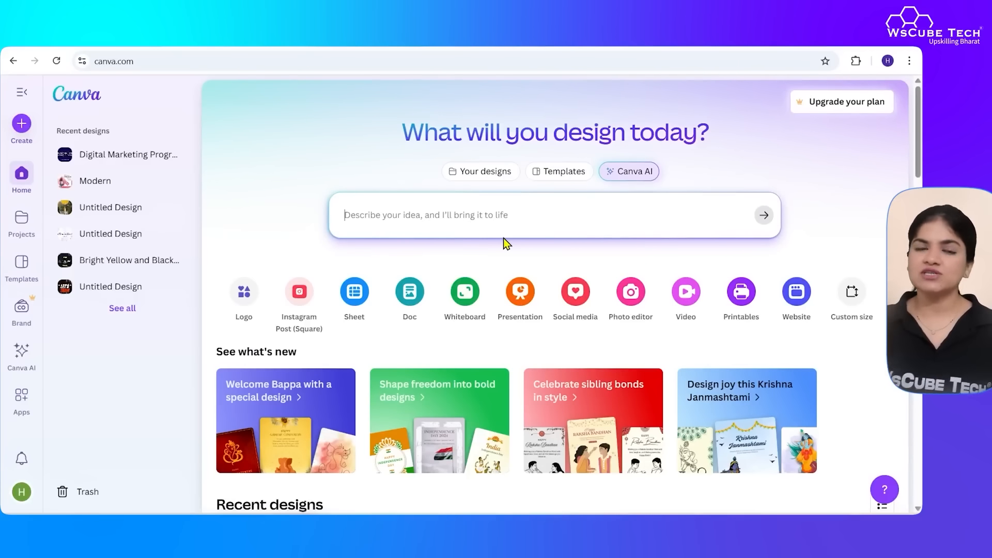
Back in Canva, search the new design types for "facebook cover" and choose the 851 × 315 px Facebook Cover (Landscape)
click(545, 177)
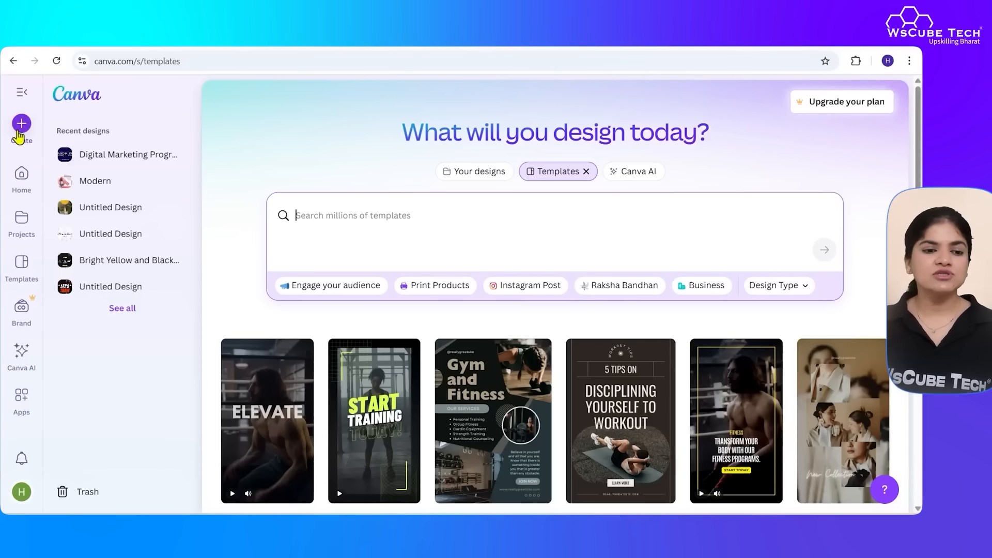
click(22, 127)
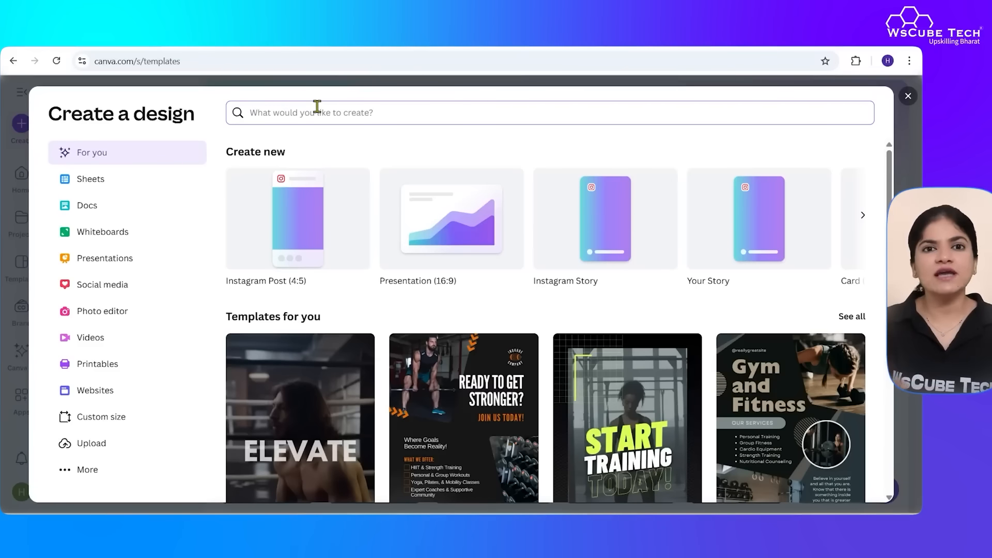
text(faceboo)
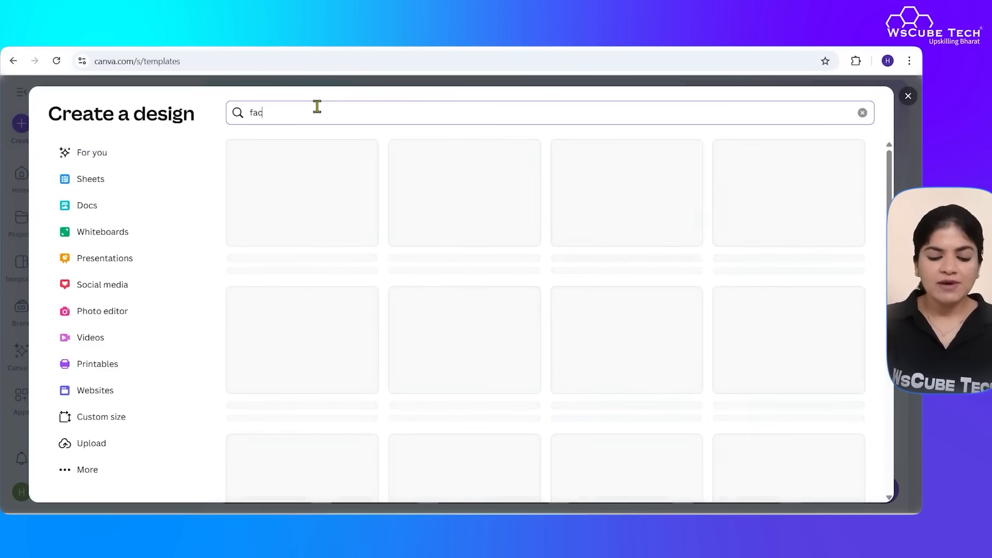
text(k cover)
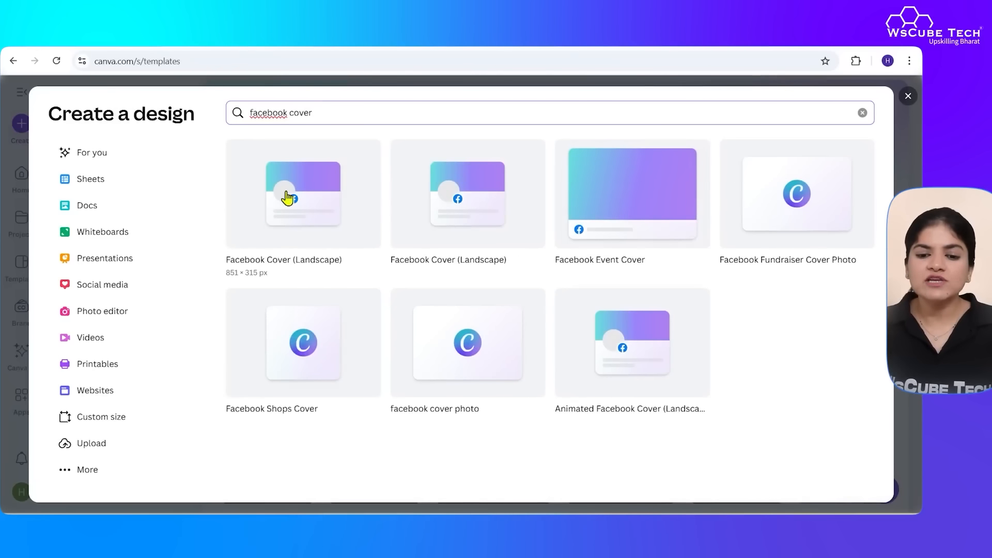
click(336, 214)
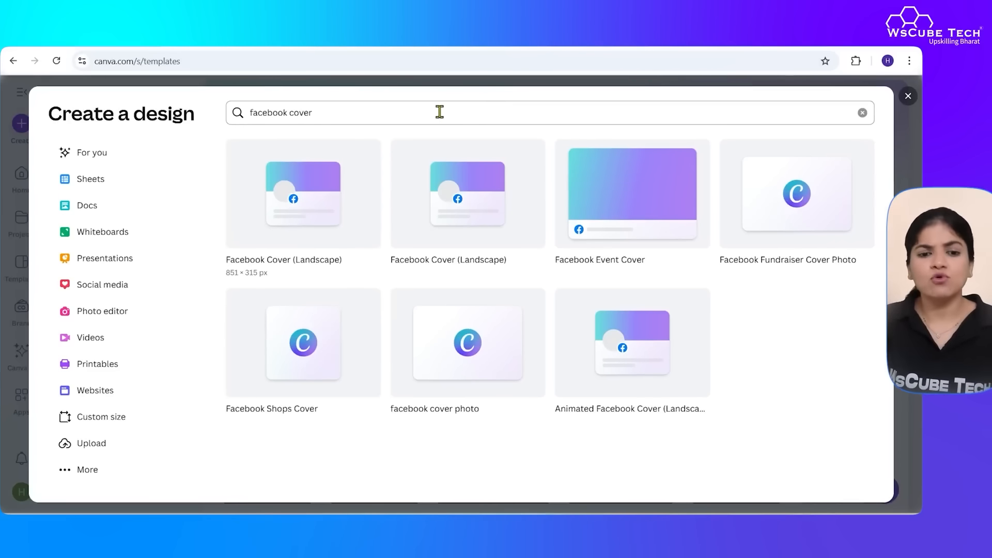
Replace the "facebook cover" search with one for Instagram design formats
drag(439, 112, 205, 102)
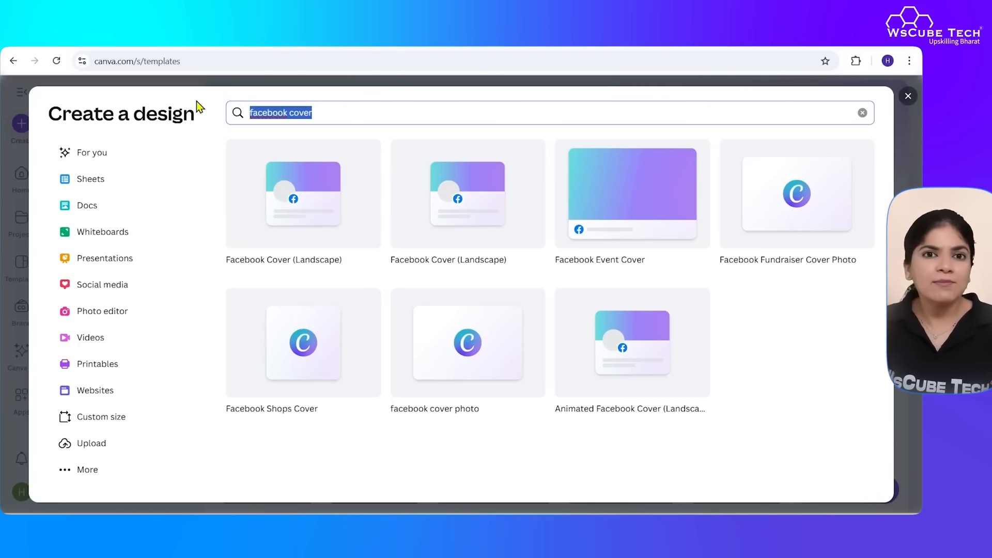
text(instagr)
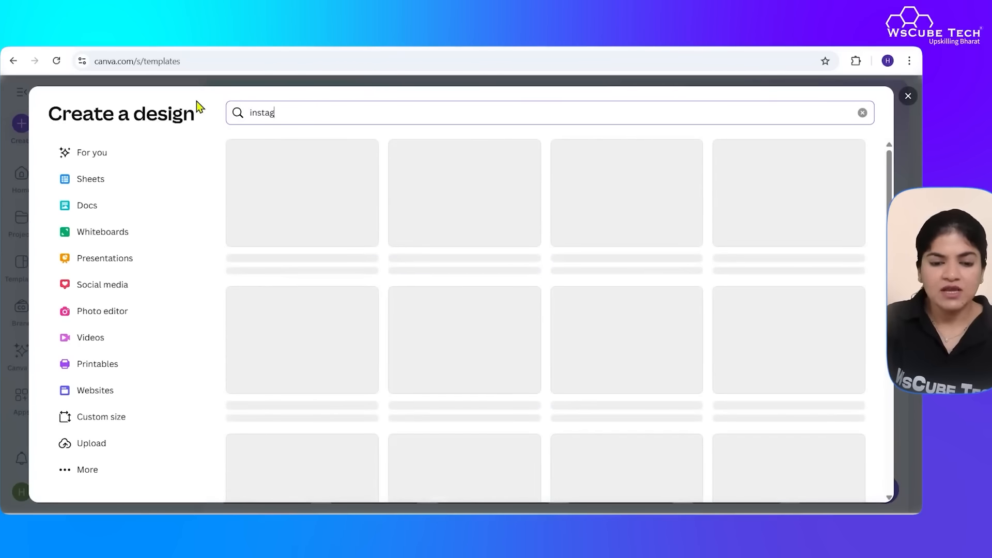
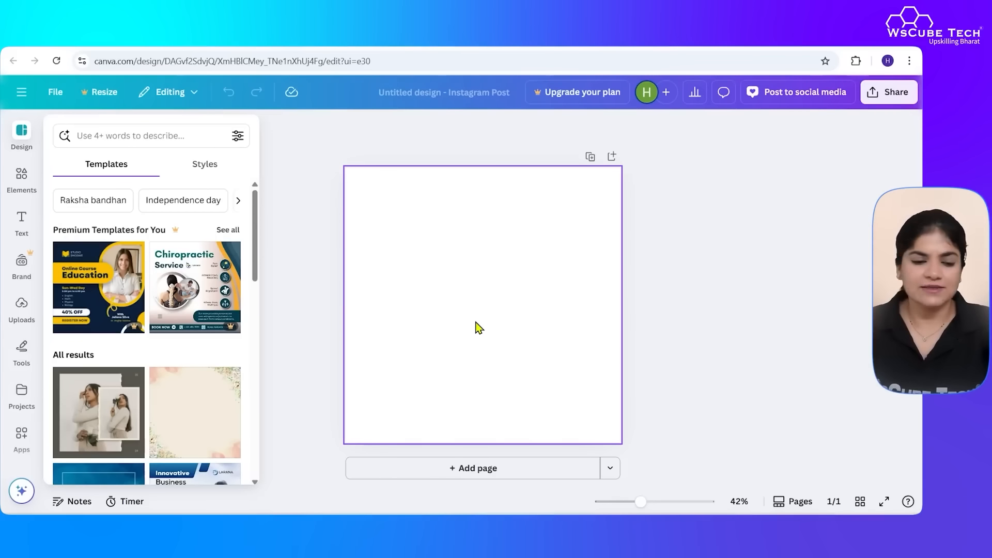
Search the Instagram post templates for "sale" and browse through the designs
click(30, 136)
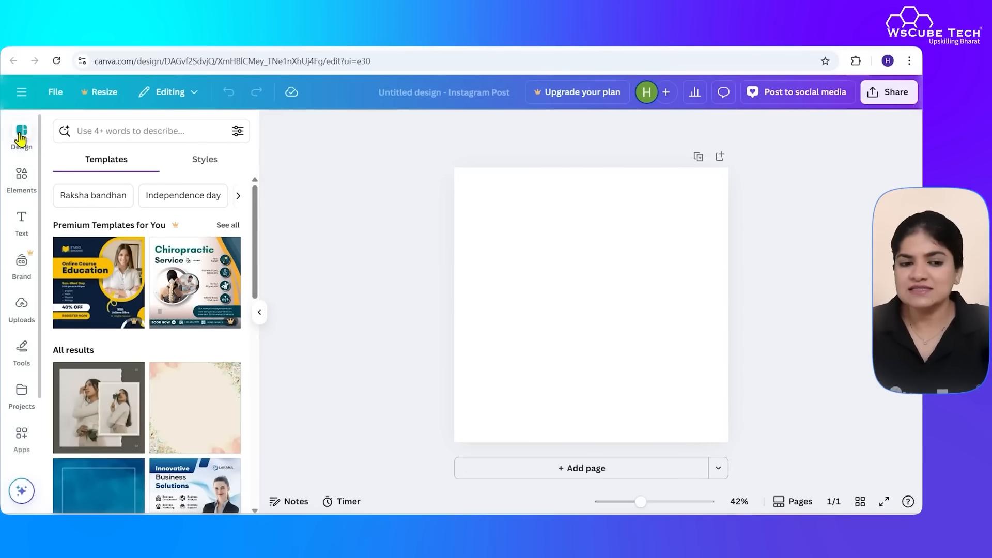
click(123, 133)
text(sale)
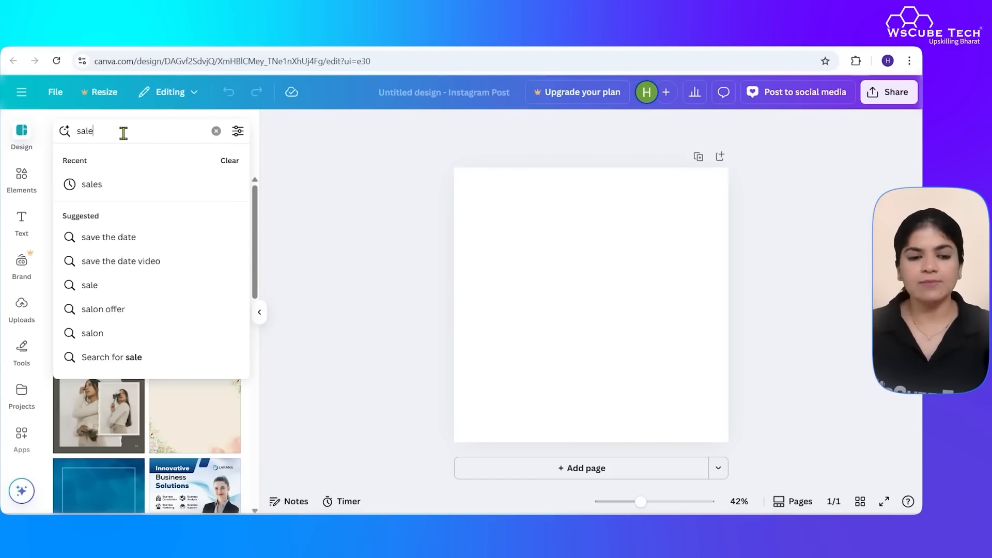
key(Return)
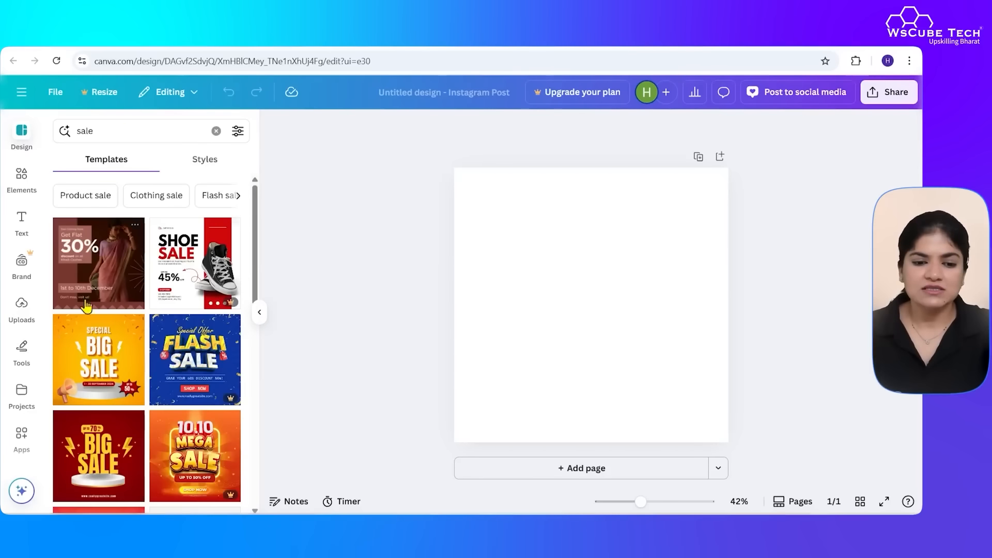
scroll(147, 405, down, 2)
scroll(148, 405, down, 10)
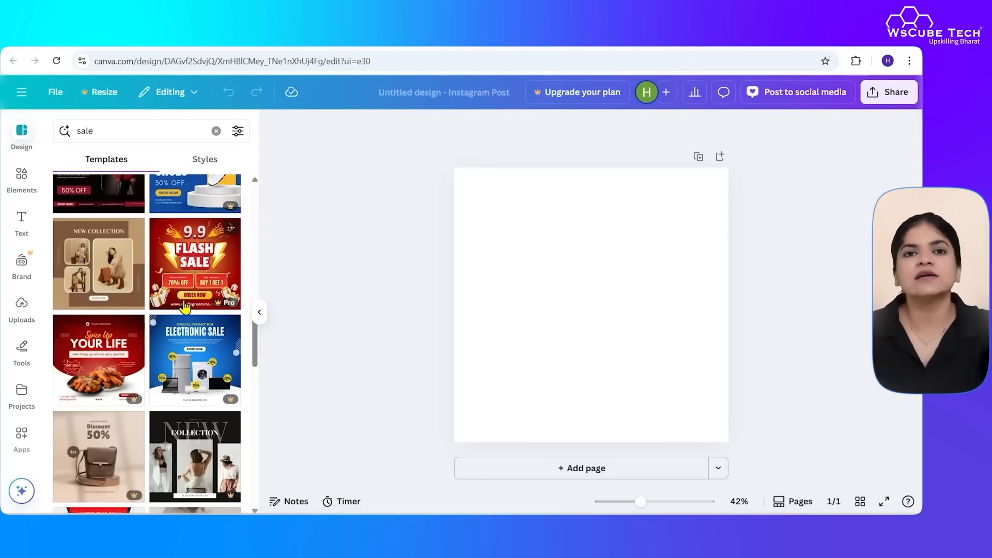
scroll(215, 367, down, 3)
scroll(184, 306, up, 3)
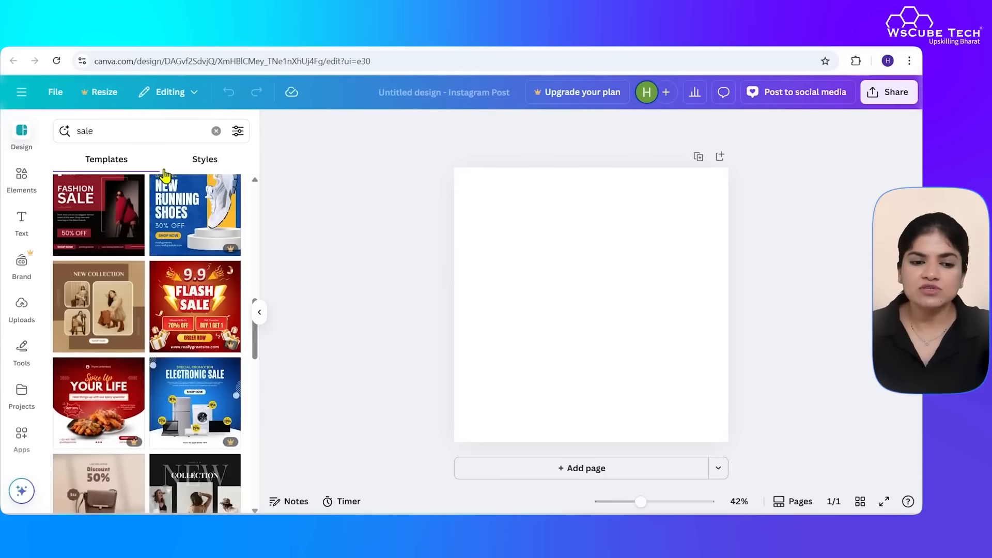
Refine the template search from "sale" to "makeup sale"
click(107, 126)
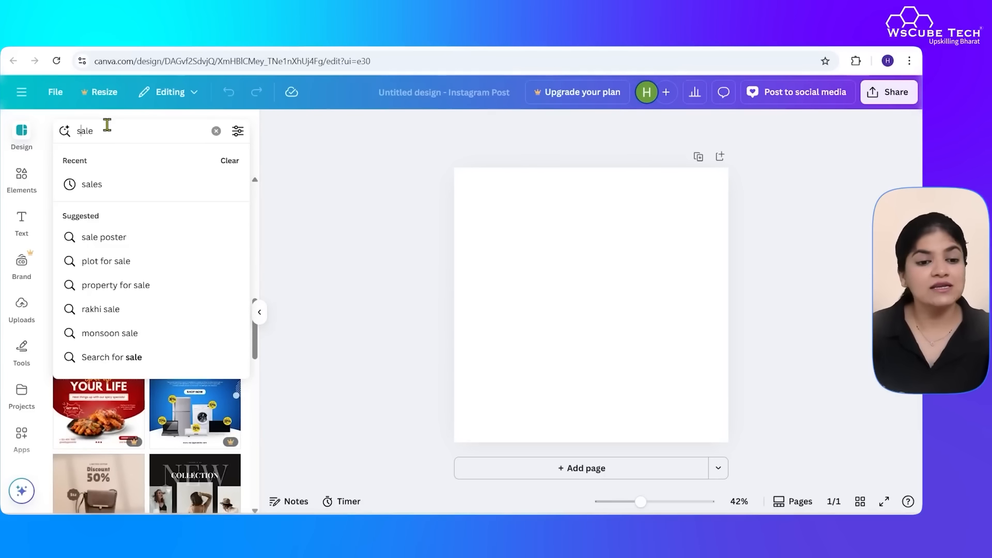
key(Home)
text(makeup)
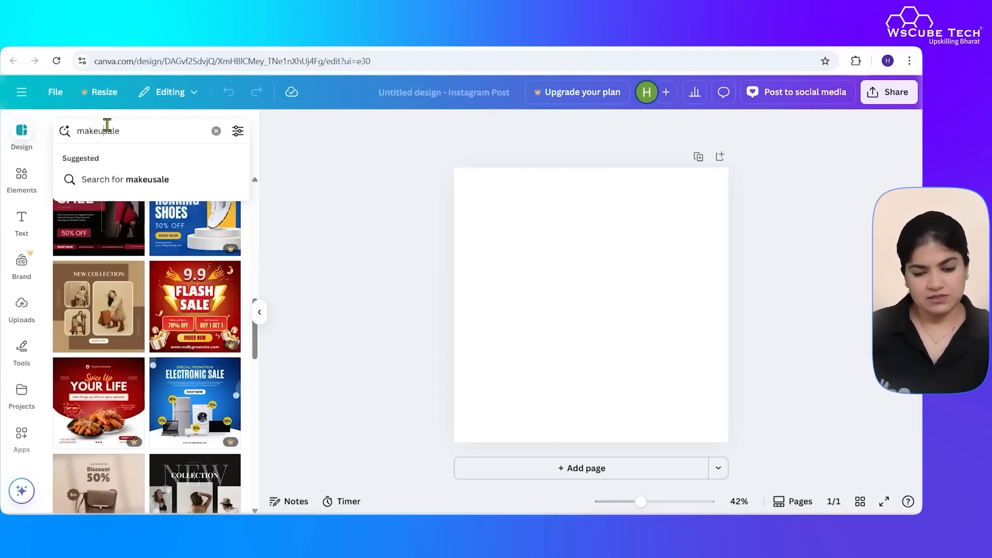
key(Return)
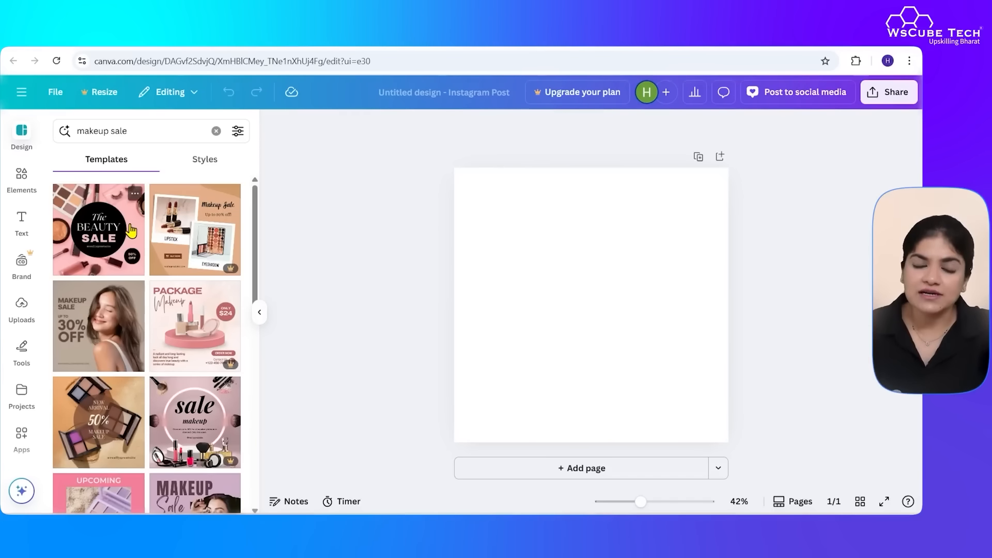
Filter the makeup sale templates by the pink colour
click(238, 133)
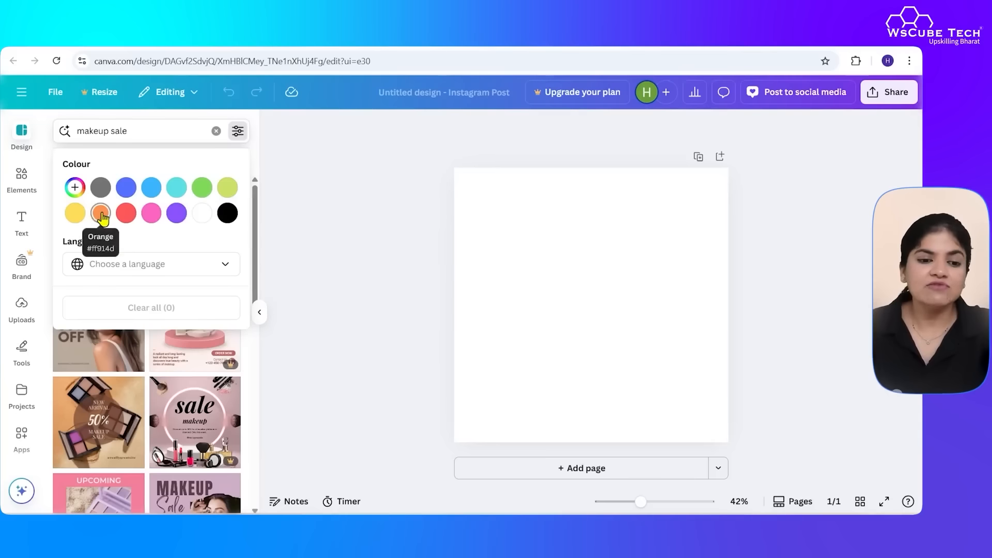
click(154, 213)
click(280, 377)
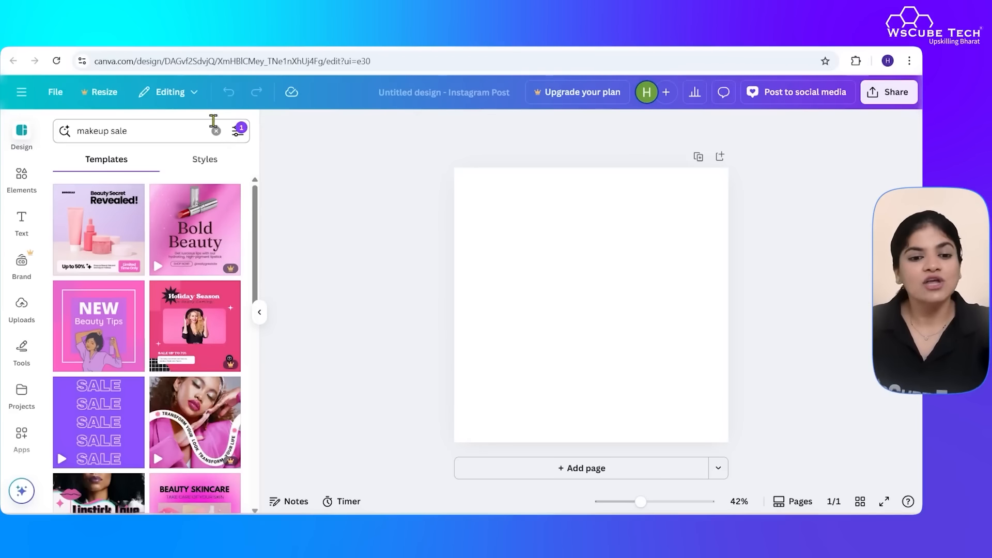
Clear the template search text and remove the active colour filter
click(216, 131)
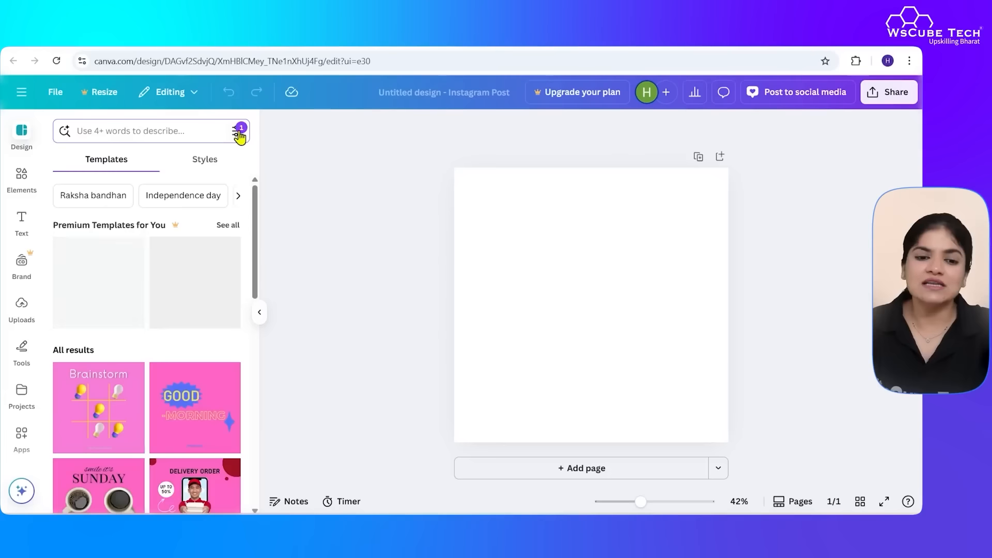
click(237, 131)
click(150, 318)
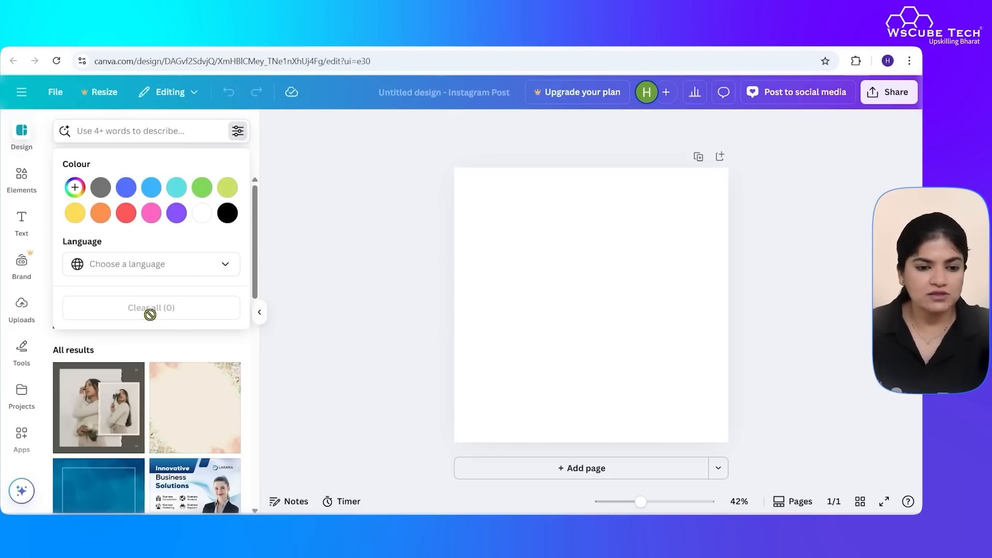
click(146, 128)
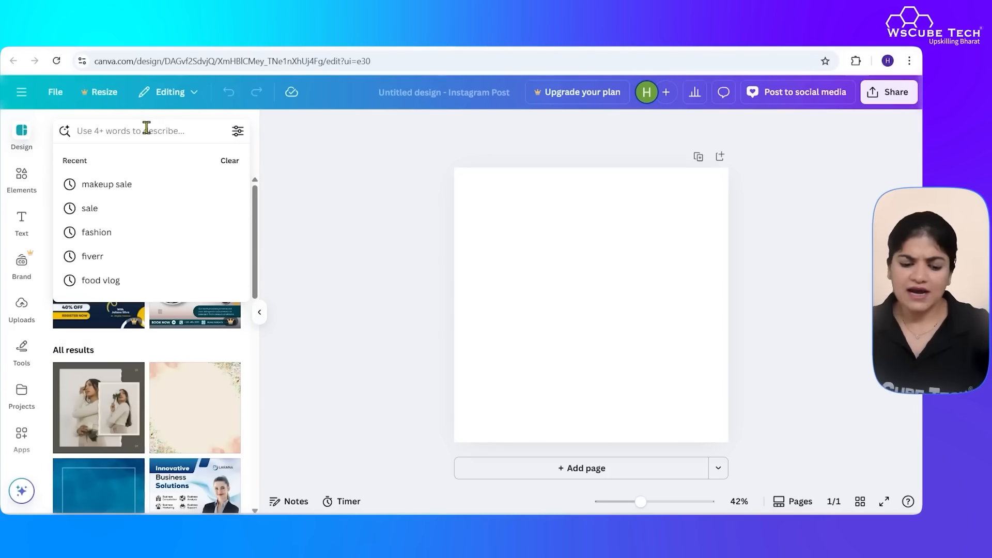
text(doctor)
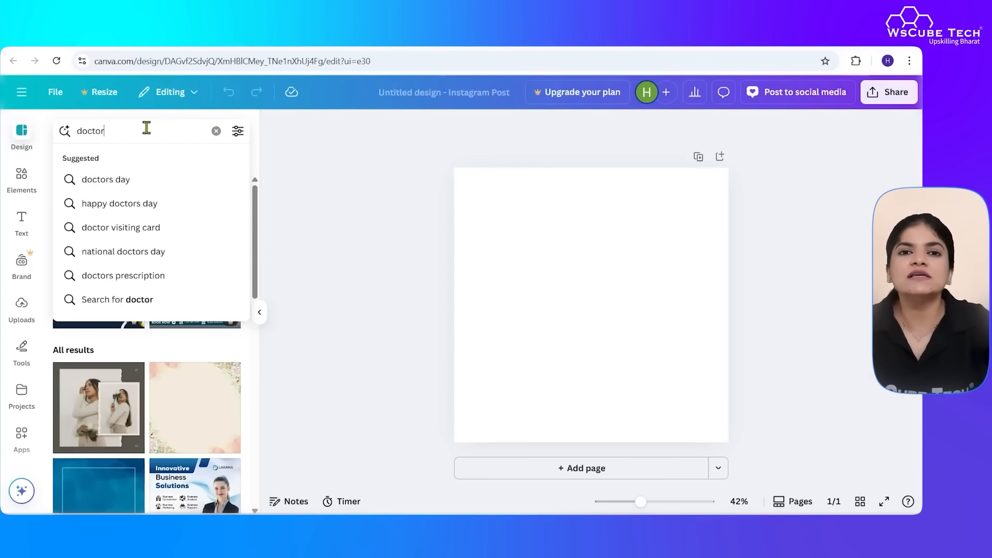
key(BackSpace)
key(BackSpace)
key(BackSpace)
key(BackSpace)
key(BackSpace)
key(BackSpace)
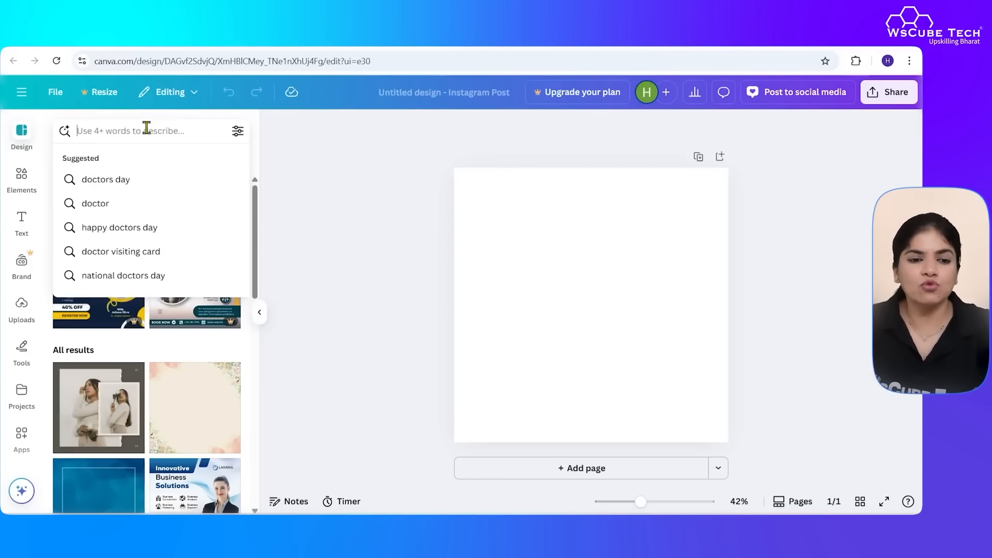
Search the templates for "dentist" and browse the designs, comparing free templates with those marked Pro
text(dentist)
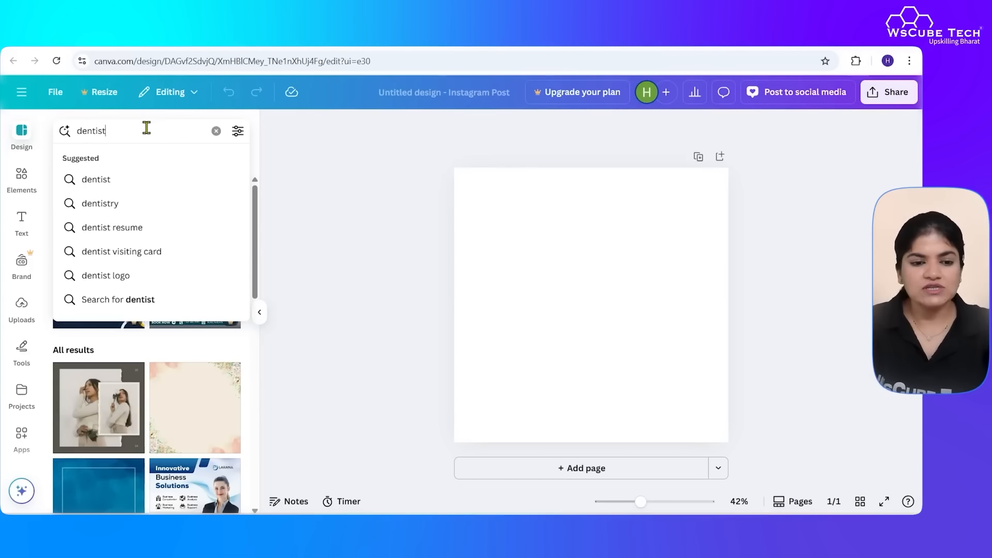
key(Return)
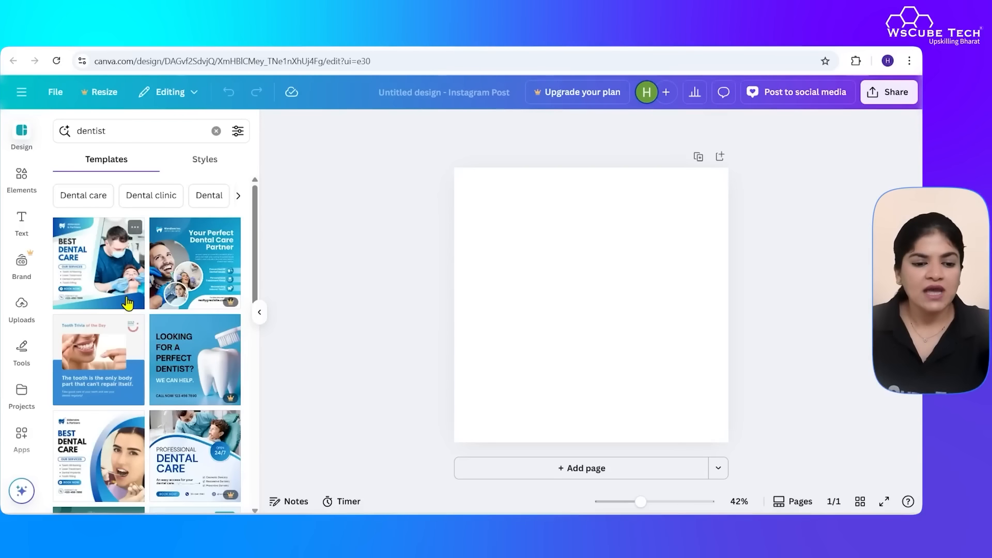
scroll(140, 316, down, 2)
scroll(140, 316, down, 3)
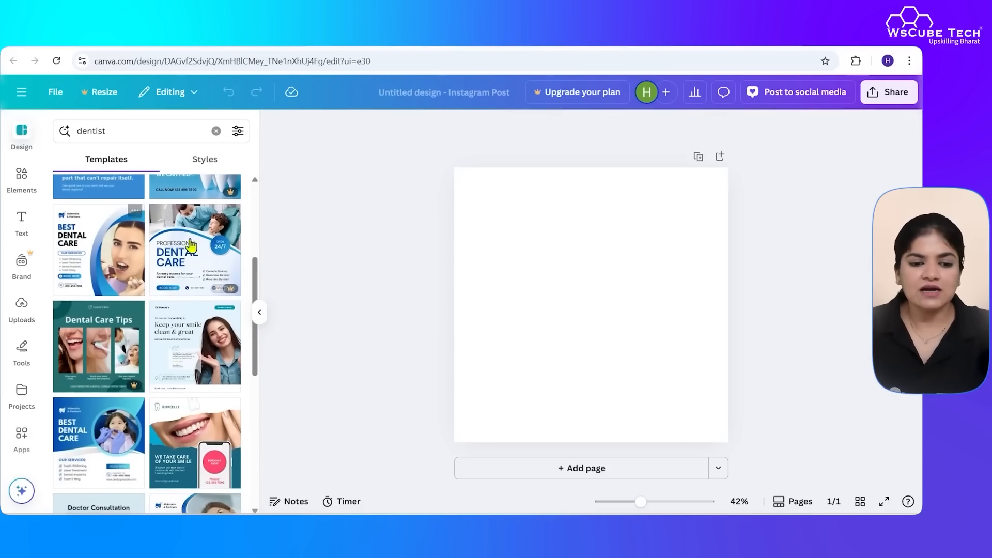
scroll(189, 347, down, 2)
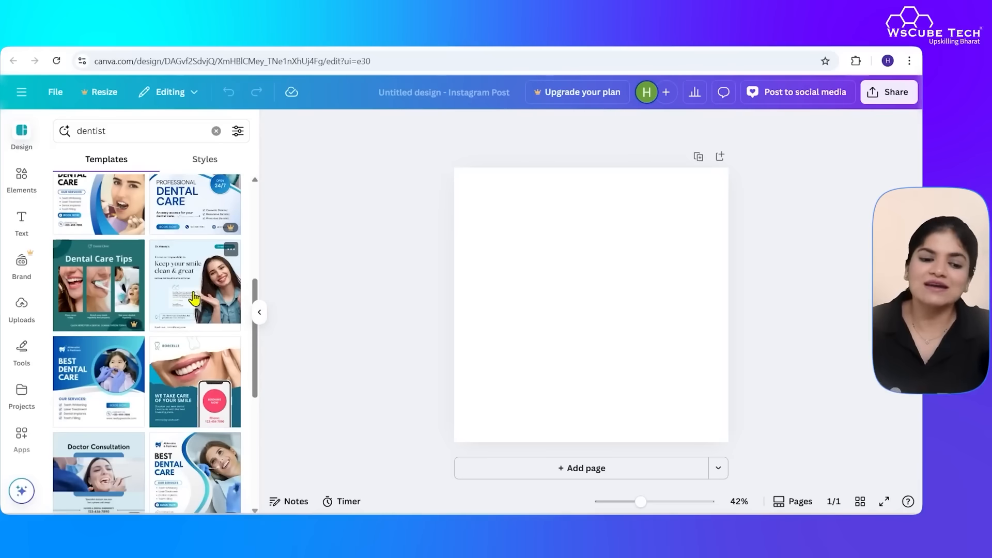
scroll(194, 298, down, 2)
scroll(169, 318, up, 5)
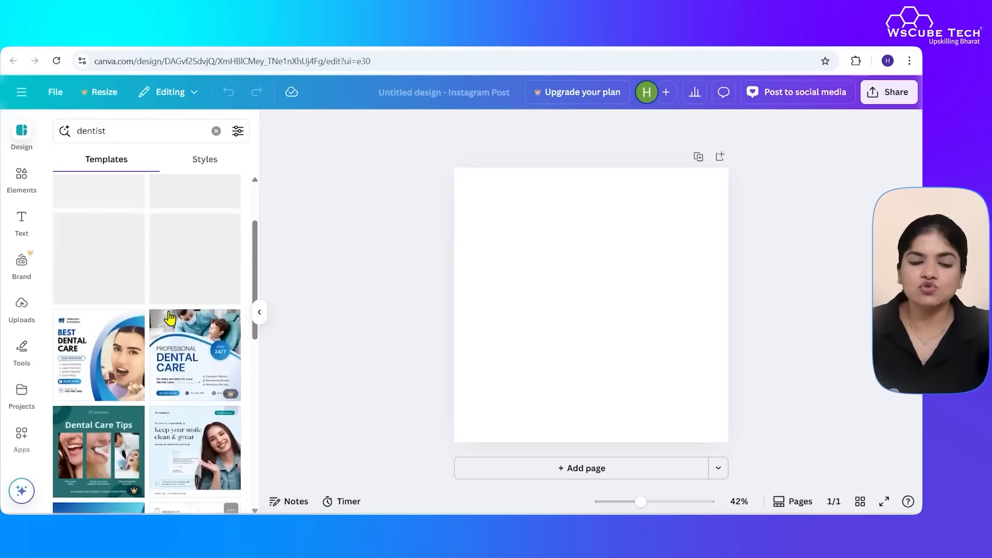
scroll(150, 279, up, 2)
scroll(212, 398, down, 6)
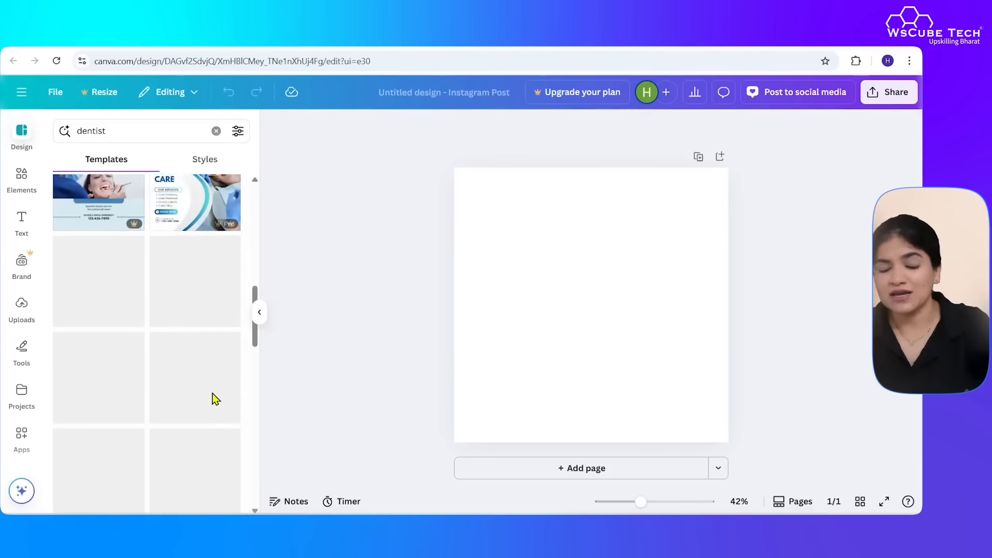
scroll(134, 305, down, 2)
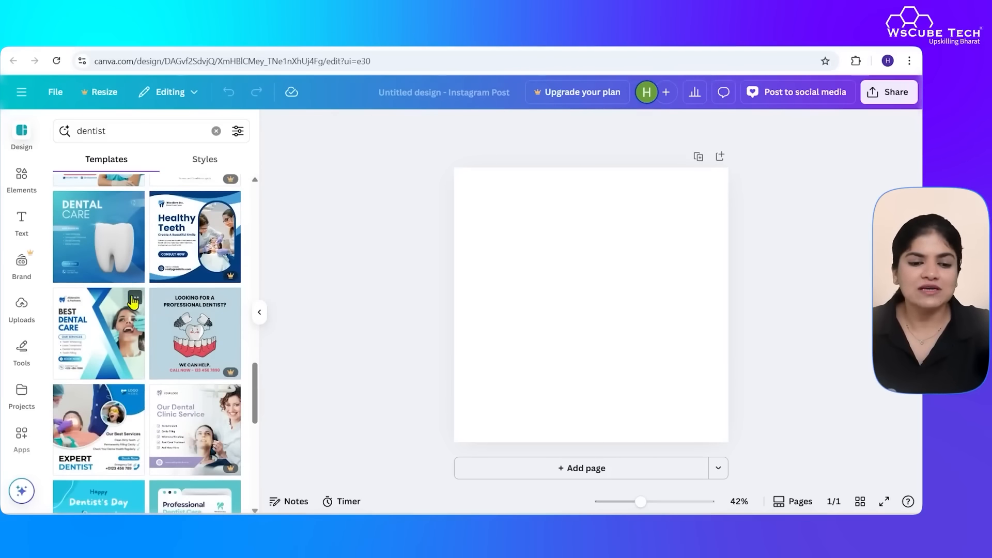
scroll(155, 321, down, 3)
scroll(120, 305, down, 4)
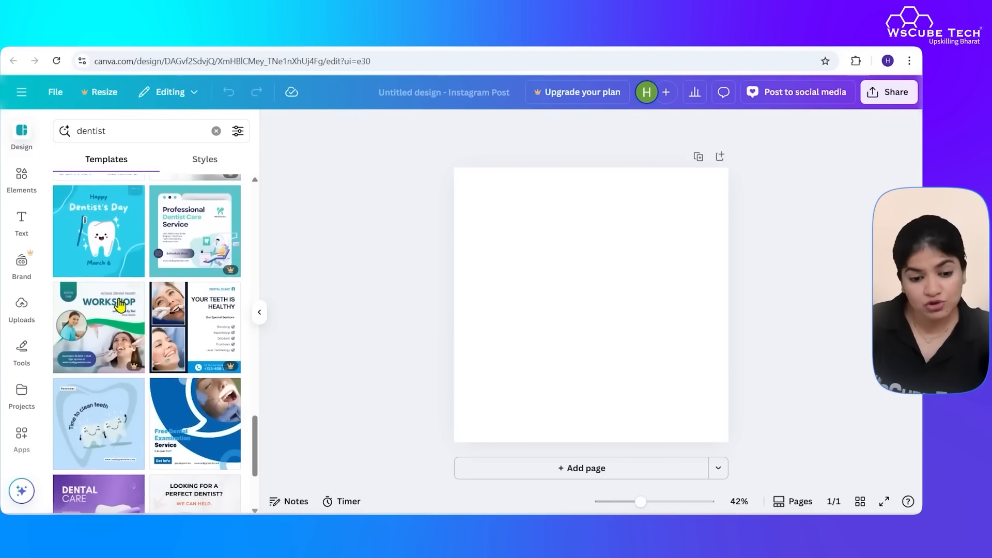
scroll(120, 305, down, 5)
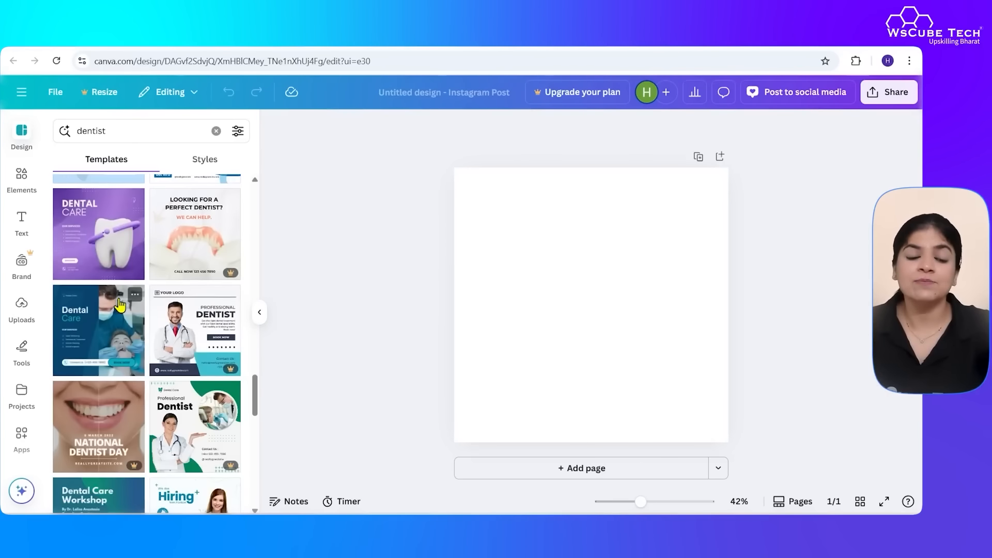
scroll(120, 305, down, 3)
scroll(120, 305, up, 2)
scroll(120, 305, down, 2)
scroll(120, 305, down, 3)
scroll(205, 391, down, 3)
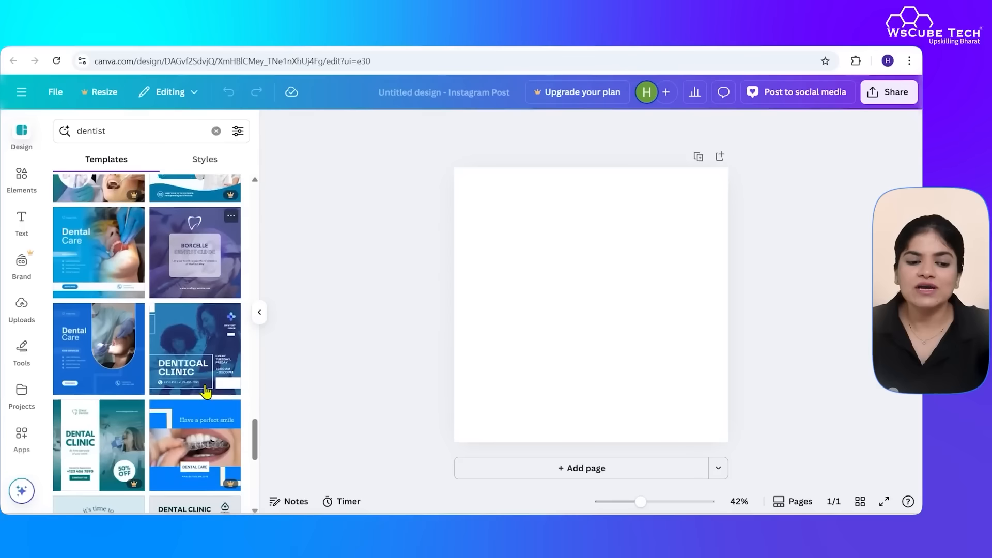
scroll(206, 393, down, 5)
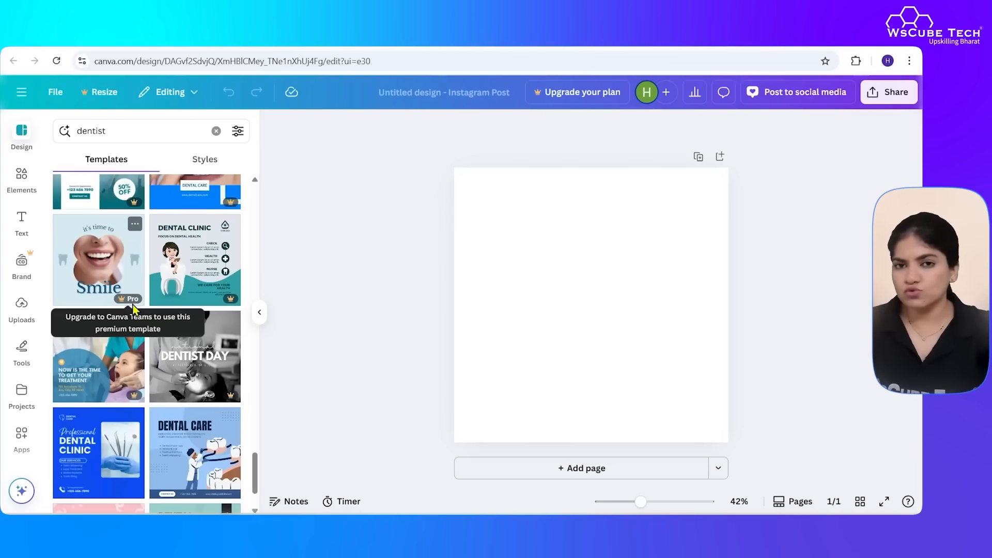
scroll(162, 277, up, 15)
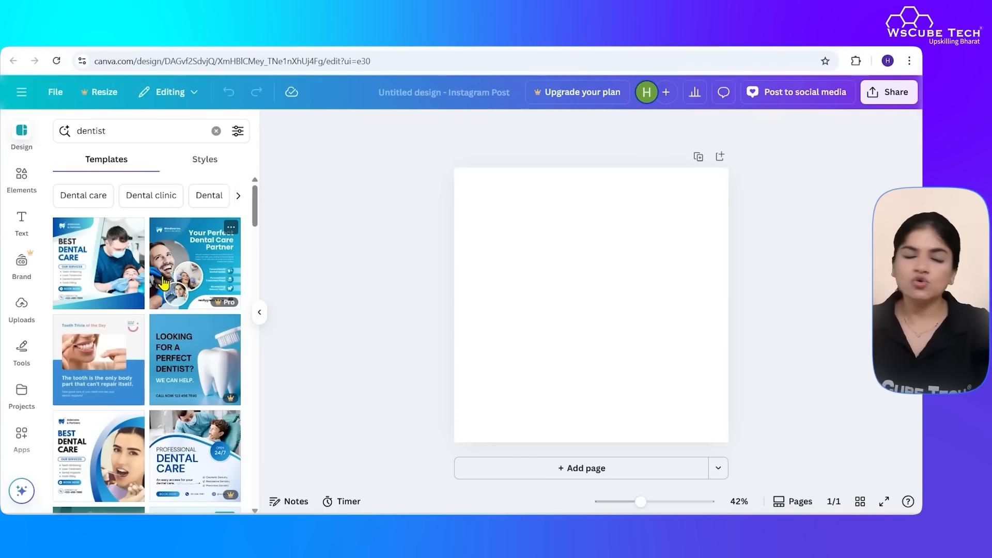
Apply the free Blue Gradient Dental Care Instagram Post template to the blank page and select its background
click(85, 283)
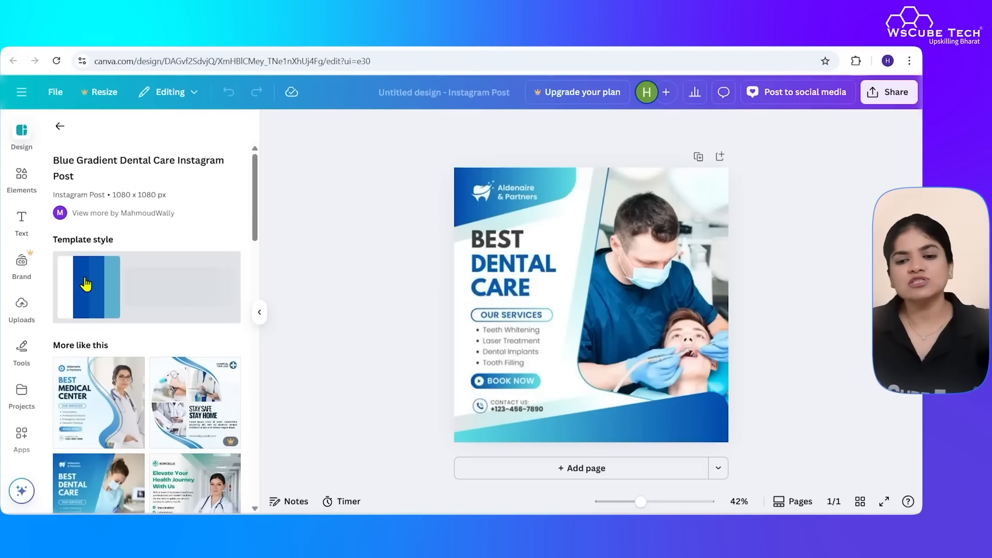
click(696, 312)
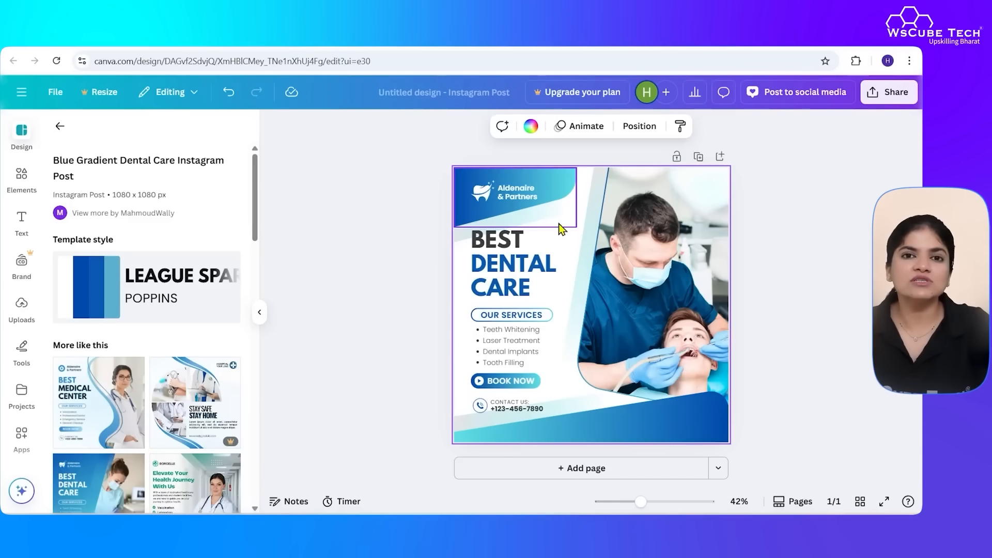
Shuffle the template style's colour palette across the dental care post several times to try different colour arrangements
click(97, 293)
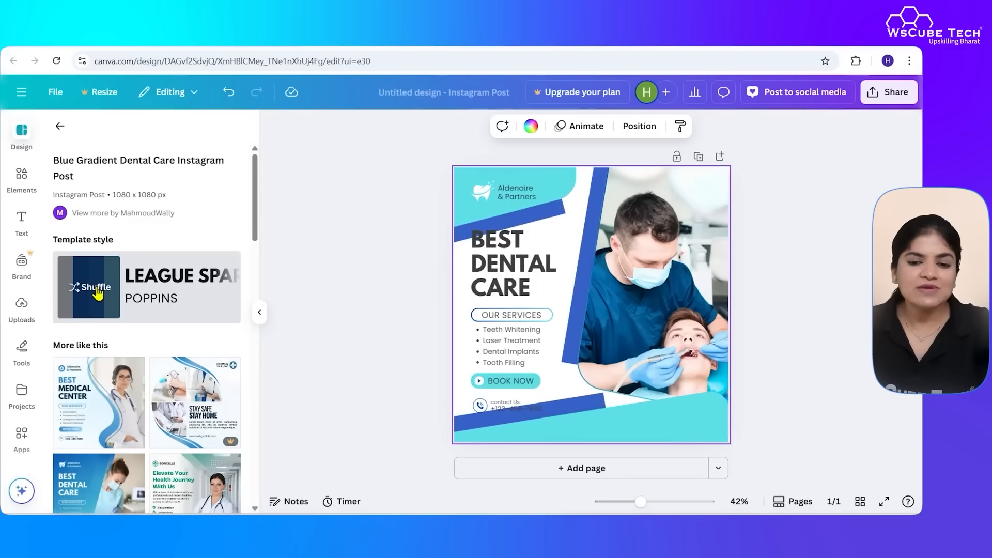
click(97, 293)
click(98, 293)
click(97, 293)
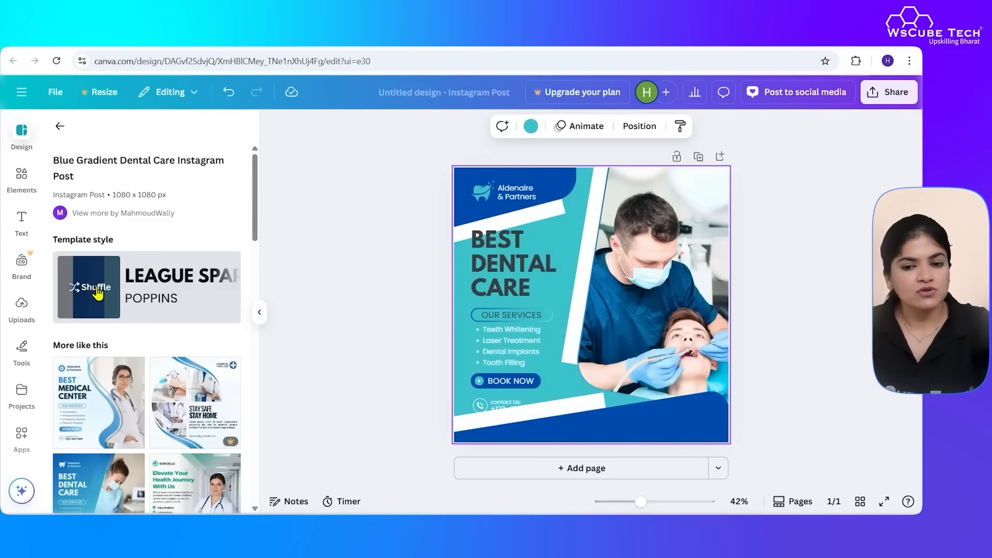
click(97, 293)
click(97, 293)
Undo the colour palette shuffles on the dental care post
key(ctrl+z)
key(ctrl+z)
key(ctrl+z)
key(ctrl+z)
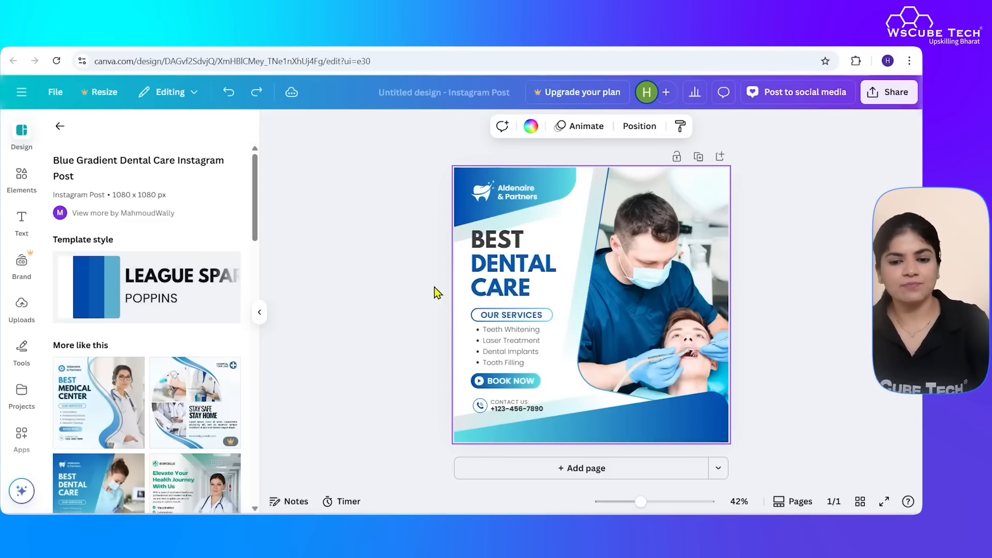
Delete the dentist photo from its frame on the dental care post
key(ctrl+z)
key(ctrl+y)
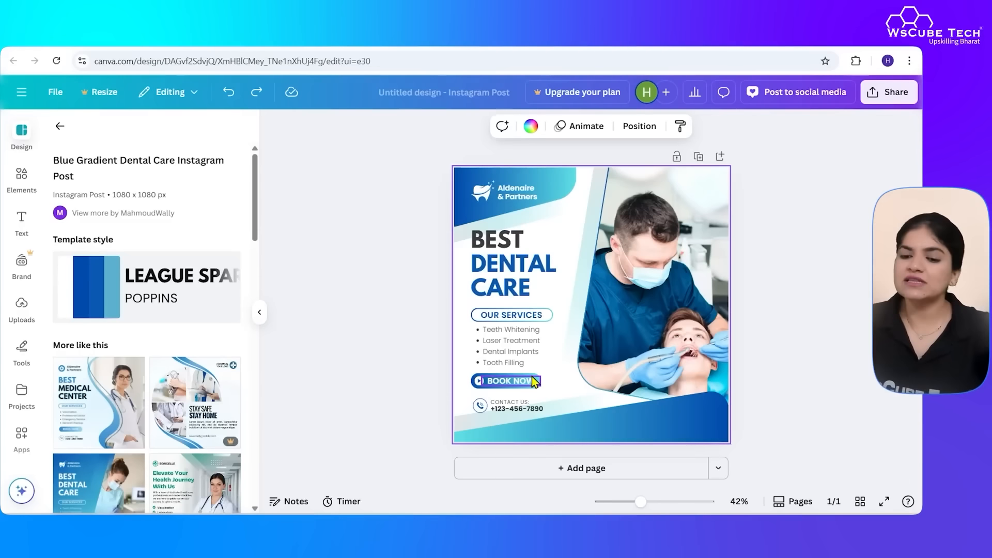
click(686, 331)
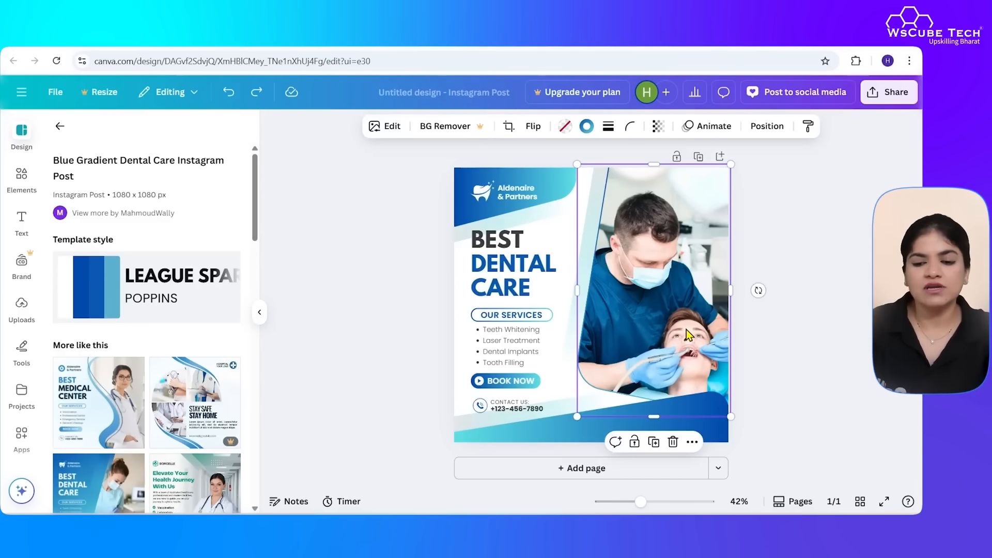
key(Delete)
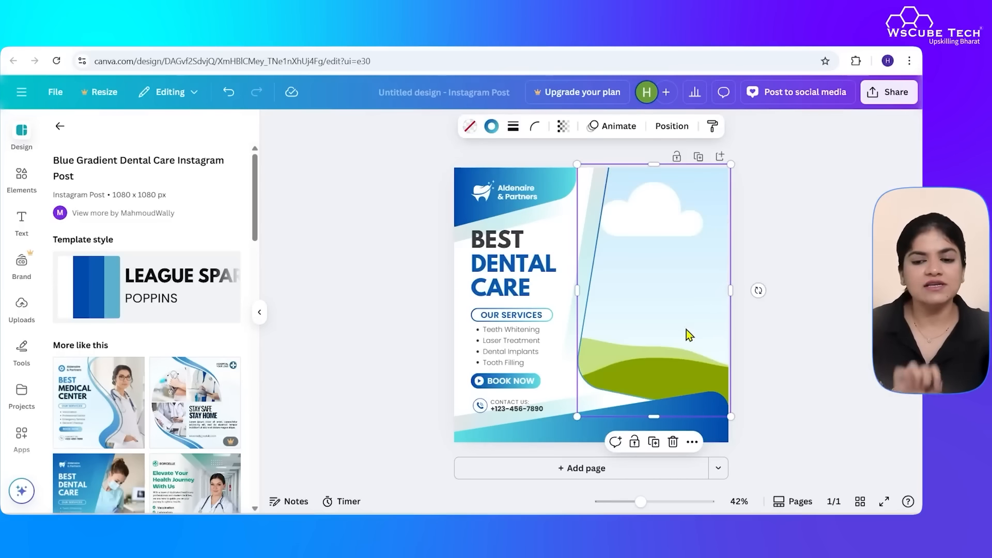
click(868, 275)
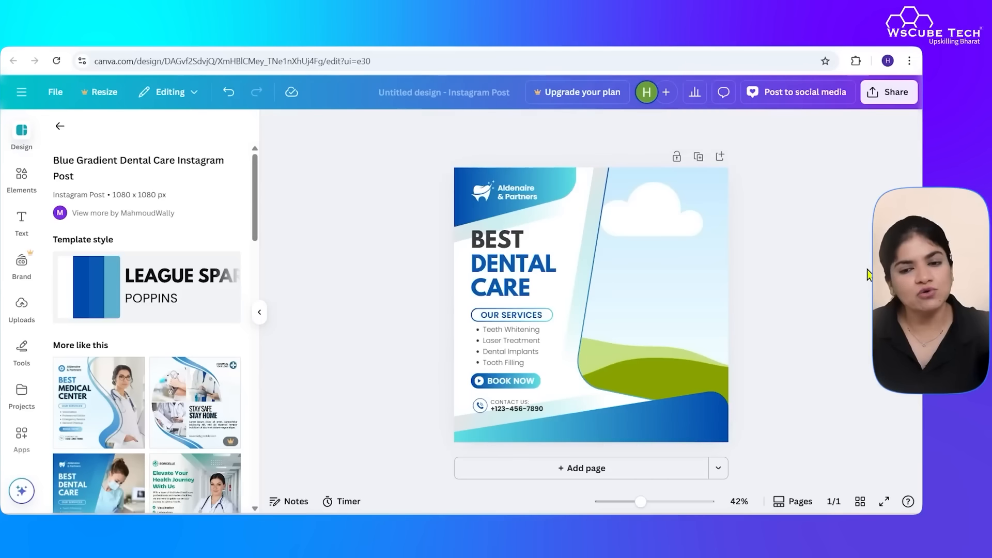
Search the elements for "dentist" and show all matching photos
click(23, 177)
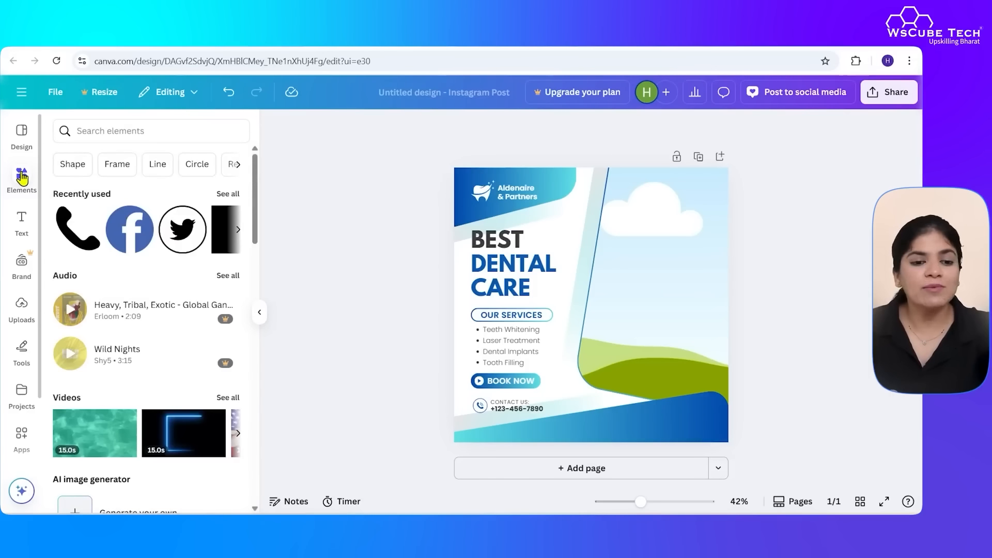
click(150, 131)
text(dentist)
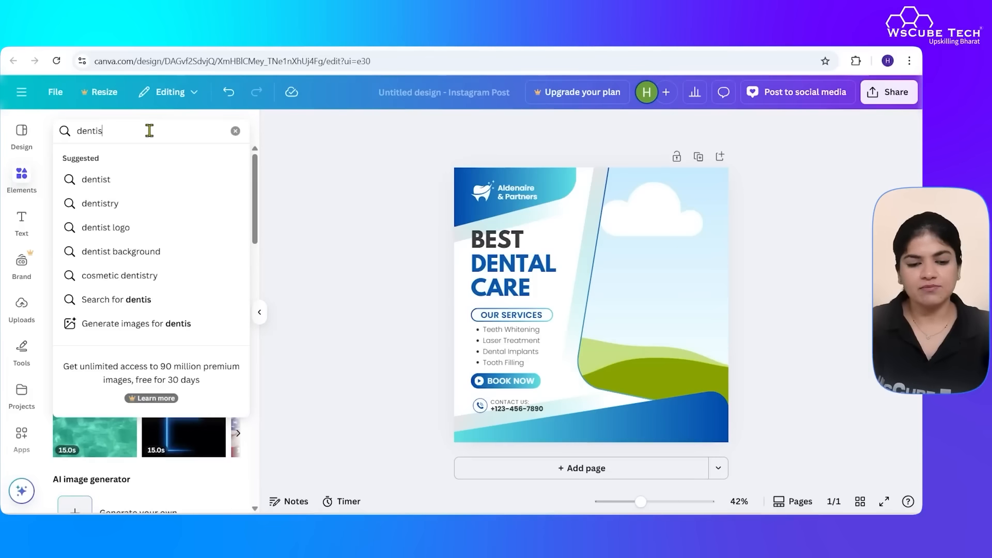
key(Return)
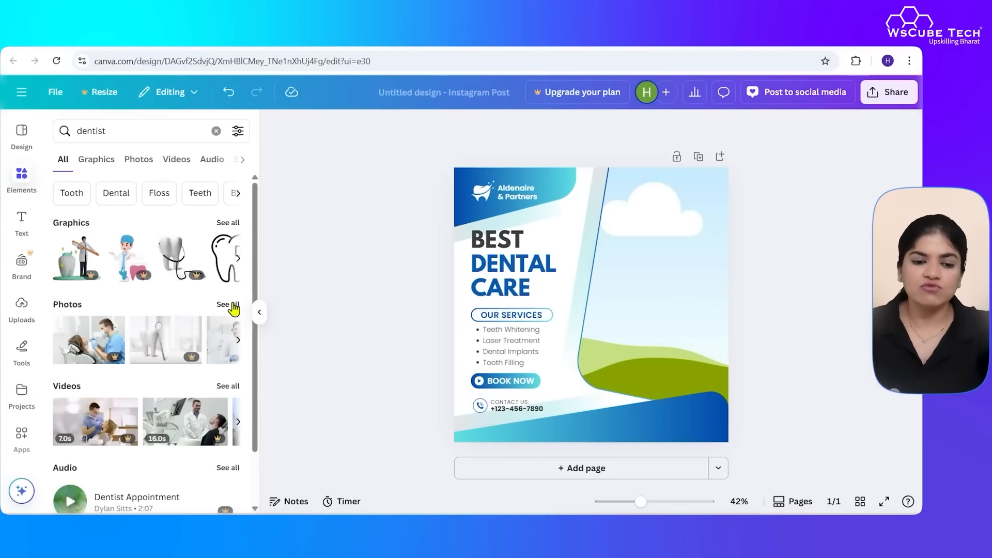
click(231, 306)
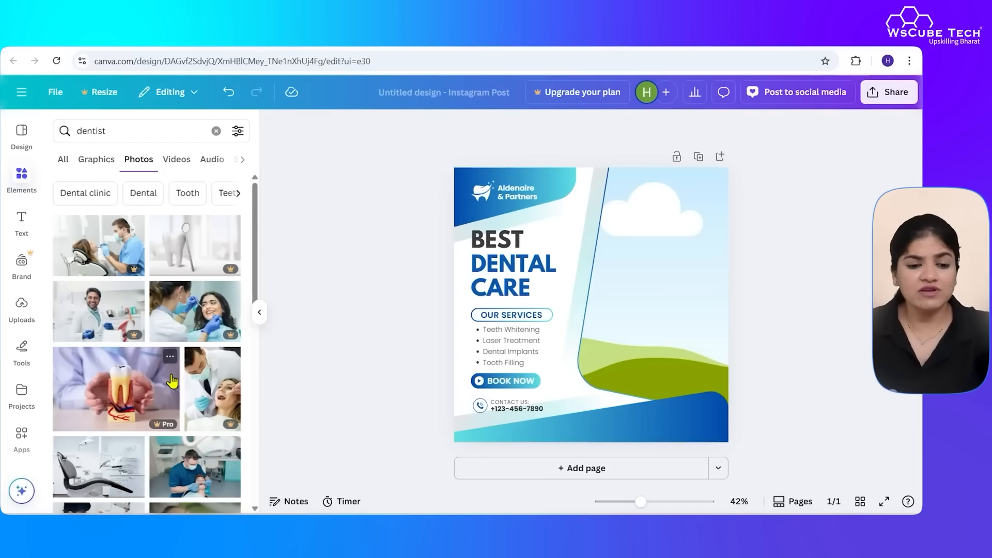
Fill the empty frame with the free photo of a blue-uniformed dentist treating a woman and shift the image right within it
scroll(171, 377, down, 4)
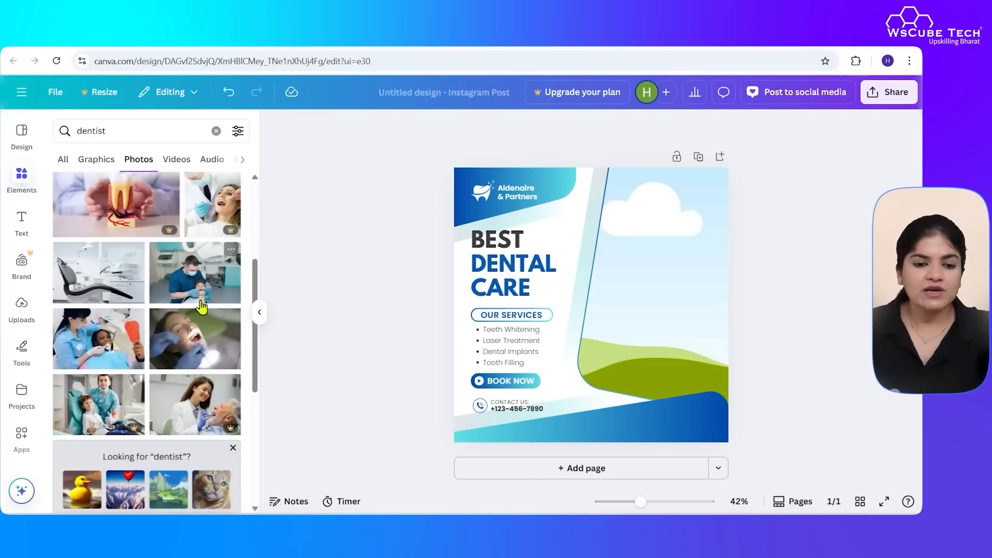
scroll(132, 320, down, 1)
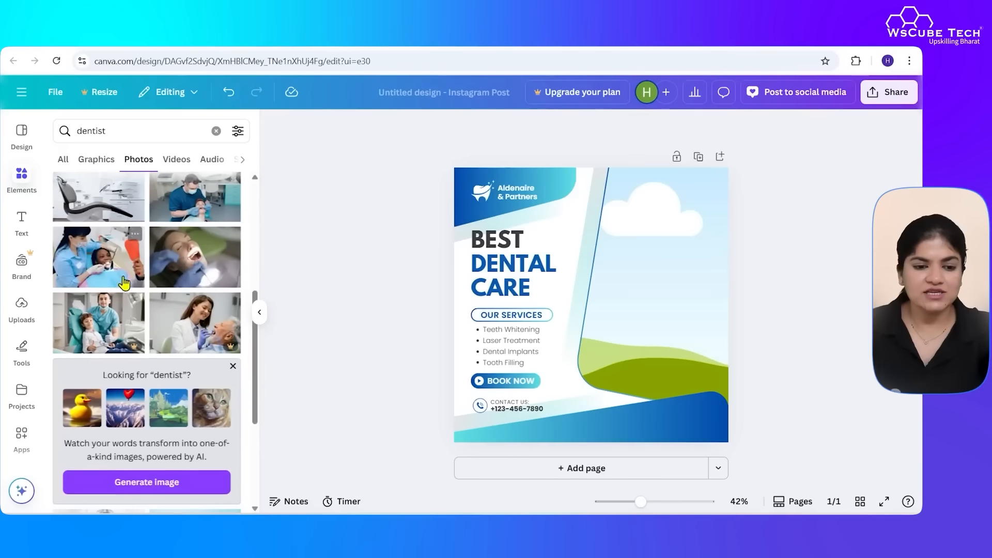
drag(116, 268, 683, 258)
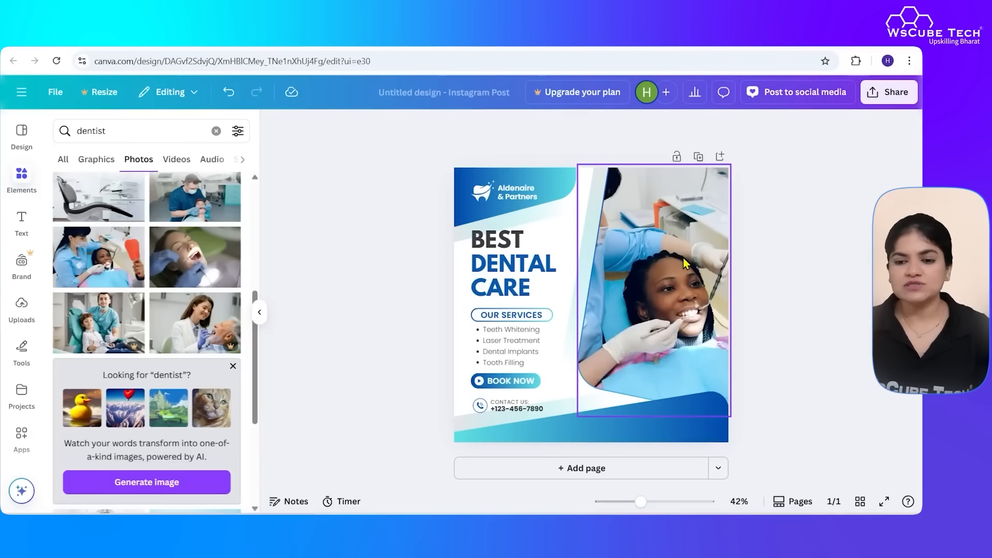
double_click(683, 259)
drag(687, 258, 717, 258)
click(361, 257)
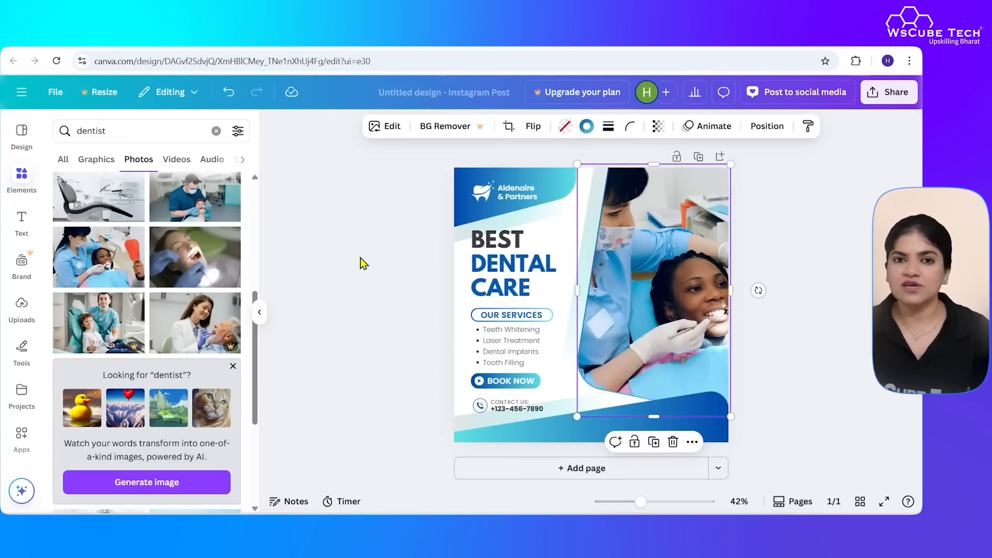
Replace the frame's photo with the free one of a masked dentist in a white coat and shift the image right within it
scroll(109, 296, down, 5)
scroll(109, 296, down, 3)
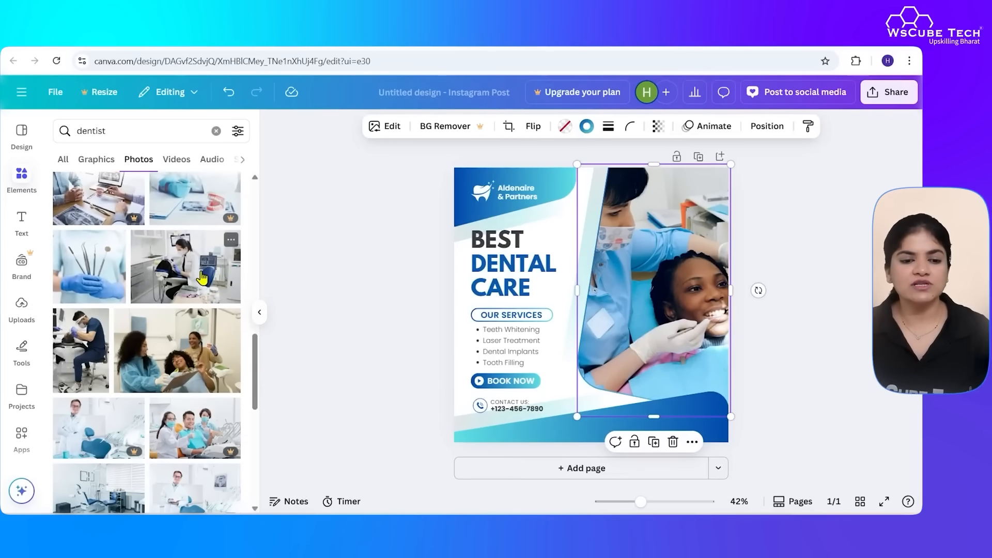
drag(202, 278, 683, 252)
double_click(683, 254)
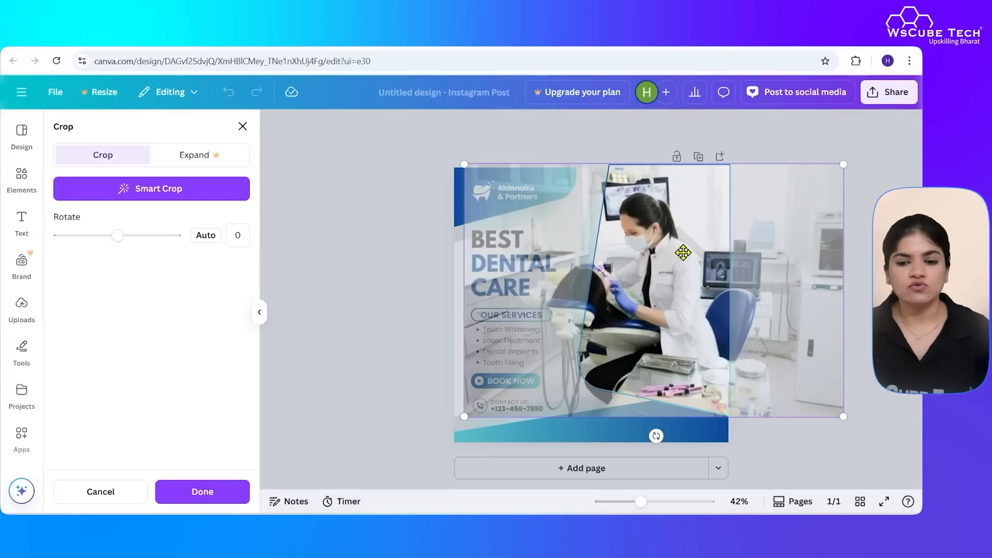
drag(683, 253, 725, 252)
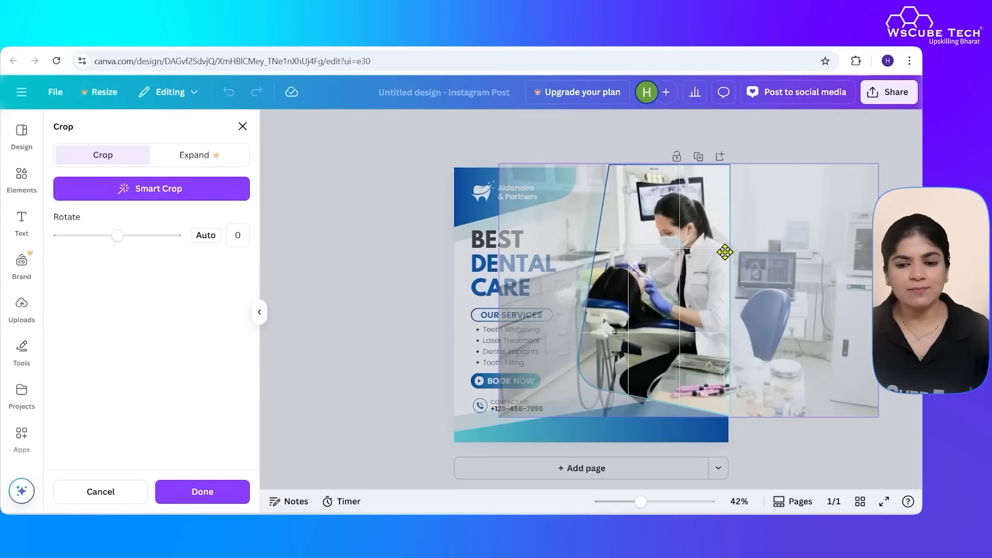
click(388, 292)
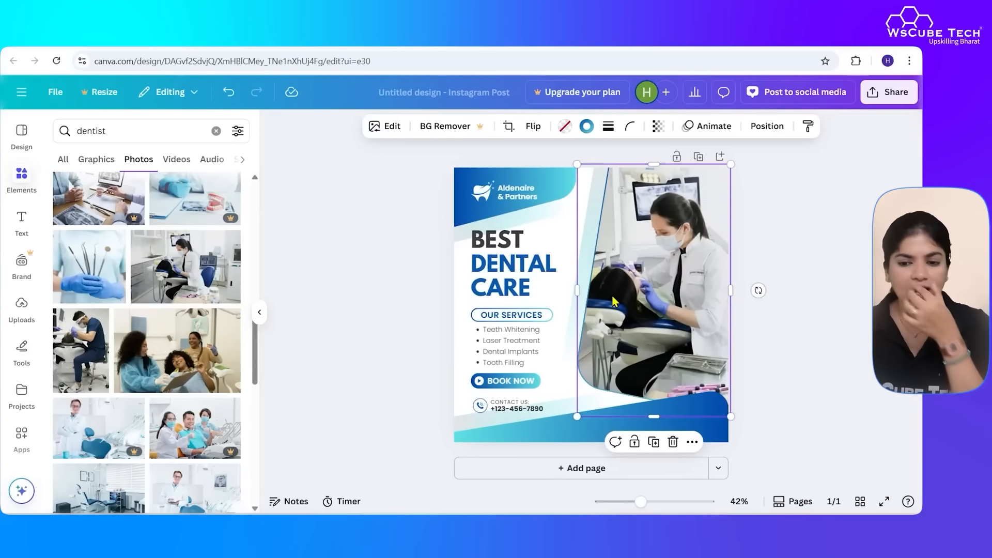
Try clearing the DENTAL CARE heading text and undo the deletion
double_click(507, 241)
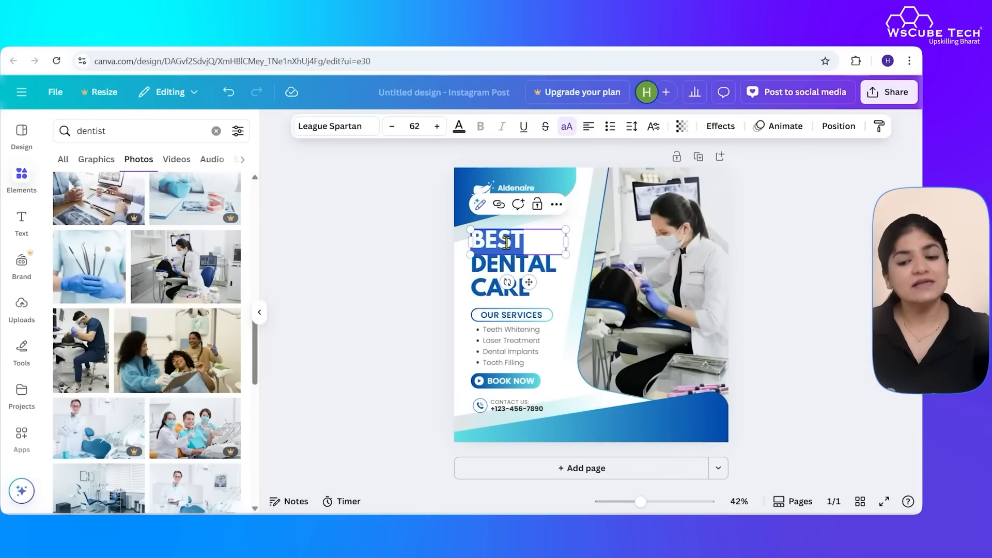
click(494, 283)
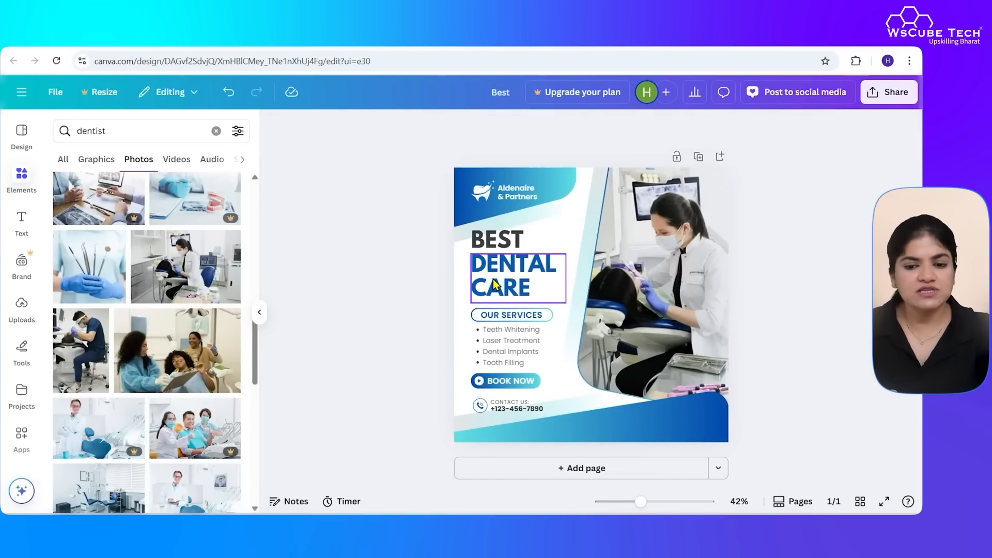
click(493, 280)
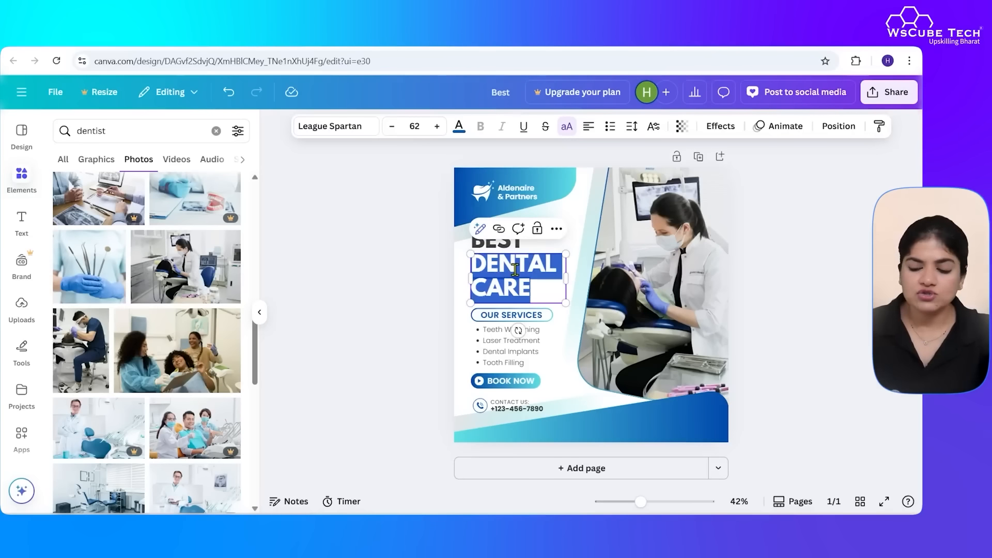
key(BackSpace)
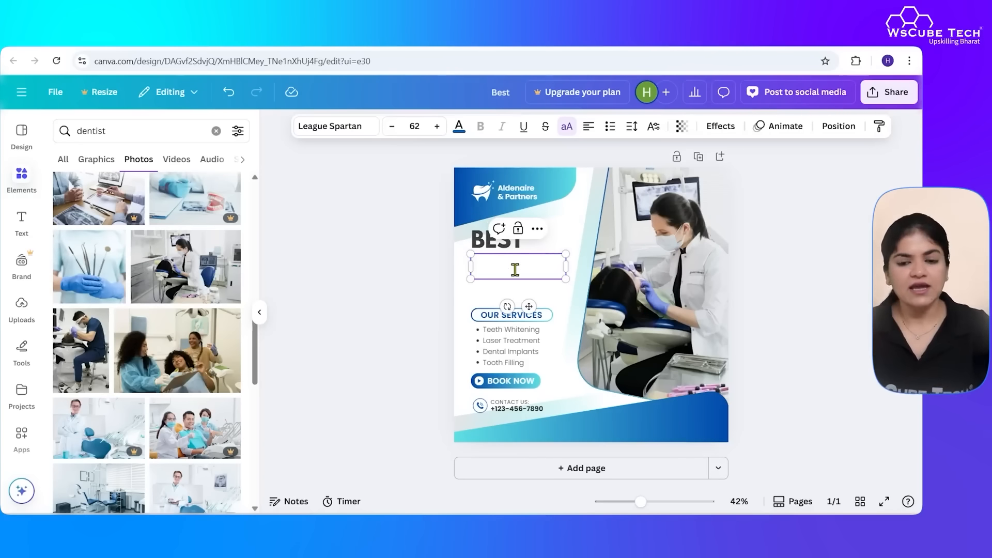
key(ctrl+z)
Change the heading word BEST to TOP
click(504, 245)
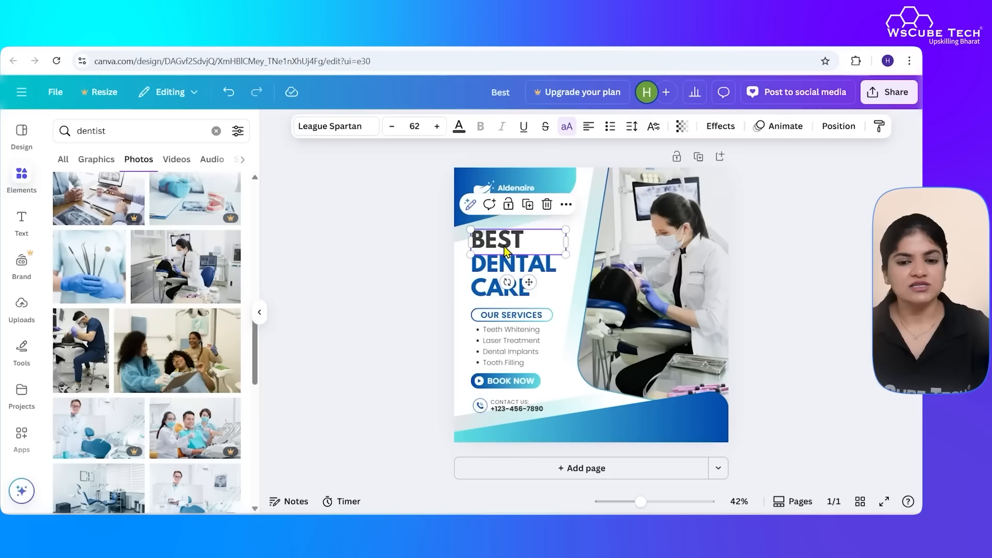
click(504, 244)
text(TOP)
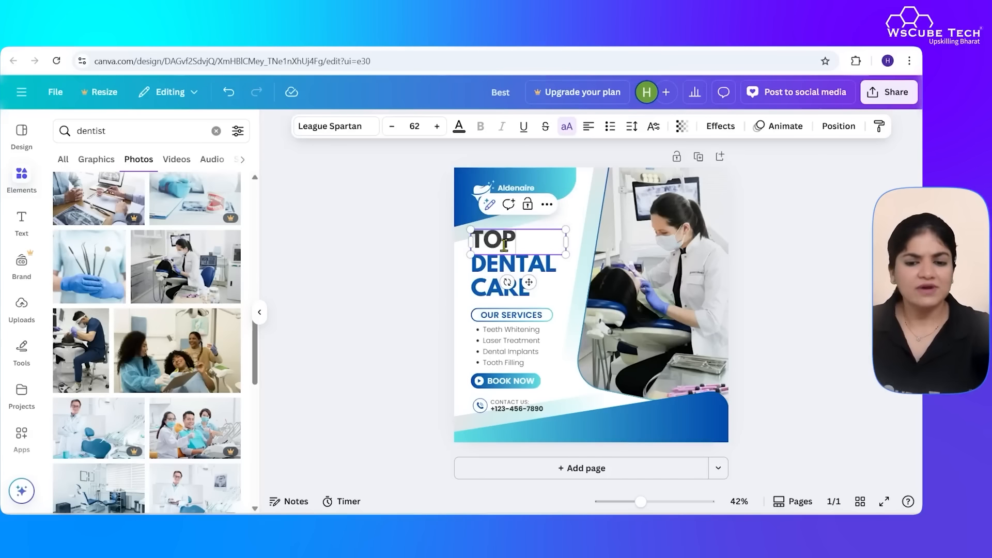
key(Escape)
key(Escape)
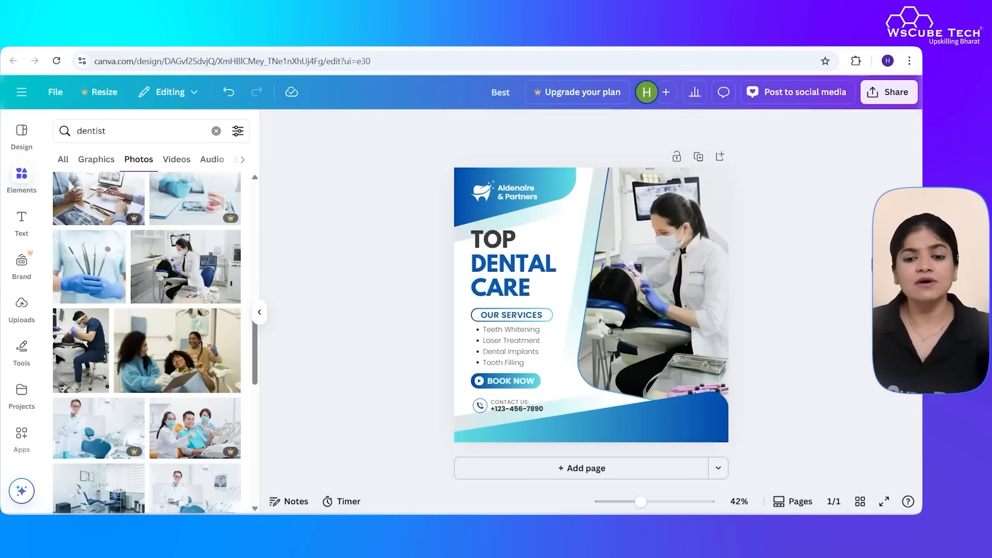
Try the Roboto font on the TOP heading, undo the change and browse the list of available fonts
click(521, 241)
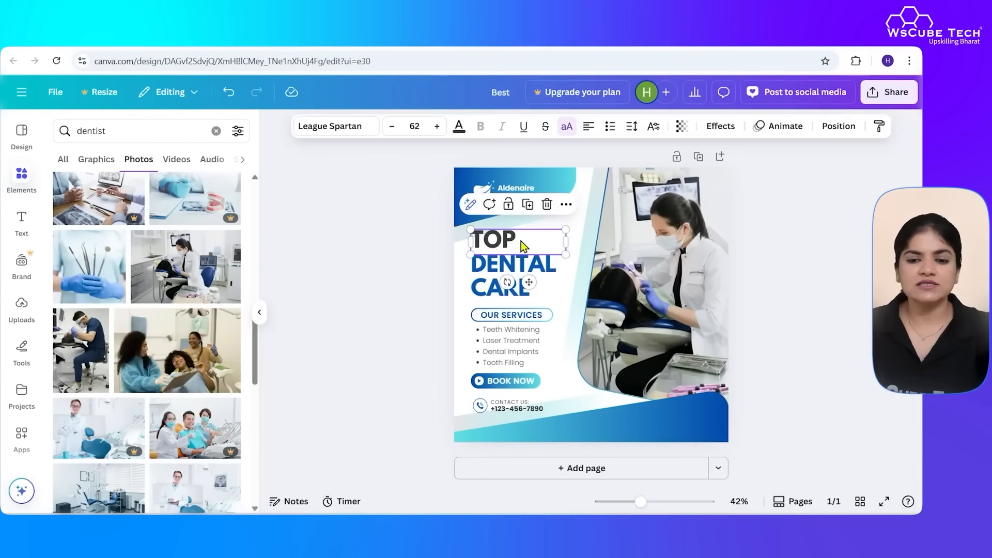
click(348, 128)
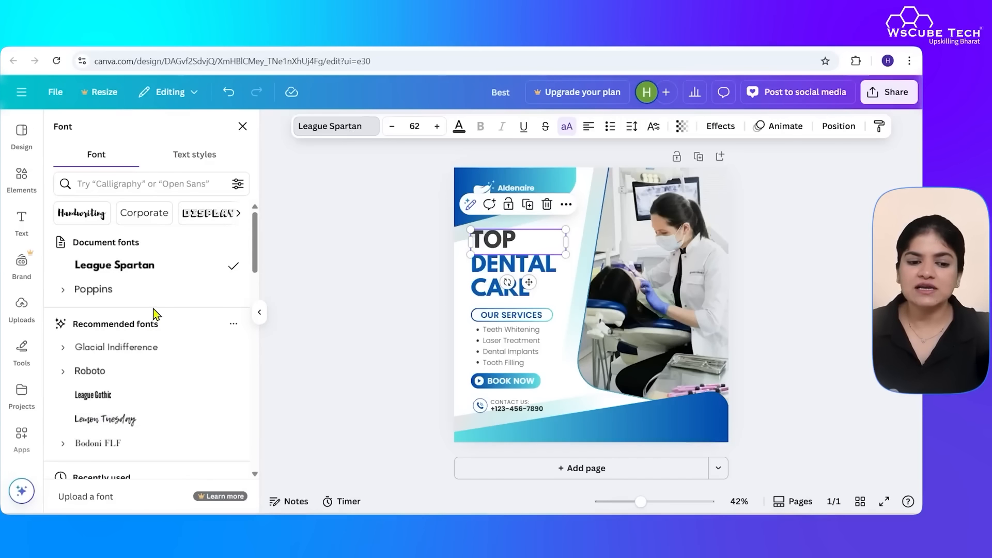
click(126, 380)
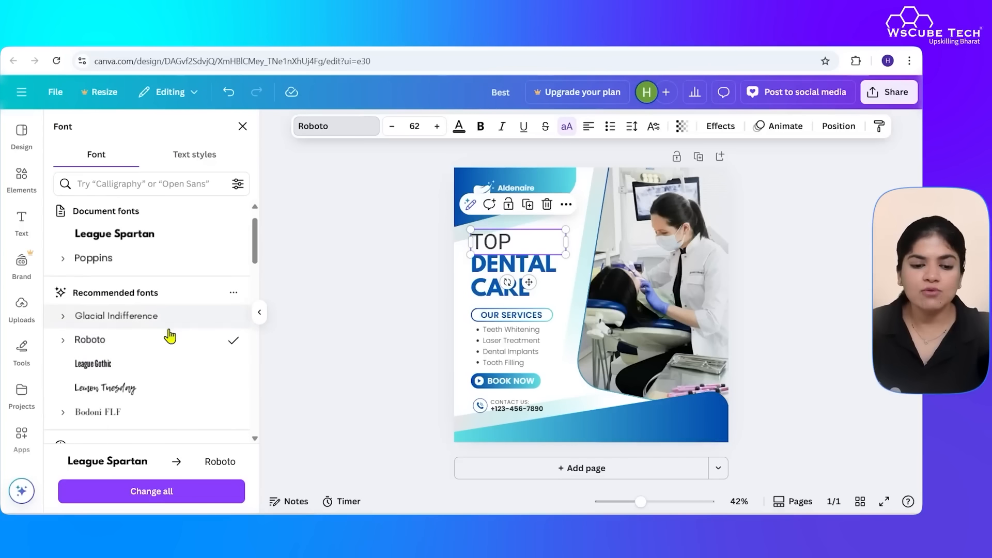
key(ctrl+z)
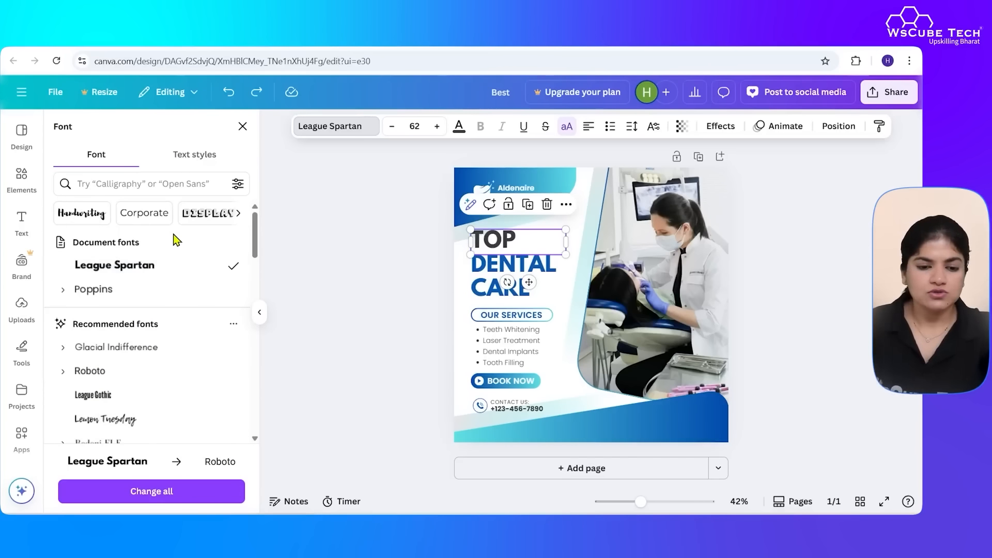
click(360, 126)
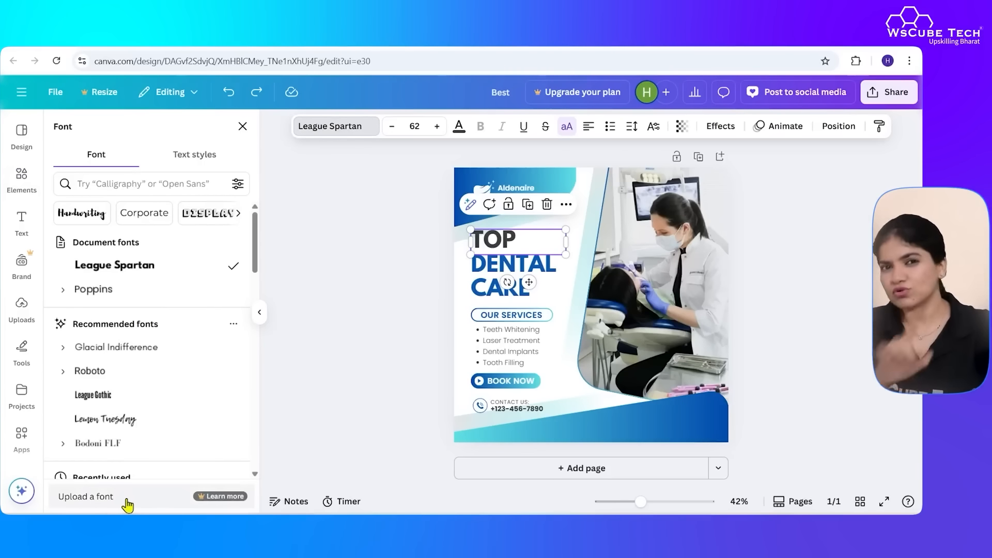
scroll(155, 436, down, 10)
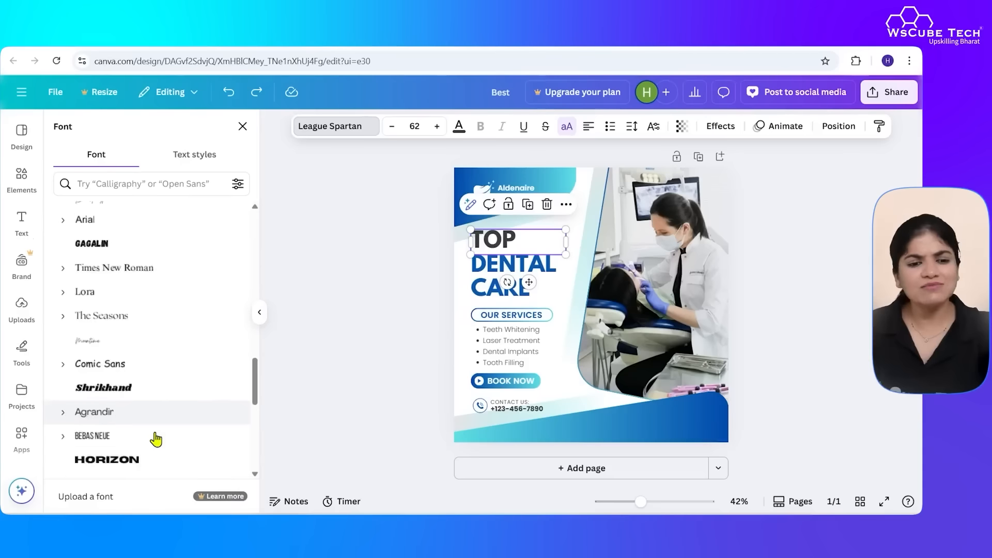
scroll(156, 438, up, 10)
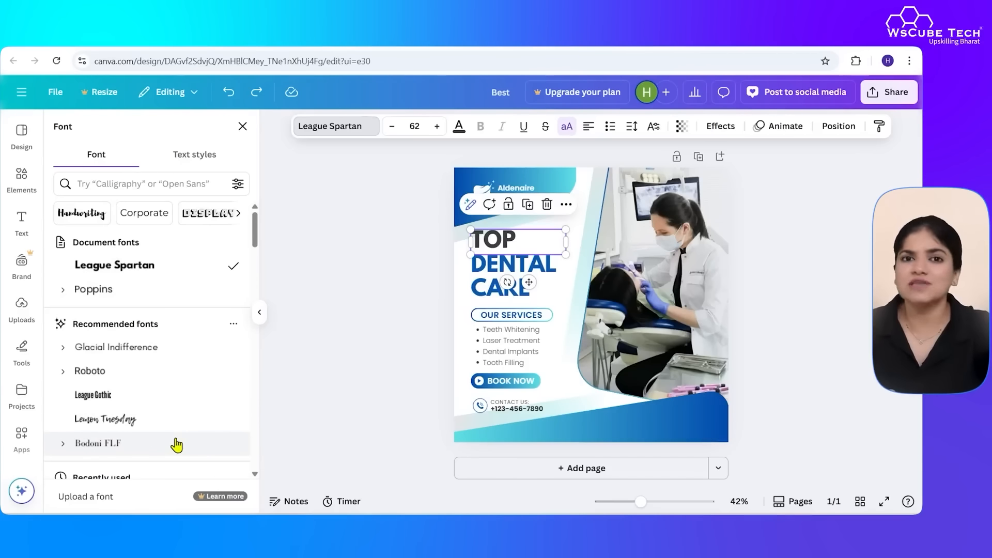
Set the text colour of the Teeth Whitening line in the services list to the document's vivid blue, #0958b2
triple_click(503, 334)
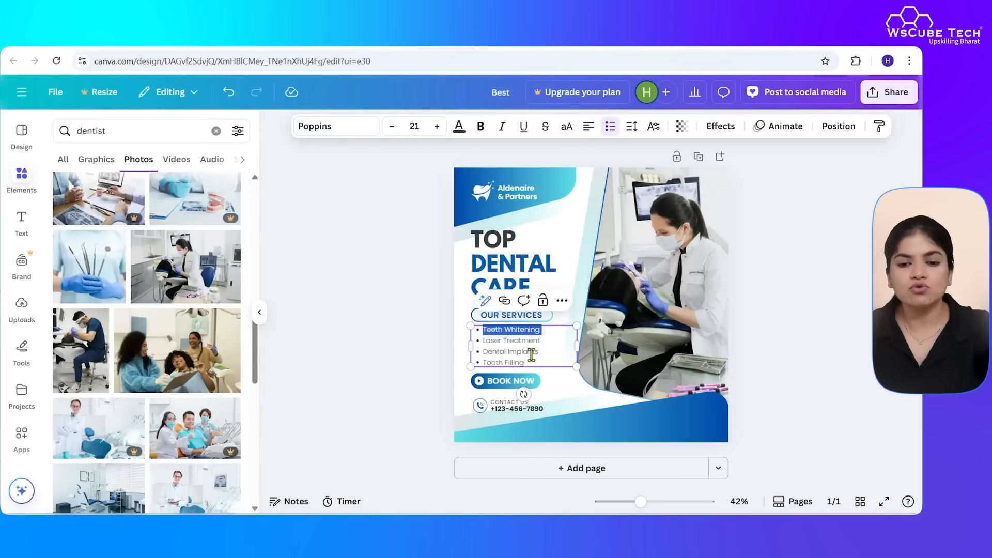
click(460, 129)
click(119, 214)
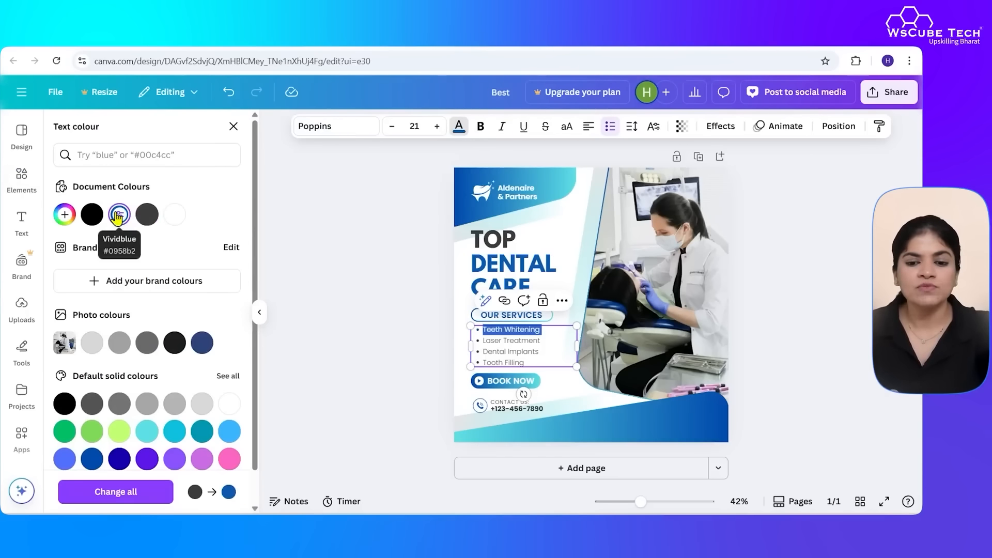
click(316, 323)
click(330, 321)
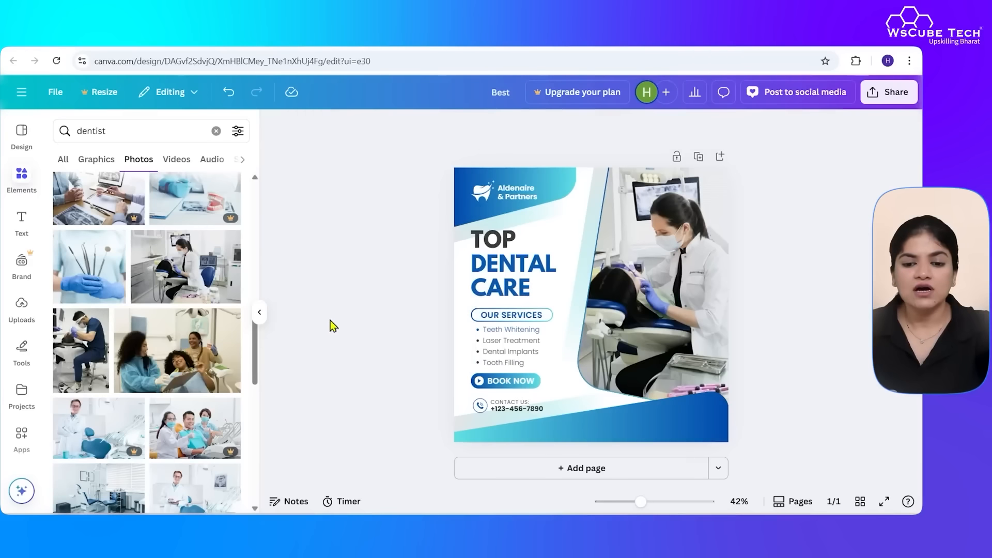
Centre-align the text of the bulleted services list
click(541, 342)
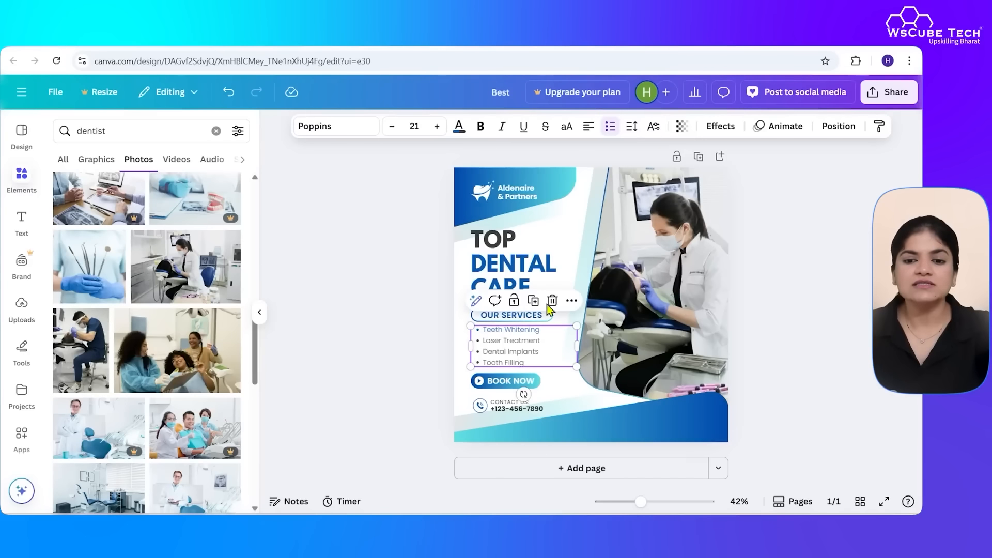
click(591, 131)
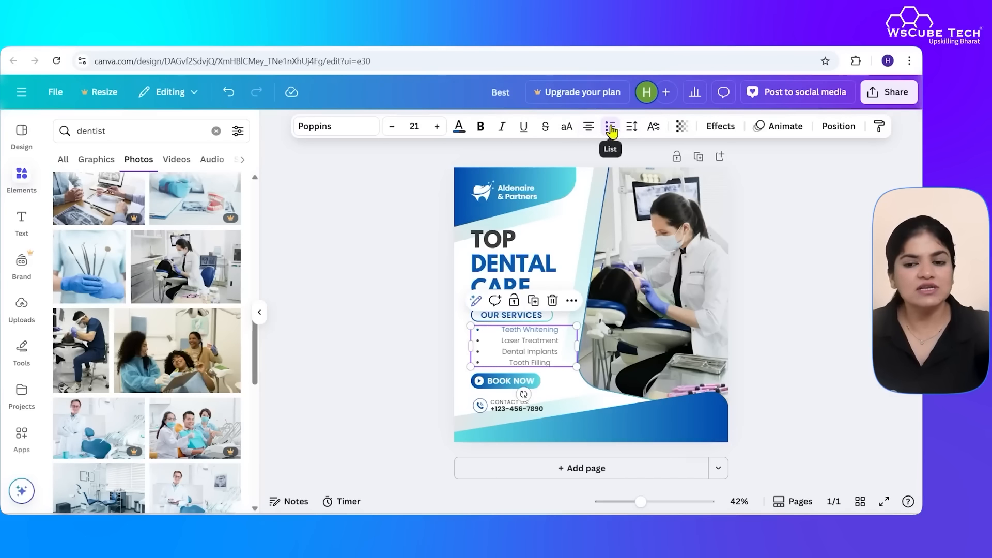
Set the bulleted services list to justified alignment
click(589, 132)
click(589, 132)
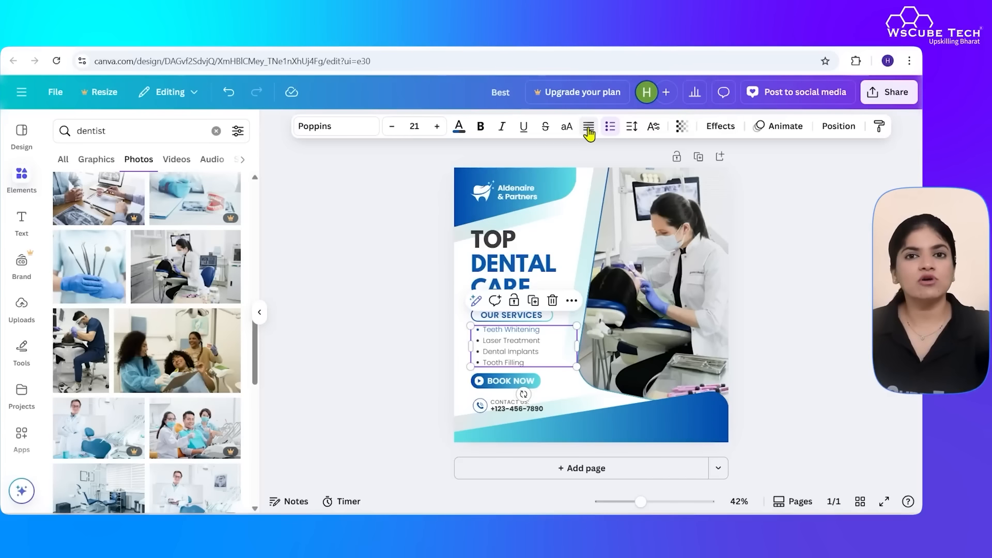
click(643, 235)
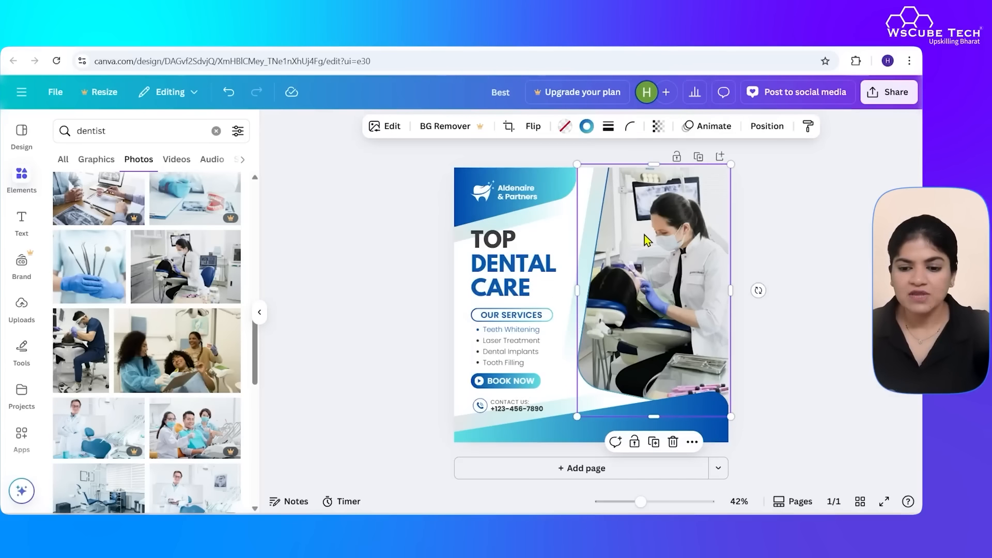
click(572, 439)
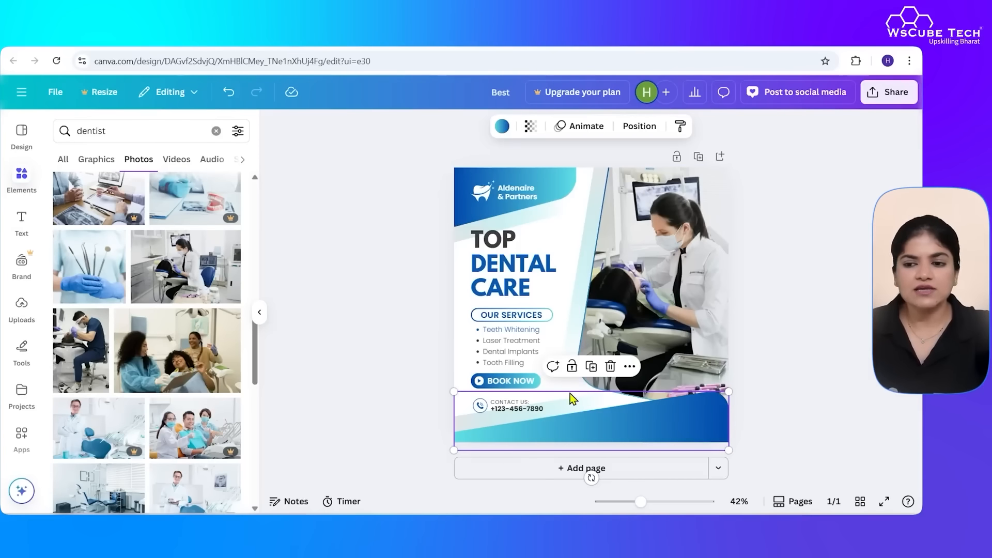
Review the design's download settings and the file types it can be exported to
click(887, 102)
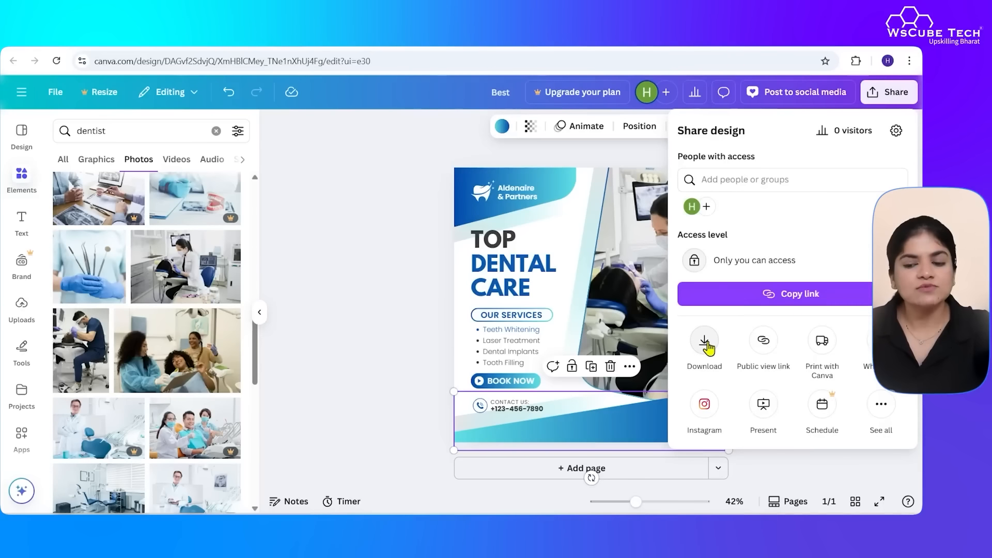
click(705, 343)
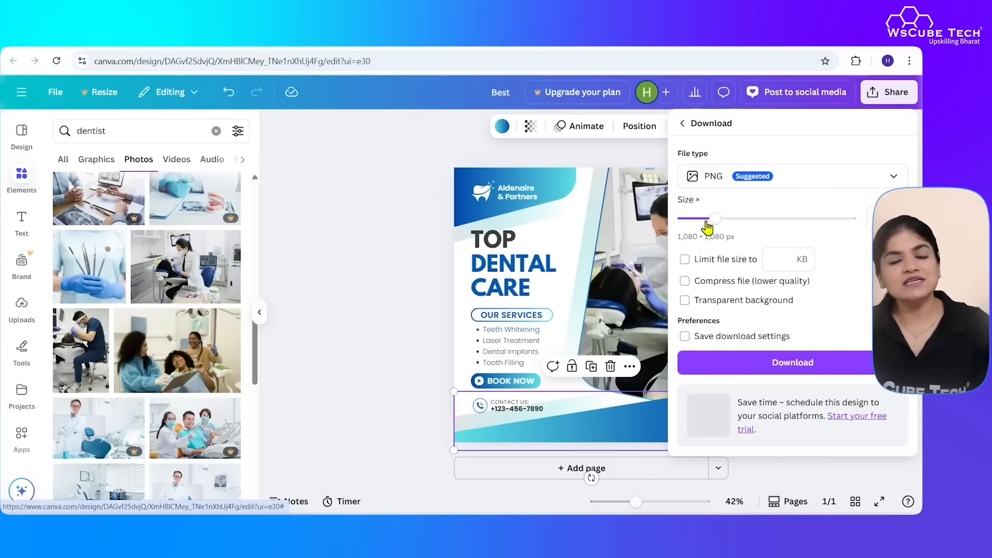
click(744, 223)
click(758, 126)
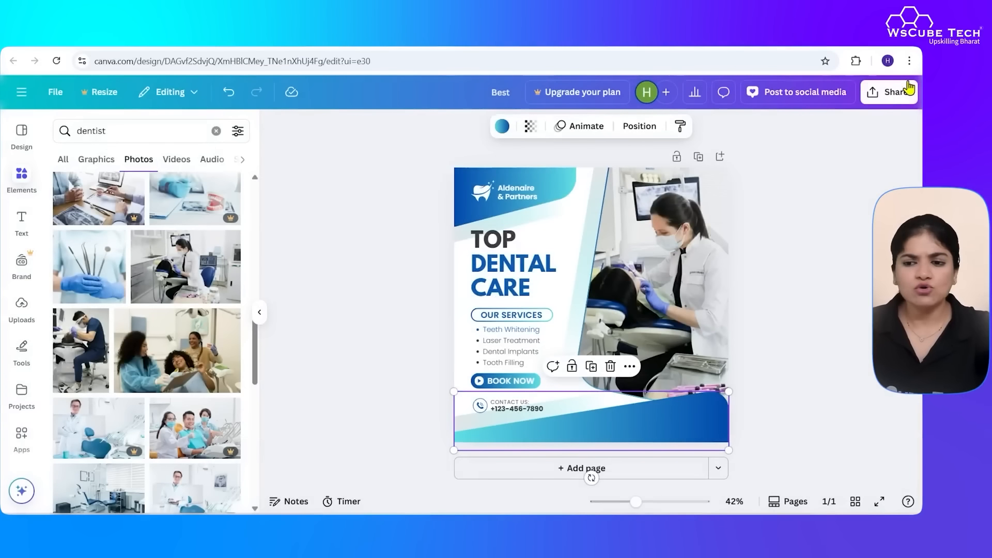
click(888, 92)
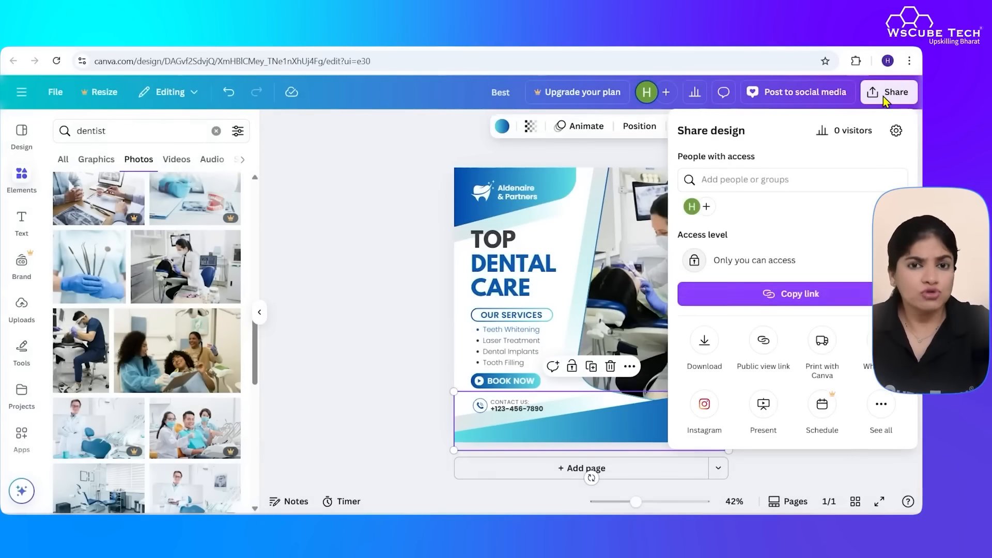
click(705, 345)
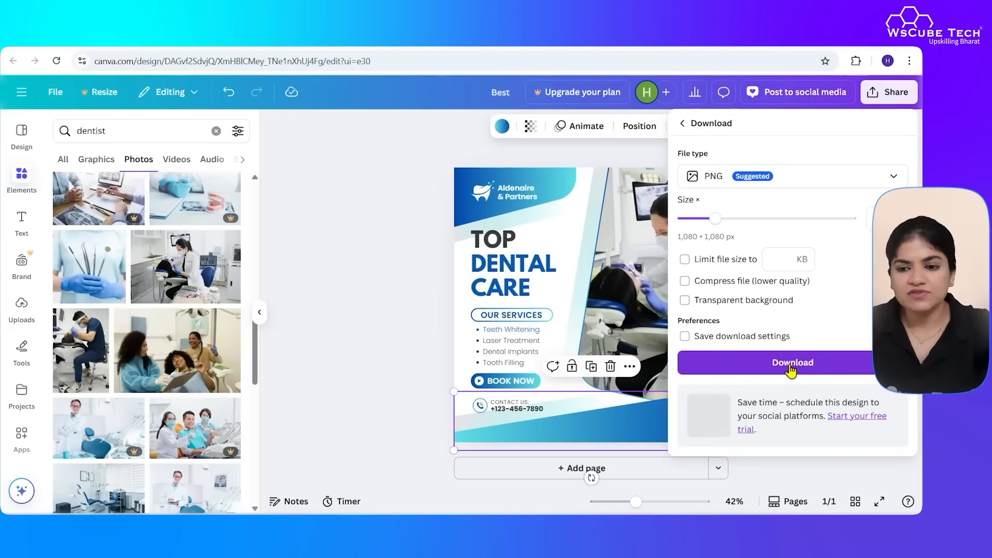
click(801, 177)
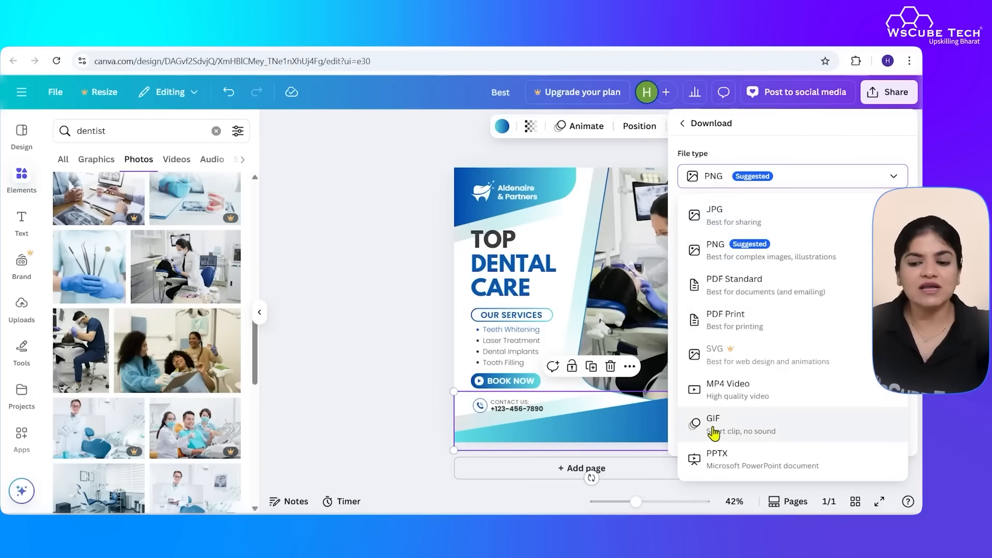
click(368, 296)
Download the design as a PNG at 1,080 × 1,080 px
click(884, 92)
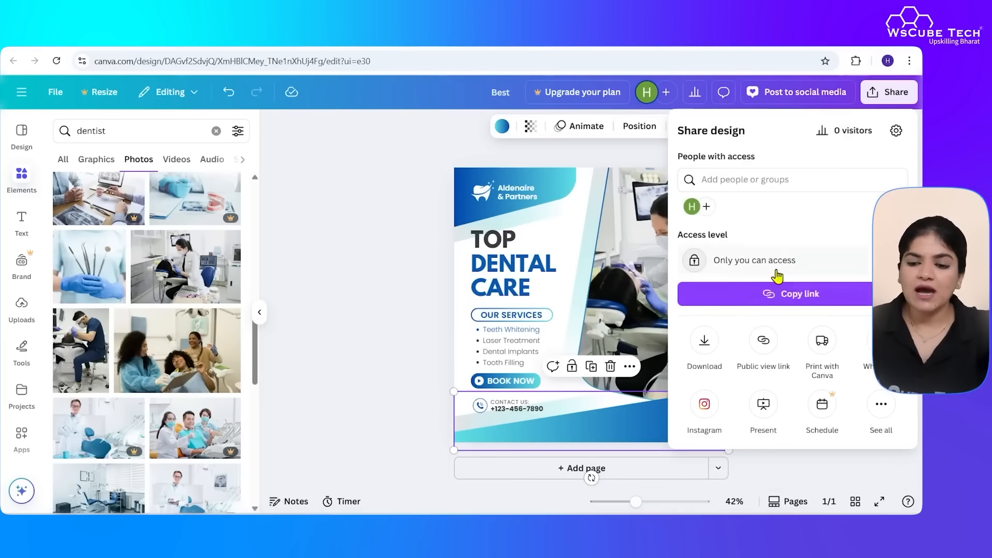
click(705, 337)
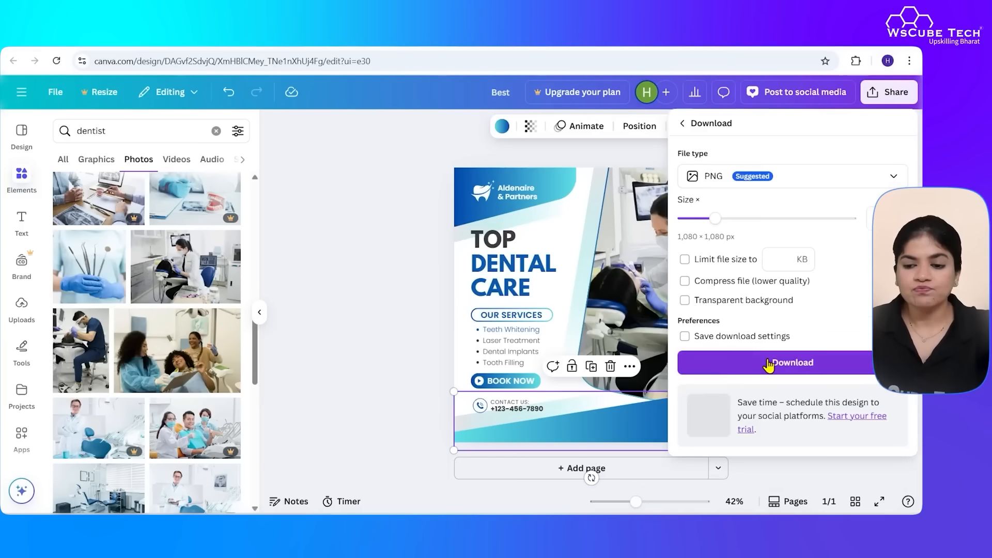
click(770, 362)
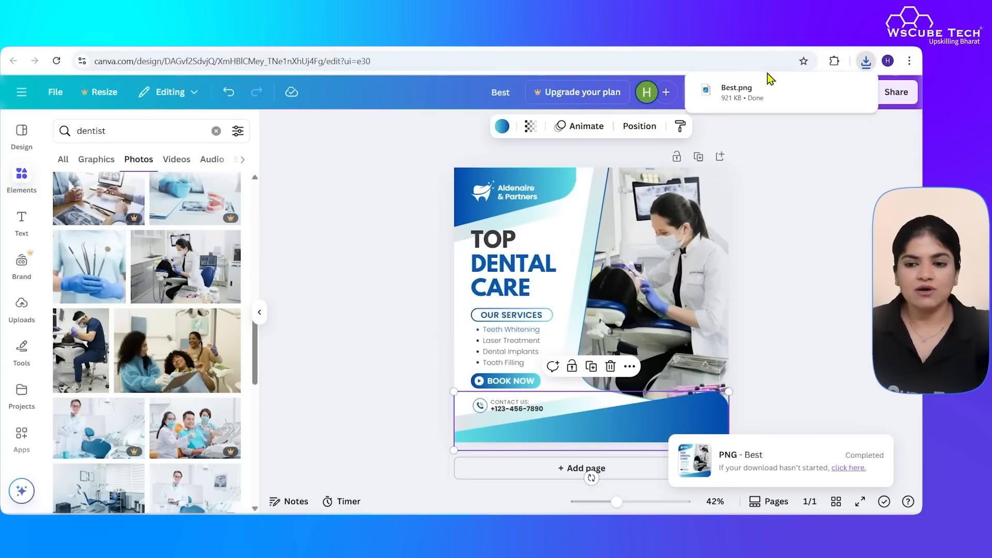
Open the downloaded Best.png in the image viewer, inspect the exported post and close it
click(760, 98)
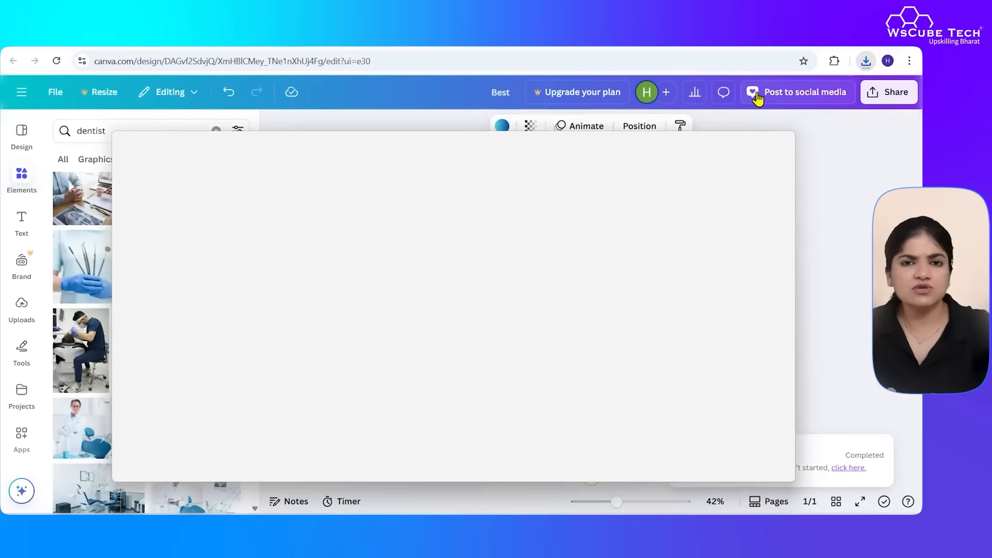
scroll(465, 273, up, 3)
scroll(465, 274, down, 5)
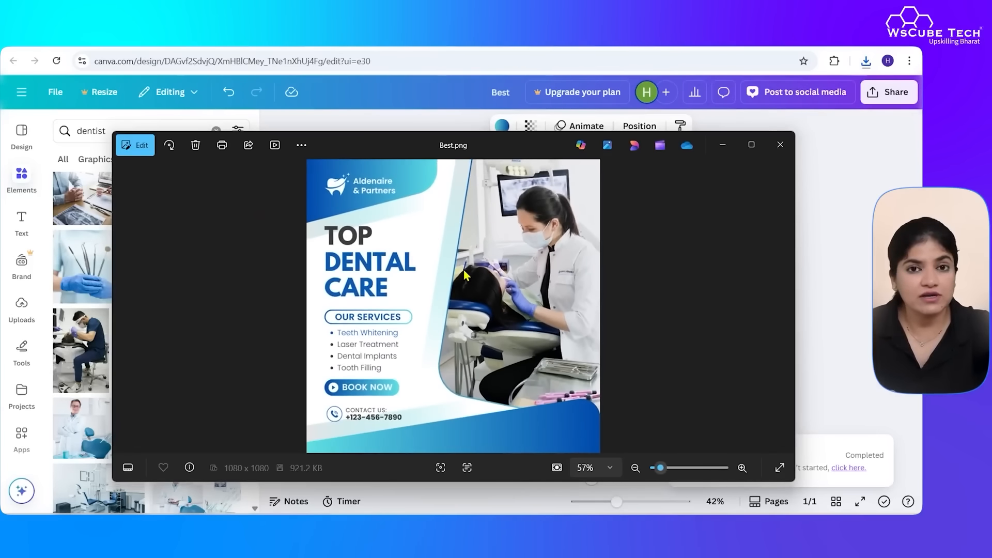
click(780, 144)
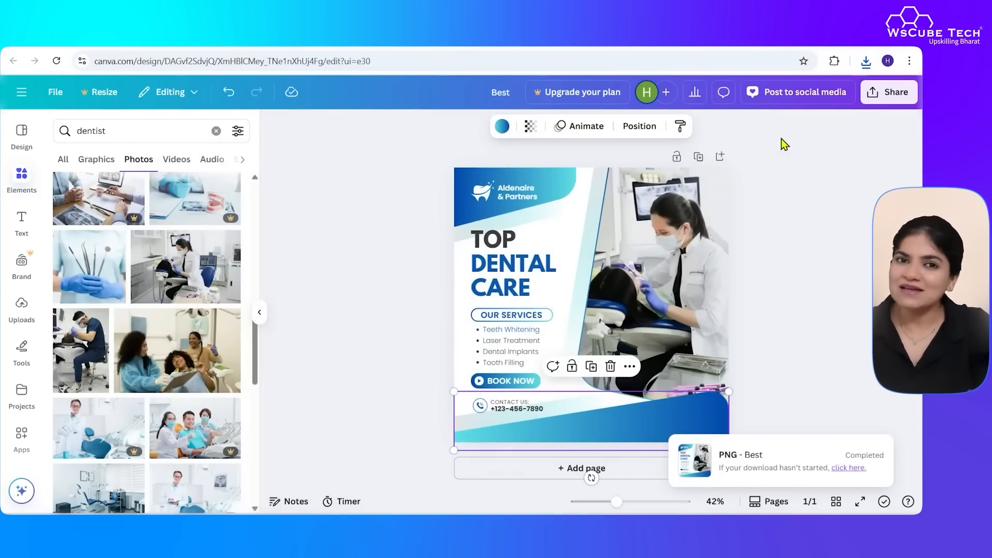
Clear the dentist search, return to the general template list and deselect the blue wave shape
click(217, 133)
click(23, 135)
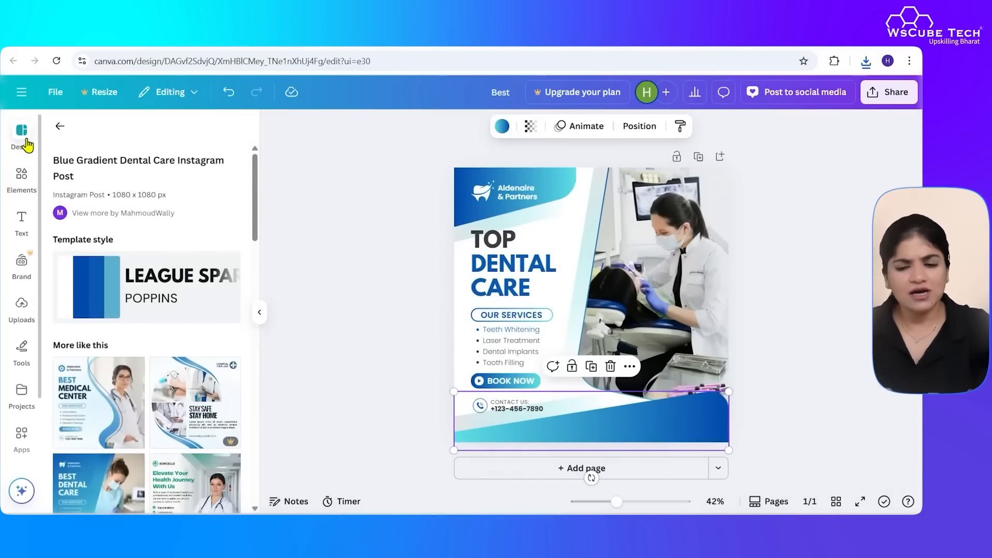
click(61, 124)
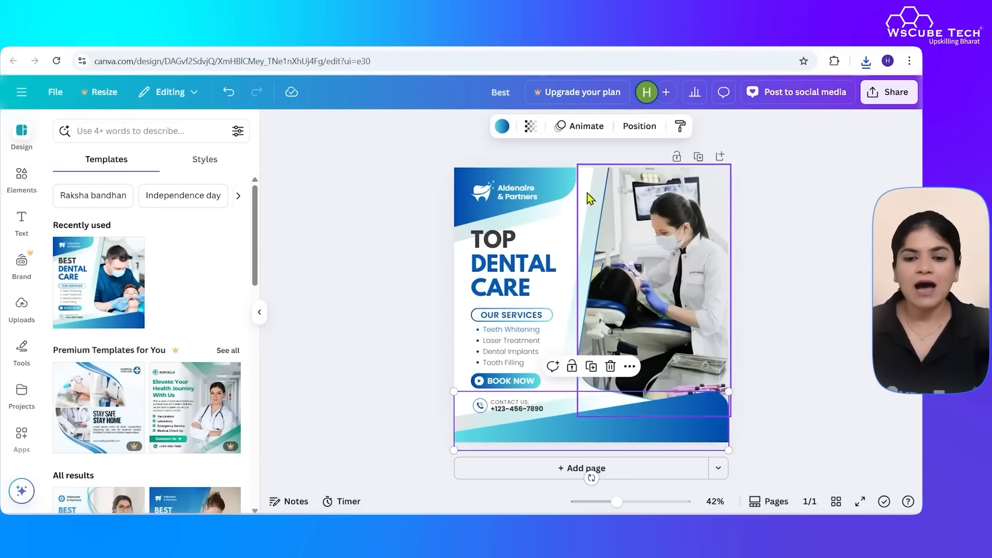
click(372, 309)
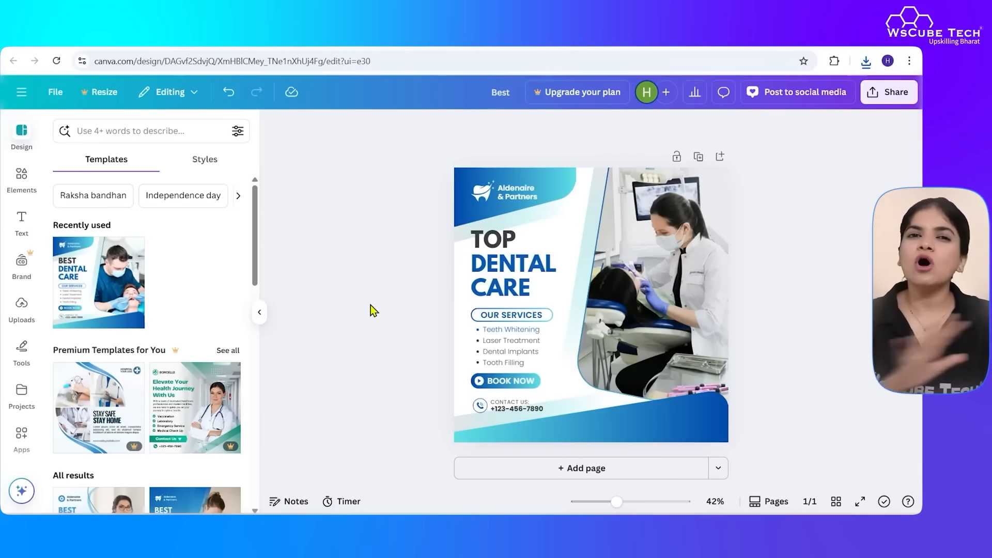
Add a blank second page below the dental care post
click(599, 477)
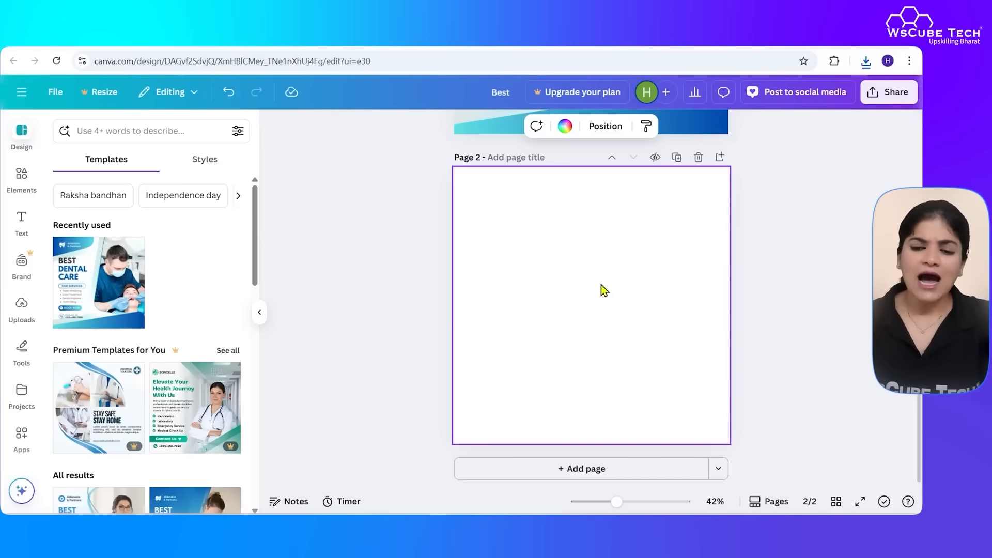
scroll(604, 274, up, 2)
scroll(627, 206, down, 2)
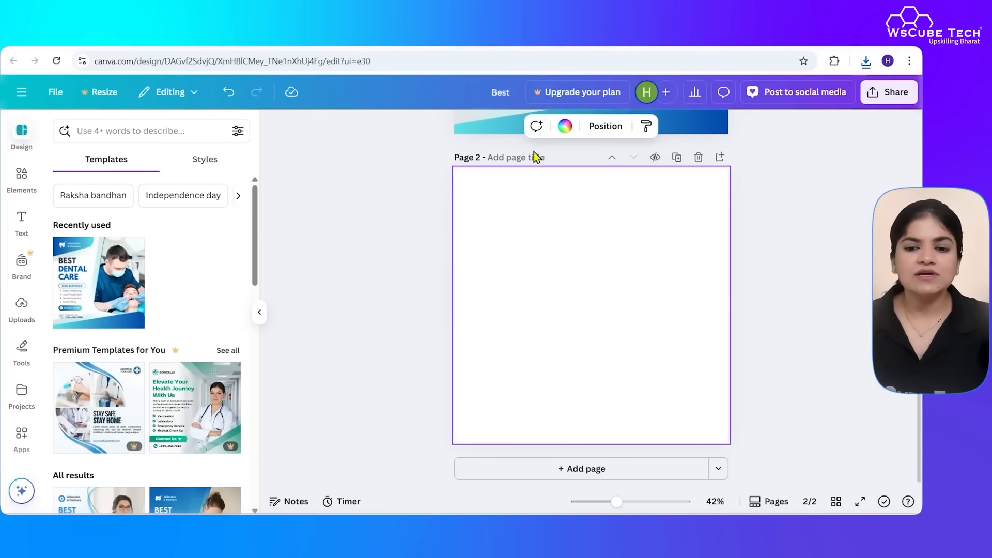
Examine the document, photo, solid, gradient and custom colour options for page 2's background
click(566, 129)
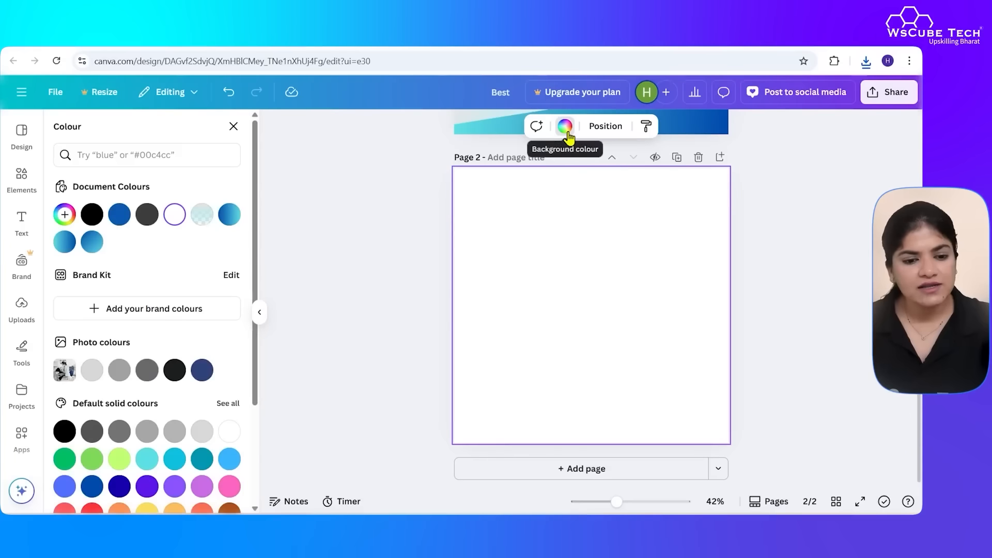
scroll(122, 370, down, 3)
scroll(199, 465, up, 3)
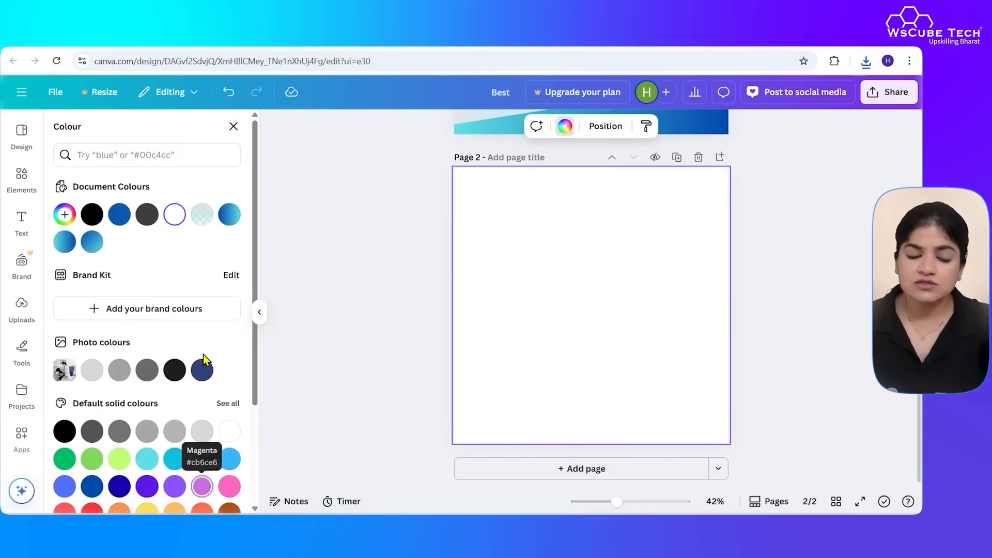
click(64, 215)
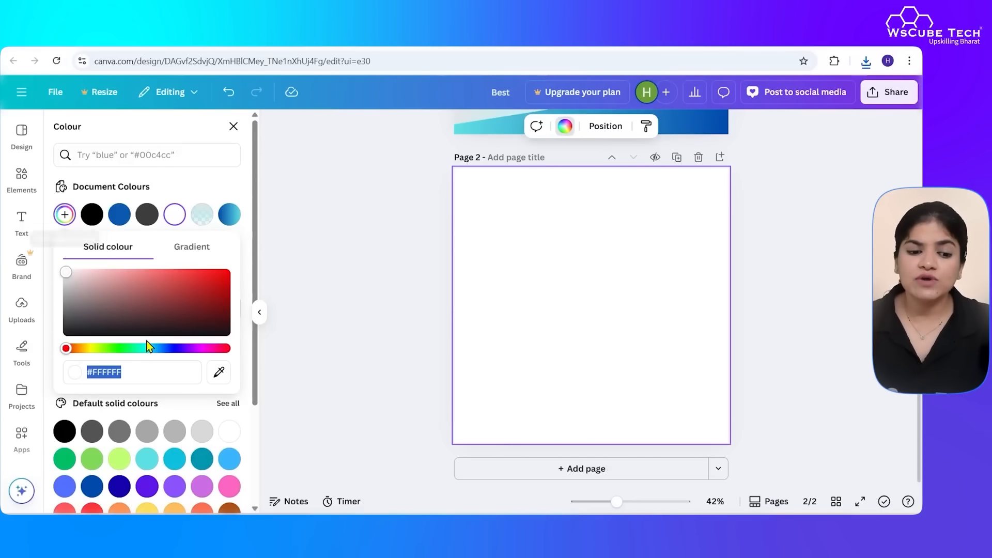
click(288, 501)
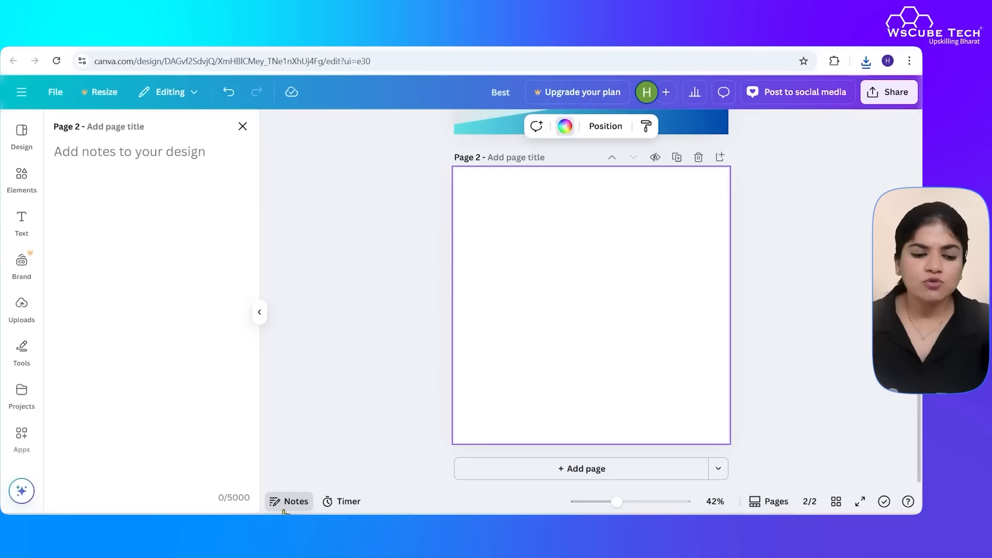
click(565, 126)
scroll(171, 329, down, 3)
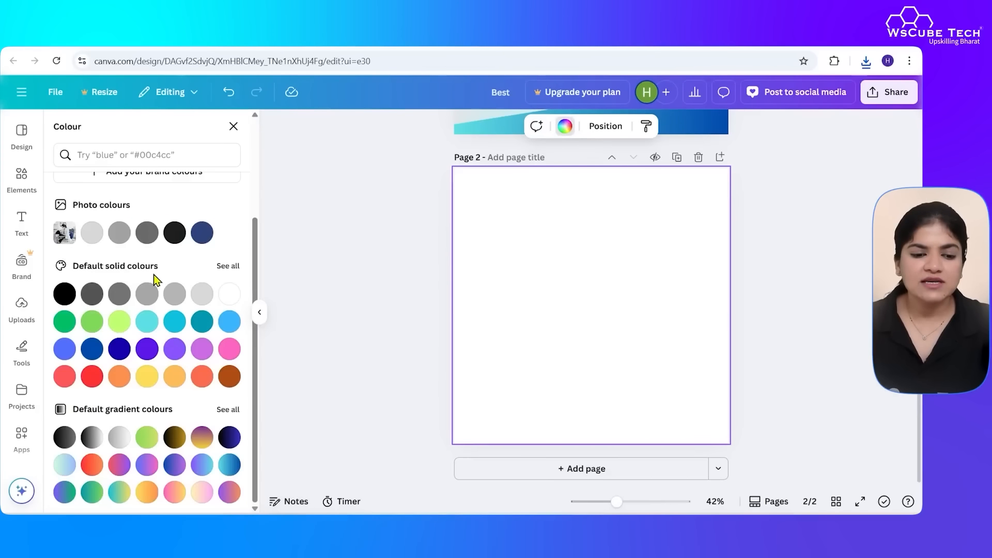
scroll(153, 274, up, 3)
Try the document's blue and pale teal gradients and the default black-to-gold gradient as page 2's background
click(92, 241)
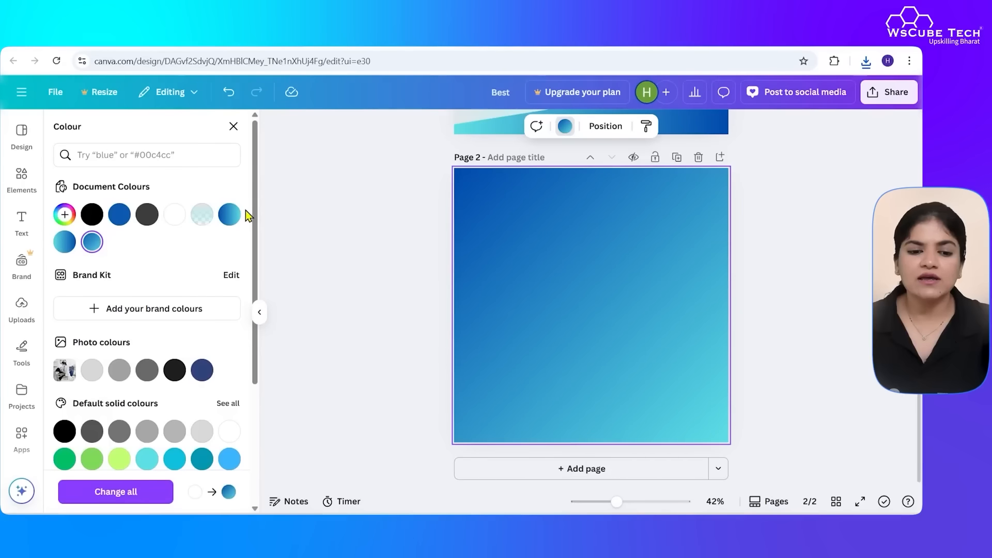
click(201, 214)
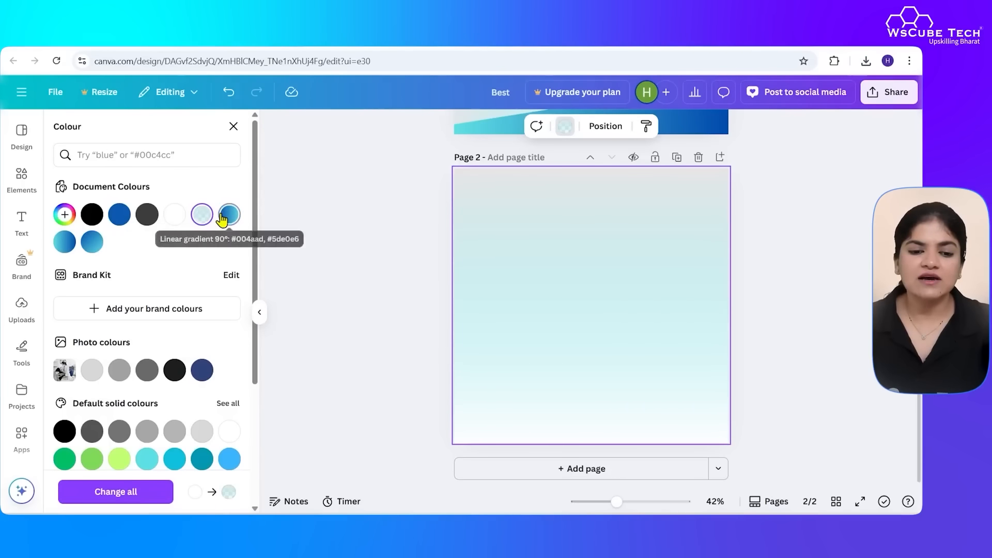
click(223, 216)
scroll(140, 420, down, 4)
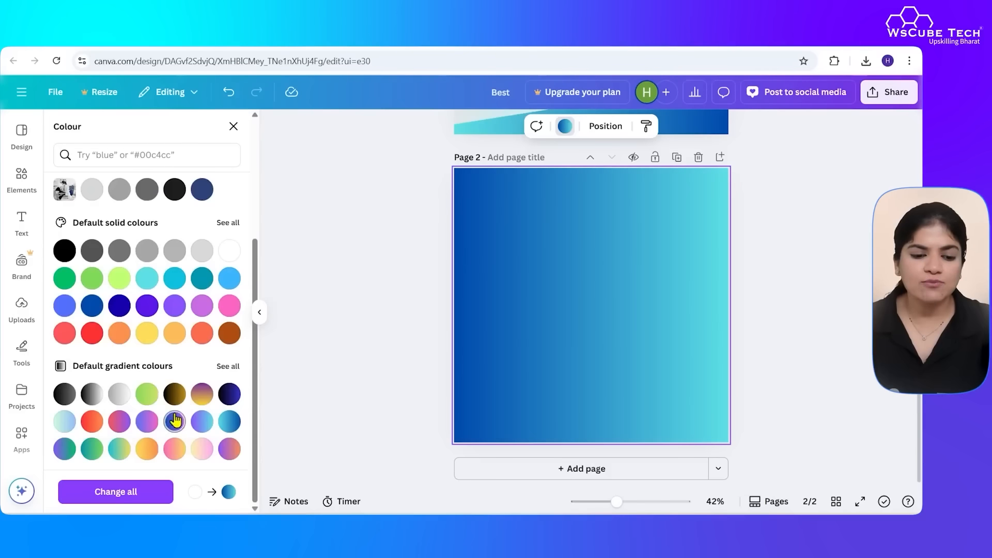
click(175, 393)
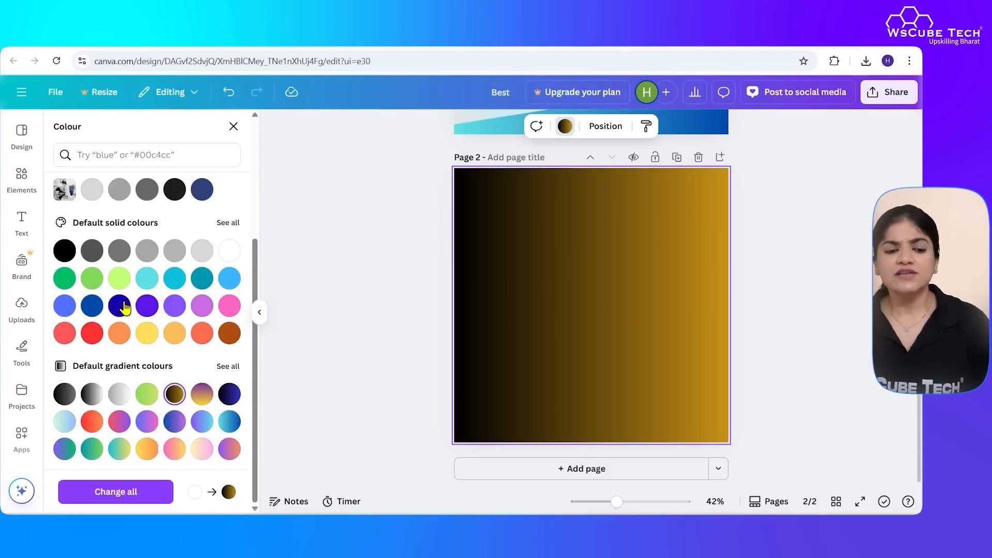
scroll(126, 309, up, 1)
click(146, 310)
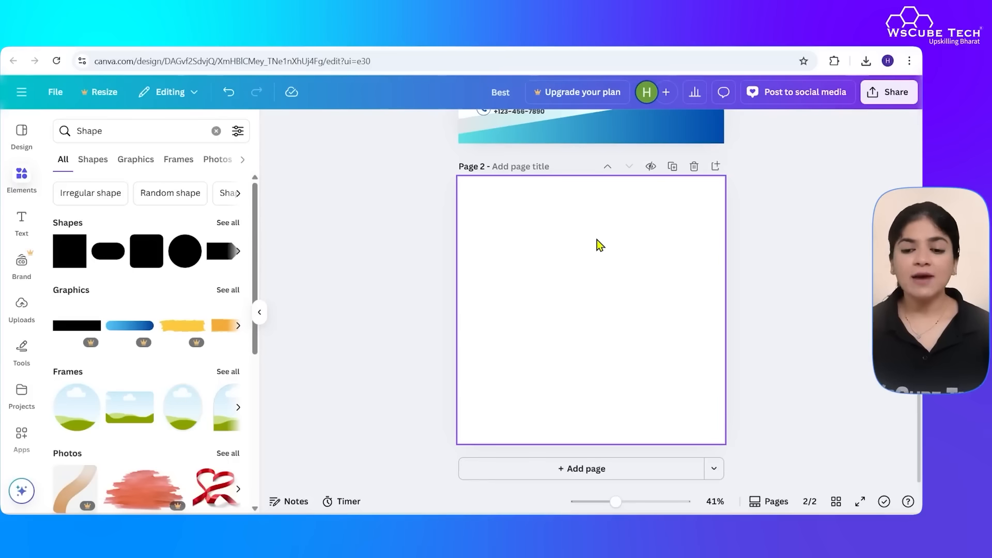
Add a square from the shapes collection to page 2 and rotate it slightly counterclockwise
click(553, 248)
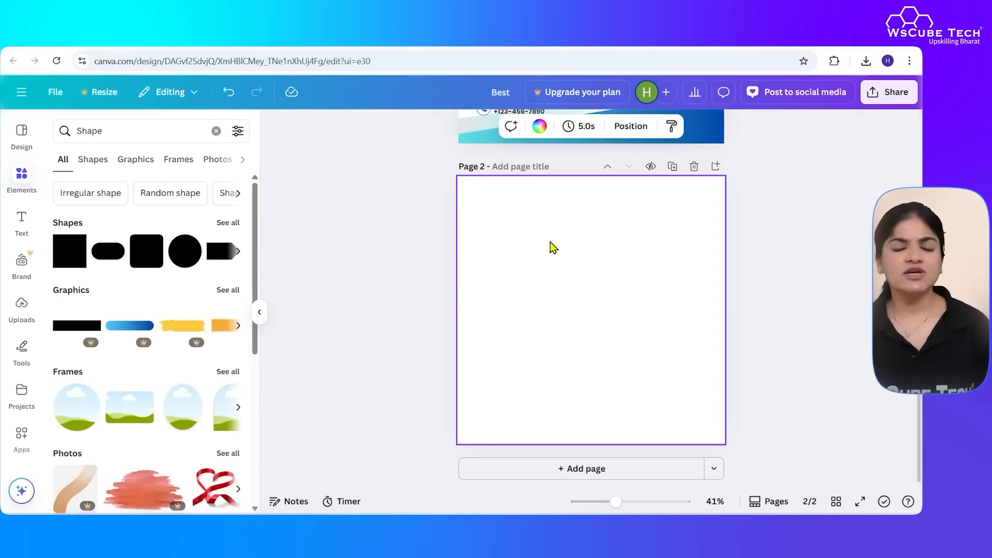
scroll(550, 248, up, 5)
scroll(620, 308, down, 5)
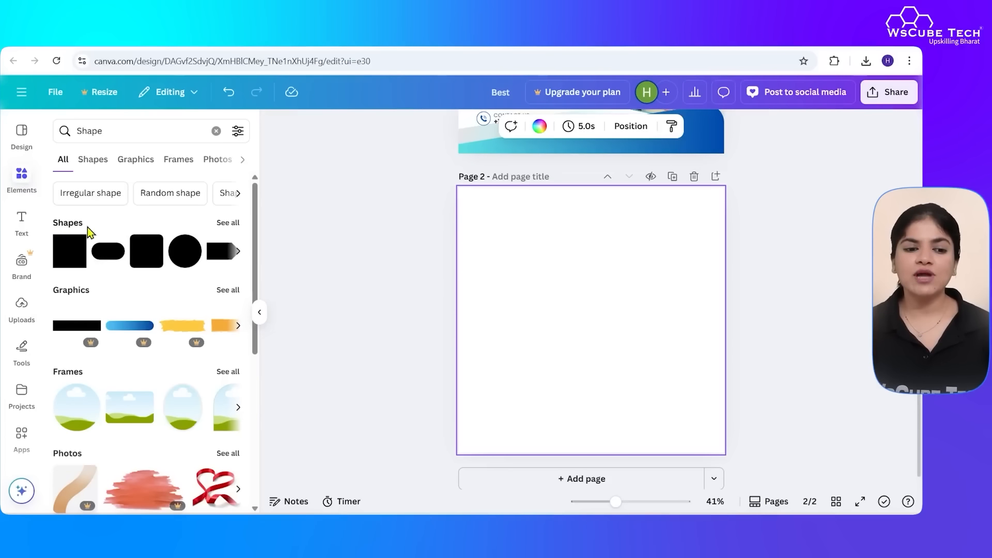
click(94, 162)
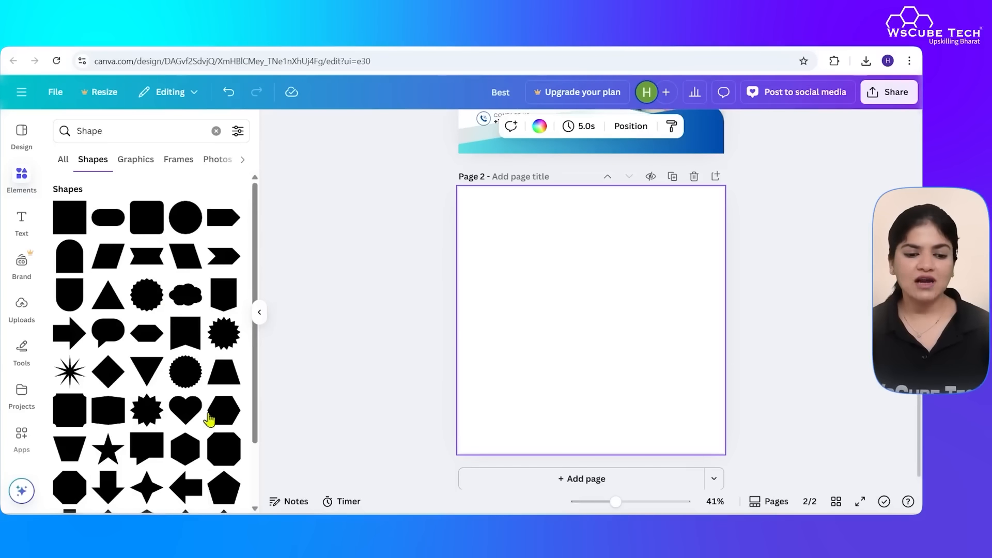
click(69, 227)
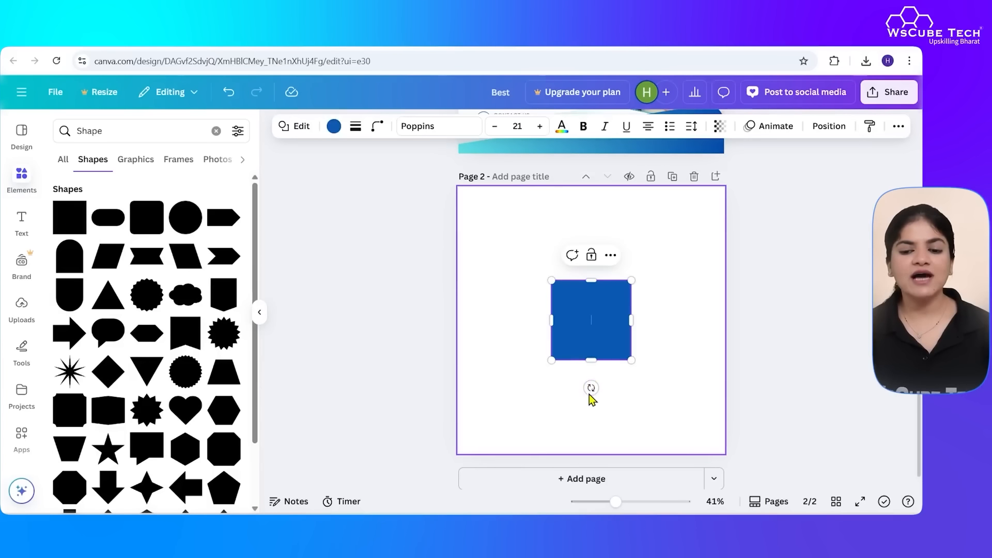
drag(591, 387, 618, 405)
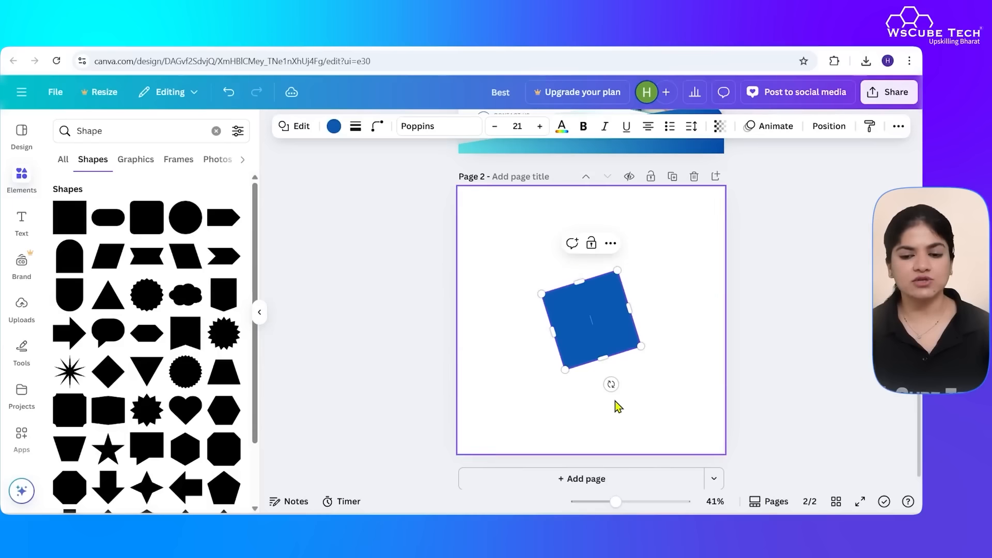
Enlarge the tilted blue square and position it so it forms a slanted blue band across page 2's upper-left corner
click(658, 392)
drag(594, 271, 650, 271)
drag(568, 243, 525, 177)
drag(434, 252, 390, 305)
drag(513, 281, 547, 164)
Duplicate the tilted blue square and place the copy so it covers only the lower-right corner of page 2
key(ctrl+d)
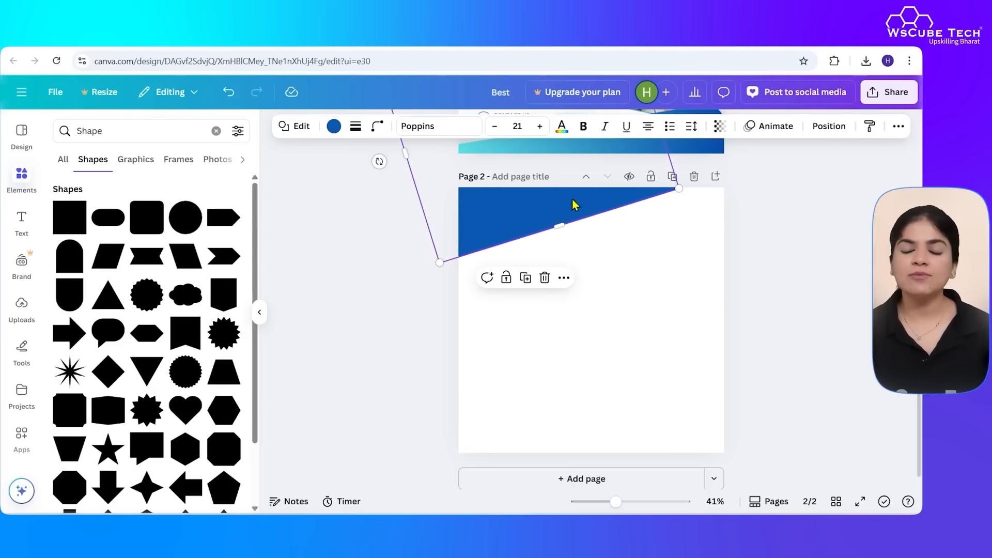
click(631, 290)
click(547, 227)
drag(546, 227, 615, 383)
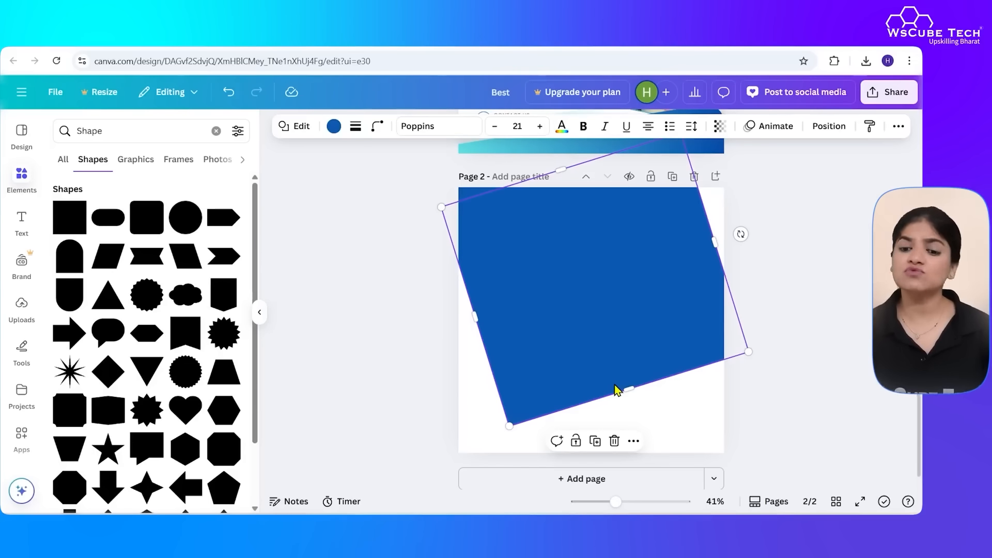
drag(600, 372, 662, 545)
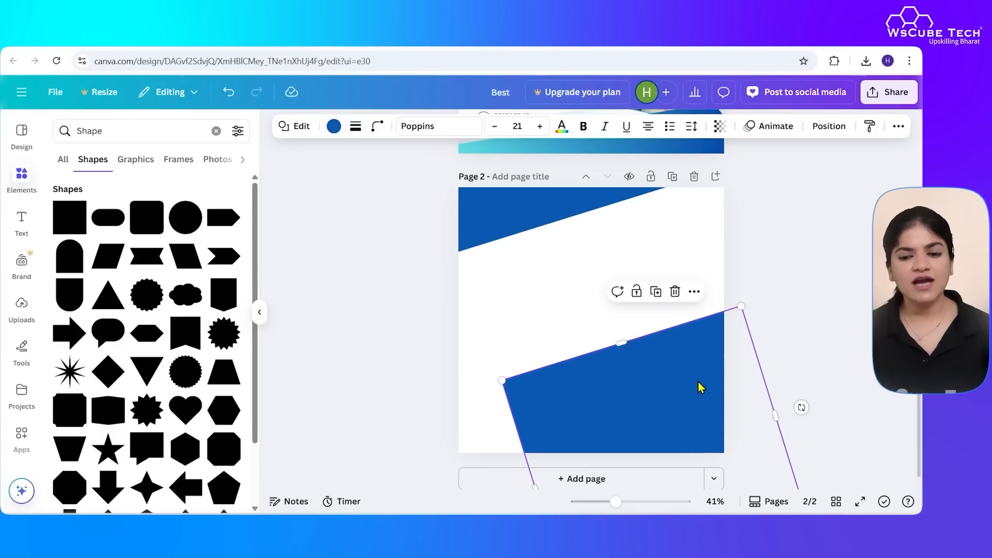
drag(664, 393, 645, 467)
click(773, 398)
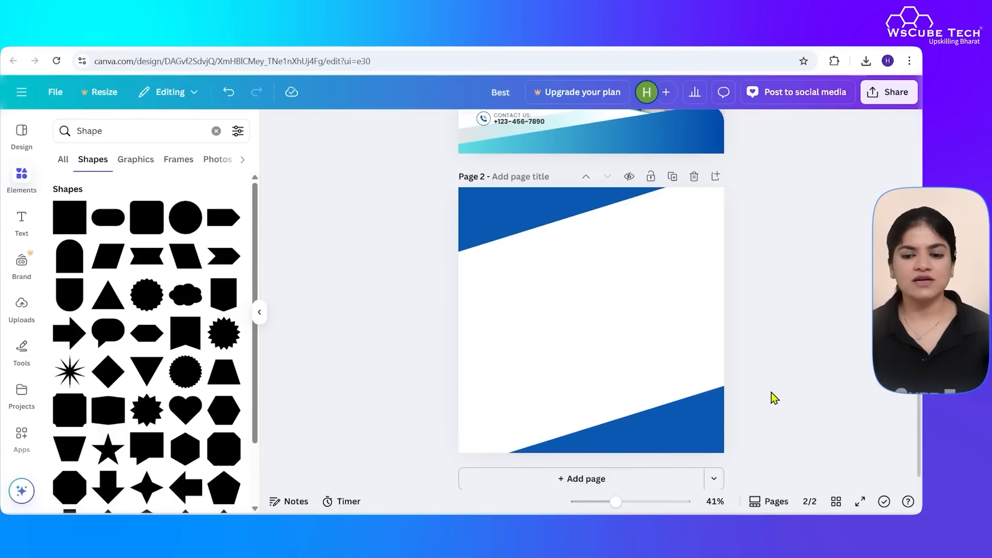
Add another square to page 2 and enlarge it around the centre to cover most of the page
click(75, 214)
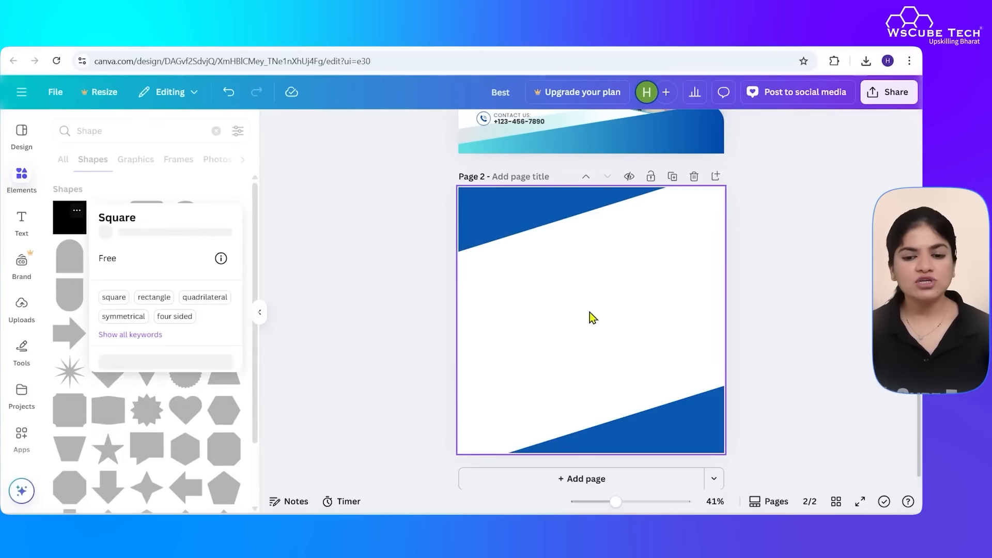
click(58, 227)
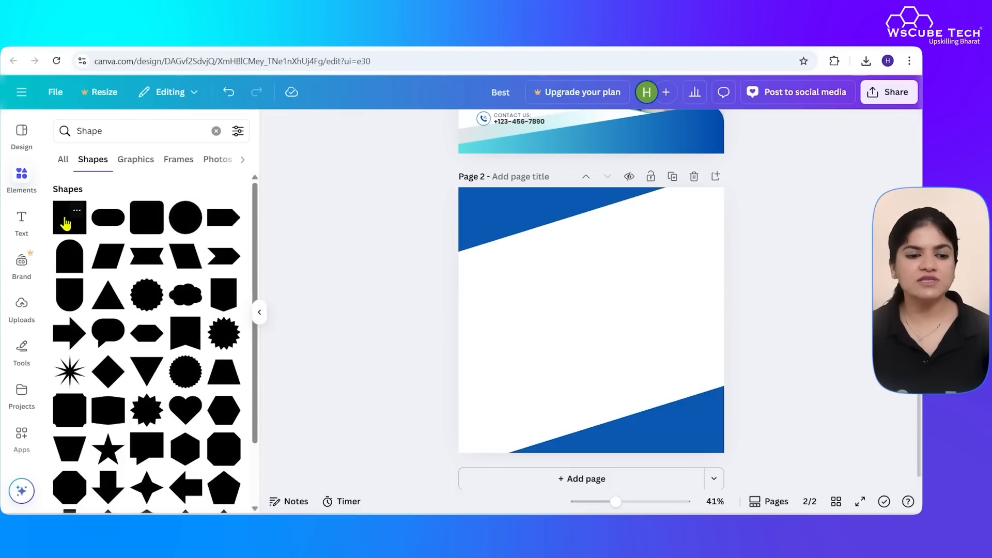
click(66, 223)
click(650, 337)
click(627, 328)
drag(627, 328, 694, 422)
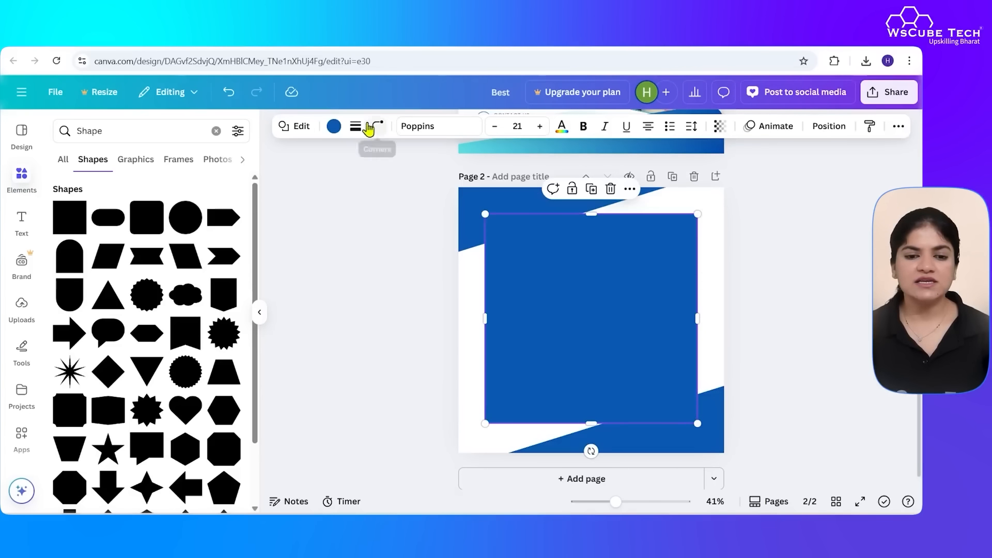
Remove the central square's fill and give it a solid stroke of increased weight
click(334, 126)
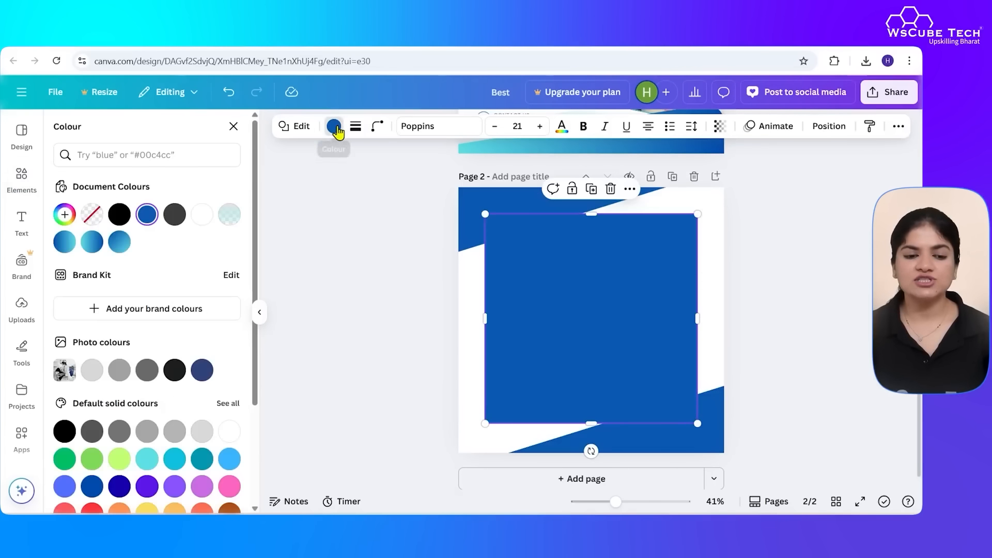
click(92, 215)
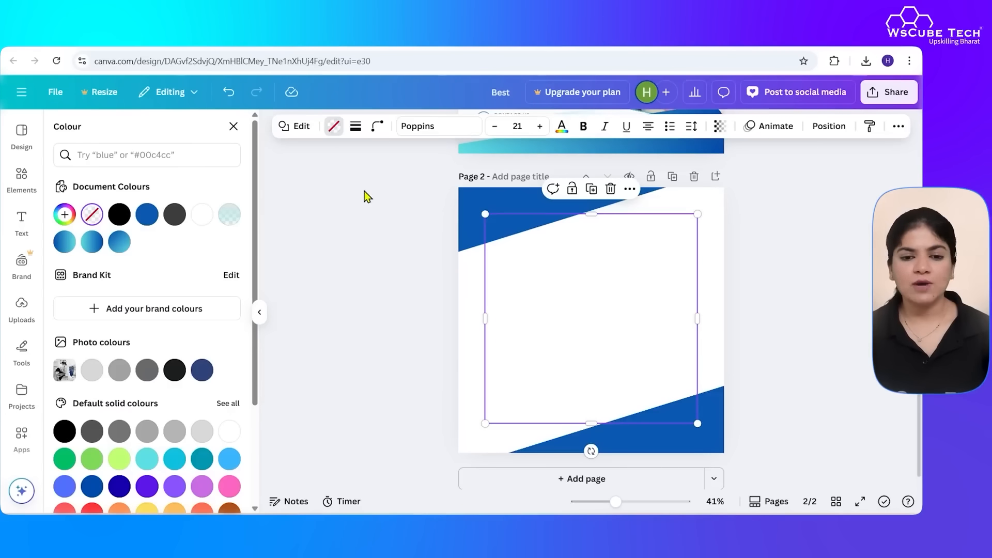
click(356, 129)
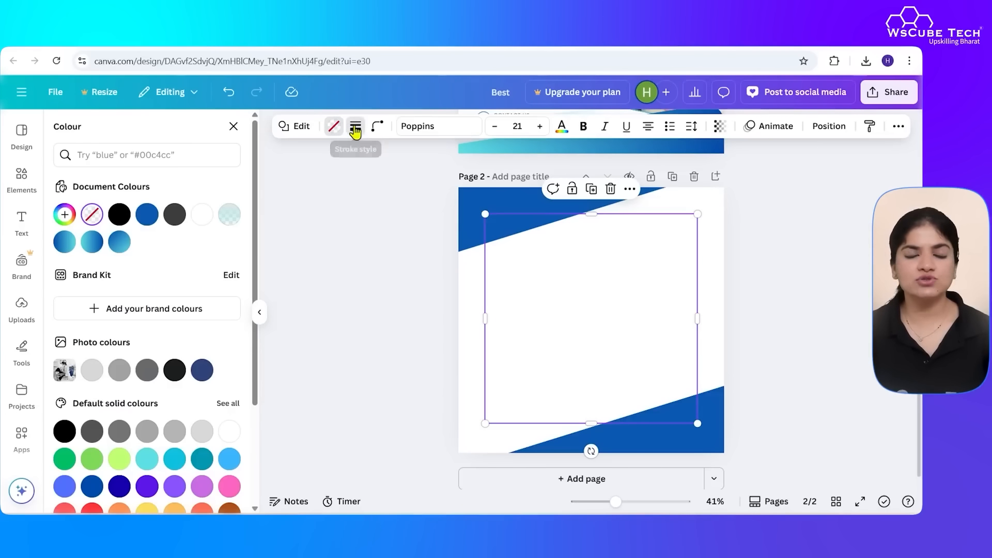
click(311, 162)
mouse_move(284, 209)
mouse_down()
mouse_move(311, 211)
mouse_move(302, 210)
mouse_up()
Change the central square's stroke colour to the default solid light turquoise
click(355, 134)
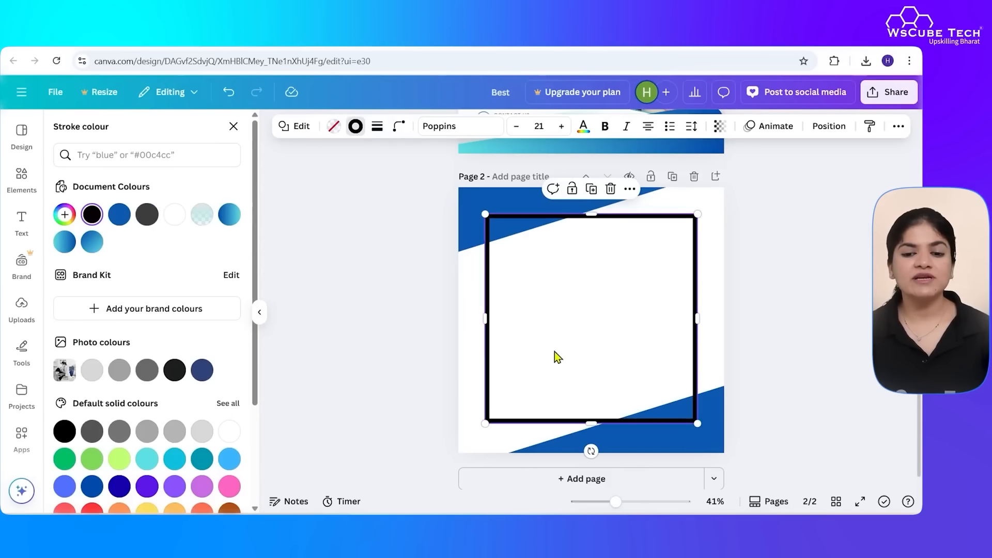
scroll(202, 457, down, 1)
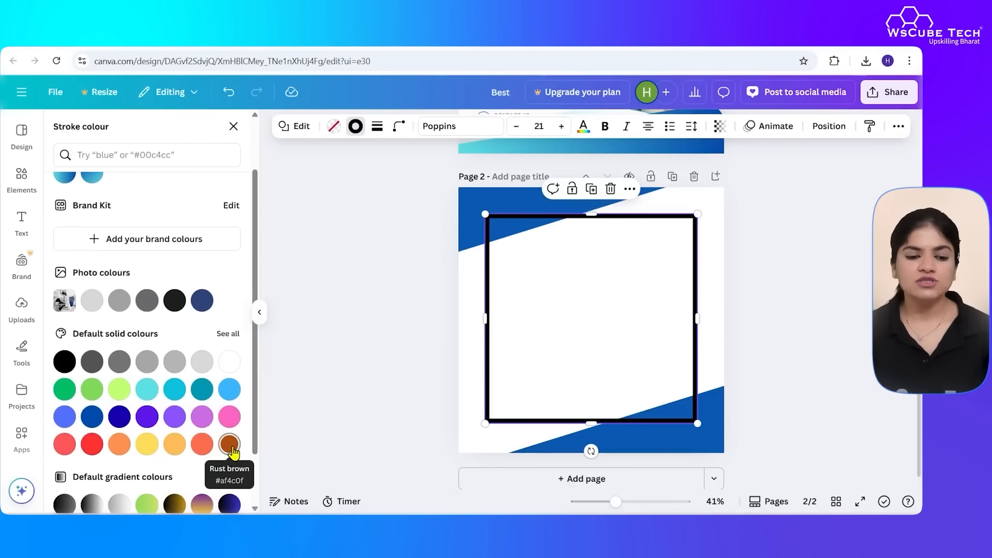
click(147, 389)
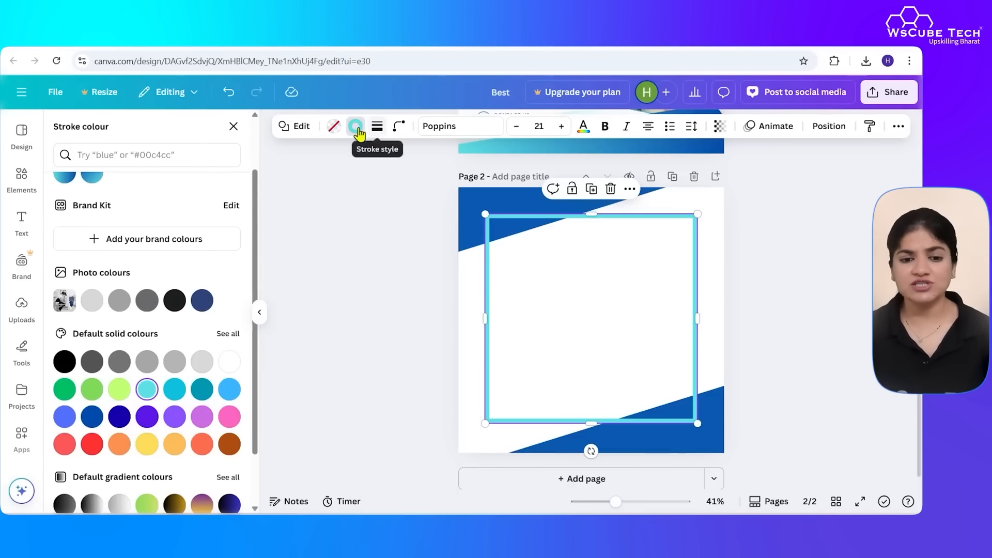
Try the document's diagonal blue-to-turquoise gradient as the central square's fill and restore no fill
click(334, 127)
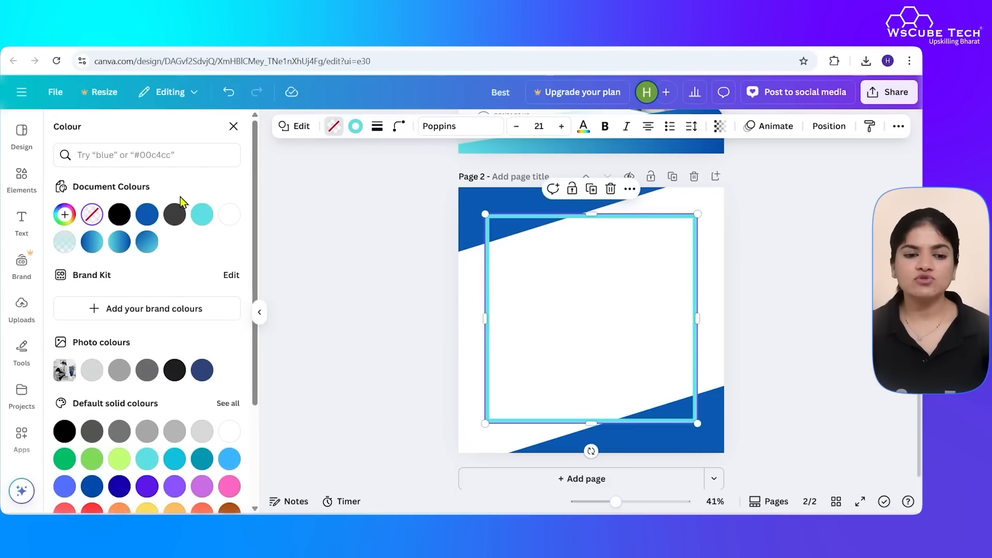
click(147, 242)
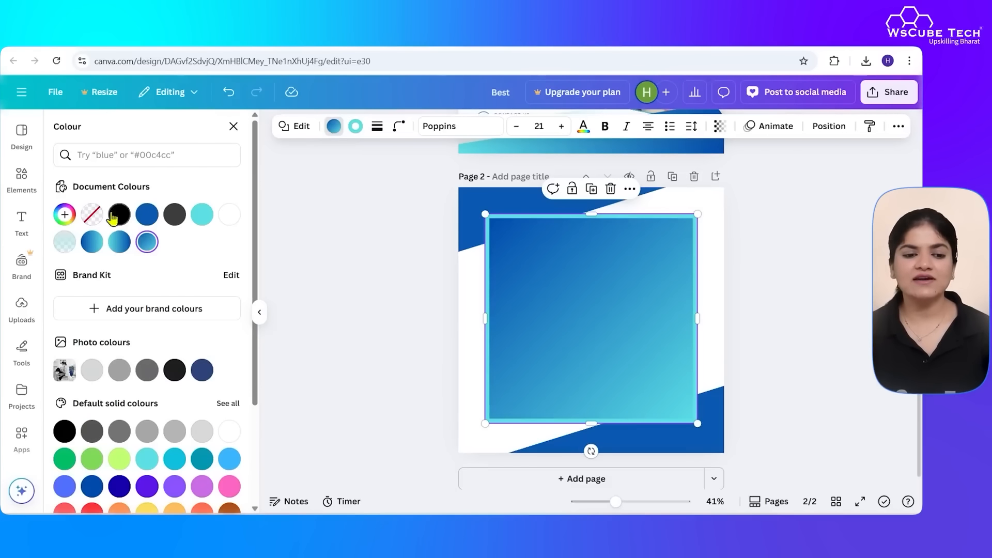
click(92, 215)
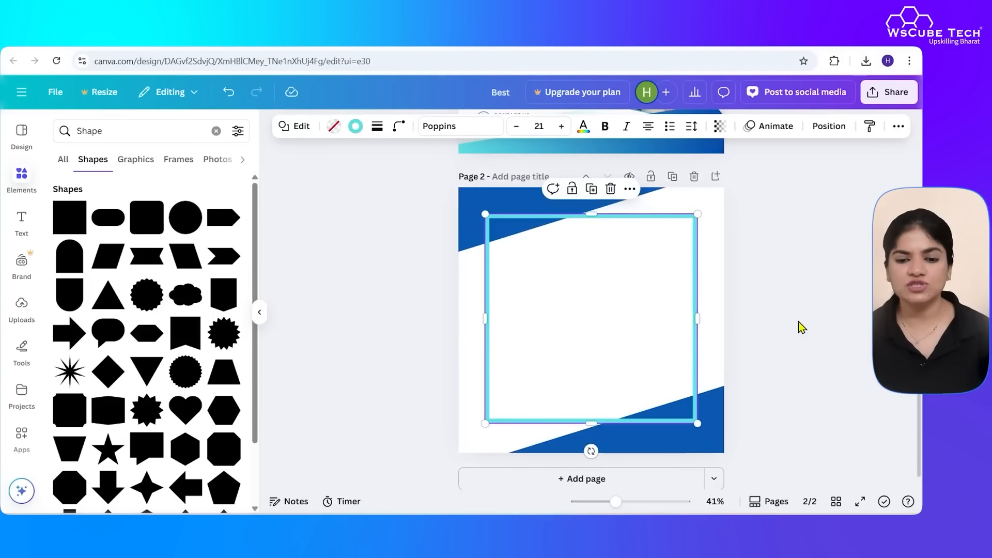
click(799, 321)
click(693, 317)
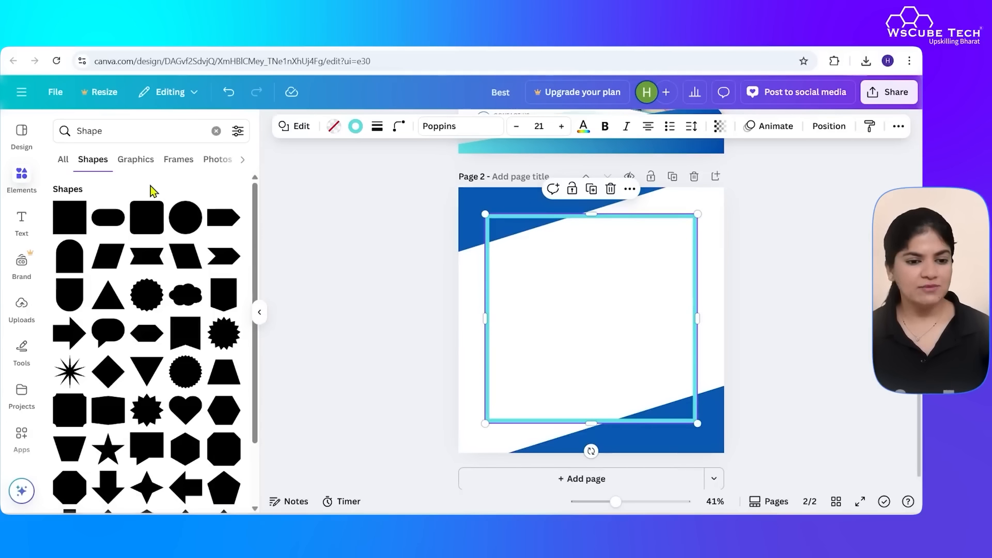
Browse the shape graphics and search the elements for "person on computer"
click(136, 168)
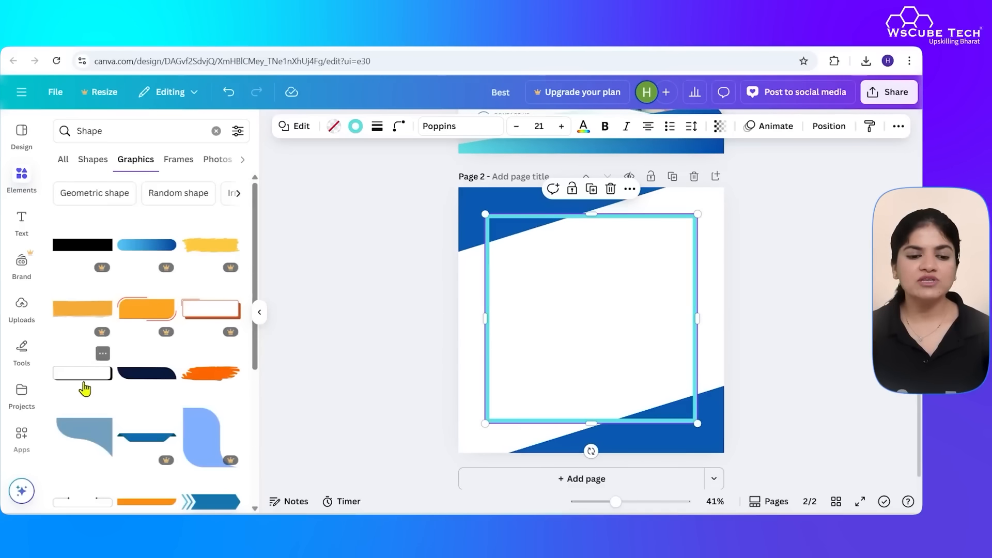
scroll(176, 400, down, 1)
scroll(174, 399, down, 3)
scroll(172, 398, up, 4)
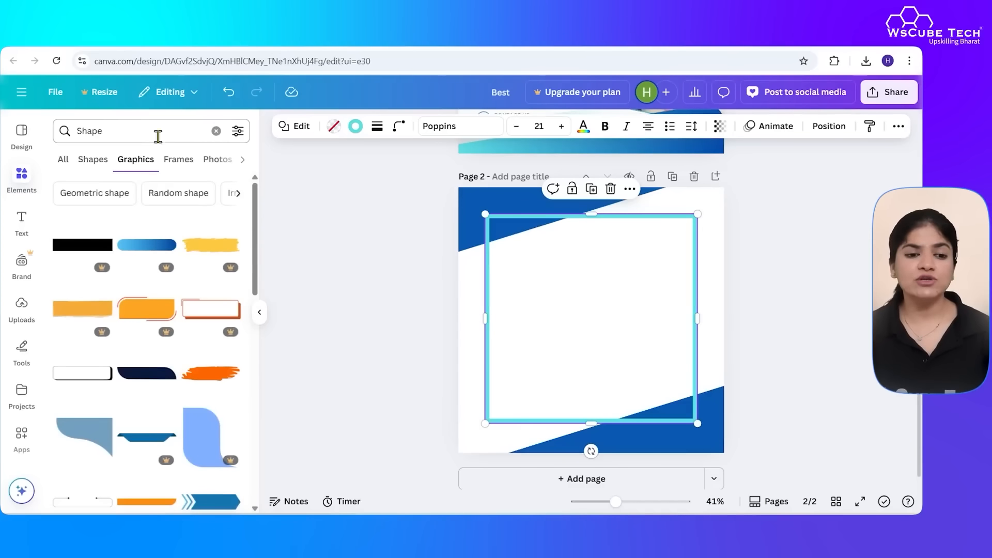
click(216, 132)
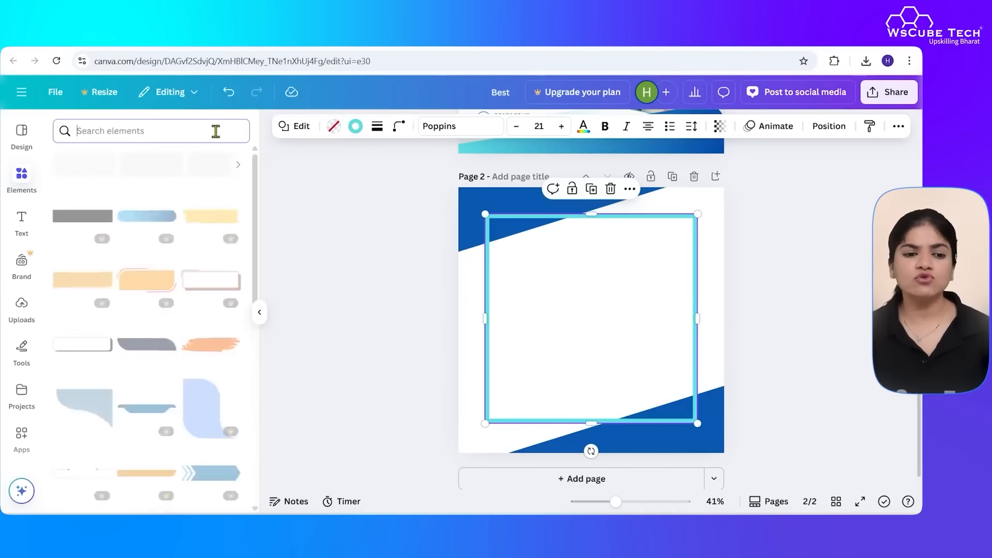
click(154, 129)
text(cop)
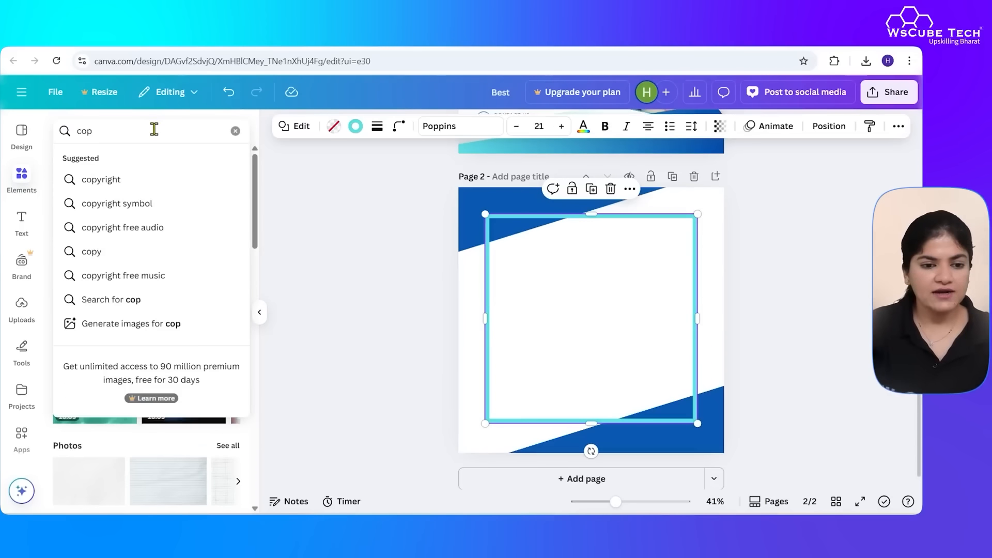
key(BackSpace)
text(mputer)
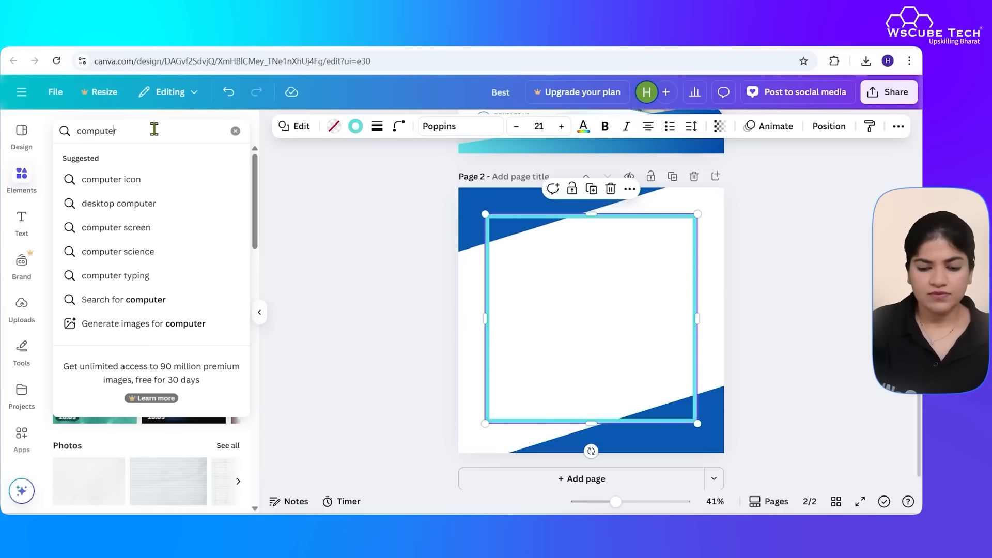
text(person o)
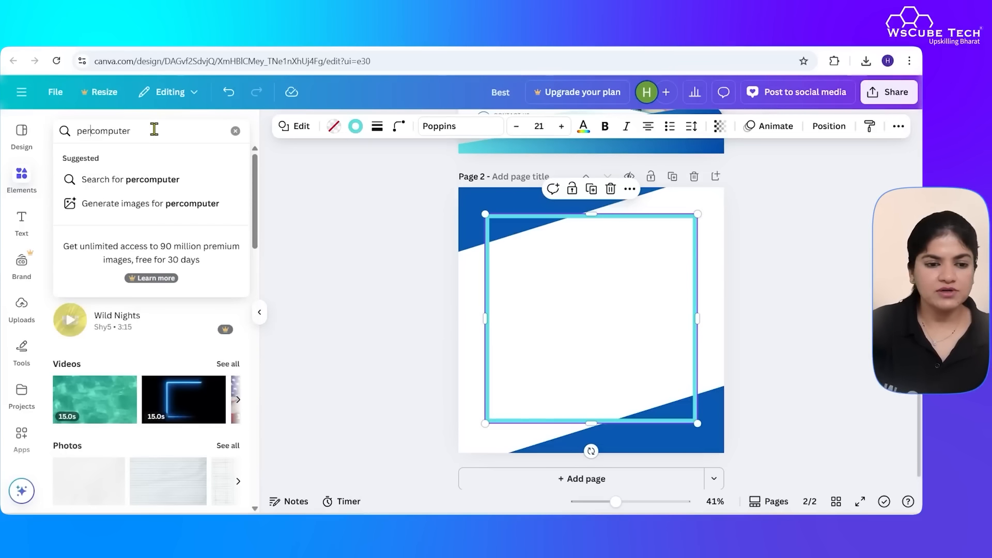
text(n)
key(Return)
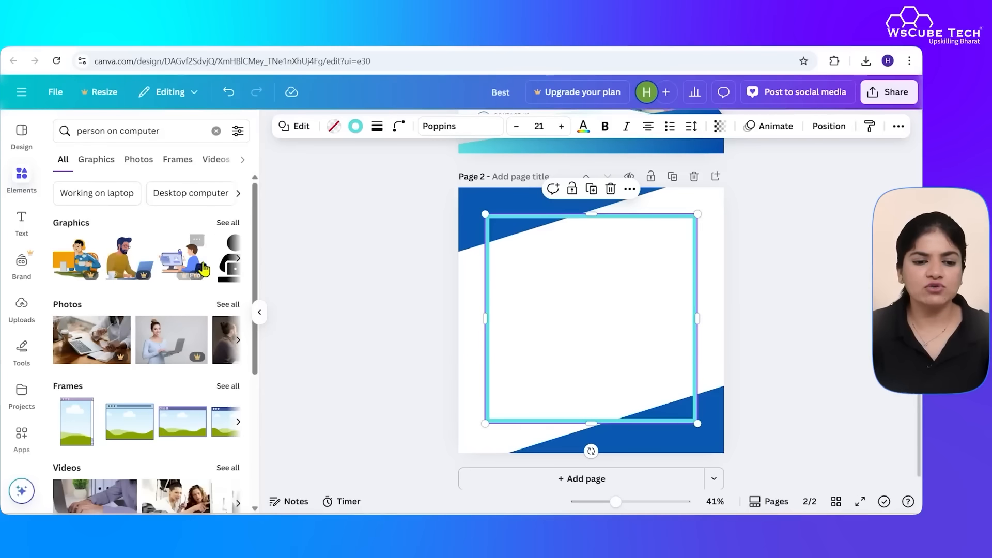
Add the close-up photo of hands typing on a dark laptop, crop its sides and centre it inside the turquoise border
click(227, 304)
scroll(229, 304, down, 3)
scroll(131, 377, down, 1)
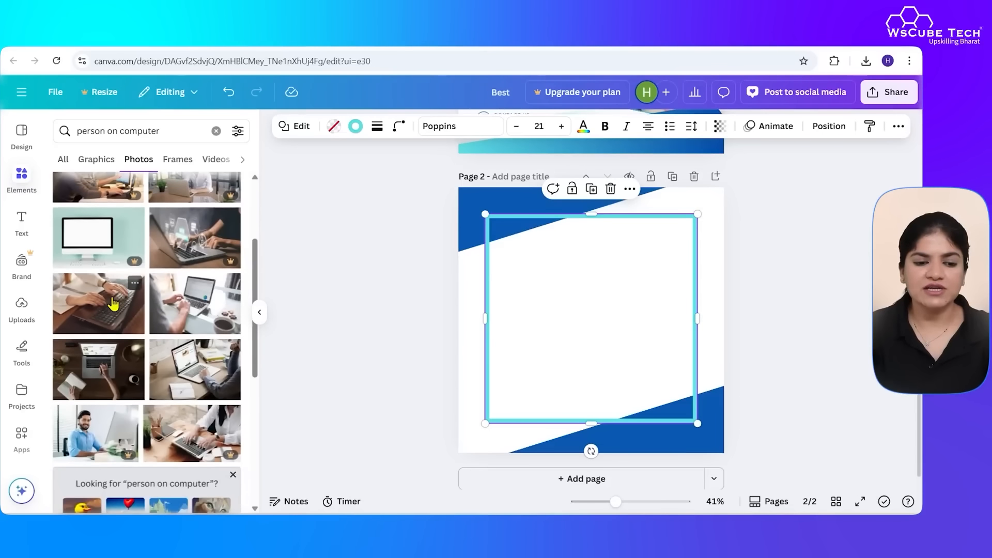
click(113, 304)
drag(694, 316, 671, 320)
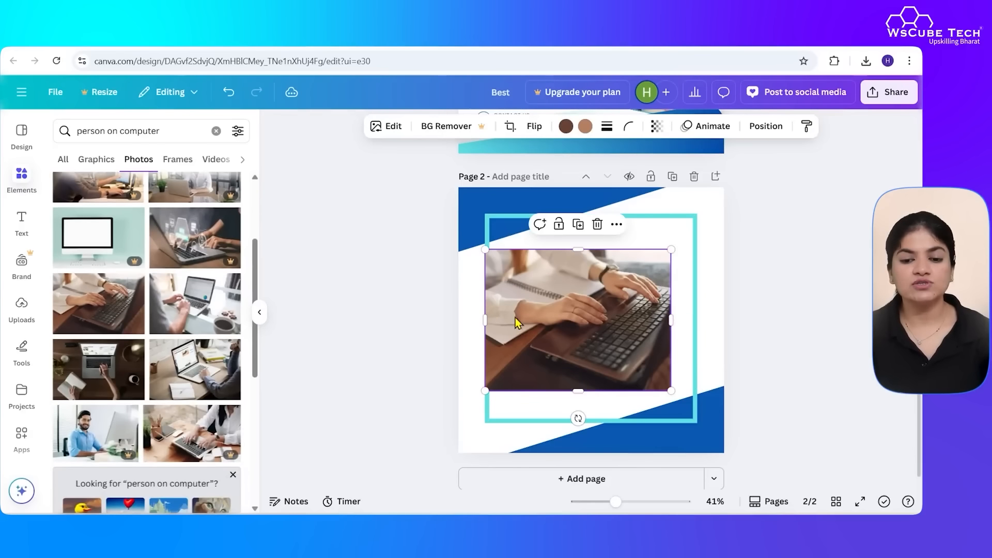
drag(482, 319, 519, 320)
drag(611, 341, 601, 337)
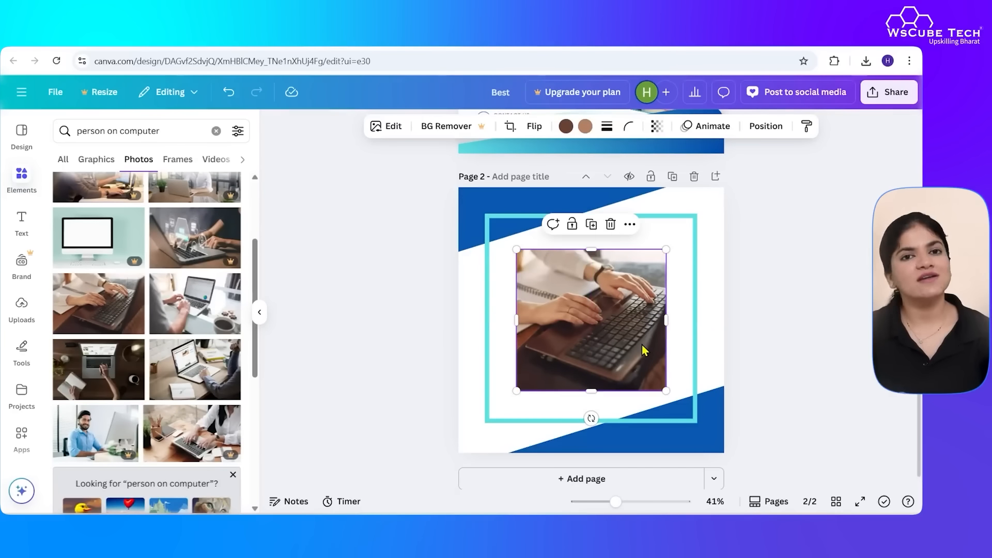
Add the laptop-shaped frame to the middle of page 2 and delete the typing photo behind it
click(188, 161)
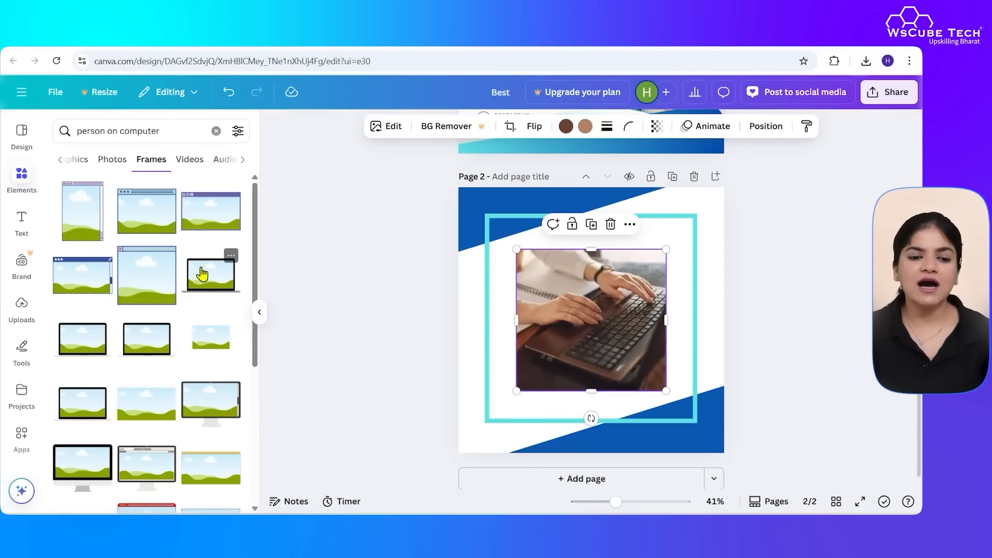
drag(202, 275, 606, 304)
click(621, 286)
key(Delete)
click(588, 390)
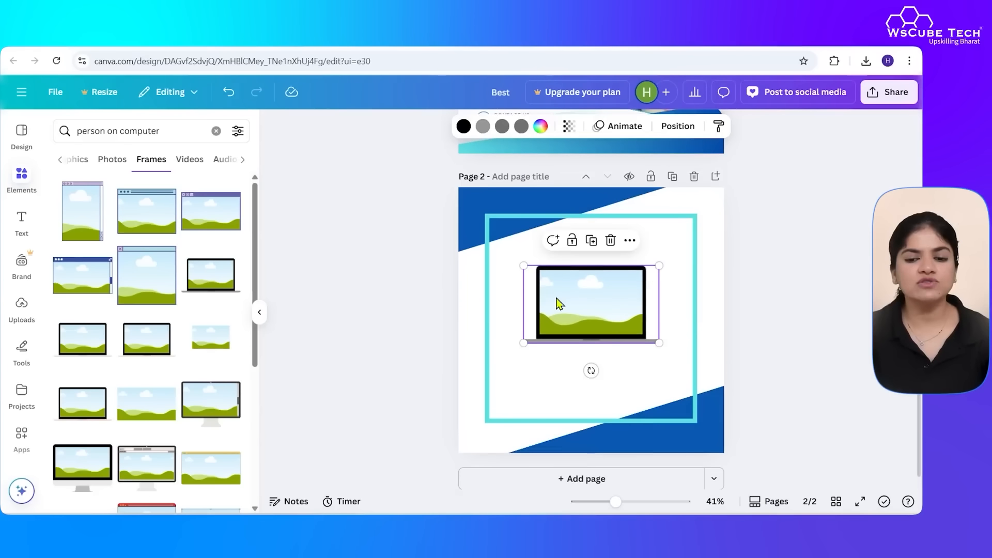
click(609, 366)
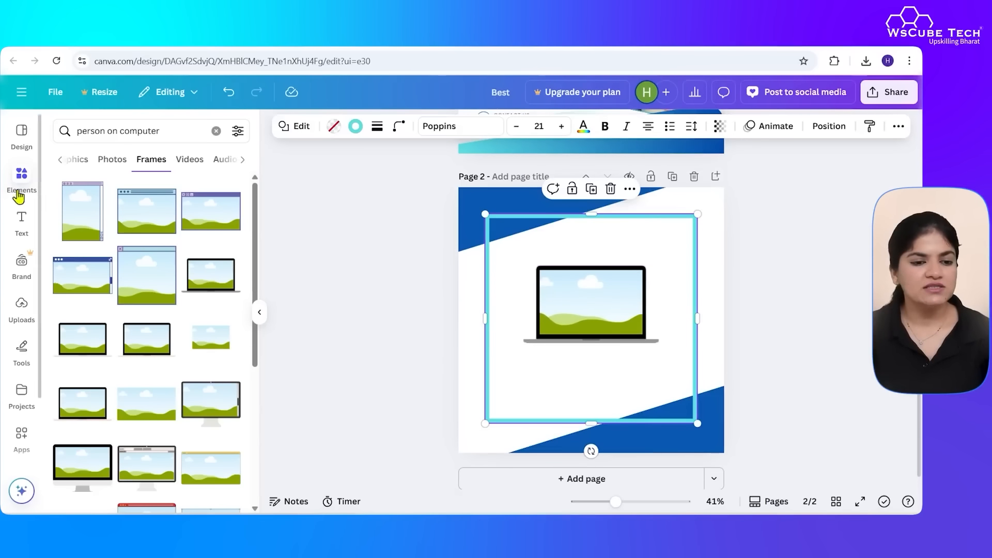
Fill the laptop frame's screen with the photo of hands typing on a dark laptop
click(112, 161)
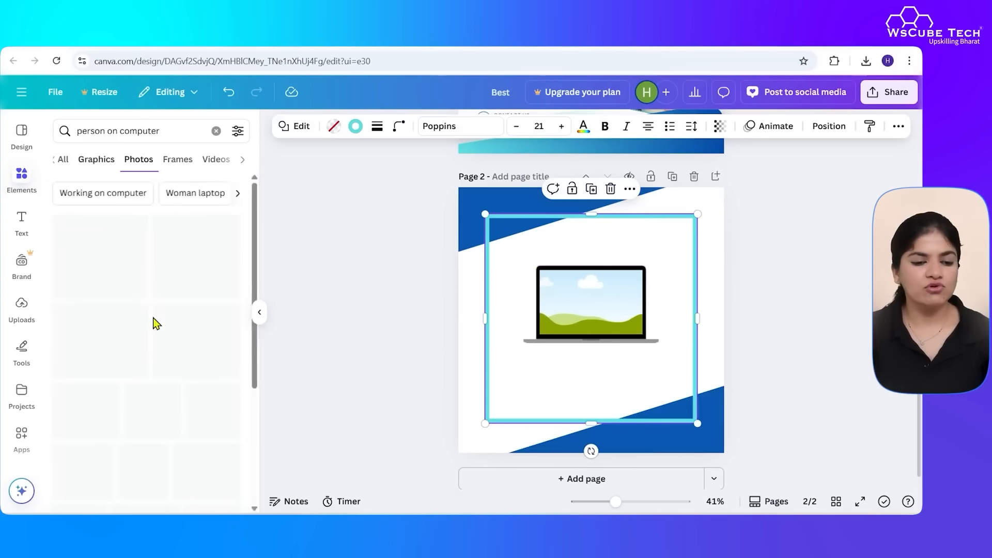
scroll(98, 330, down, 5)
drag(98, 334, 561, 310)
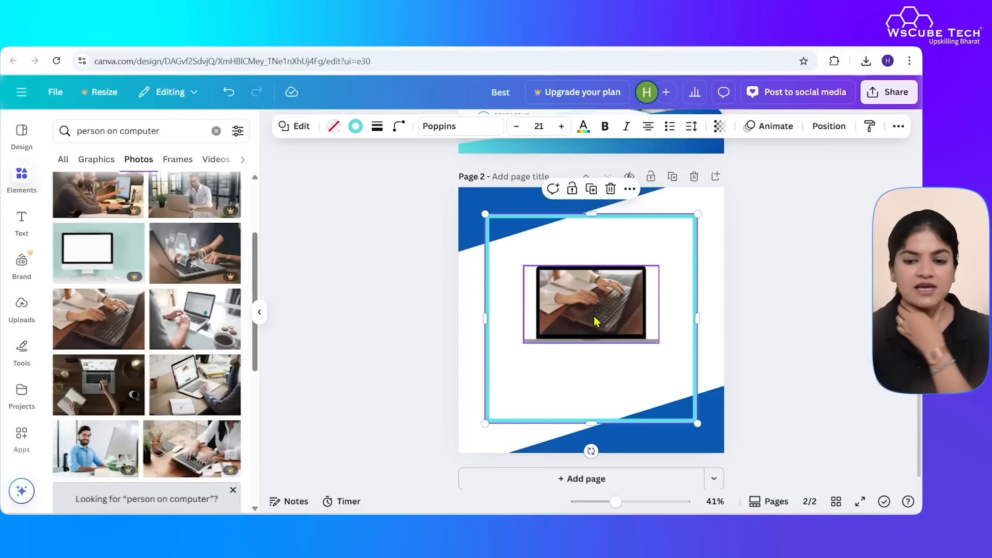
Clear the element search and delete the typing photo and its laptop frame from page 2
click(220, 161)
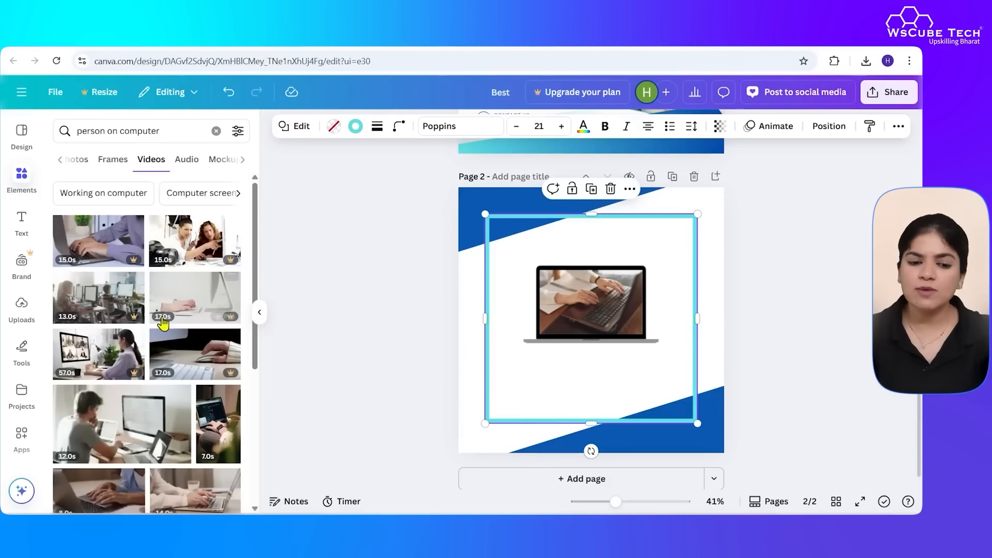
click(216, 130)
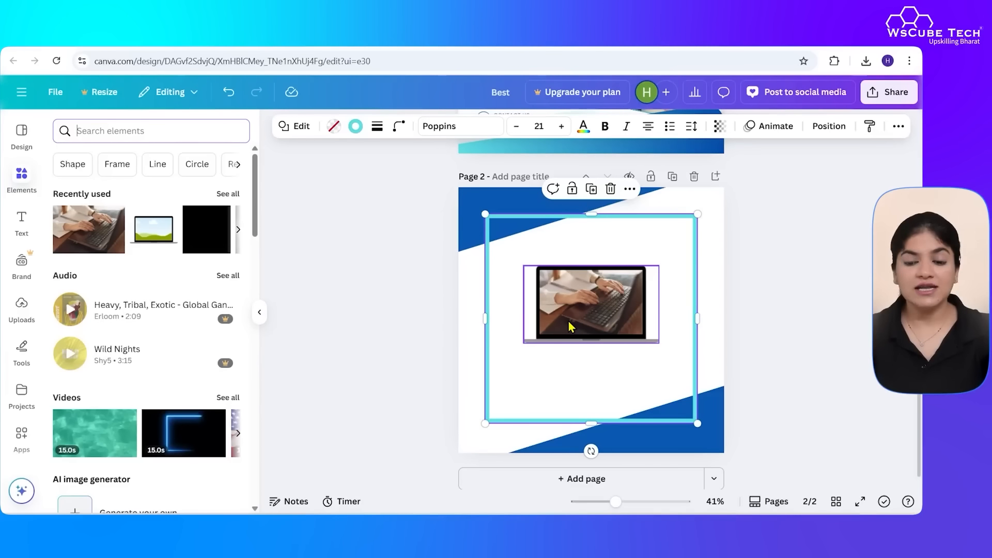
click(21, 222)
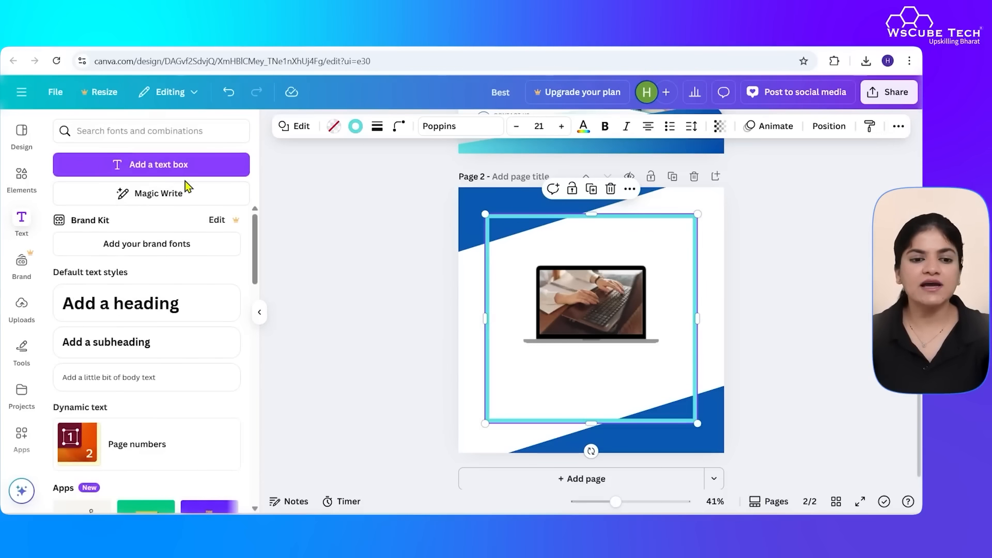
key(Delete)
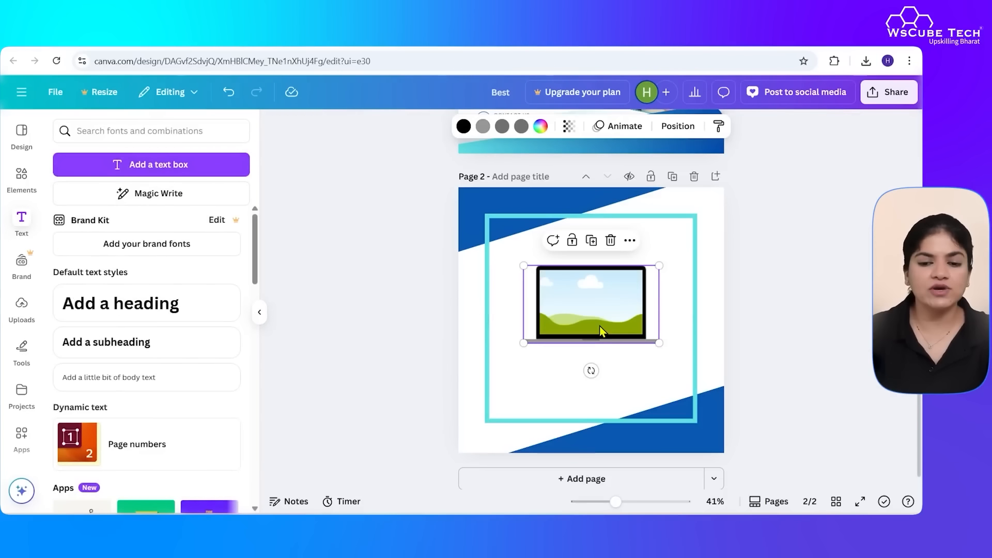
key(Delete)
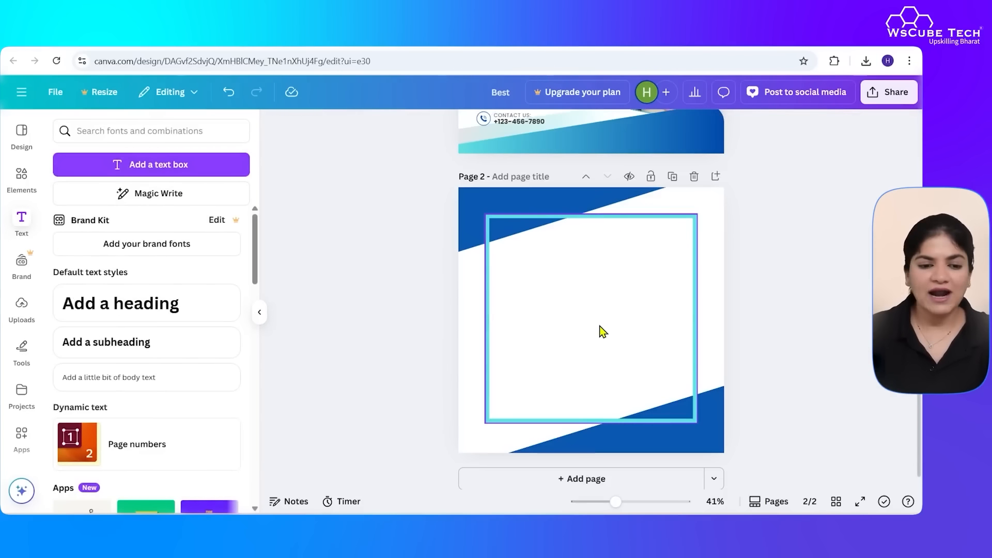
Add a text box in the upper part of the turquoise border and enlarge its text to about size 35.9
click(189, 165)
drag(600, 351, 604, 302)
drag(555, 264, 528, 263)
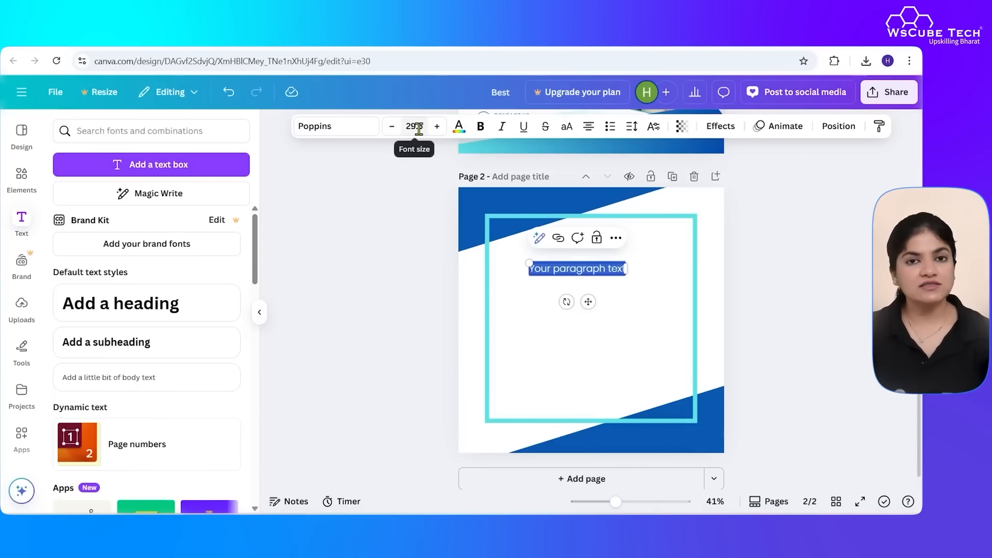
drag(625, 274, 647, 286)
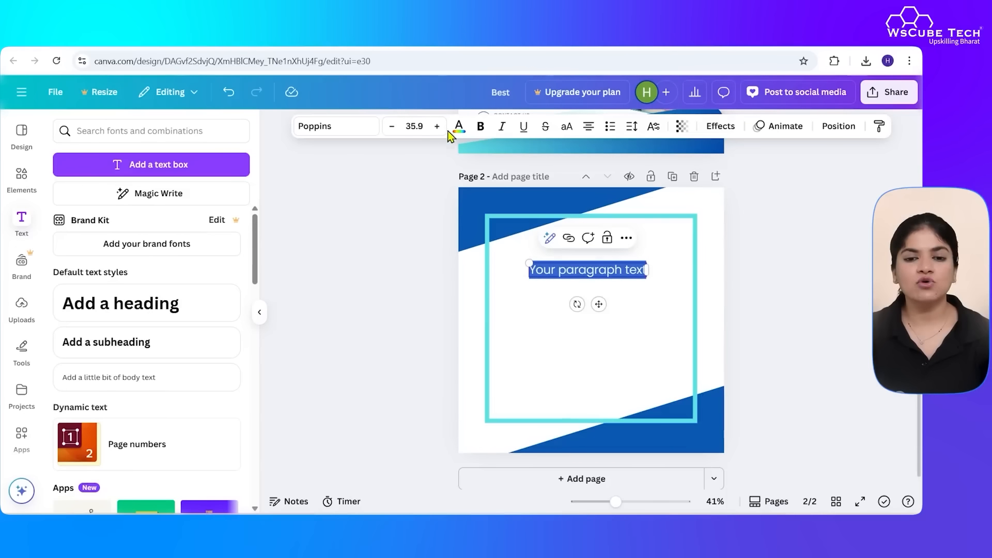
Set the placeholder text's font to League Spartan and make it uppercase
click(357, 126)
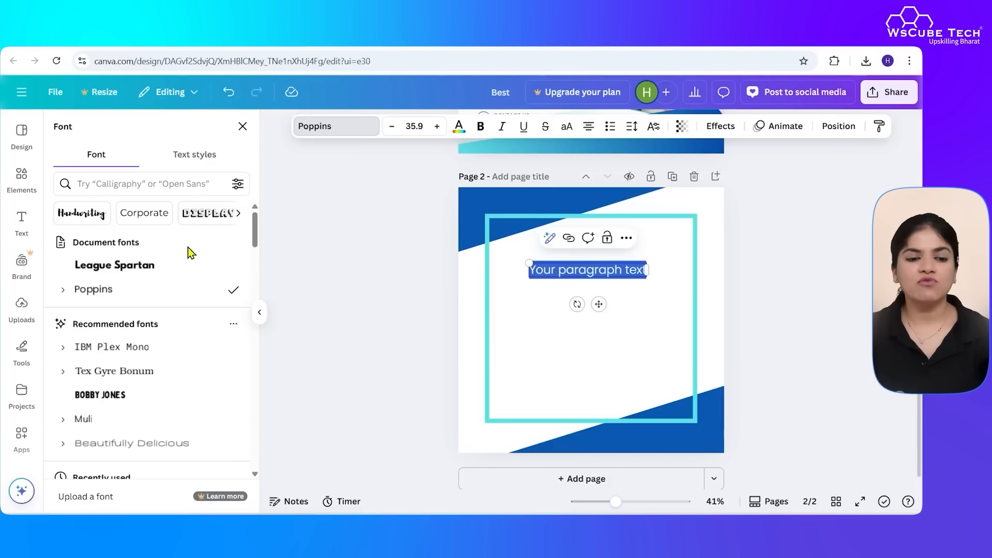
click(179, 270)
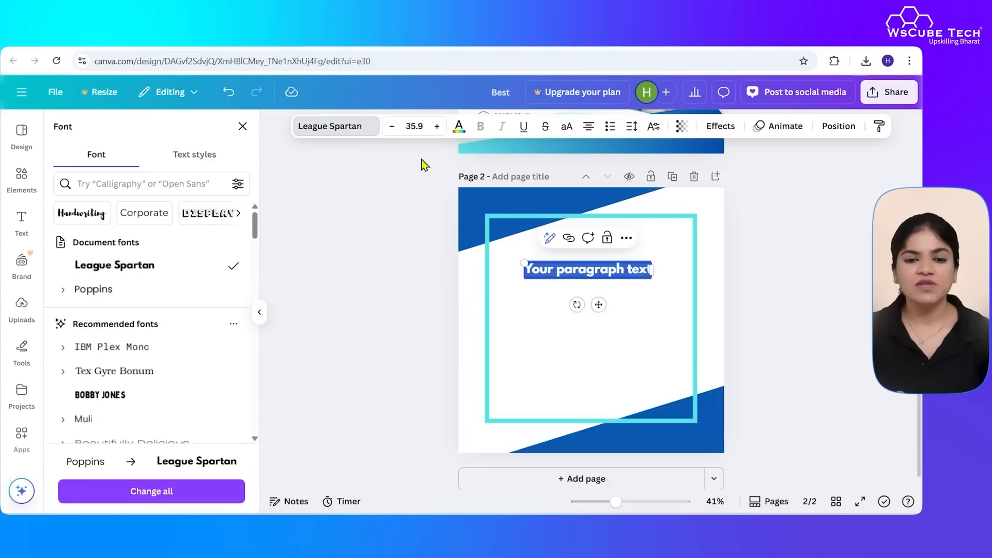
click(457, 128)
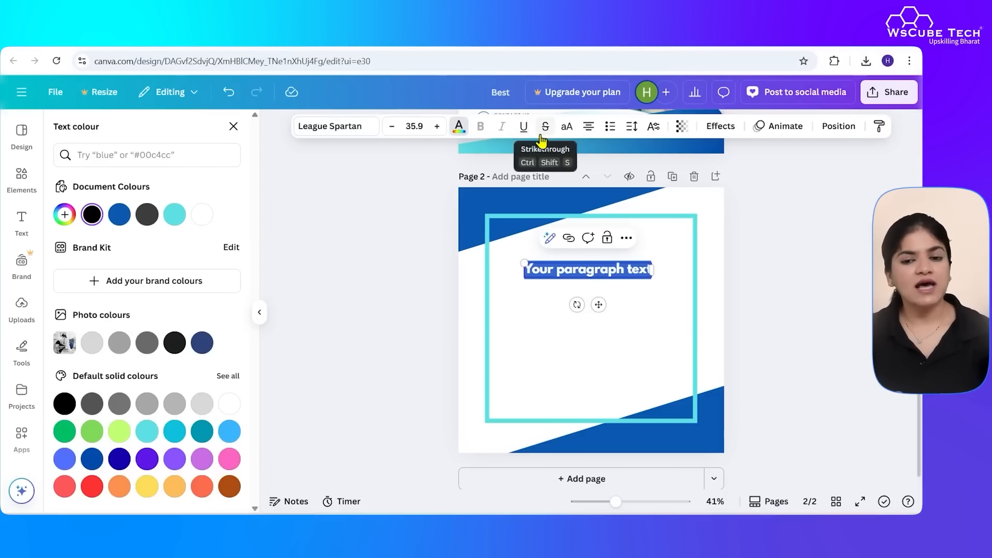
click(568, 129)
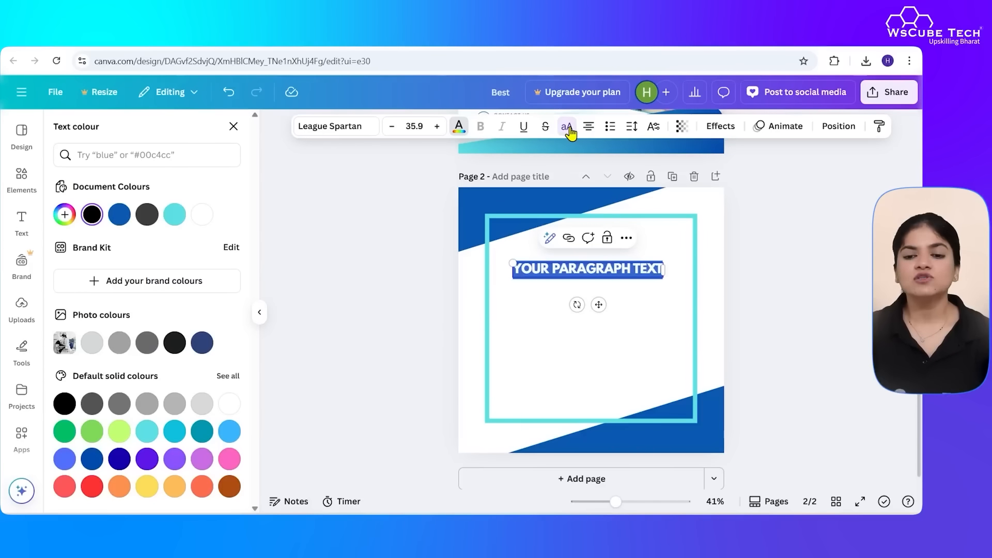
Try the placeholder text as a numbered list and undo the list formatting
click(610, 128)
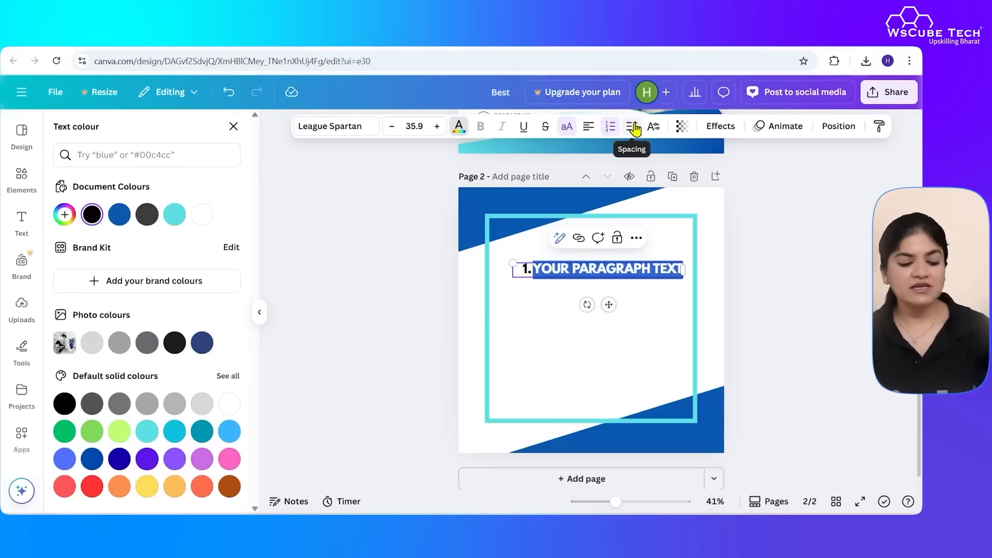
key(ctrl+z)
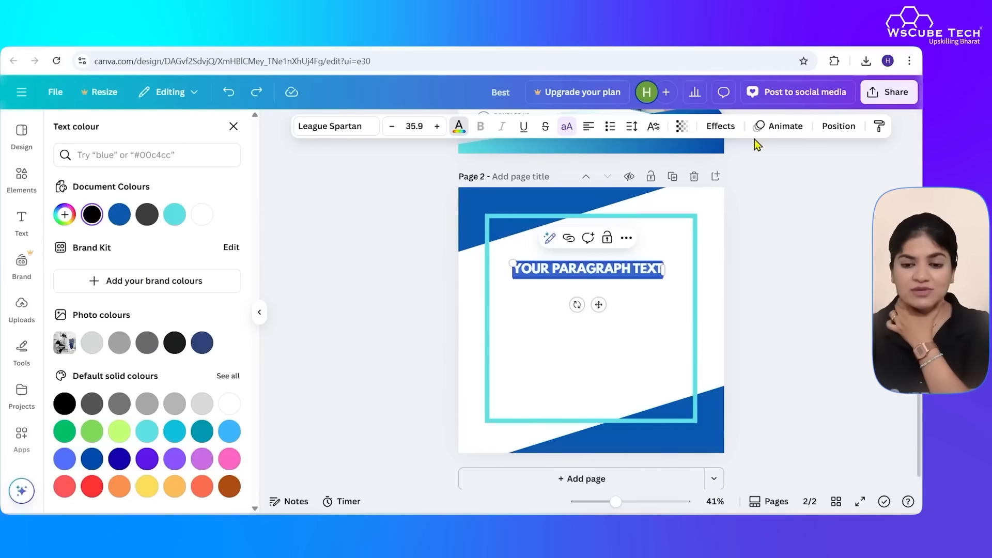
click(649, 385)
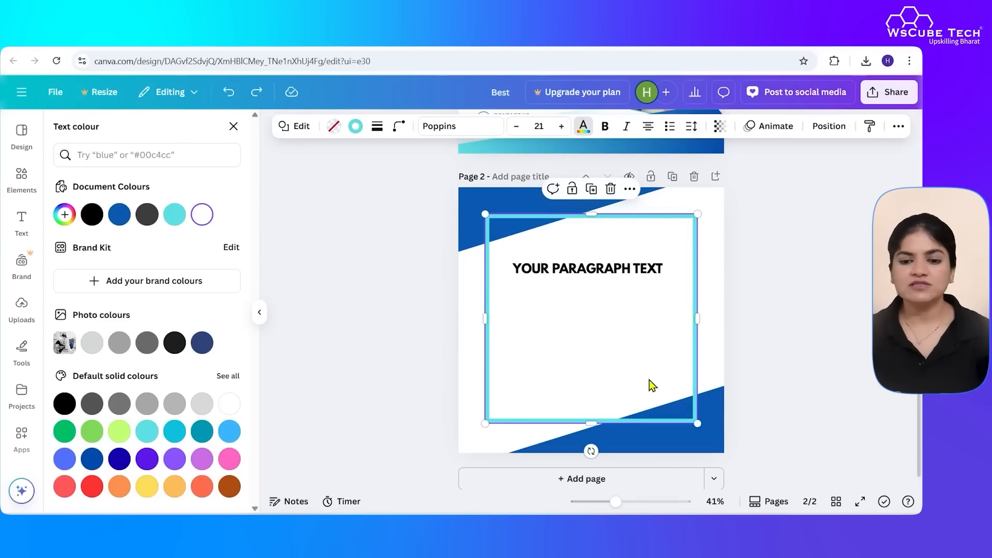
Generate a Continue writing suggestion for the placeholder text and dismiss it without inserting
click(620, 269)
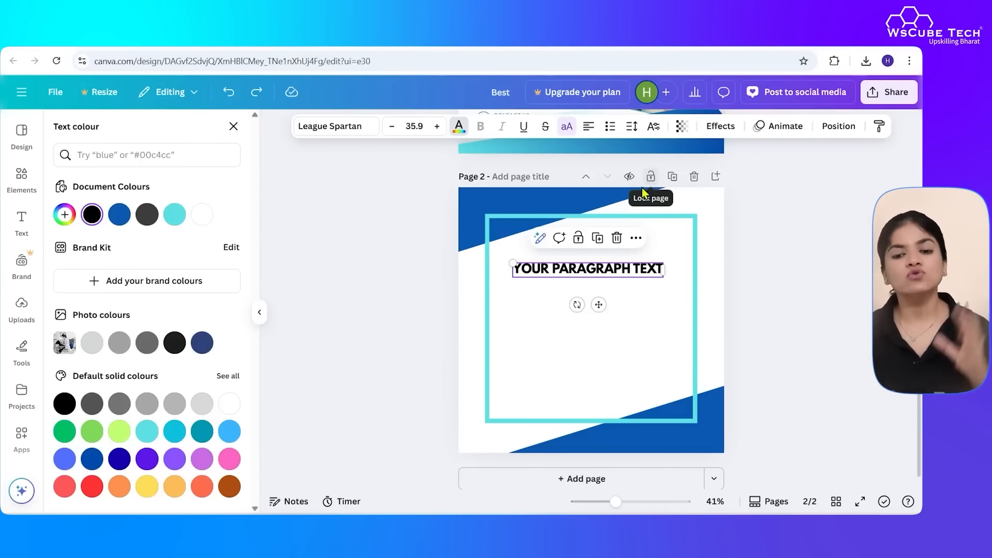
click(539, 241)
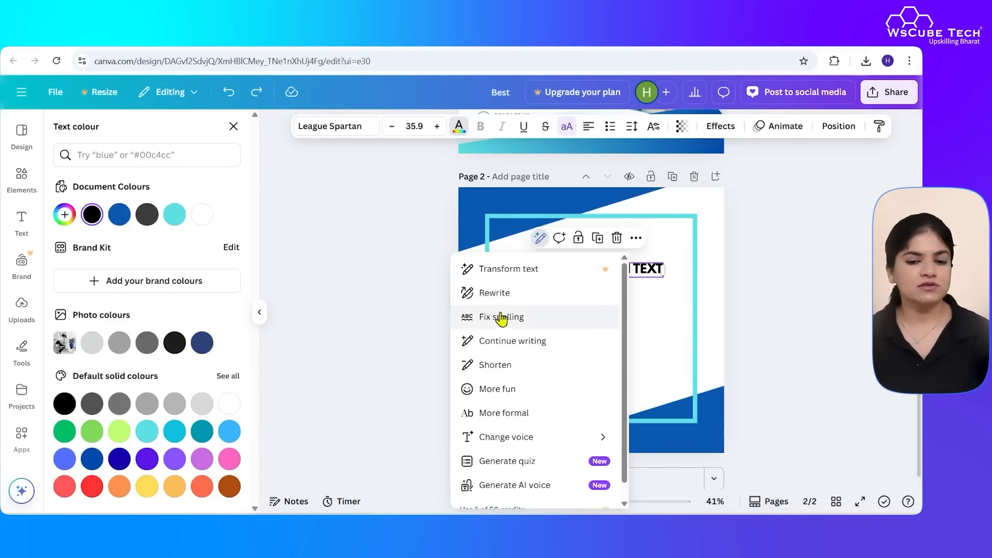
click(520, 342)
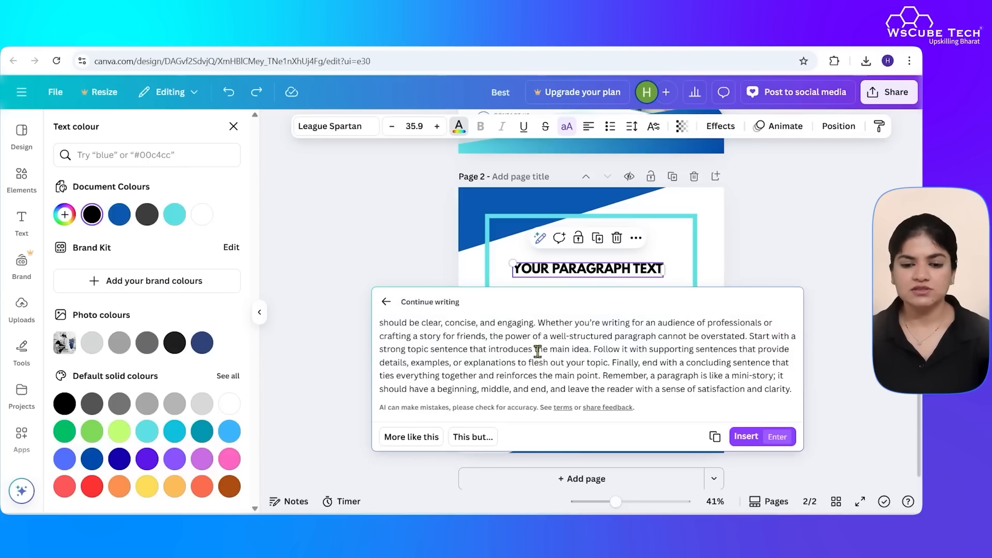
click(385, 302)
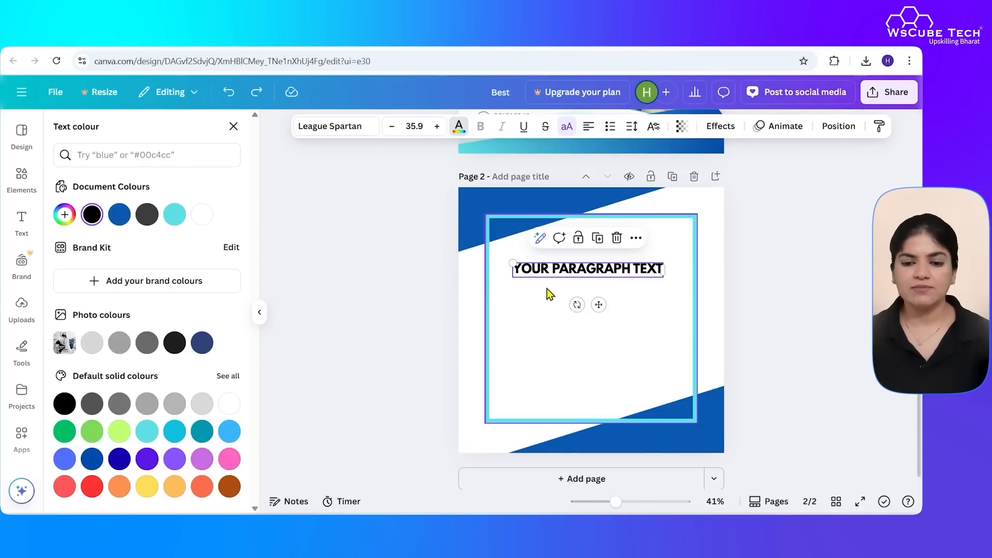
Replace the placeholder text with "DIGITAL MARKETING IS"
click(571, 272)
key(ctrl+a)
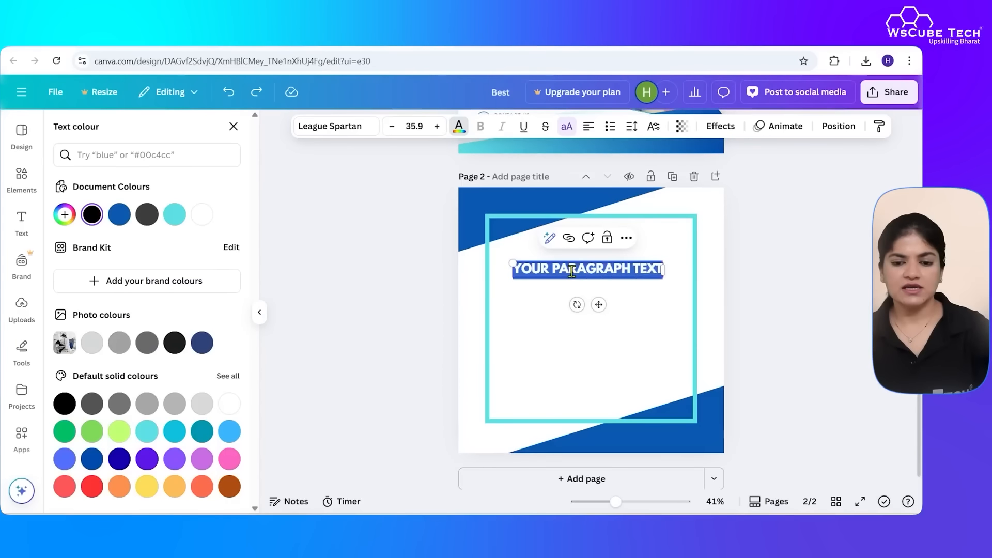
text(D)
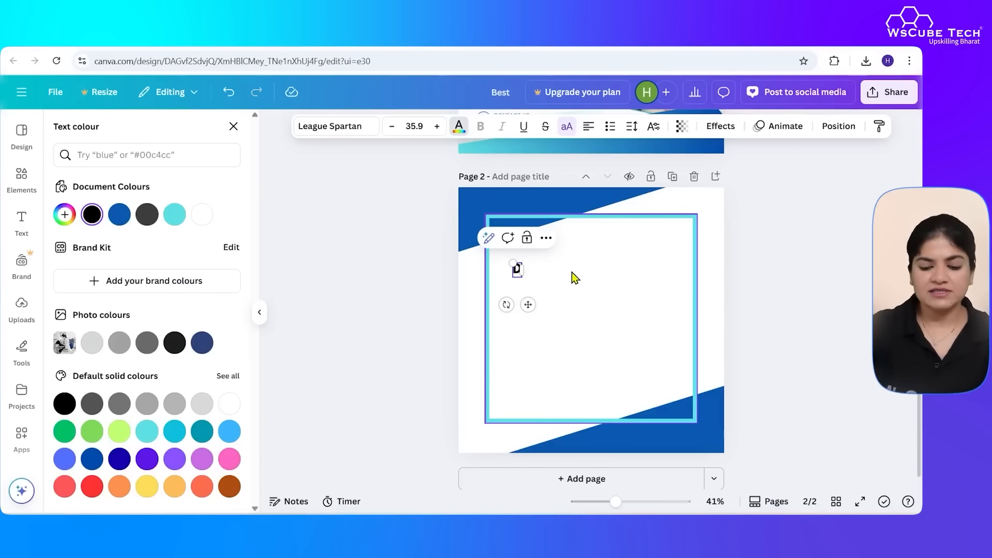
text(IGITAL MA)
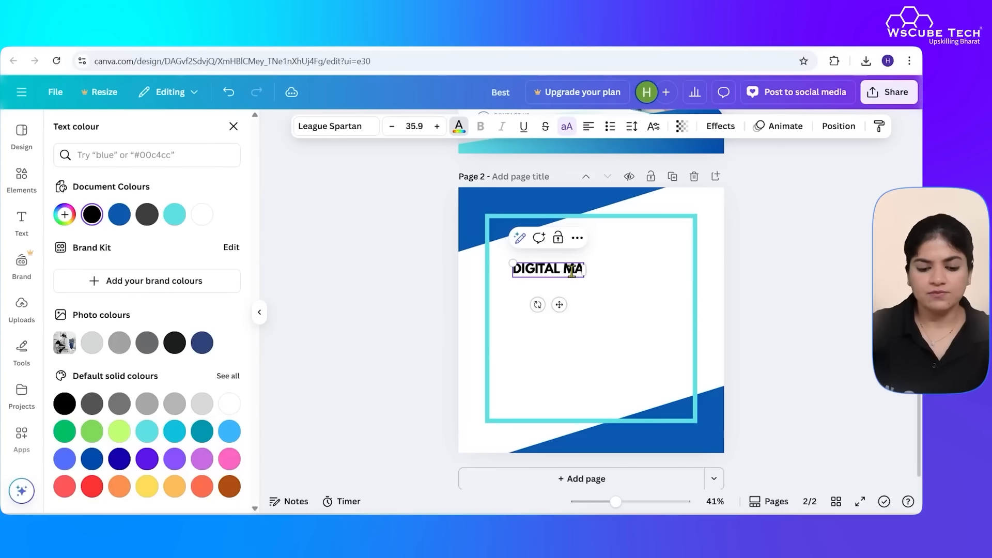
text(RKETING IS)
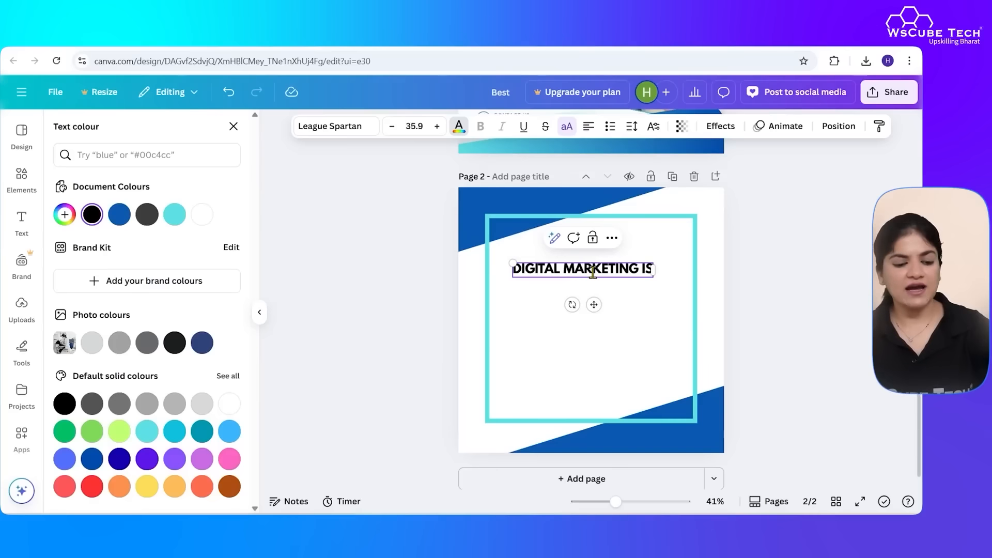
Generate a continuation of "DIGITAL MARKETING IS" with Continue writing and insert it into the text box
key(ctrl+a)
click(546, 237)
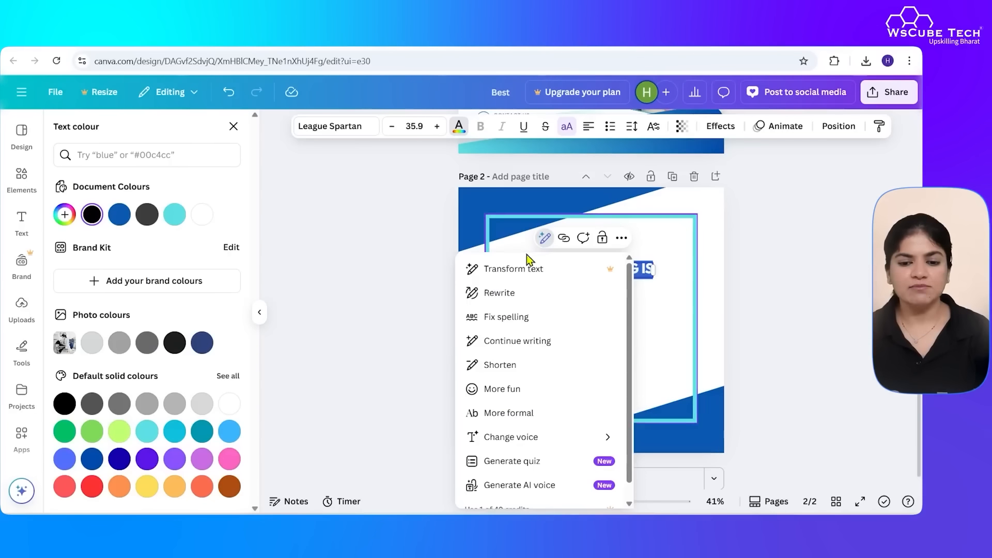
click(523, 346)
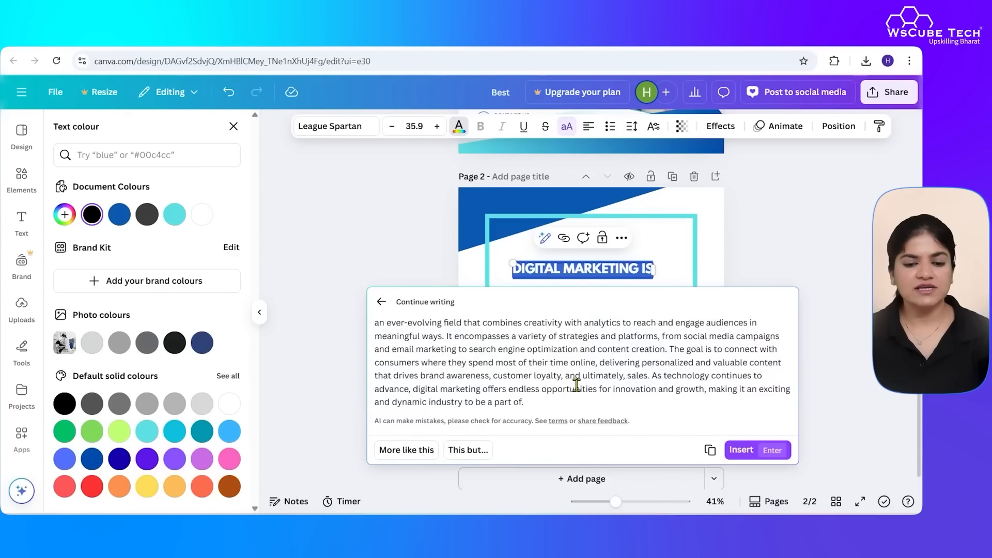
click(744, 449)
Turn off uppercase for the whole digital marketing paragraph and reduce its font size to 15
click(665, 369)
key(ctrl+a)
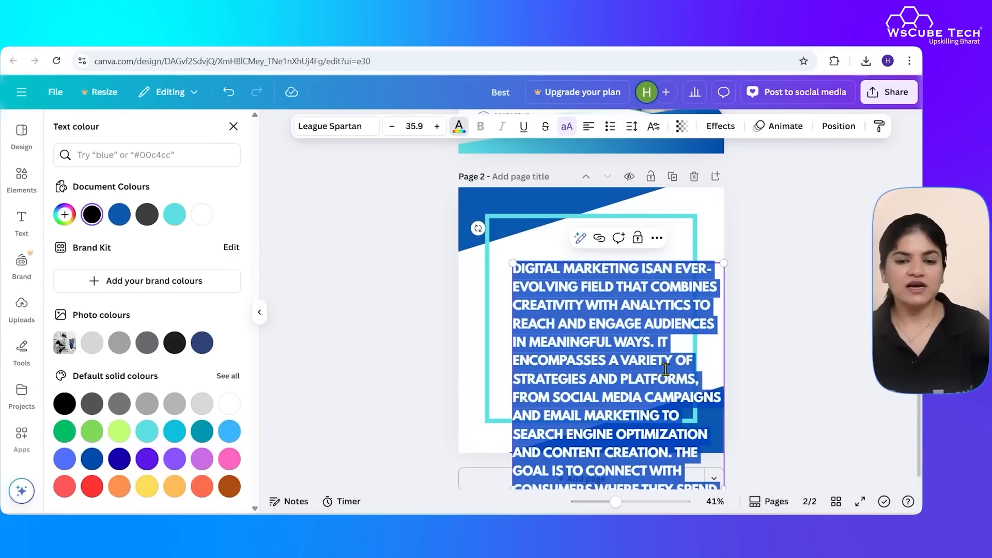
click(569, 128)
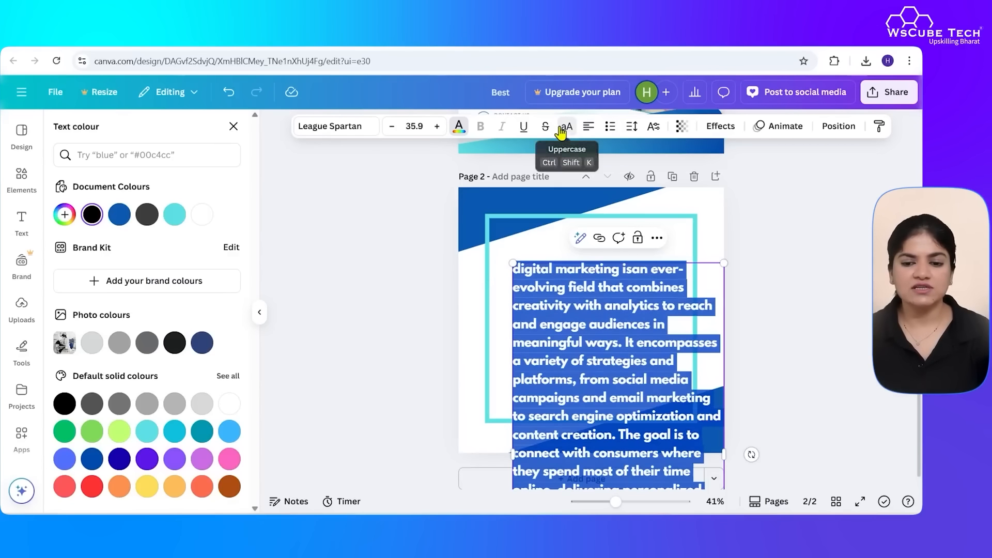
click(562, 130)
click(562, 130)
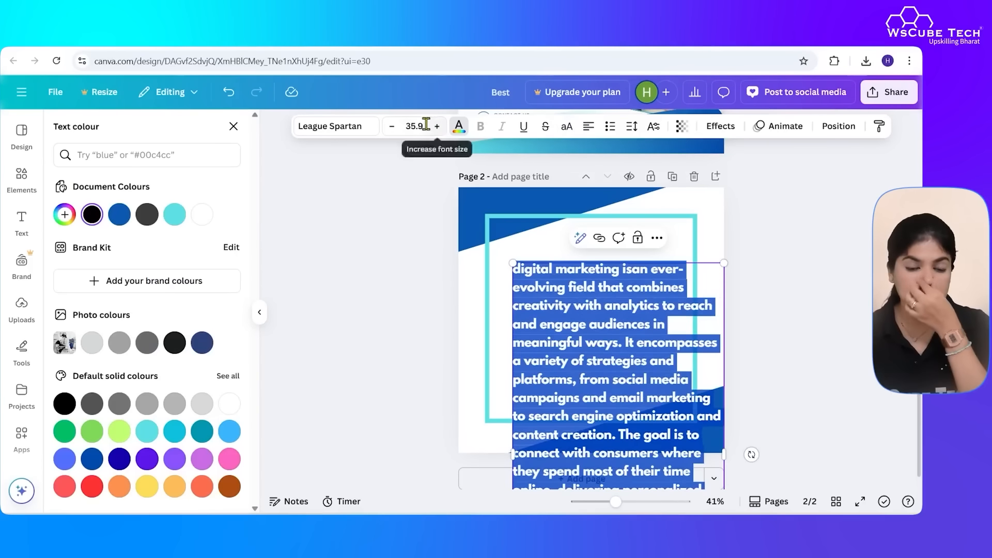
click(393, 130)
click(393, 129)
click(393, 129)
click(393, 130)
click(392, 129)
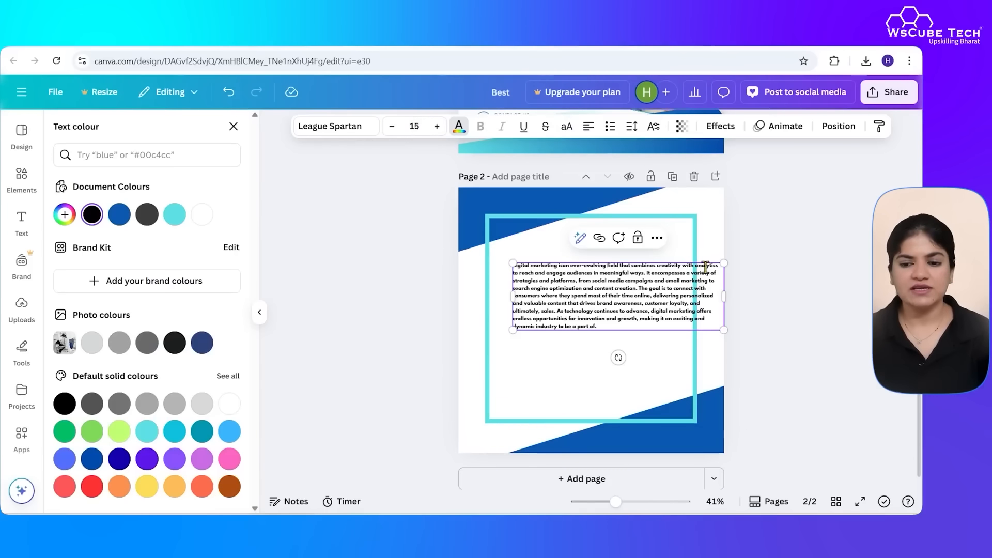
Narrow the paragraph's text box to about the turquoise border's inner width and centre it inside the border
drag(724, 295, 698, 298)
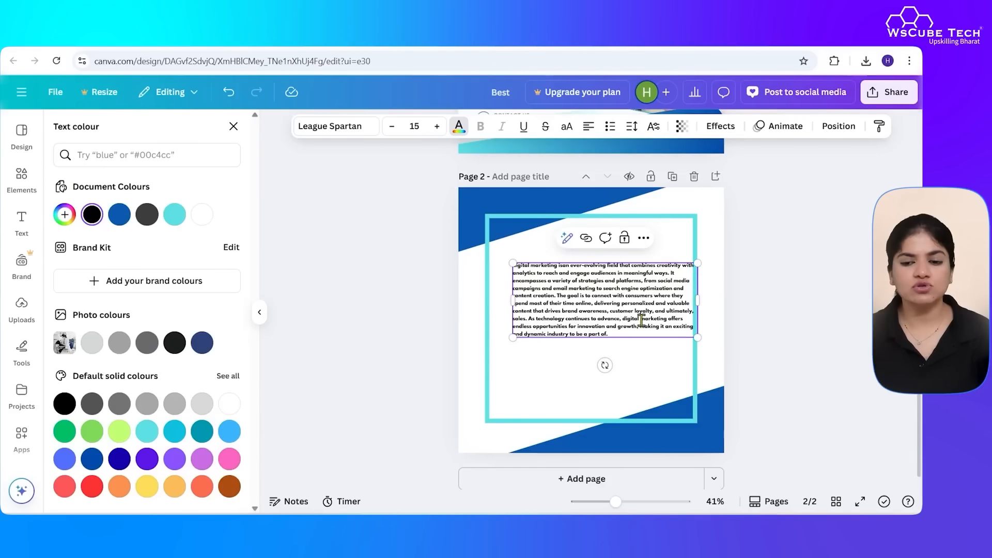
click(644, 366)
drag(642, 318, 624, 310)
Set the paragraph's font size to 23, then widen and raise its text box so it fits within the turquoise border
click(437, 126)
click(437, 126)
click(437, 126)
click(437, 126)
click(437, 126)
click(437, 126)
click(437, 126)
click(437, 126)
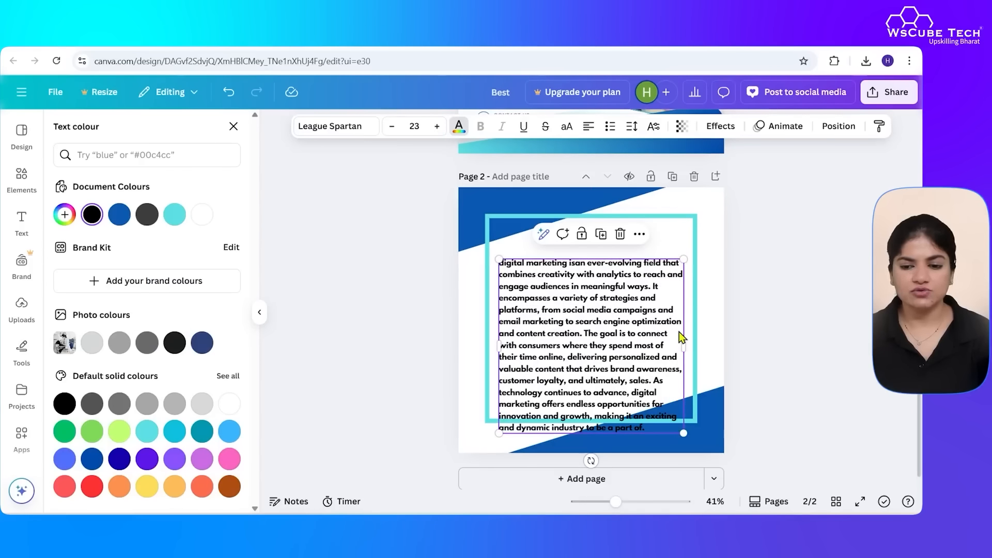
drag(685, 346, 649, 324)
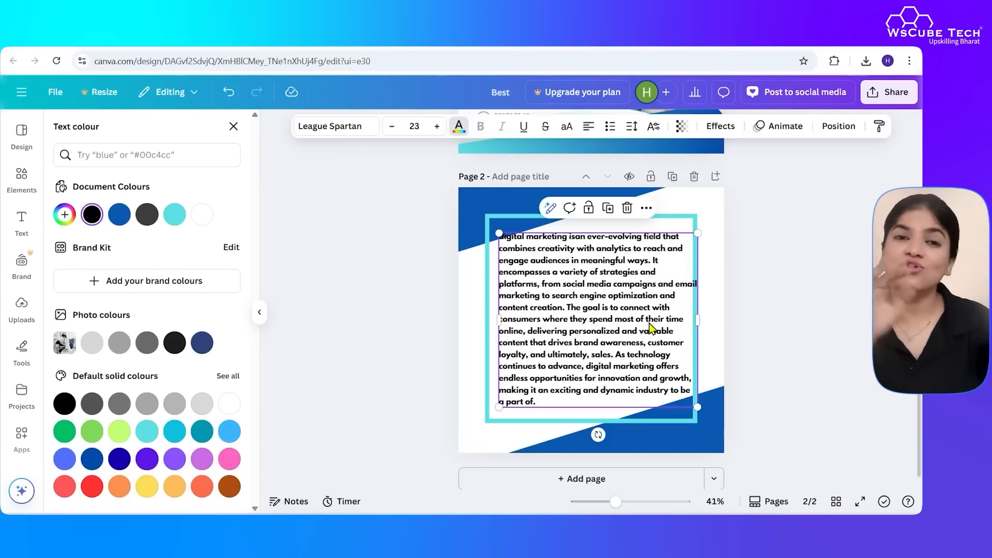
Upload the WsCube Tech logo image from the Downloads folder to the design's uploads
click(26, 230)
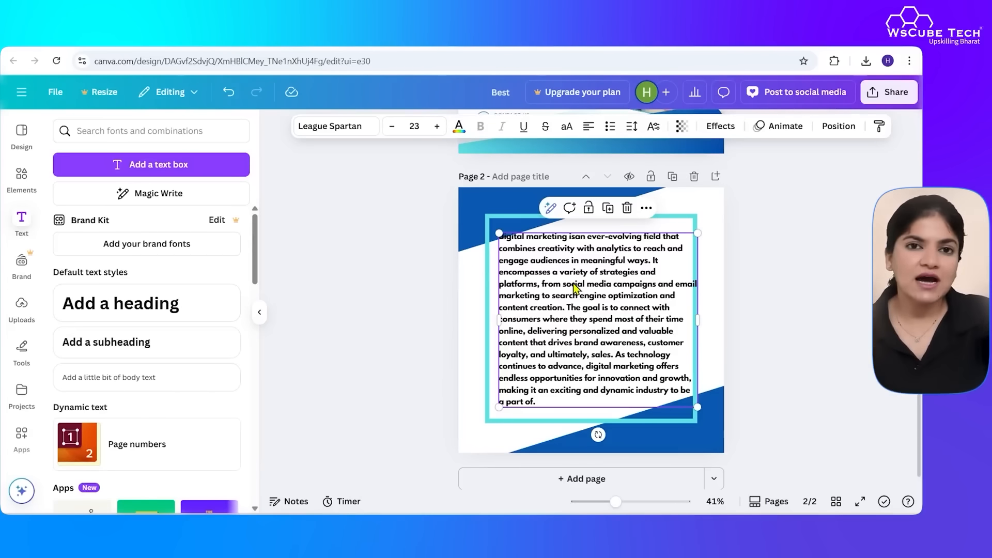
click(23, 306)
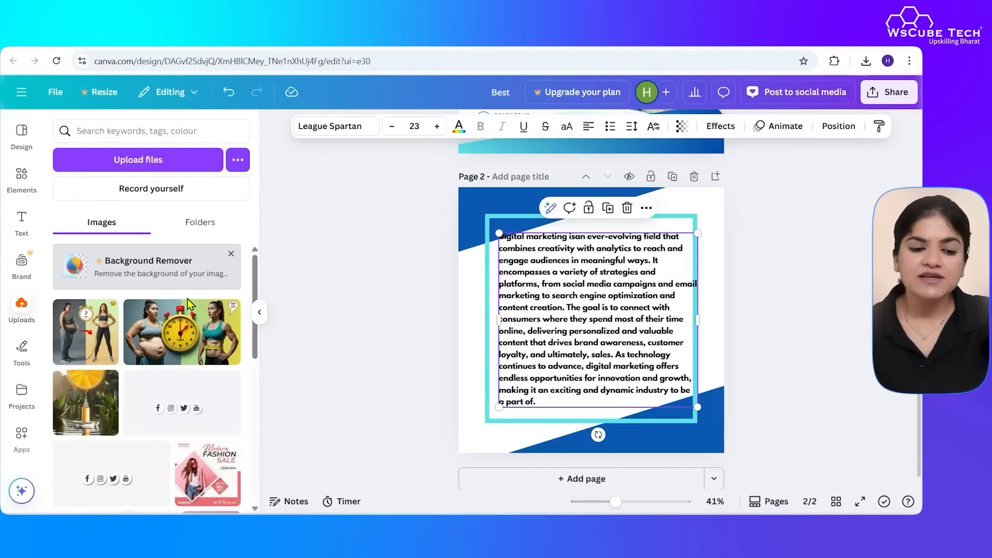
click(181, 163)
scroll(542, 332, down, 5)
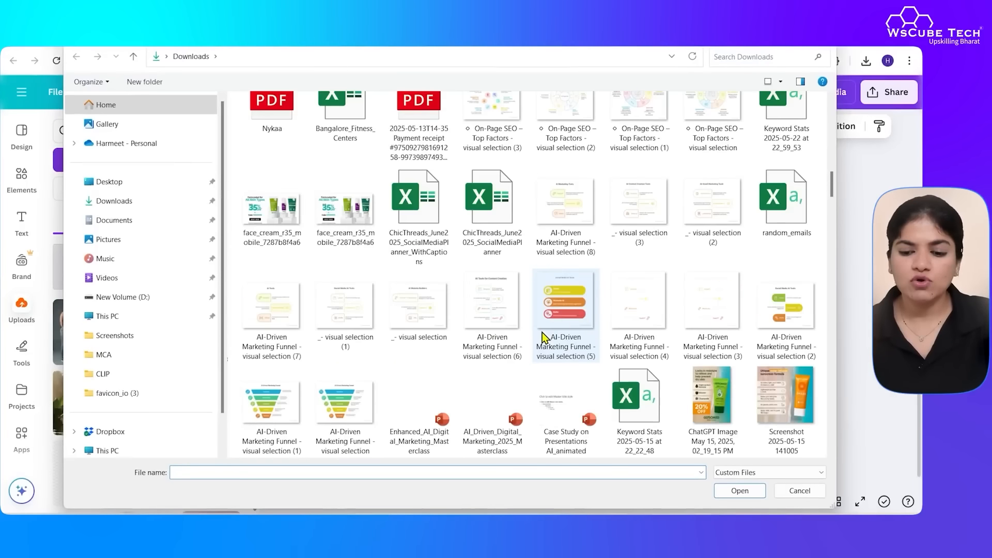
scroll(542, 332, down, 5)
click(553, 342)
click(736, 493)
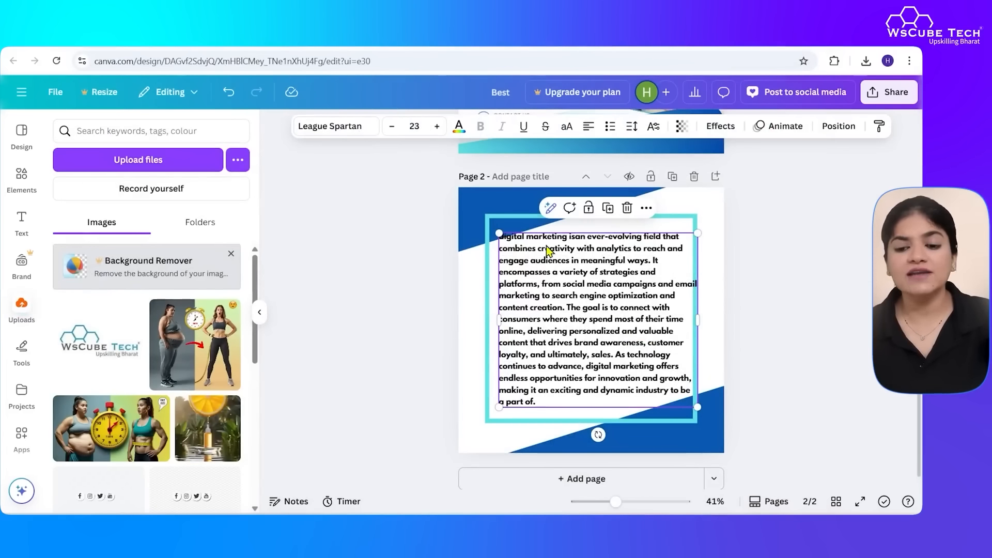
Delete the digital marketing paragraph from page 2, leaving the turquoise border in place
click(626, 208)
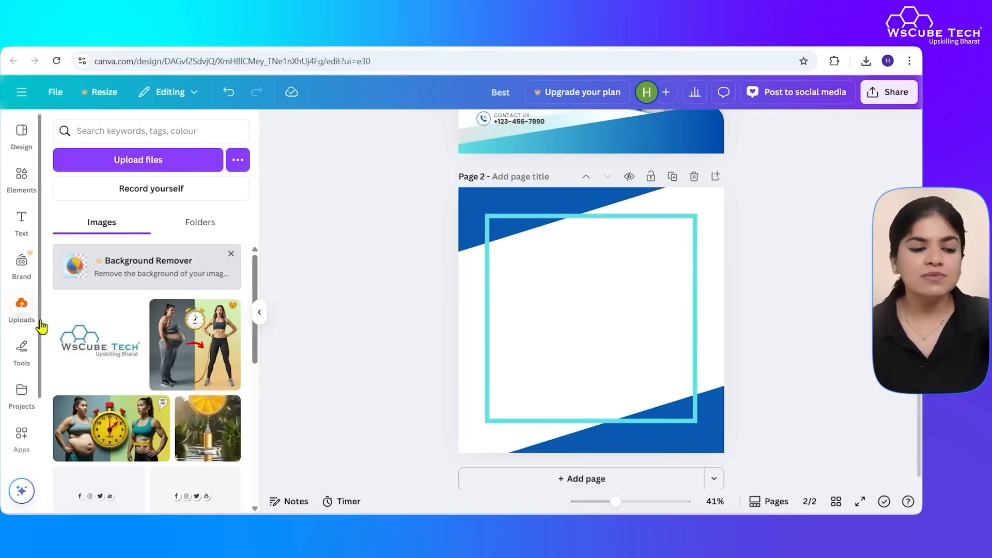
Try the uploaded WsCube Tech logo enlarged inside the turquoise border on page 2, and remove it again
click(95, 331)
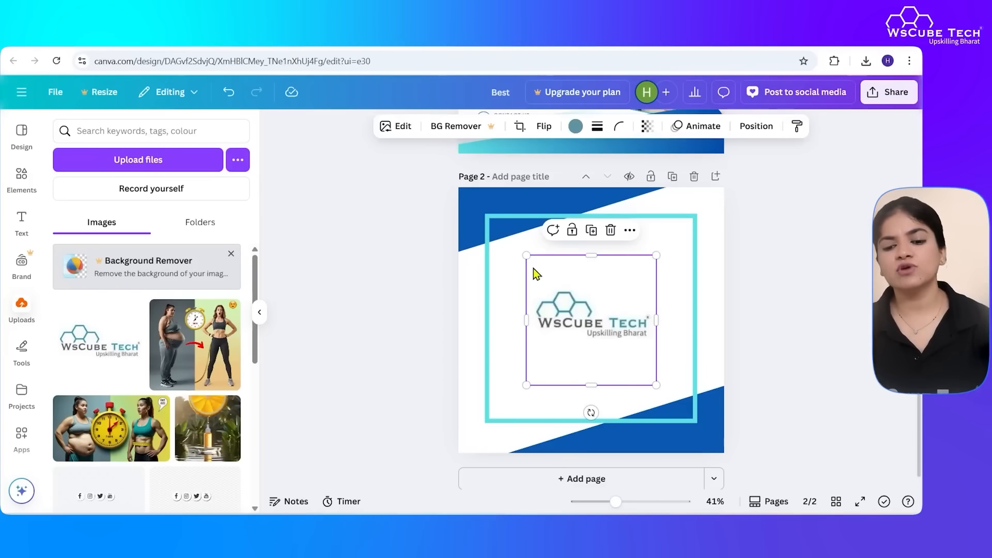
drag(527, 253, 460, 215)
drag(622, 343, 648, 354)
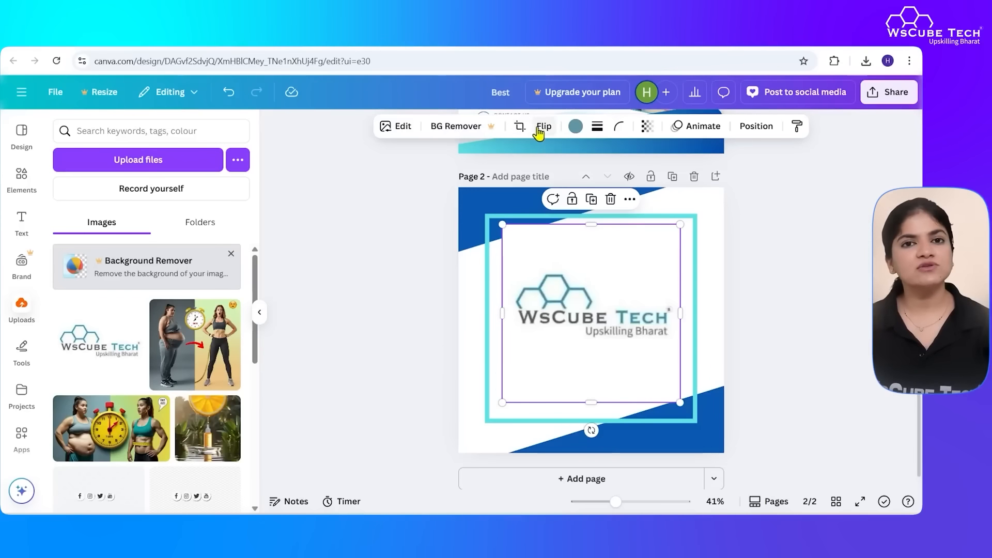
click(610, 199)
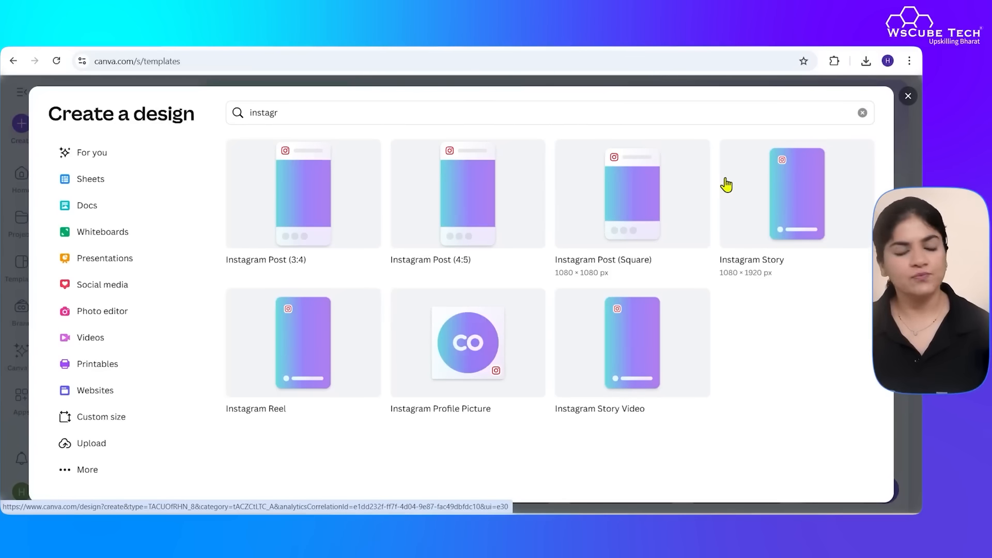
Search the design types for "reel" and create a new blank Instagram Reel design at 1080 × 1920 px
click(908, 96)
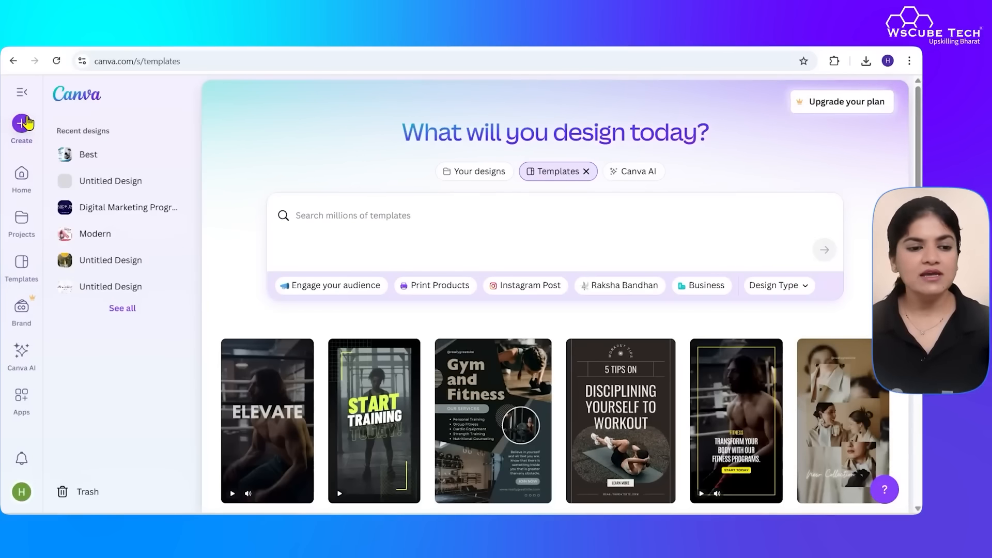
click(22, 123)
key(BackSpace)
key(BackSpace)
key(BackSpace)
key(BackSpace)
key(BackSpace)
key(BackSpace)
key(BackSpace)
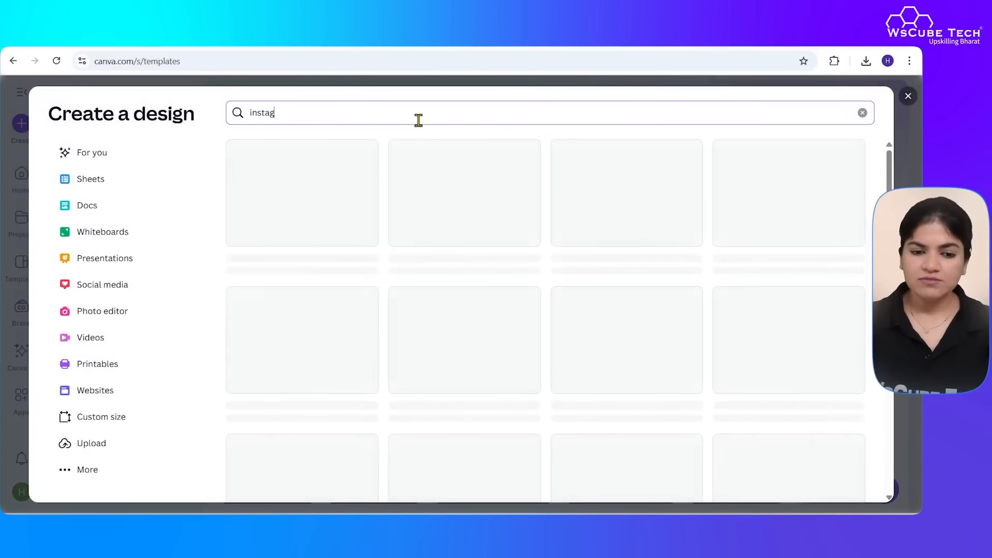
text(ree)
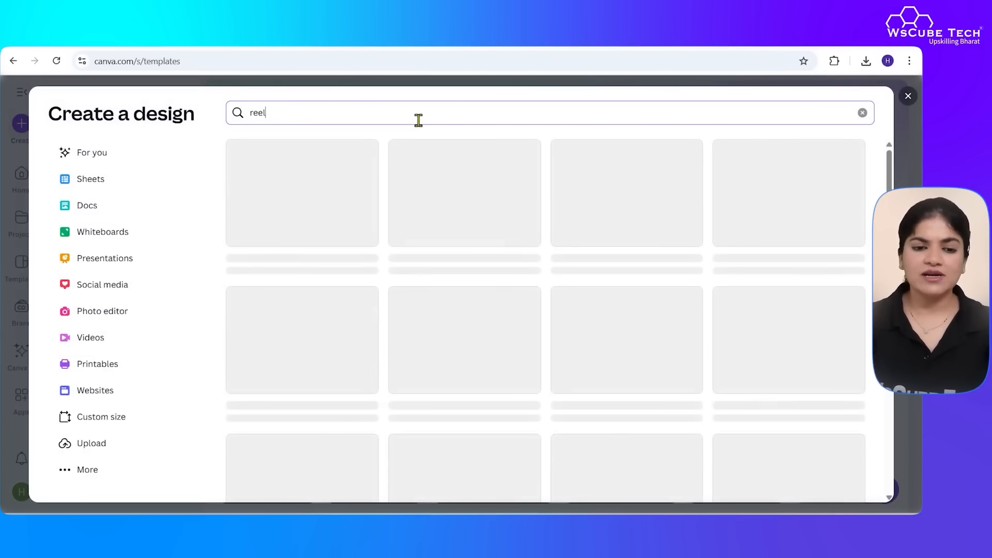
text(l)
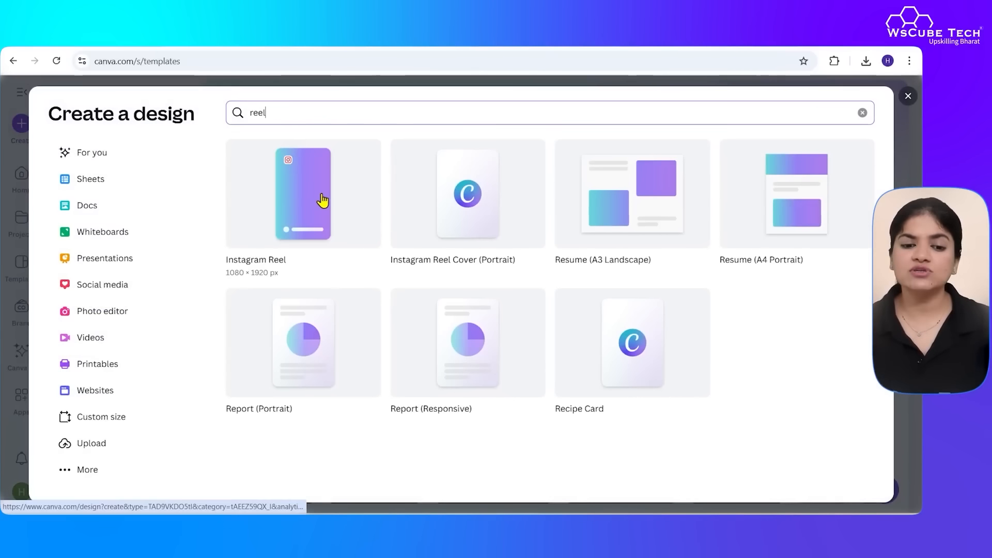
click(321, 194)
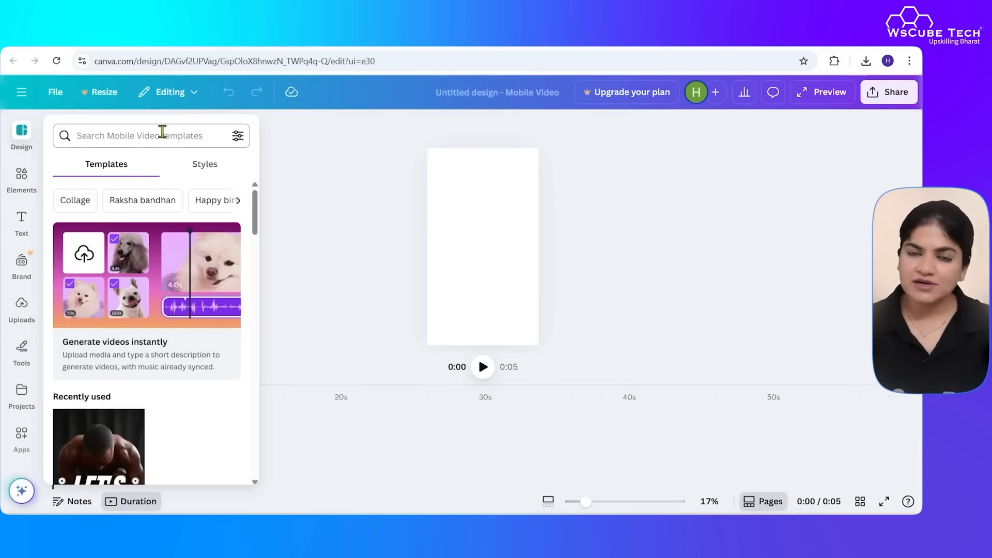
Search the templates for "fashion" and apply all 10 pages of the Beige Simple Animation Discover Our New Collection Instagram Reel
click(163, 133)
text(fashion)
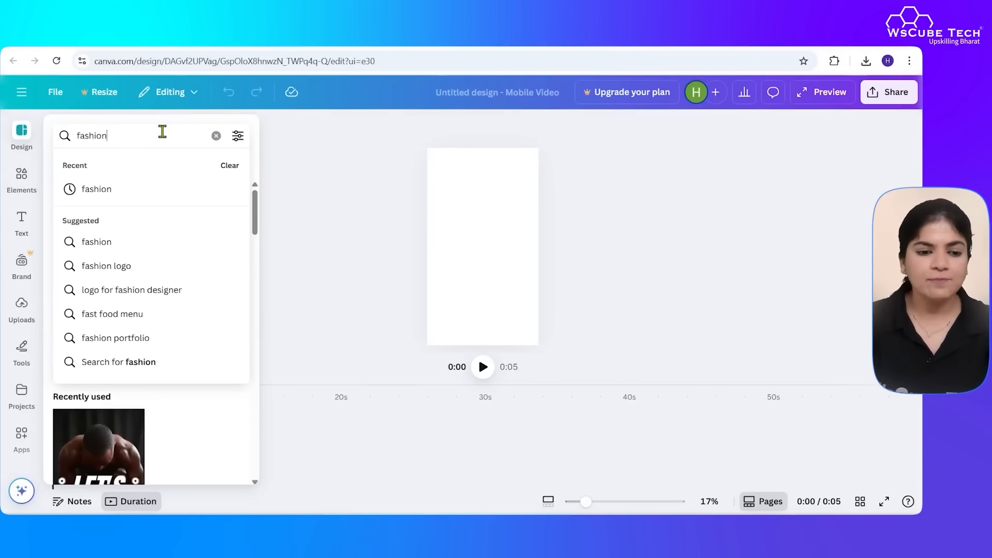
key(Return)
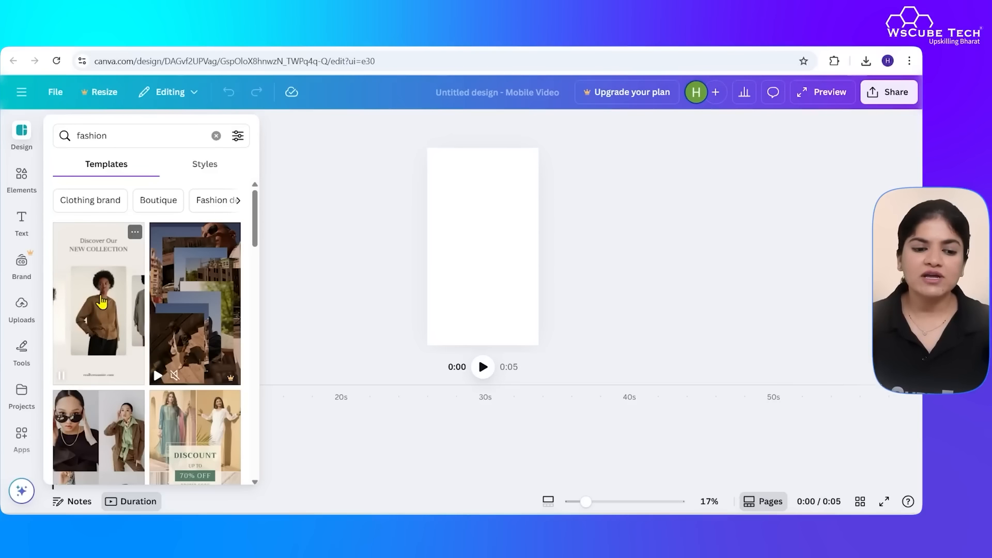
click(102, 302)
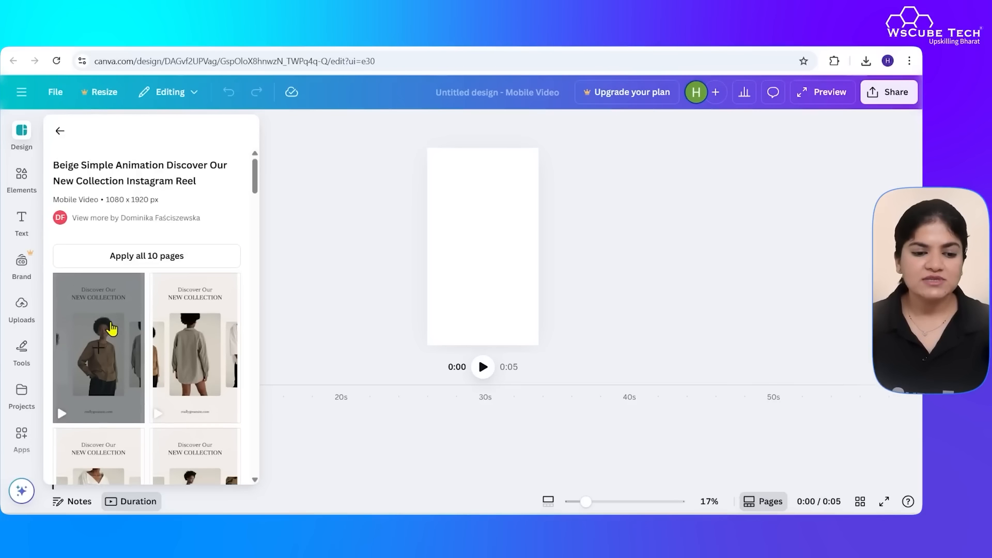
click(182, 256)
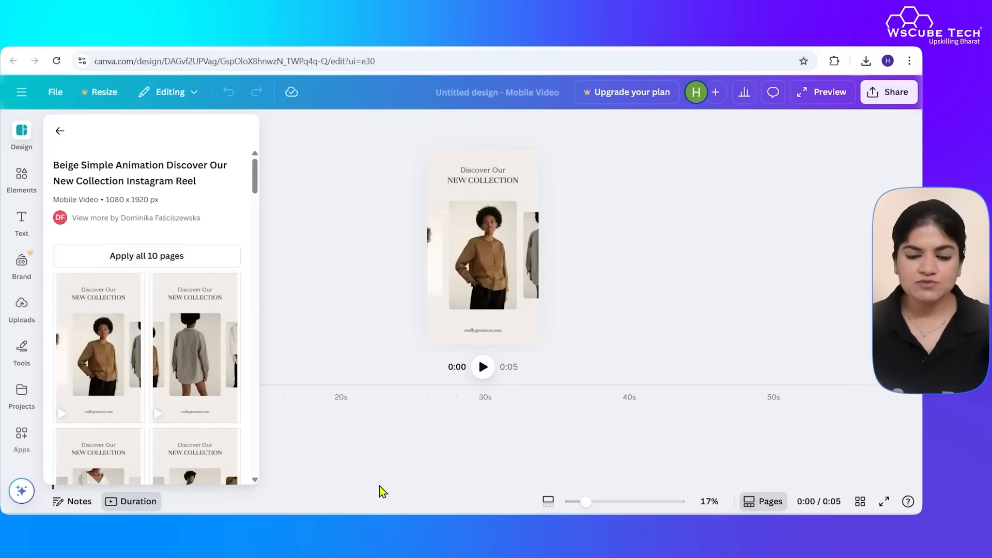
Play the start of the fashion reel and inspect its third page in the timeline
click(89, 436)
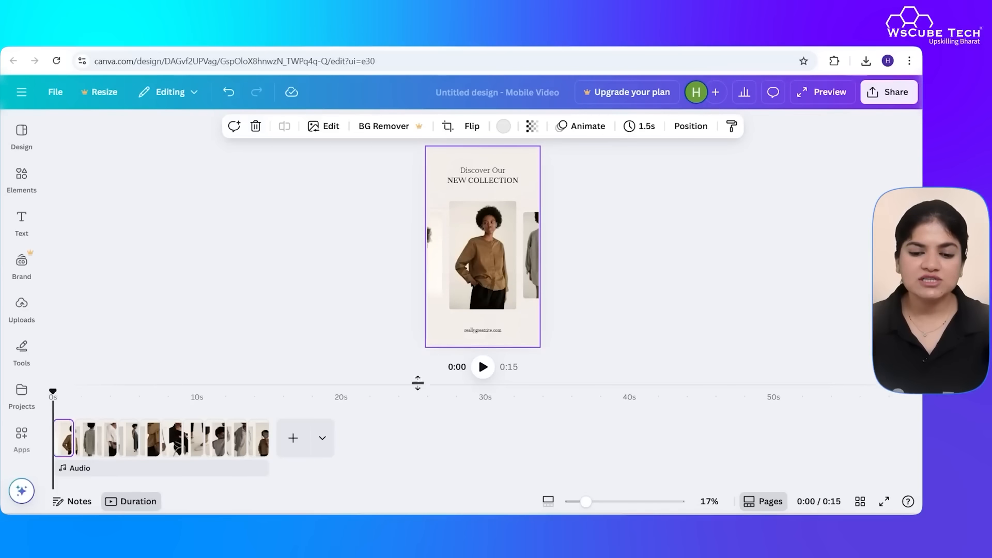
click(477, 370)
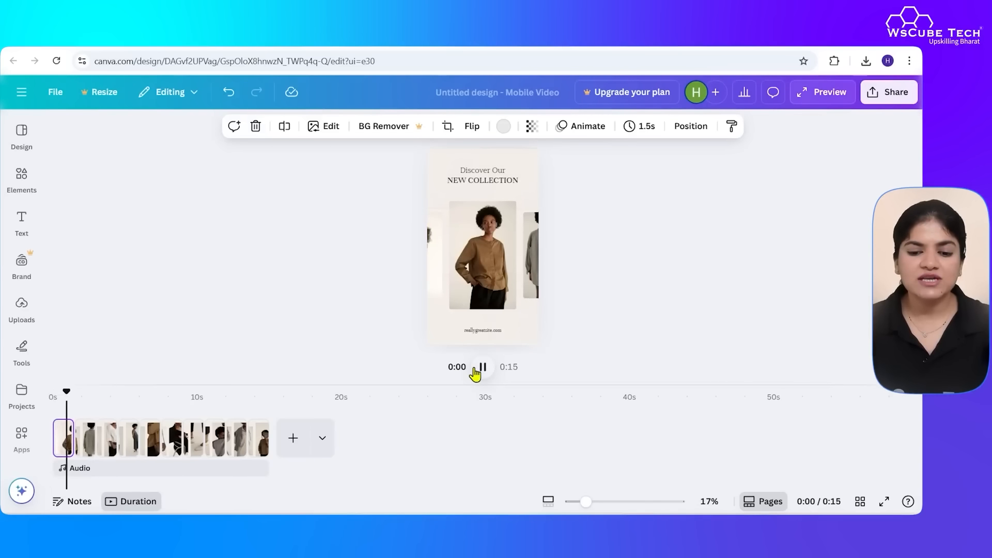
click(482, 368)
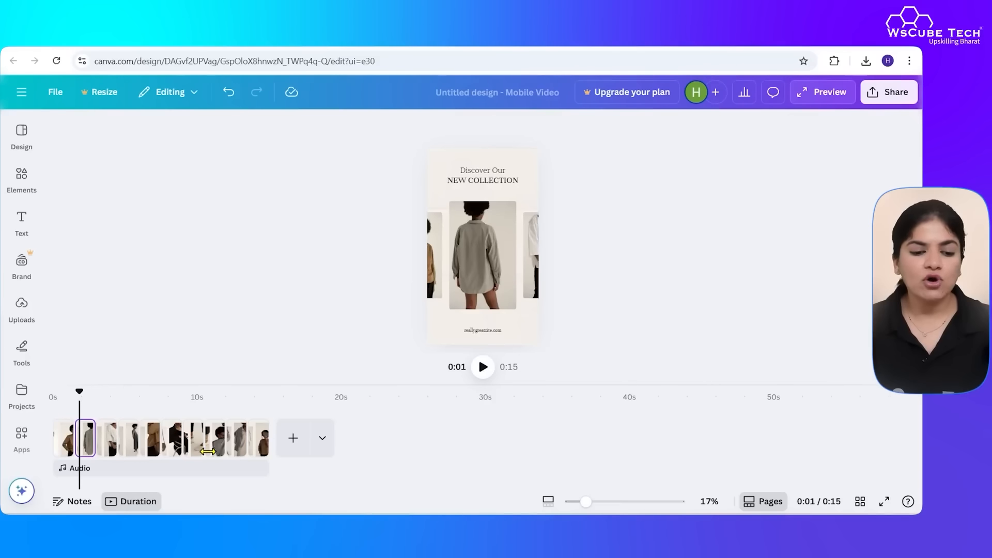
click(102, 440)
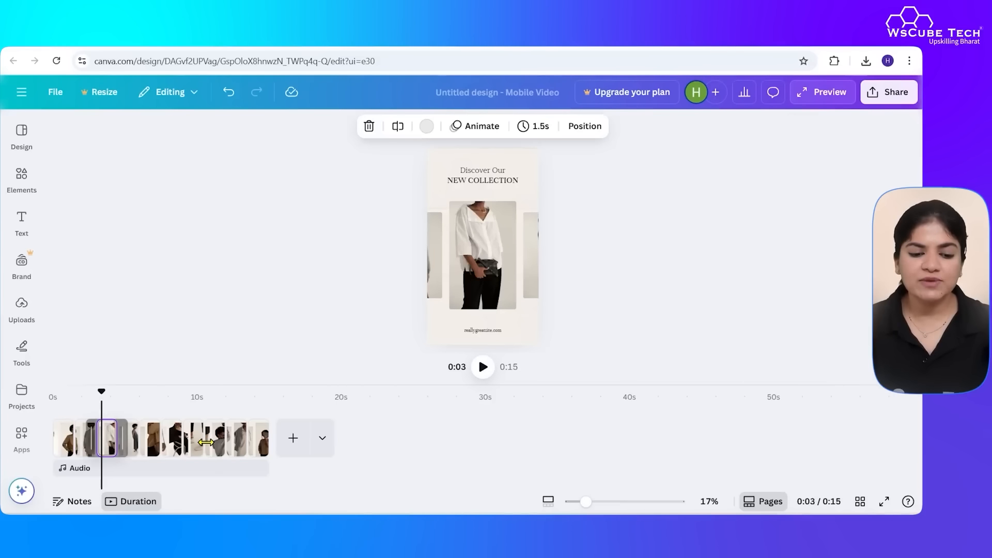
Add an extra page at the end of the reel, check its page options, and delete it
click(293, 445)
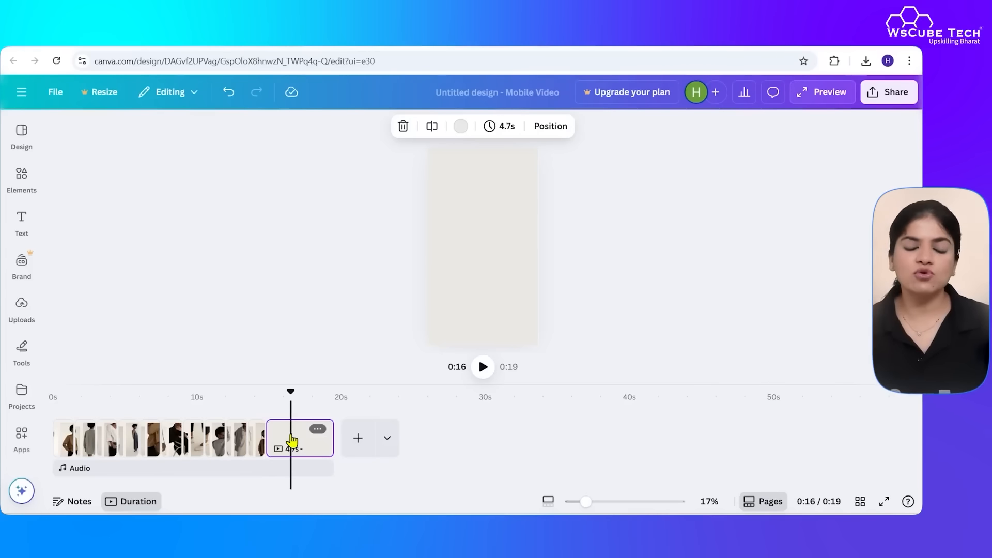
click(22, 219)
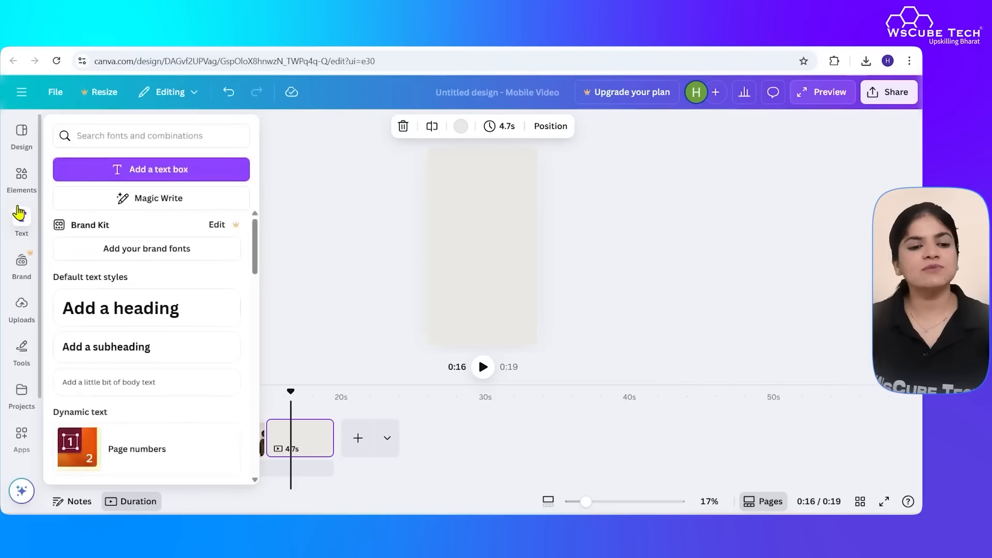
click(22, 179)
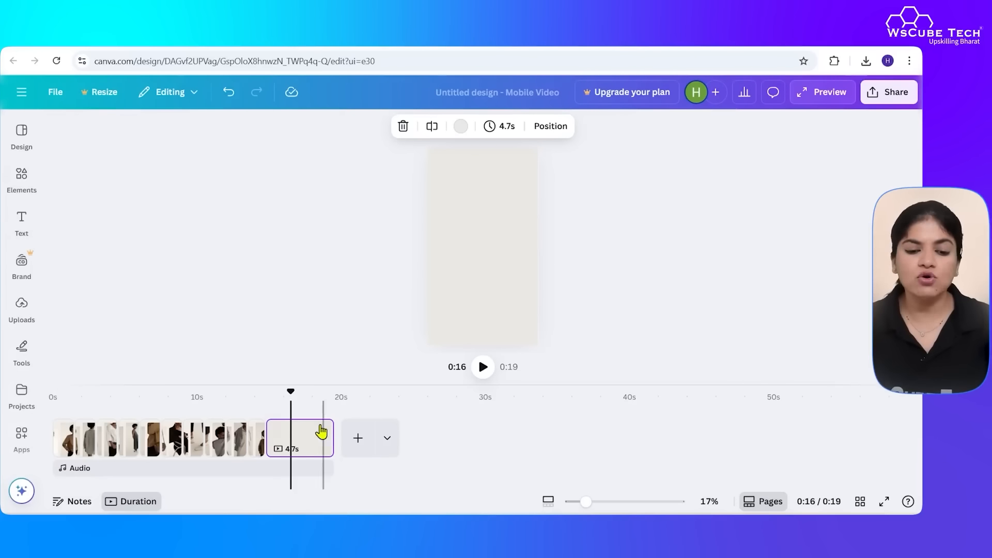
click(317, 431)
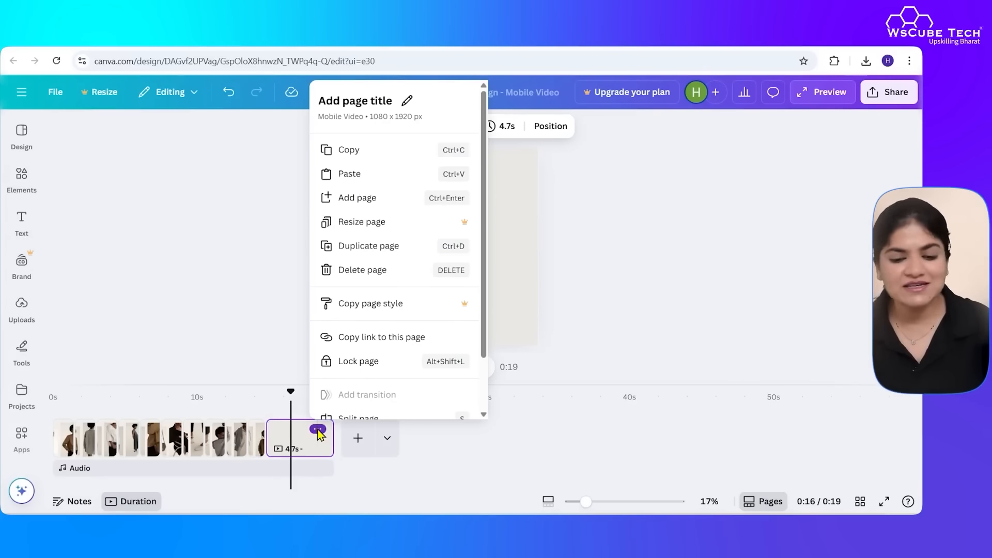
click(267, 231)
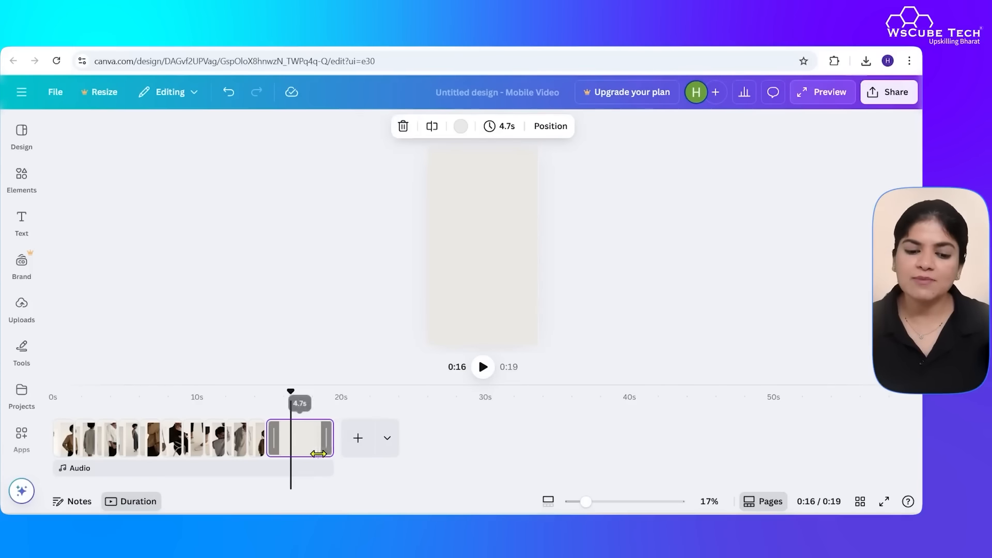
key(Delete)
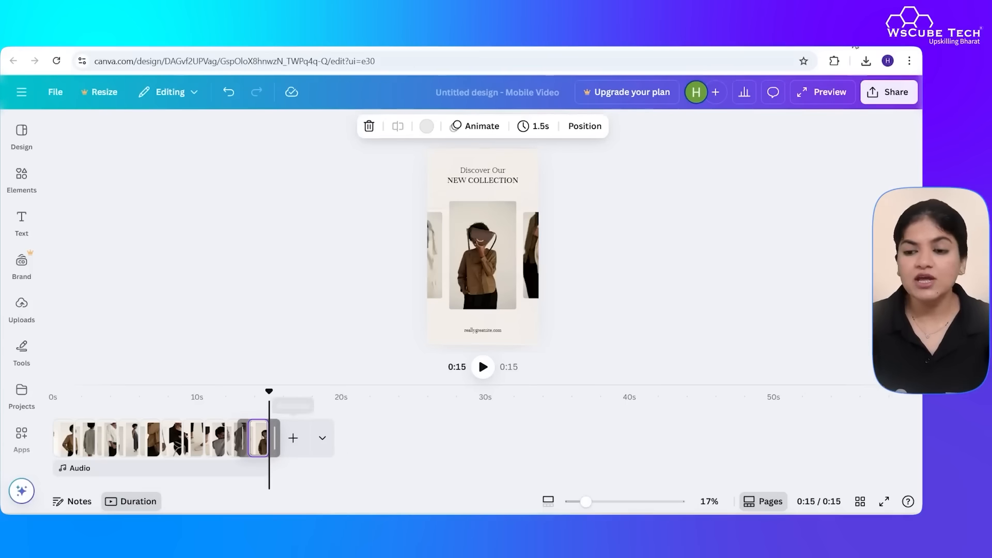
Check the reel's download settings with the MP4 Video file type, and close them without downloading
click(883, 99)
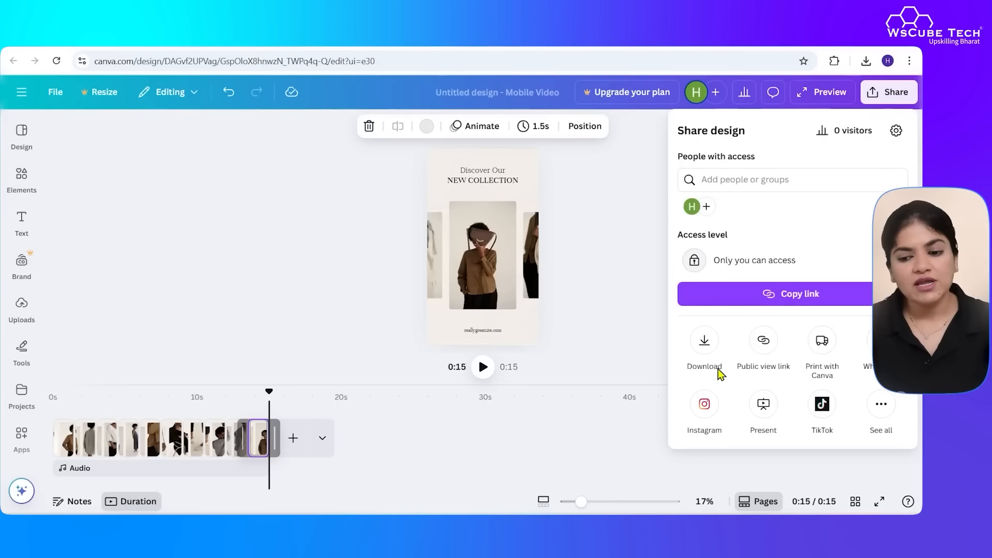
click(707, 355)
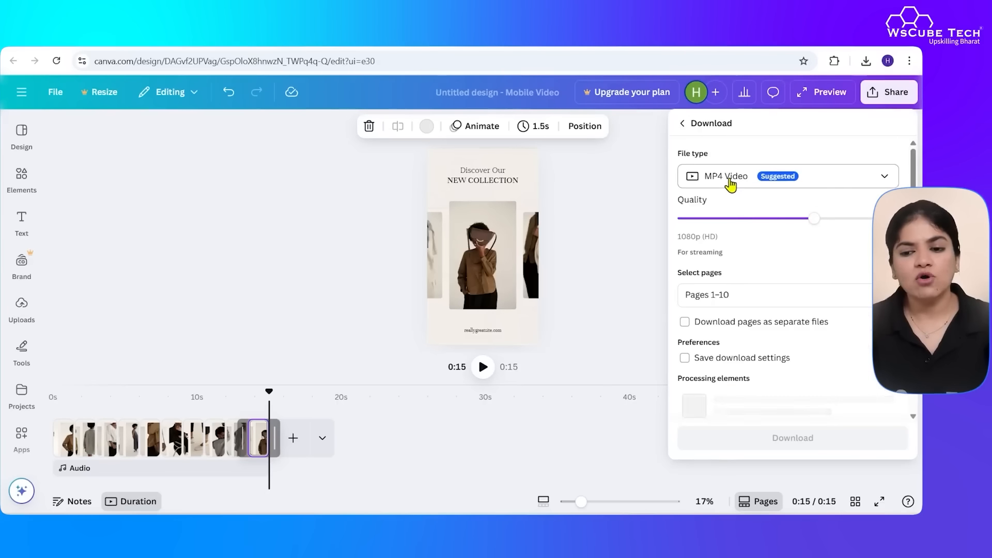
click(620, 226)
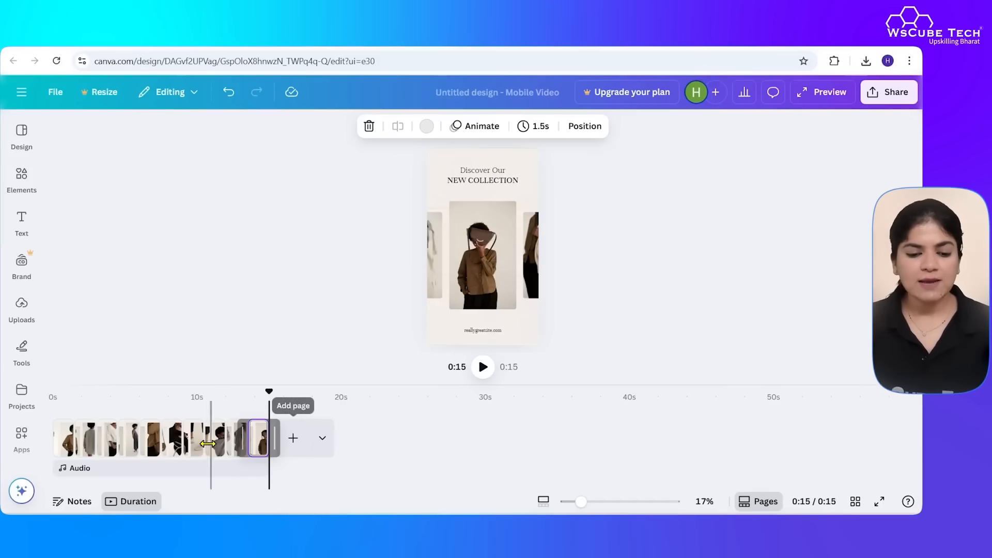
Undo all the changes to the reel back to the single blank page
click(207, 447)
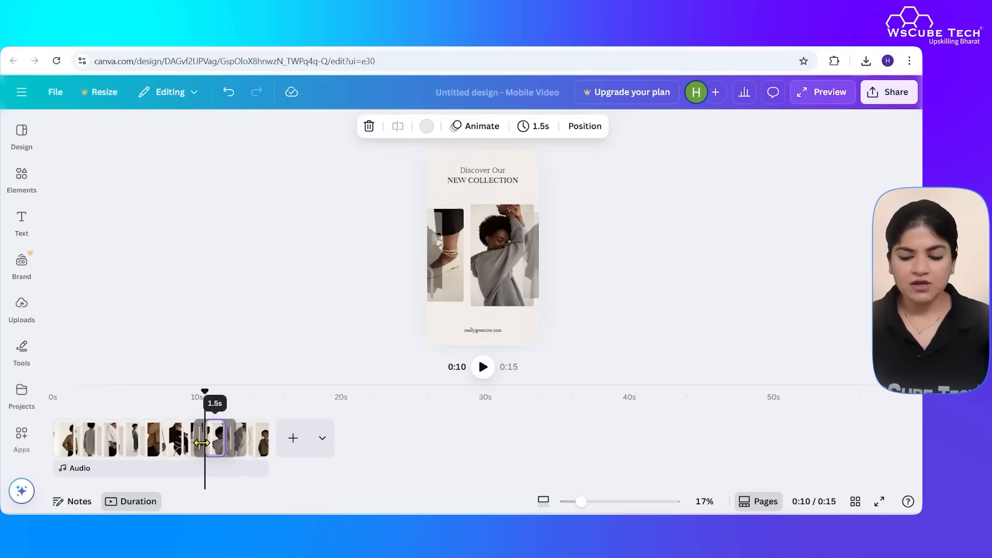
key(ctrl+z)
key(ctrl+z)
key(ctrl+z)
key(ctrl+z)
key(ctrl+z)
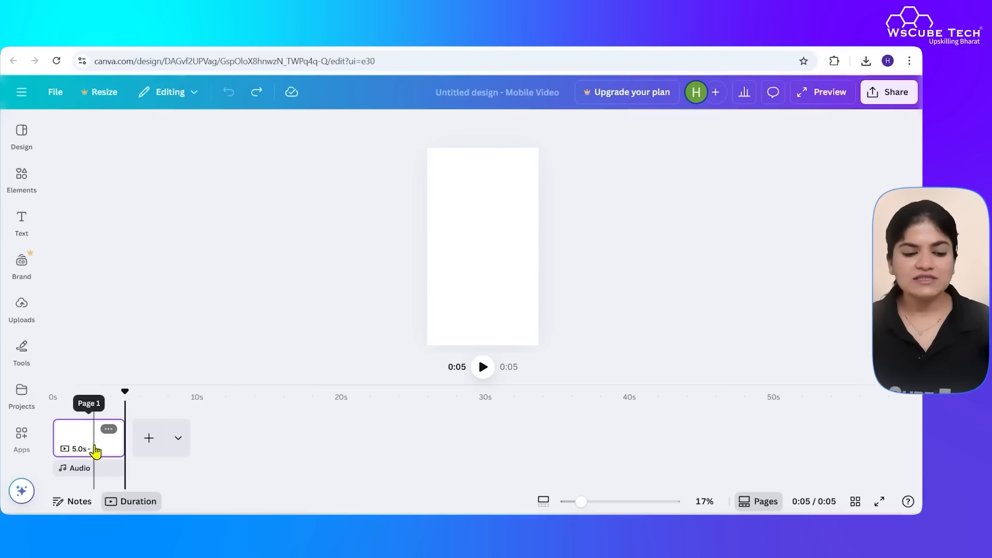
Search the elements for "person on computer" and add the vertical video of a woman sitting at a desk to the blank page
click(83, 439)
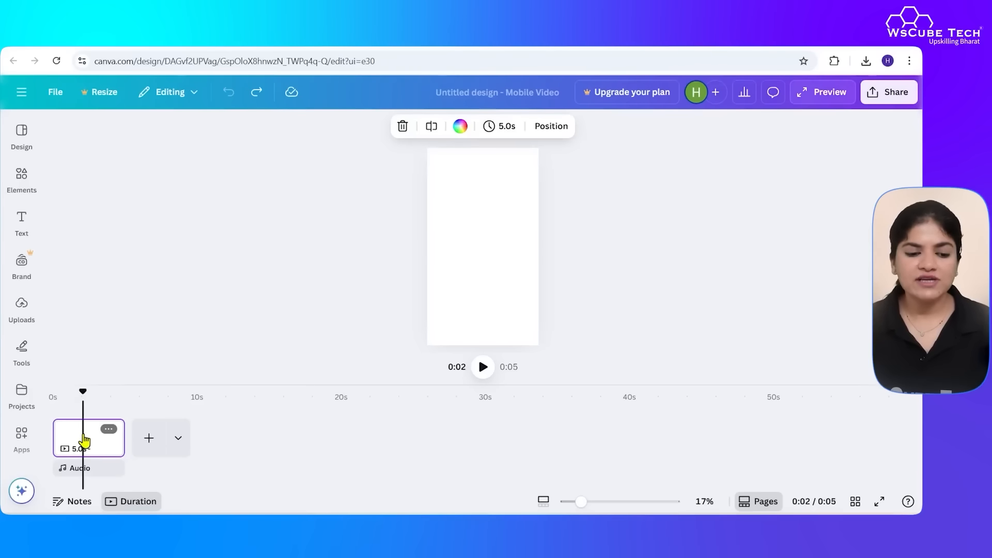
click(22, 307)
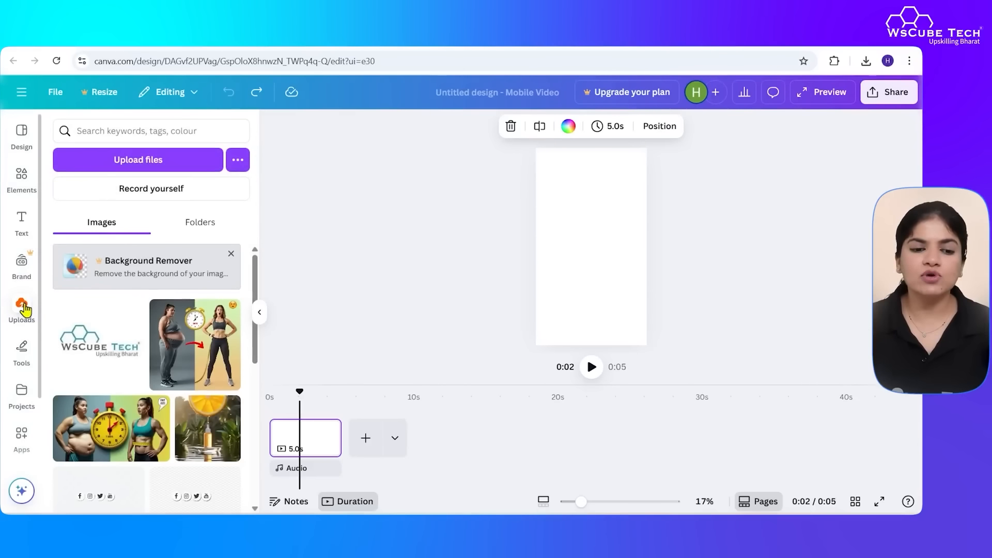
scroll(169, 413, down, 5)
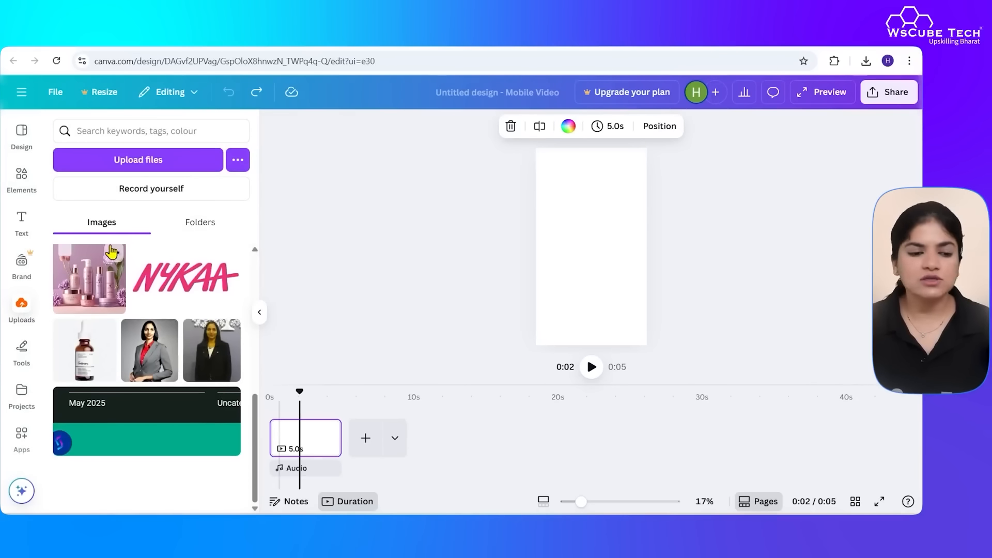
click(24, 181)
click(202, 128)
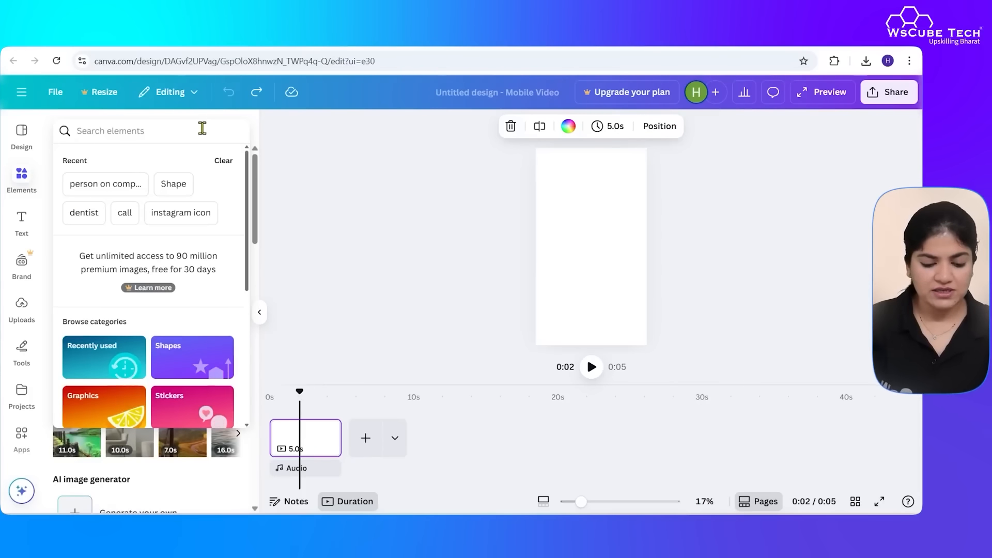
click(106, 183)
click(75, 248)
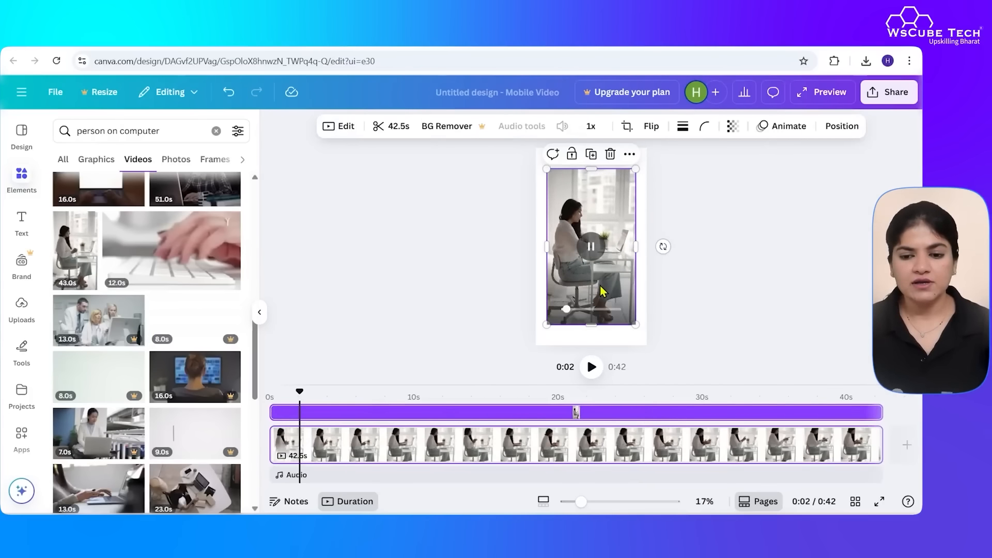
Align the desk video with the page's upper-left corner, enlarge it to fill the page, and view the reel full screen
drag(602, 292, 591, 271)
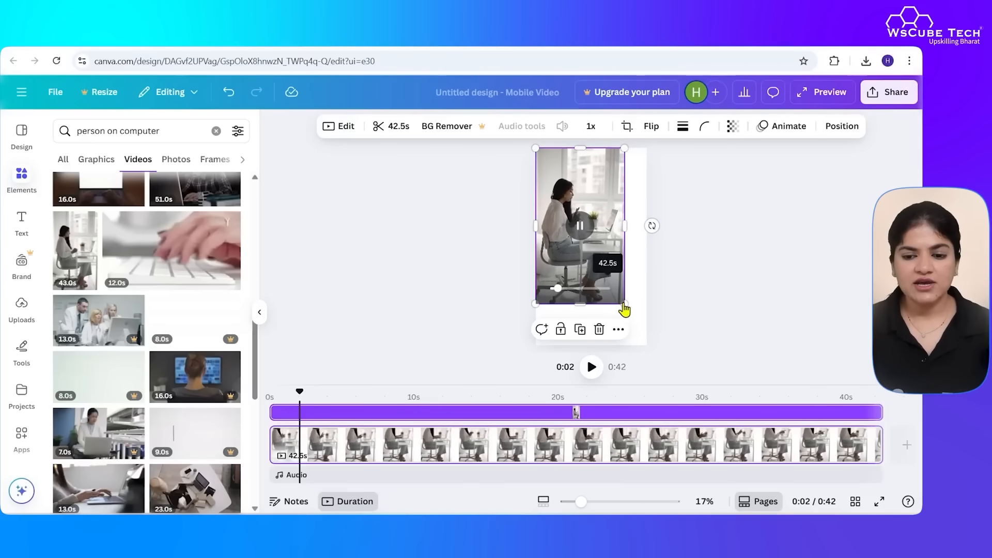
drag(625, 305, 649, 345)
click(881, 502)
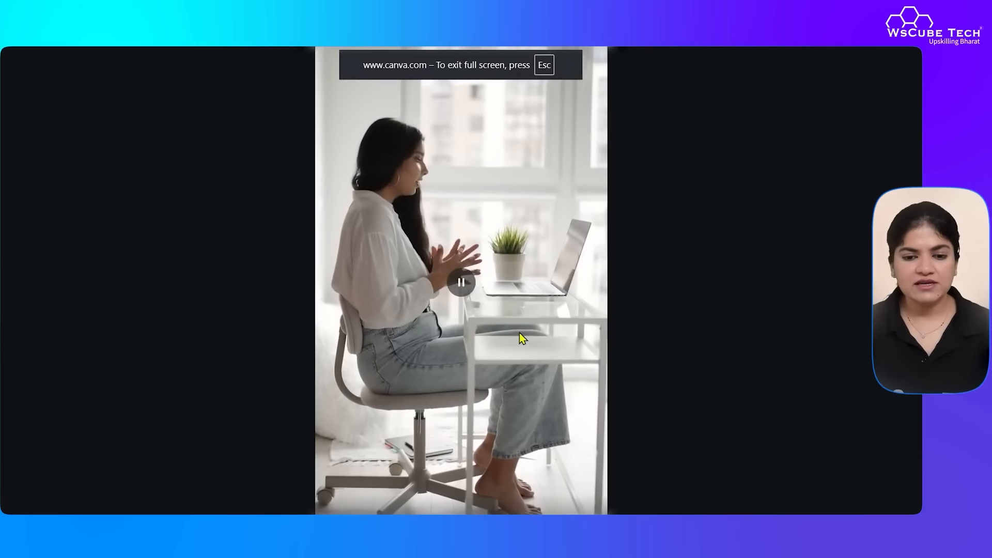
Close the reel's full-screen preview and select the desk video on the page
key(Escape)
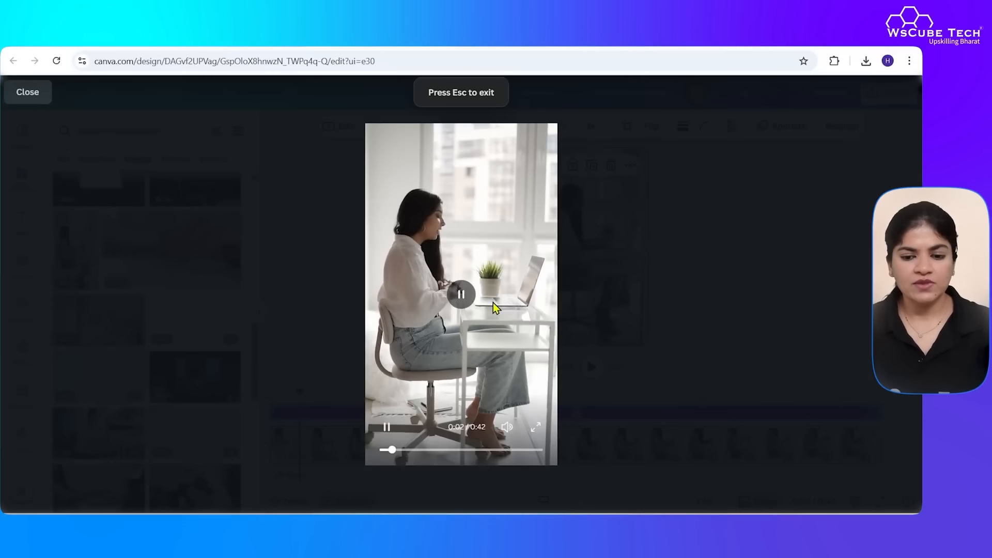
click(28, 92)
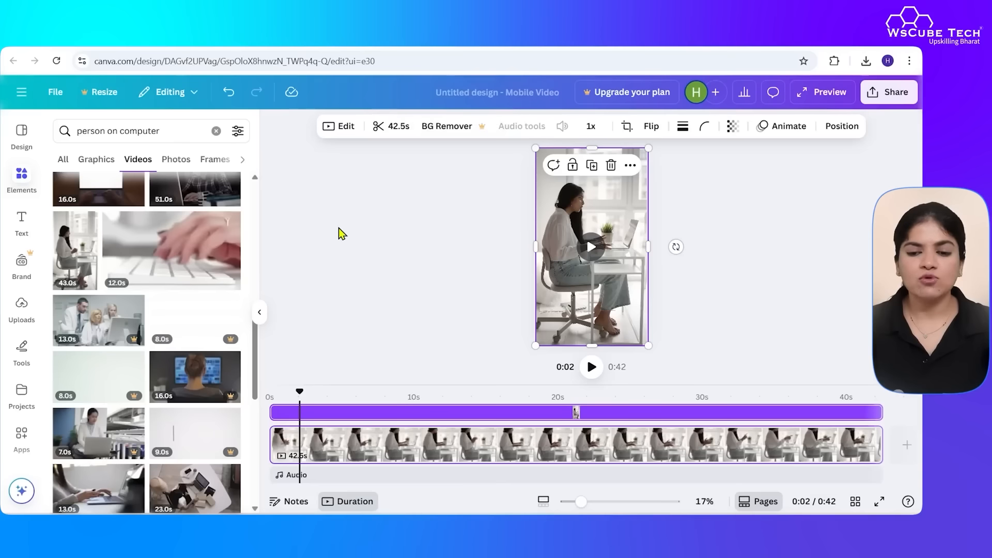
click(709, 313)
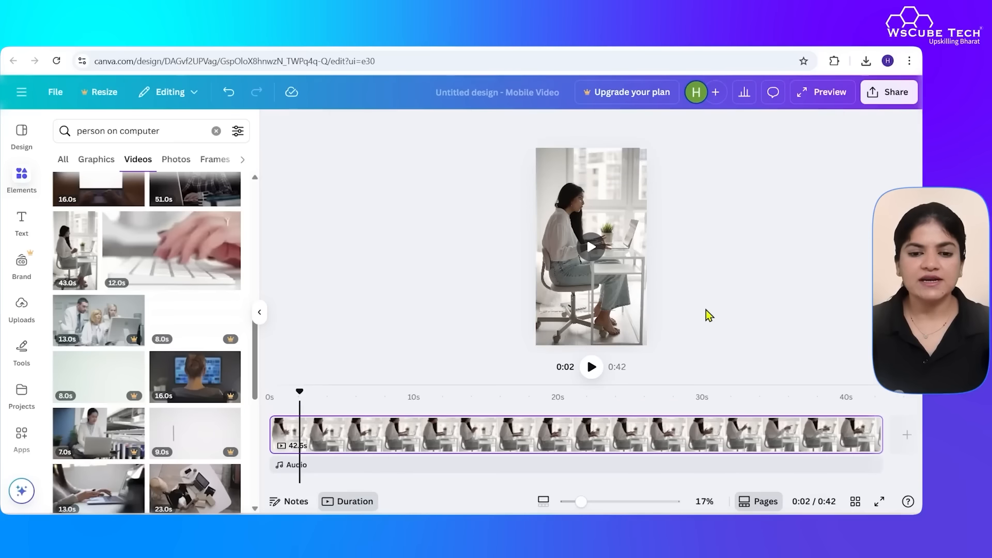
click(611, 216)
Add a text box to the page reading "Join our Digital marketing now"
click(22, 220)
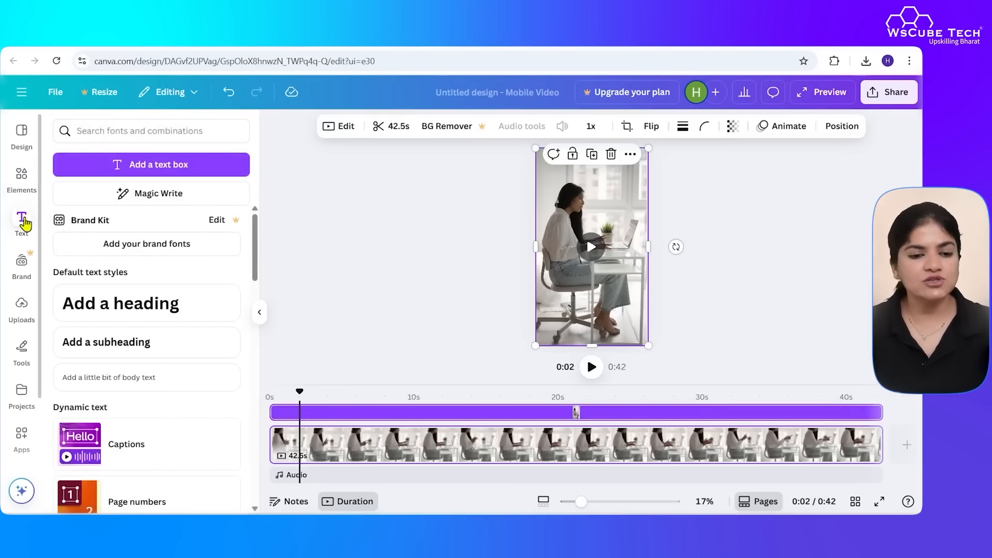
click(166, 202)
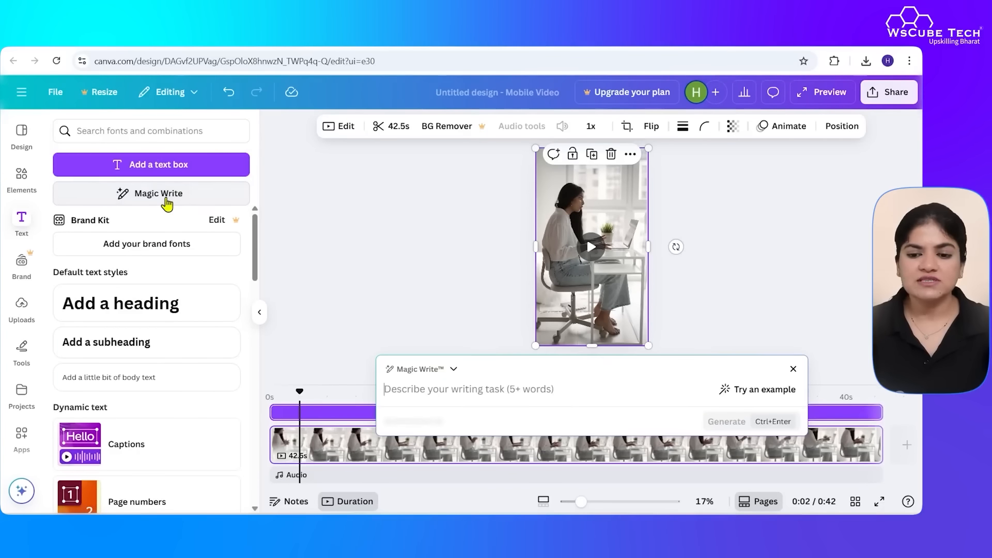
click(794, 369)
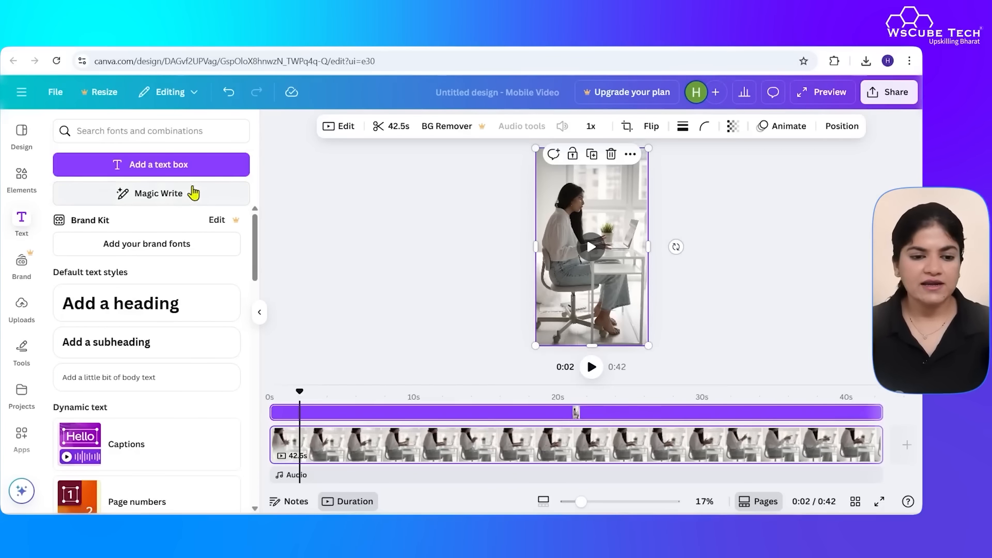
click(181, 164)
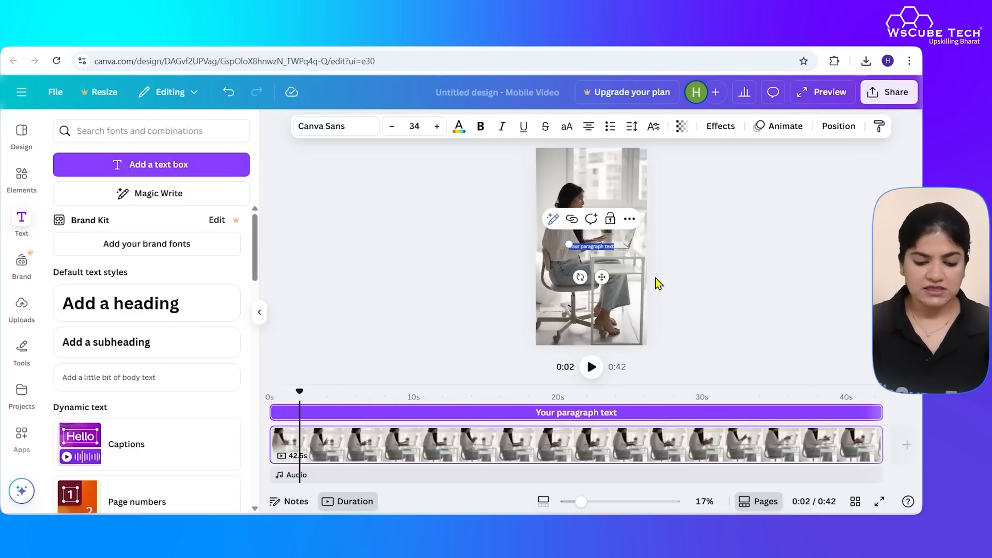
text(Join our Digital marketongcourse now)
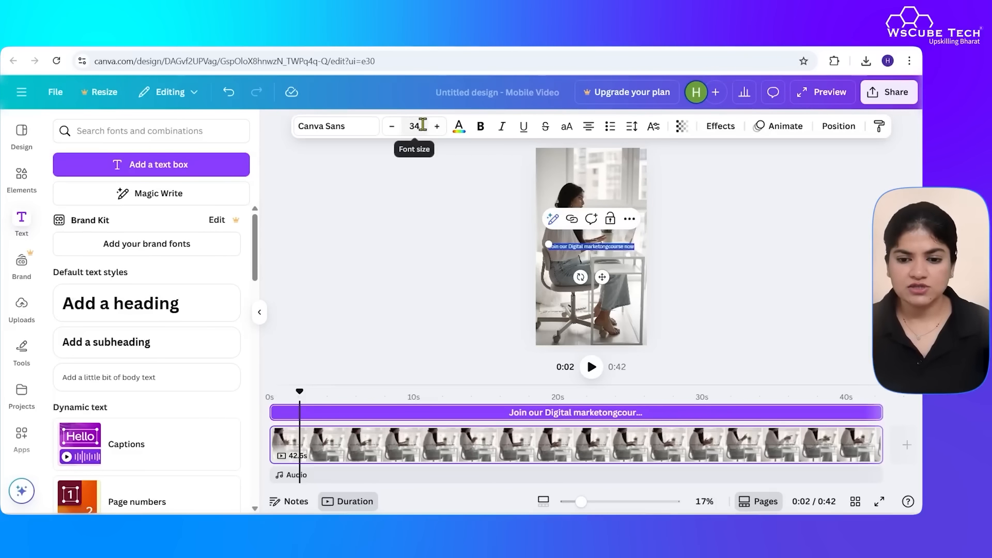
Enlarge the "Join our Digital marketing now" text to font size 86 and move it to the lower part of the video
click(437, 126)
click(437, 127)
click(437, 127)
click(437, 127)
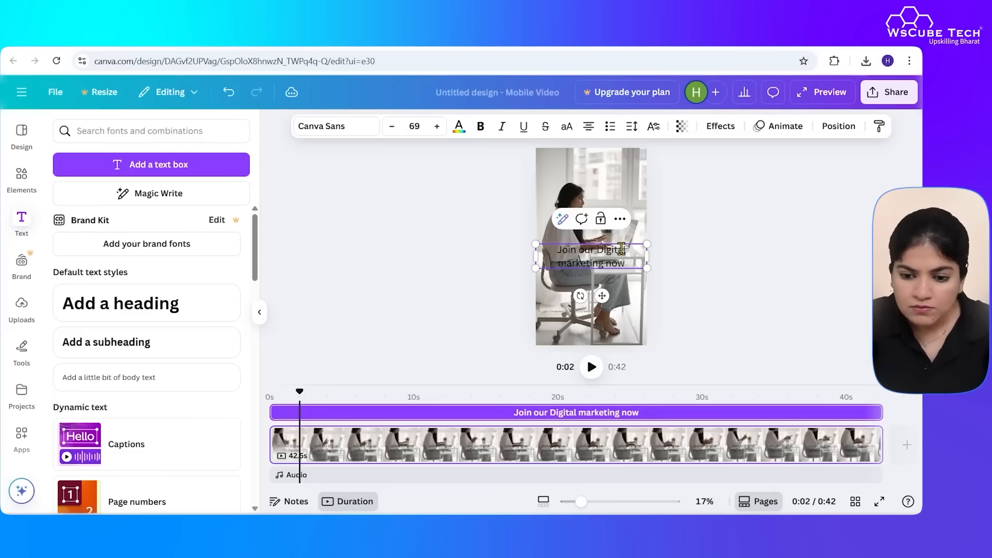
drag(602, 295, 601, 346)
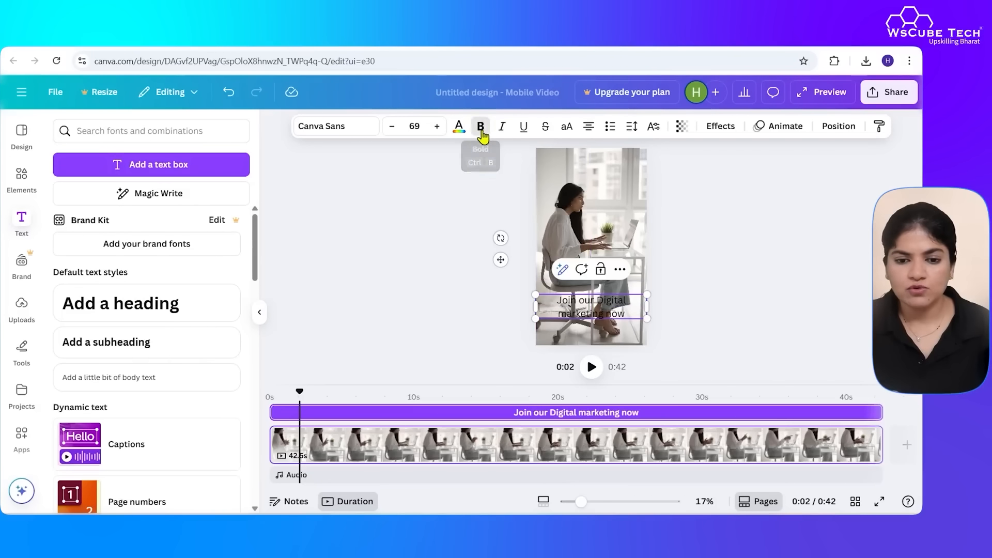
click(437, 127)
click(437, 126)
click(437, 127)
click(438, 127)
click(437, 127)
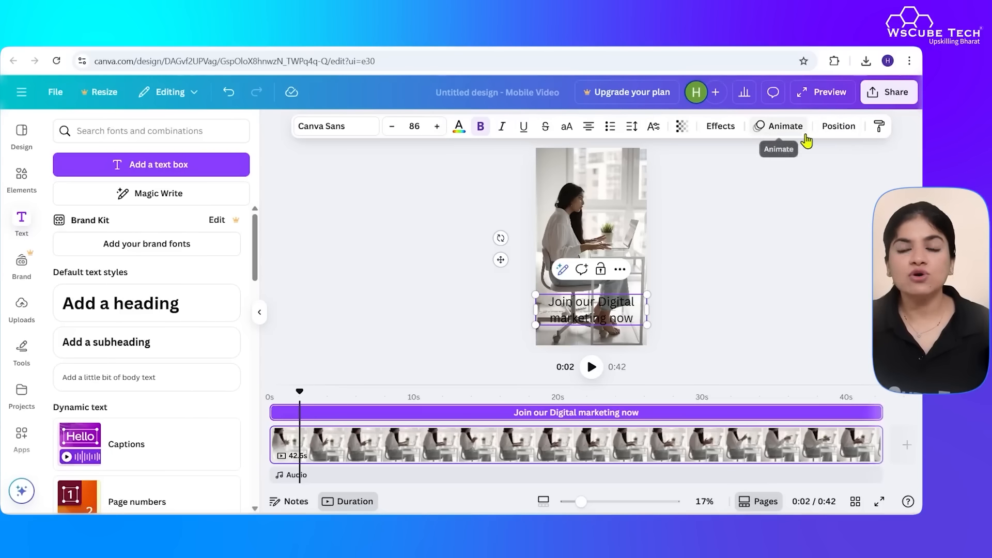
Apply the Background effect to the text and set the background colour to white #ffffff
click(718, 134)
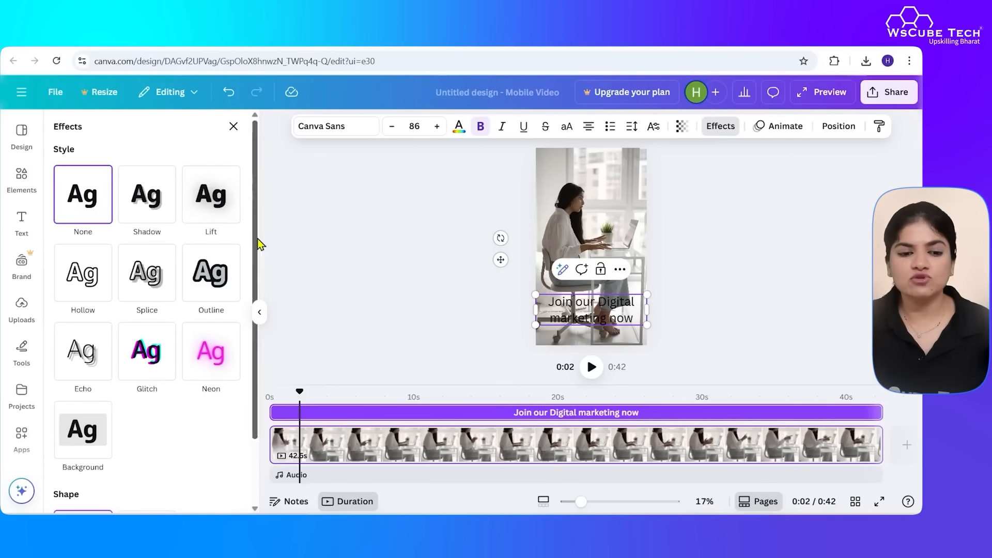
click(82, 454)
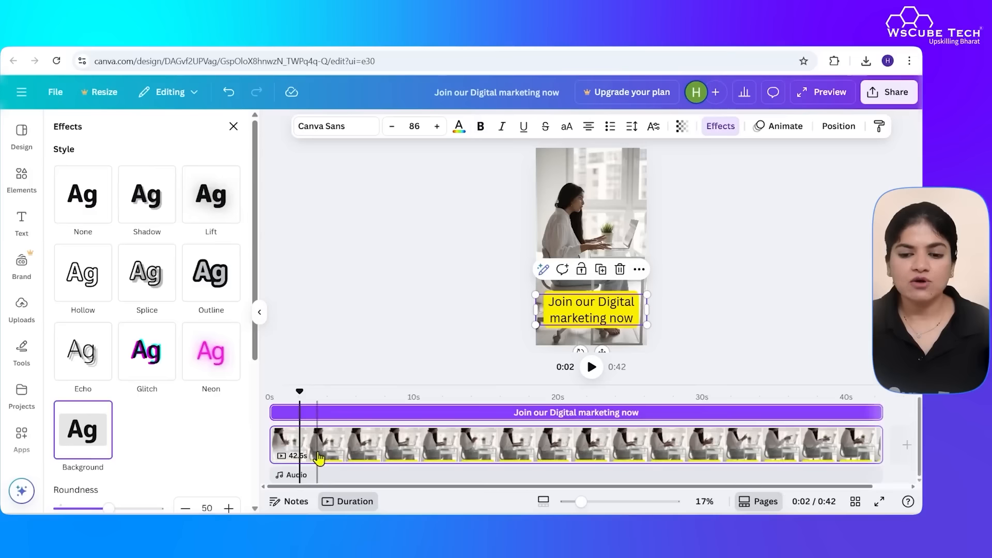
scroll(122, 483, down, 3)
click(232, 473)
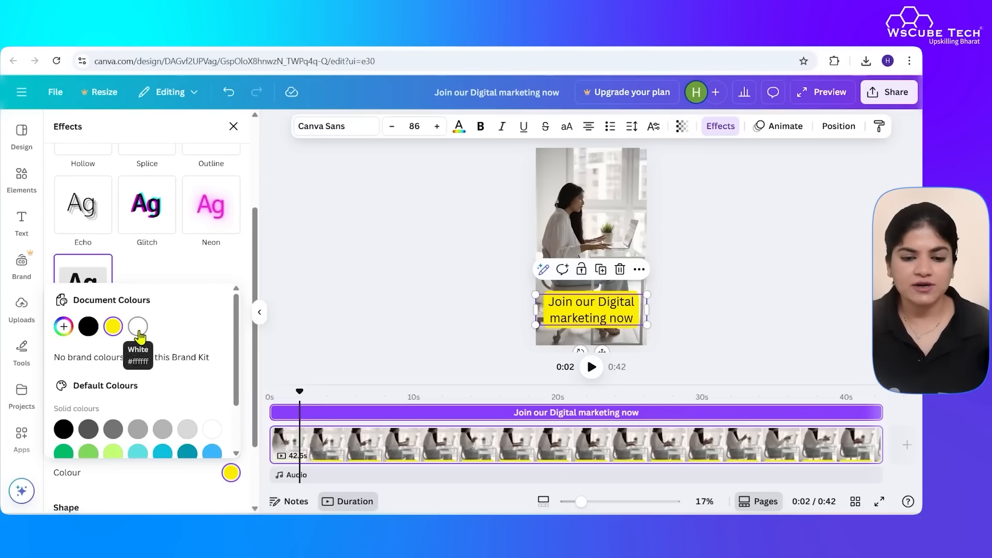
click(138, 326)
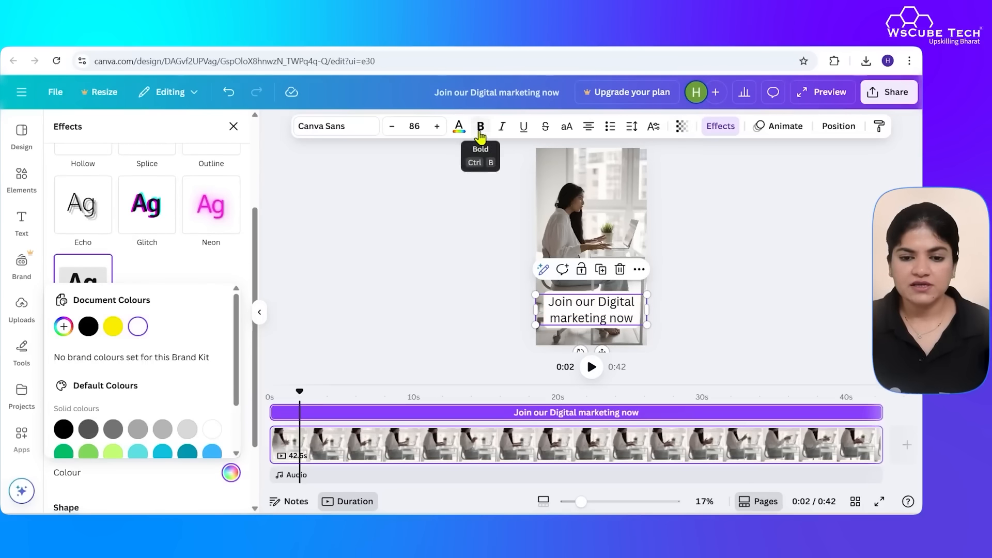
Make the text bold and move the timeline playhead to 0:28
click(480, 128)
click(628, 129)
drag(609, 219, 592, 225)
click(732, 370)
click(680, 425)
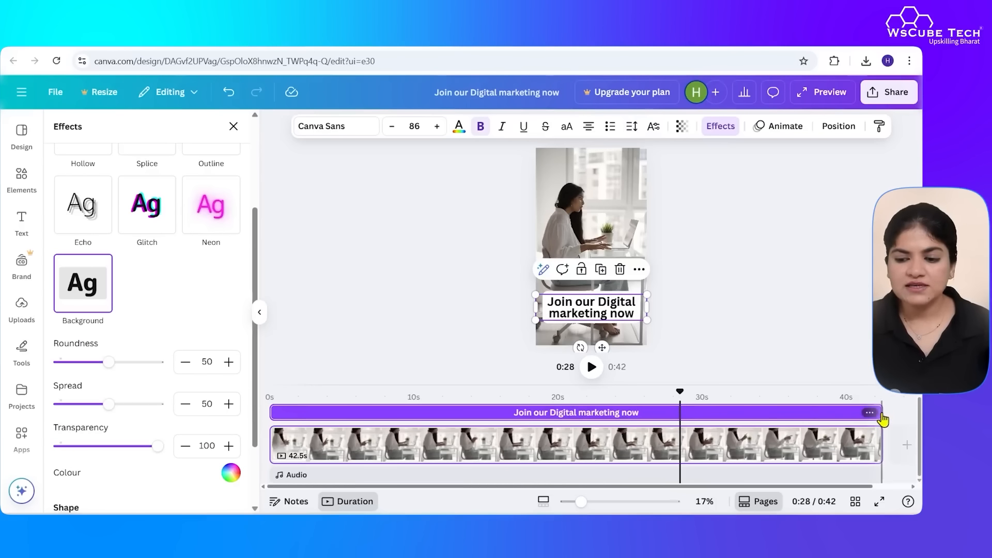
Shorten the "Join our Digital marketing now" text to about the first 8 seconds of the video and move the playhead to 0:09
drag(880, 413, 357, 408)
click(379, 399)
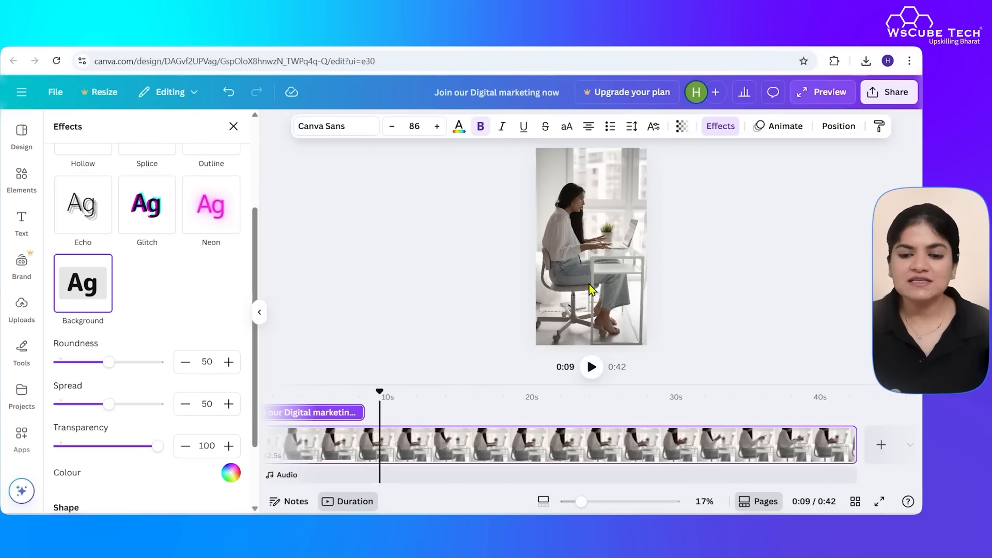
Add a text box reading "Click on the link in the description"
click(22, 222)
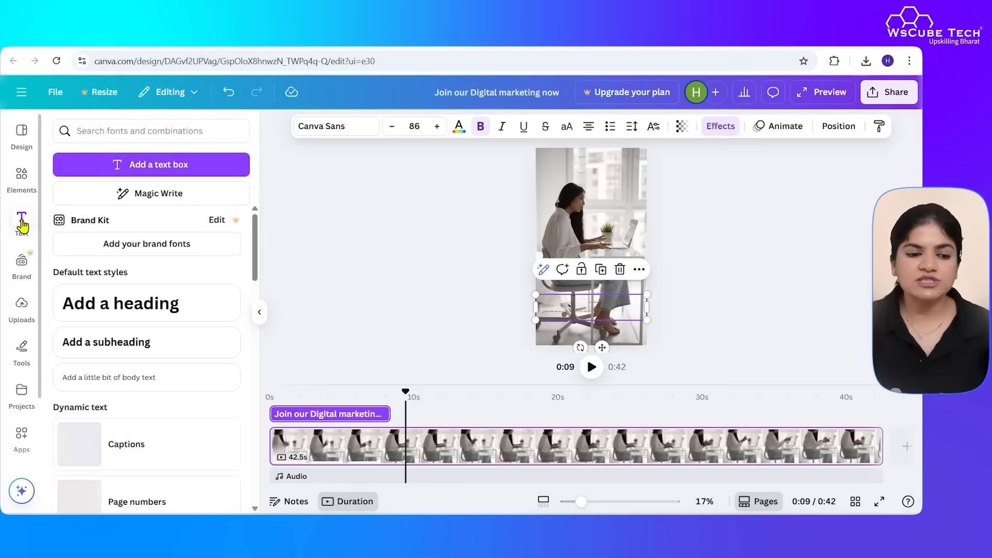
click(160, 166)
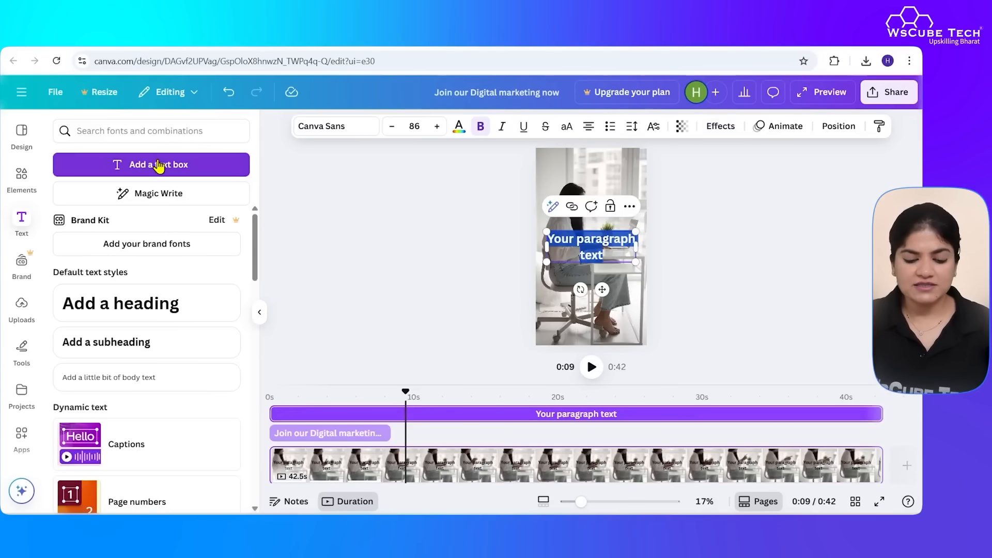
text(Click on the link in the description)
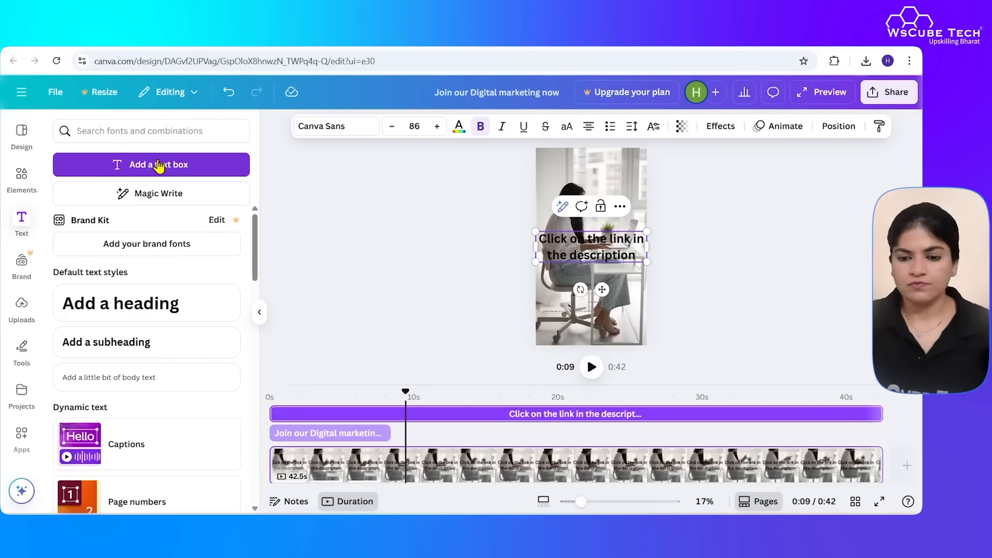
Apply the Background text effect to the "Click on the link in the description" text
click(723, 126)
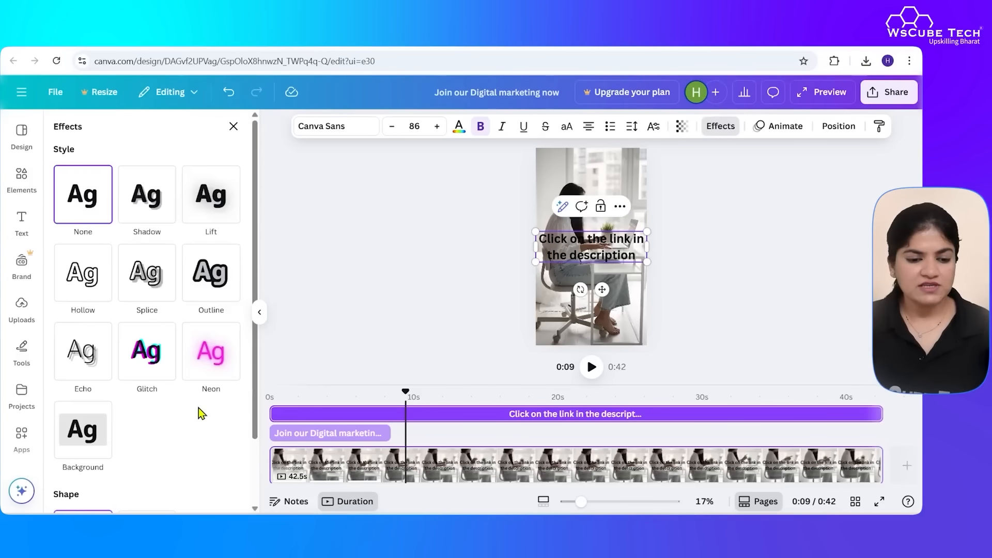
scroll(201, 413, down, 2)
click(91, 353)
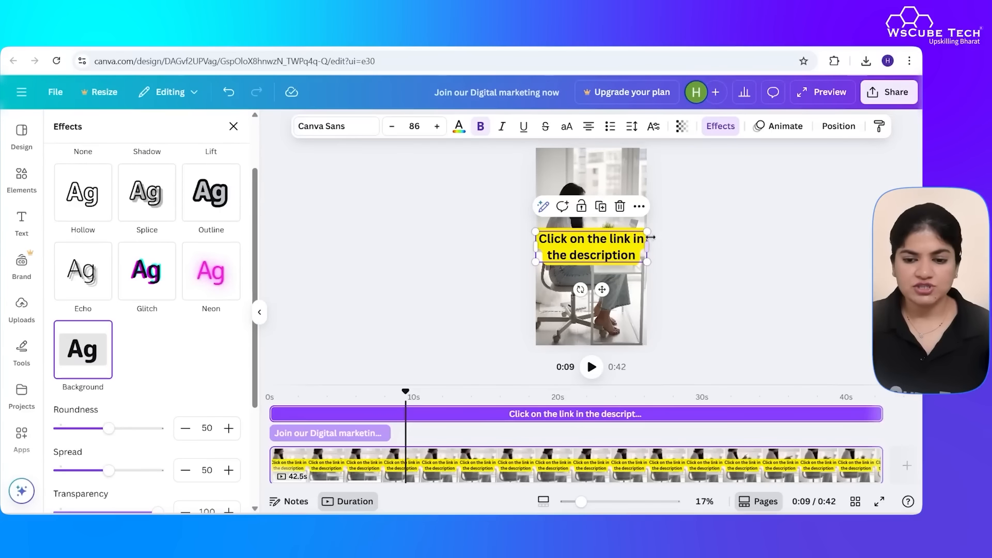
Reduce the new text's font size to 80 and move it down to the lower part of the video frame
click(390, 133)
click(390, 133)
click(390, 133)
click(390, 133)
click(390, 133)
click(390, 132)
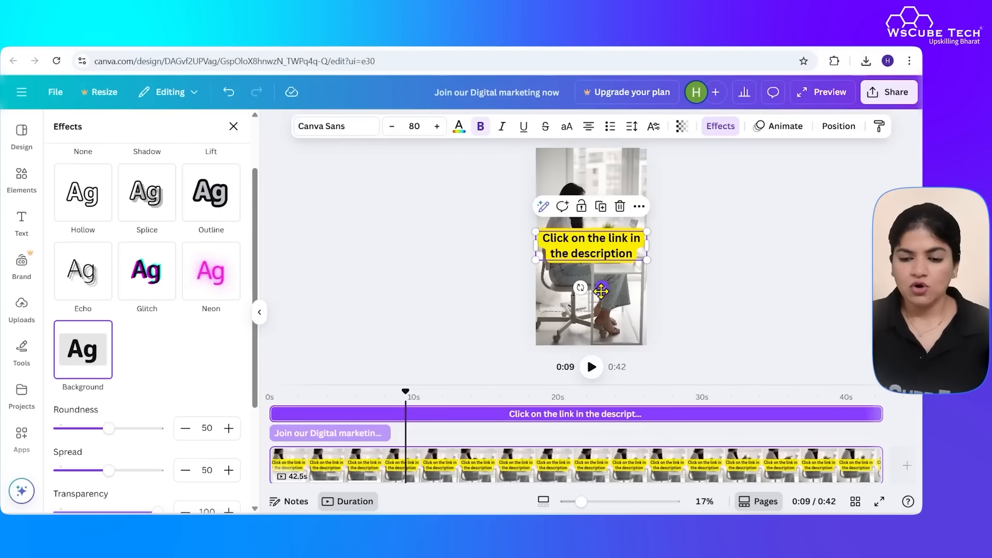
drag(602, 292, 602, 341)
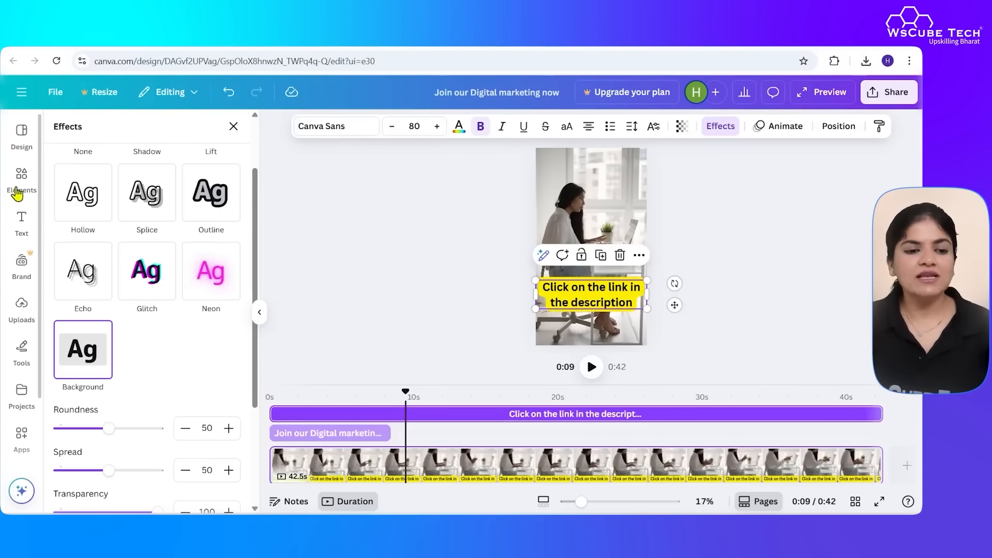
Search the elements library for "arrow" and browse the matching shapes and graphics
click(17, 193)
click(192, 132)
text(a)
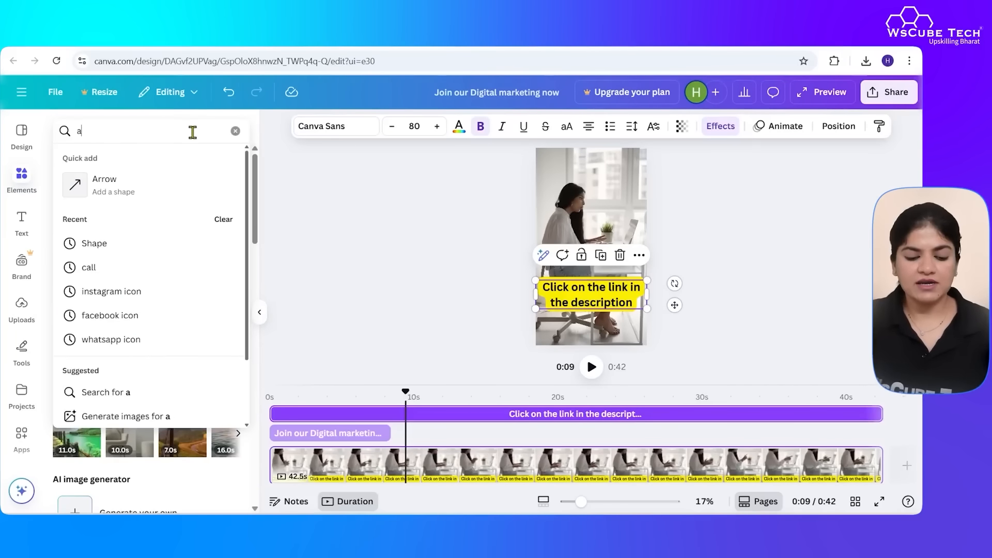
text(rrow)
key(Return)
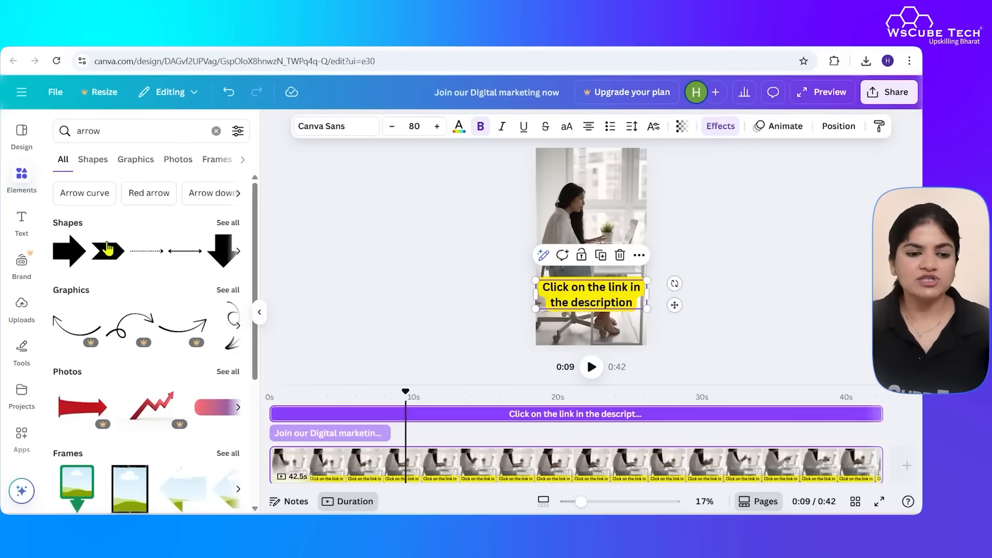
click(228, 223)
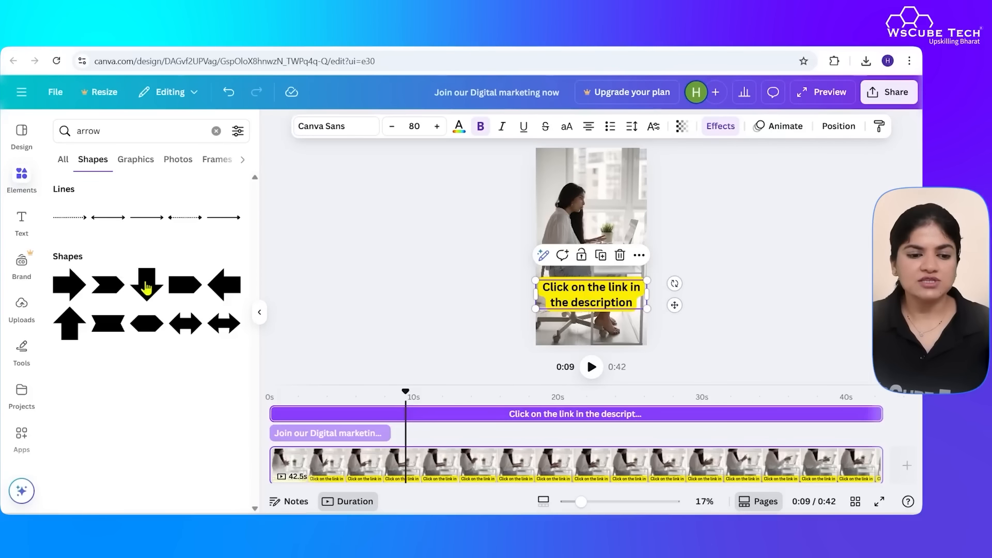
click(61, 159)
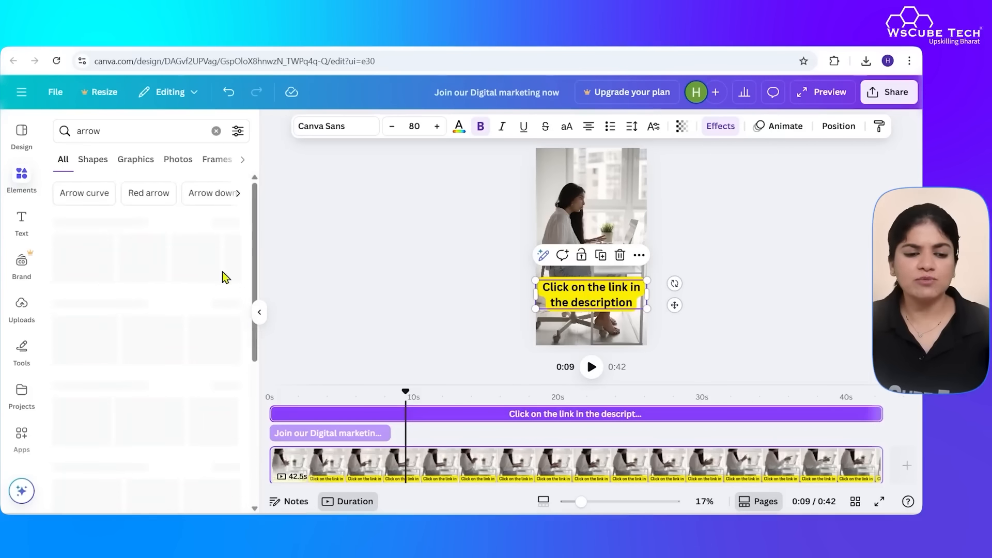
click(228, 290)
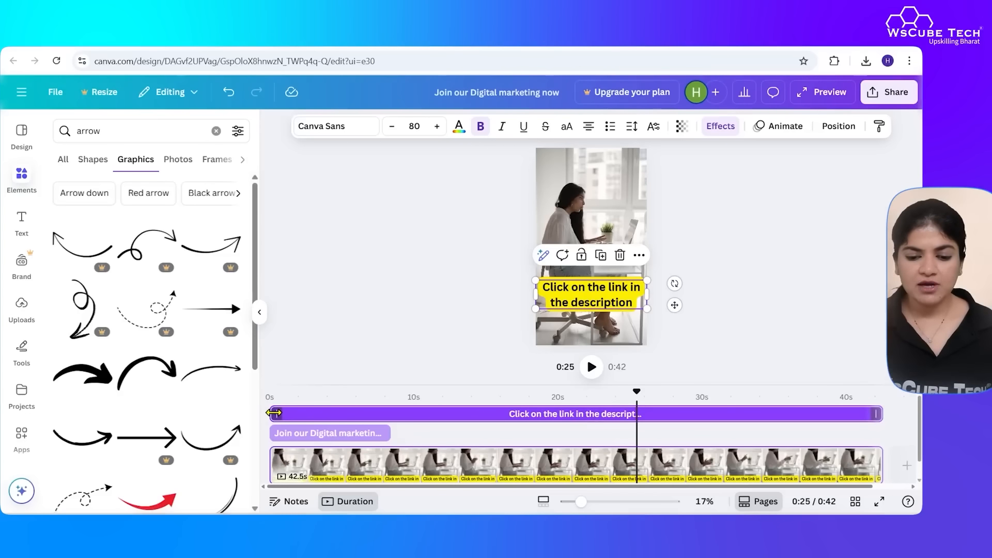
Trim the start of the "Click on the link in the description" text to where the first text ends on the timeline
drag(274, 413, 394, 424)
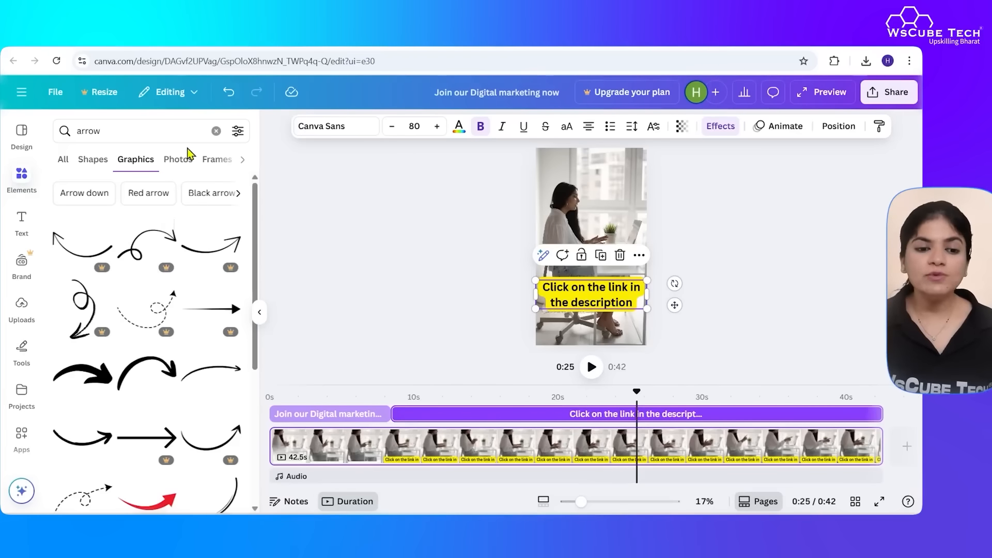
Search the elements library for "music" and browse the available audio tracks
click(217, 132)
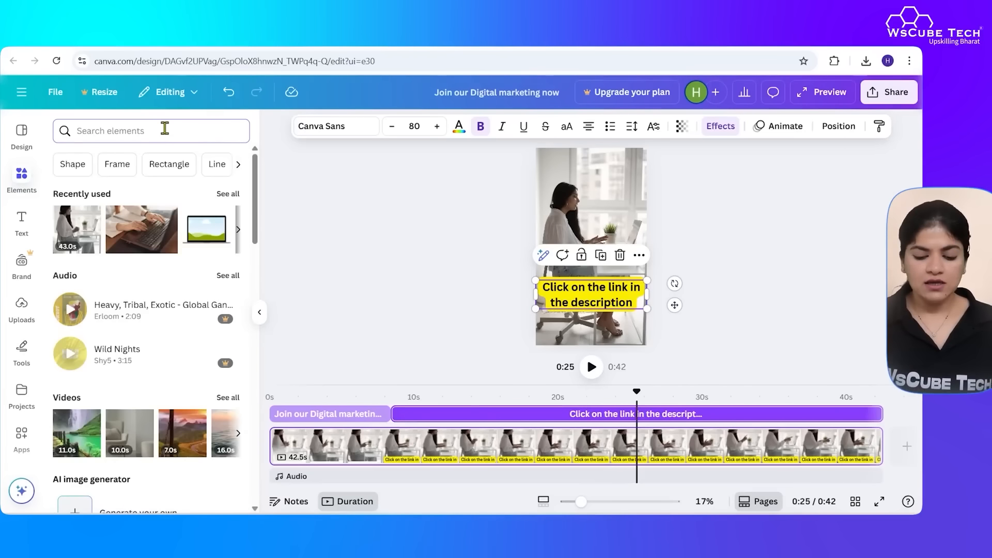
text(music)
key(Return)
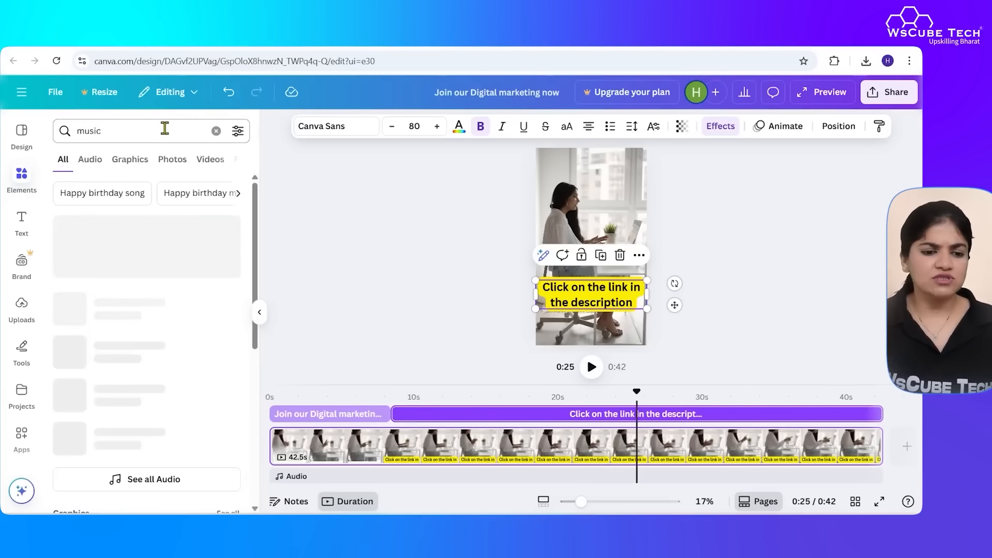
scroll(186, 164, right, 3)
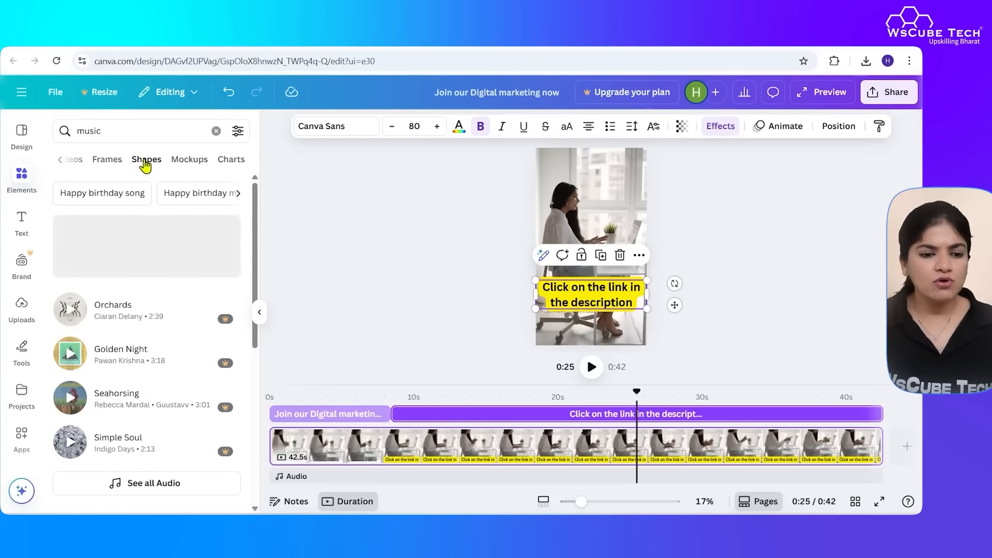
scroll(119, 164, left, 3)
click(90, 164)
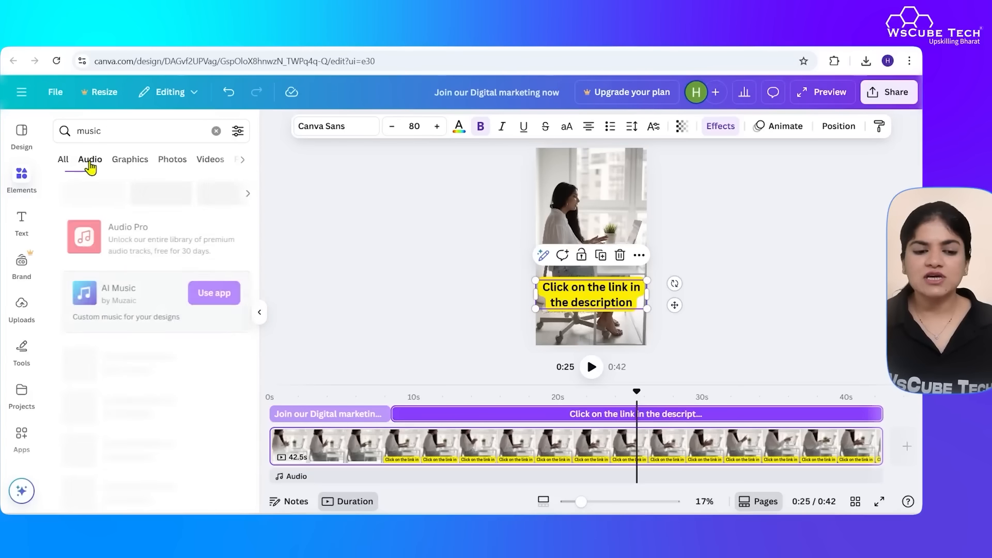
scroll(139, 403, down, 4)
scroll(144, 405, down, 8)
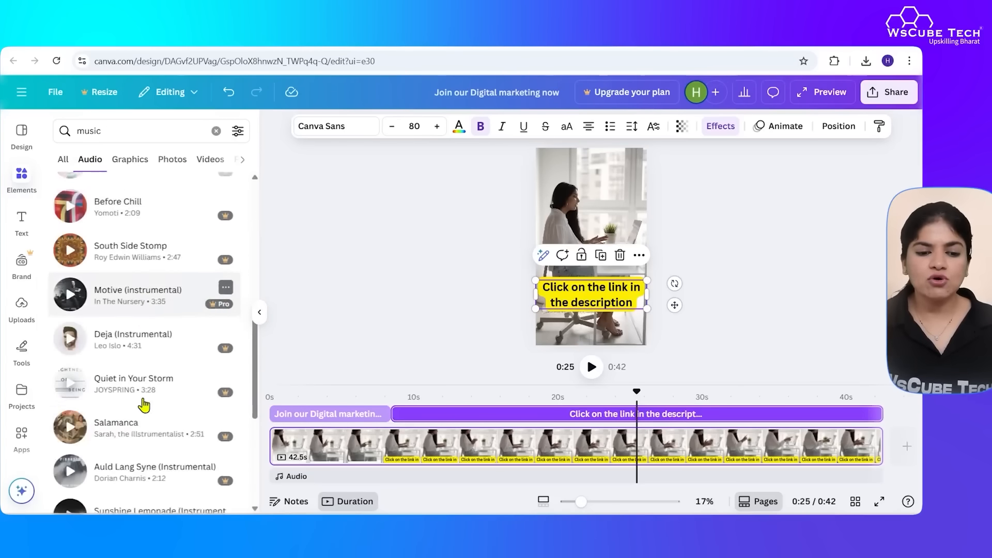
scroll(140, 402, up, 12)
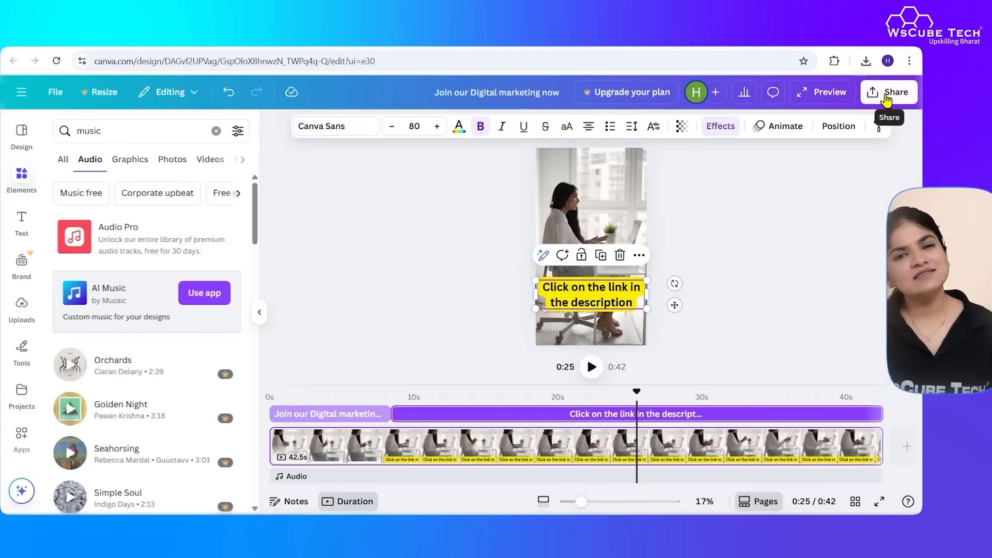
Open the design's sharing options to view the download choice
click(887, 100)
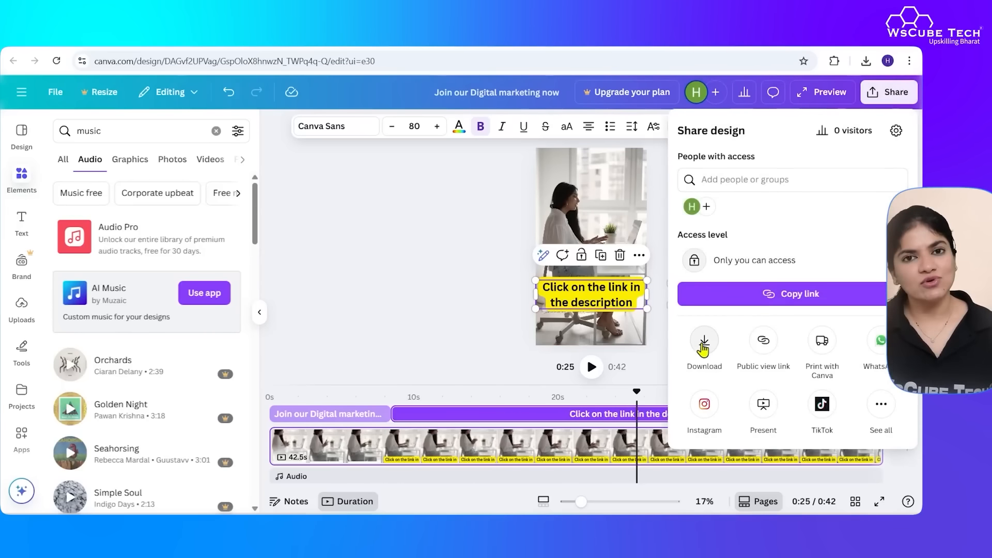
click(467, 286)
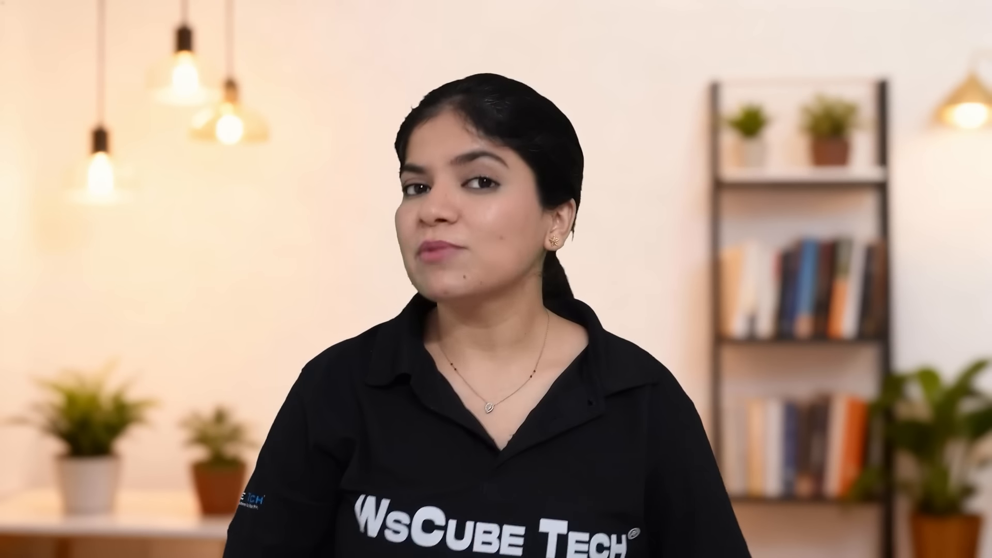
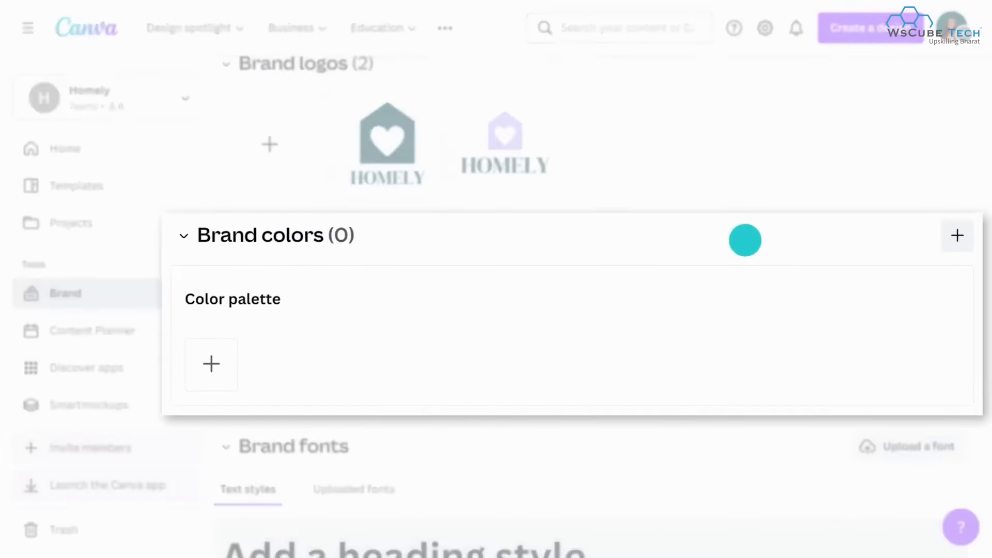
click(250, 361)
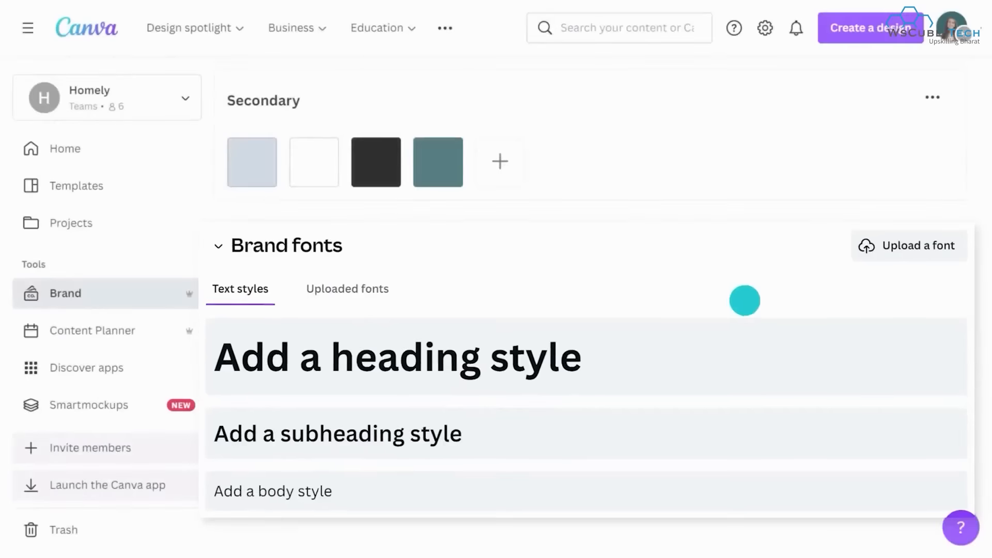
click(410, 285)
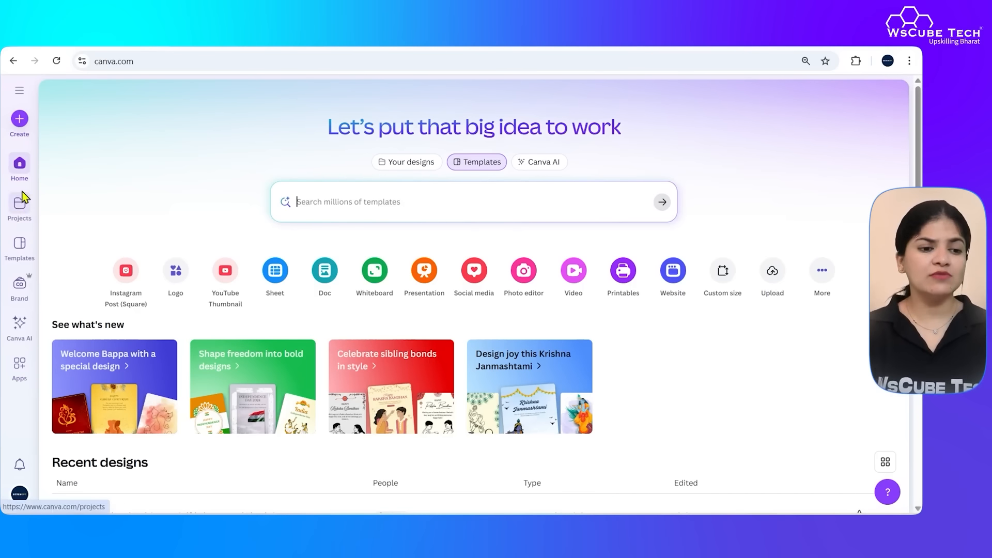
Go to the Brand Kits page and create a new brand kit named "Tutorials Freak"
click(22, 297)
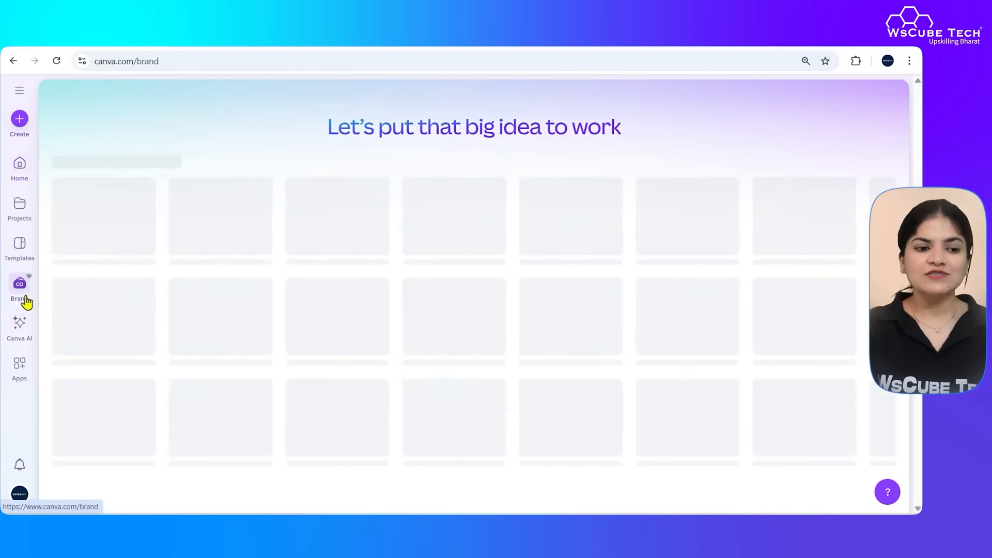
mouse_move(211, 330)
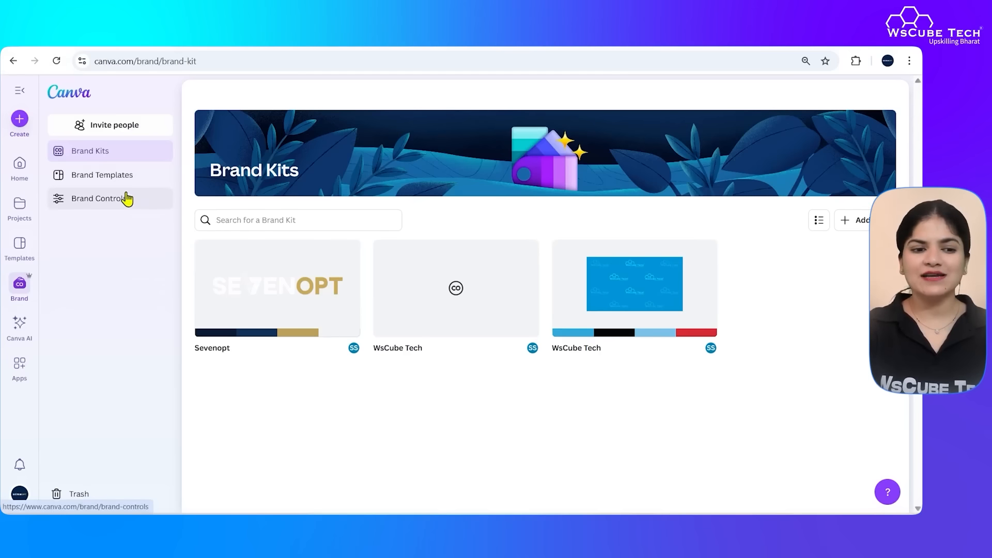
click(861, 223)
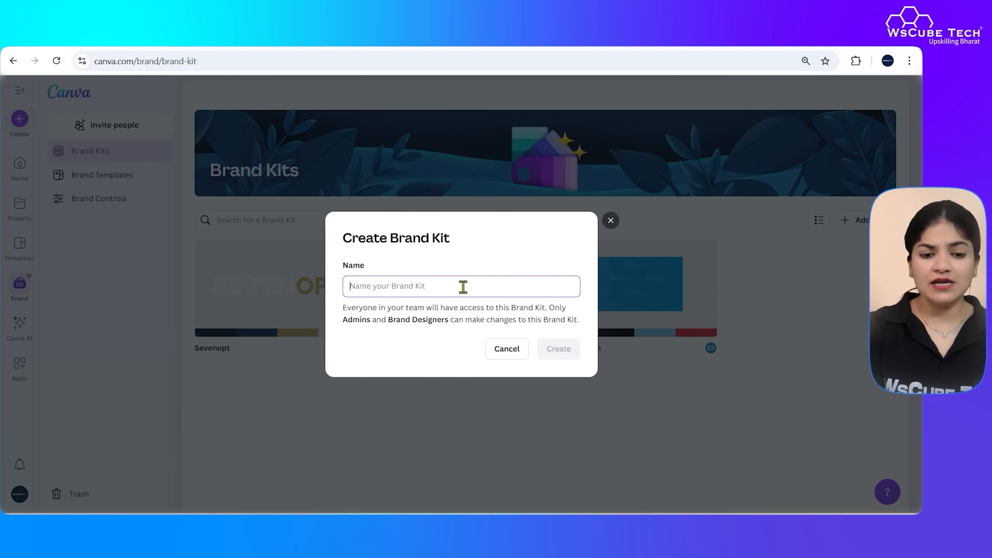
text(Tutorials Freak)
click(559, 351)
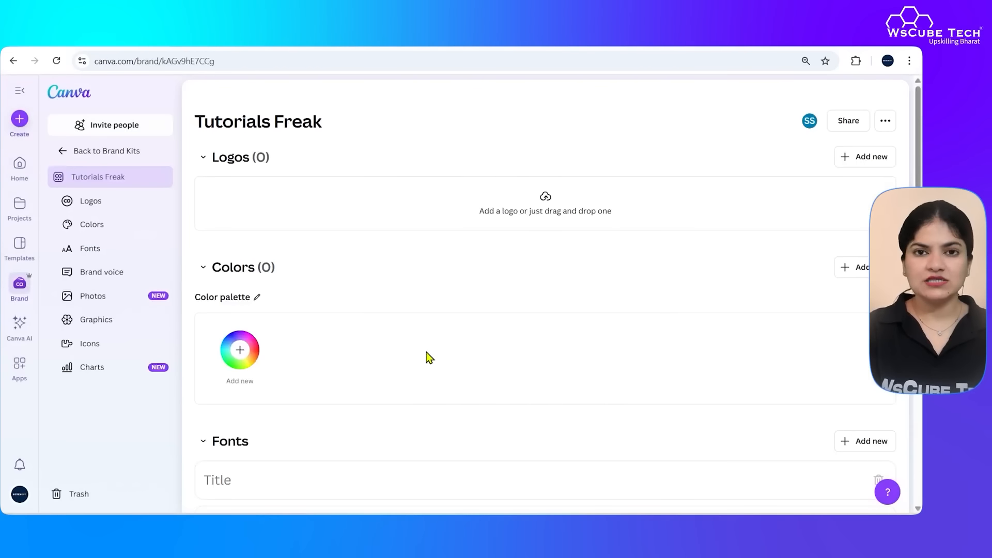
Upload the images "channels4_profile (2)" and "images" from Downloads as logos of the Tutorials Freak brand kit
scroll(479, 383, down, 20)
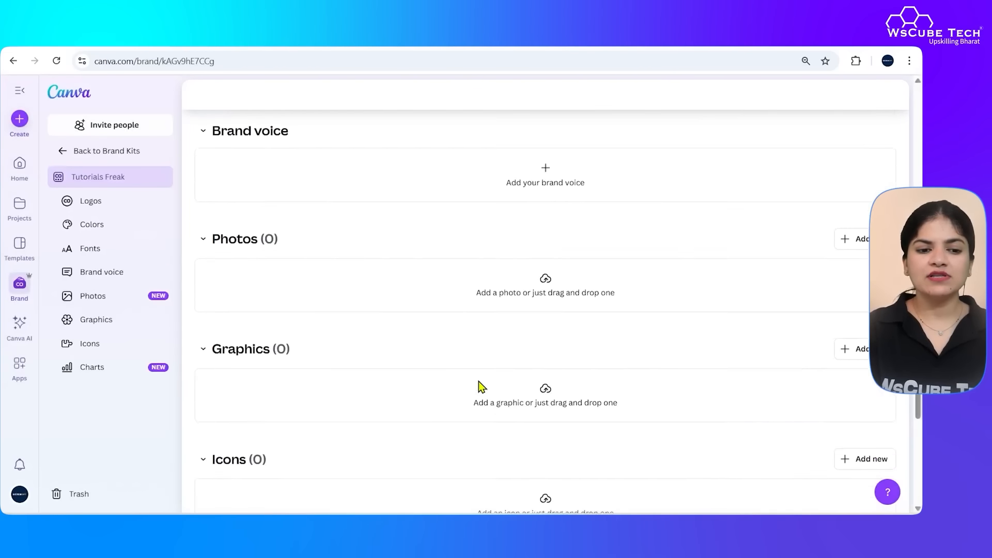
scroll(494, 194, up, 20)
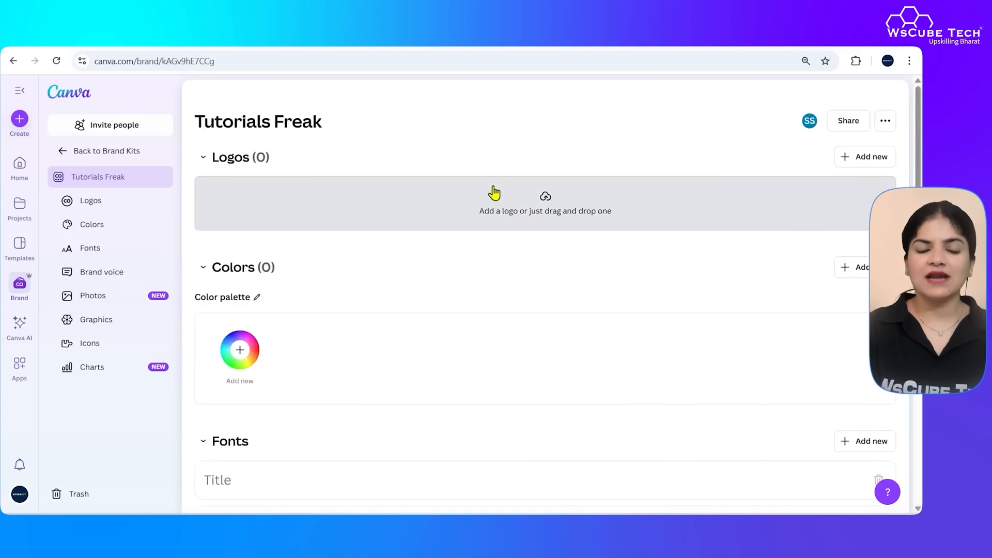
click(584, 212)
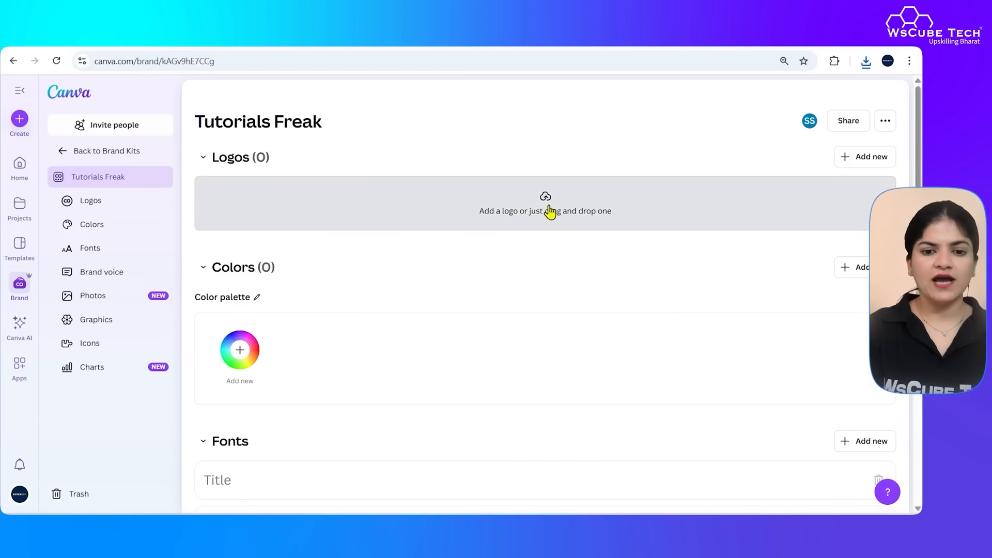
click(551, 212)
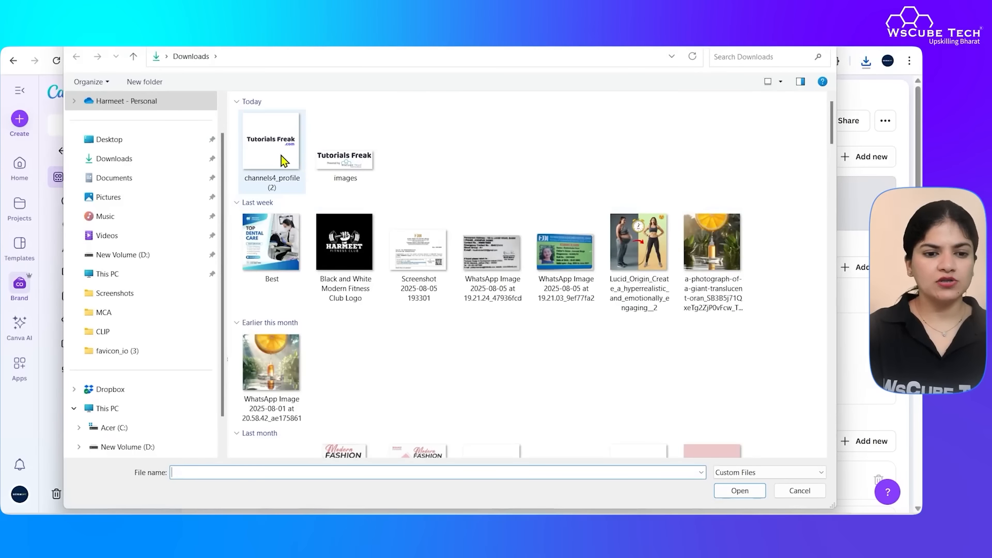
click(272, 147)
ctrl+click(326, 168)
click(745, 487)
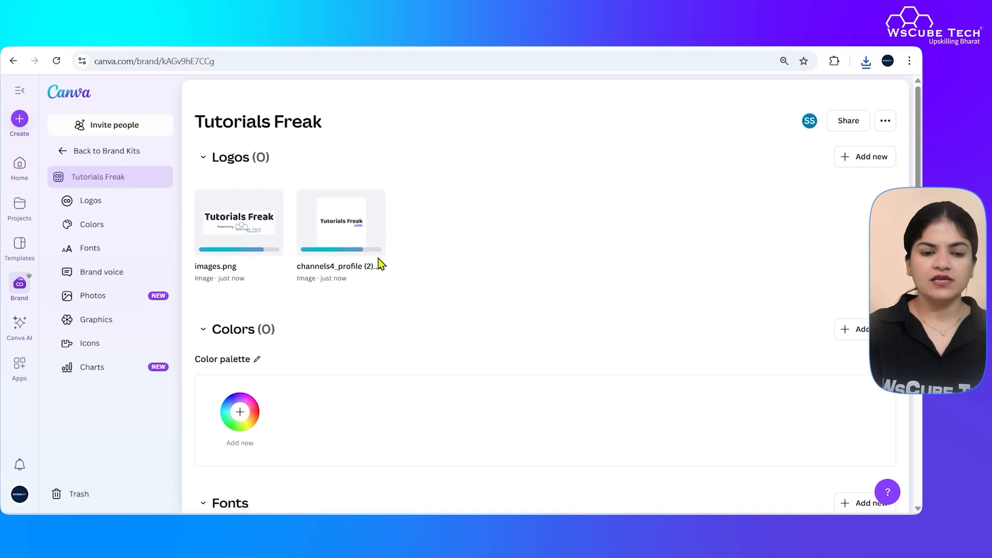
scroll(379, 259, down, 2)
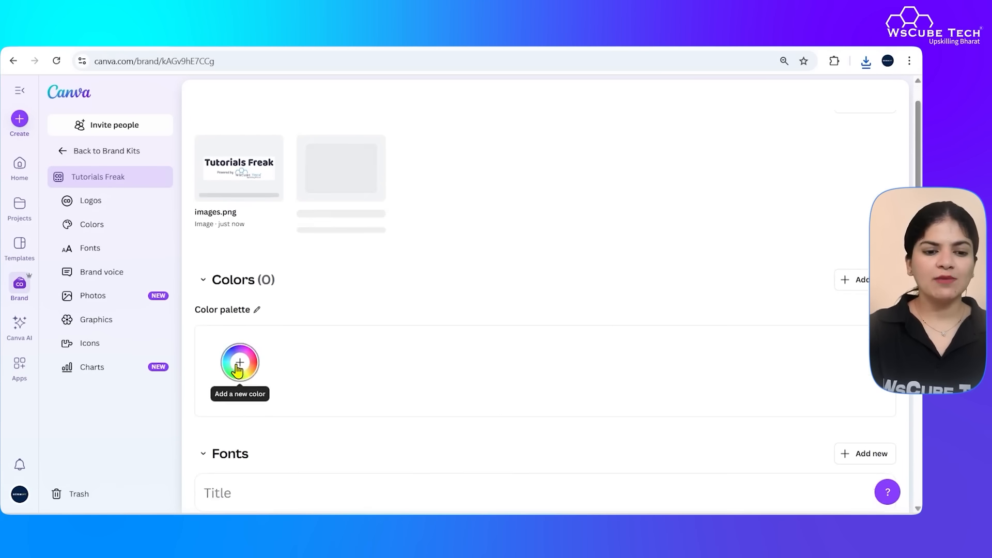
Add a new color to the Tutorials Freak palette and sample white (#FFFFFF) for it with the eyedropper
scroll(305, 288, up, 2)
scroll(288, 283, down, 3)
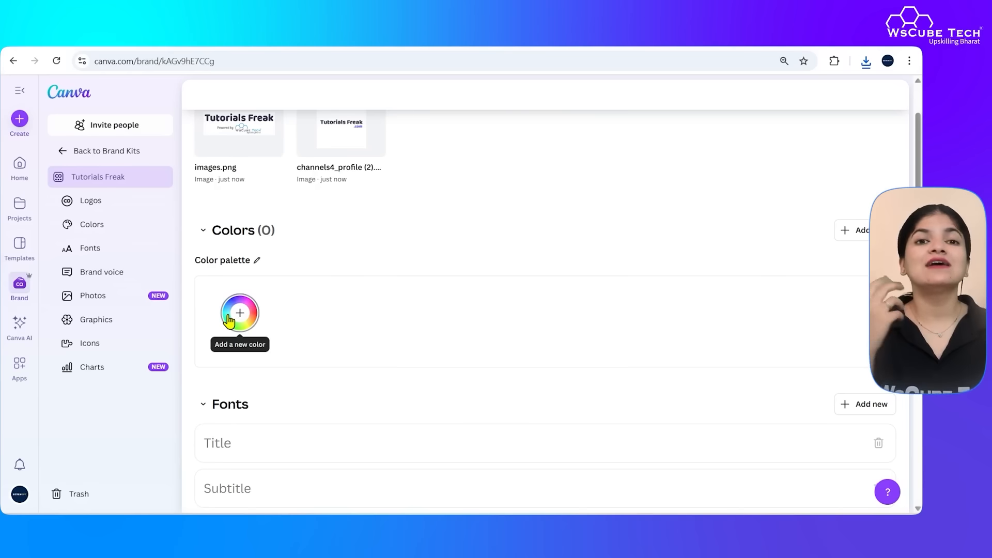
click(229, 321)
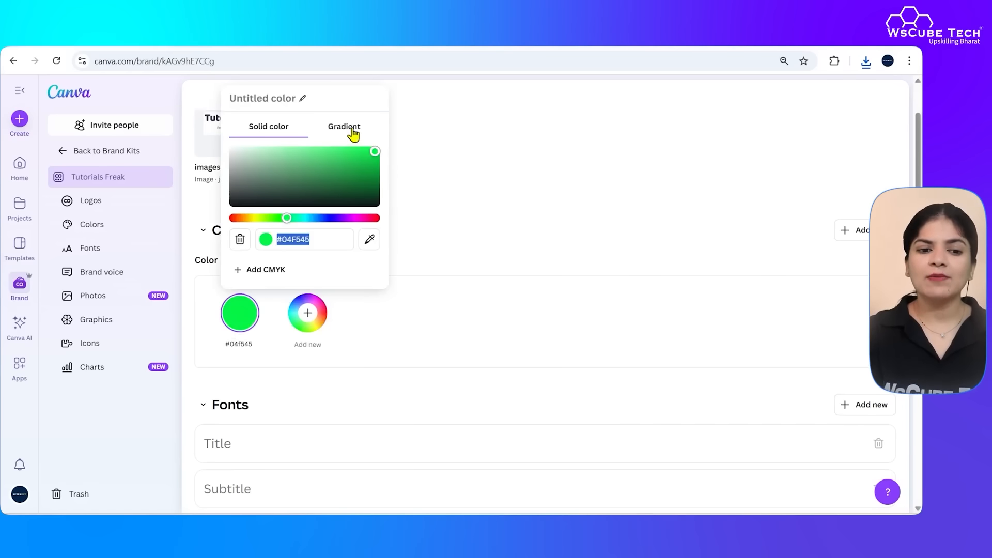
mouse_move(376, 155)
mouse_down()
mouse_move(331, 152)
mouse_move(371, 154)
mouse_up()
click(368, 247)
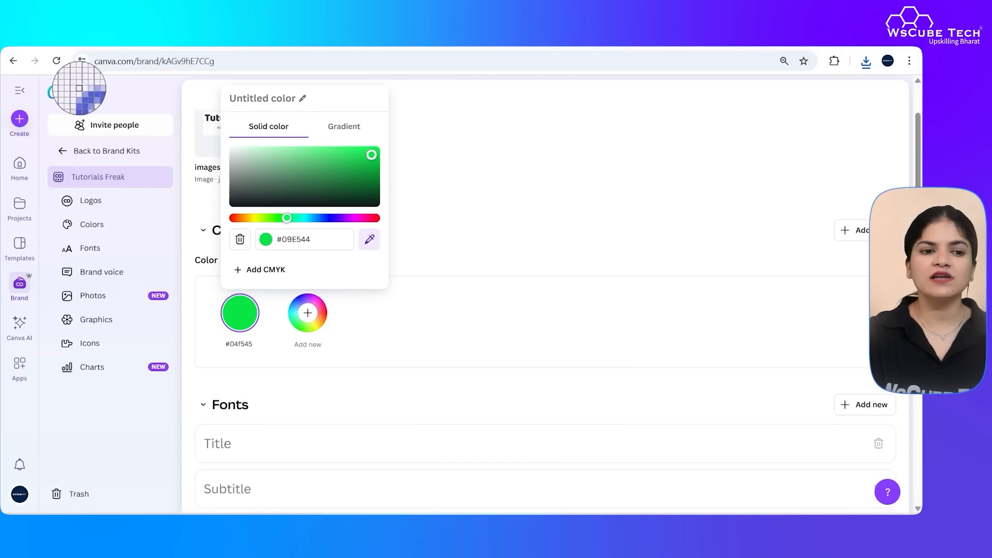
click(319, 240)
click(314, 238)
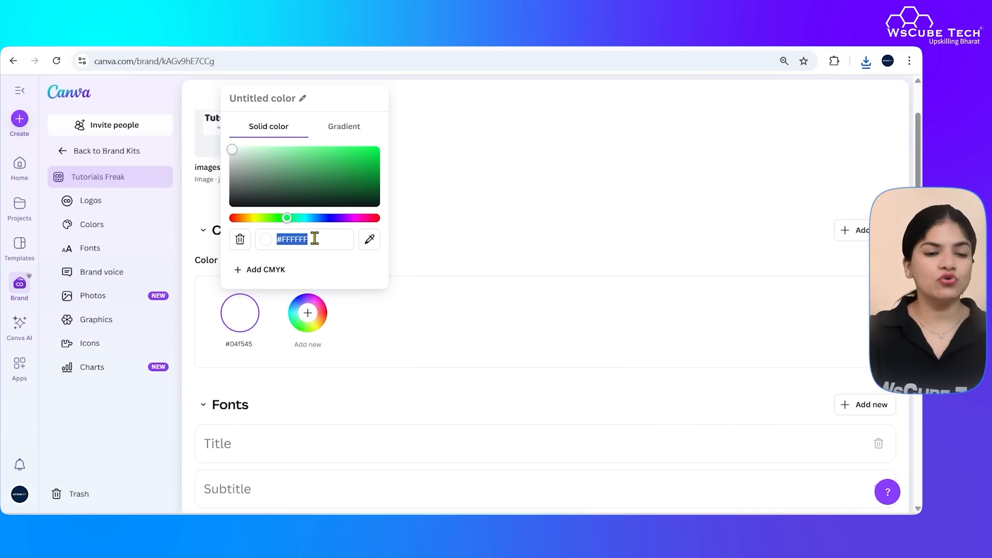
Open canva.com in a new browser tab and create a blank Instagram Post (Square) design
key(ctrl+t)
text(canva.com)
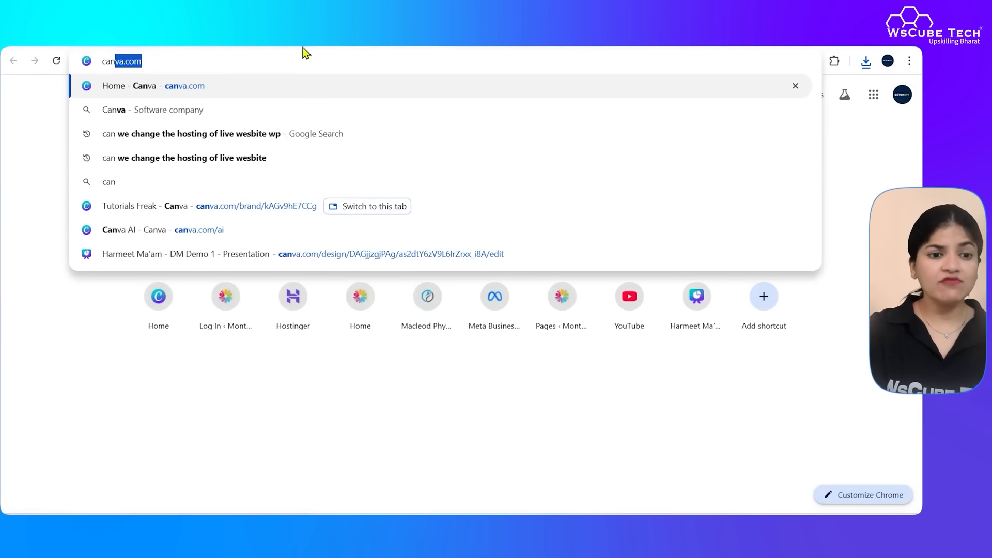
click(258, 85)
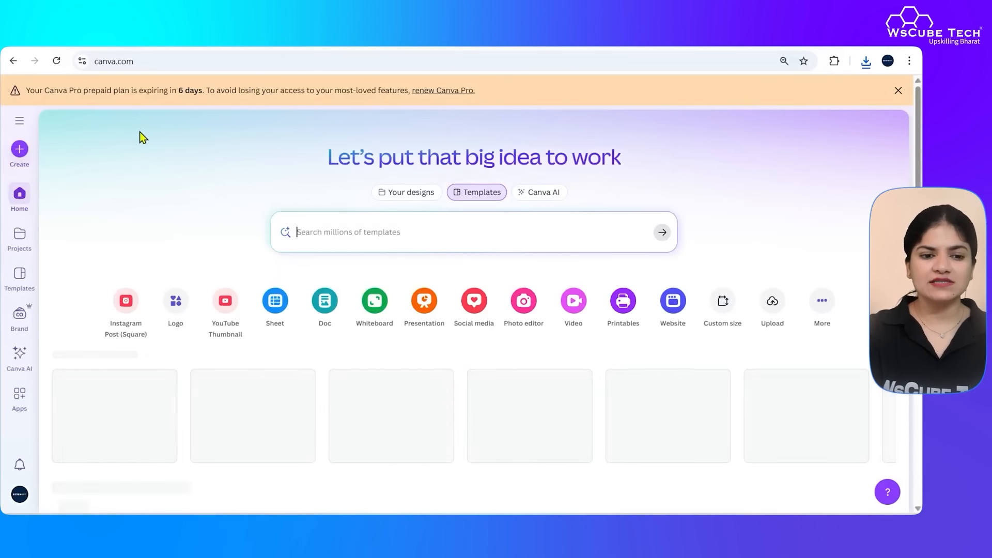
click(126, 312)
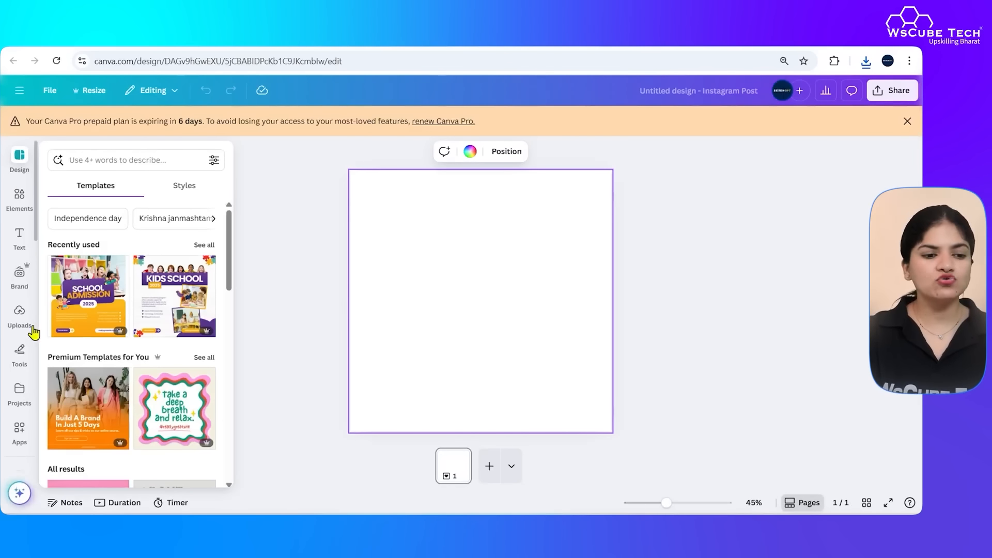
Place the uploaded Google Search Console logo image on the page and enlarge it to nearly the page width
click(20, 312)
click(157, 341)
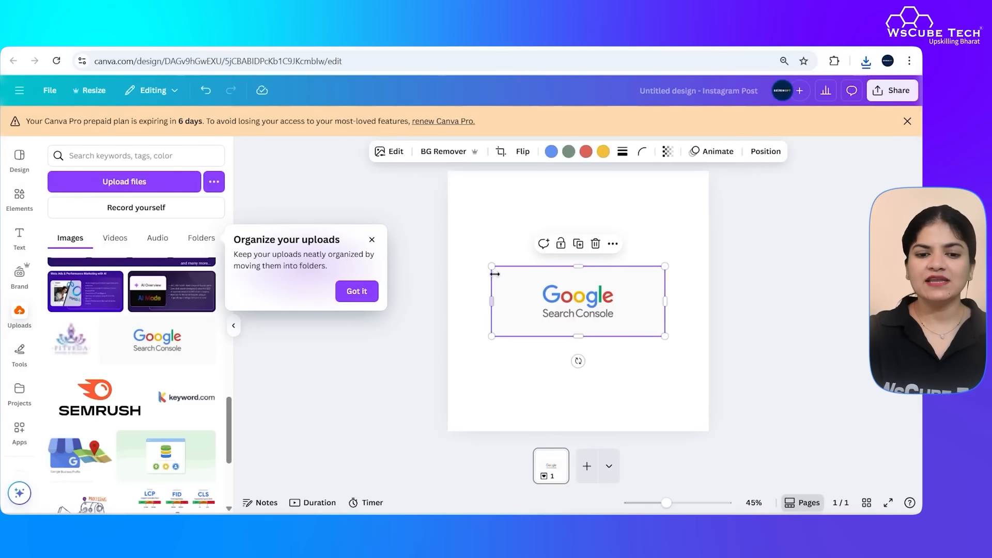
drag(492, 266, 442, 198)
drag(527, 270, 559, 270)
click(372, 242)
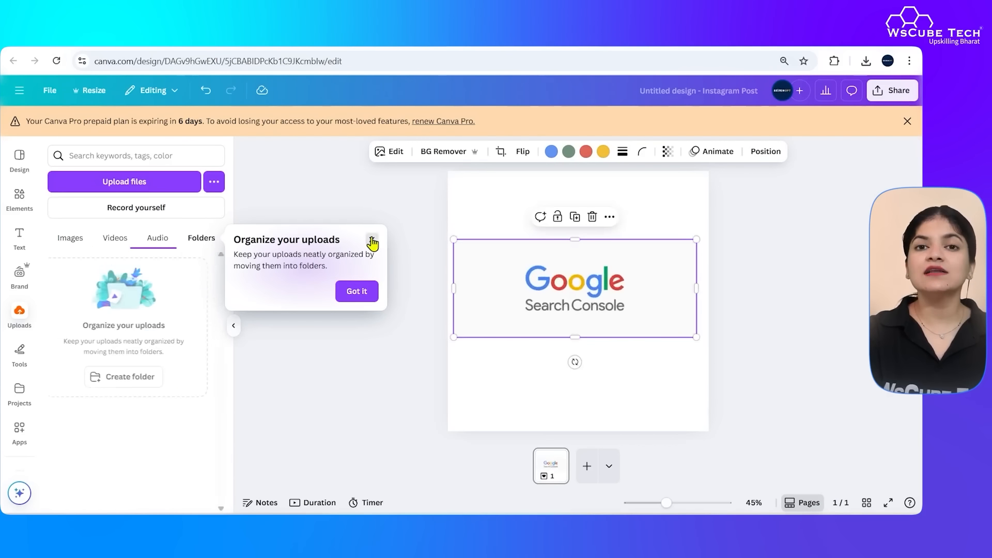
Copy the hex code of the logo's blue and set the new brand kit color to #6094F5
click(551, 152)
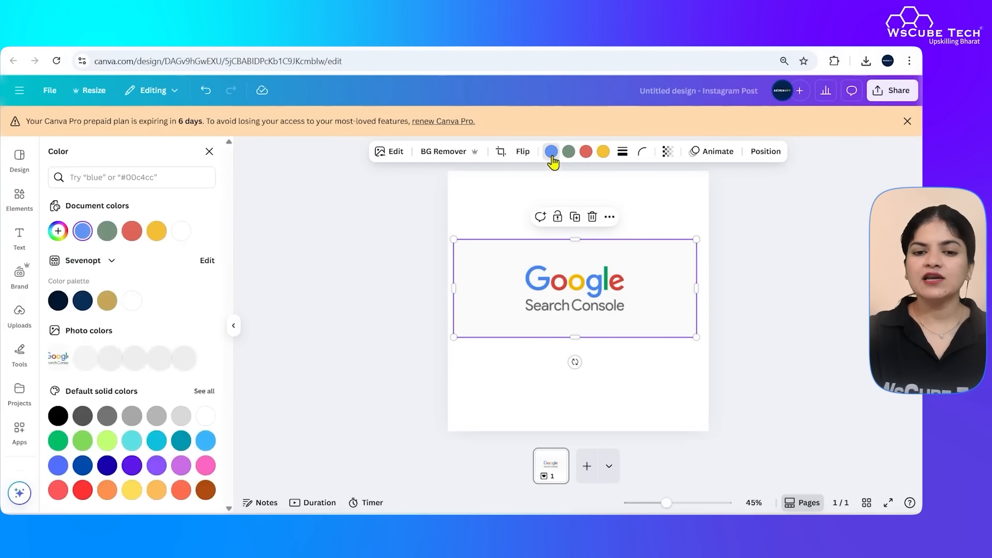
click(84, 232)
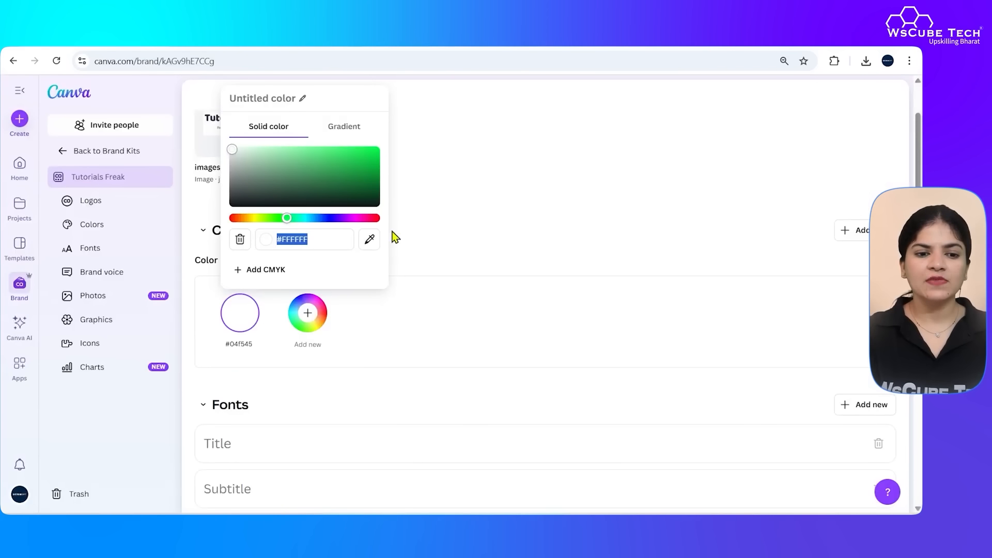
text(#6094F5)
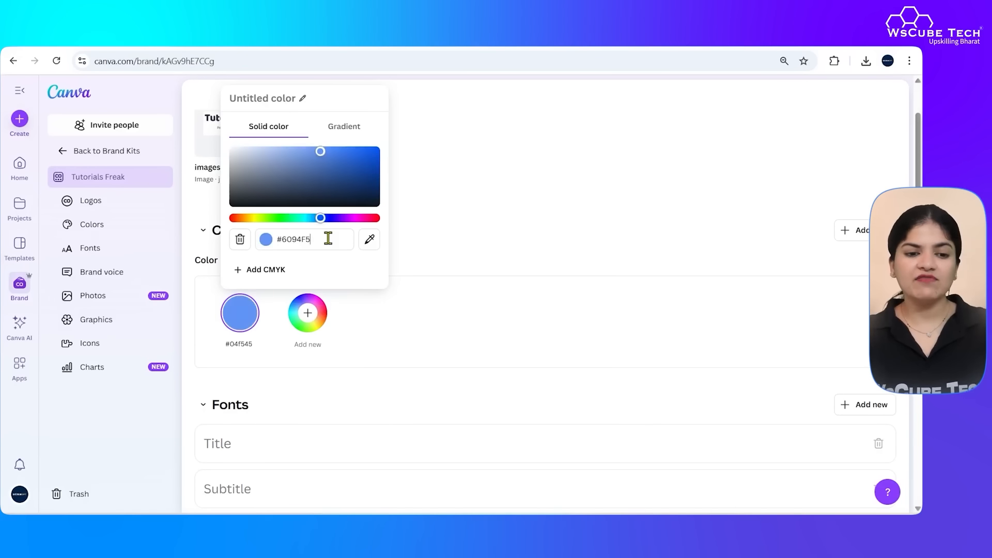
key(Return)
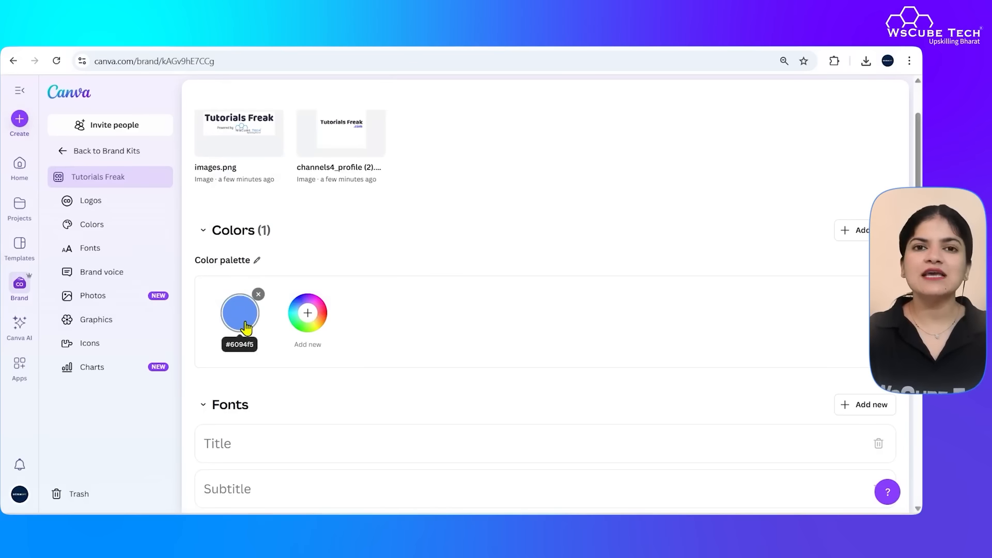
Add a second brand palette color using the yellow from the Google Search Console logo, #F5BE34
click(308, 315)
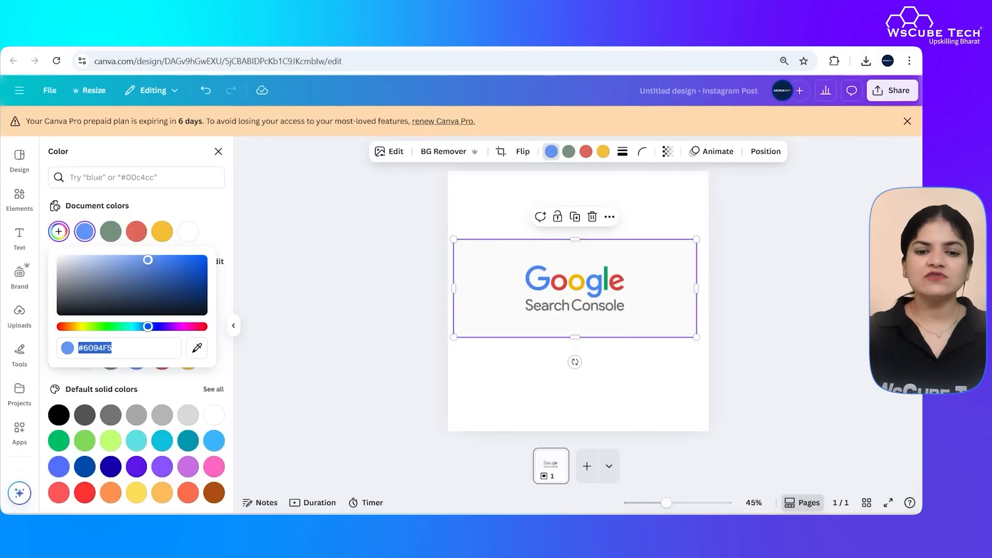
click(602, 155)
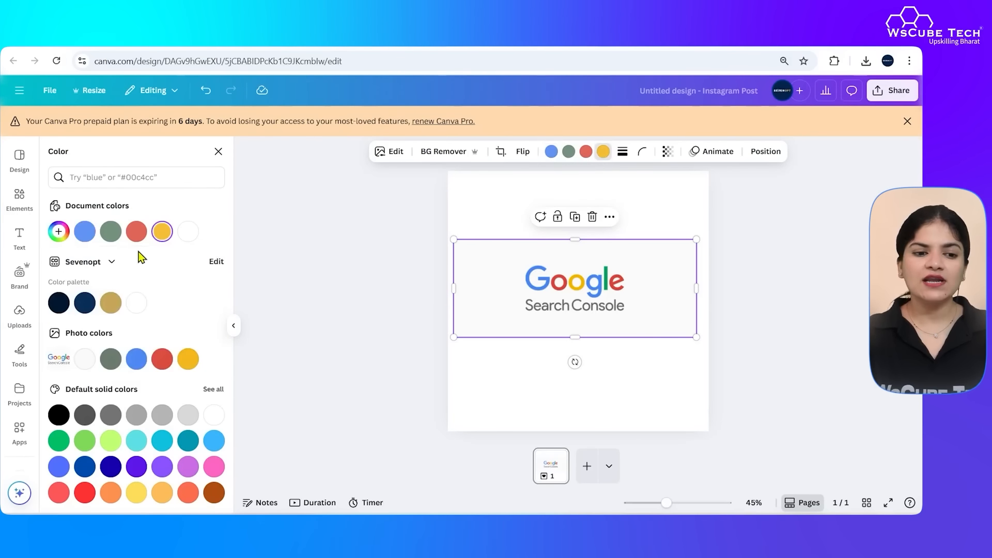
click(163, 233)
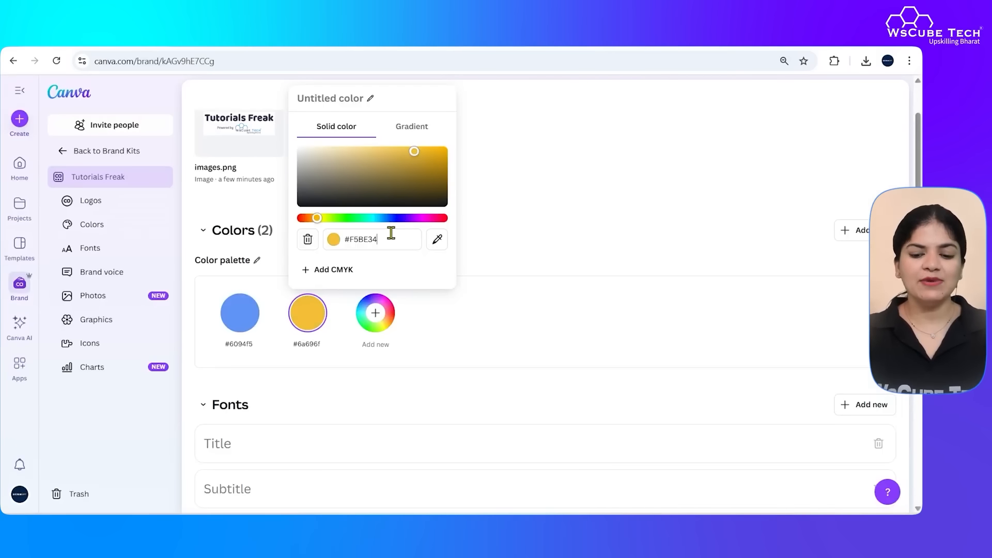
key(Return)
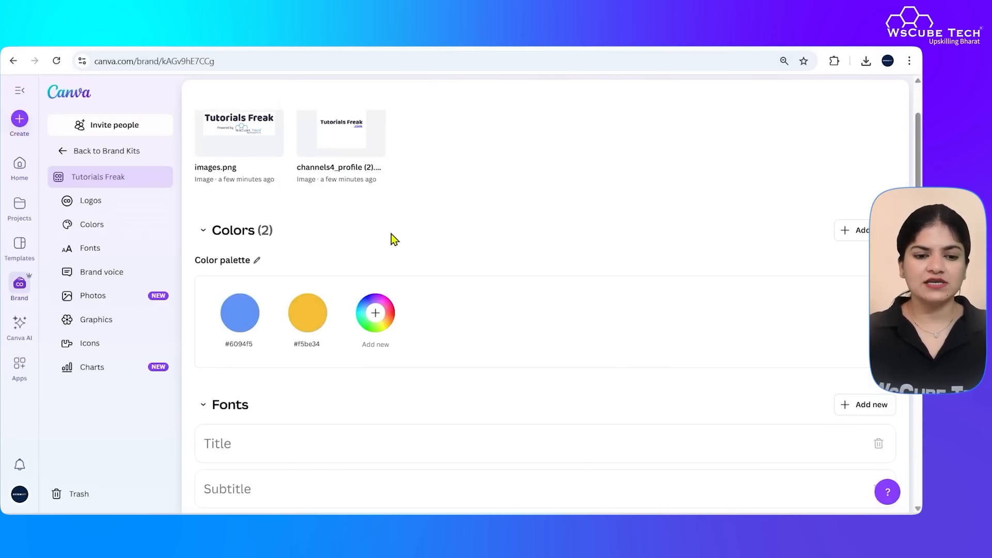
Add a third brand palette color and set it to dark grey #656768
click(381, 319)
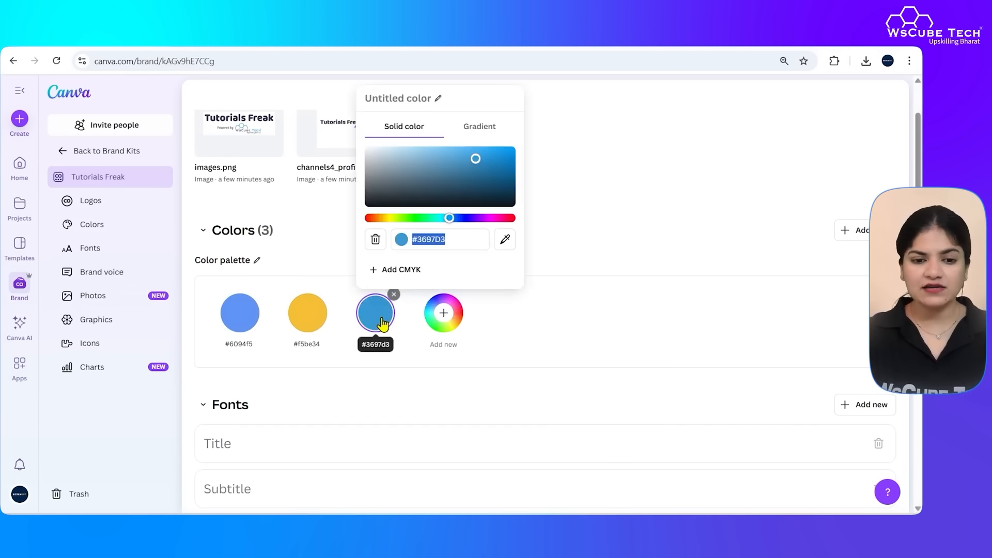
drag(476, 161, 370, 183)
click(495, 275)
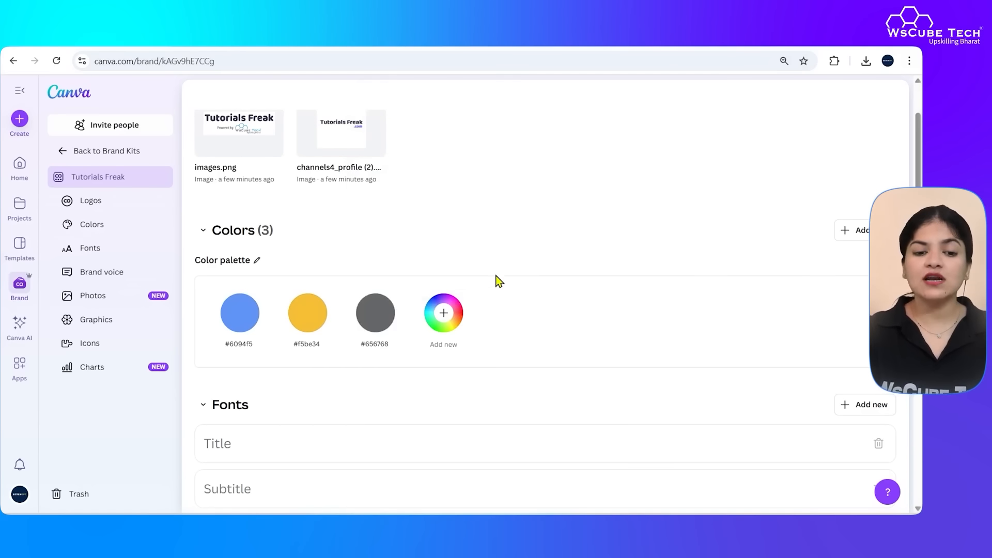
Set the brand kit's Title style to the Open Sauce font at size 36
scroll(469, 338, down, 4)
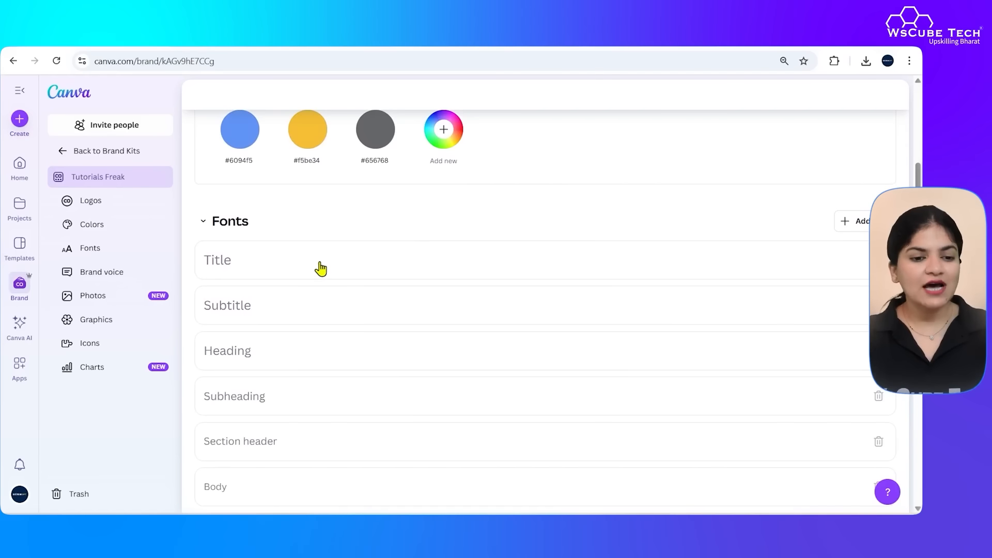
click(320, 268)
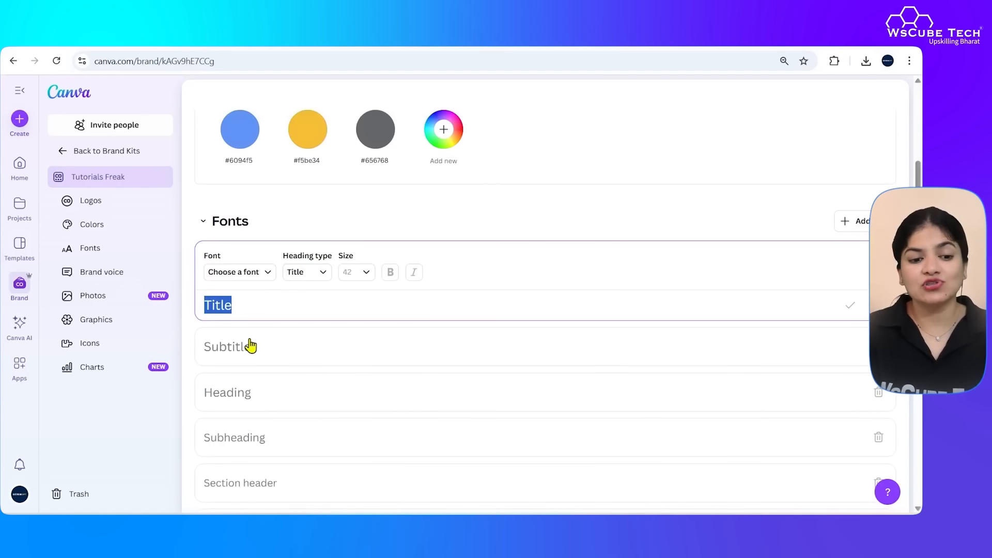
scroll(243, 346, down, 2)
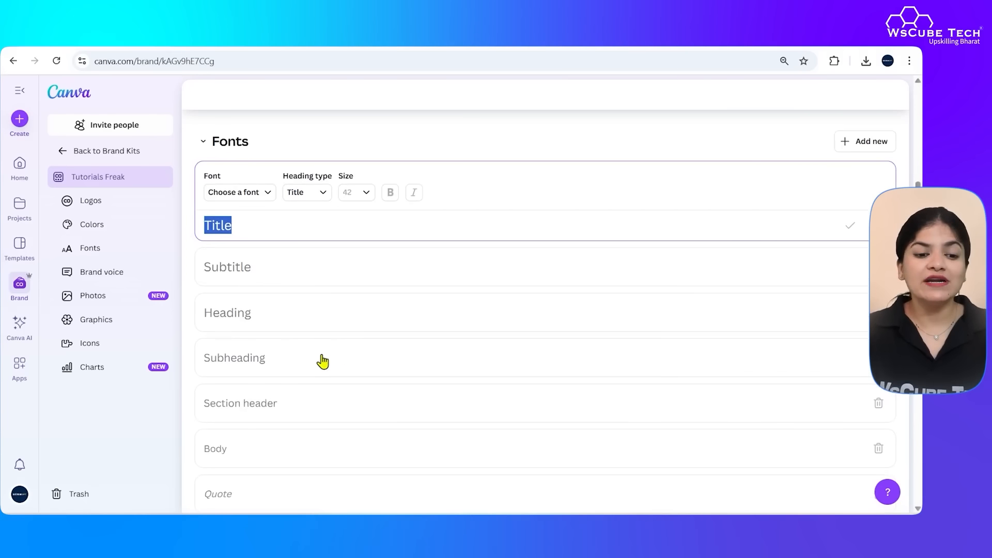
scroll(336, 414, down, 3)
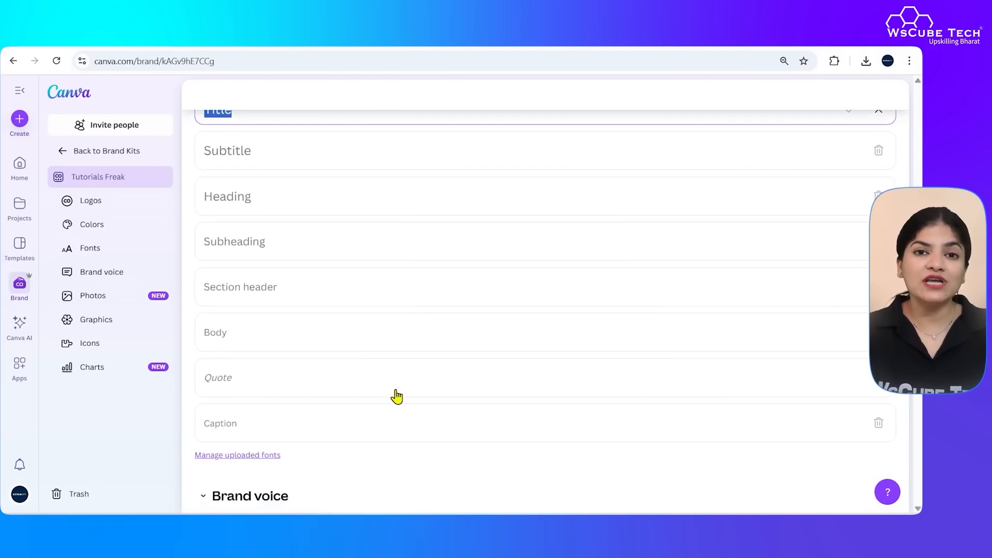
scroll(395, 396, up, 5)
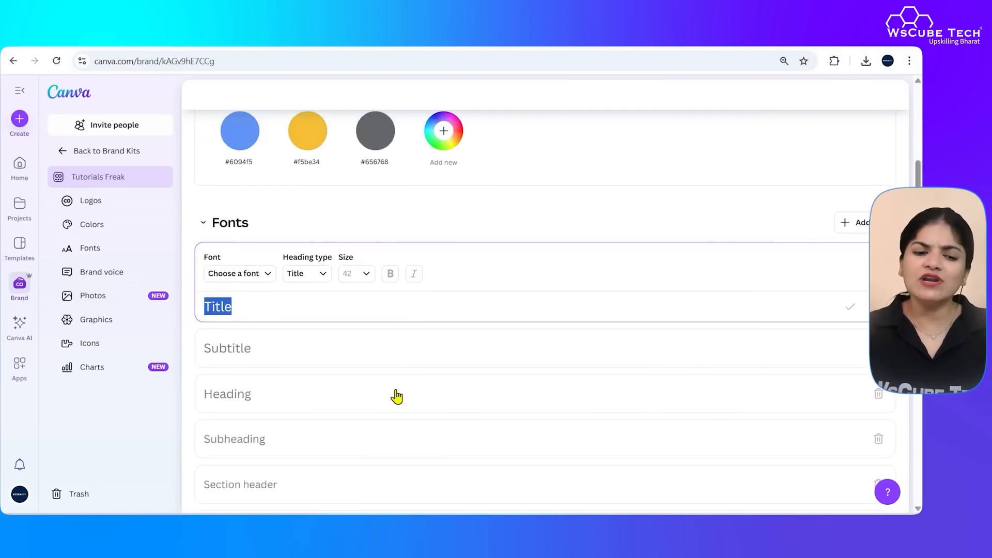
click(251, 274)
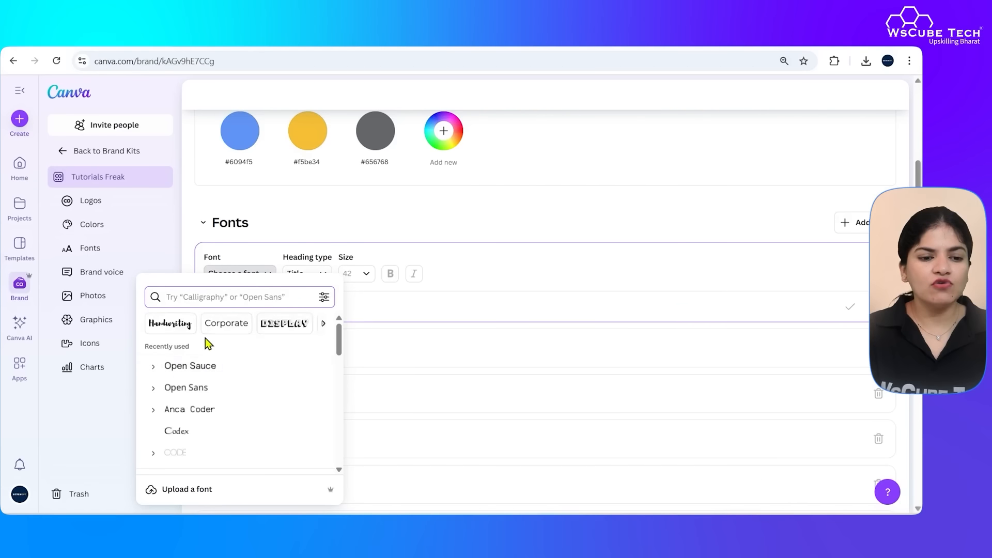
click(208, 371)
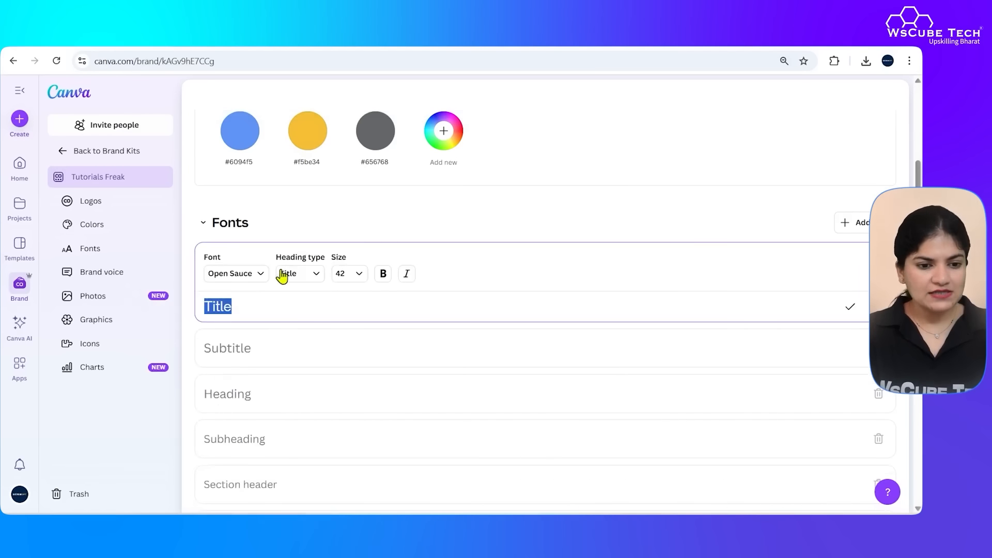
click(357, 275)
click(337, 368)
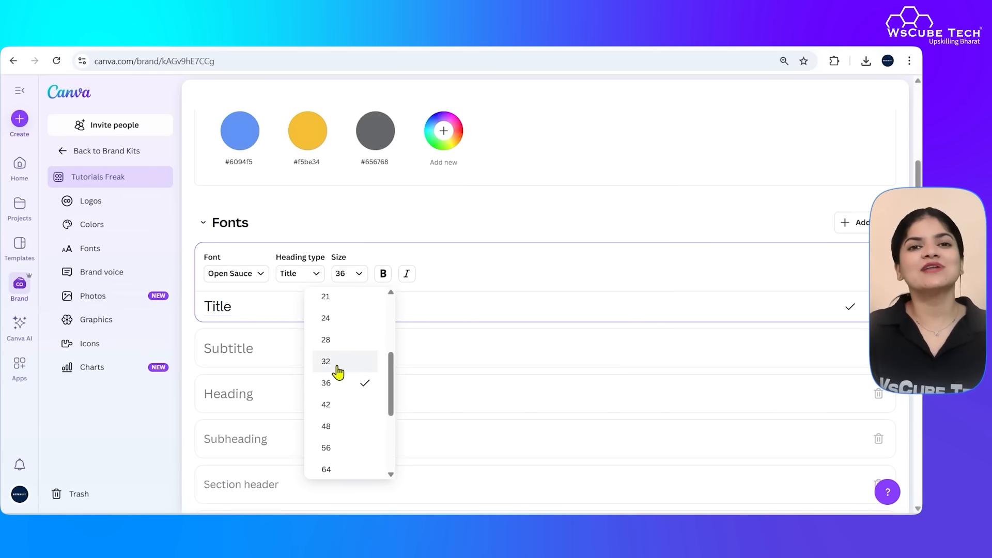
click(452, 299)
Set the brand kit's Subtitle style to the Anca Coder font at size 28 and save it
click(337, 350)
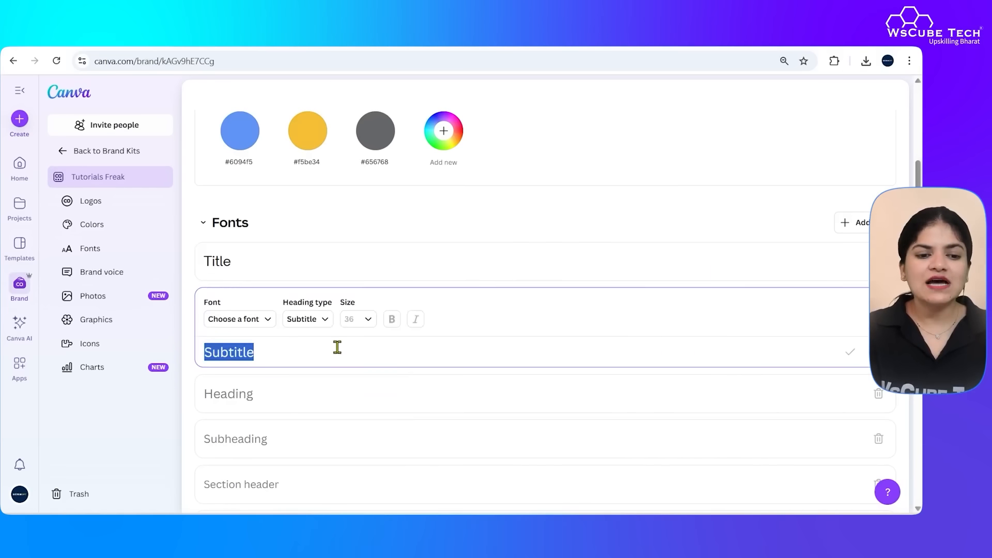
click(251, 322)
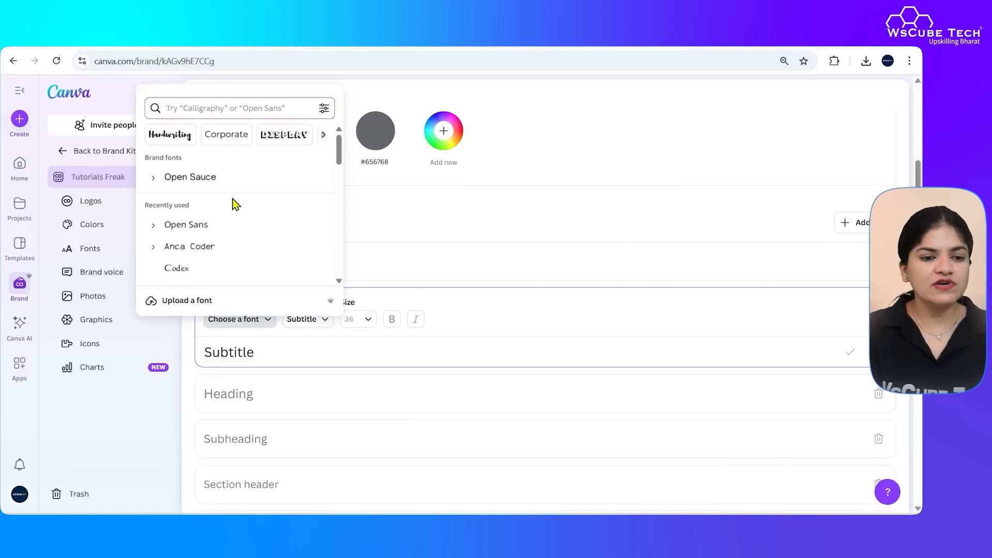
scroll(232, 203, down, 1)
click(213, 208)
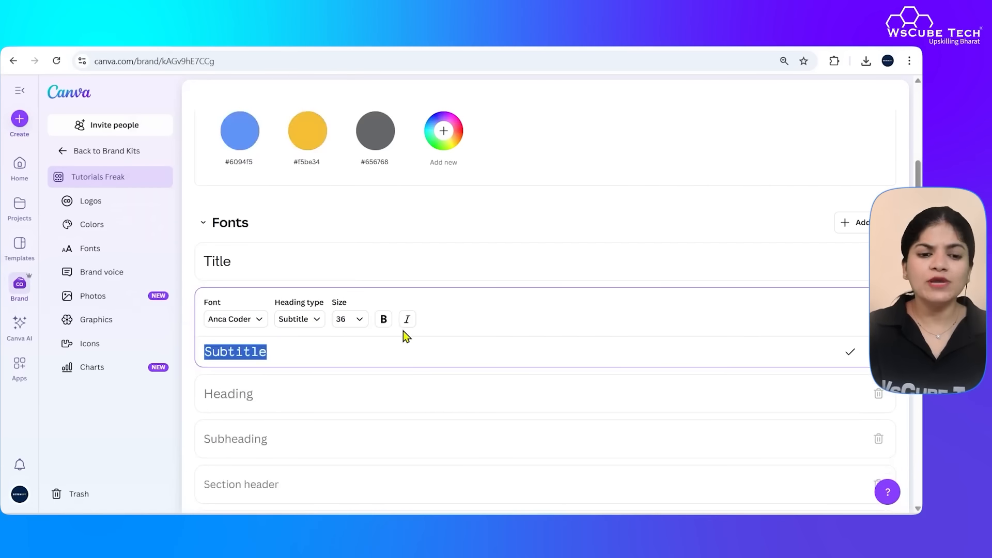
click(355, 323)
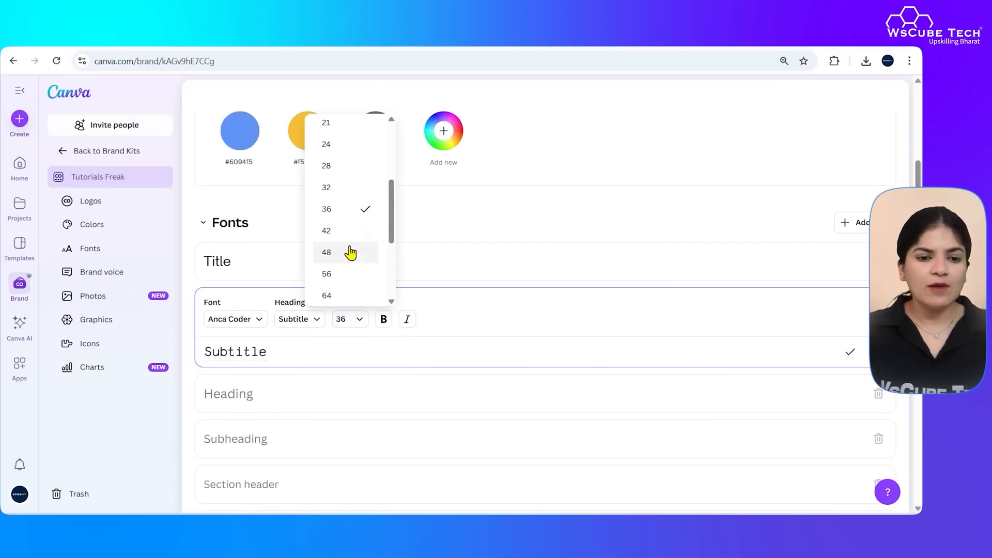
click(349, 166)
scroll(487, 351, down, 2)
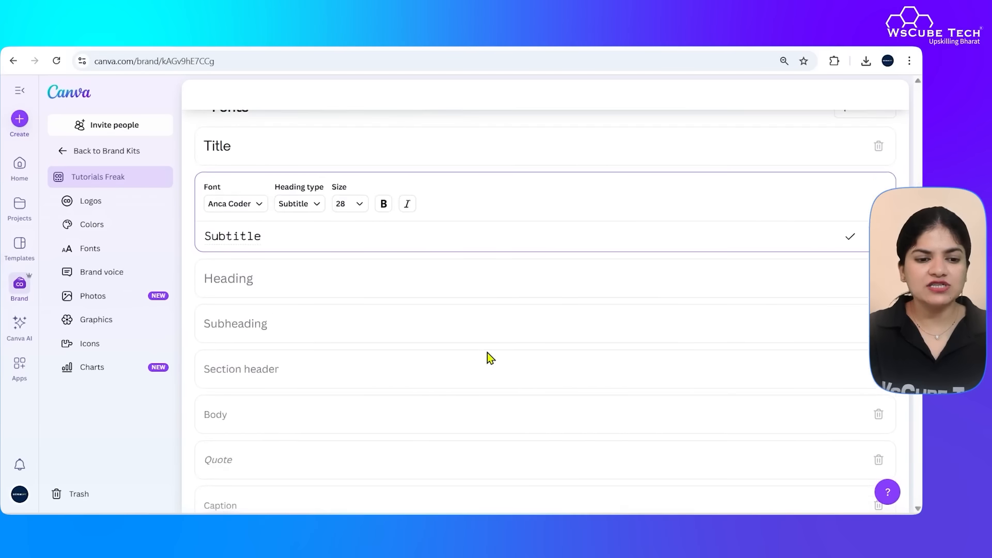
scroll(413, 256, down, 5)
scroll(411, 254, down, 2)
scroll(535, 254, up, 7)
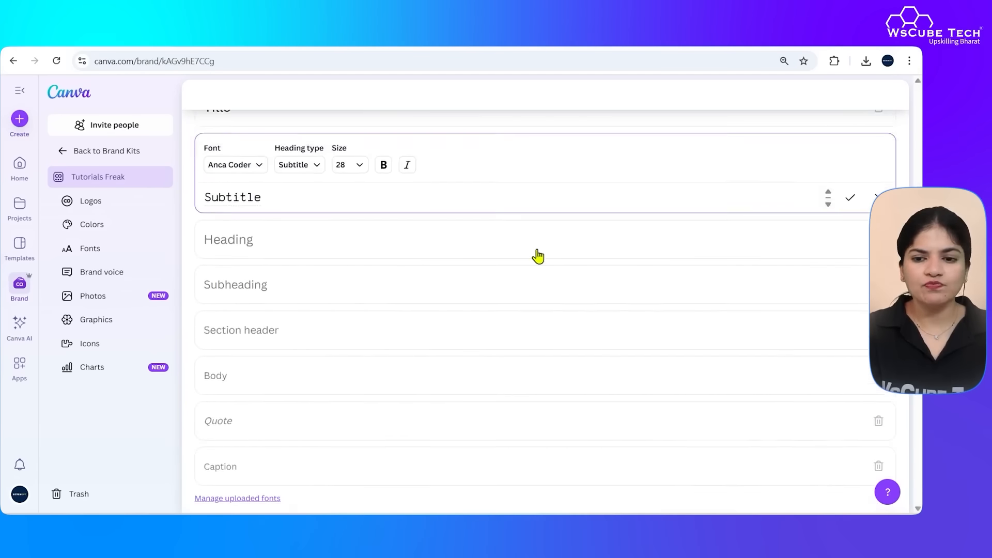
click(849, 257)
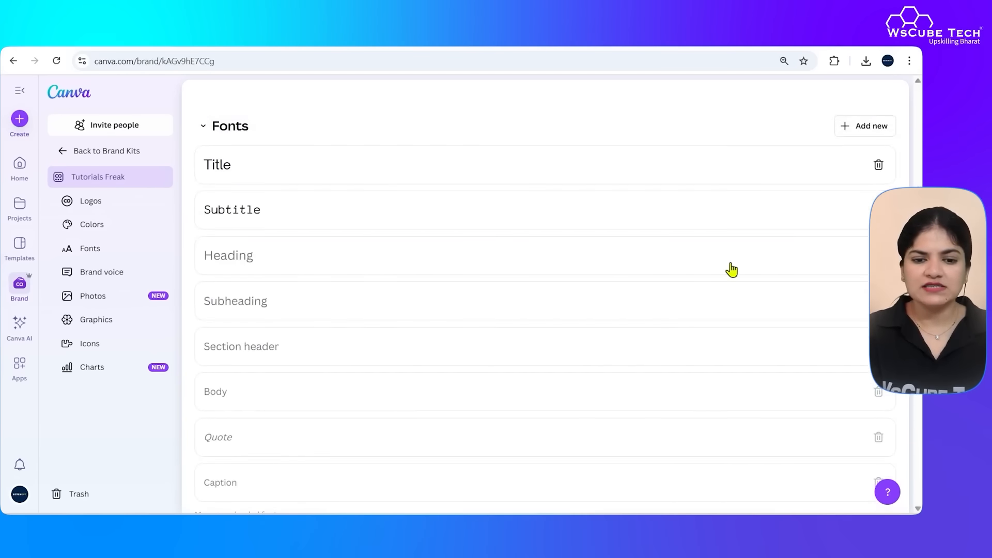
scroll(482, 272, down, 9)
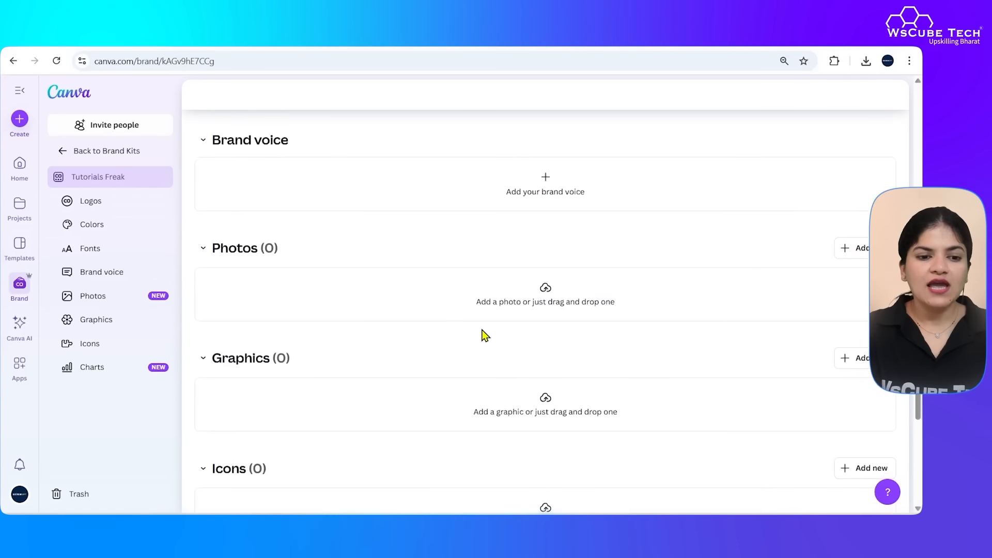
Add the brand voice guideline "Professional, Confident and Friendly" to the brand kit and save it
click(545, 187)
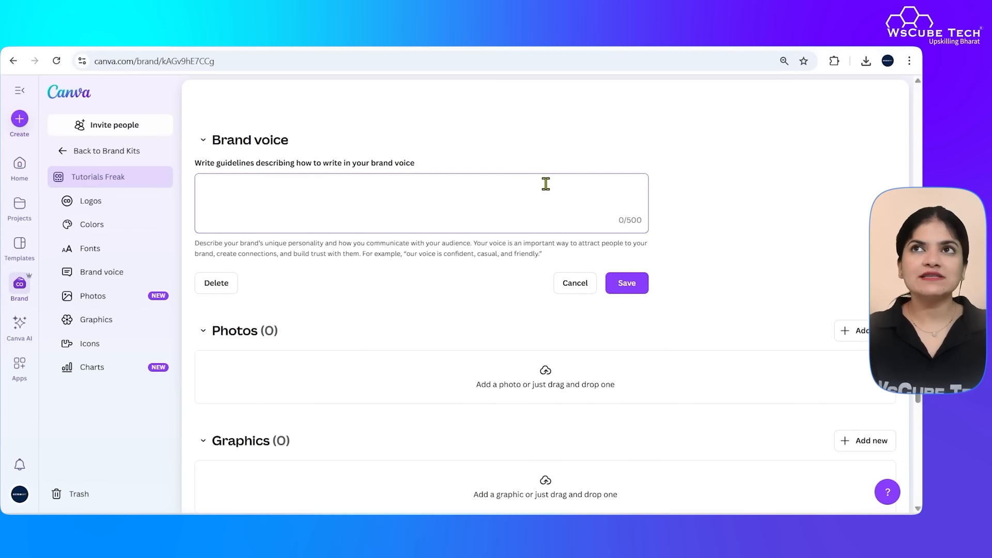
text(Profe)
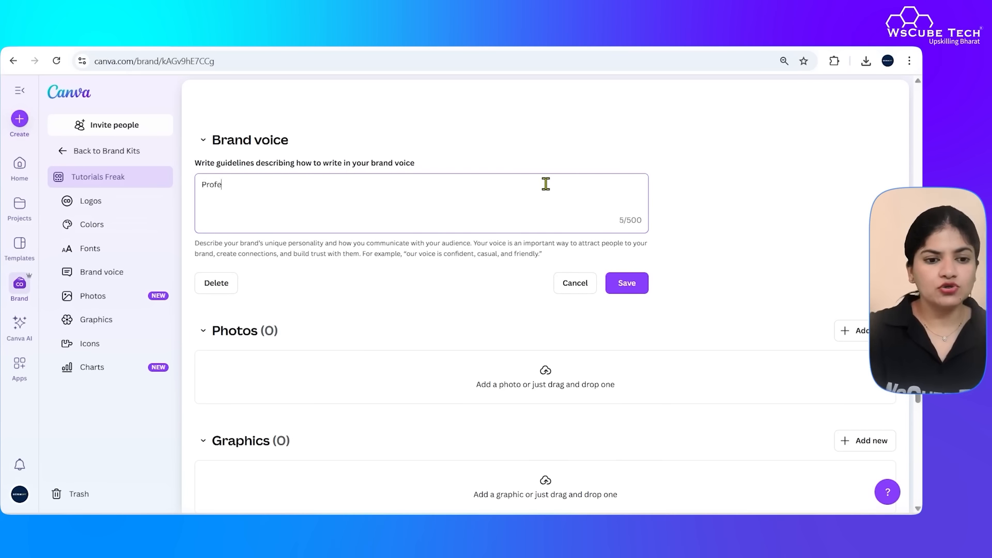
text(ssional, L)
key(BackSpace)
text(Confident and )
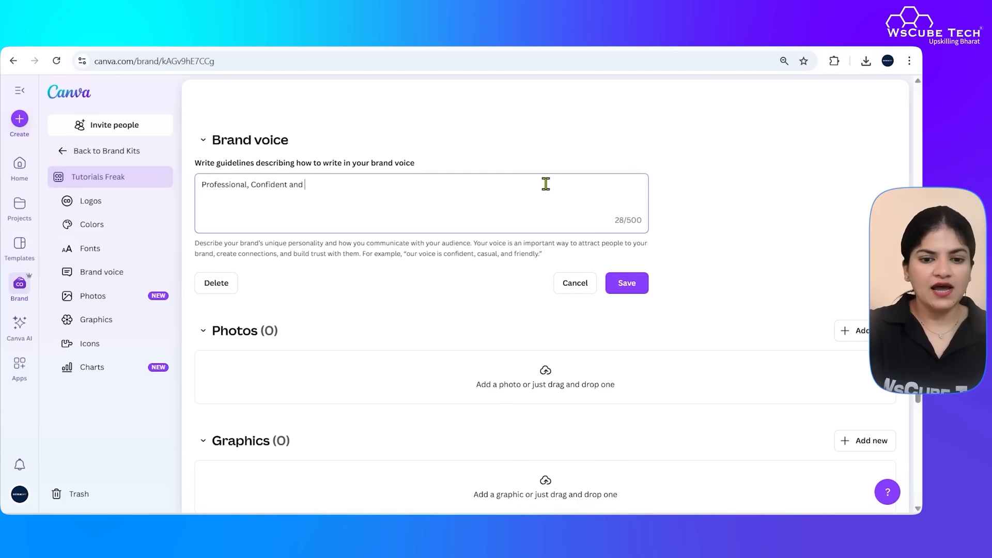
text(Fri)
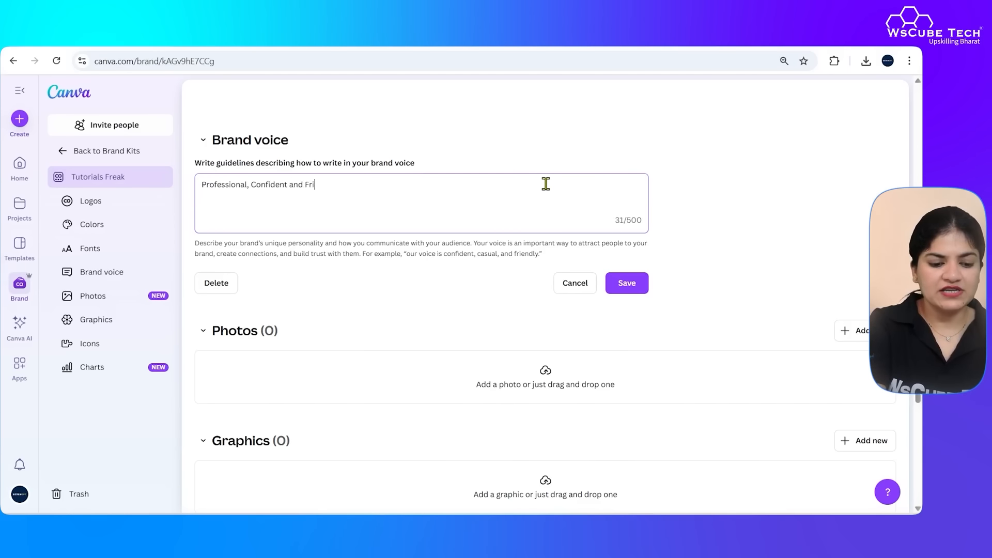
text(endly)
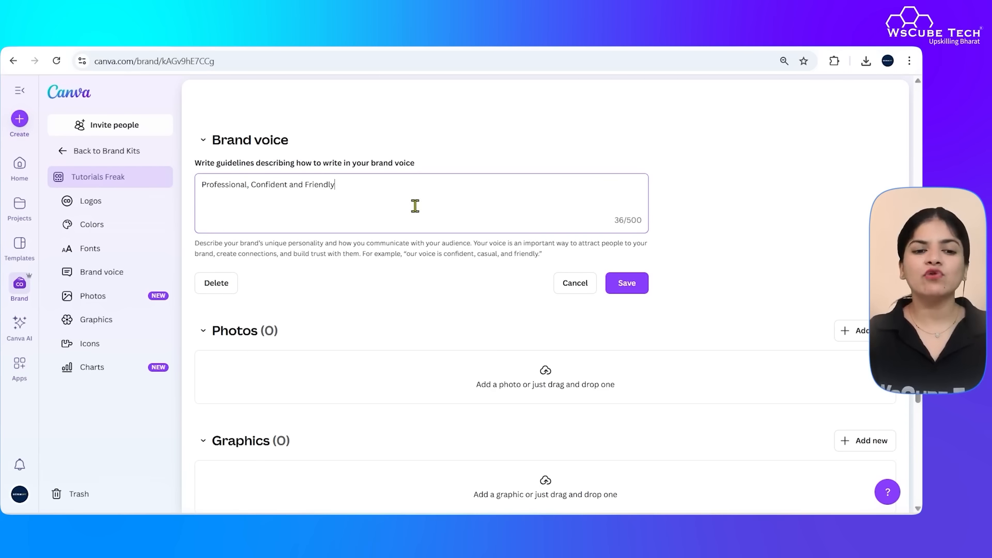
click(631, 288)
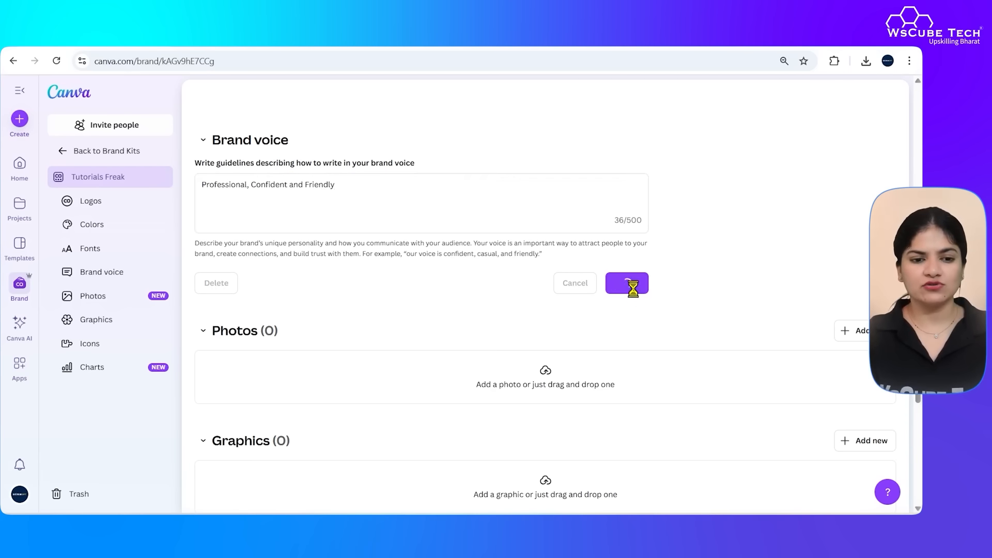
Look through the brand kit's Photos, Graphics, Icons and Charts sections and return to its Logos section
scroll(485, 286, down, 1)
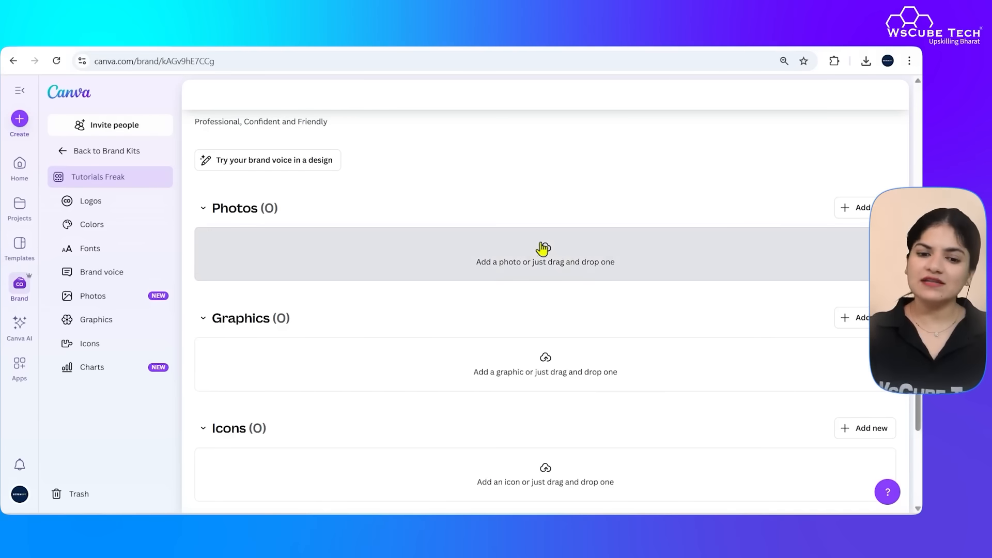
scroll(563, 256, down, 1)
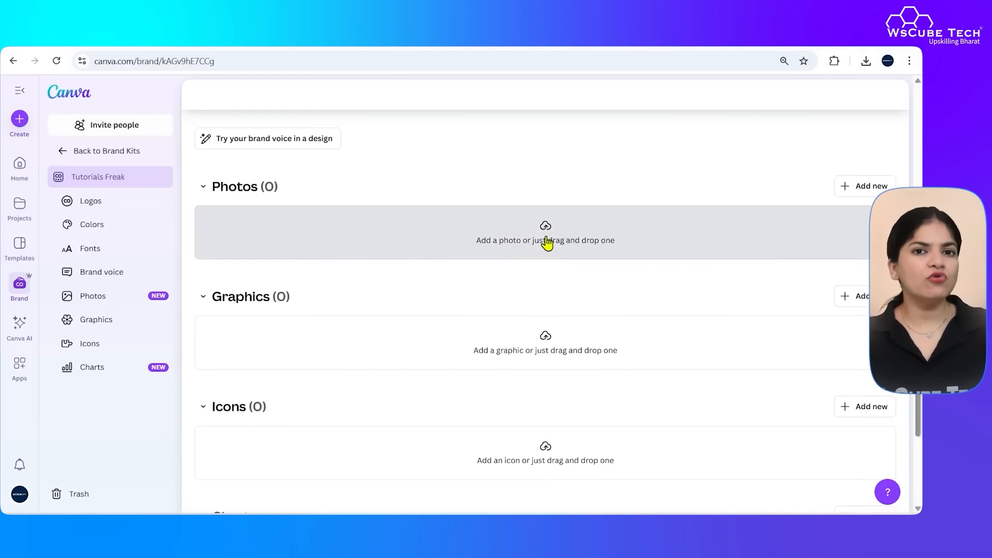
scroll(546, 243, down, 2)
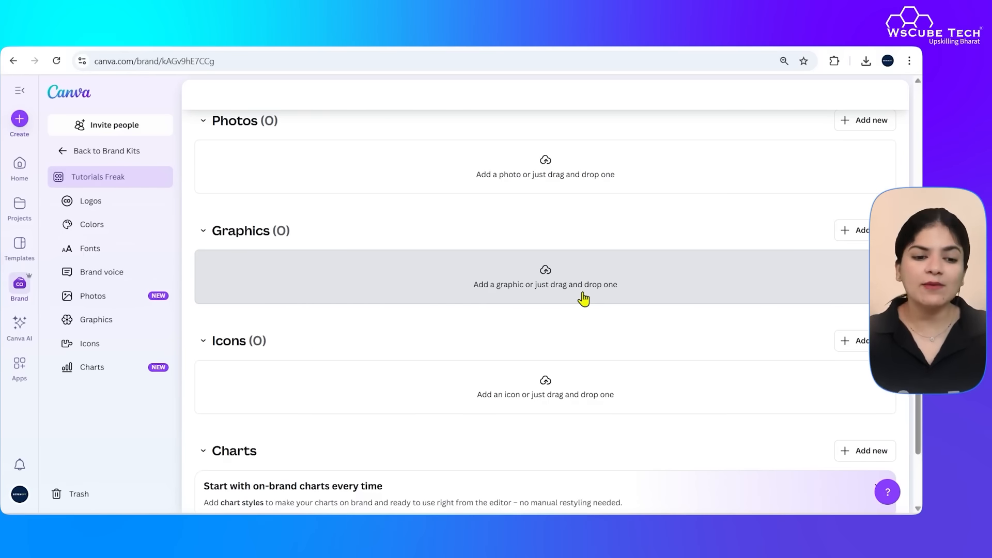
scroll(584, 299, down, 2)
scroll(583, 326, down, 3)
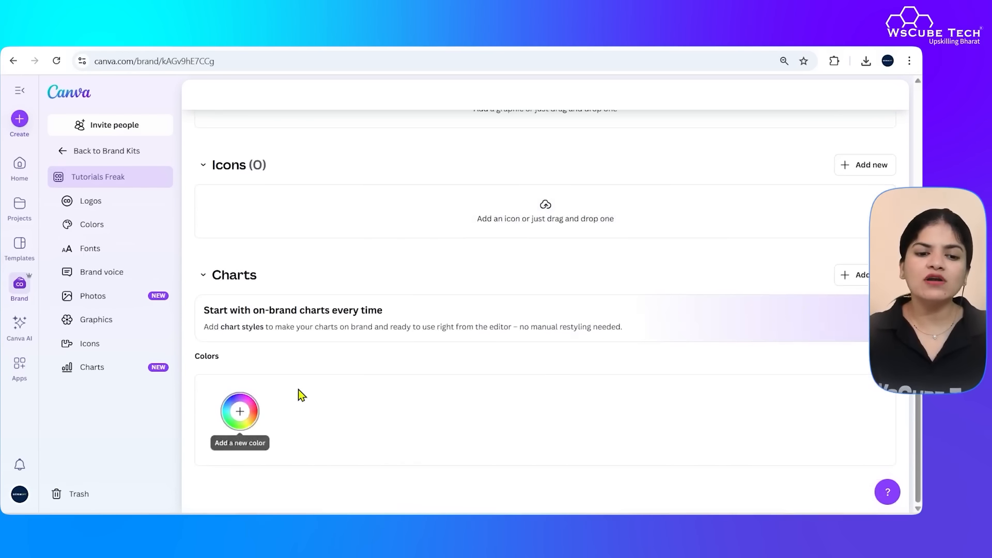
scroll(499, 384, up, 10)
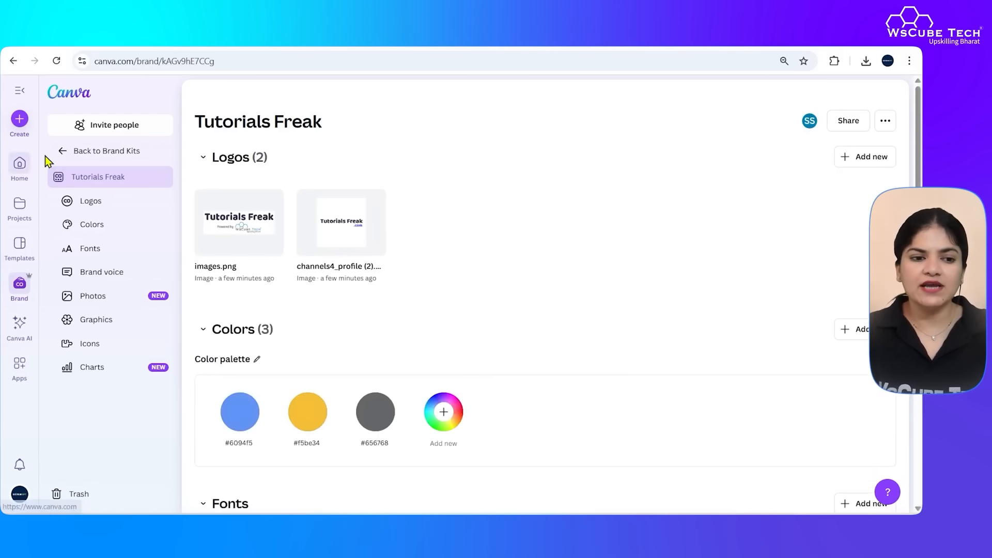
Return to the Instagram post design and delete the Google Search Console image from its page
click(62, 153)
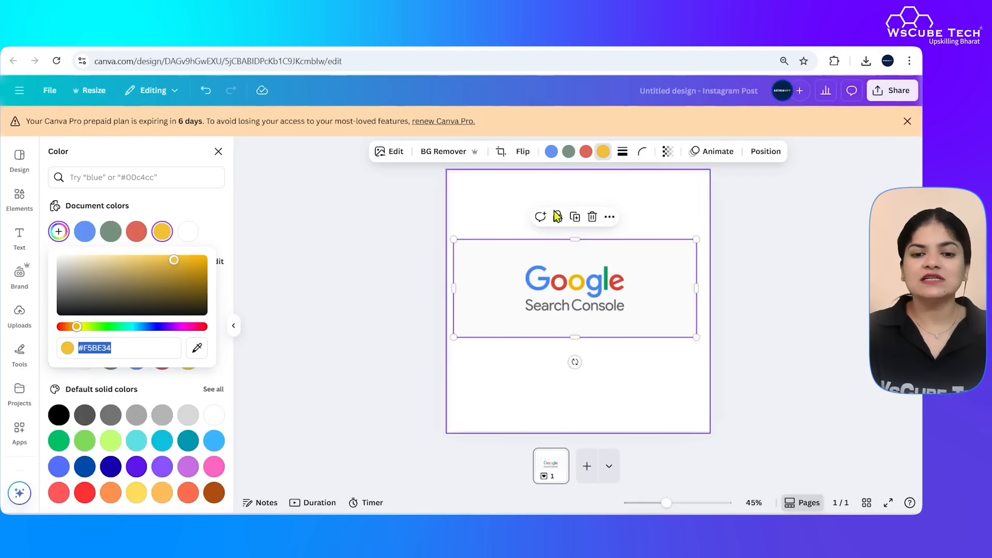
click(485, 251)
key(Delete)
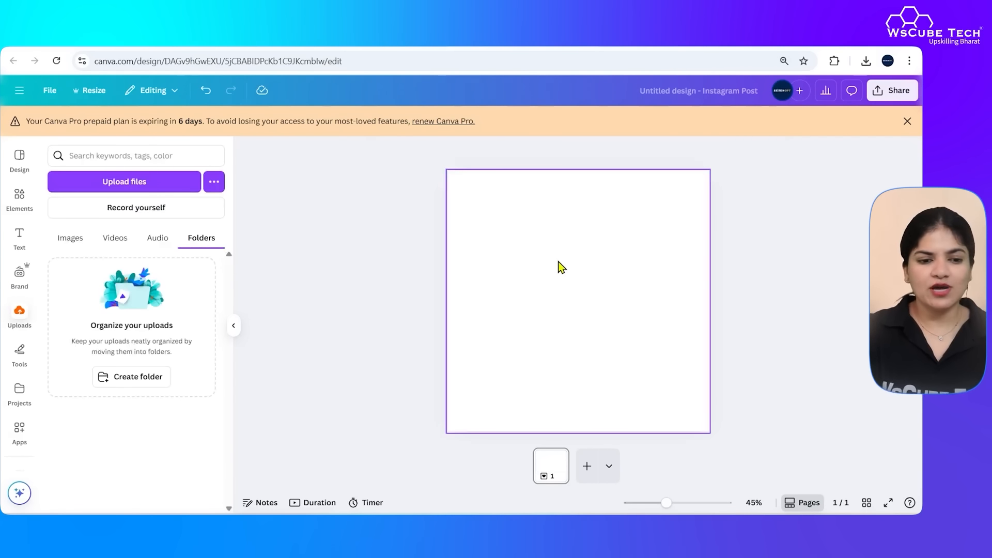
click(561, 267)
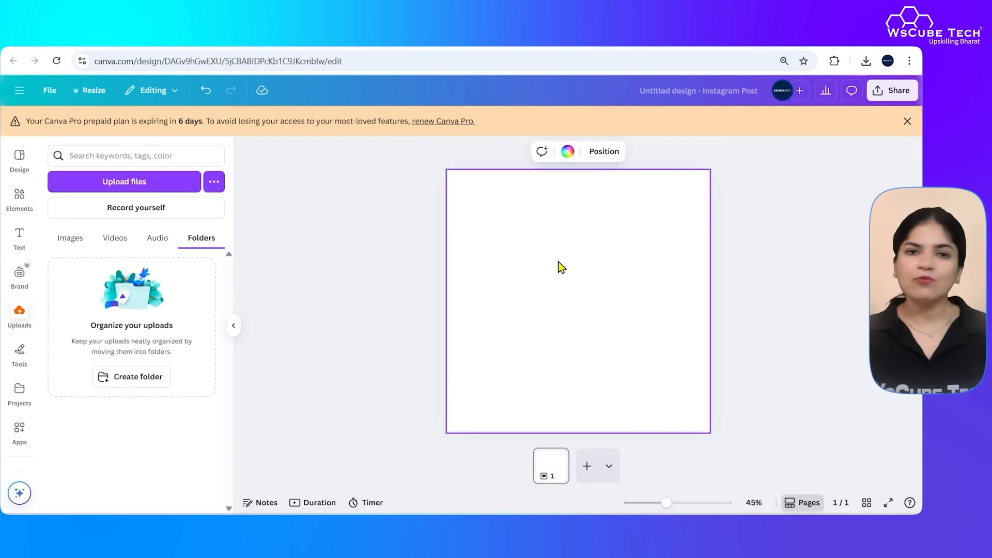
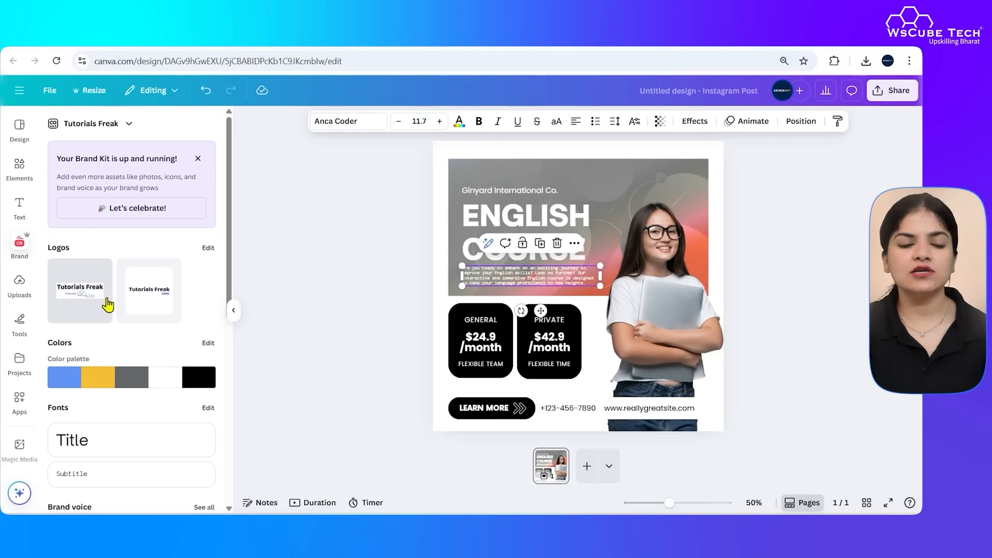
Place the Tutorials Freak .com brand logo, with its background removed, at a small size in the English Course poster's upper-right corner
click(159, 305)
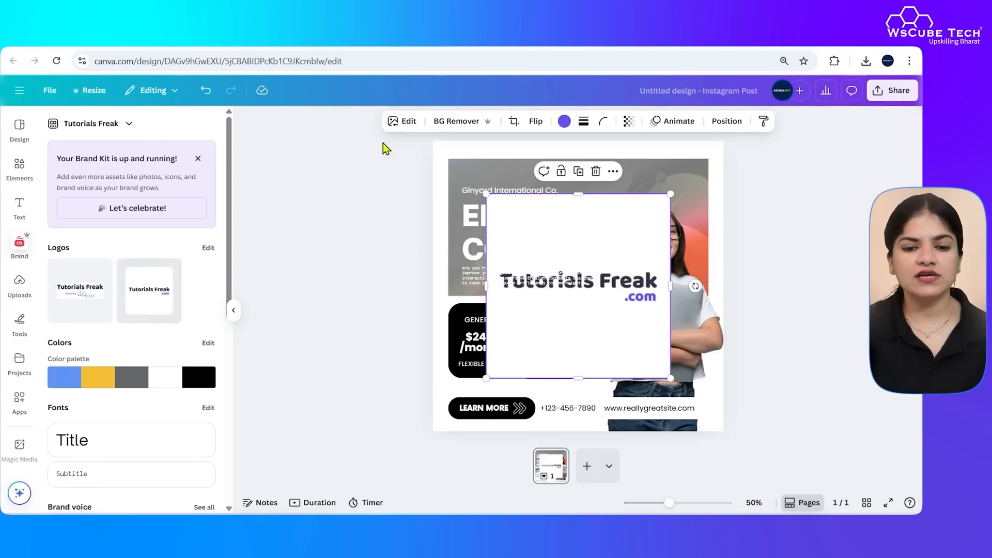
click(444, 121)
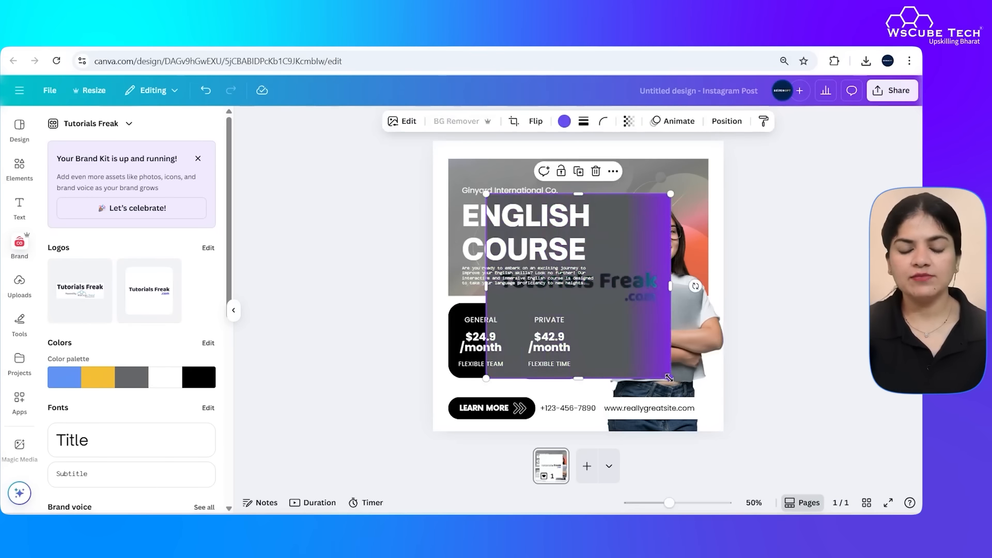
drag(669, 378, 555, 262)
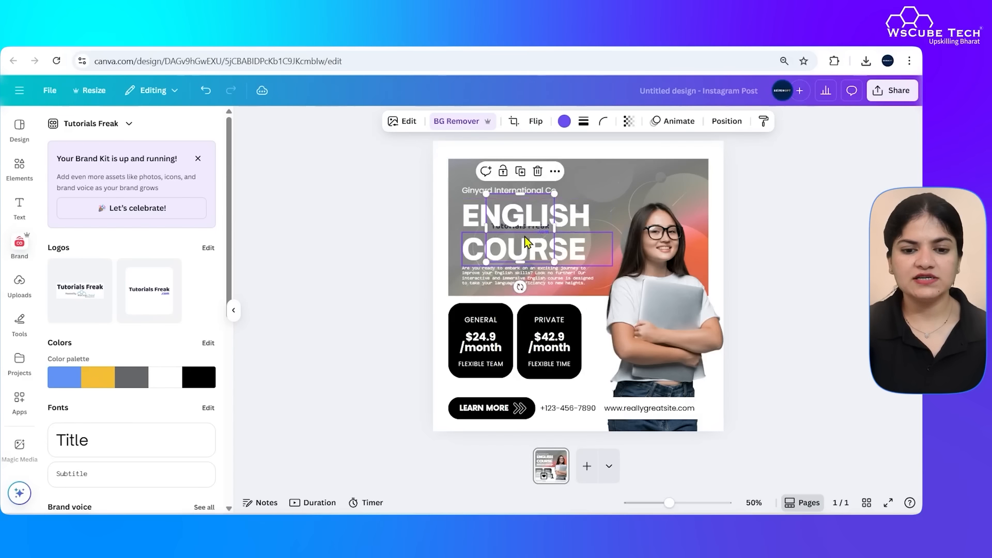
drag(535, 204, 687, 158)
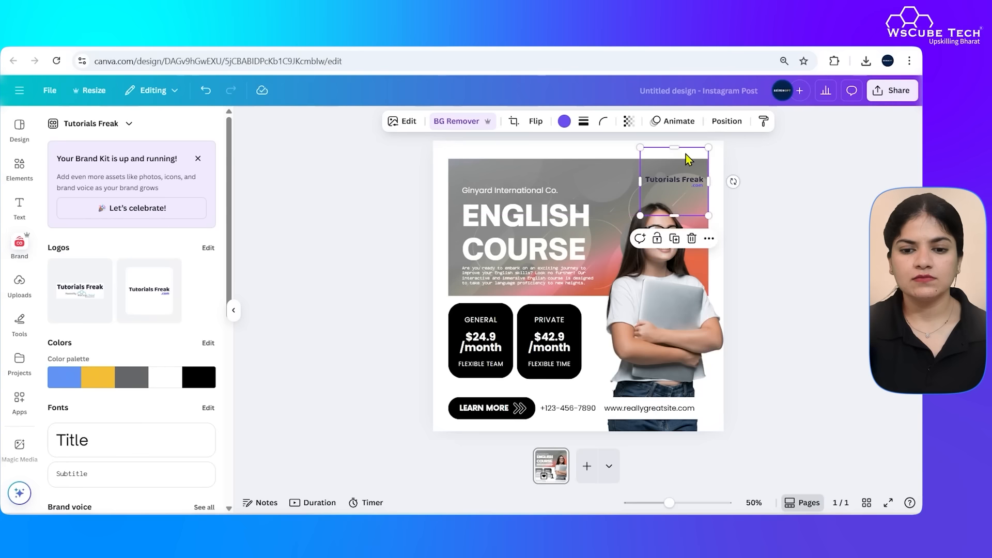
click(736, 237)
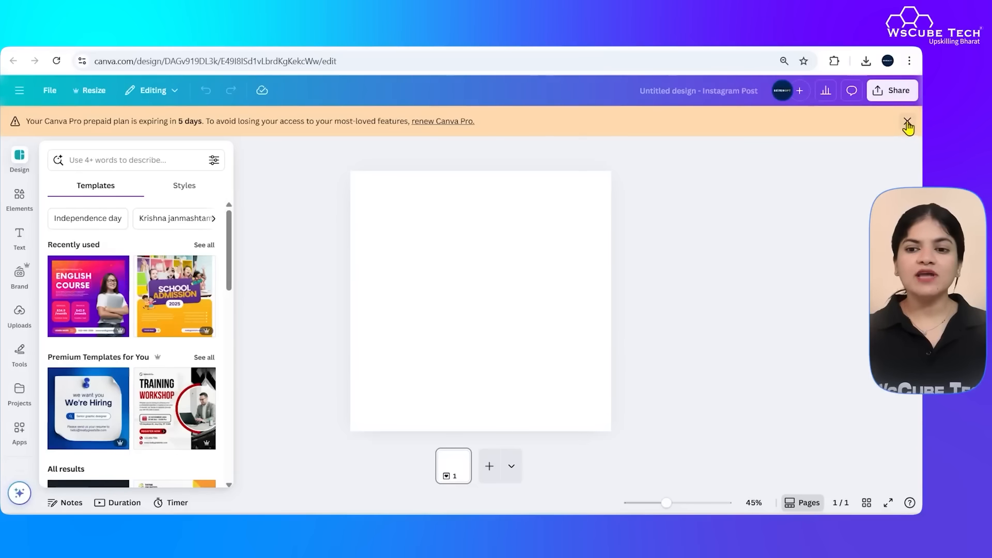
Dismiss the plan expiry notice and apply the Training Workshop premium template to the blank Instagram post
click(897, 124)
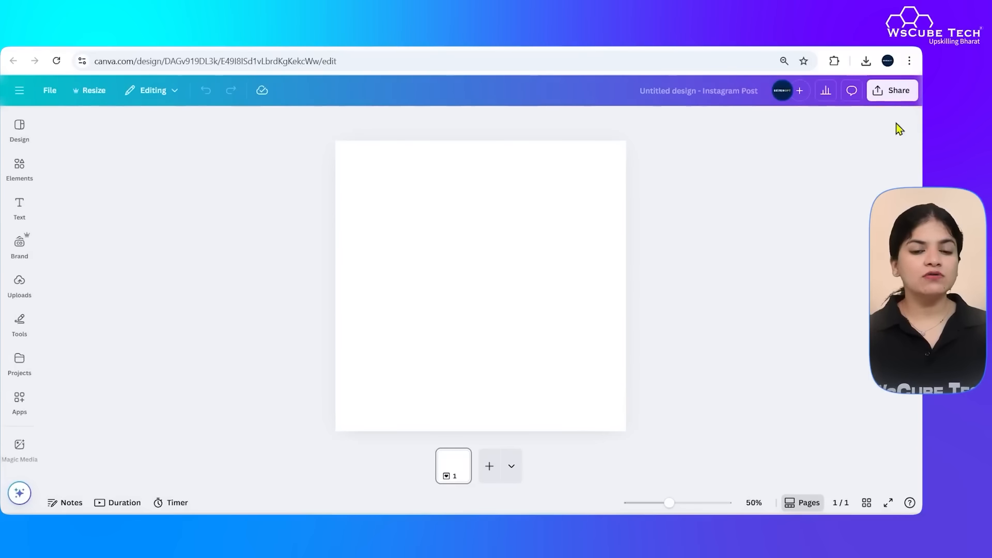
click(541, 215)
click(23, 138)
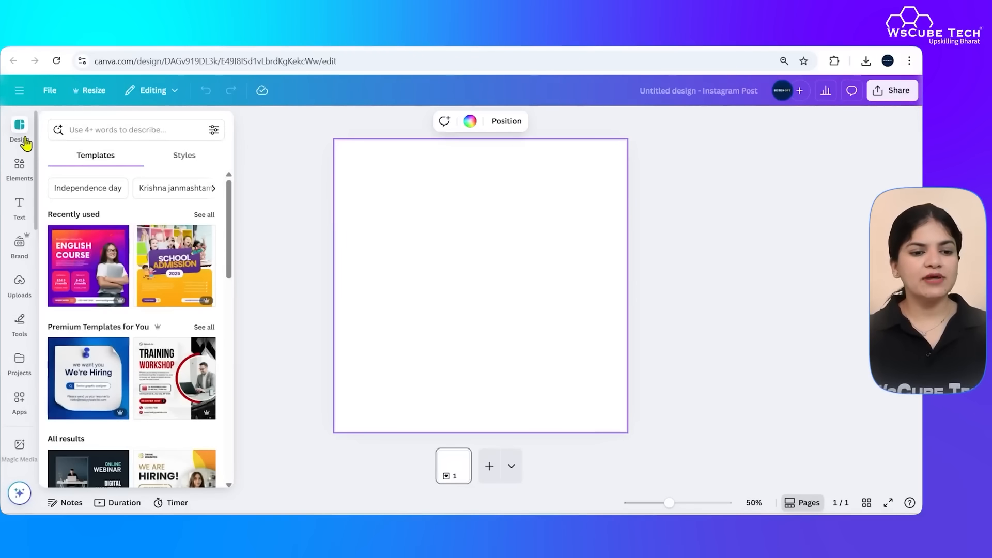
scroll(168, 356, down, 1)
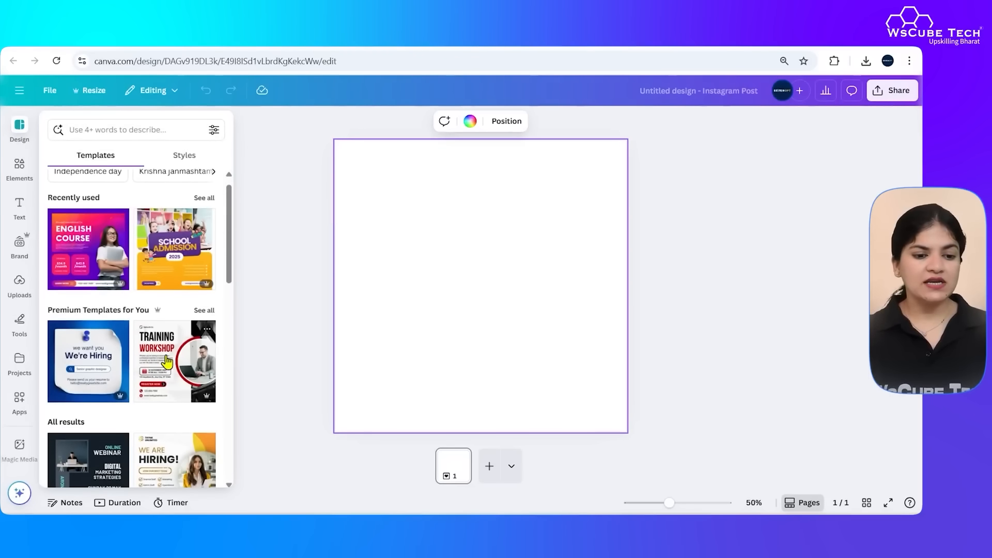
click(166, 362)
Delete the body paragraph beneath the WORKSHOP heading
click(442, 275)
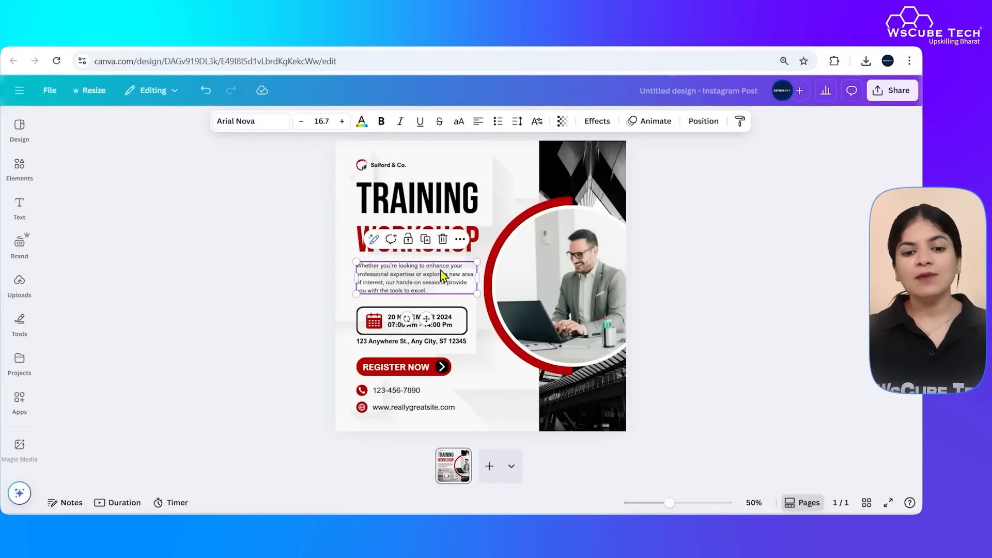
click(441, 269)
key(ctrl+a)
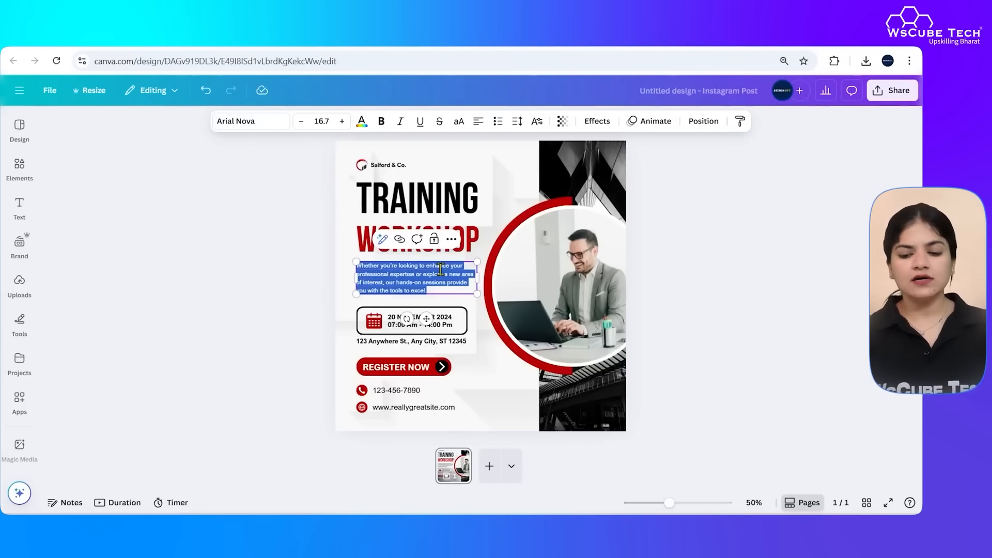
key(BackSpace)
click(444, 282)
click(438, 268)
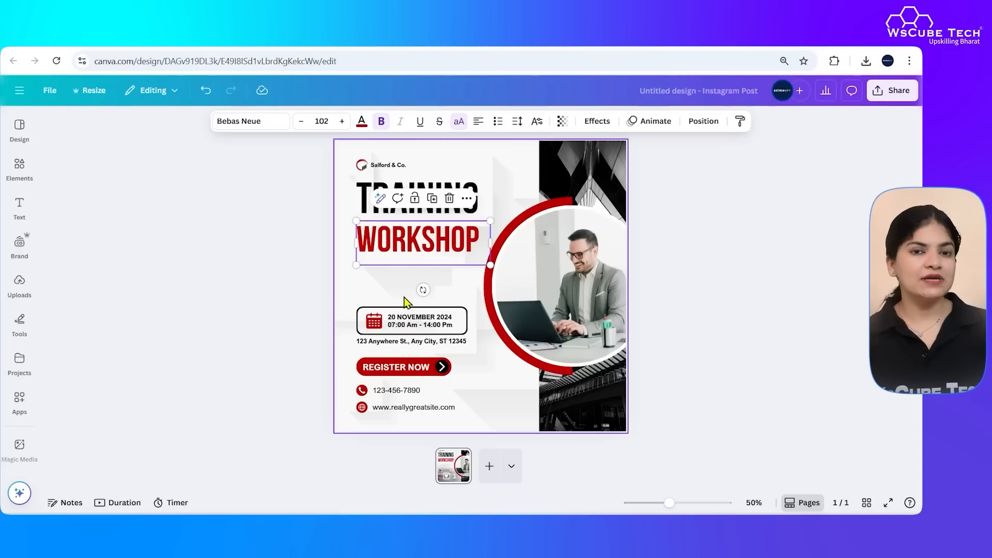
click(379, 282)
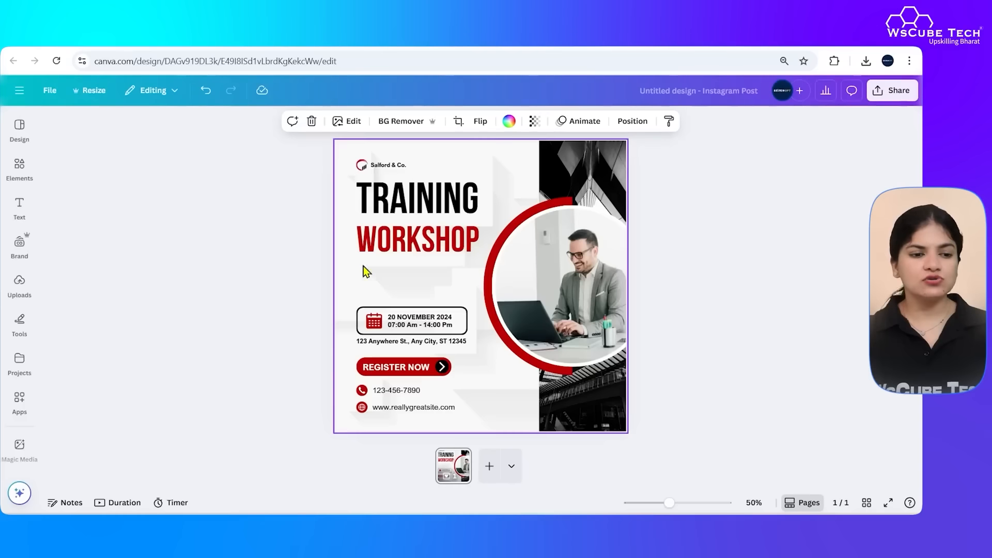
Add a text box in the brand kit's Subtitle style and place it just beneath the WORKSHOP heading
click(20, 204)
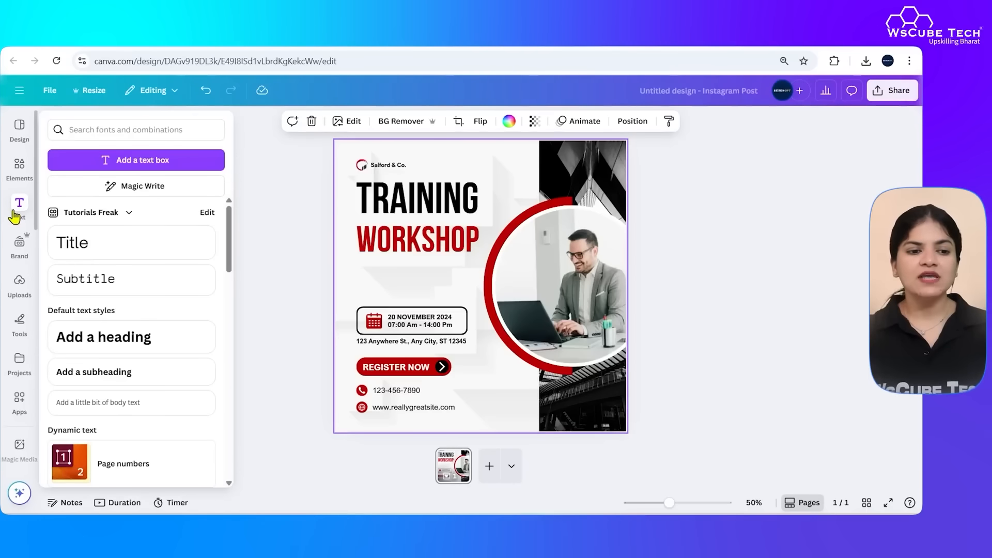
click(95, 275)
drag(491, 316, 392, 298)
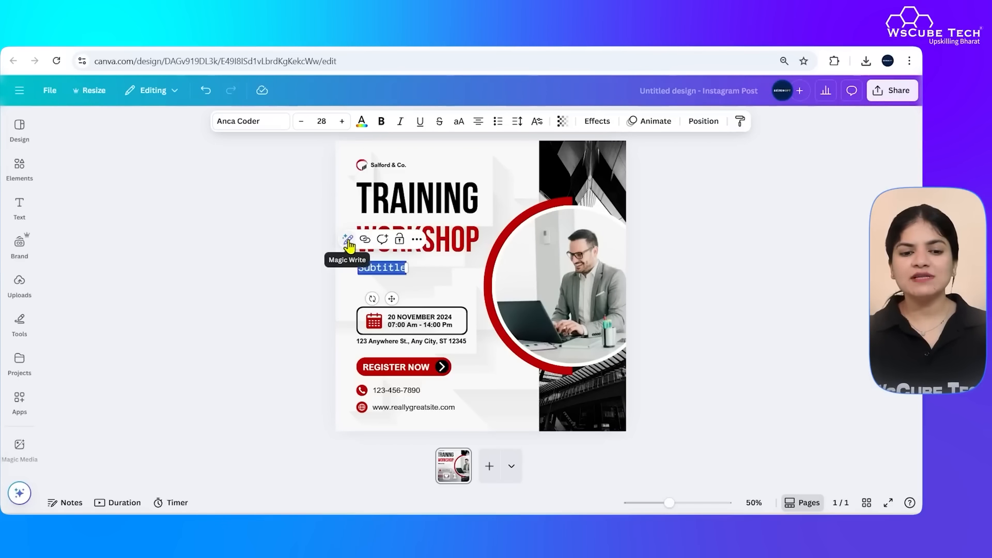
View the Magic Write options for the subtitle text
scroll(348, 241, up, 5)
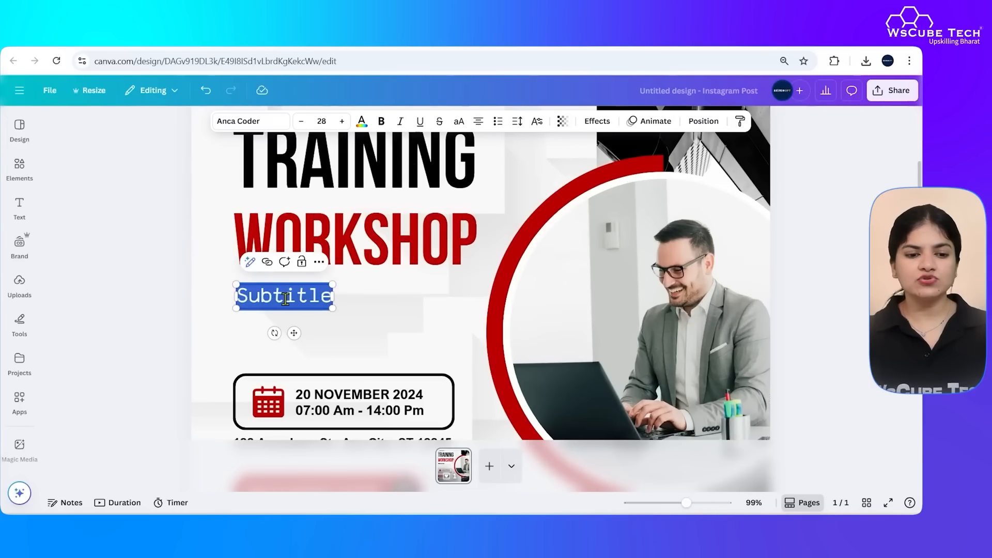
click(249, 263)
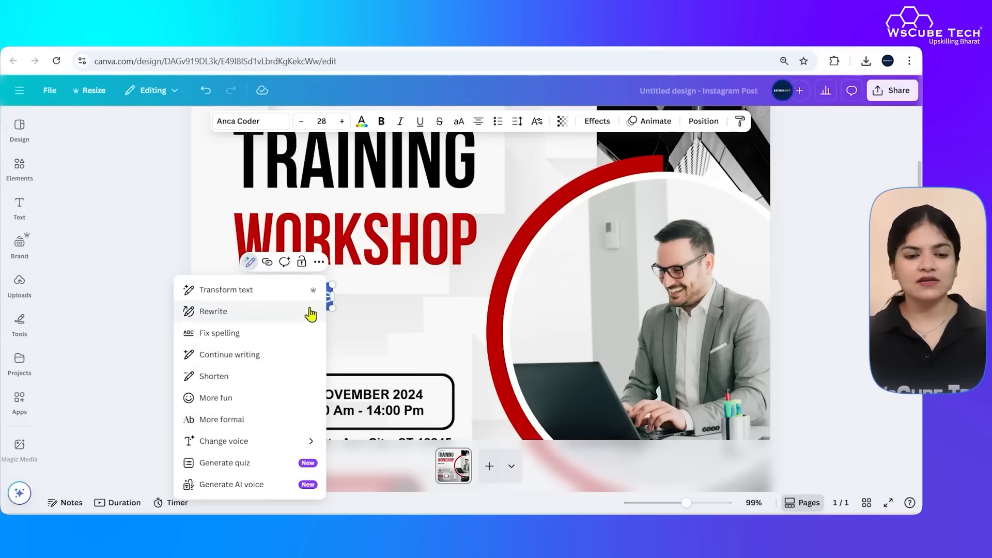
click(329, 297)
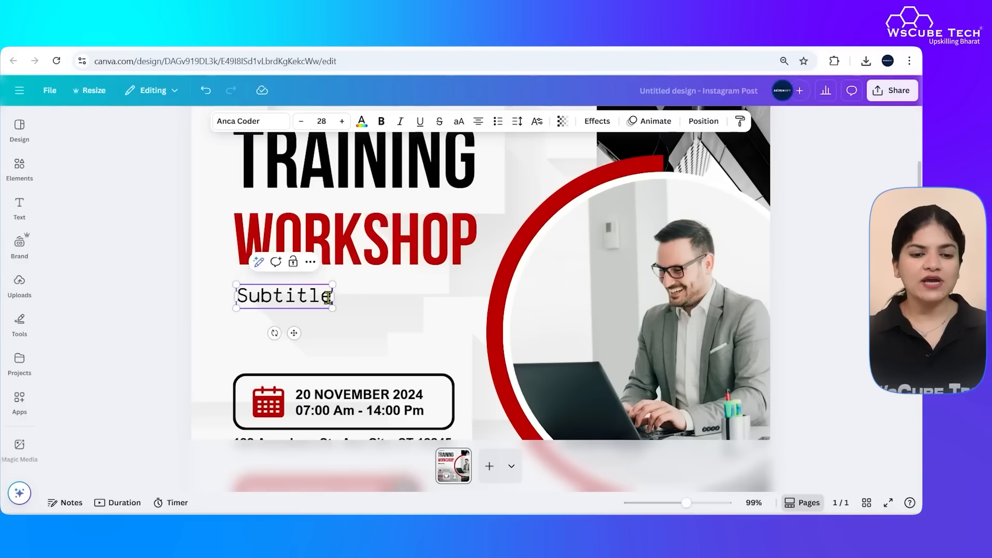
Replace the subtitle placeholder text beneath the WORKSHOP heading with "Join this Workshop"
double_click(329, 297)
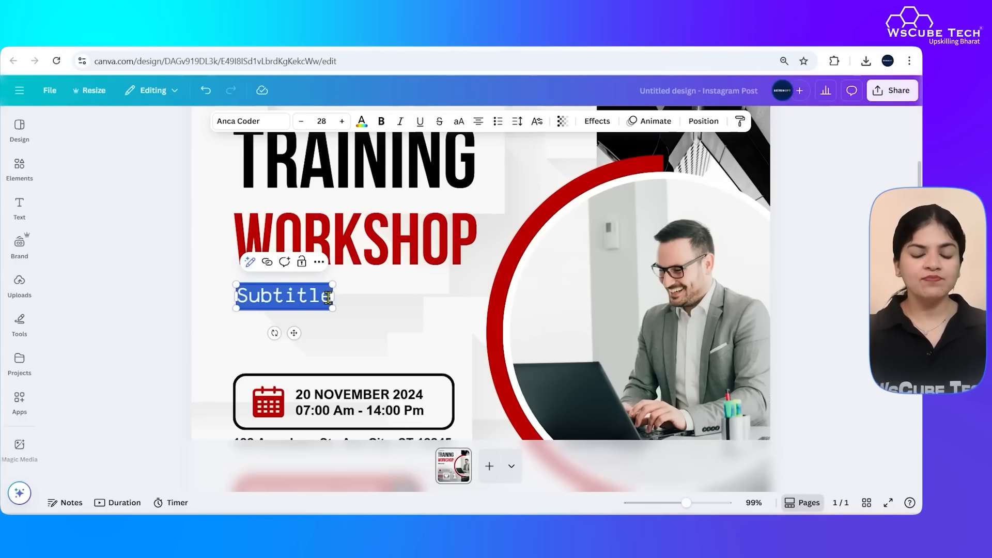
text(Join)
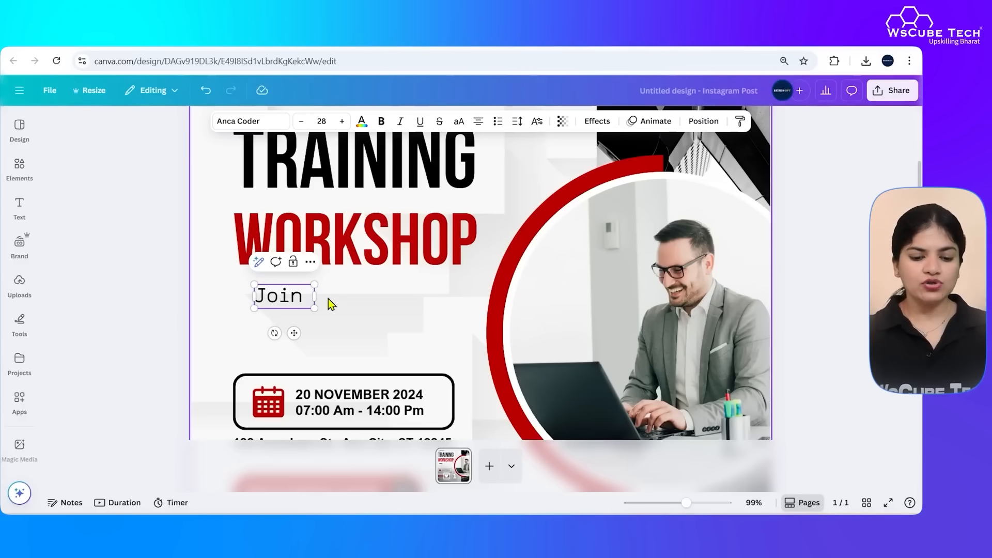
text( this Worksh)
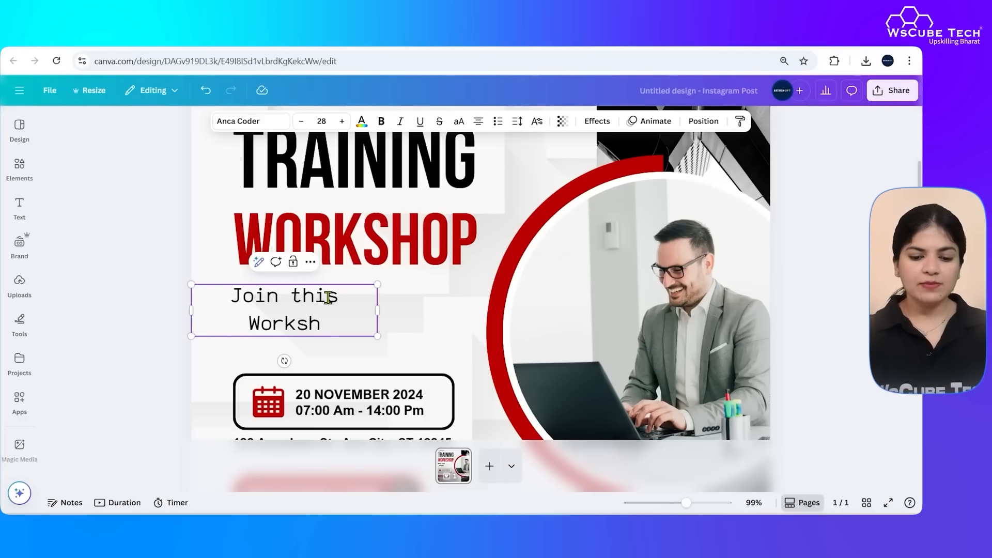
text(op)
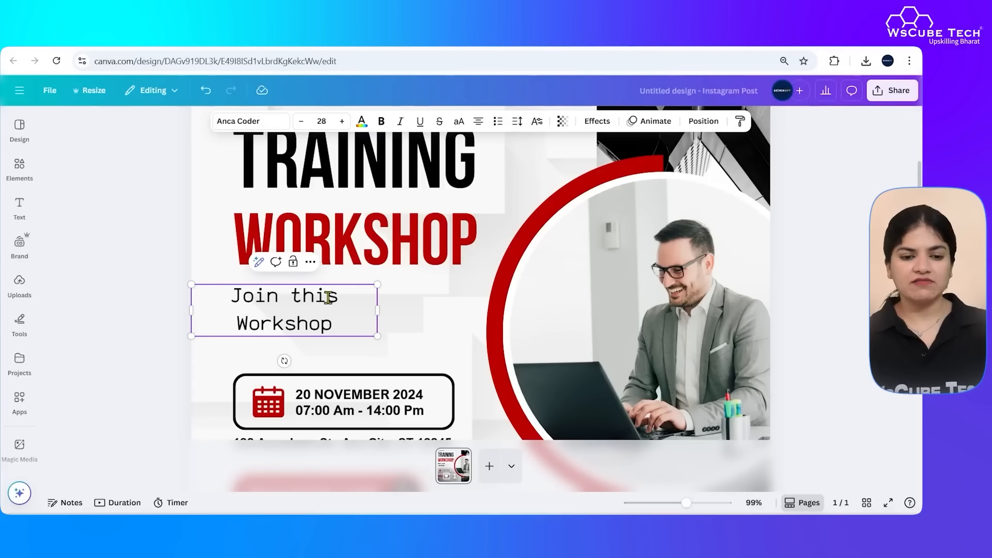
Have Magic Write continue writing from "Join this Workshop" and insert the generated text into the text box
click(259, 262)
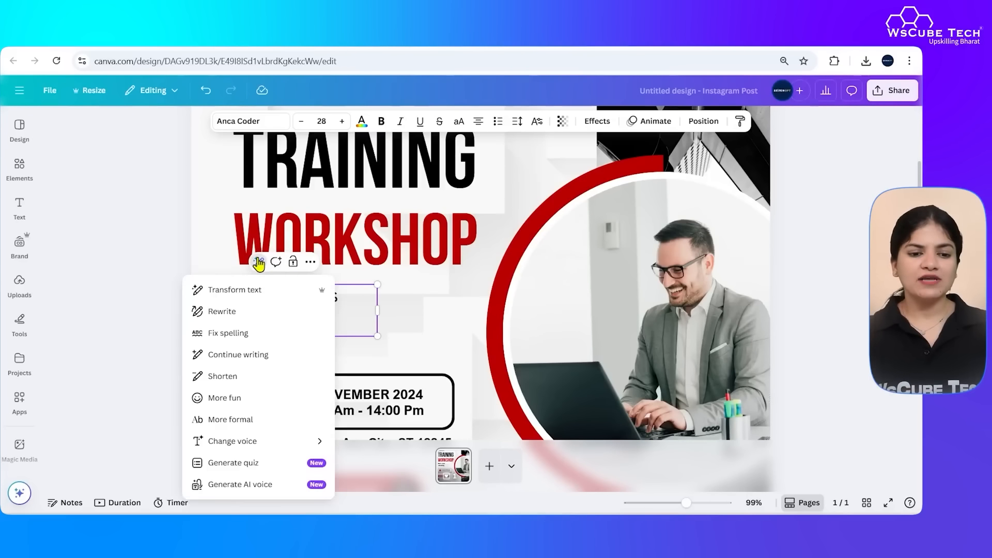
click(227, 355)
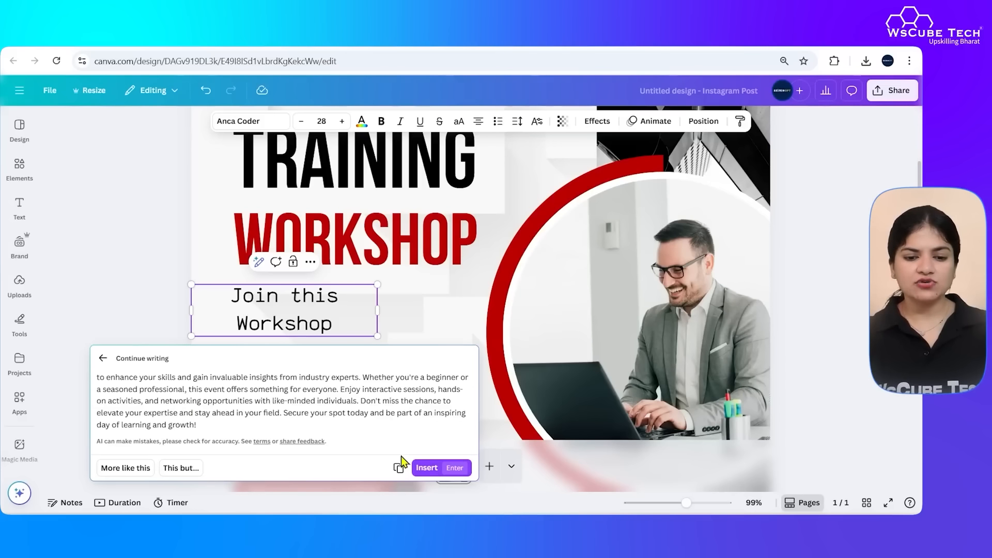
click(426, 468)
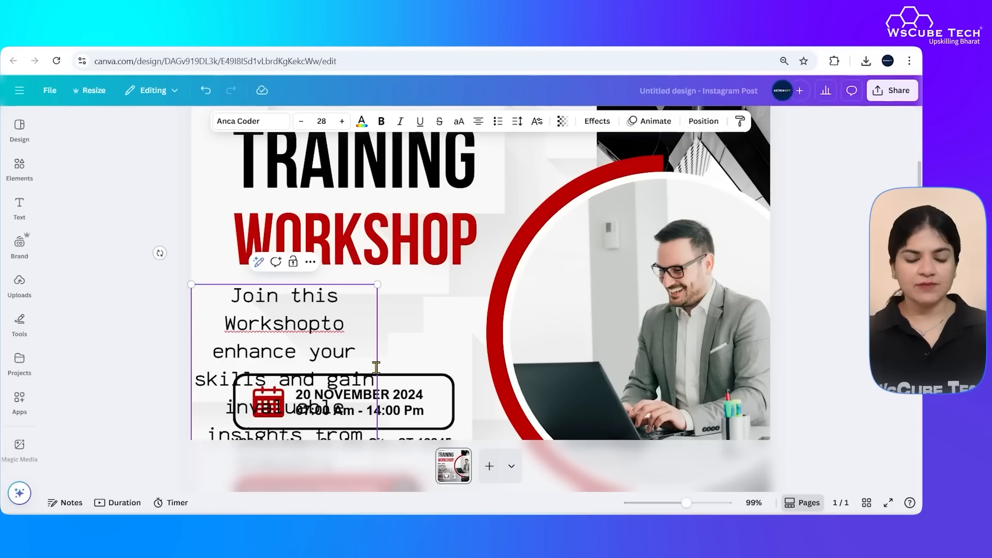
Shrink the generated paragraph to font size 12 in a wider box and delete everything after "something for everyone."
key(ctrl+a)
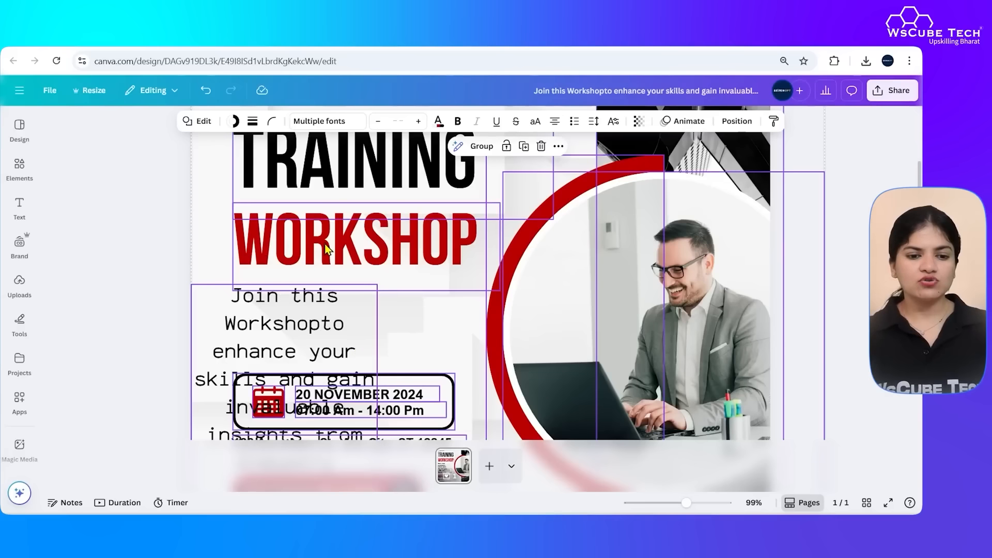
click(300, 353)
double_click(300, 352)
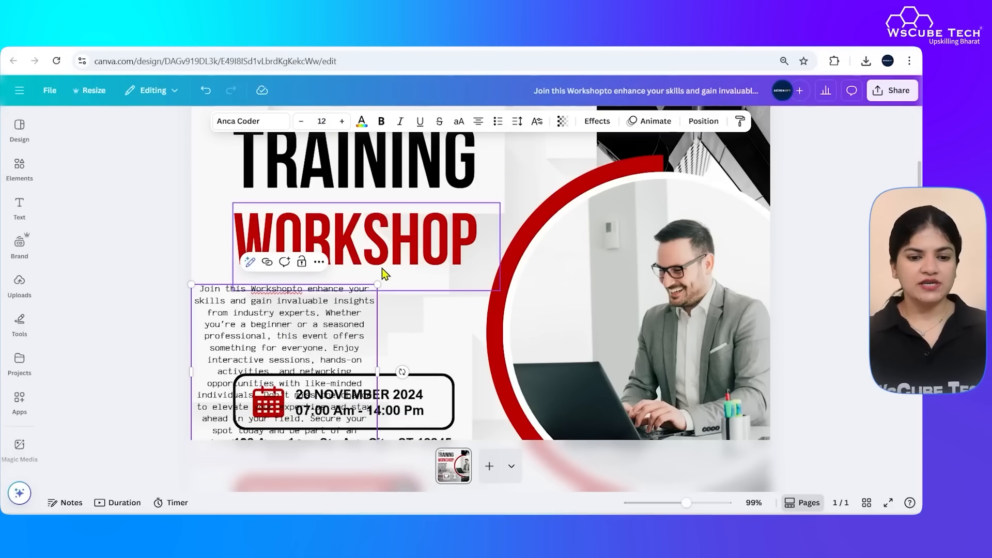
drag(382, 372, 528, 332)
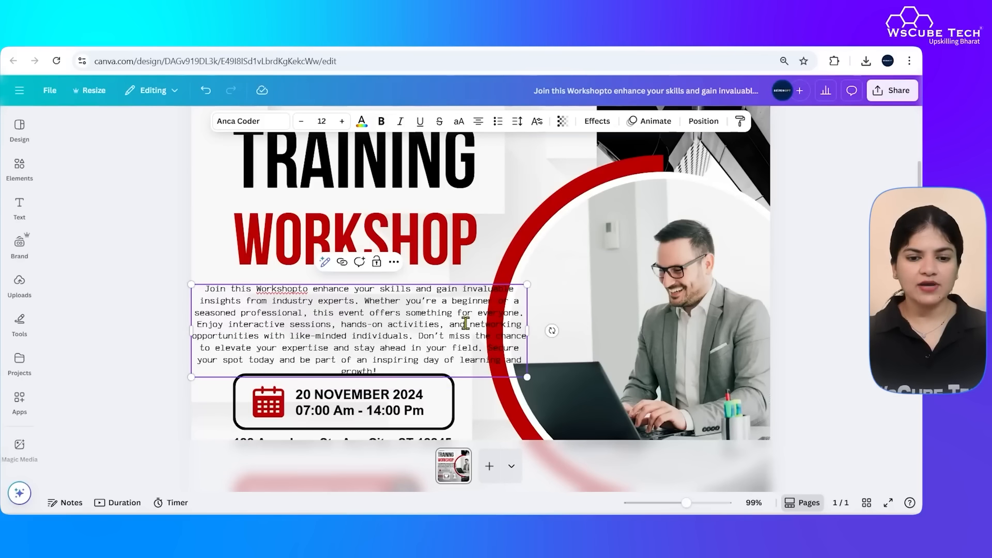
drag(197, 324, 463, 373)
key(BackSpace)
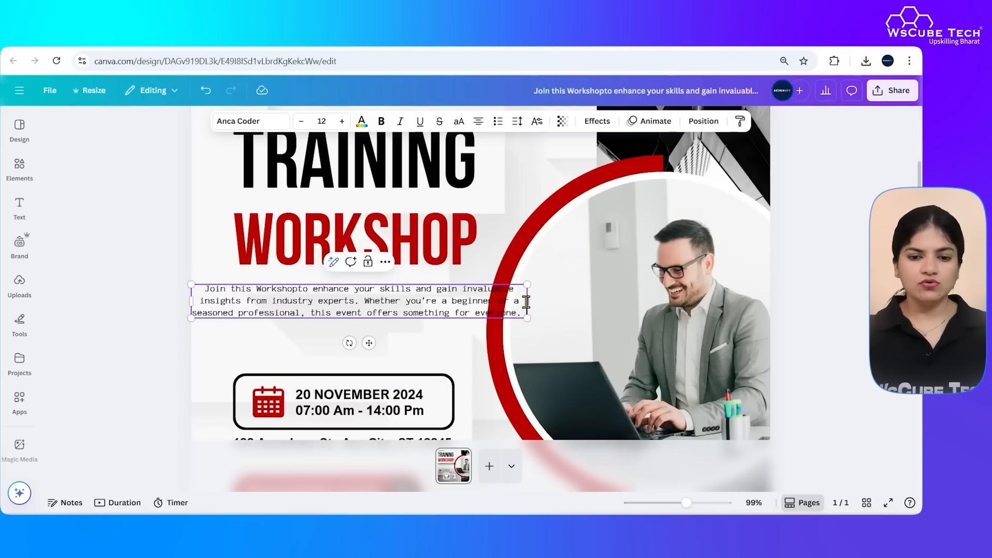
Fit the paragraph above the date box by narrowing its text box and setting the font size to 15
drag(528, 300, 456, 304)
click(342, 122)
click(342, 122)
click(342, 122)
click(342, 122)
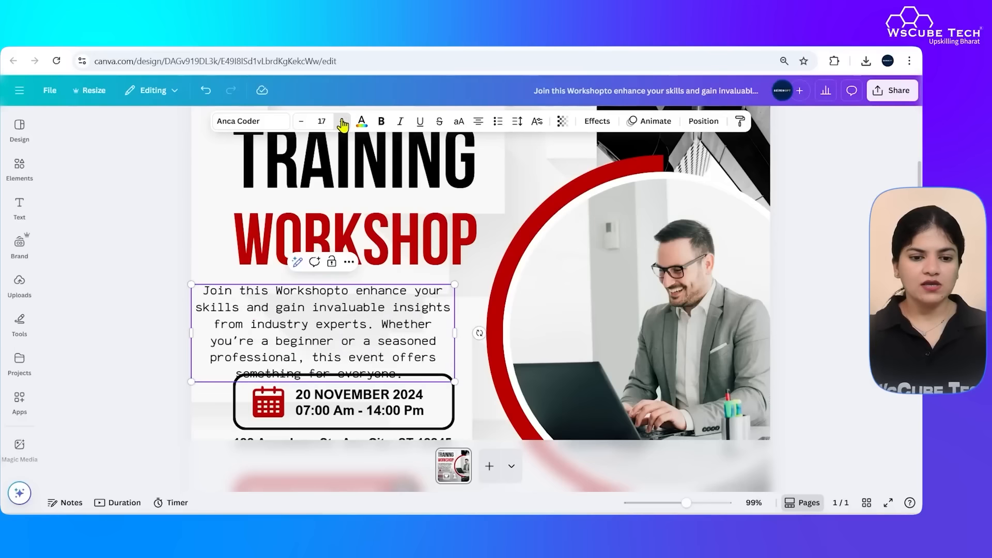
click(342, 122)
click(342, 121)
click(302, 124)
click(301, 124)
click(302, 124)
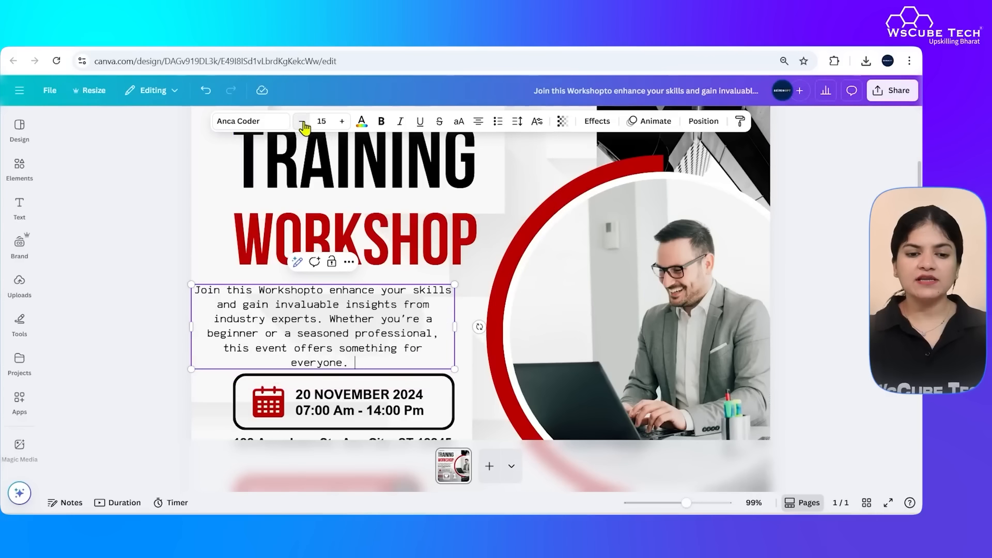
drag(455, 326, 471, 328)
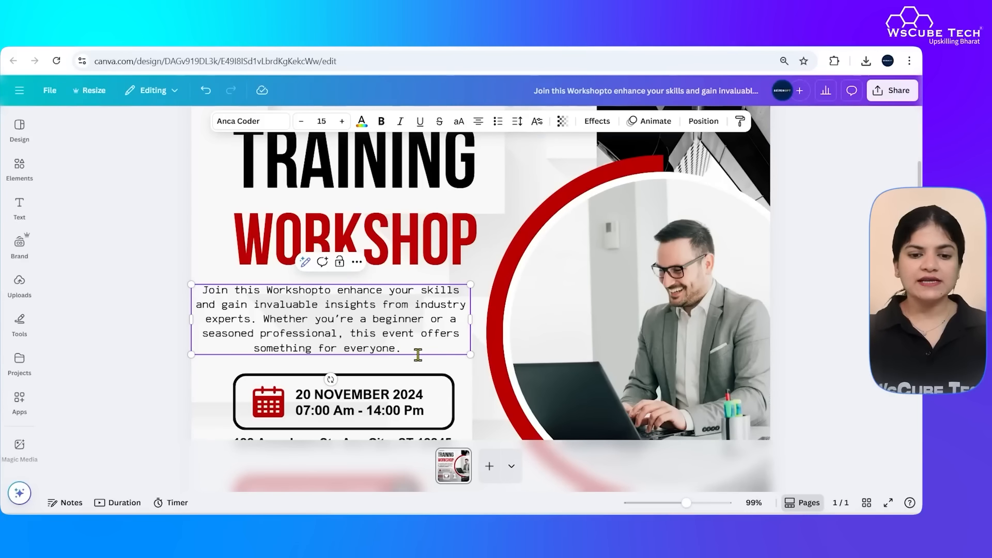
Insert the missing space between "Workshop" and "to" in the paragraph's first line
triple_click(371, 325)
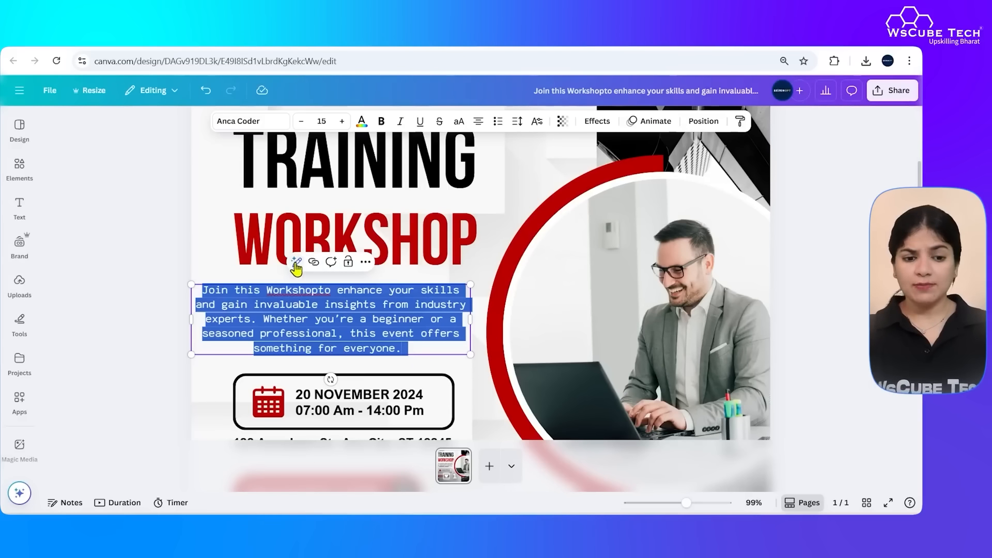
click(317, 321)
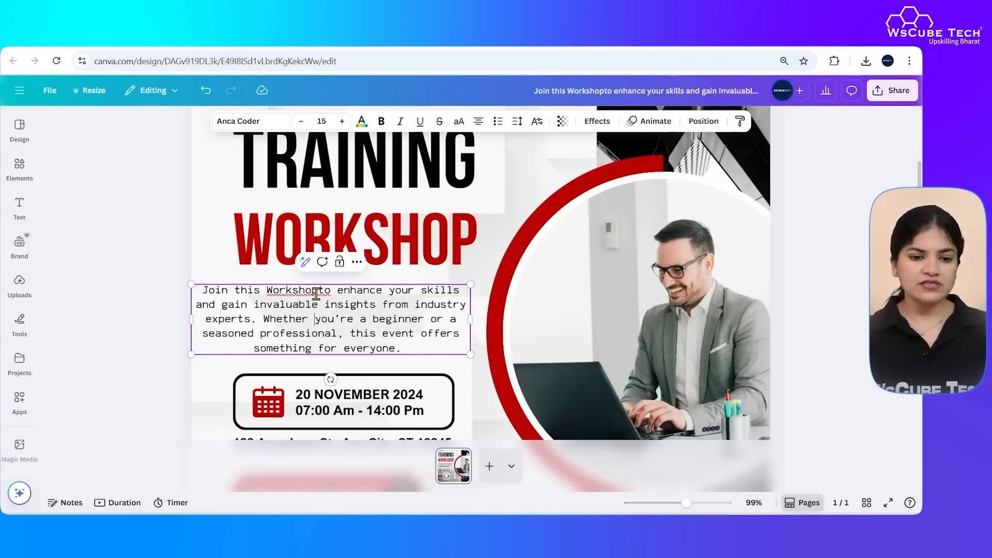
click(316, 291)
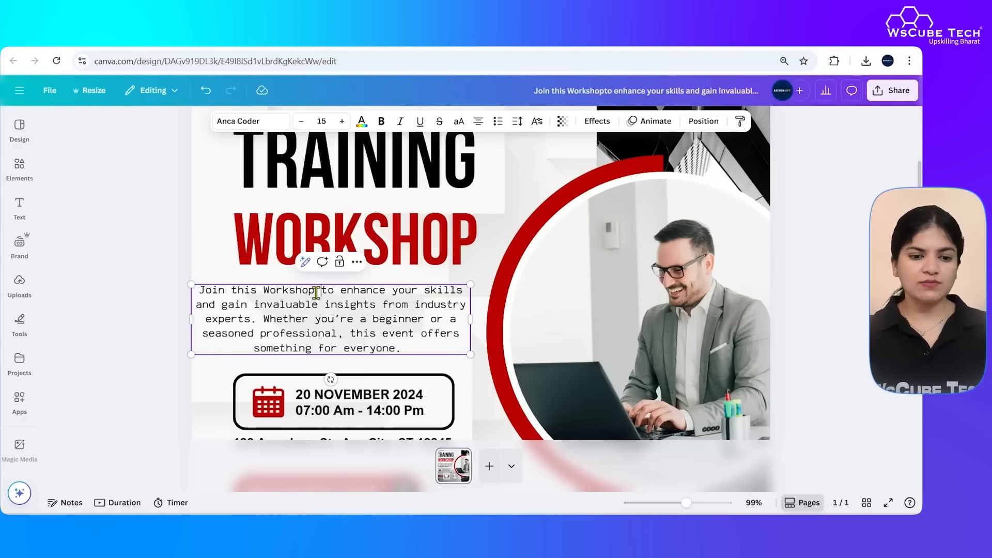
Replace the paragraph with a Magic Write version from the custom prompt "Make this text about digital marketing" and slightly widen its text box
click(305, 262)
click(282, 291)
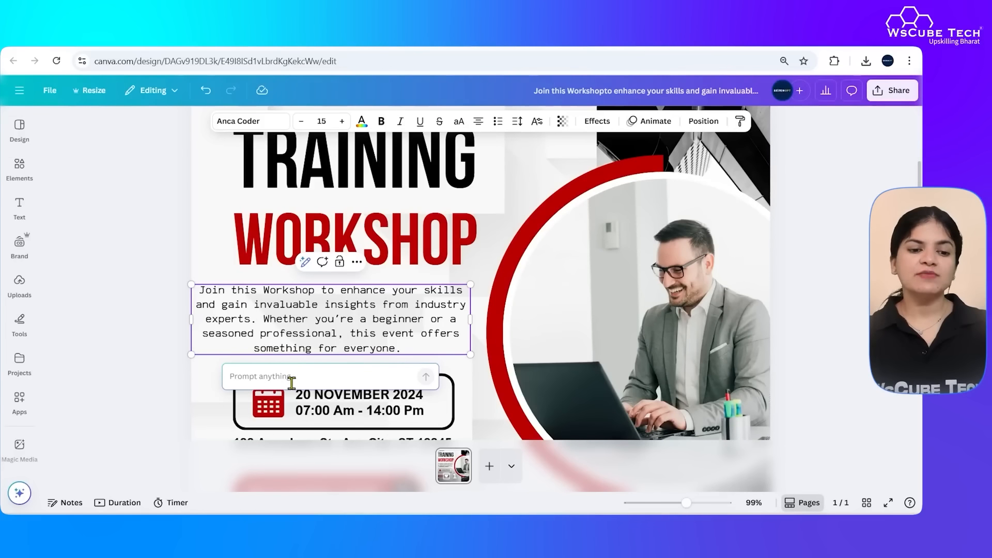
text(Make )
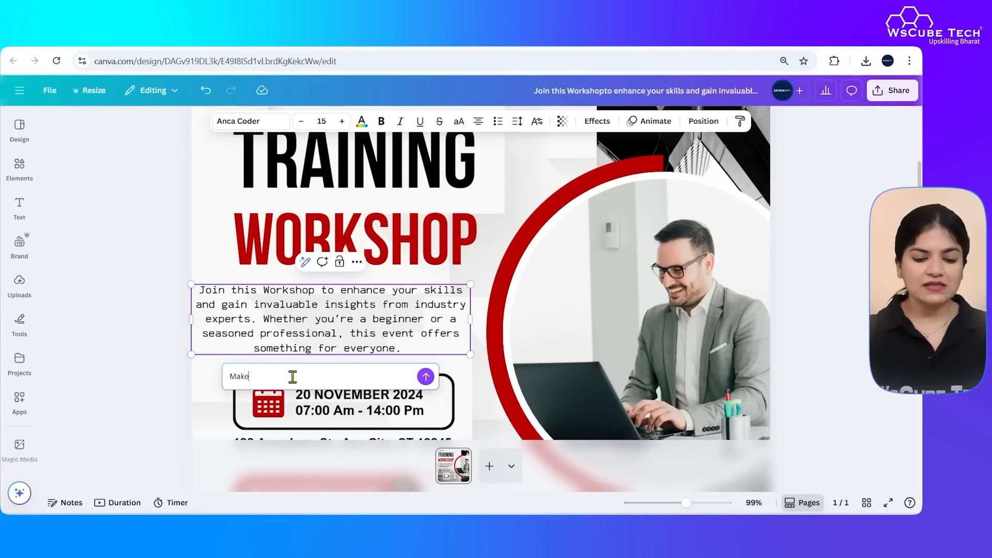
text(this text ab)
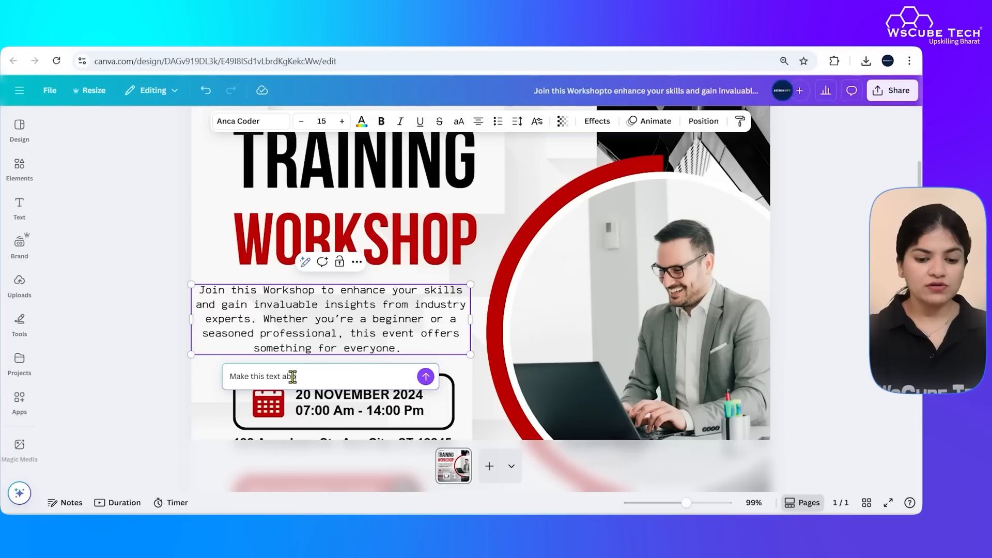
text(out digita)
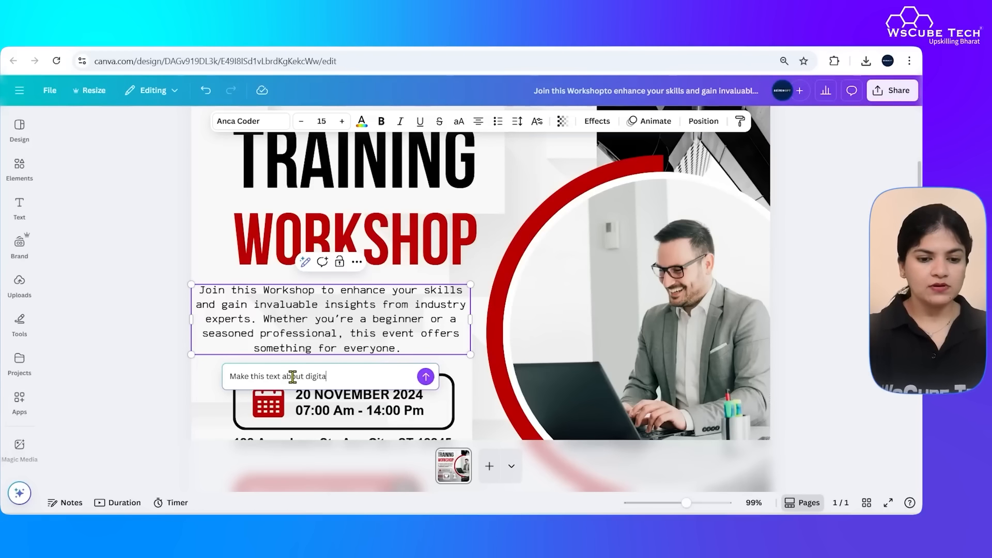
text(l marketing)
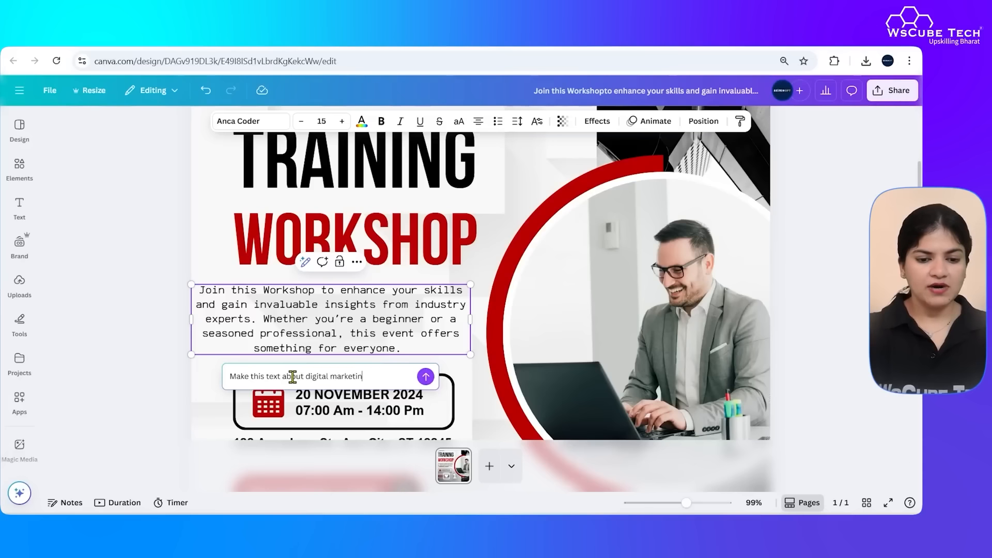
click(431, 377)
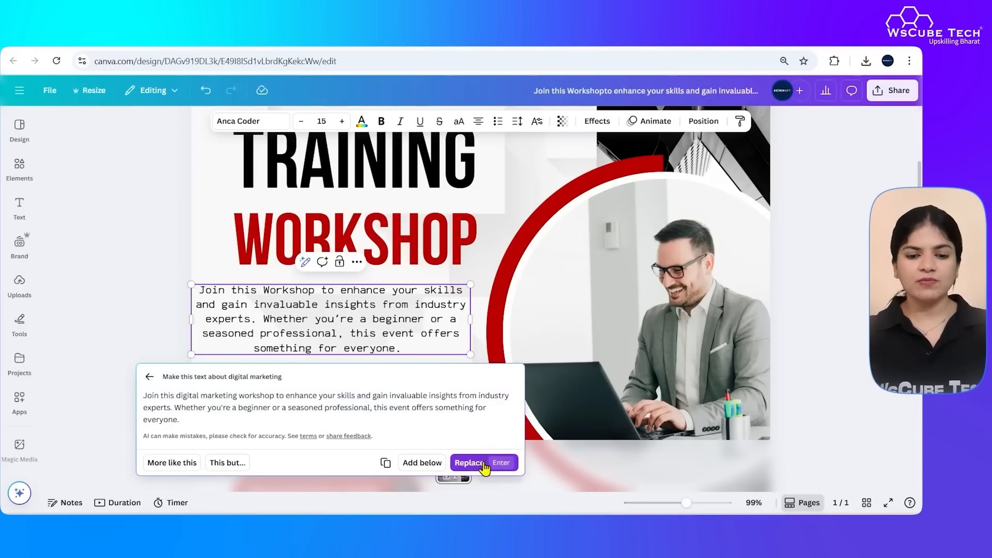
click(472, 467)
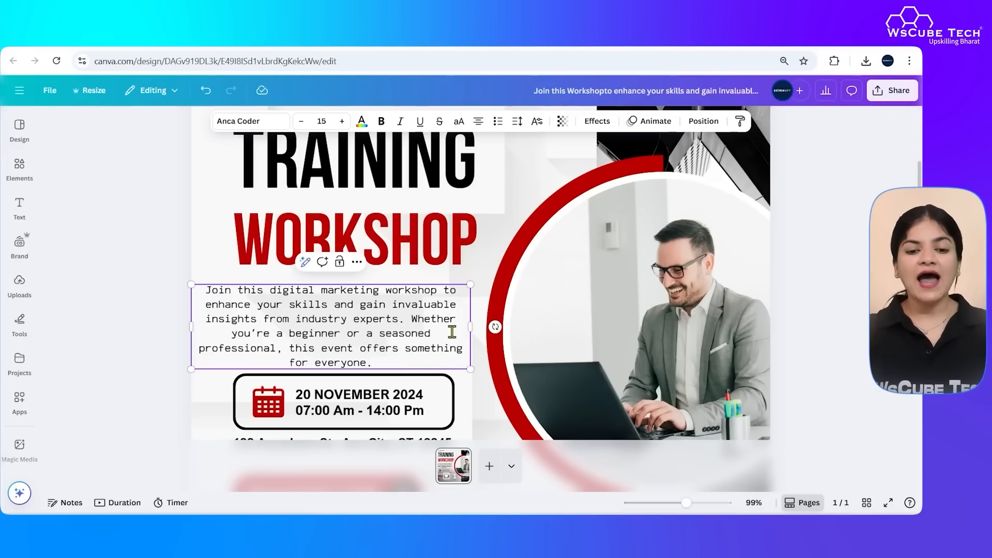
drag(471, 327, 481, 327)
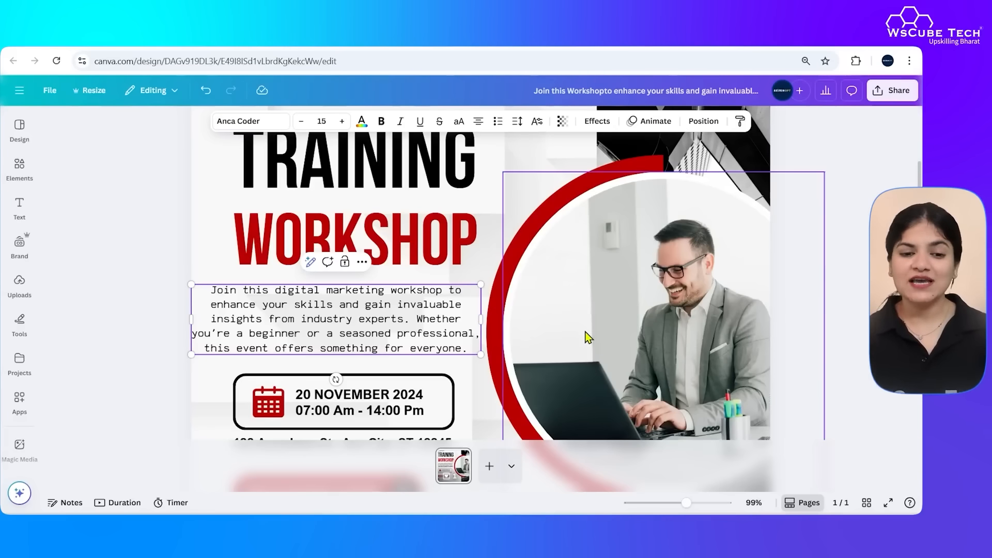
Delete the photo of the man at the laptop from the circular frame, keeping the empty frame
scroll(587, 337, down, 3)
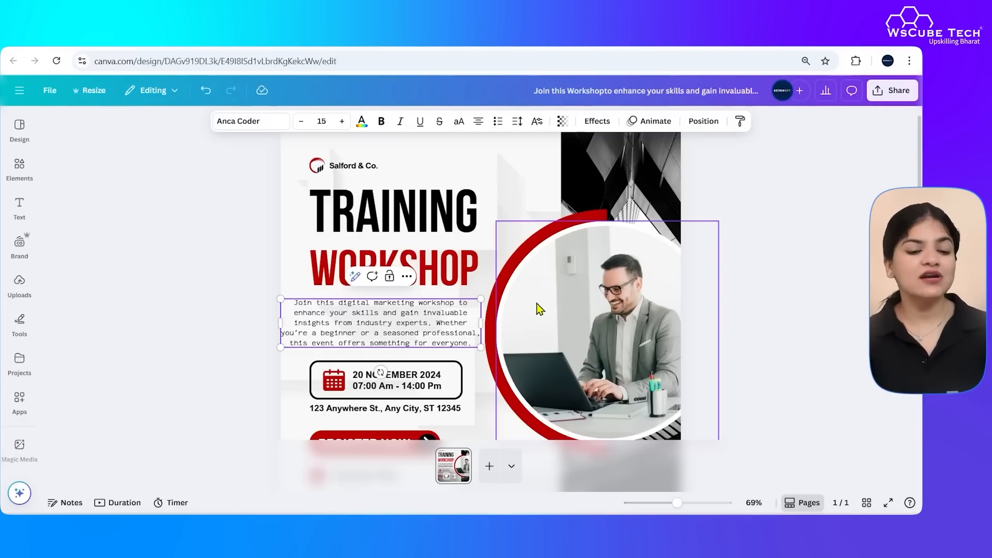
scroll(540, 308, down, 3)
click(581, 261)
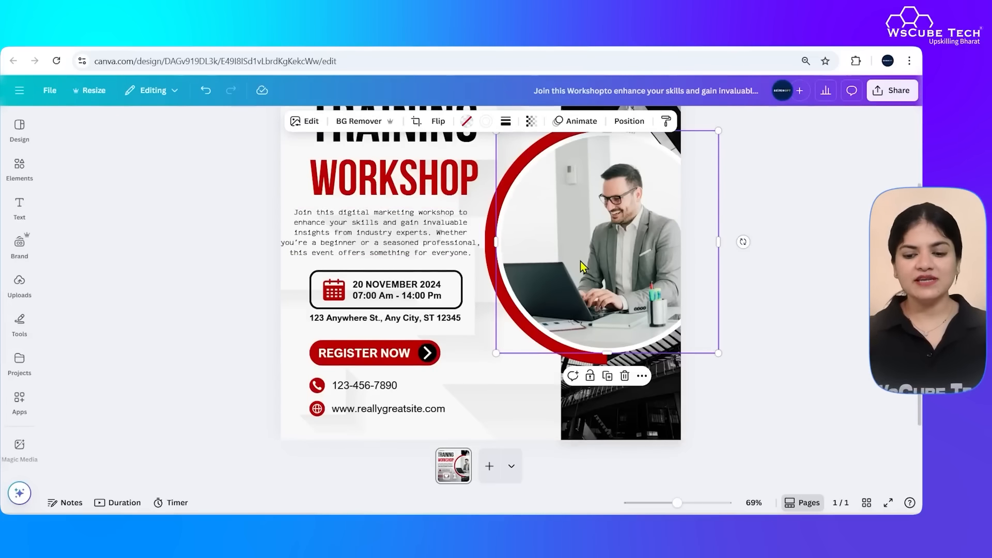
key(Delete)
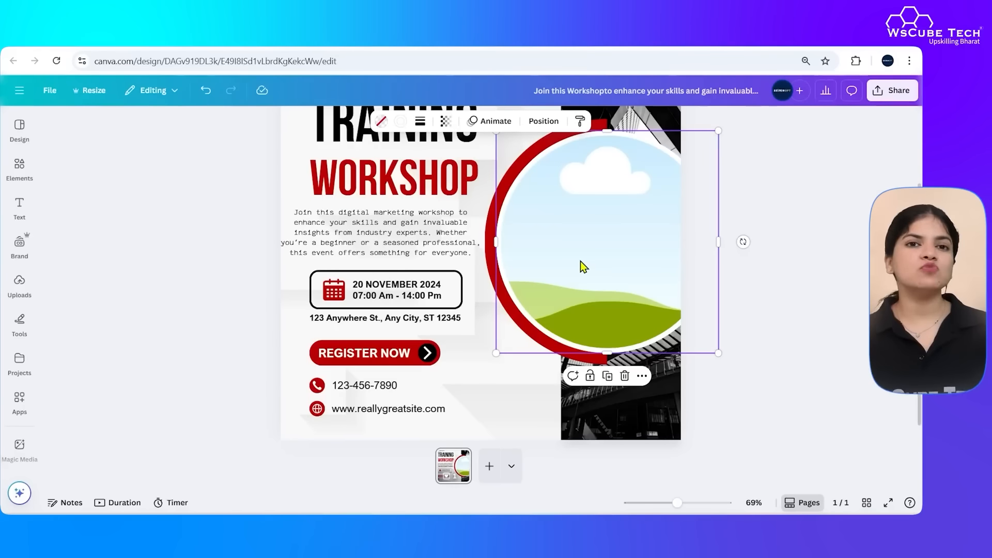
Search the elements library for "a man working on a laptop" and show all matching photos
click(17, 167)
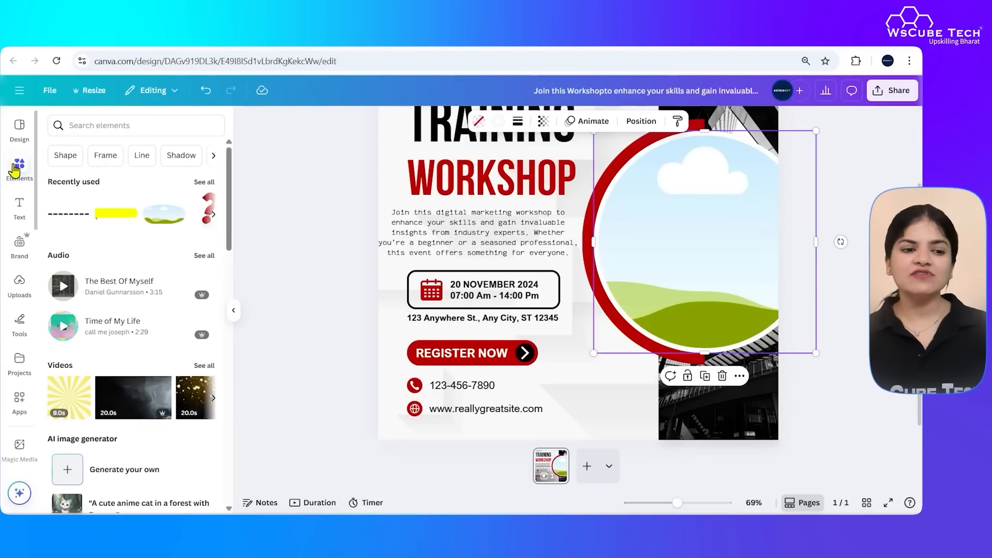
click(129, 128)
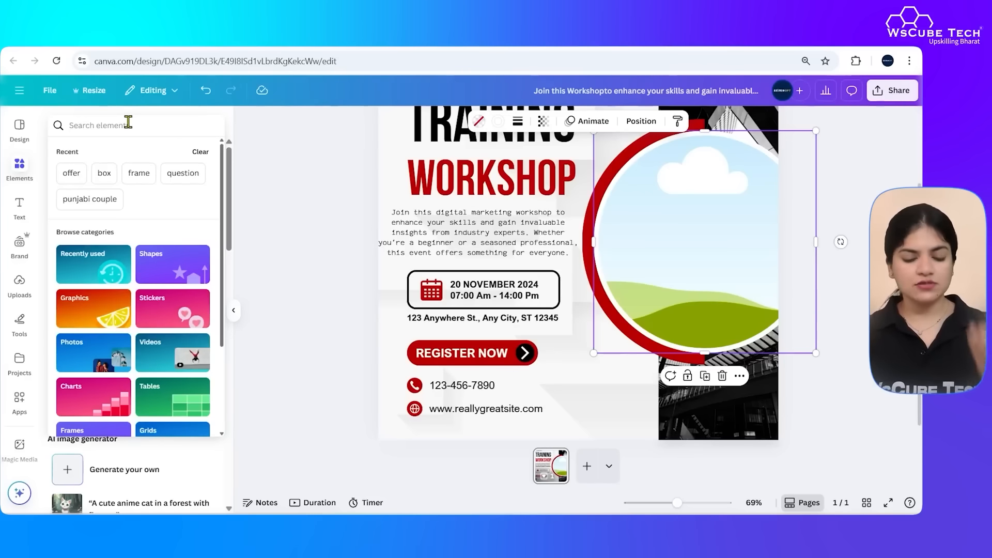
text(a)
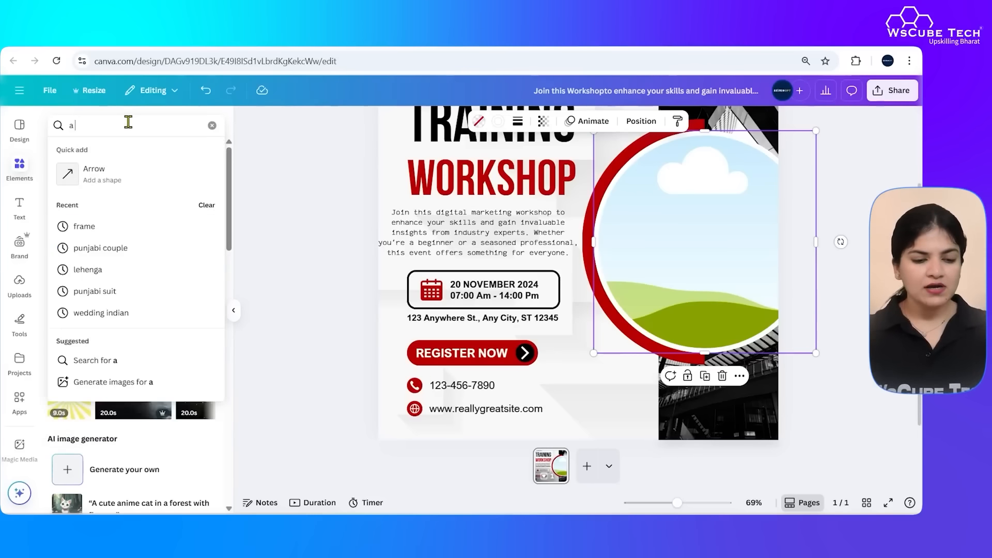
text( man workin)
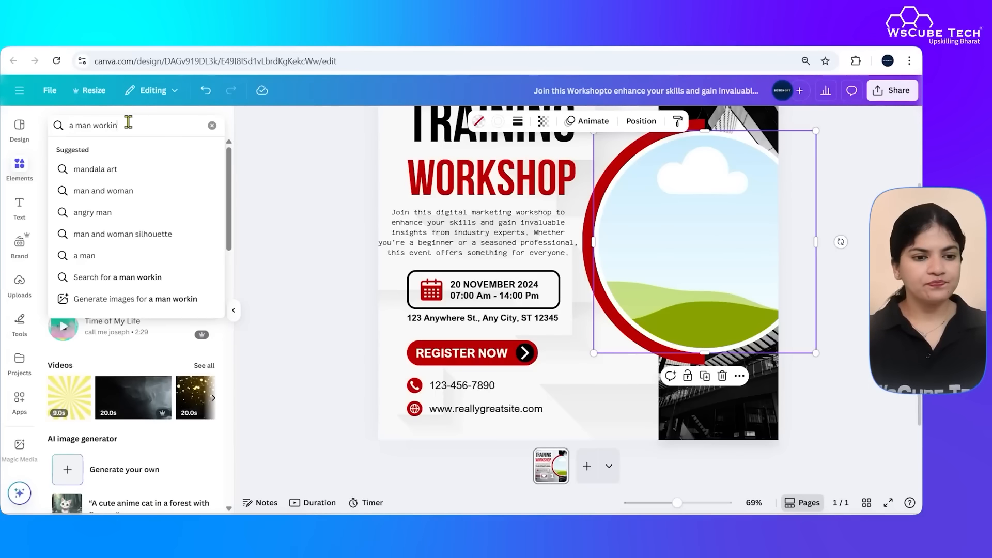
text(g on a laptop)
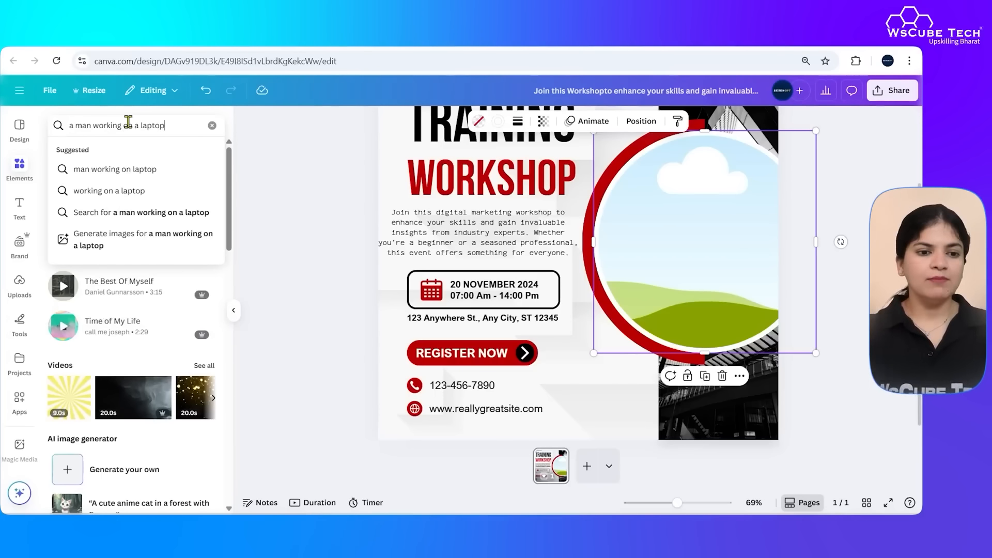
key(Return)
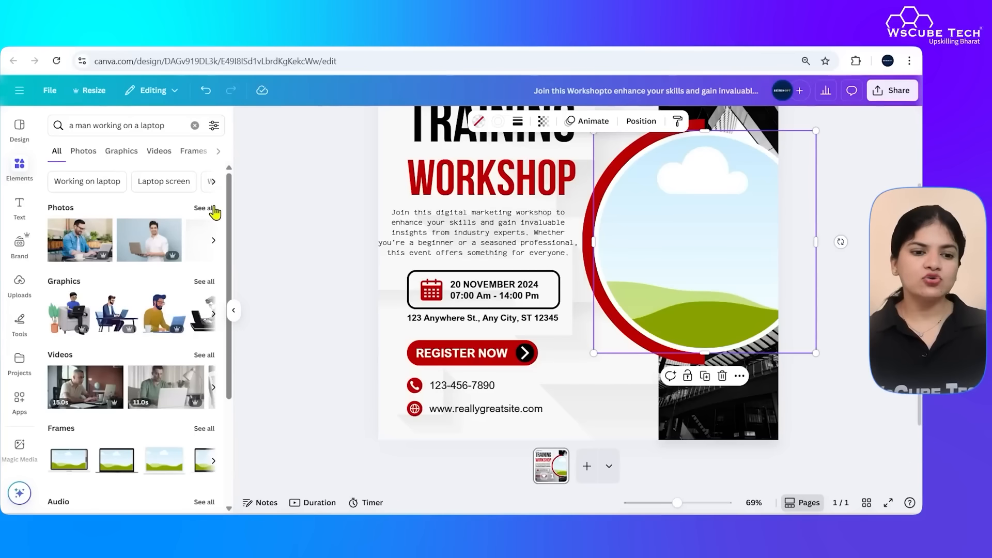
click(209, 208)
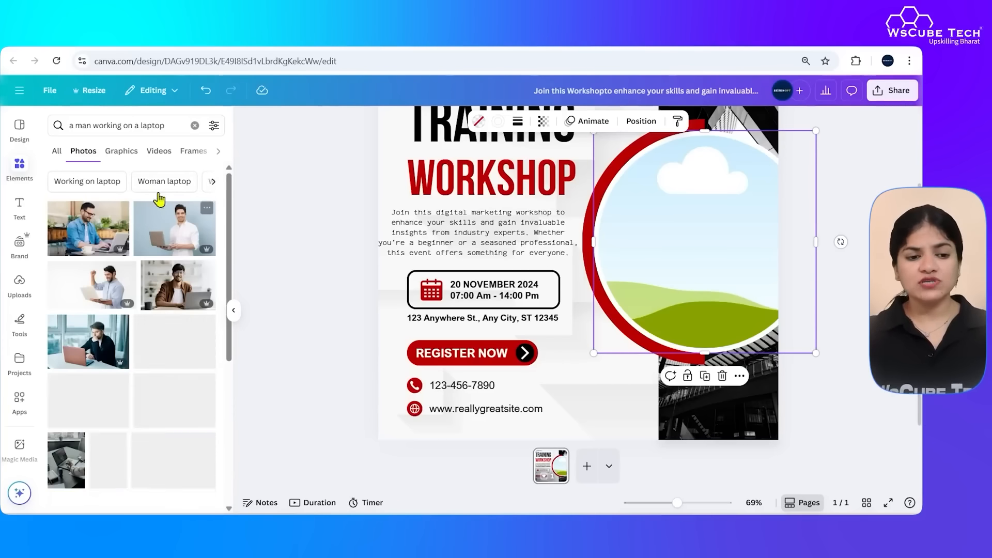
Generate Magic Media images for "a man working on a laptop" and place the first result in the empty circular frame
click(56, 150)
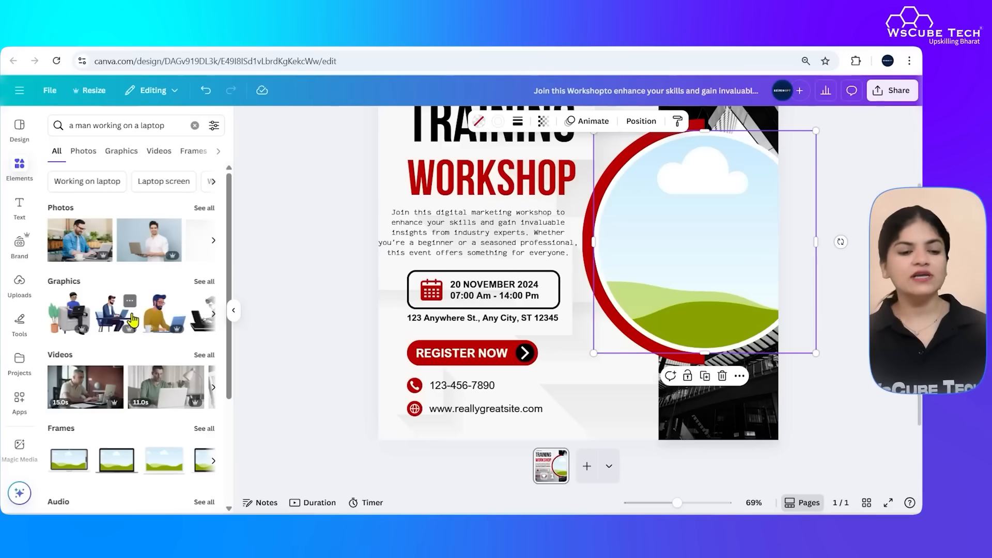
scroll(133, 320, down, 3)
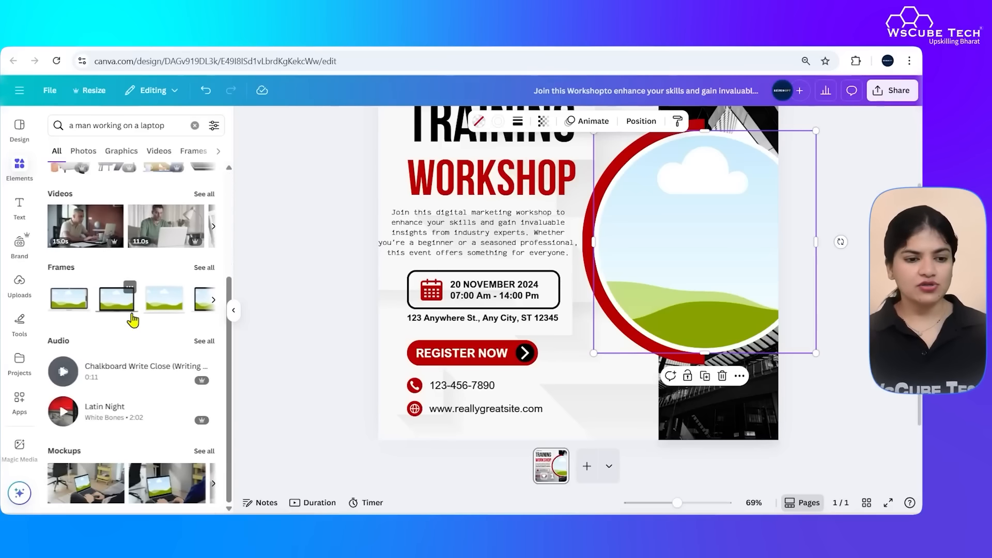
click(170, 126)
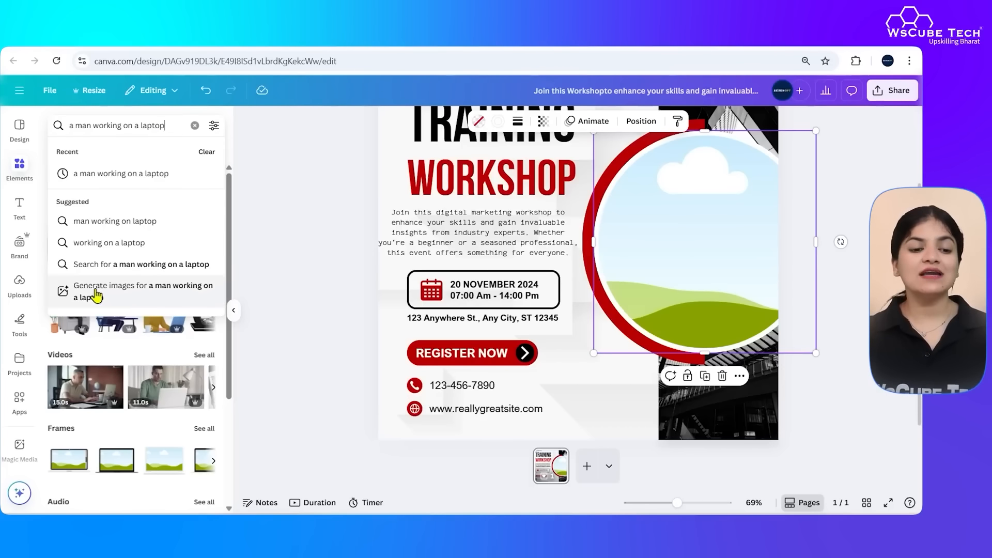
click(159, 297)
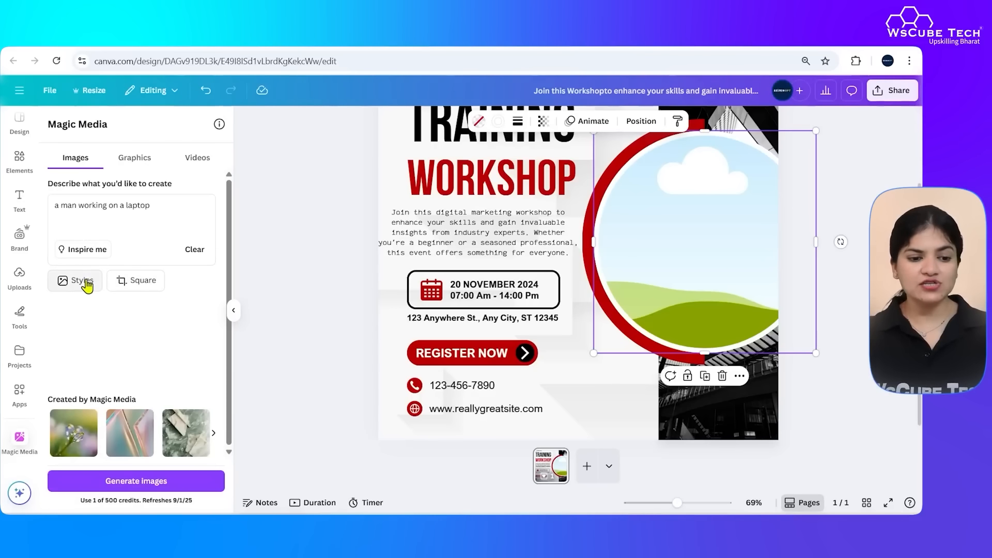
click(148, 485)
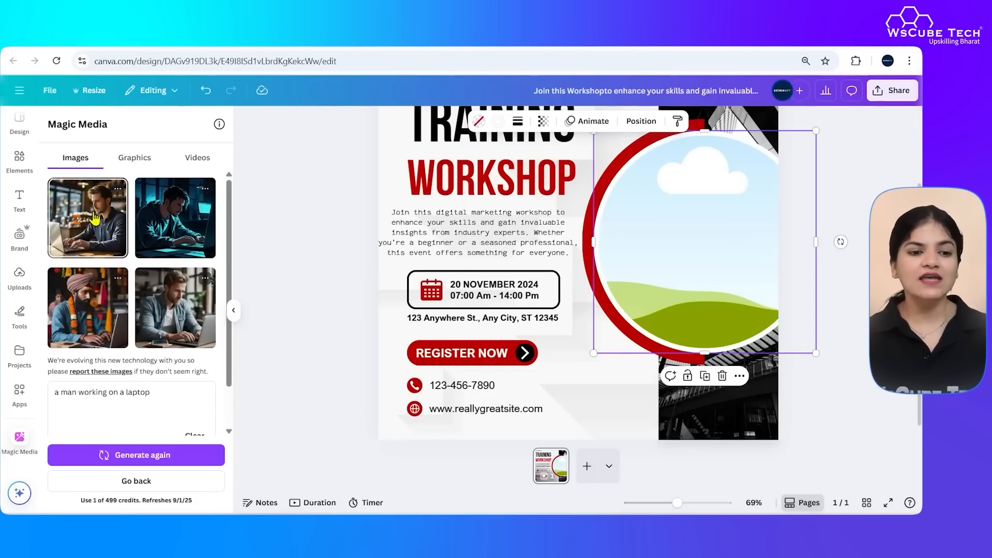
drag(95, 218, 712, 292)
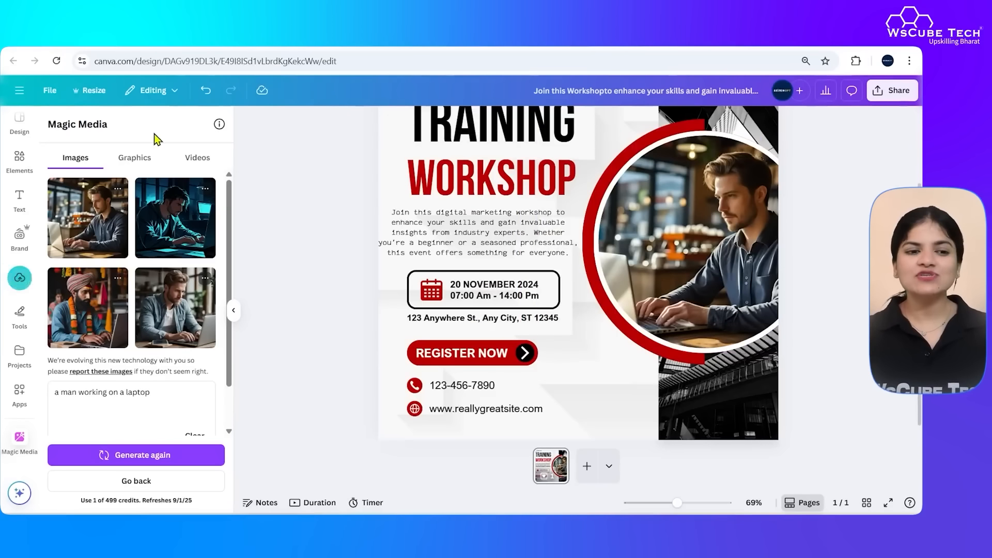
Enter "a flower with adog" as a new image prompt in Magic Media
click(20, 160)
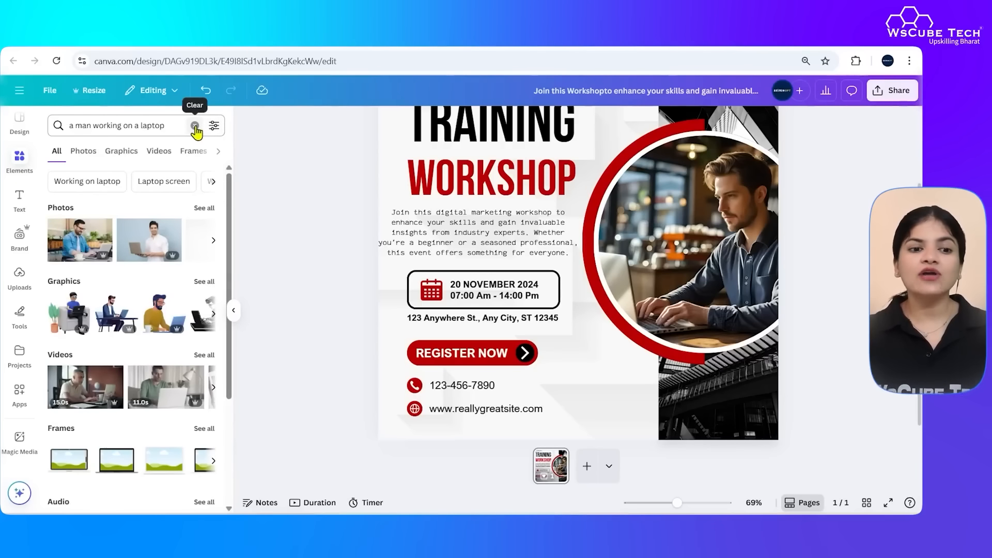
scroll(182, 159, right, 3)
scroll(181, 160, left, 3)
text(a f)
text(lower)
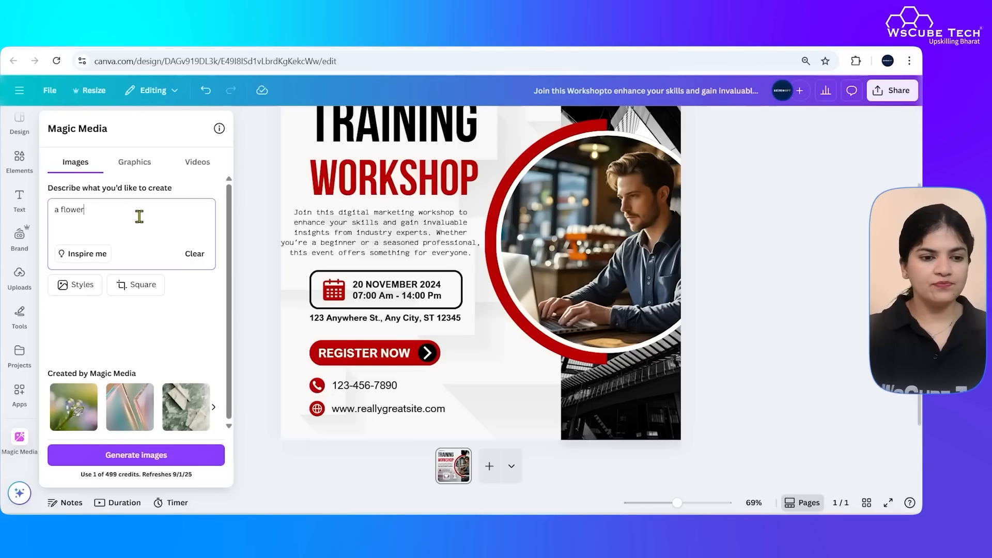
text( wuith adog)
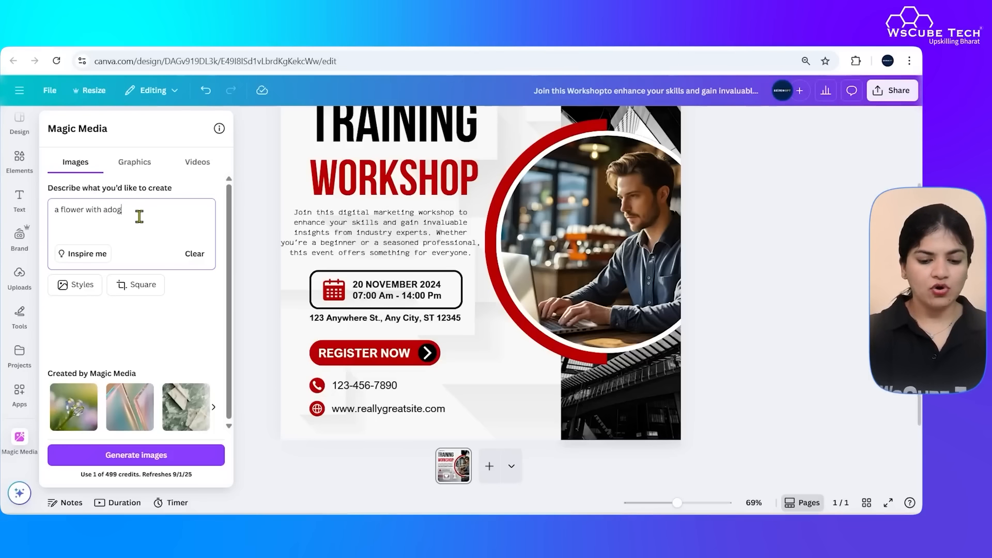
Apply the Playful style to the flower-and-dog prompt and generate the images
click(73, 284)
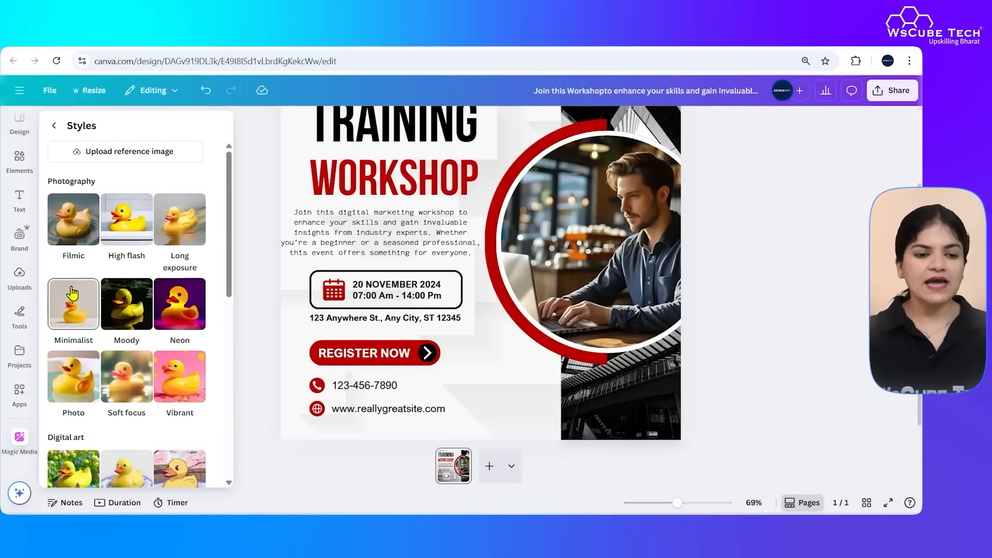
scroll(137, 289, down, 6)
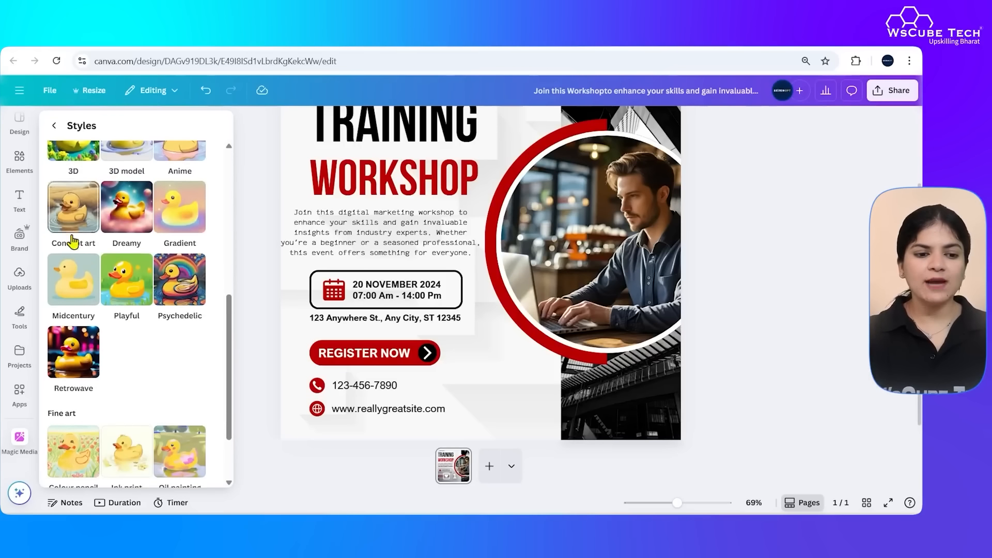
scroll(130, 296, down, 2)
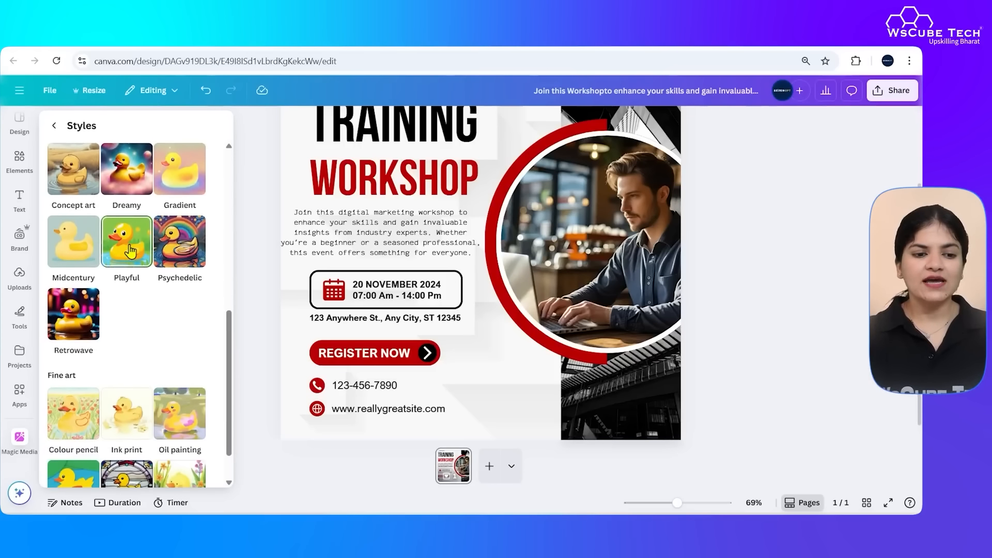
scroll(127, 291, down, 2)
scroll(127, 290, up, 2)
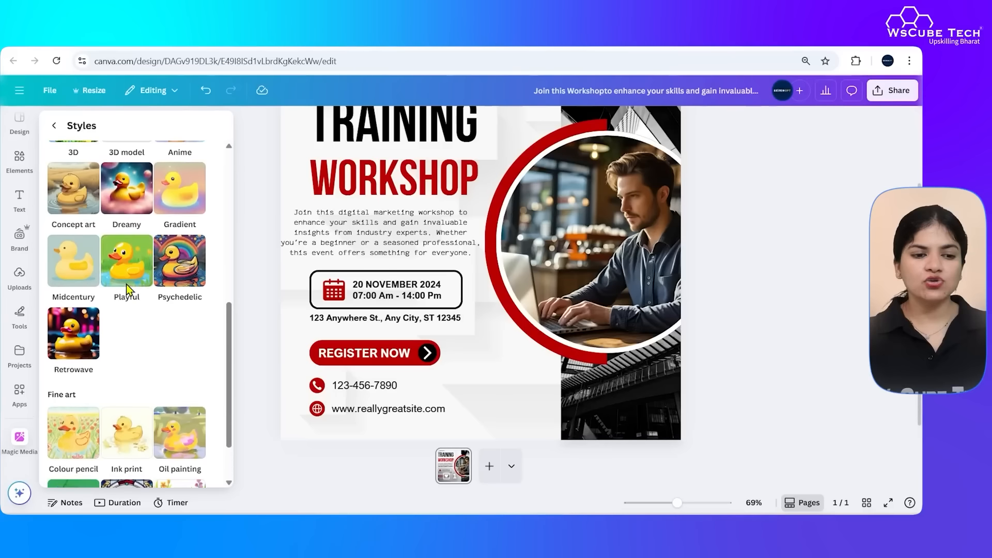
click(133, 259)
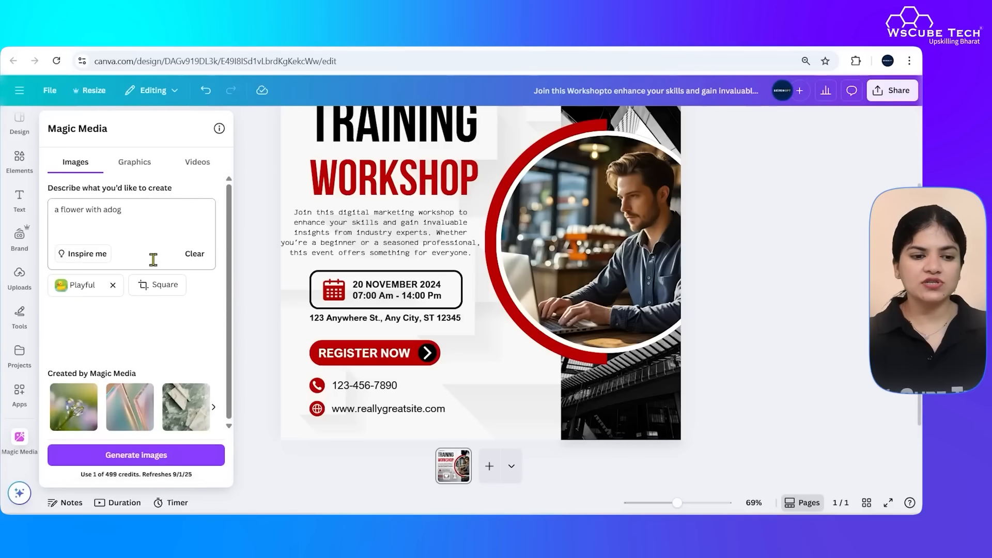
click(137, 456)
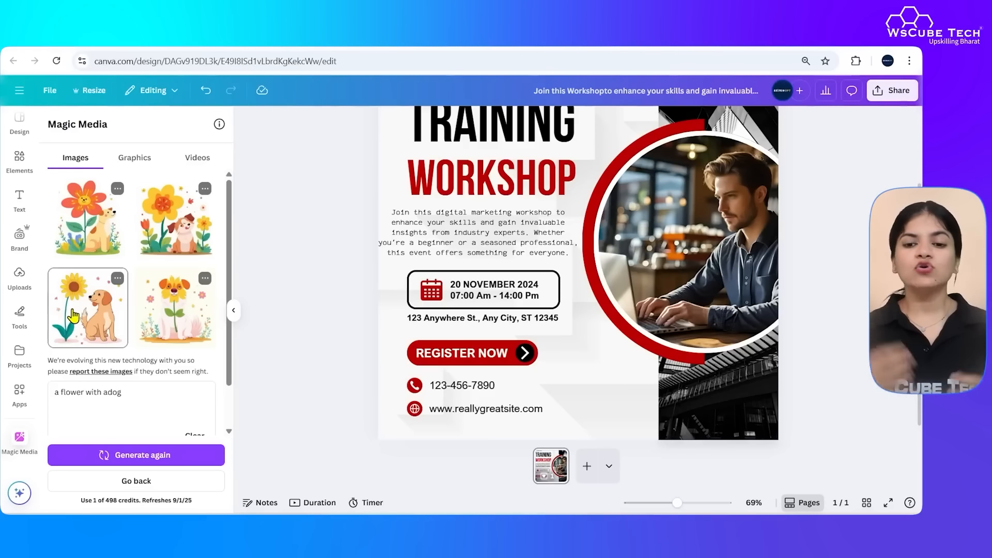
Try out the generated image of the sunflower with the sitting dog on the page and delete it again
click(74, 315)
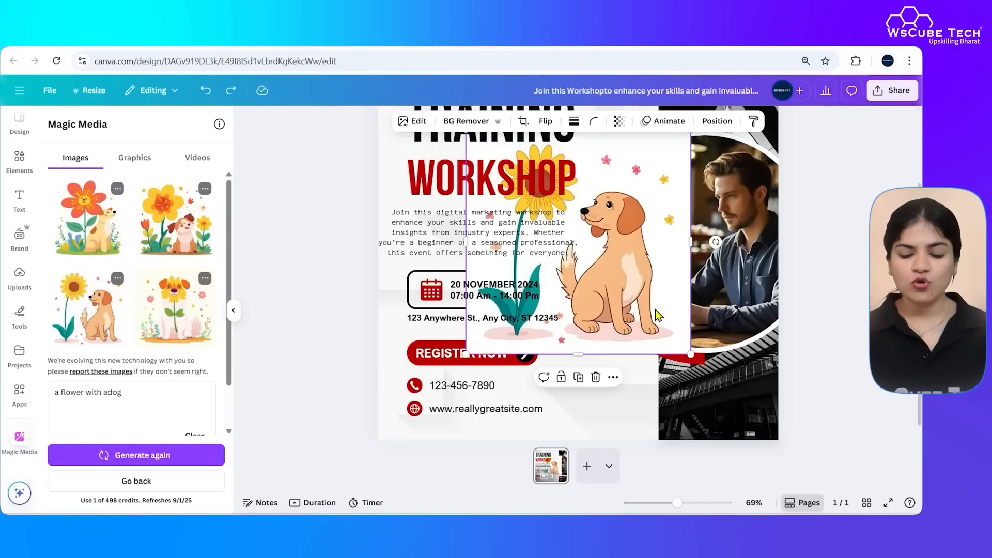
key(Delete)
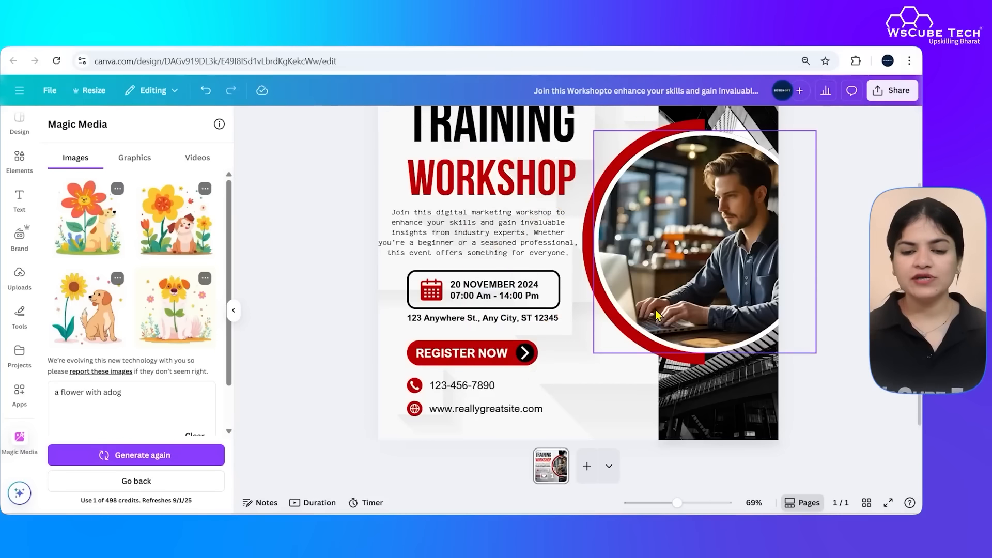
Add a blank second page and place the uploaded photo of the black dog in its middle
scroll(575, 309, up, 3)
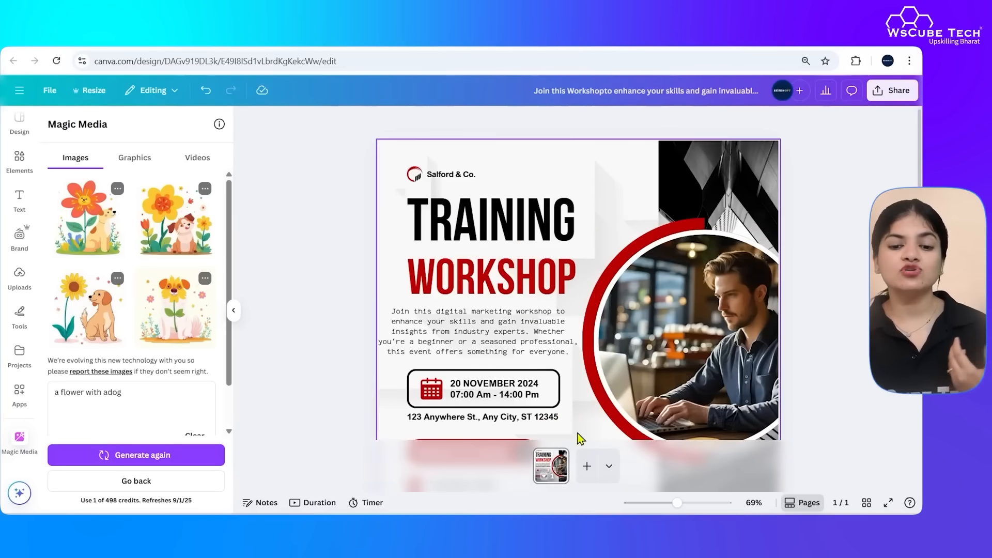
click(586, 465)
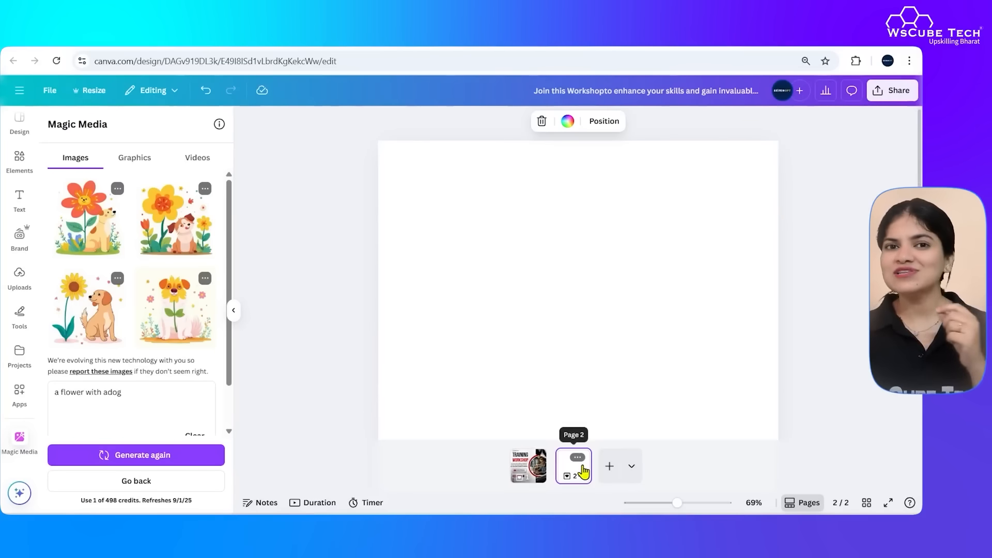
click(560, 258)
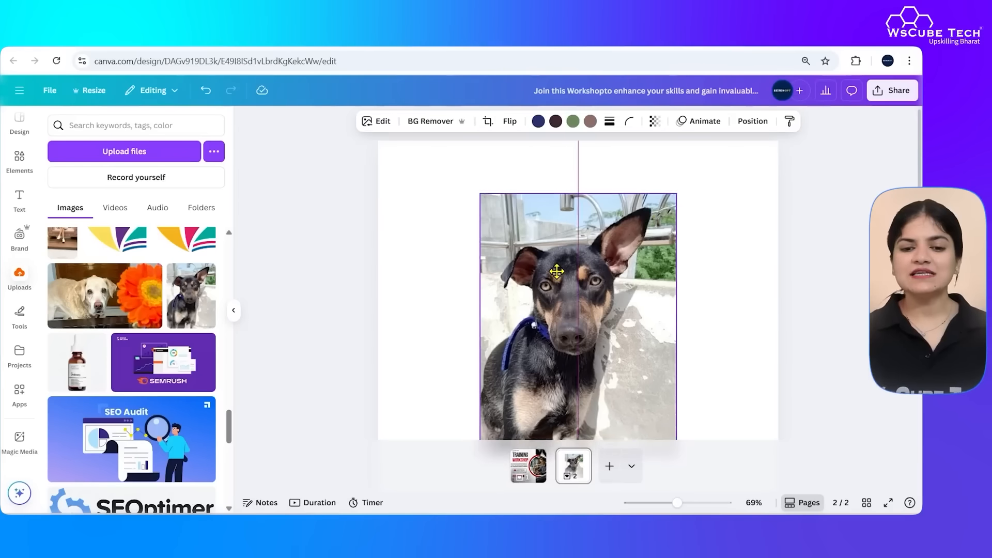
click(548, 241)
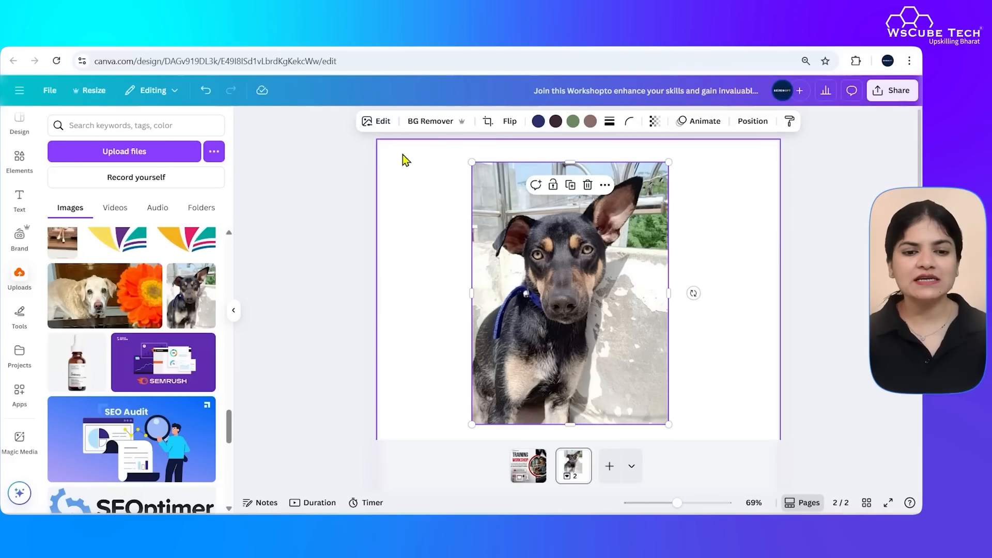
Generate a new background for the dog photo with BG Generator from the prompt "a garden with lily flowers"
click(376, 122)
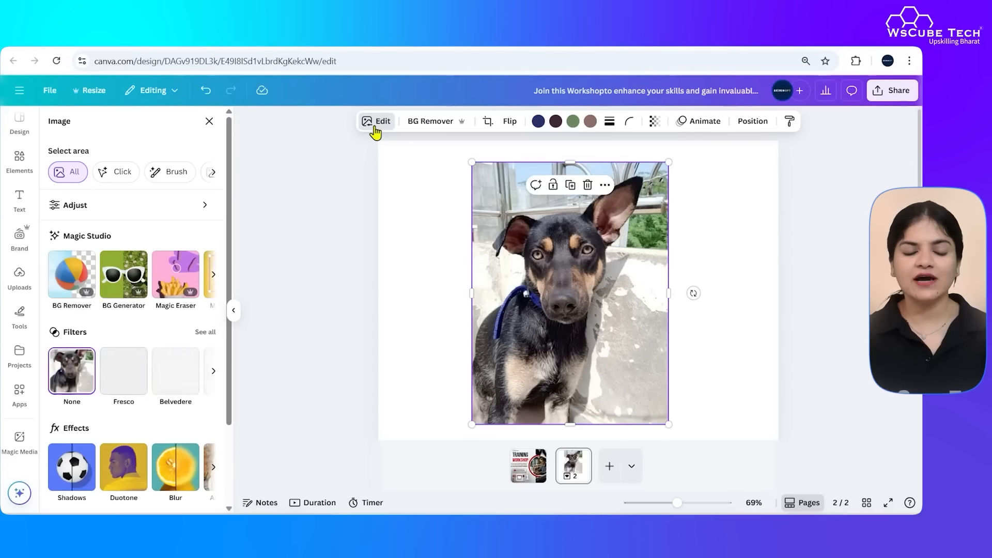
click(212, 175)
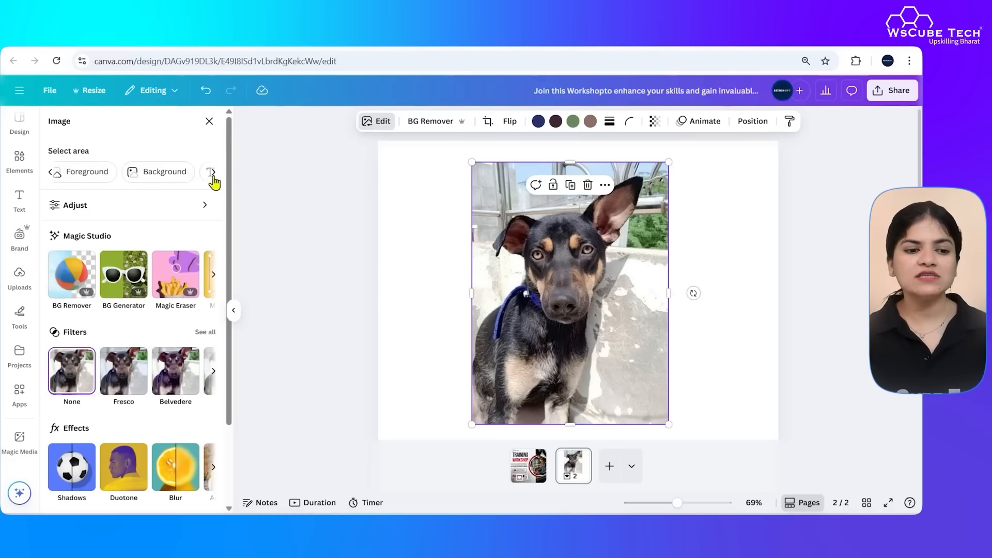
click(212, 173)
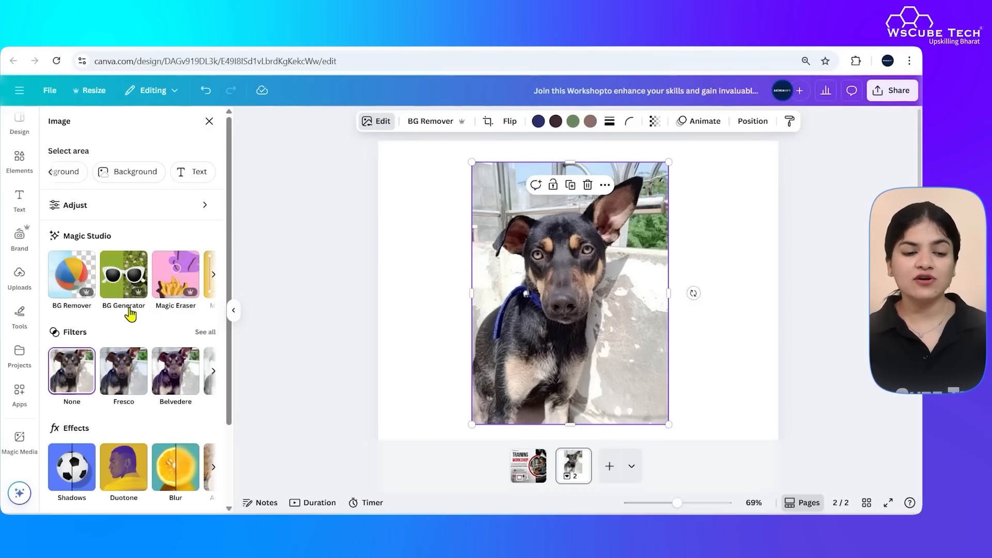
click(124, 283)
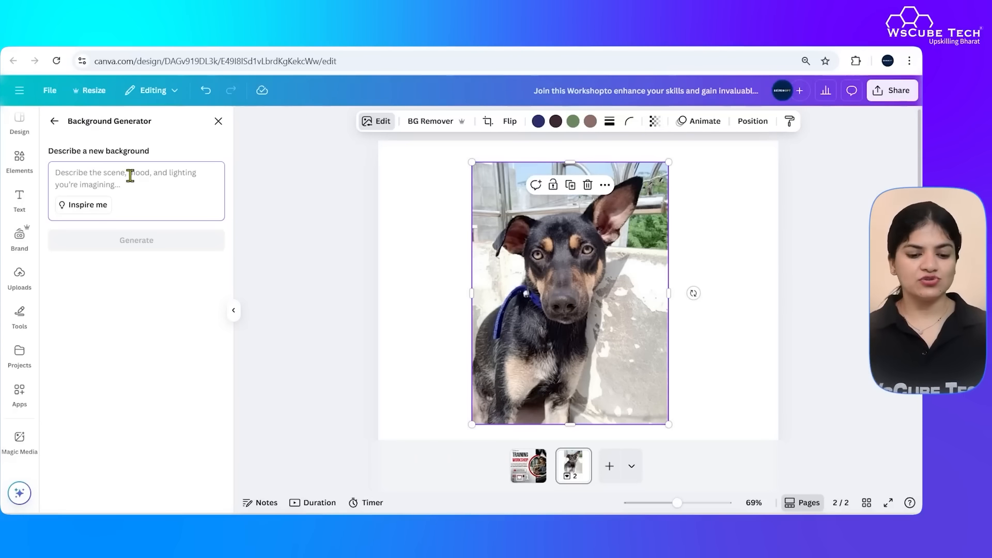
text(Create)
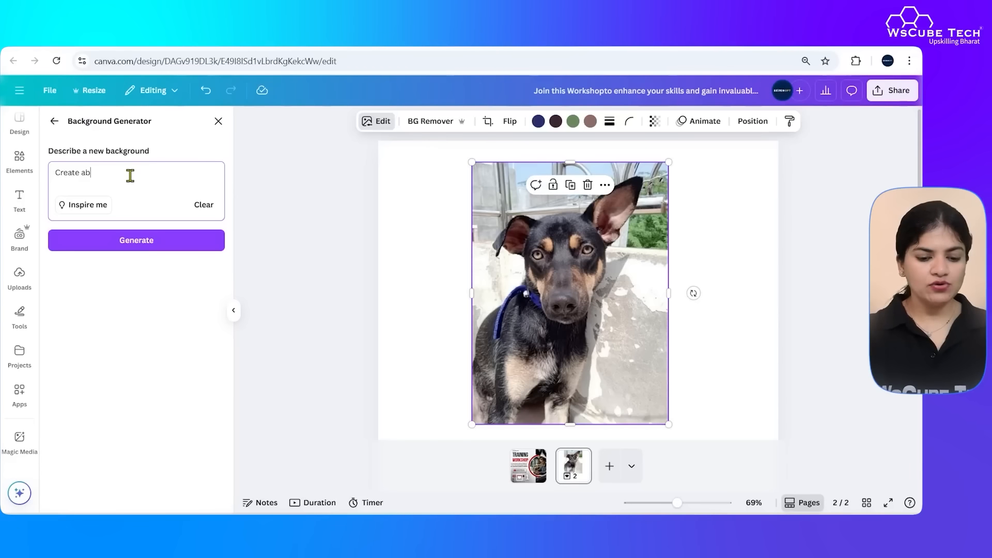
key(ctrl+a)
key(BackSpace)
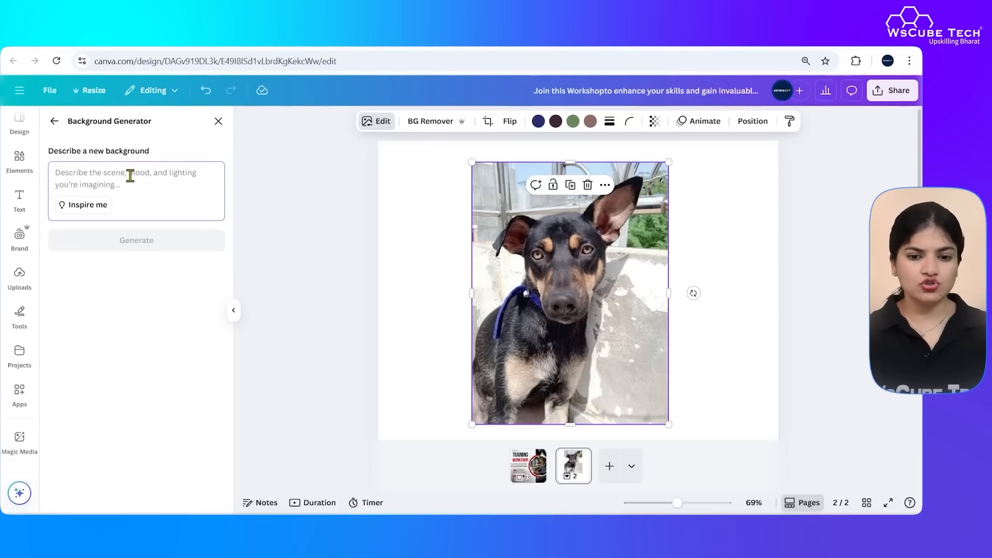
text(a garden with lily flowers)
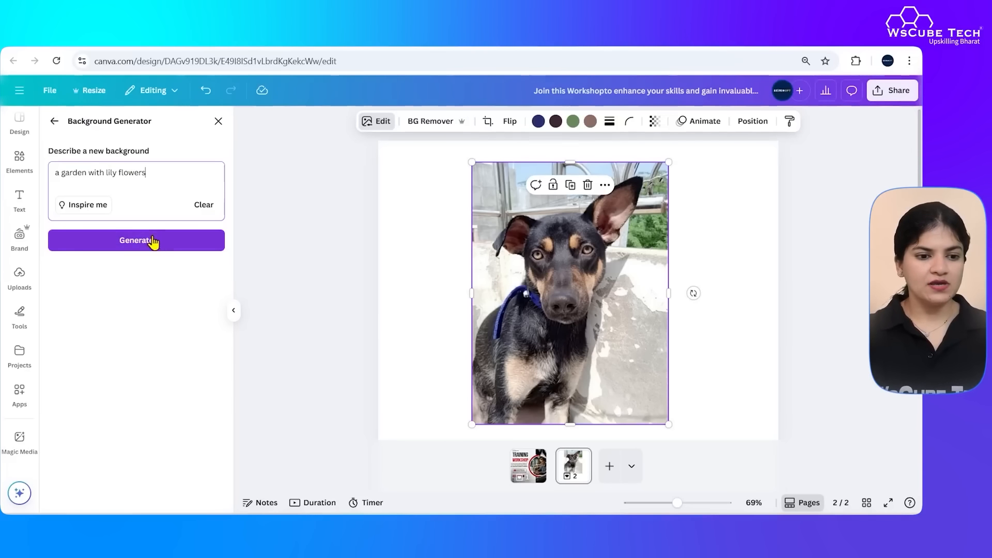
click(121, 241)
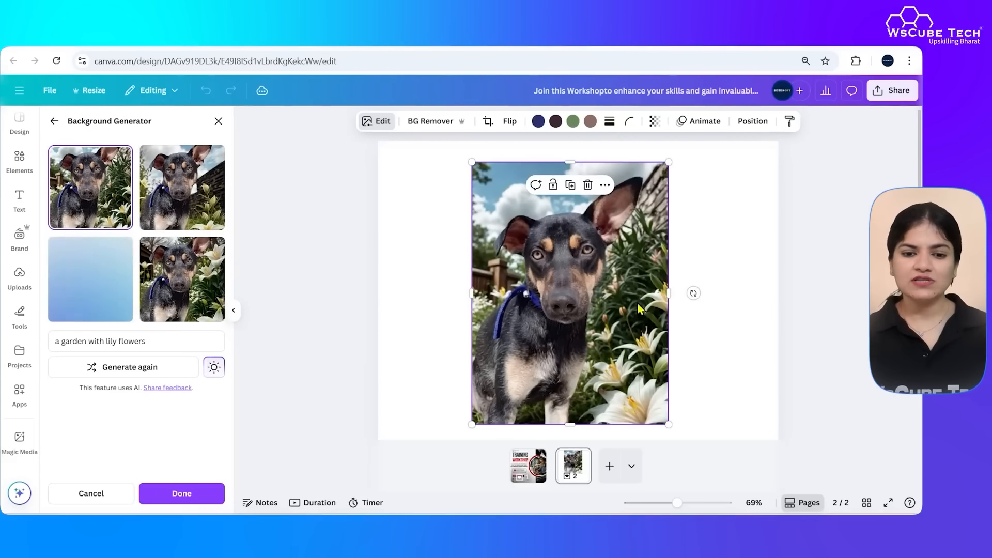
Preview the generated lily garden backgrounds on the dog photo one by one and undo the background replacement
click(172, 213)
click(189, 295)
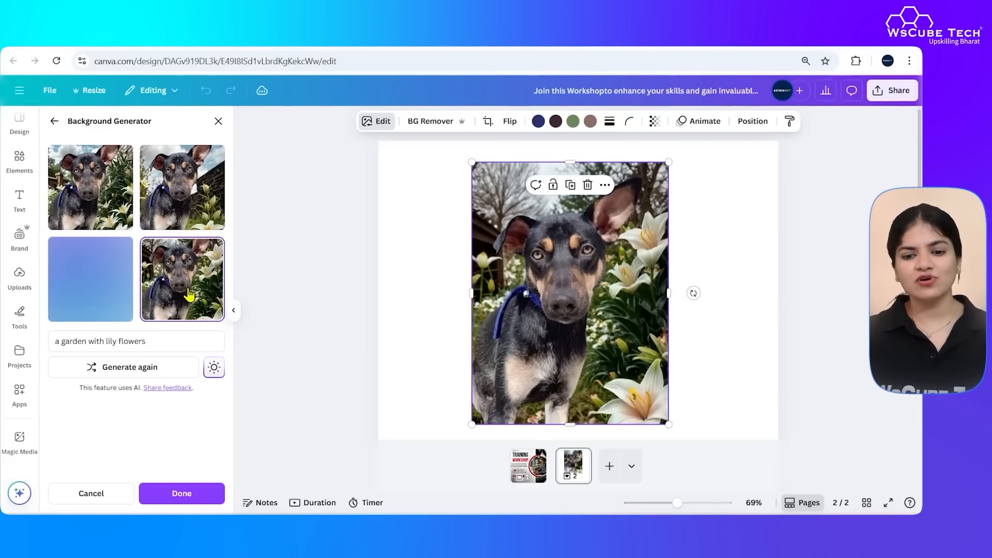
click(187, 221)
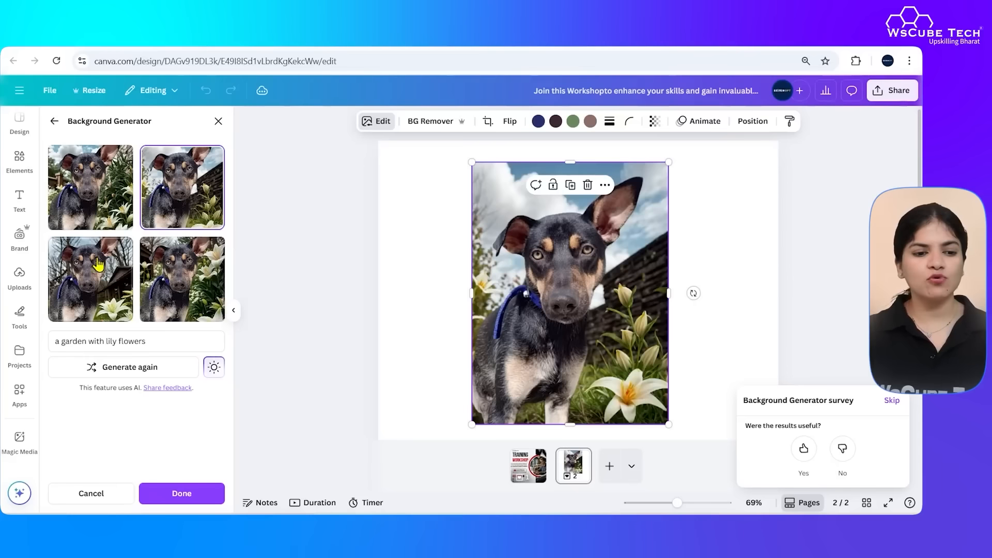
click(78, 276)
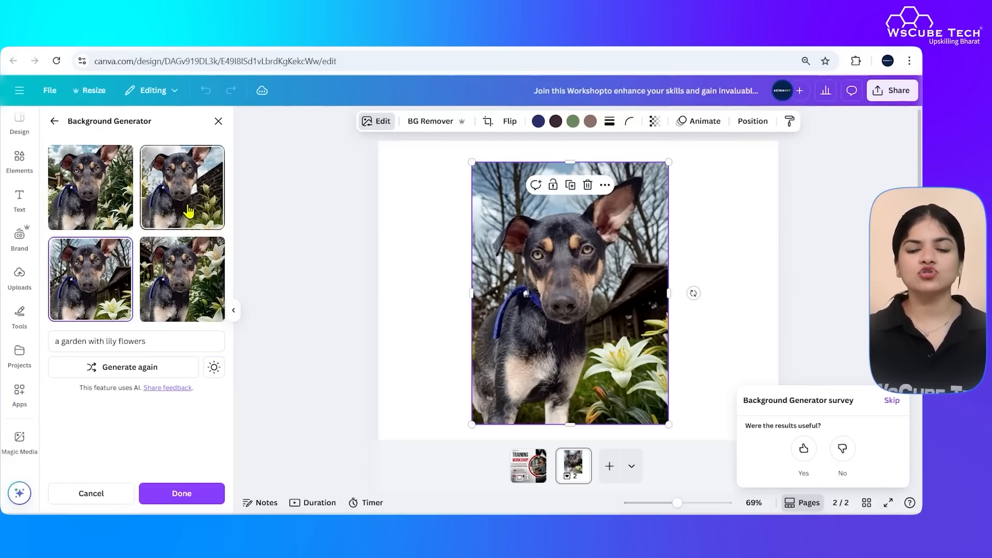
click(207, 202)
click(187, 286)
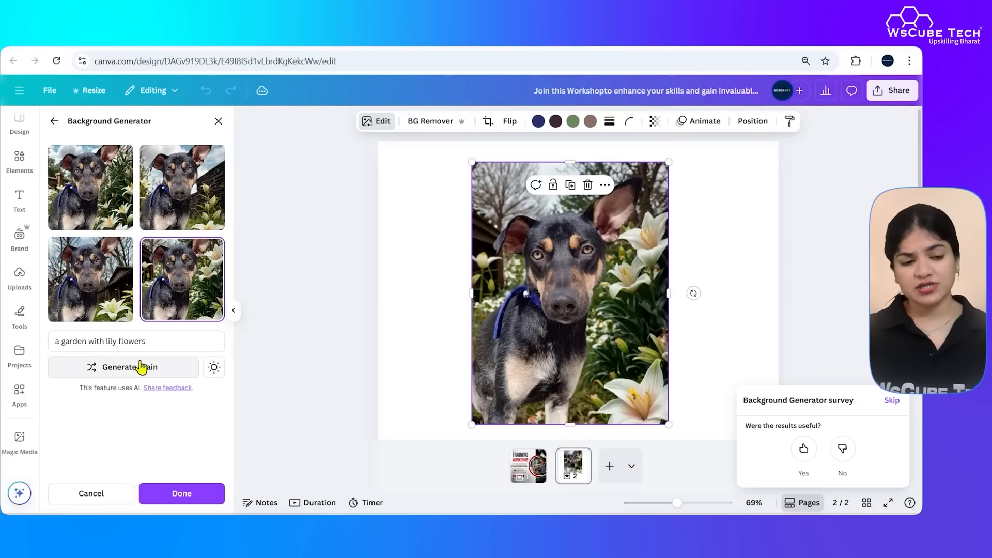
click(54, 122)
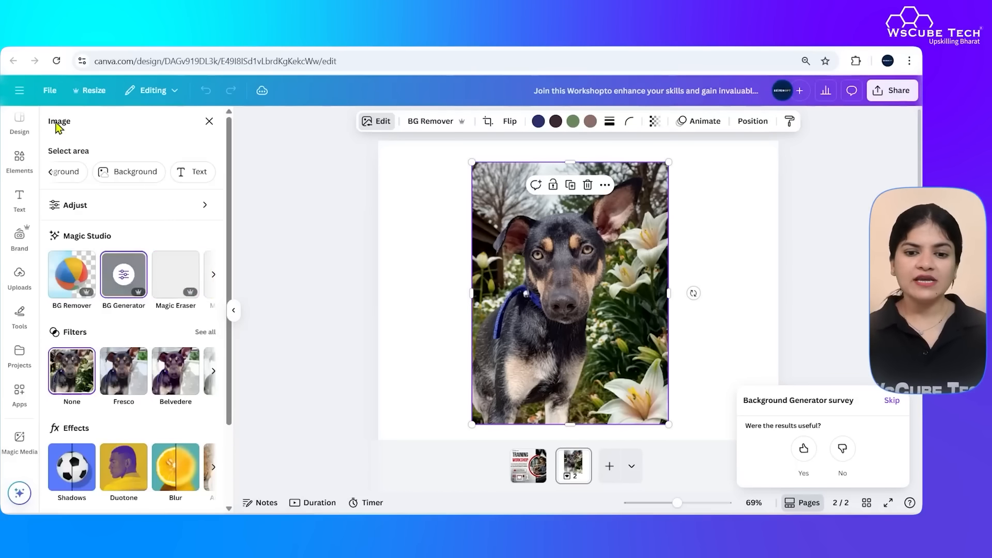
key(ctrl+z)
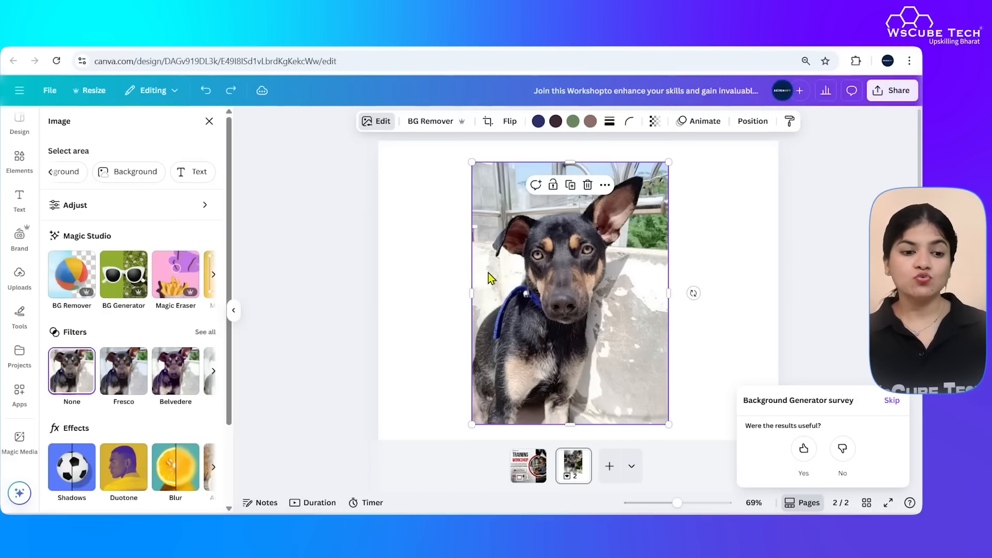
Remove the structure above the dog's head and the peeling wall patches beside the dog with Magic Eraser
scroll(155, 281, right, 2)
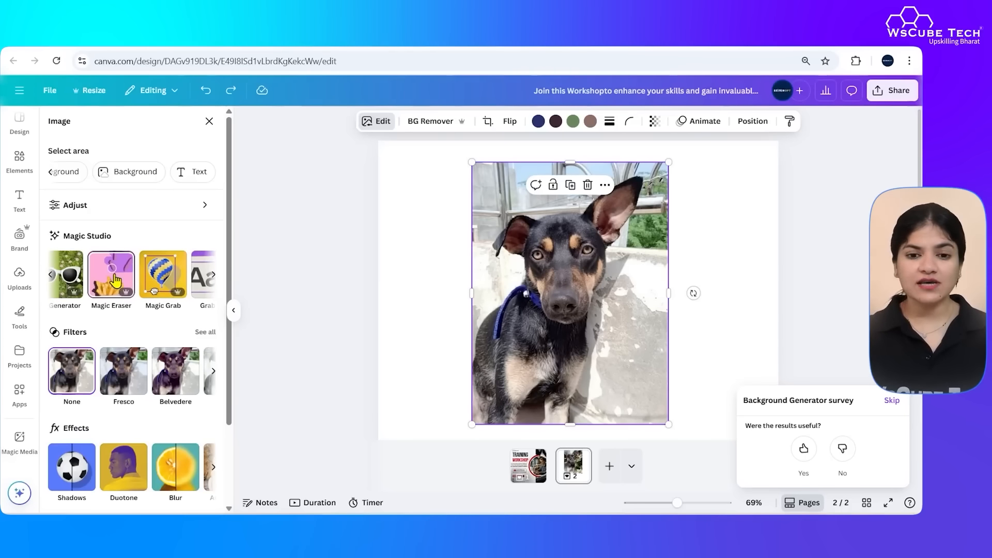
click(112, 277)
mouse_move(549, 147)
mouse_down()
mouse_move(563, 126)
mouse_move(588, 127)
mouse_move(583, 137)
mouse_up()
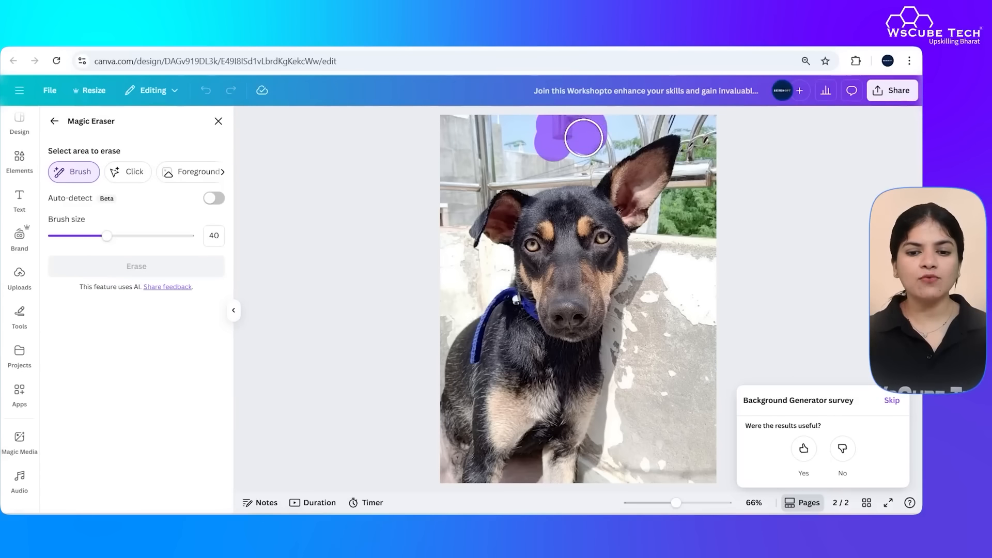
mouse_move(699, 292)
mouse_down()
mouse_move(657, 293)
mouse_move(637, 321)
mouse_move(620, 391)
mouse_move(622, 457)
mouse_move(690, 478)
mouse_move(700, 458)
mouse_move(704, 324)
mouse_move(691, 301)
mouse_move(647, 371)
mouse_move(689, 437)
mouse_up()
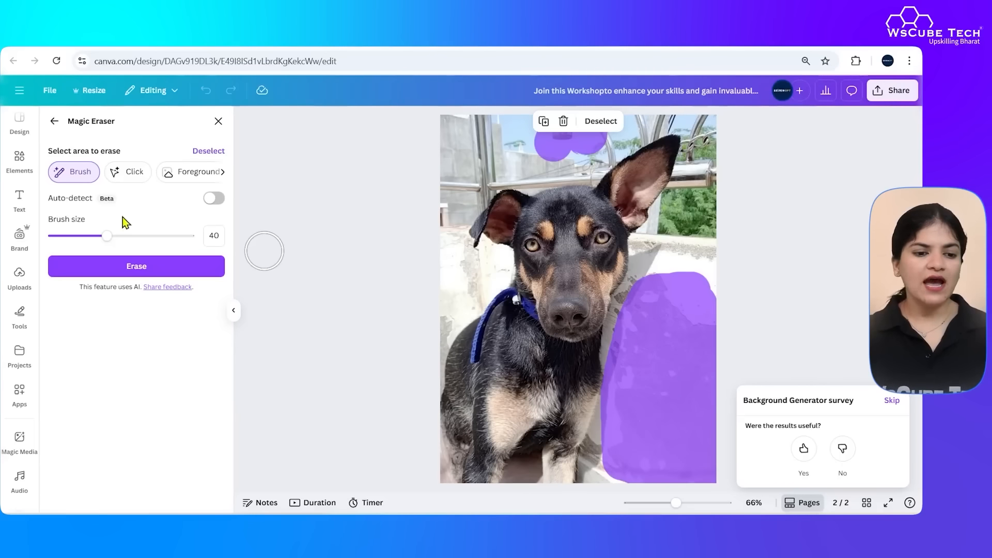
click(135, 264)
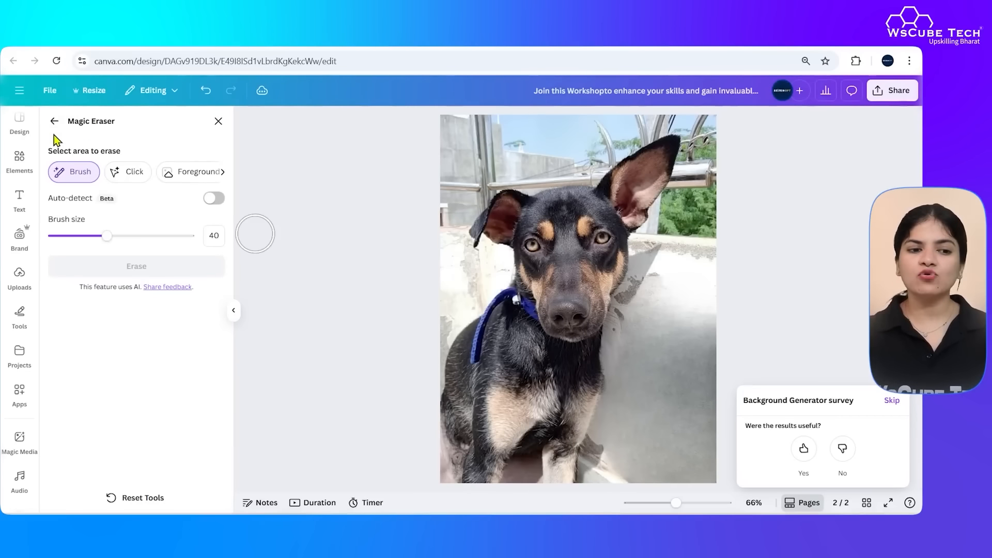
click(54, 121)
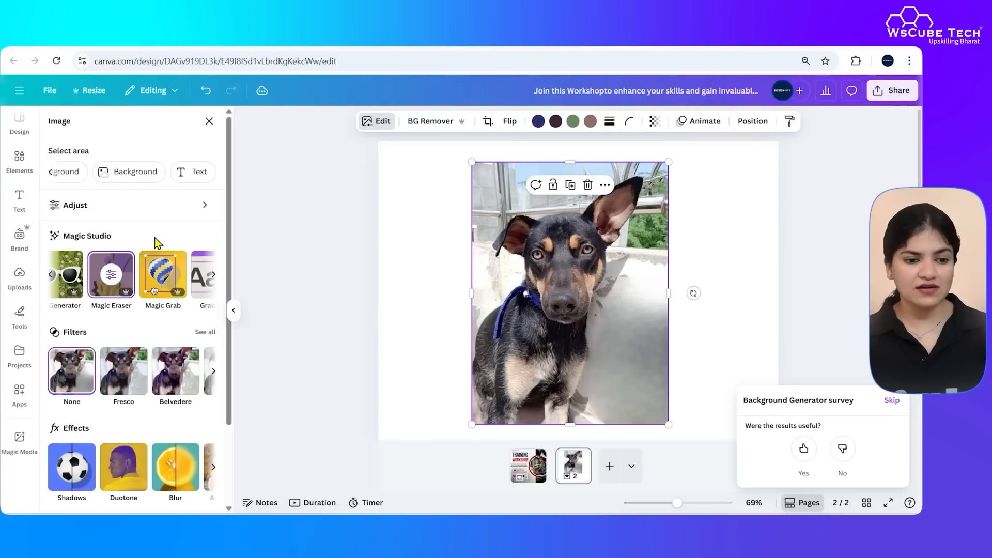
Separate the dog from the photo with Magic Grab, shift it off its spot and move it back
click(163, 279)
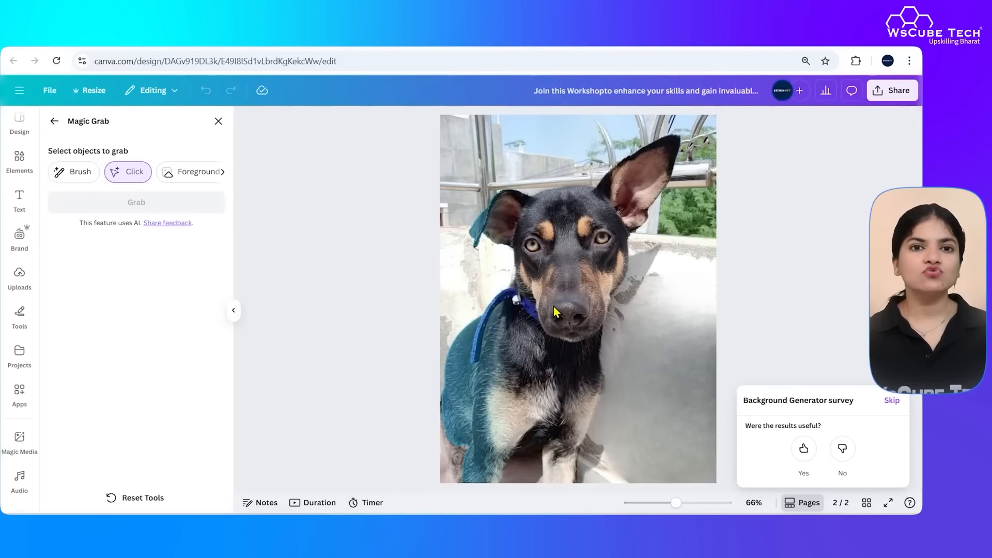
click(565, 271)
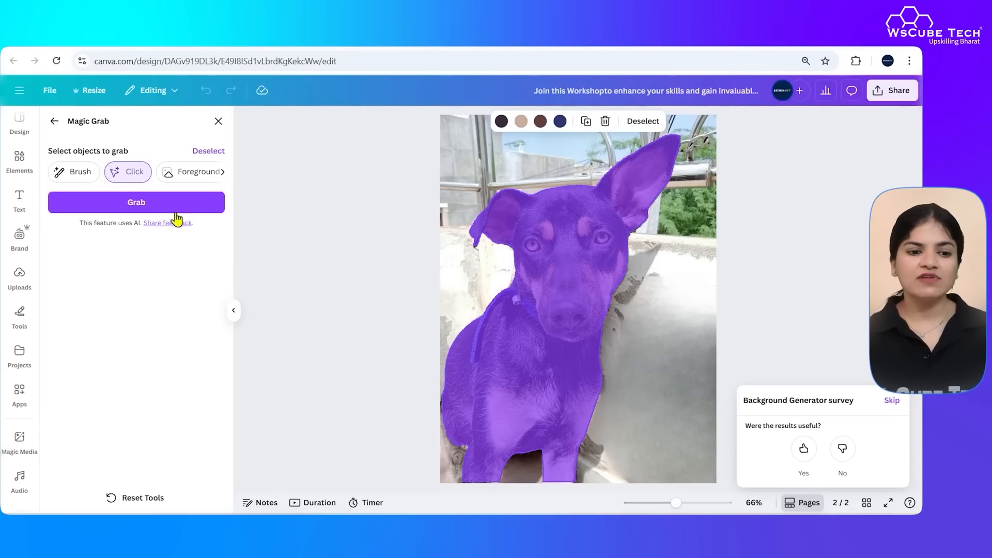
click(174, 209)
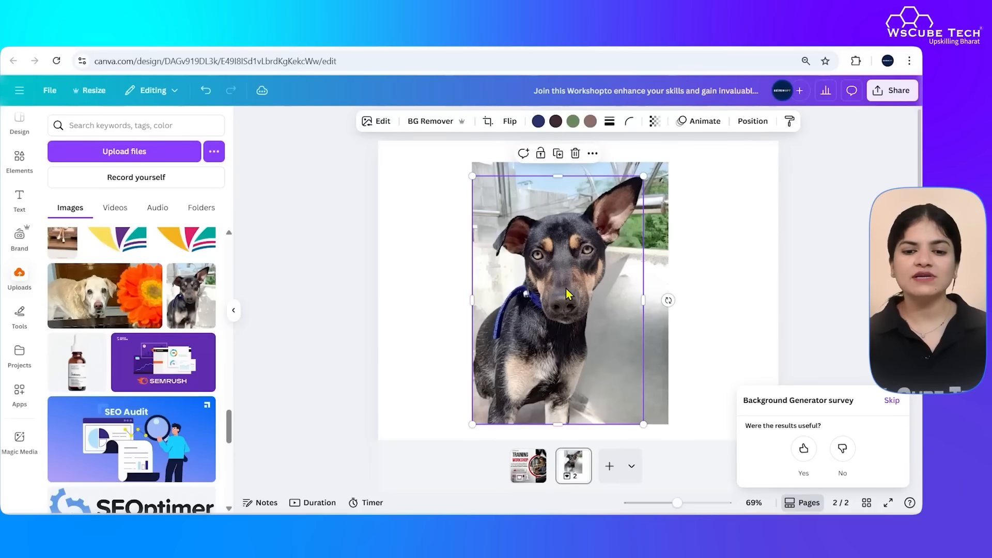
drag(568, 294, 542, 273)
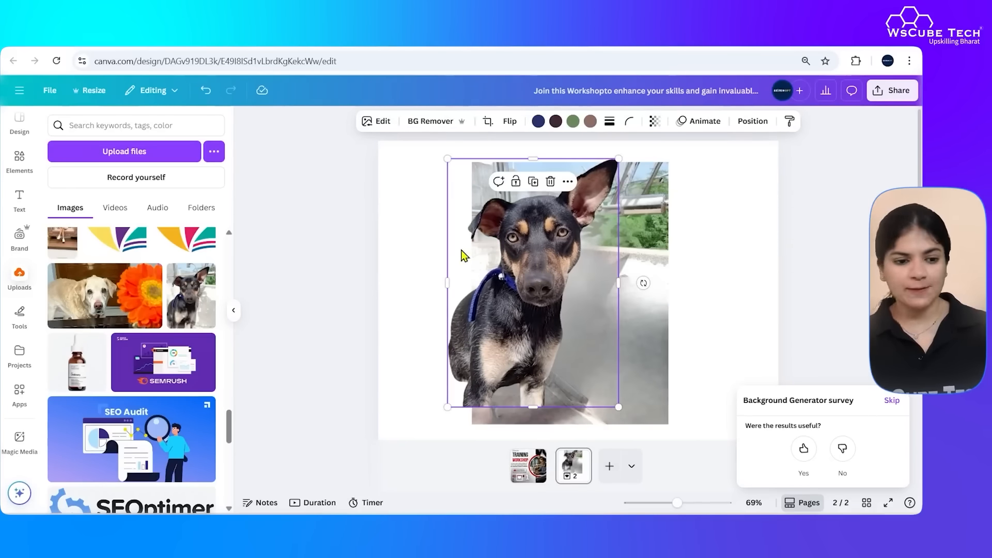
drag(542, 290, 568, 302)
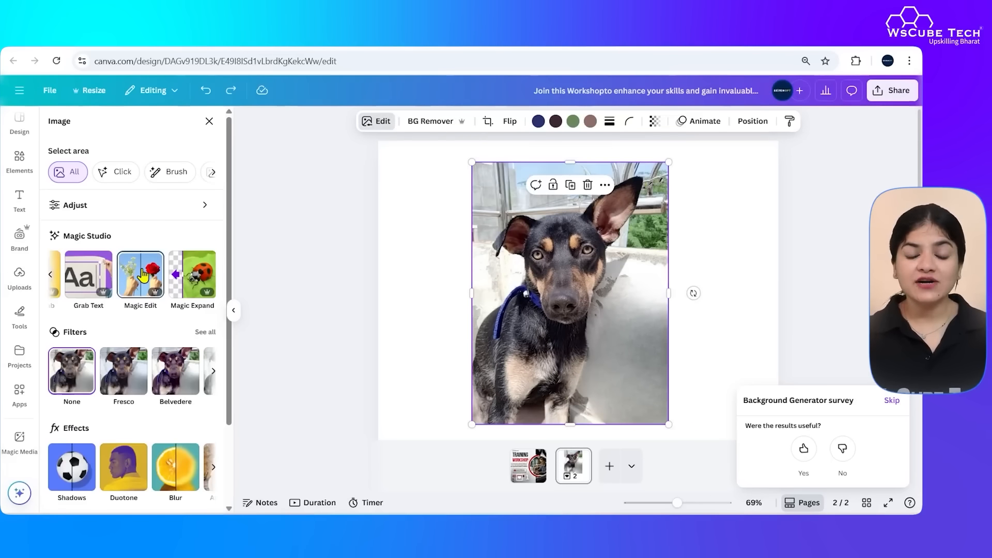
Brush over the wall beside the dog at brush size 60 in Magic Edit and generate from the prompt "add some butterflies here"
click(142, 275)
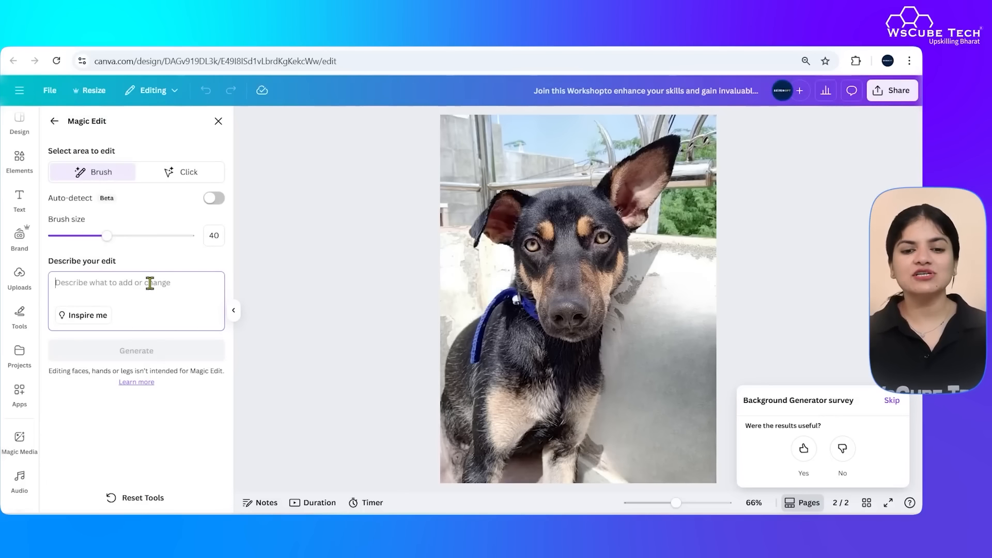
drag(108, 235, 136, 239)
mouse_move(669, 380)
mouse_down()
mouse_move(692, 302)
mouse_move(669, 307)
mouse_move(639, 337)
mouse_move(616, 465)
mouse_move(686, 463)
mouse_move(706, 432)
mouse_move(707, 330)
mouse_move(668, 405)
mouse_move(666, 434)
mouse_move(700, 295)
mouse_up()
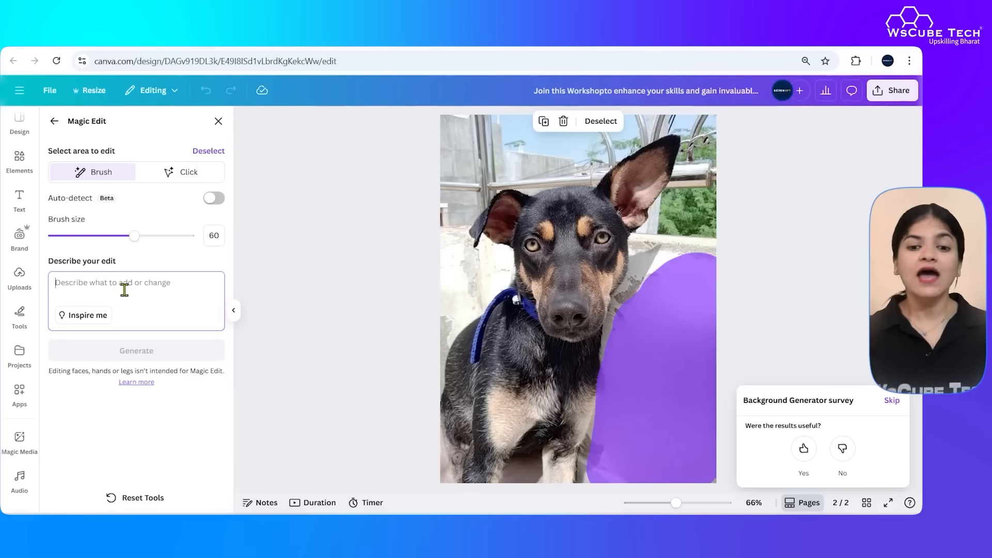
text(add some butterflies here)
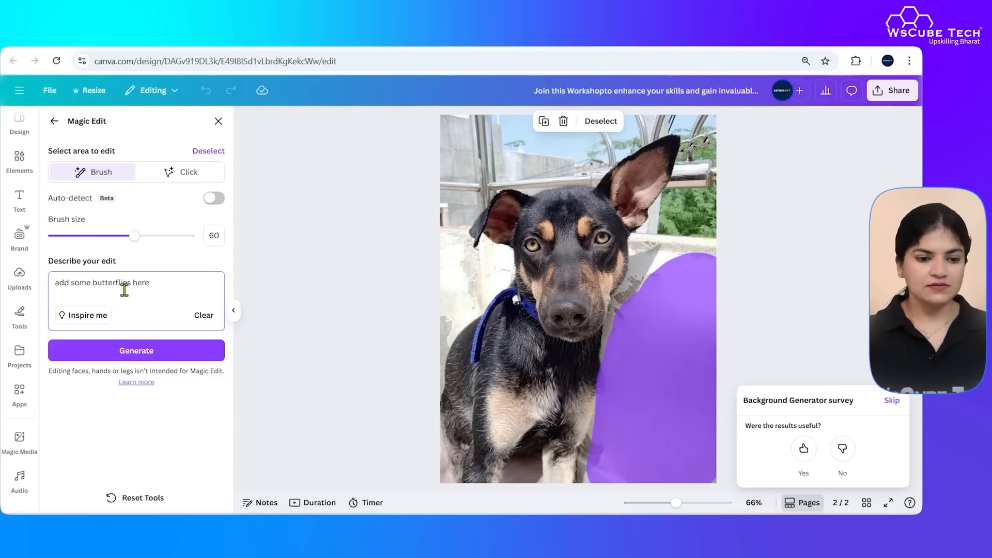
click(142, 356)
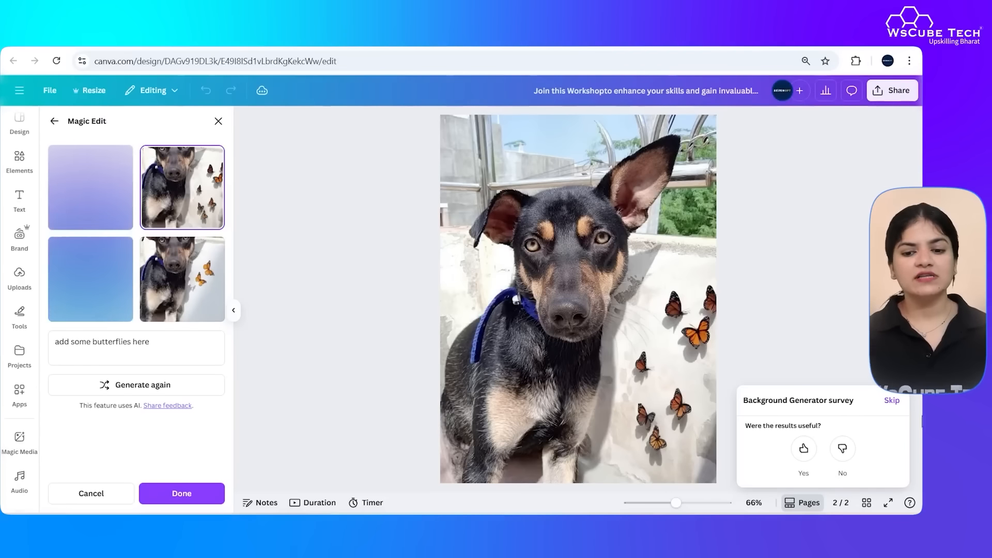
Compare the generated butterfly versions and keep the first one, with two butterflies near the dog's nose
click(178, 282)
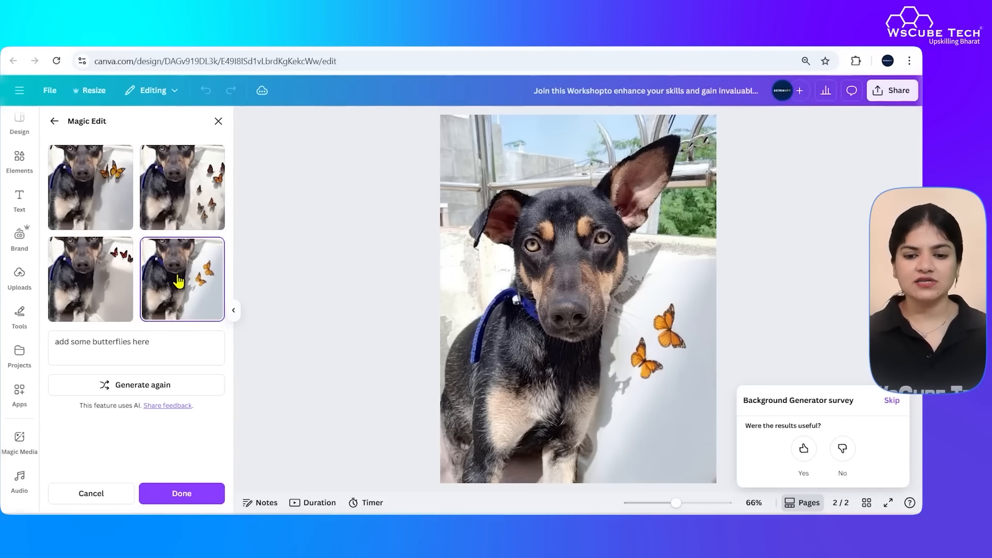
click(61, 172)
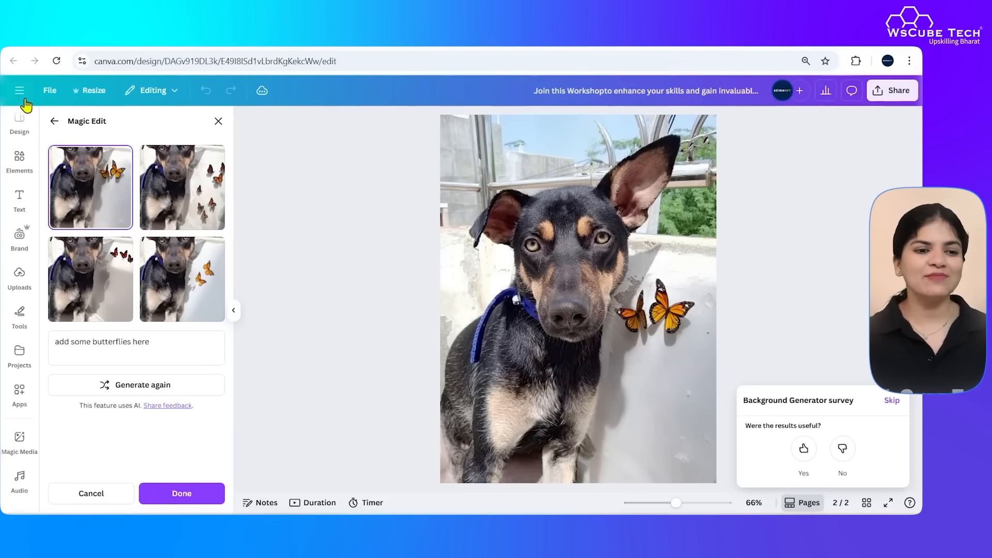
click(54, 121)
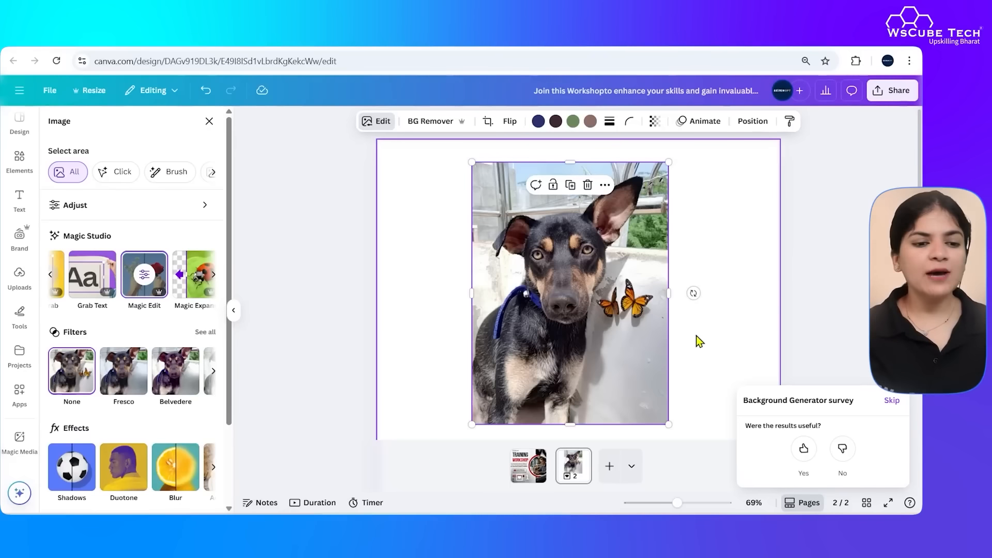
Undo the butterfly edit and the erasing on the dog photo, and redo both
click(213, 275)
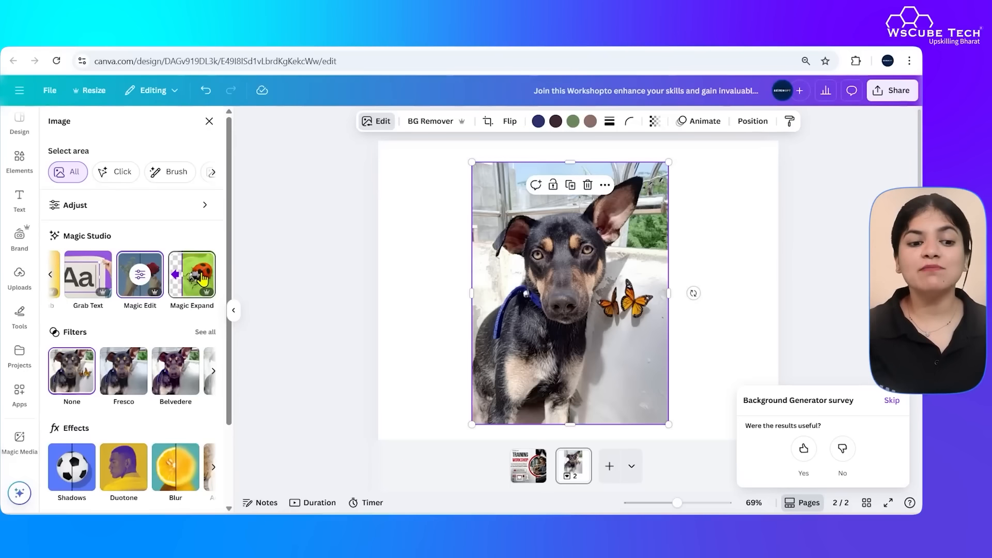
key(ctrl+z)
key(ctrl+z)
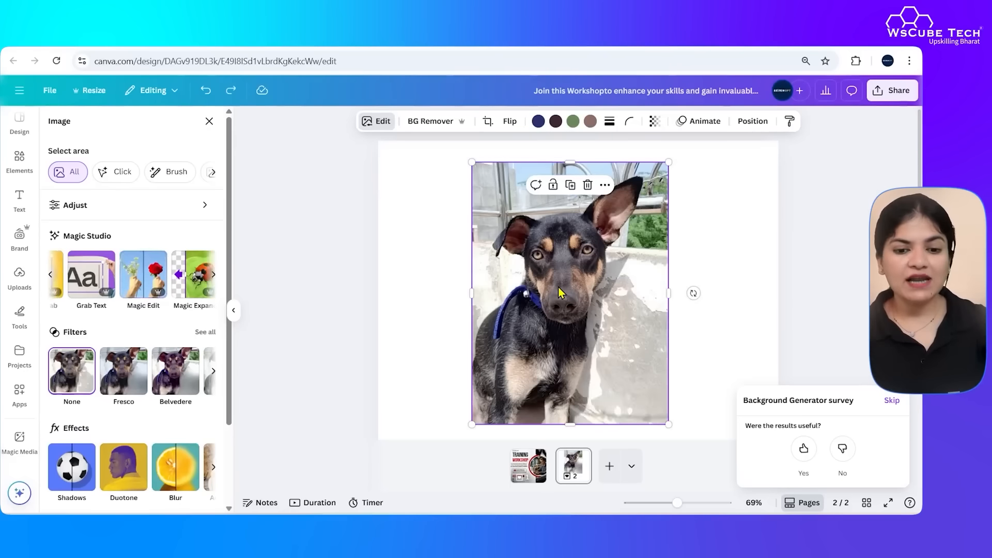
key(ctrl+y)
key(ctrl+y)
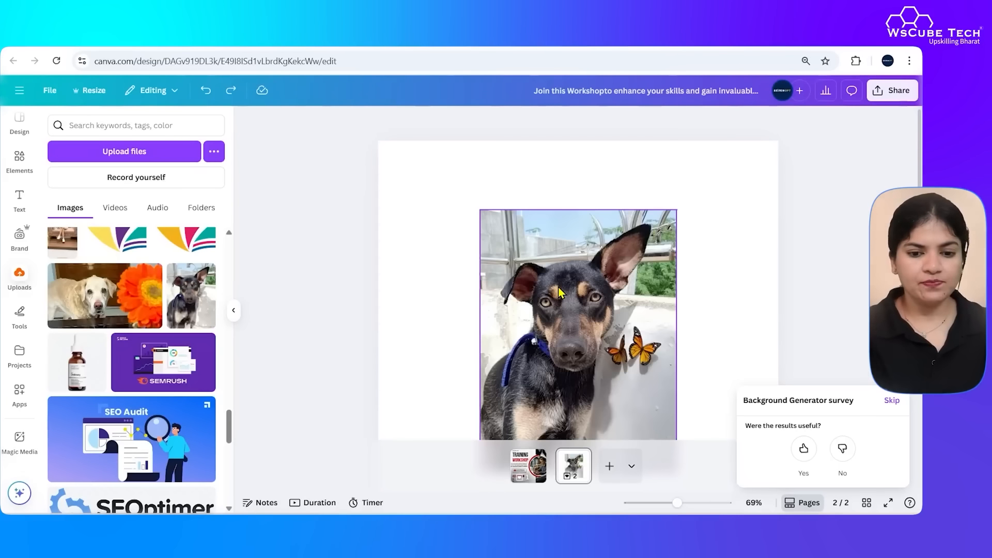
Reposition the dog photo at the page's upper edge and enlarge it to nearly the full page height
click(575, 298)
drag(592, 297, 587, 274)
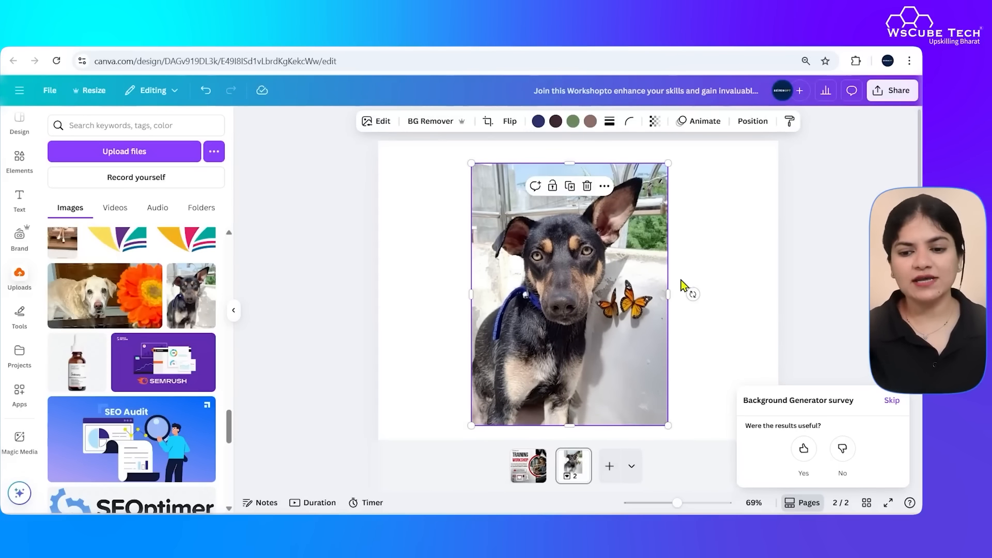
drag(591, 227, 574, 206)
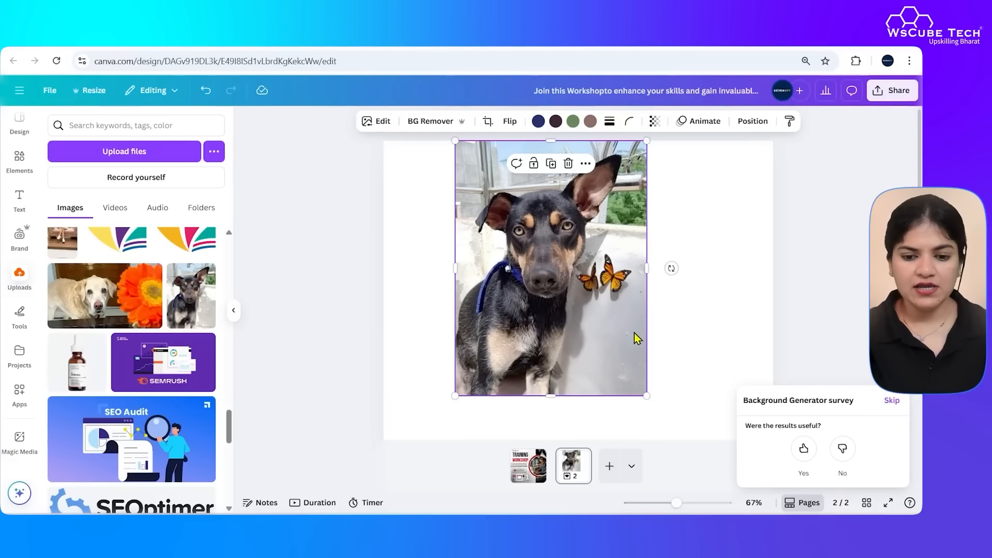
drag(646, 397, 650, 492)
drag(649, 392, 628, 391)
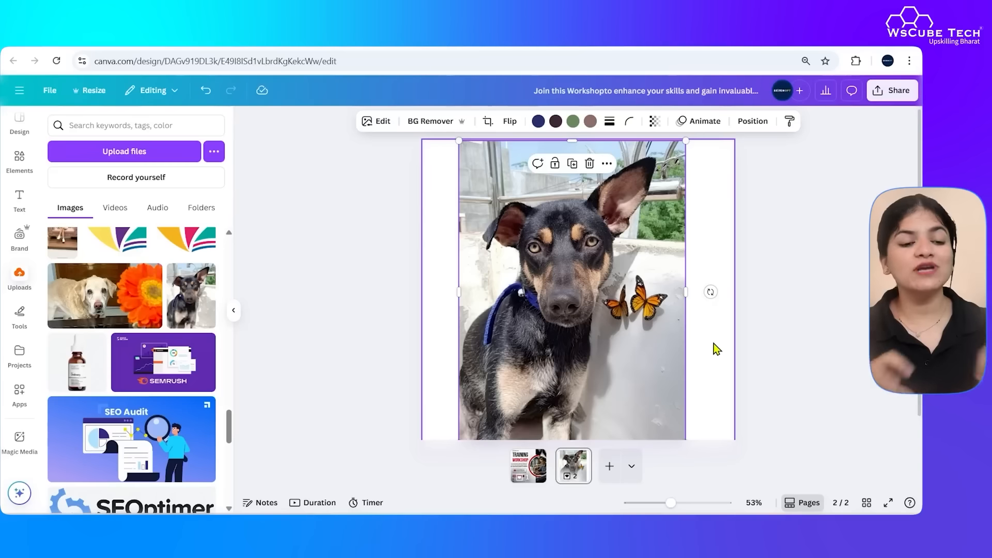
Extend the dog photo beyond both side edges of the page with a freeform Magic Expand and generate the results
click(373, 124)
click(213, 274)
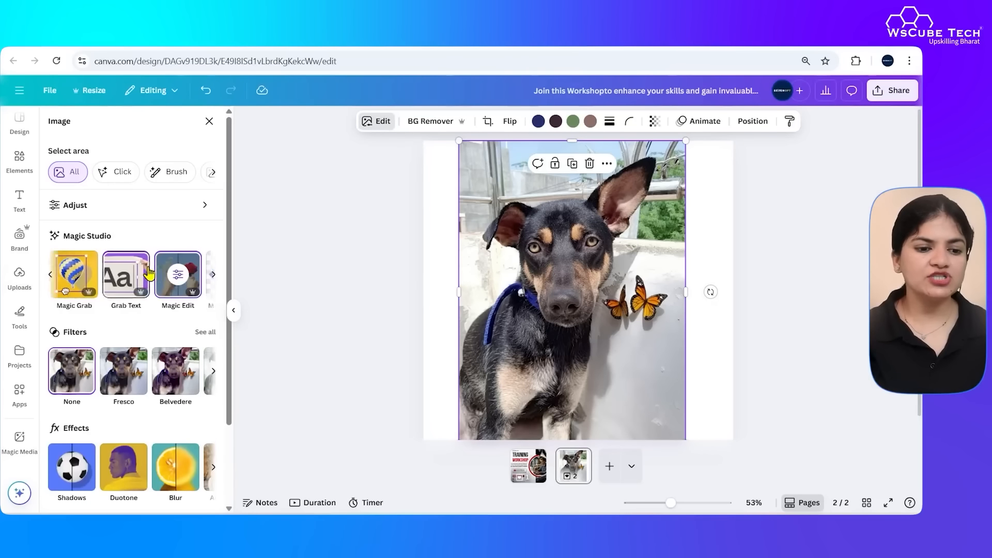
click(192, 274)
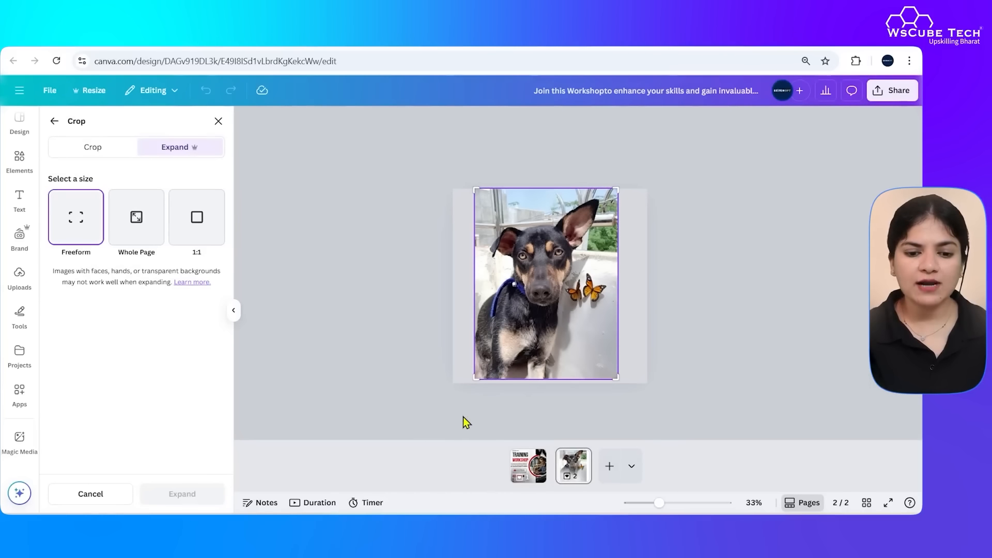
drag(477, 380, 449, 380)
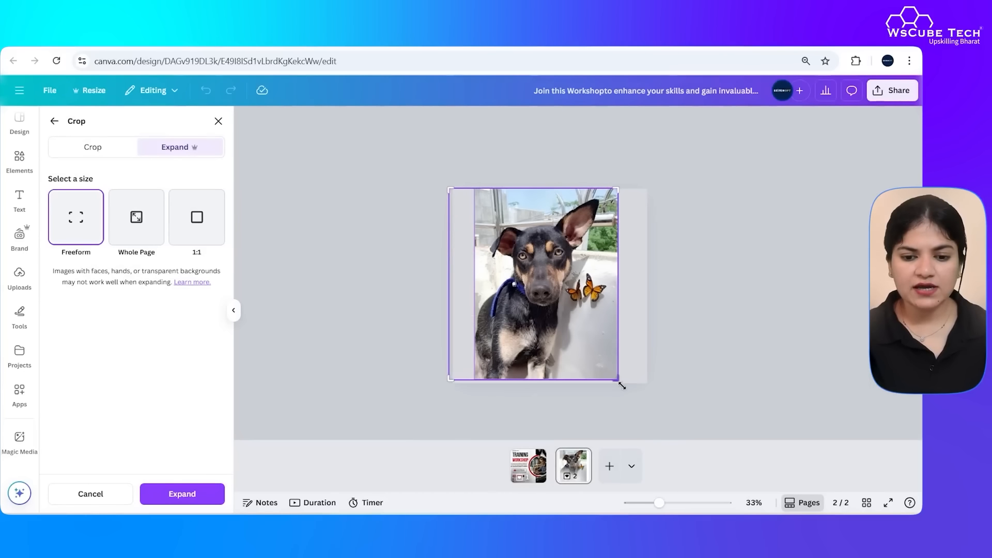
drag(622, 385, 667, 383)
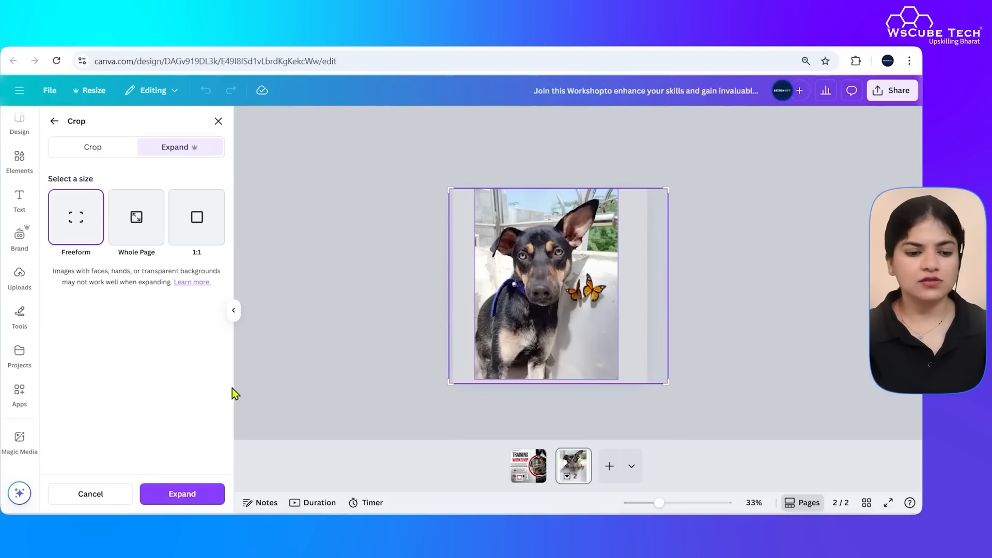
click(191, 497)
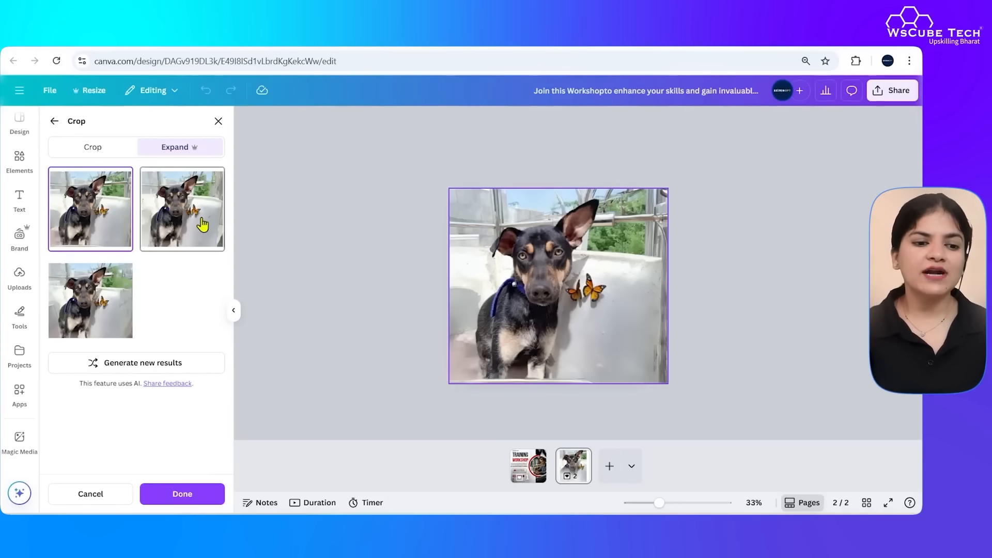
Preview the generated expansions of the dog photo and apply the first one
click(200, 219)
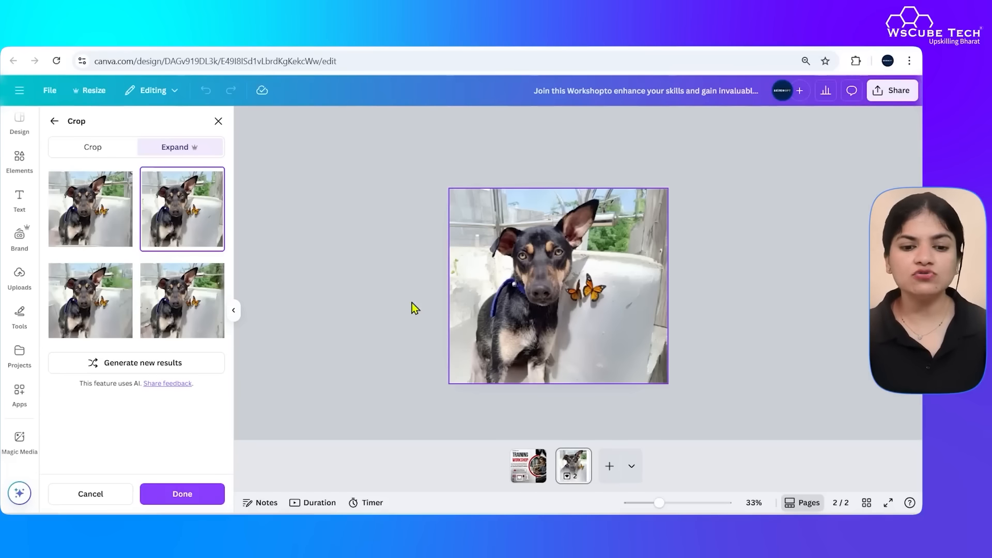
click(179, 297)
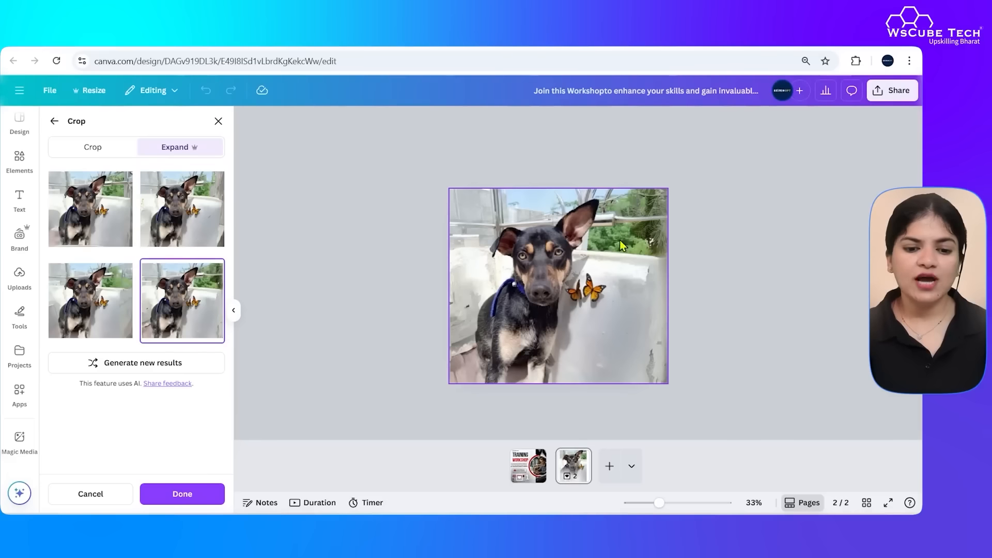
click(52, 221)
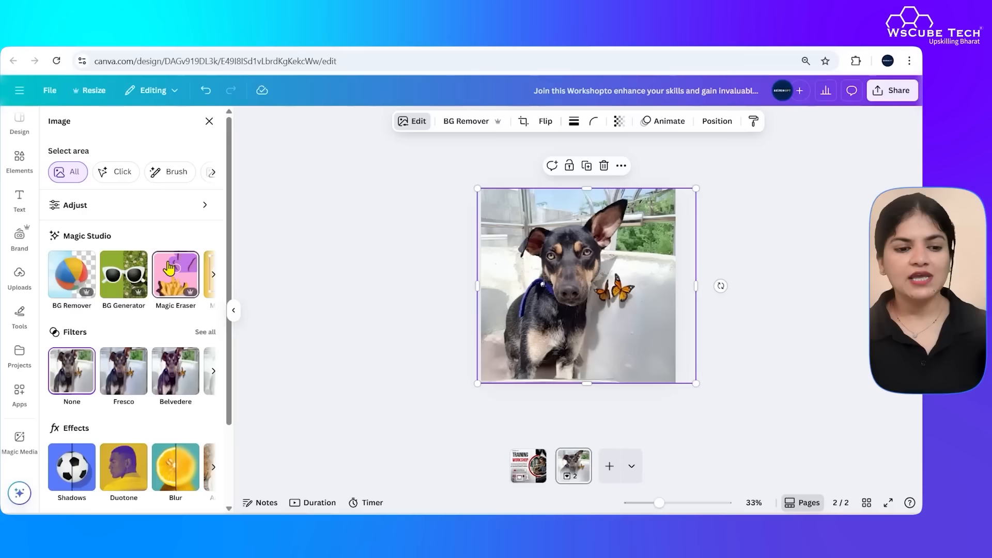
scroll(170, 268, right, 4)
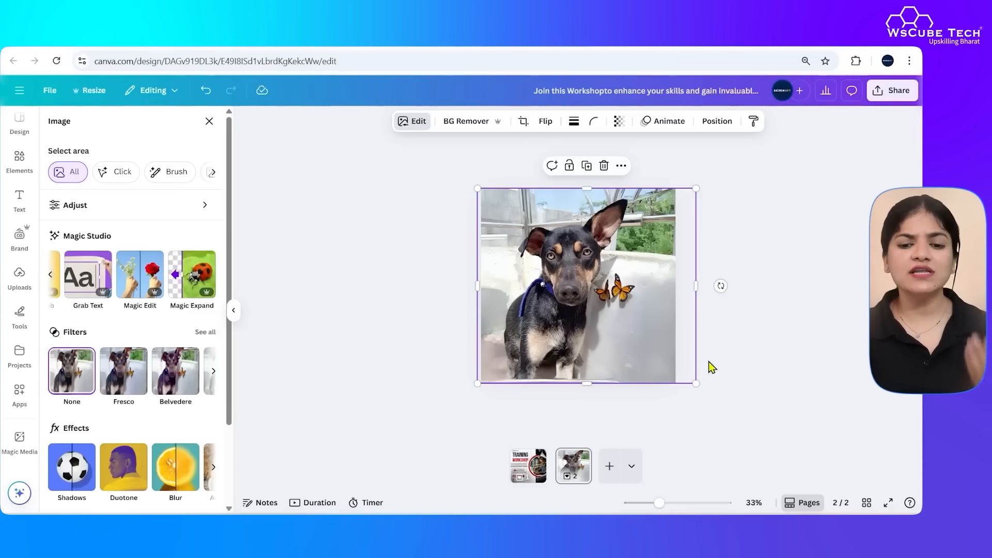
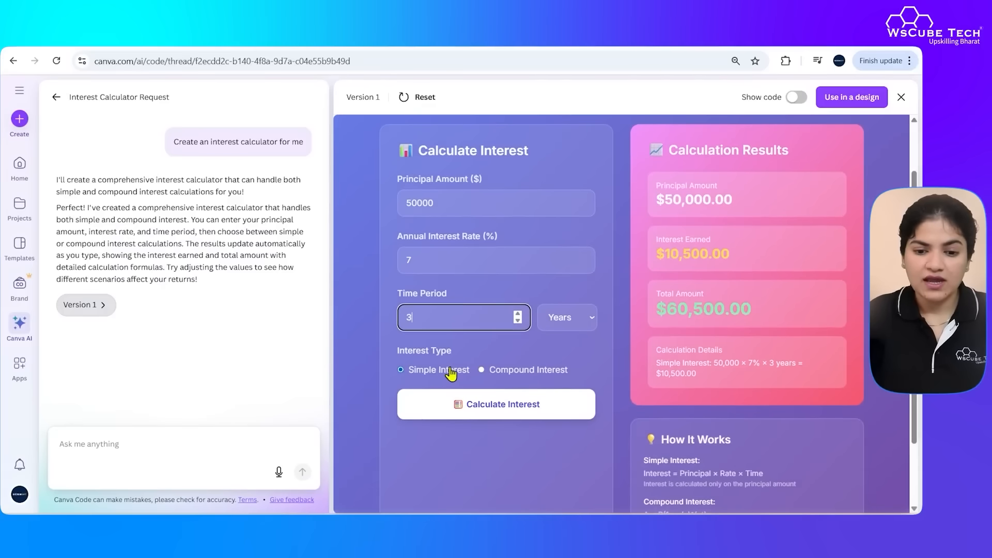
Switch the interest calculator to compound interest with annual compounding, calculate it, and review the results and the How It Works formulas
click(480, 371)
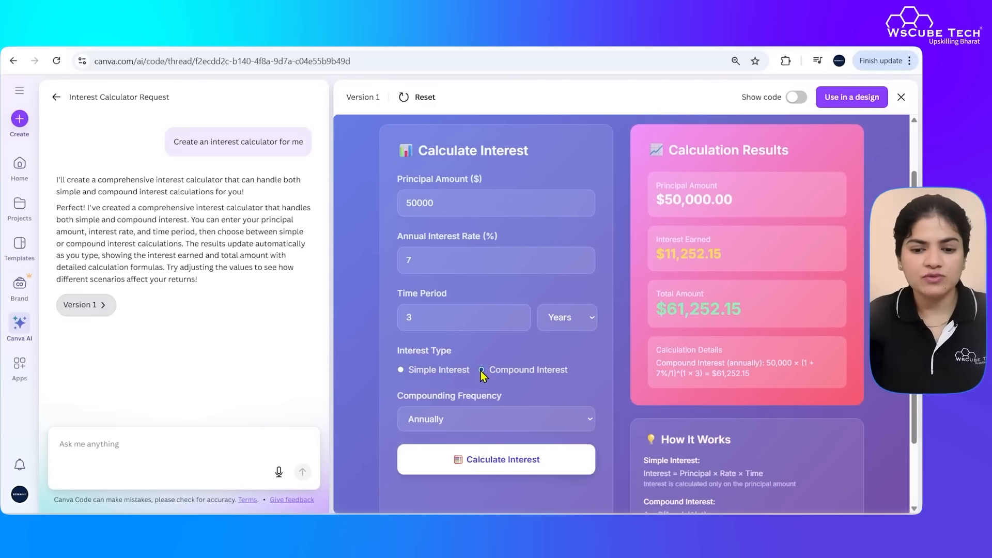
click(483, 421)
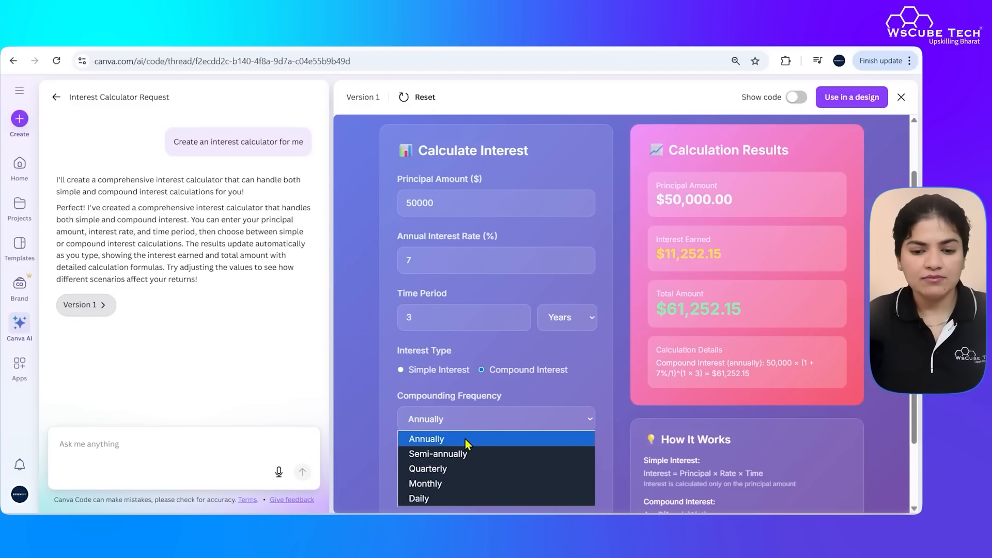
click(465, 438)
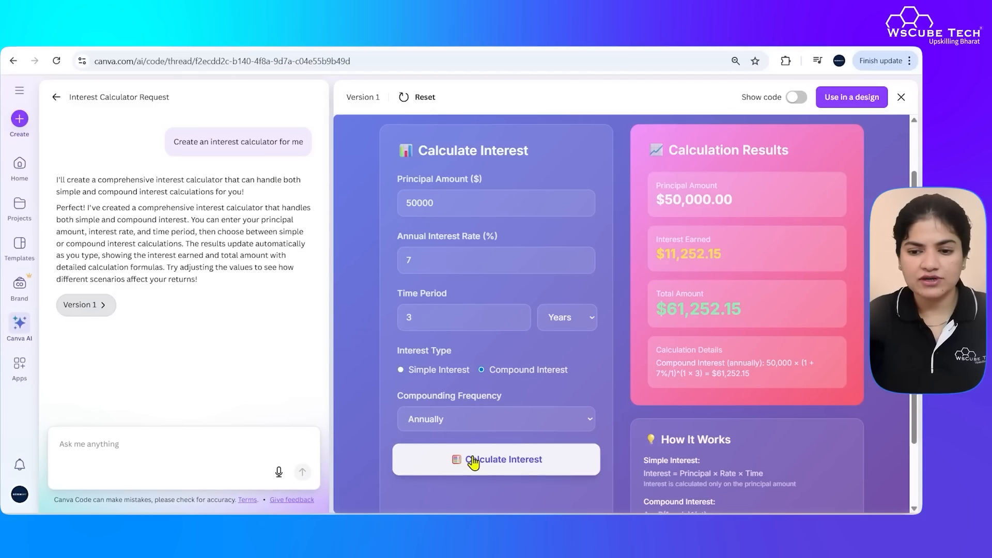
click(473, 462)
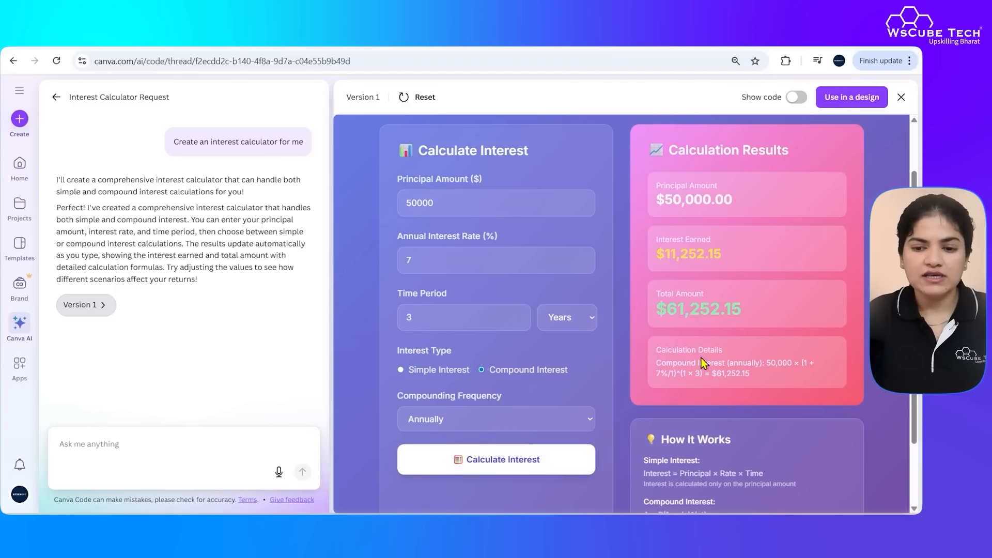
scroll(505, 371, down, 1)
scroll(724, 199, up, 2)
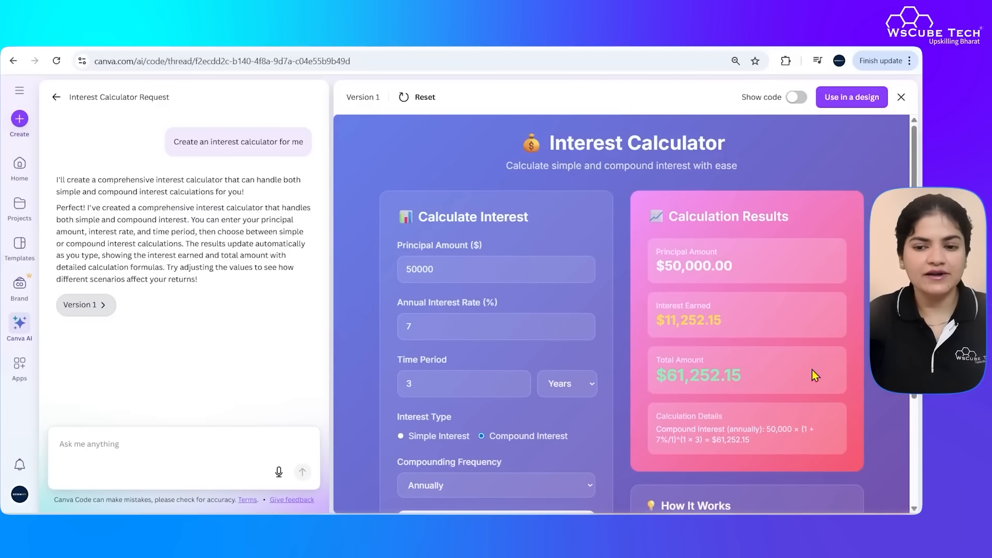
scroll(791, 386, down, 2)
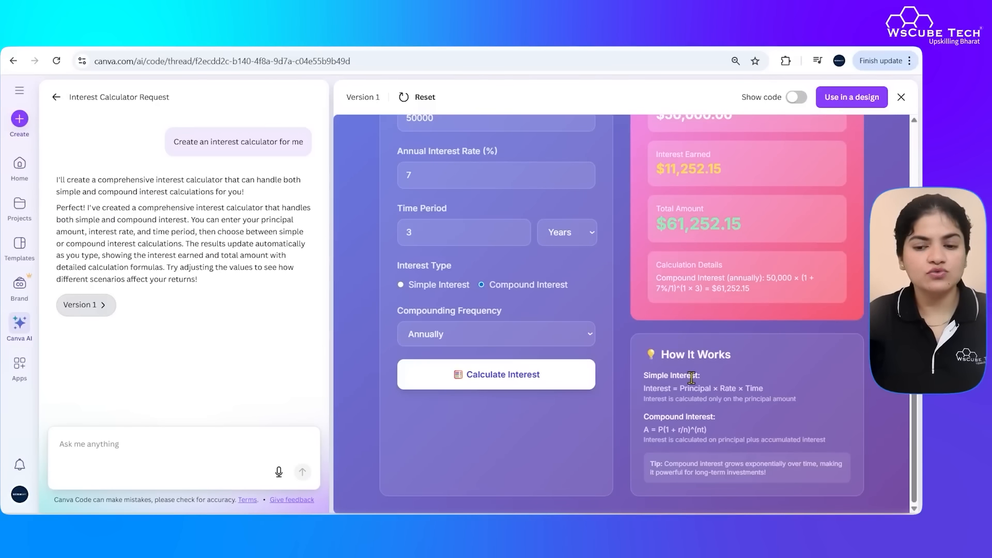
Use the generated interest calculator in a new website design
scroll(725, 418, up, 2)
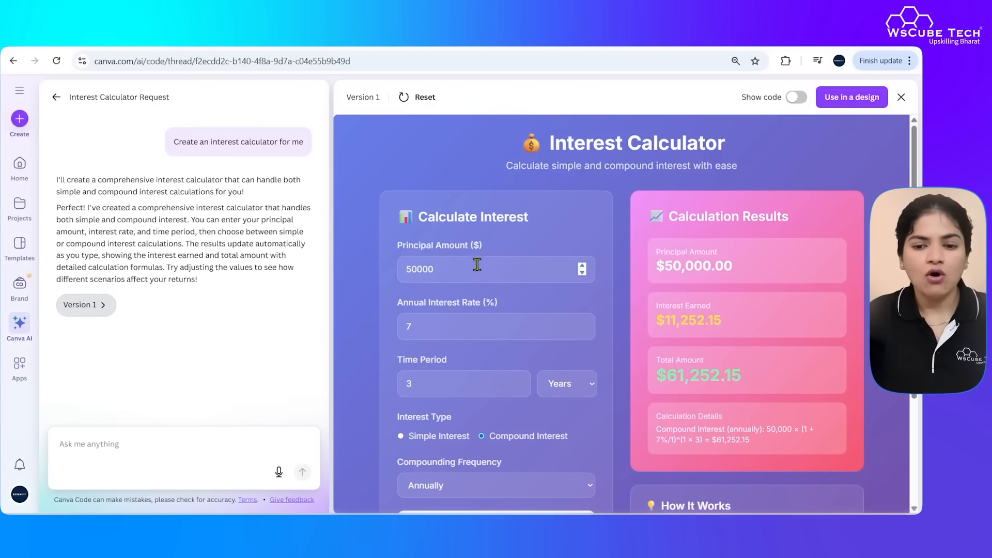
click(855, 103)
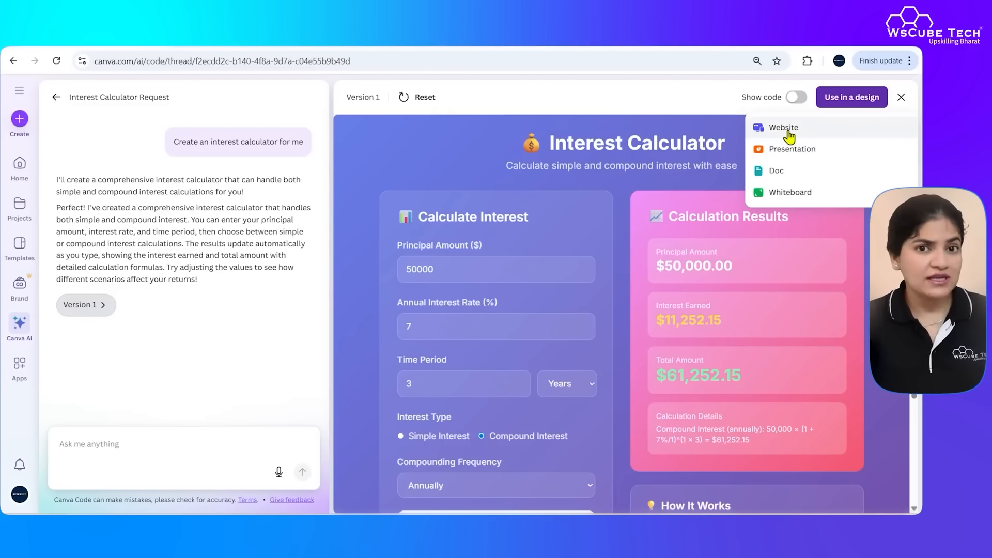
click(787, 129)
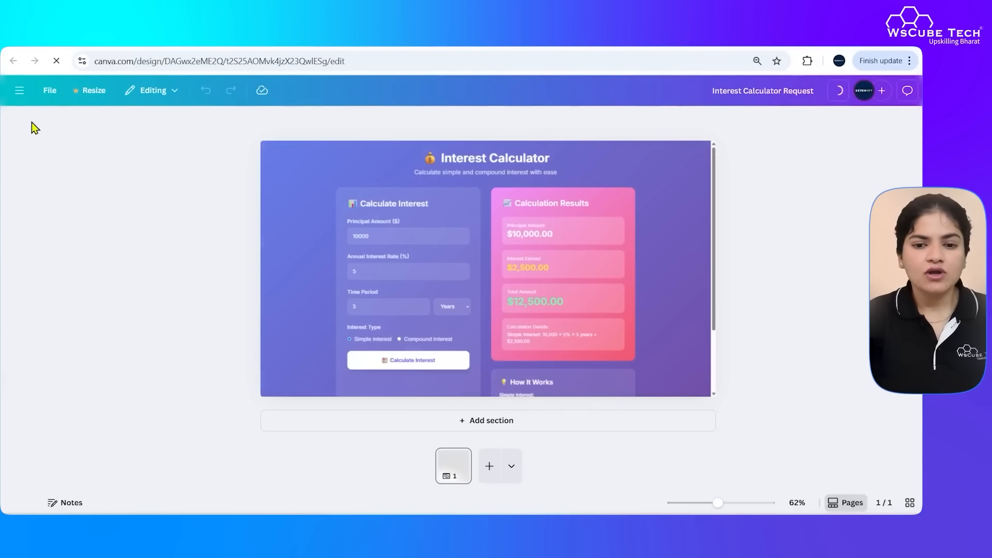
Try applying all 5 sections of the Business Event Website template, undo it, and dismiss the tip about adding sections
click(20, 128)
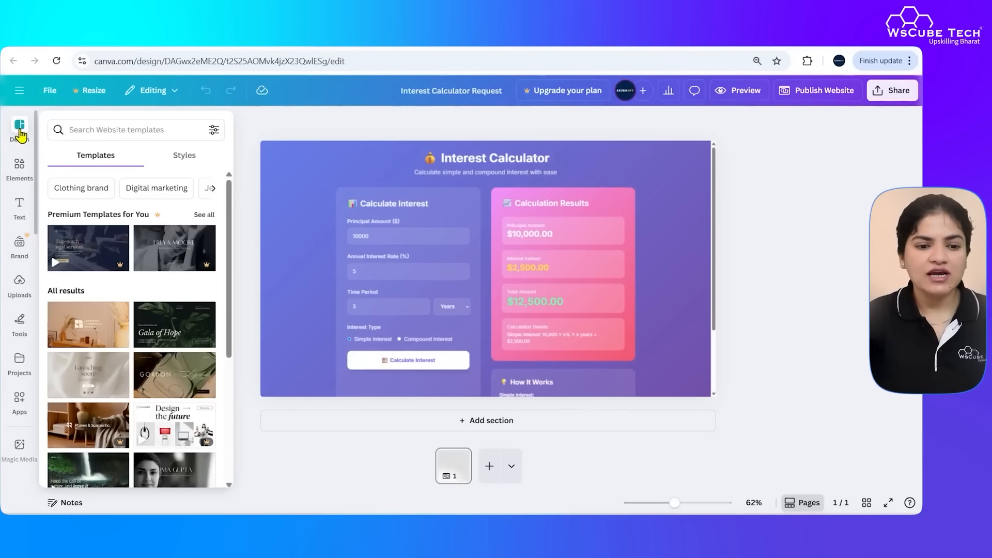
scroll(143, 402, down, 5)
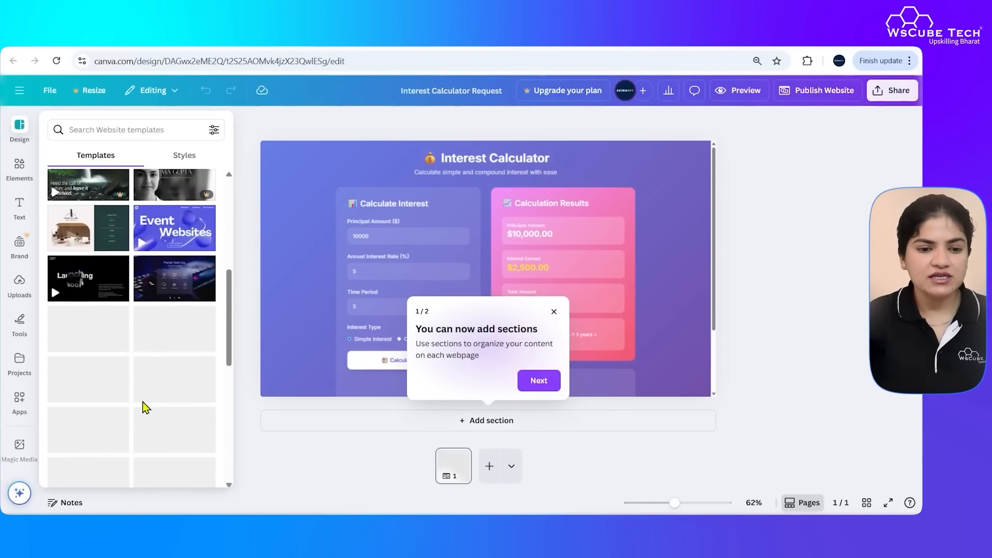
click(174, 279)
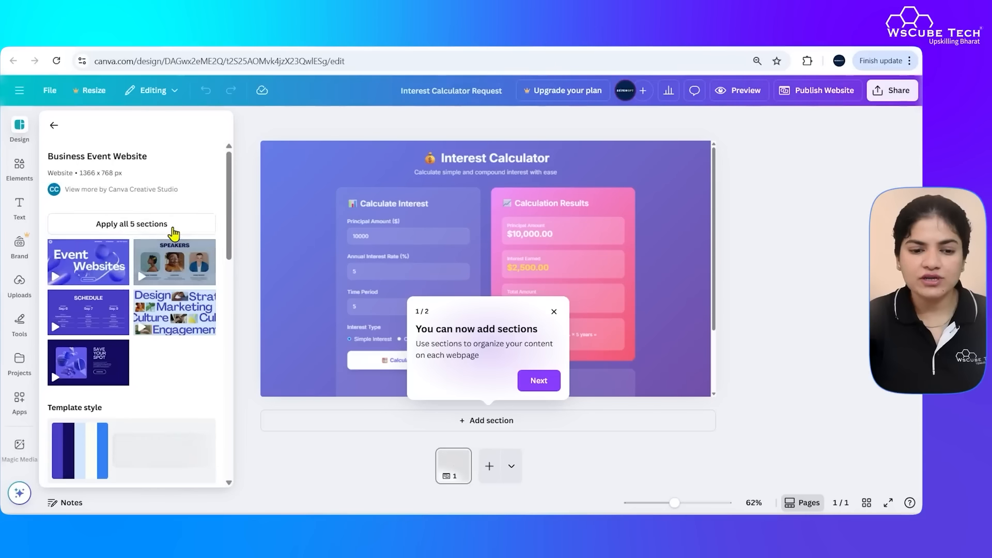
click(170, 226)
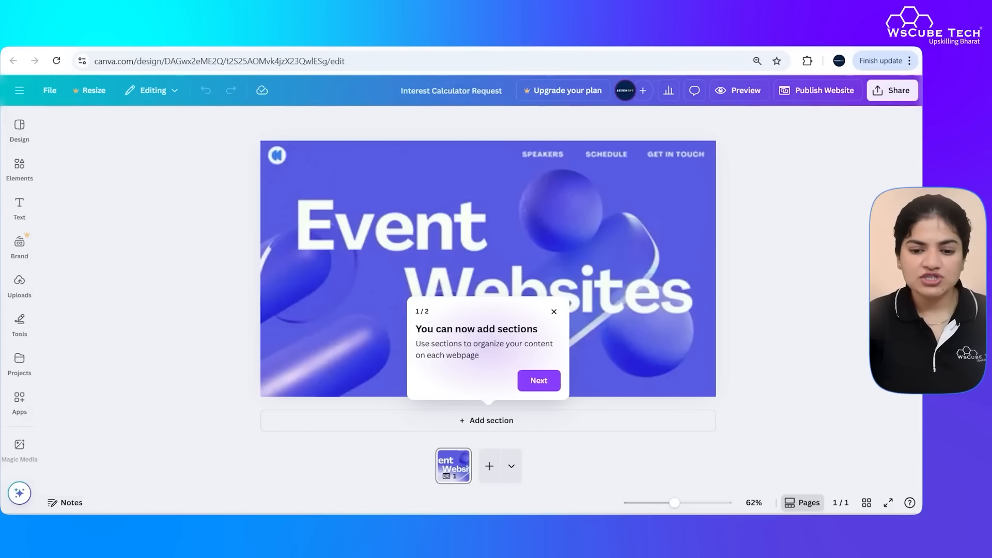
key(ctrl+z)
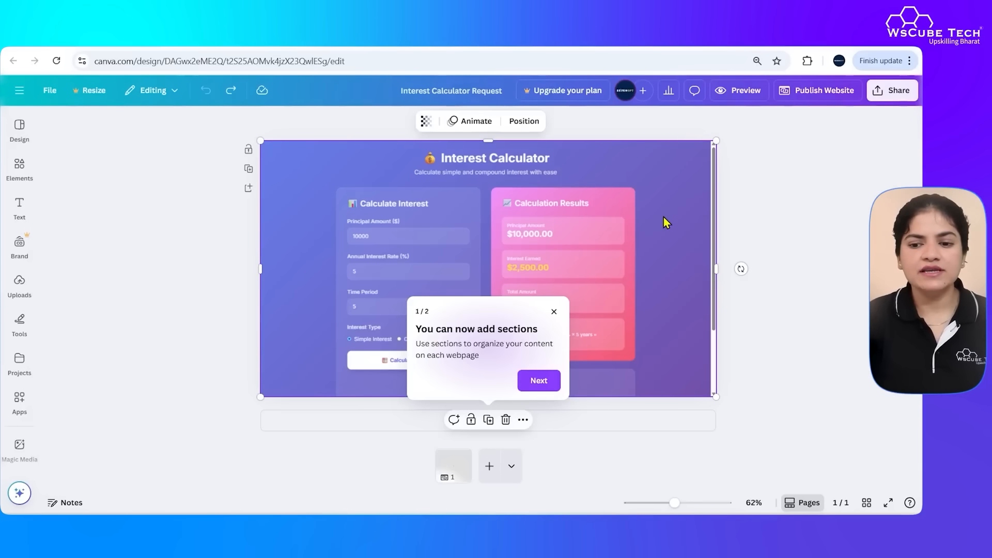
click(554, 311)
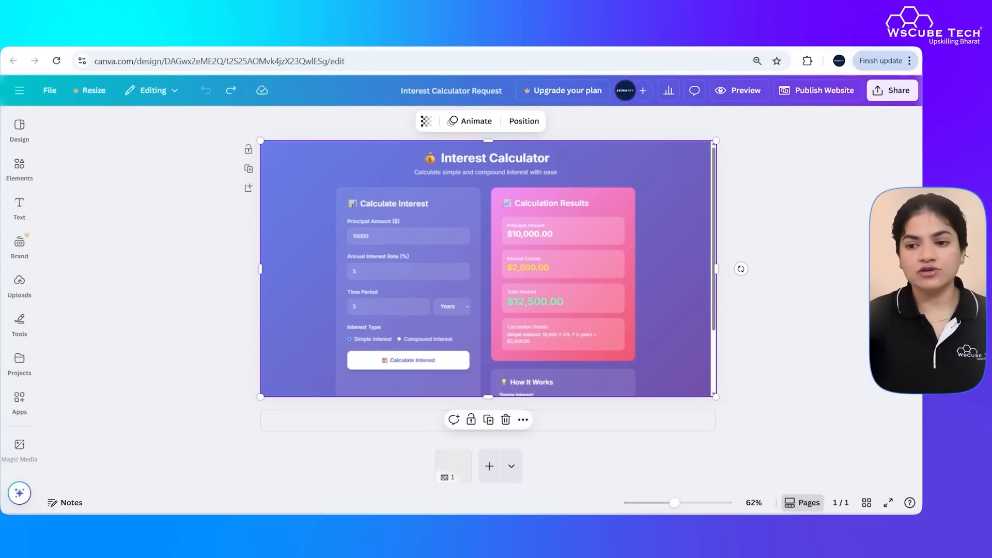
Look through the website publishing options, including the site address and the custom domain offer, and close them without publishing
click(840, 95)
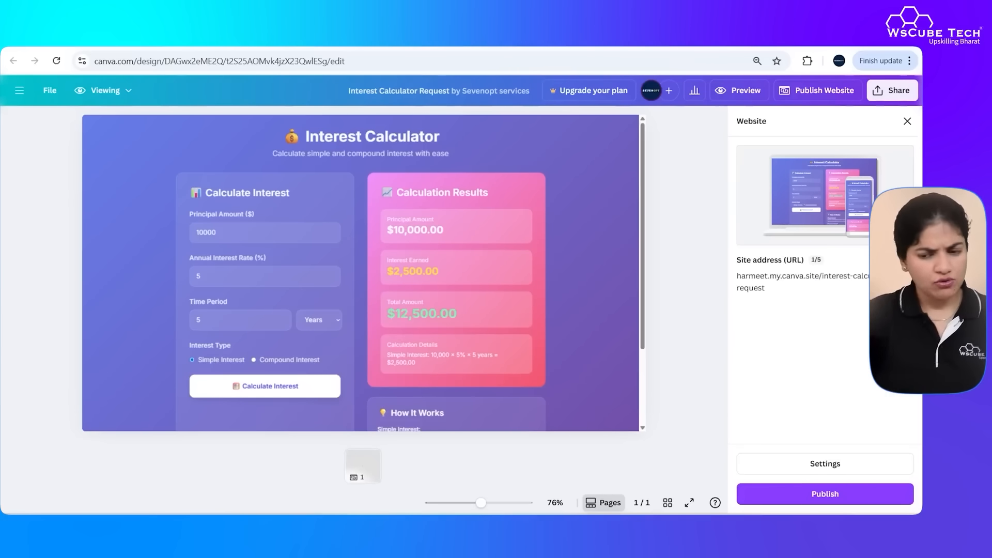
click(905, 278)
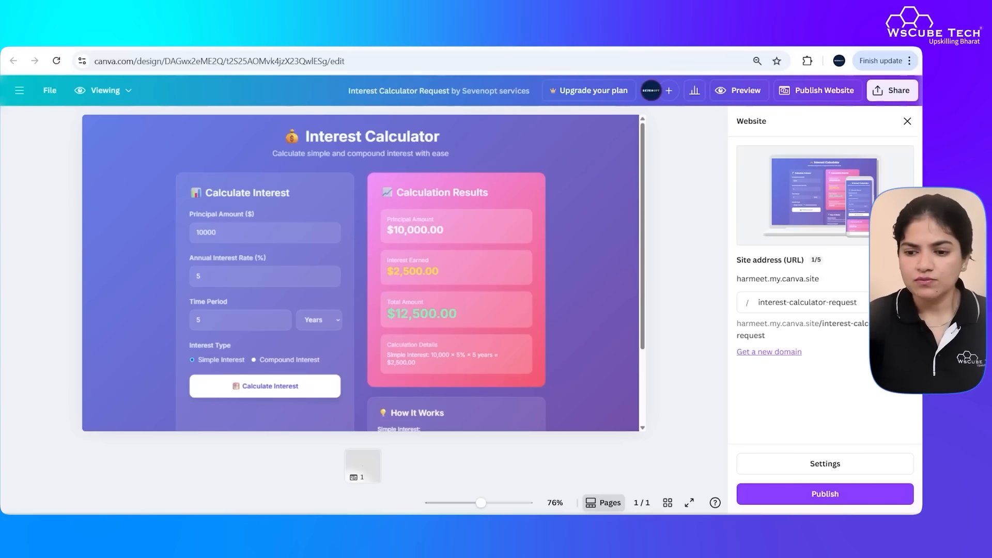
click(777, 353)
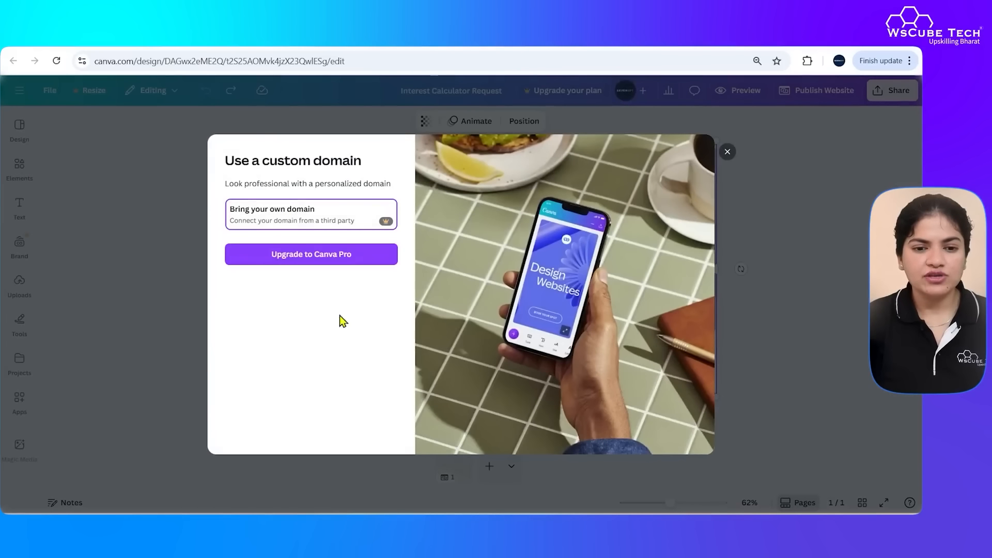
click(727, 153)
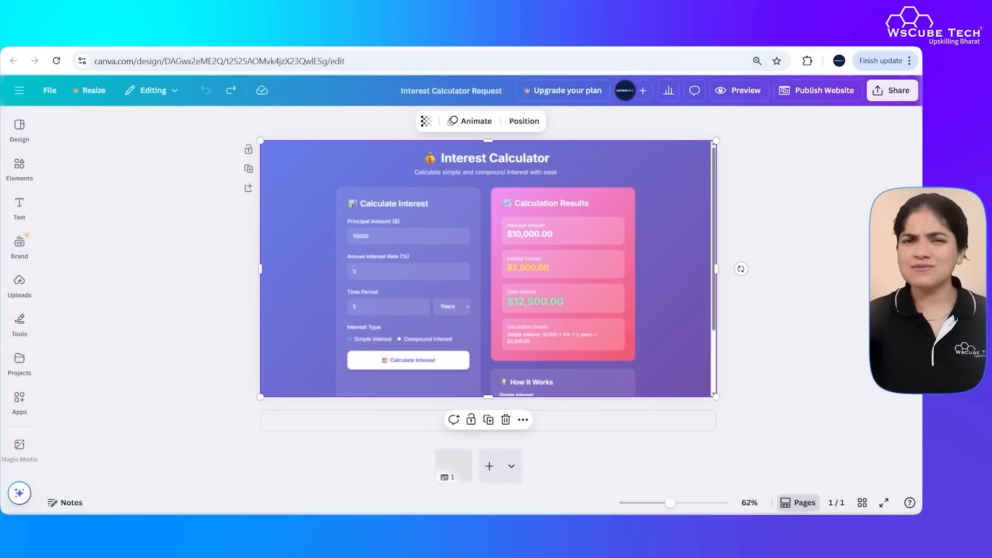
Return to Canva Code's prompt page and generate an app from the pasted prompt about visualizing Instagram growth on a month-by-month basis
click(78, 38)
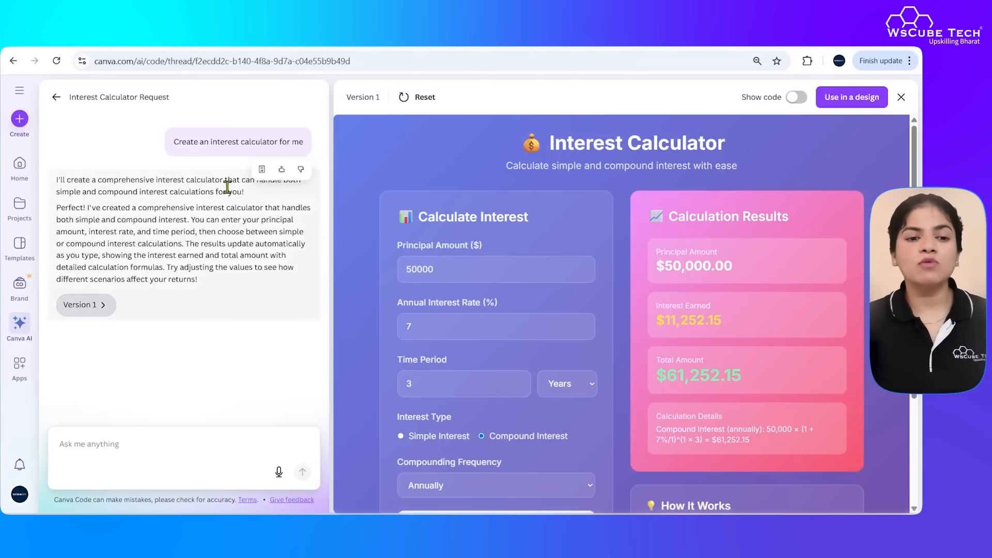
click(56, 99)
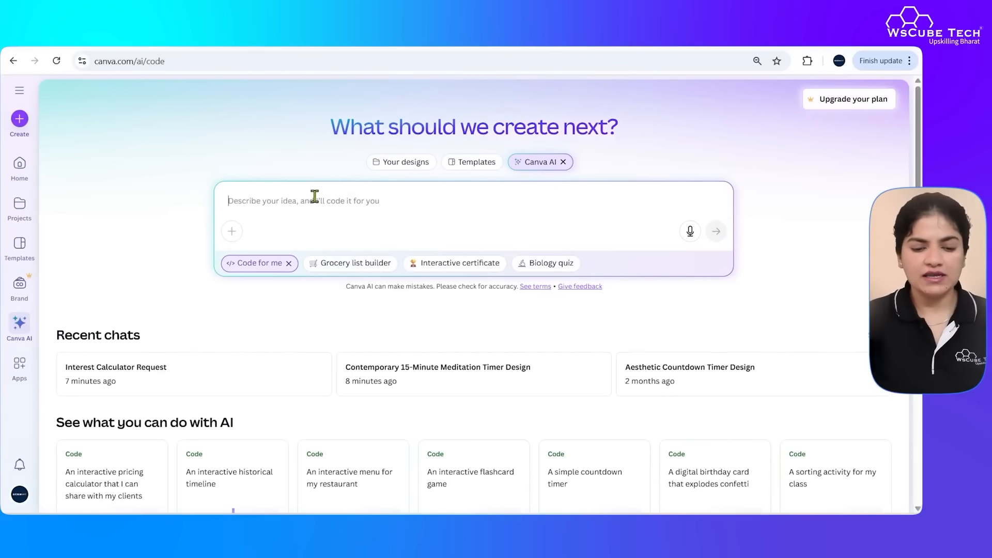
key(ctrl+v)
scroll(358, 253, up, 10)
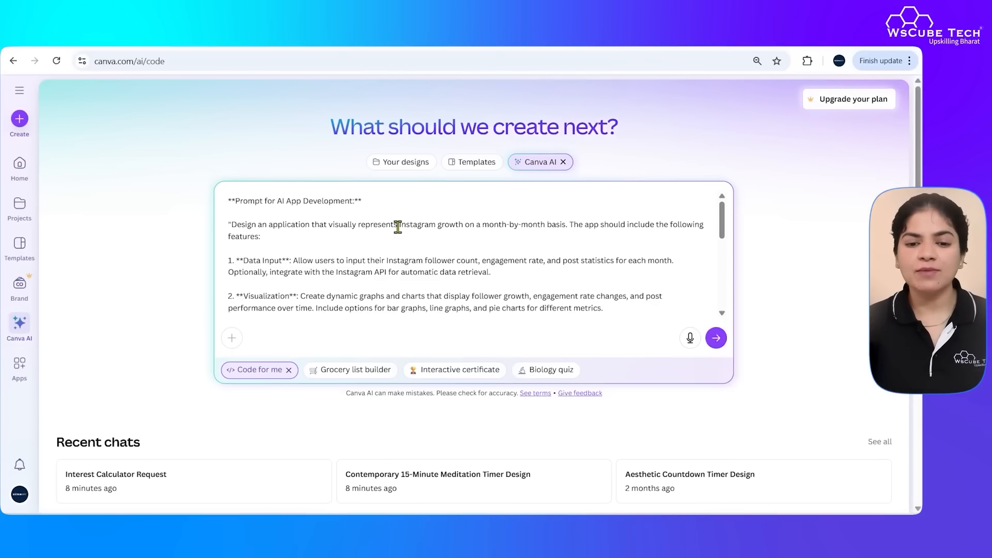
drag(397, 227, 567, 228)
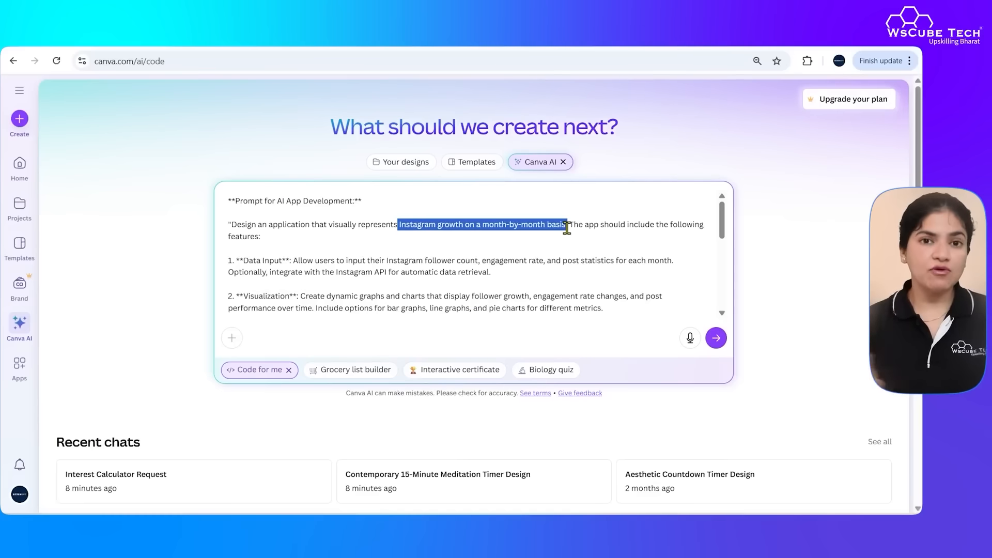
scroll(509, 279, down, 10)
click(717, 339)
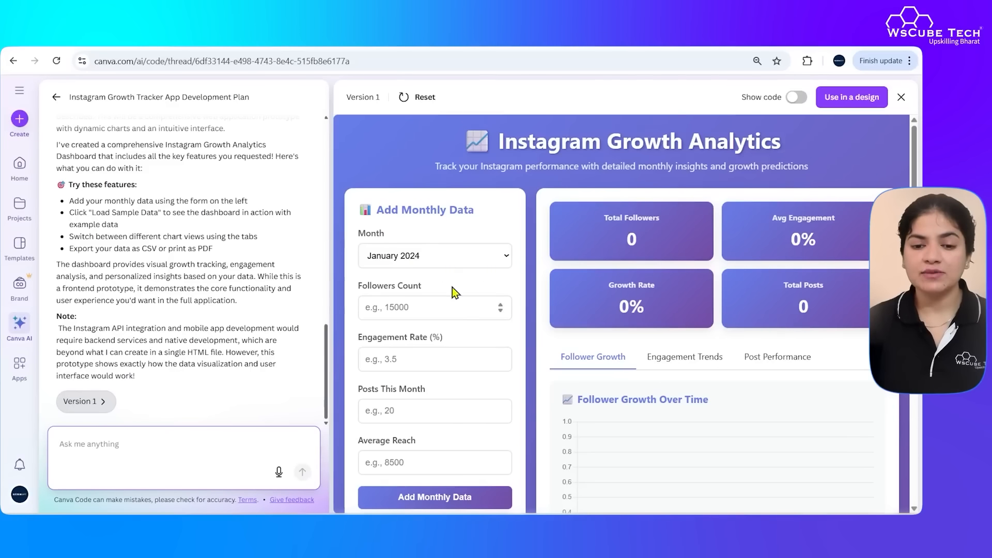
Add January 2024 data to the Instagram Growth Analytics app: 1500 followers, 4% engagement rate, 25 posts and an average reach of 90
click(433, 264)
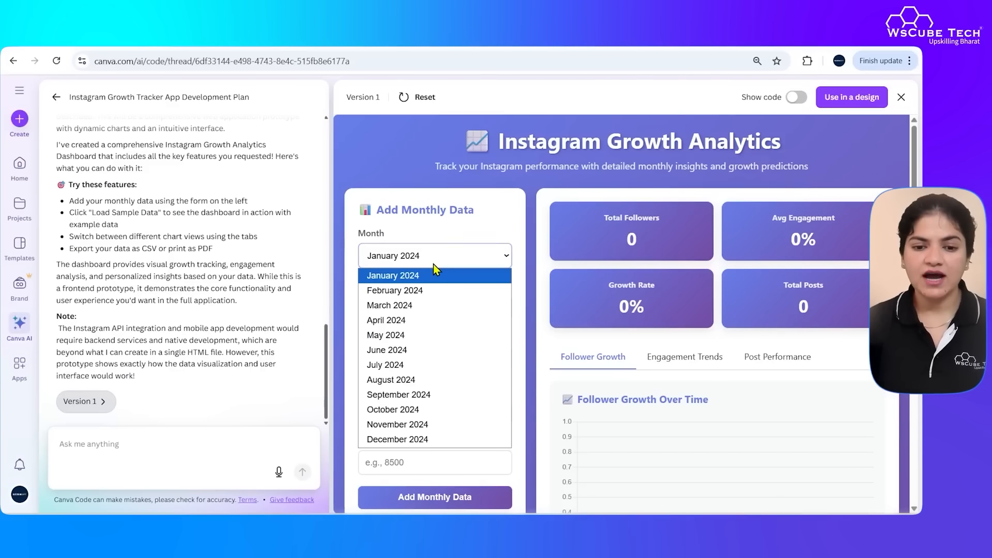
click(429, 277)
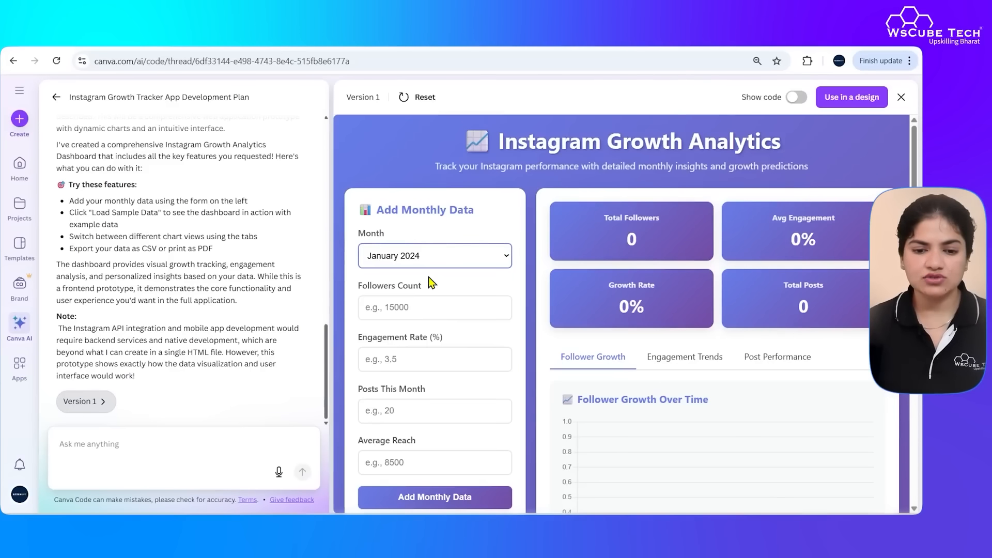
click(416, 306)
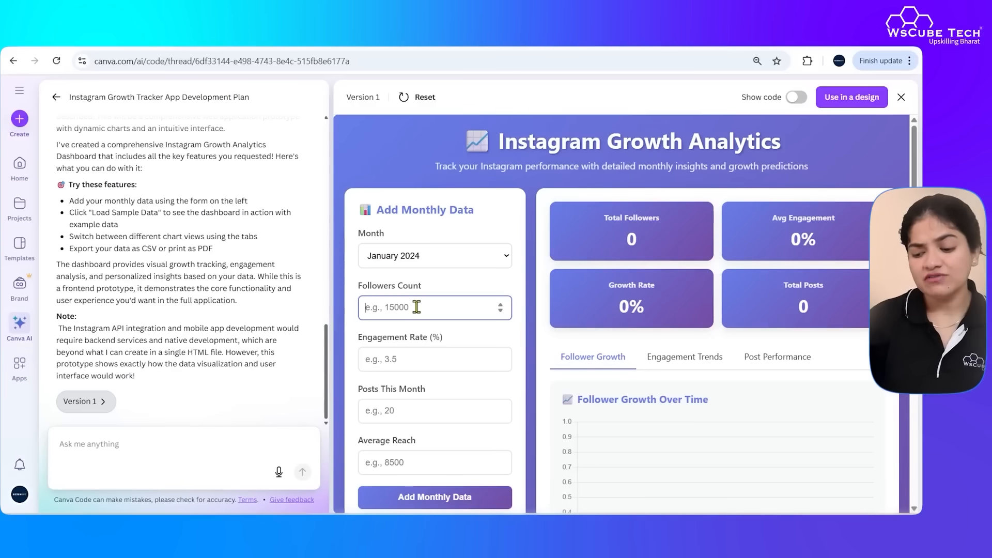
text(150)
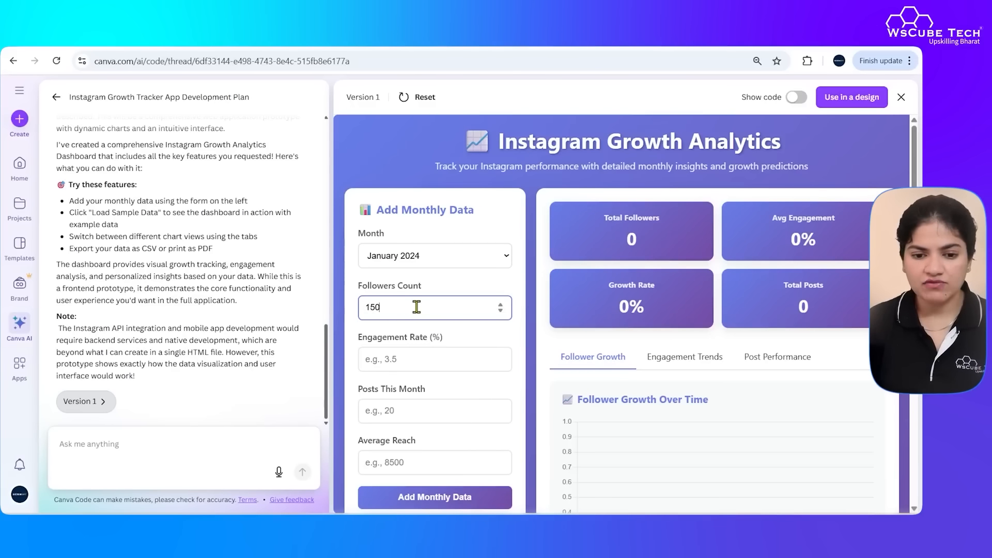
click(423, 356)
scroll(430, 327, down, 1)
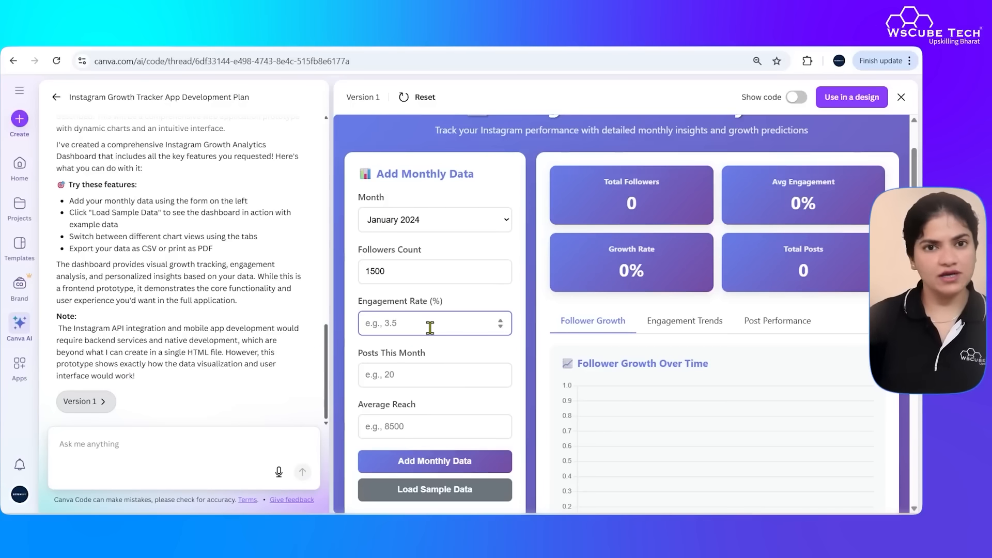
text(4)
click(401, 371)
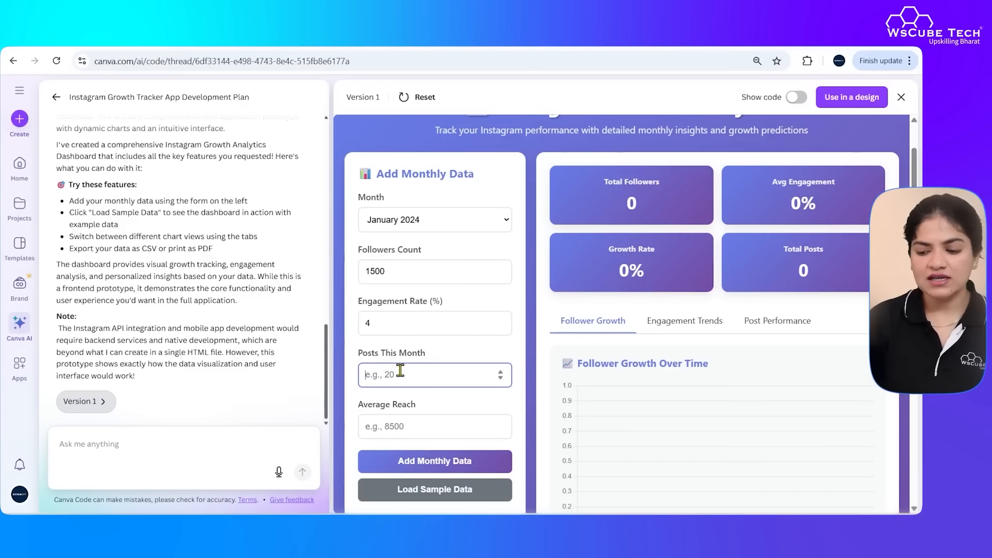
text(25)
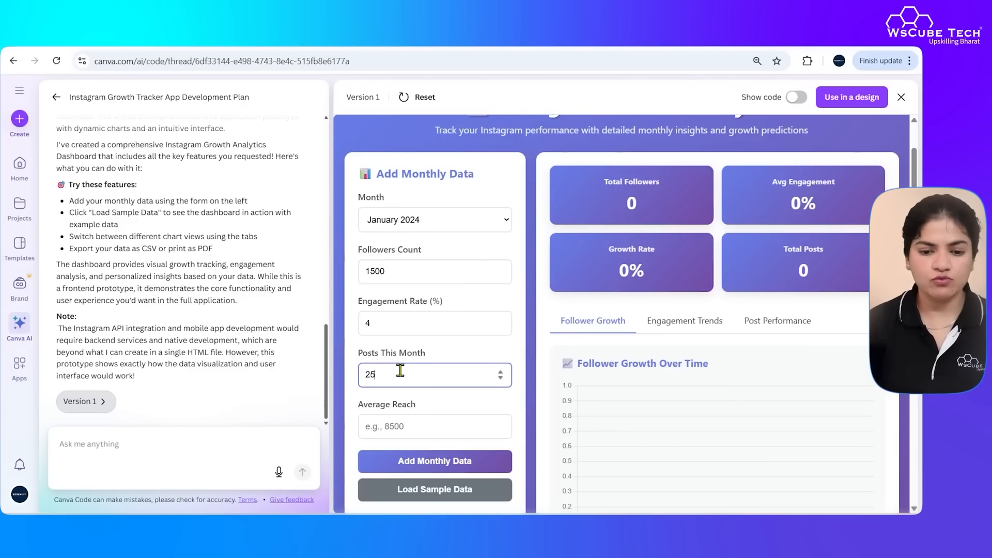
click(413, 421)
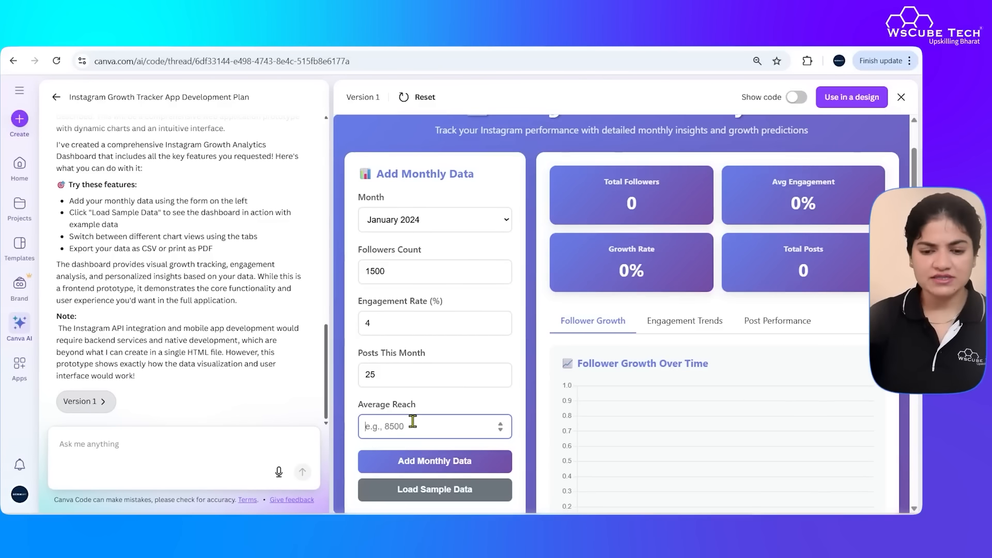
text(90)
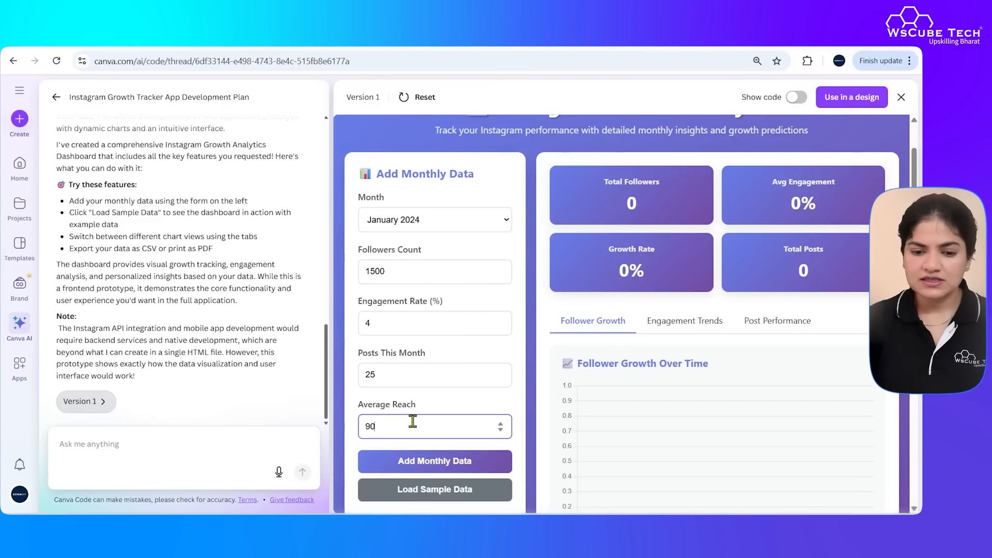
click(434, 461)
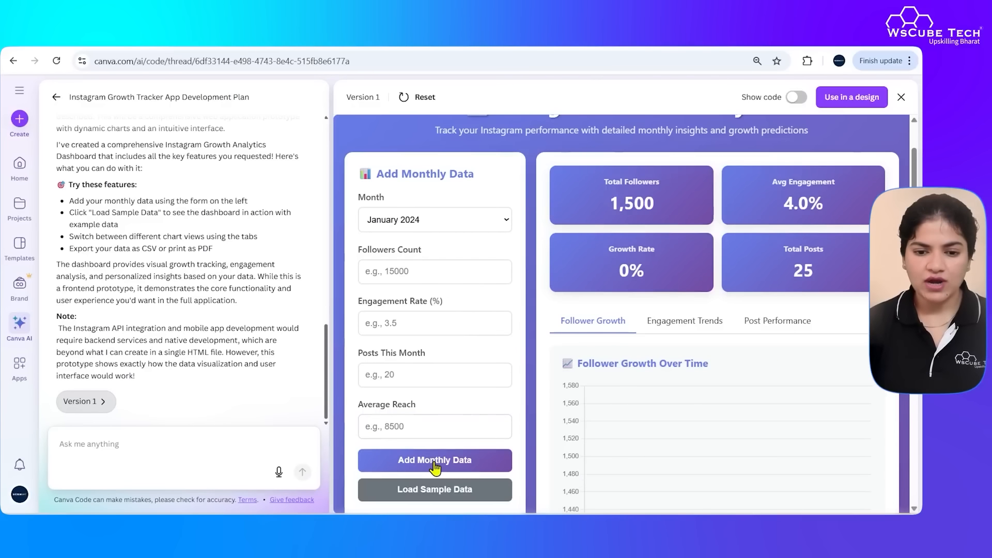
Add February 2024 data to the growth app: 3500 followers, 3.5% engagement rate, 30 posts and an average reach of 20000
click(475, 221)
click(450, 254)
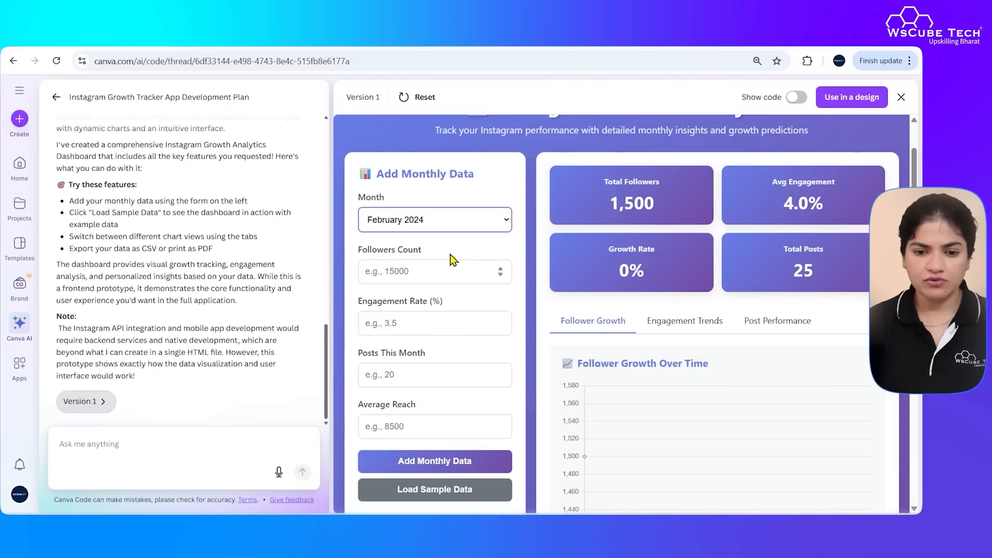
click(436, 270)
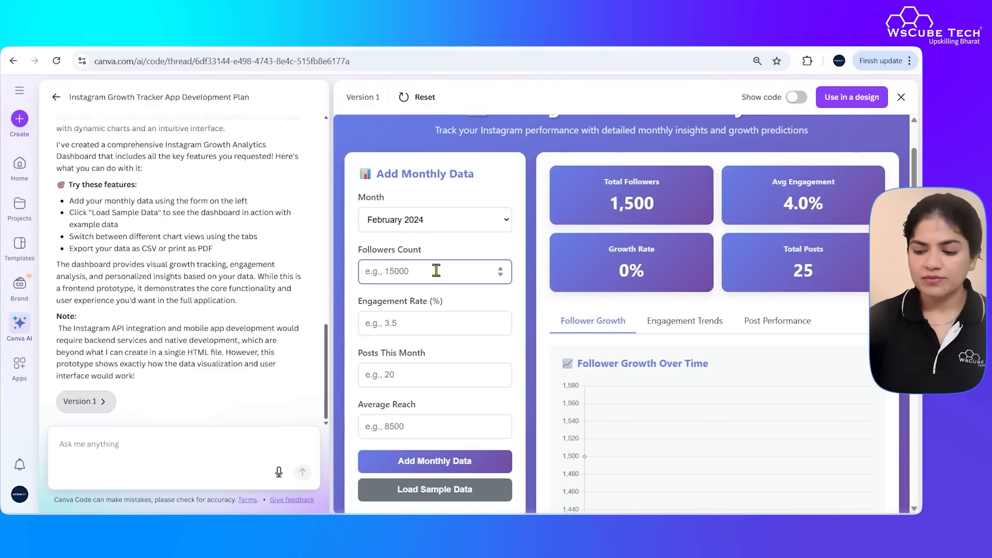
text(3500)
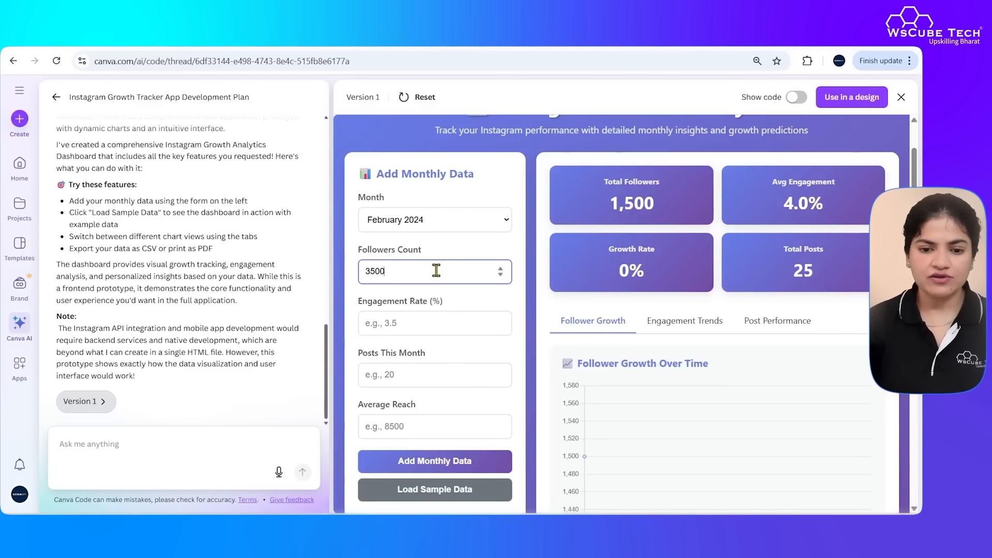
click(419, 327)
text(3.5)
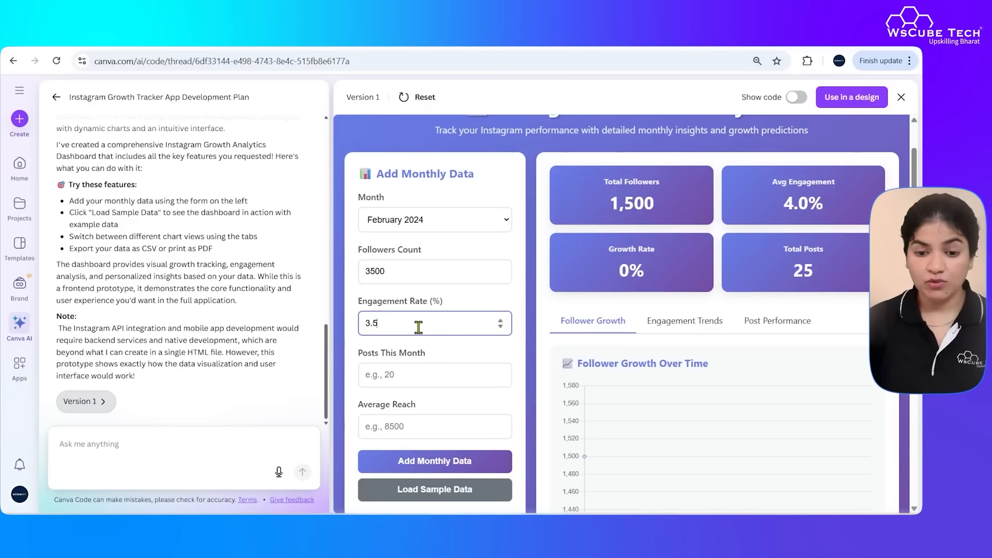
click(394, 371)
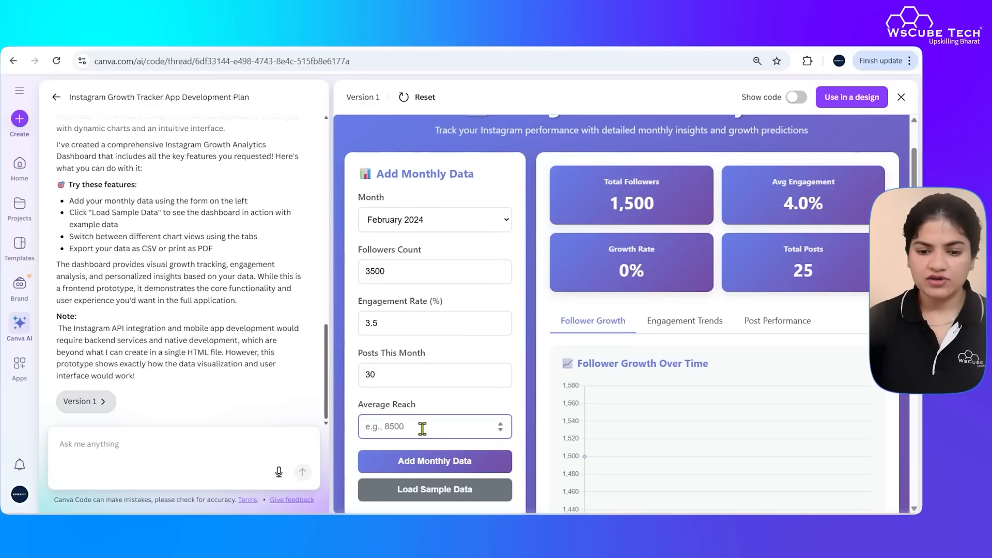
text(20000)
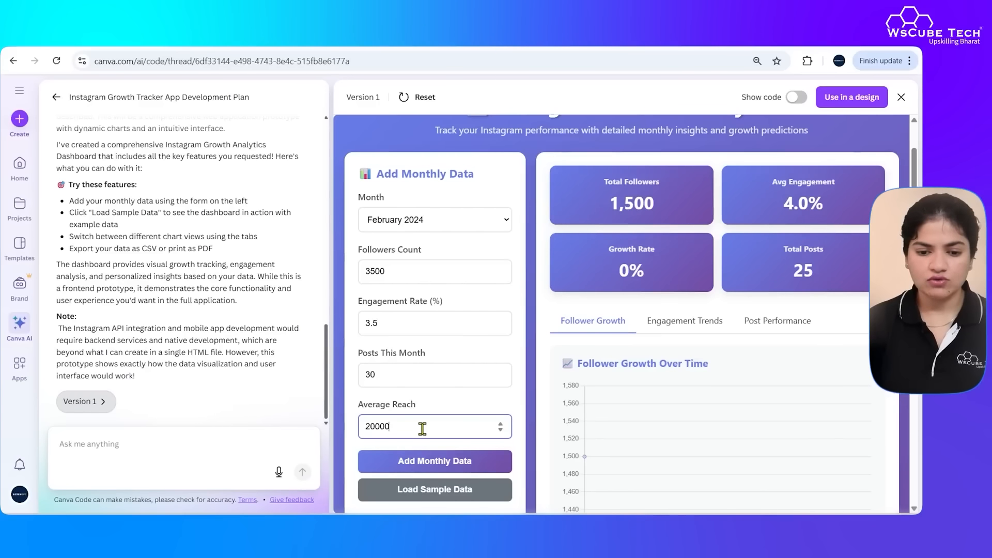
click(438, 461)
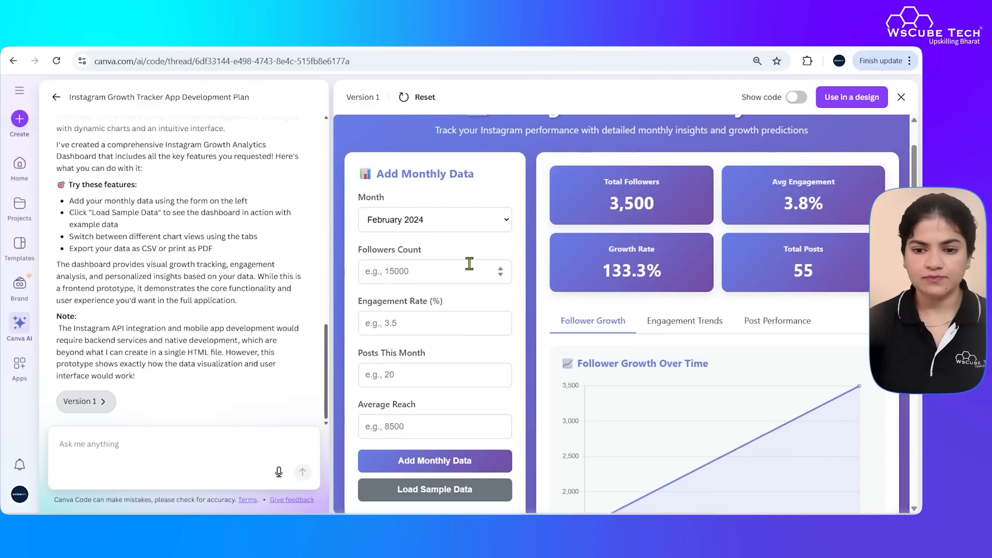
Add March 2024 data to the growth app: 5000 followers, 6% engagement rate, 20 posts and an average reach of 35000
scroll(465, 263, up, 2)
scroll(678, 474, down, 5)
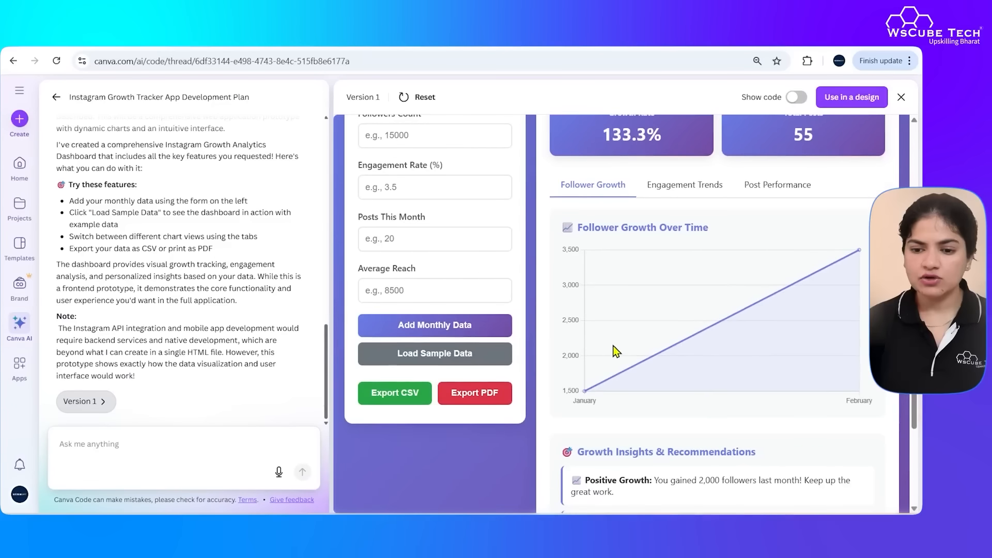
scroll(413, 320, up, 5)
click(438, 257)
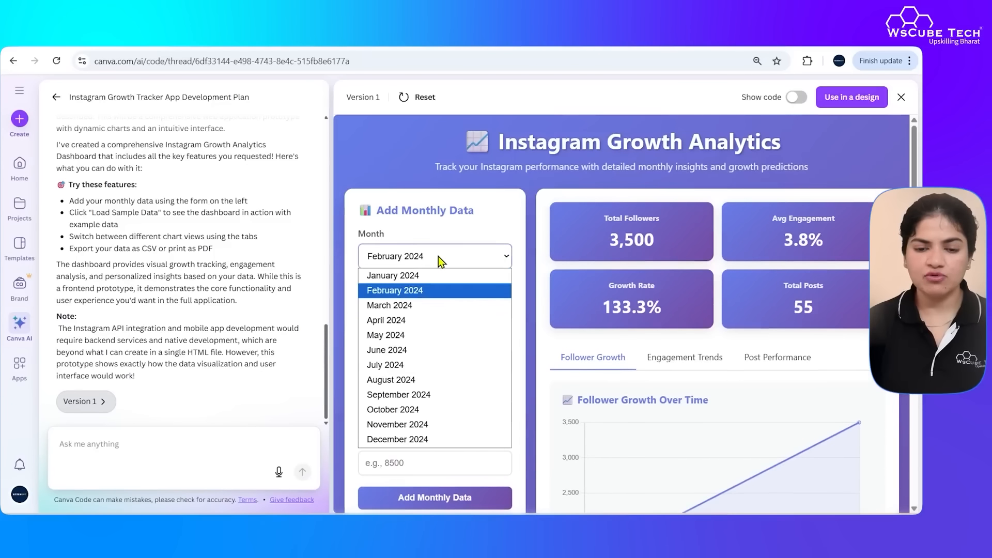
click(415, 305)
click(418, 307)
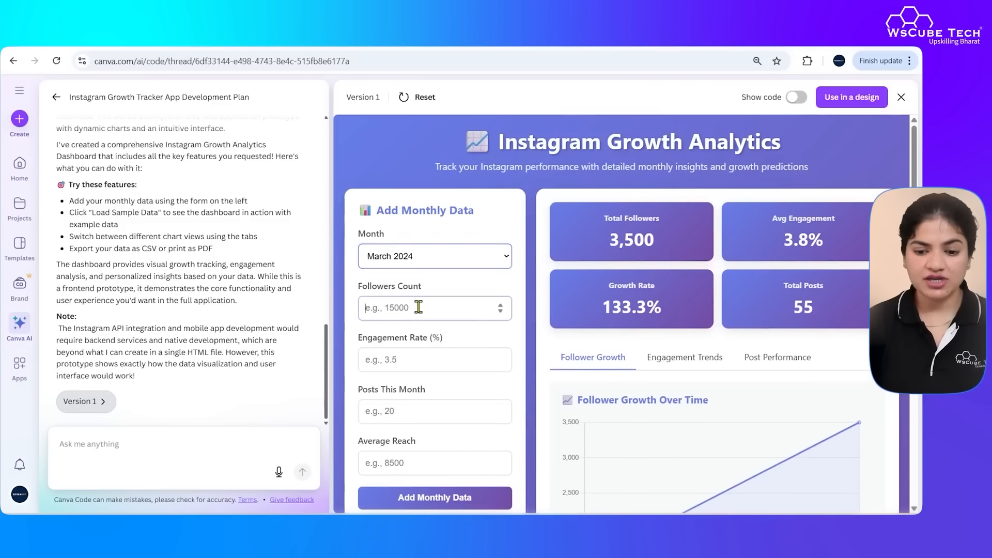
text(5000)
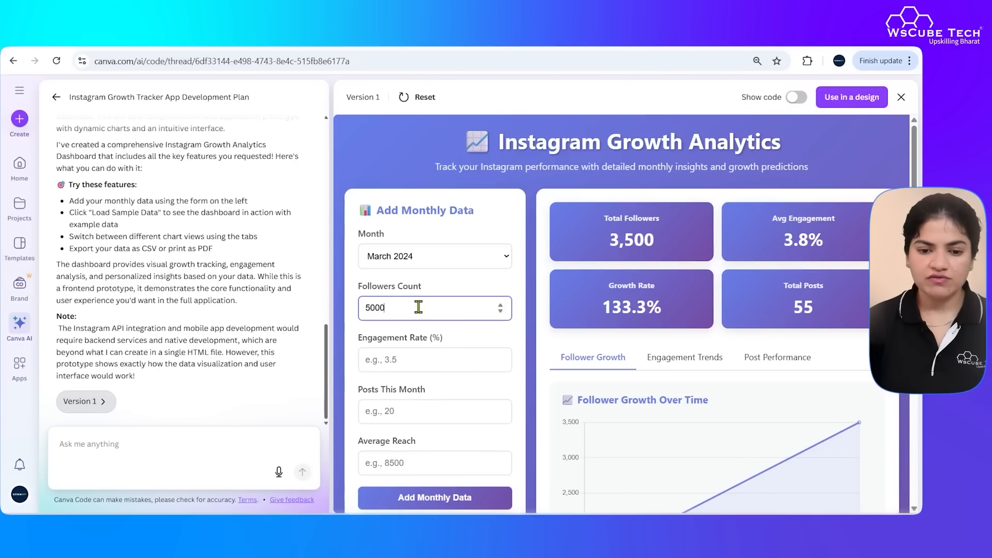
click(411, 360)
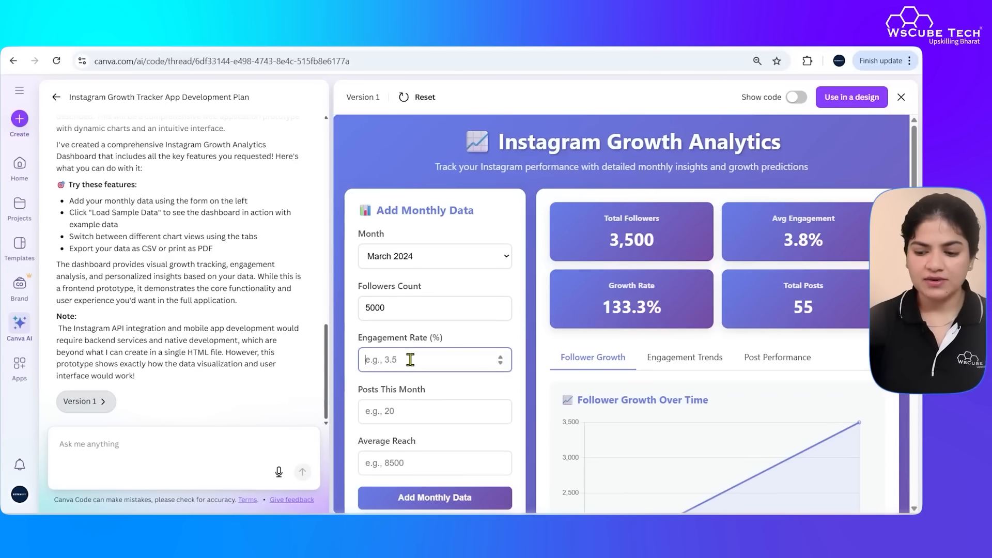
click(391, 414)
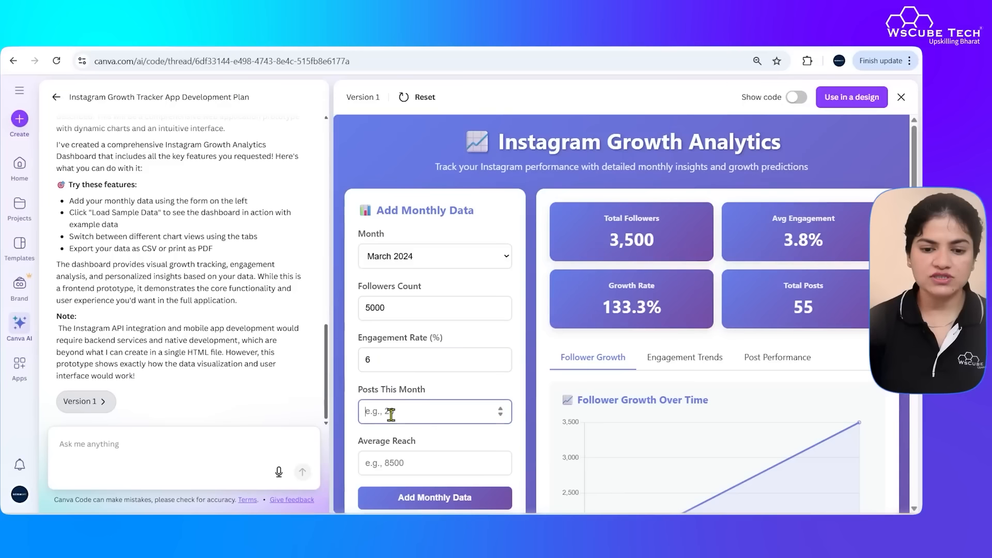
text(20)
scroll(392, 414, down, 1)
click(406, 415)
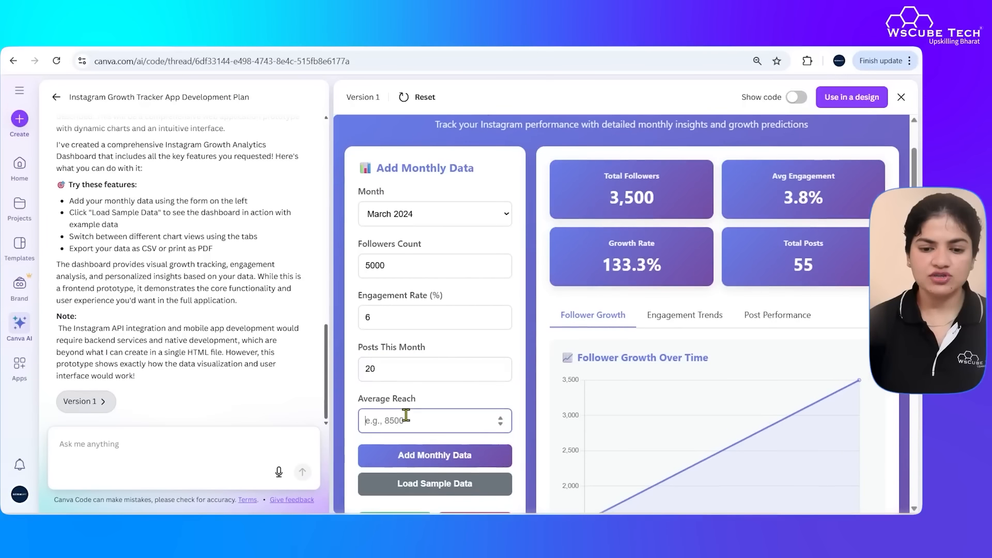
text(35000)
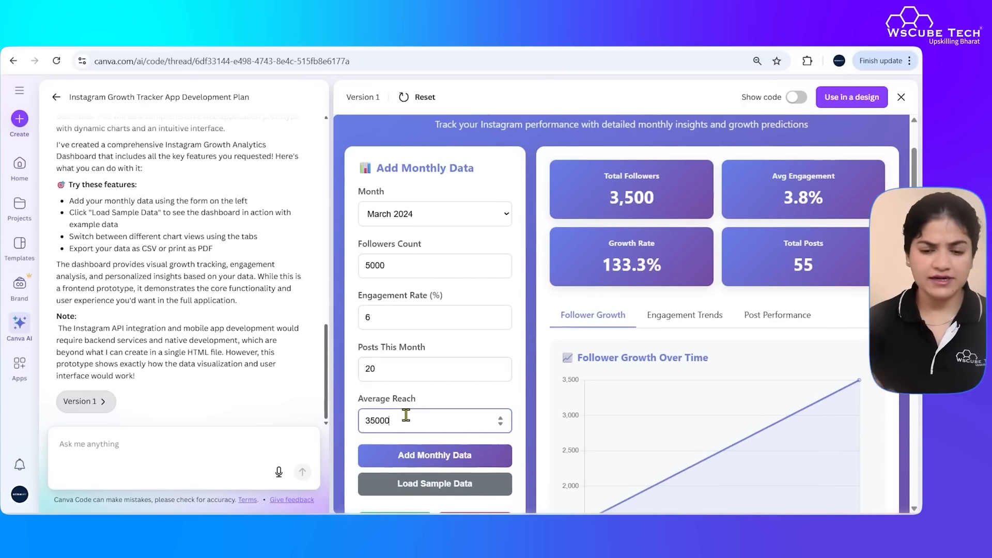
click(428, 462)
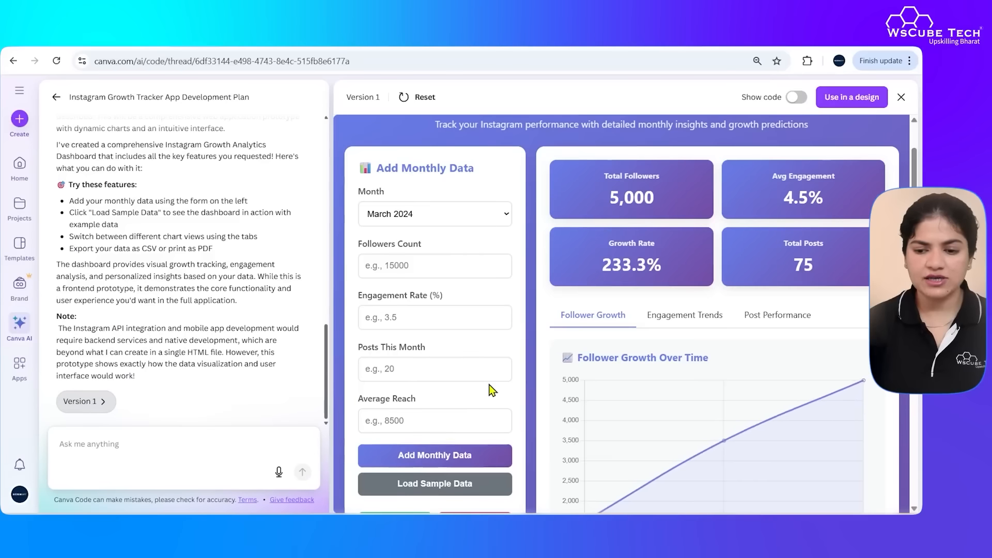
Check the app's Engagement Trends and Post Performance charts and its Growth Insights & Recommendations for the added months
scroll(491, 328, down, 1)
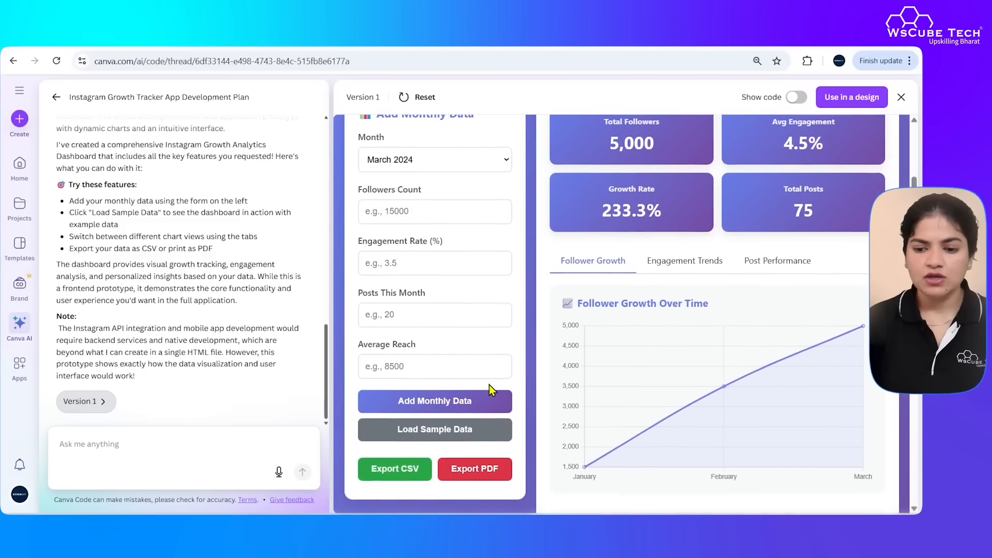
click(687, 260)
click(768, 263)
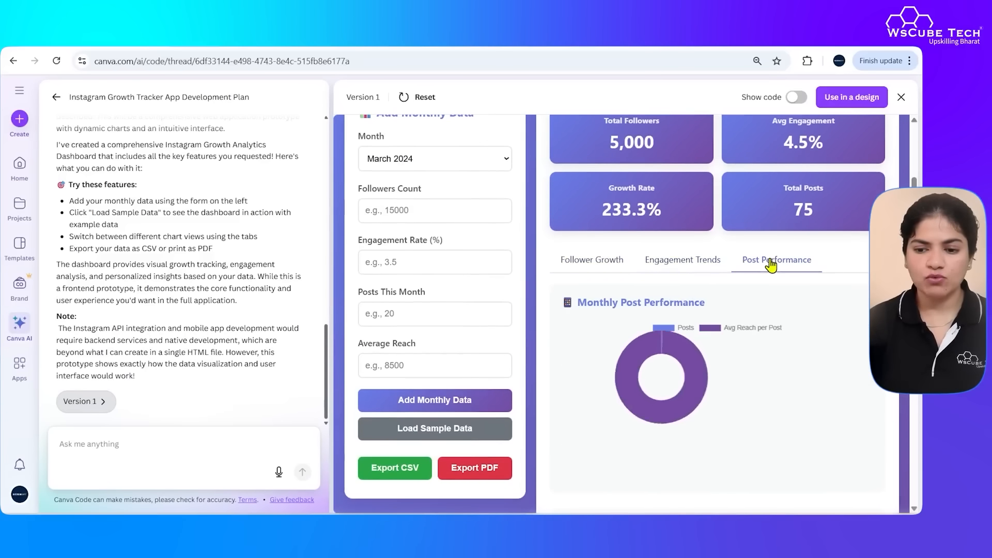
click(703, 270)
scroll(703, 272, up, 2)
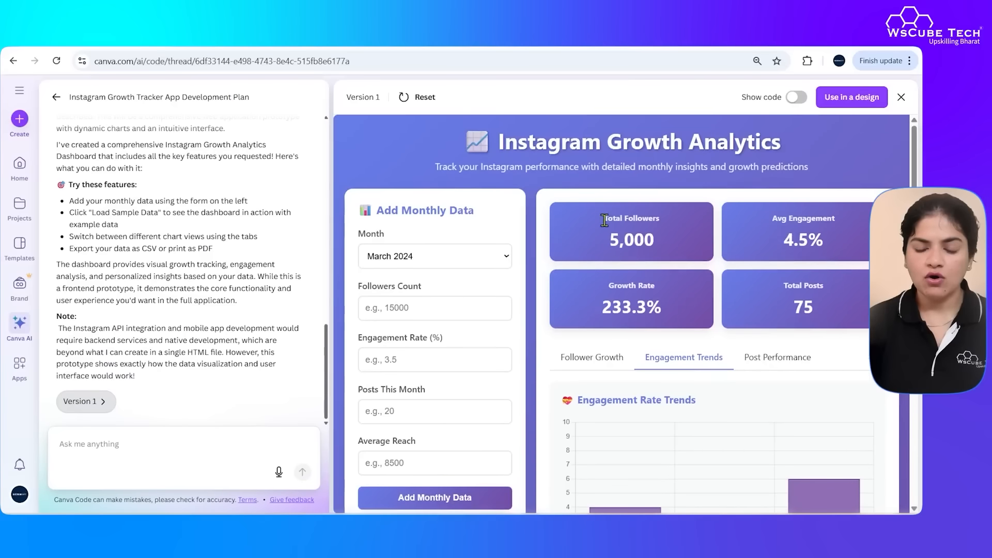
scroll(686, 305, down, 5)
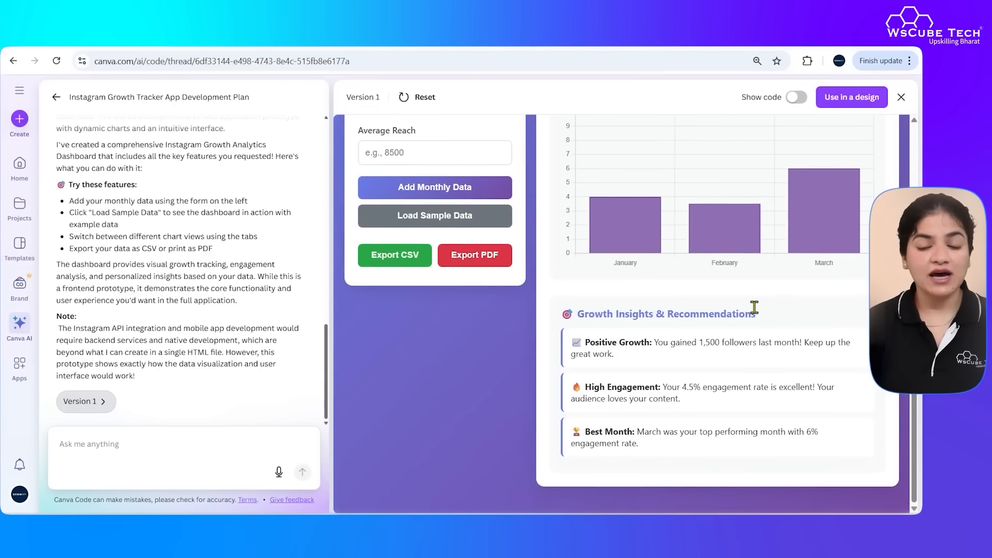
scroll(687, 308, up, 2)
scroll(595, 249, up, 1)
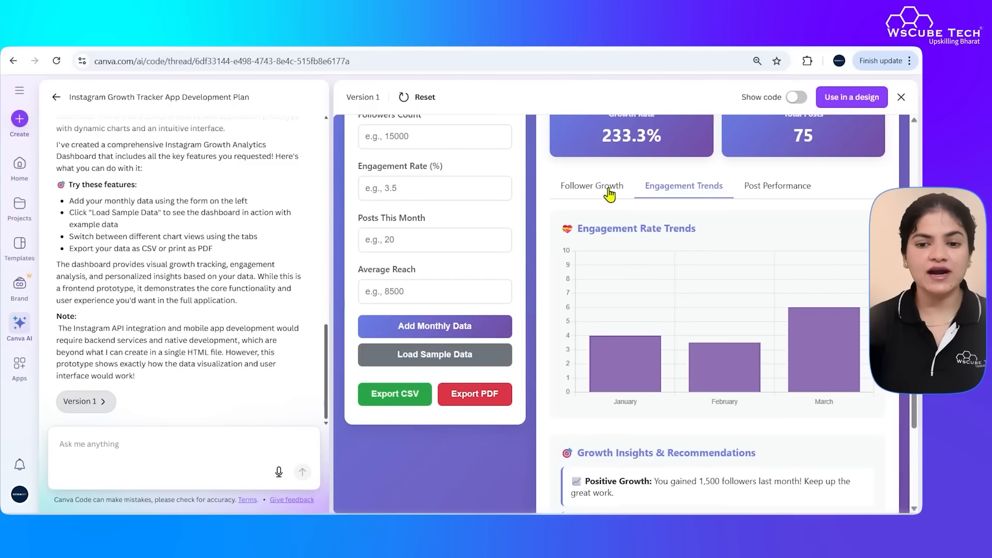
Examine the Follower Growth chart together with the summary figures and the Growth Insights & Recommendations section
click(610, 191)
scroll(680, 274, down, 3)
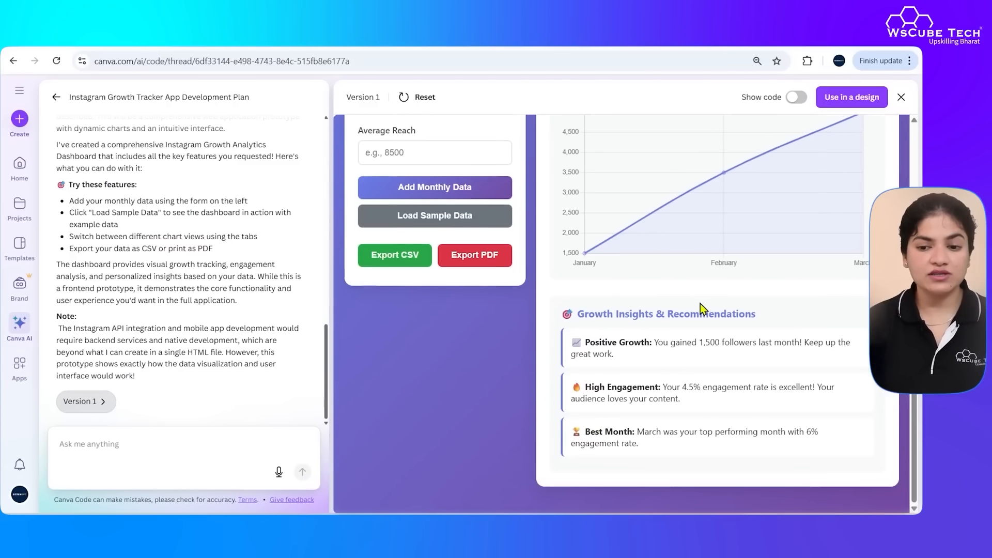
scroll(701, 300, up, 2)
scroll(716, 417, down, 2)
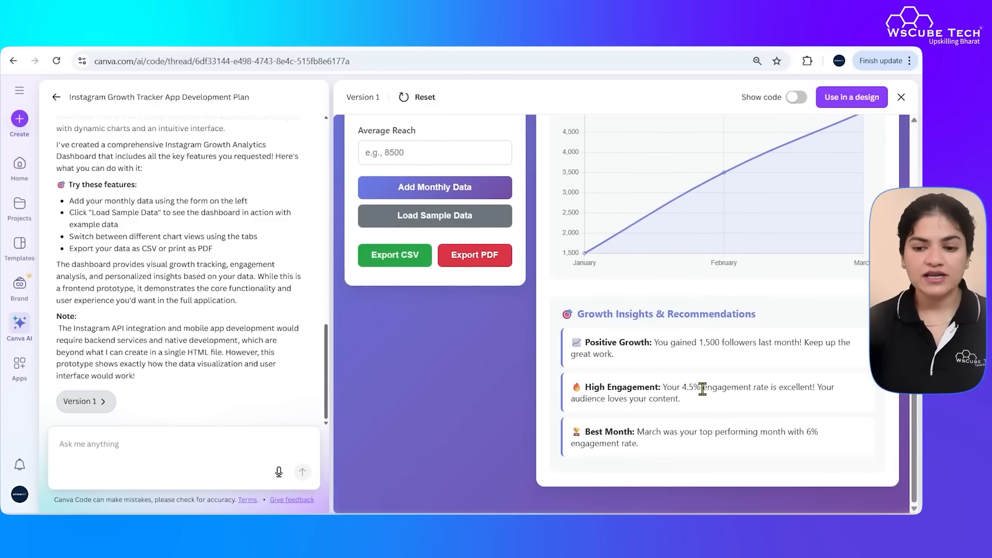
scroll(690, 280, up, 2)
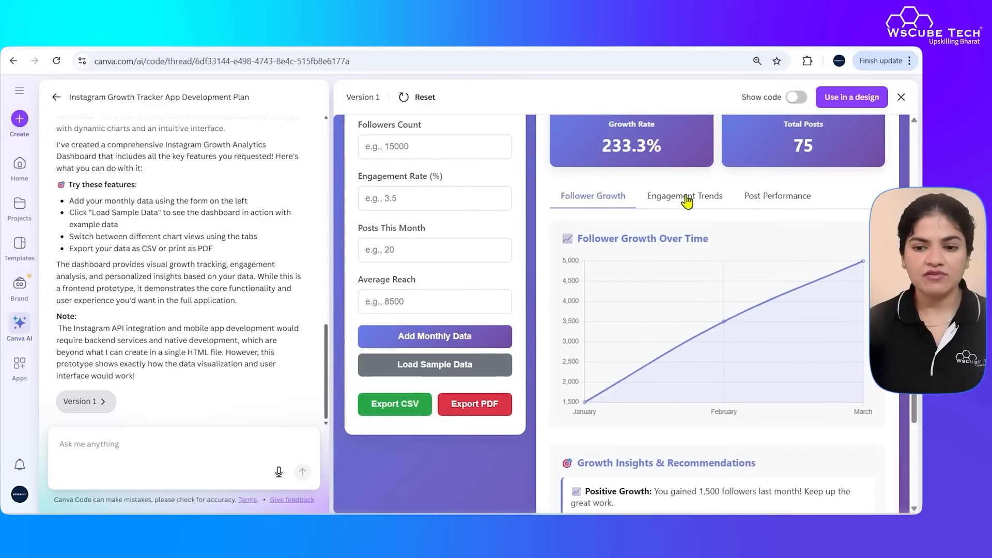
scroll(685, 300, down, 1)
scroll(684, 299, up, 2)
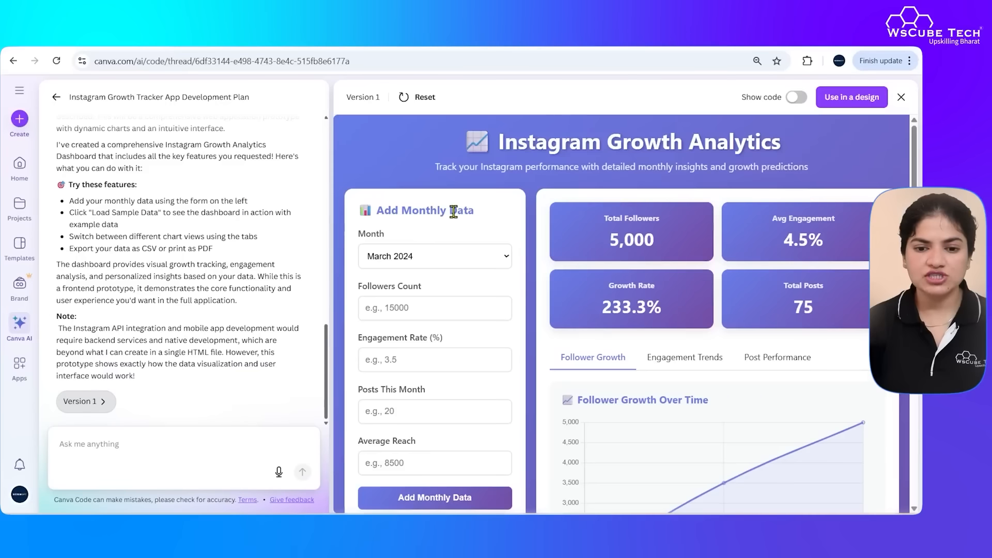
scroll(671, 279, down, 4)
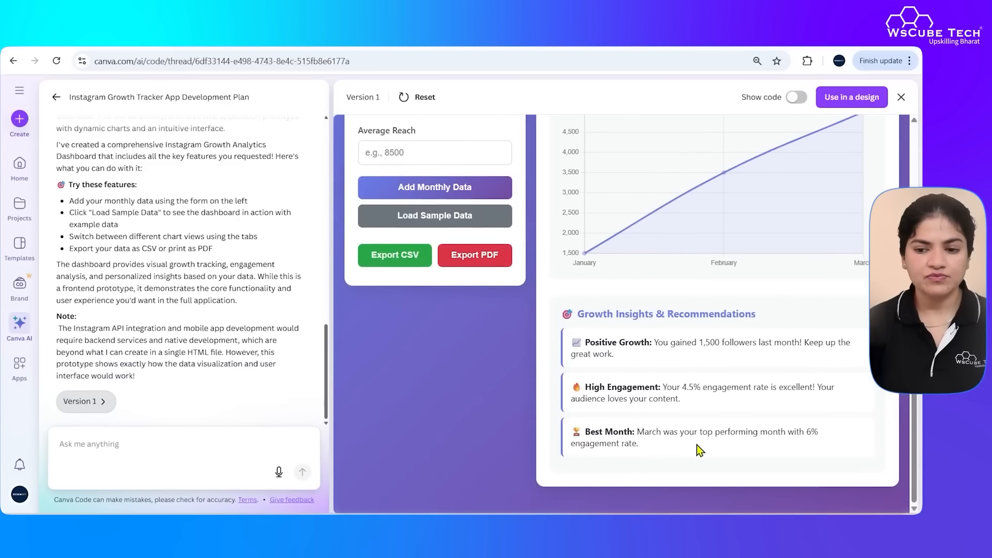
scroll(760, 370, up, 1)
scroll(759, 370, down, 1)
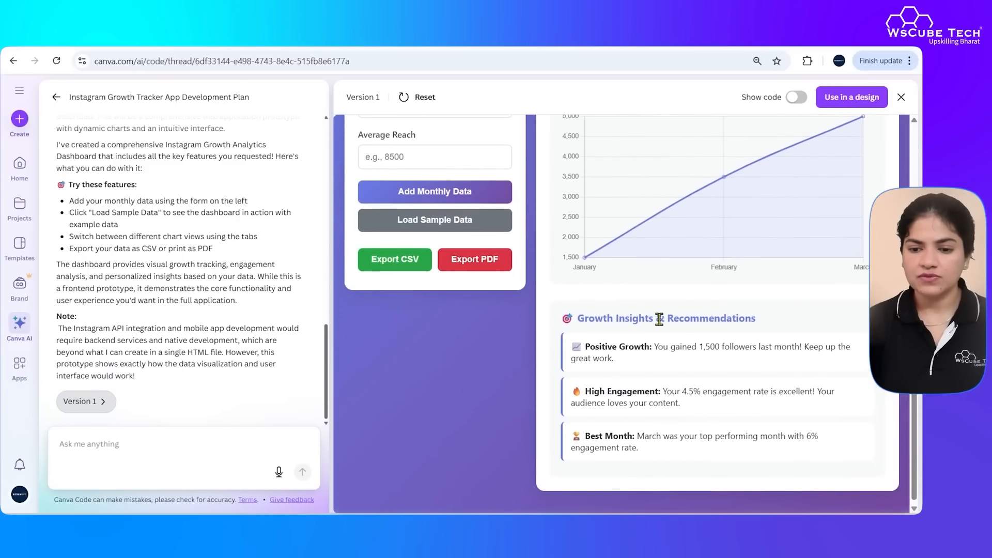
scroll(662, 319, up, 2)
scroll(663, 319, up, 3)
View the Post Performance chart again and reread the original app prompt in the Canva Code conversation
click(781, 231)
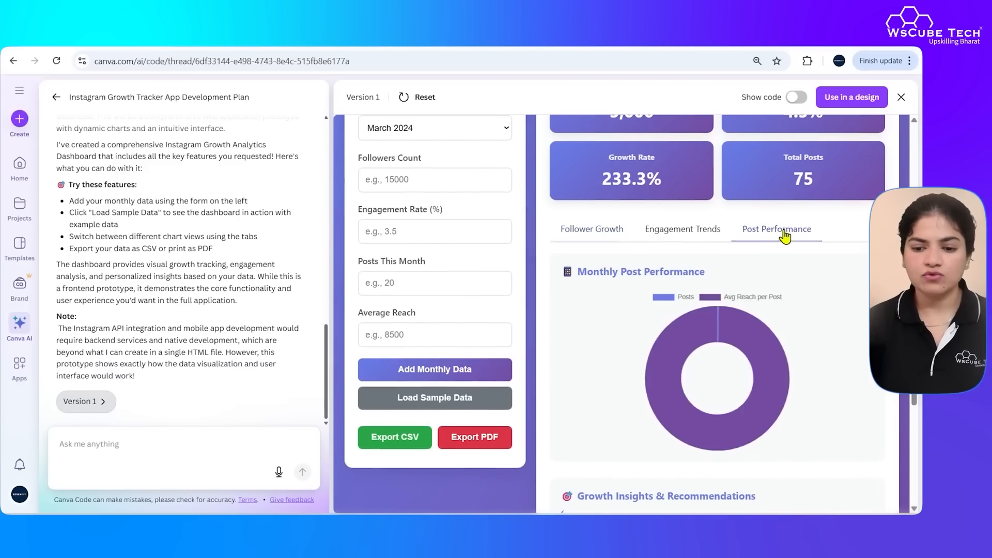
scroll(621, 499, down, 4)
scroll(634, 405, up, 5)
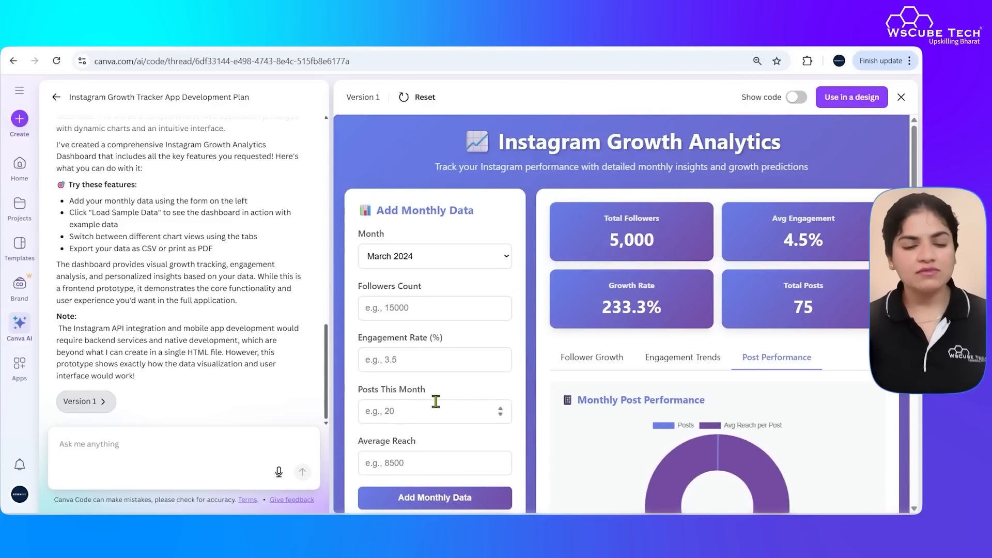
scroll(175, 181, up, 10)
scroll(175, 180, up, 1)
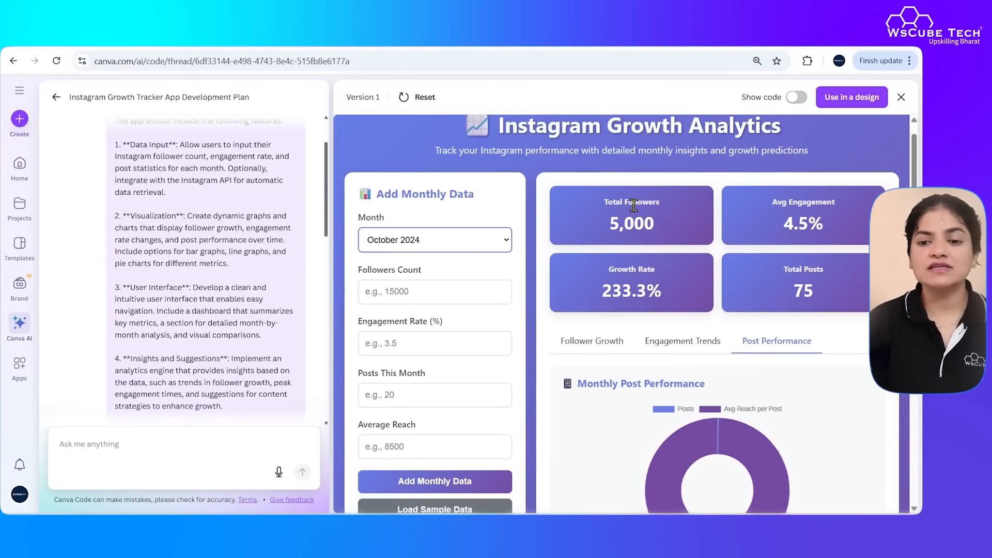
scroll(634, 206, up, 1)
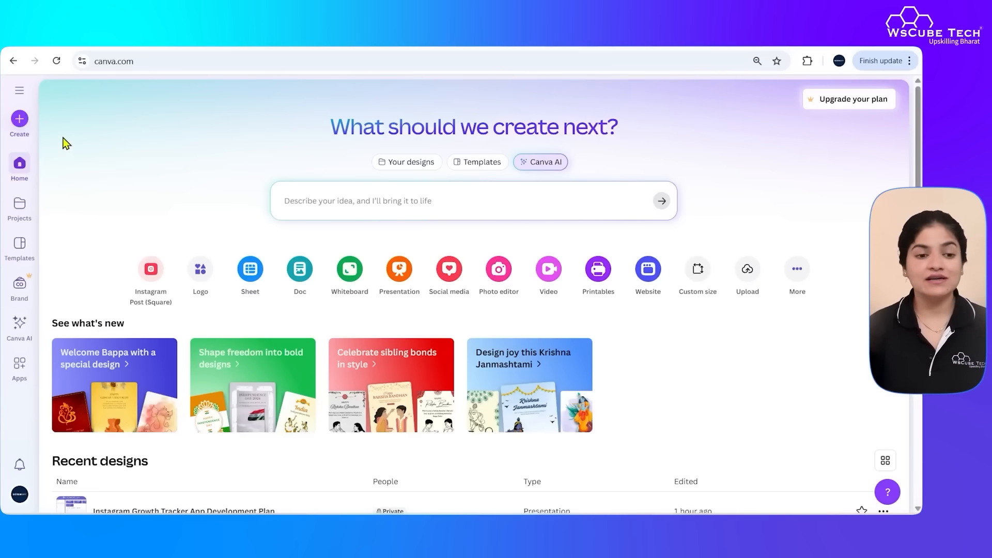
Start a new design and search the available design types for "video" and "youtube video"
click(20, 119)
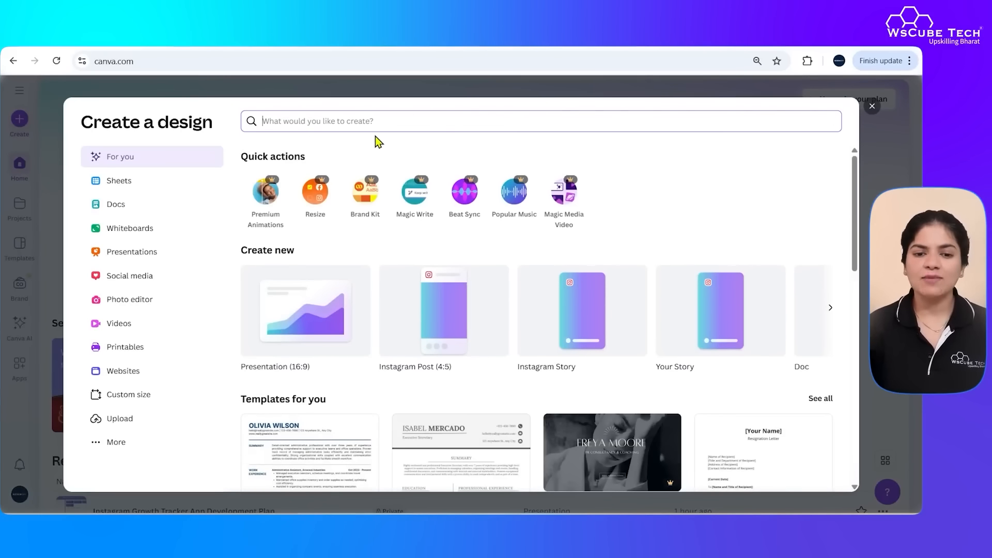
text(video)
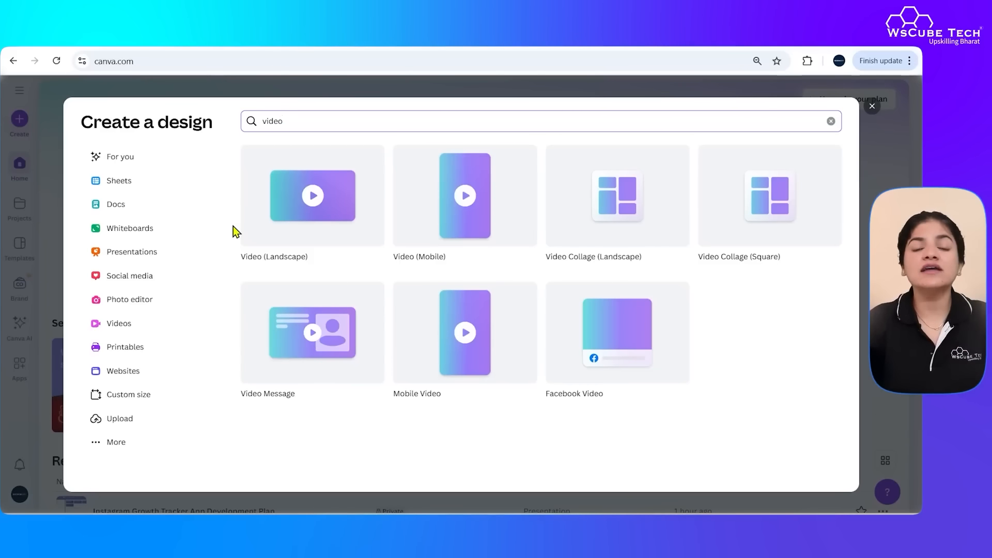
drag(374, 122, 225, 126)
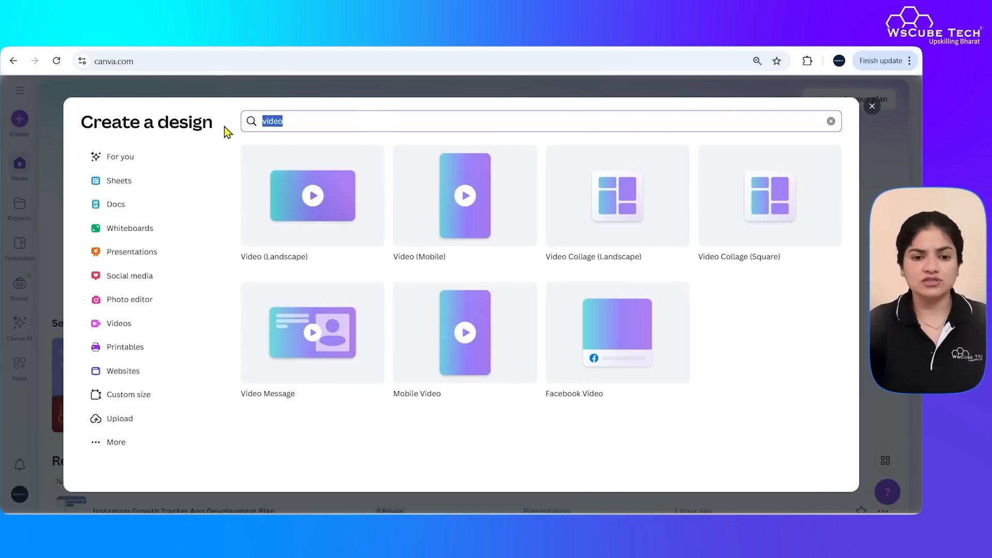
text(youtube )
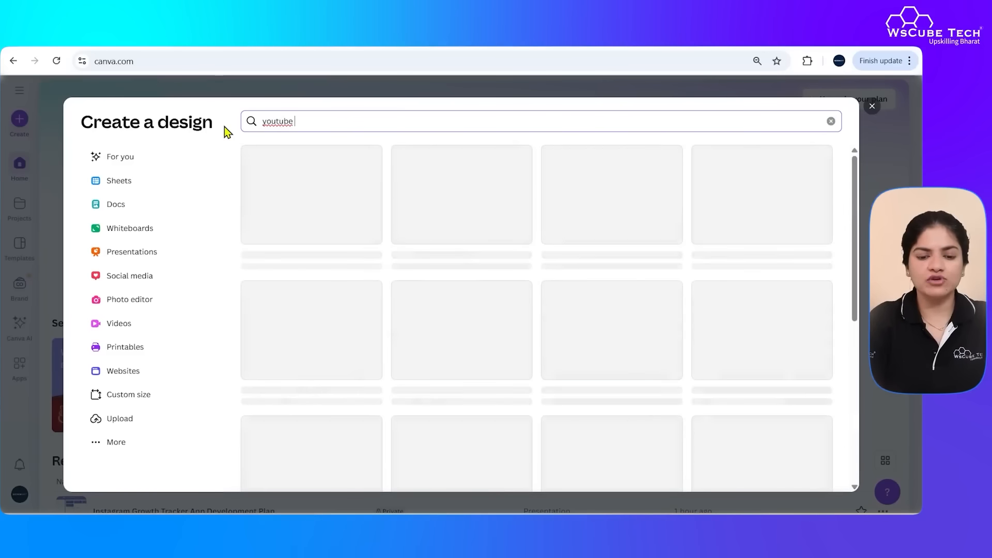
text(video)
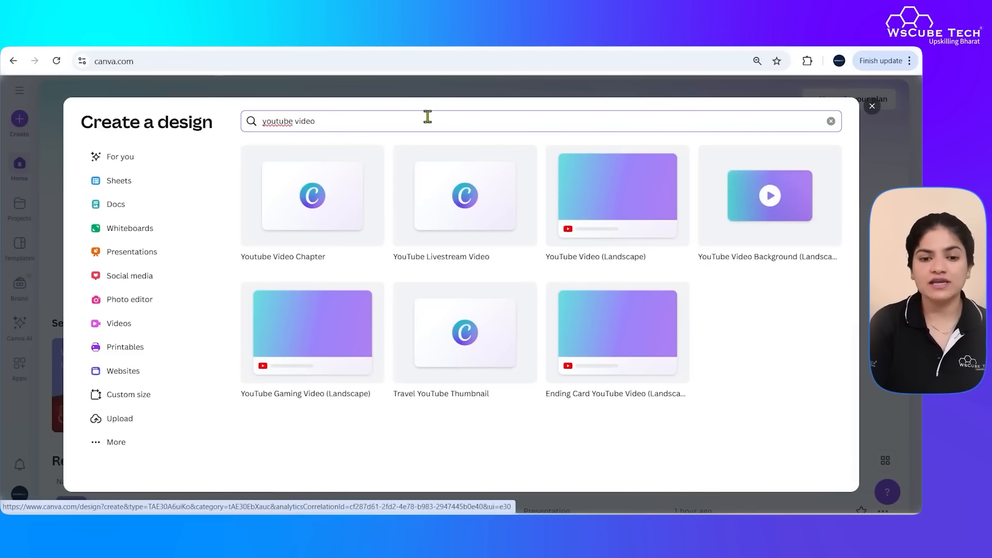
Find the "reel" design types, create a blank Instagram Reel and shorten its page duration to 3.0 seconds
drag(420, 122, 78, 122)
text(reel)
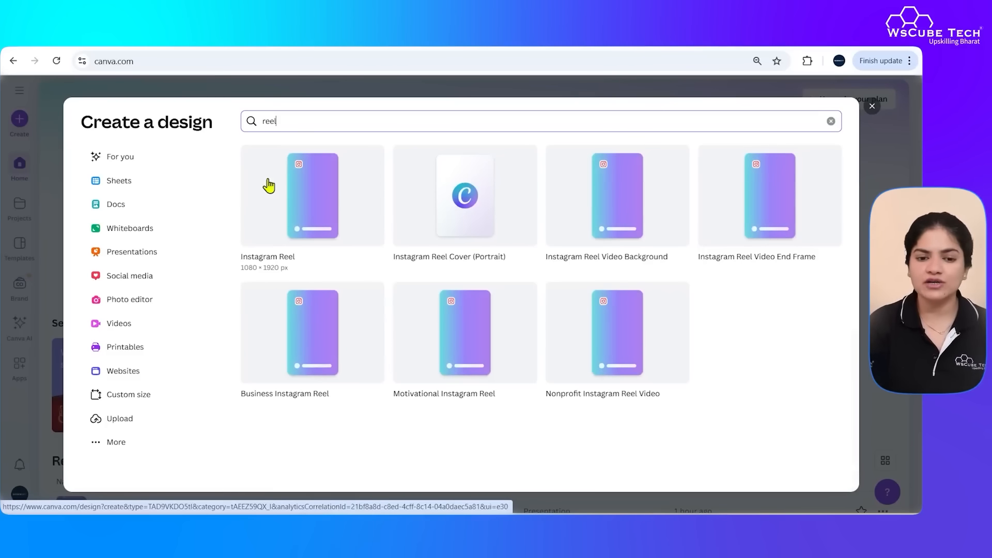
click(306, 223)
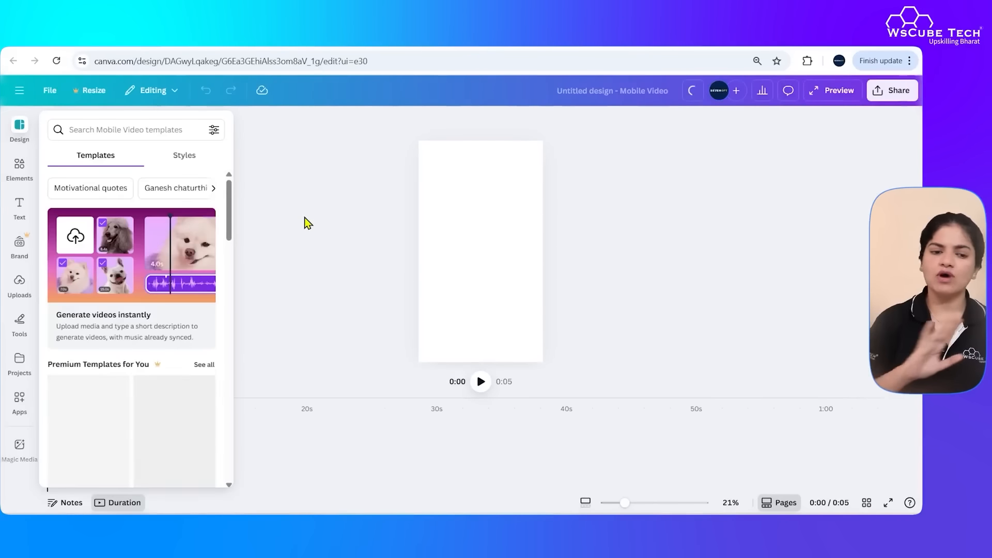
click(305, 217)
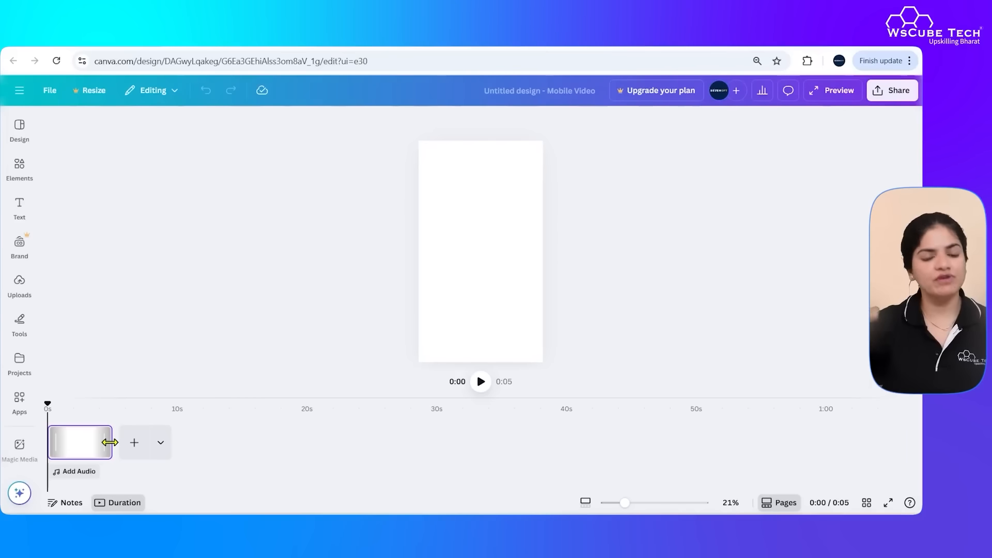
drag(109, 442, 85, 449)
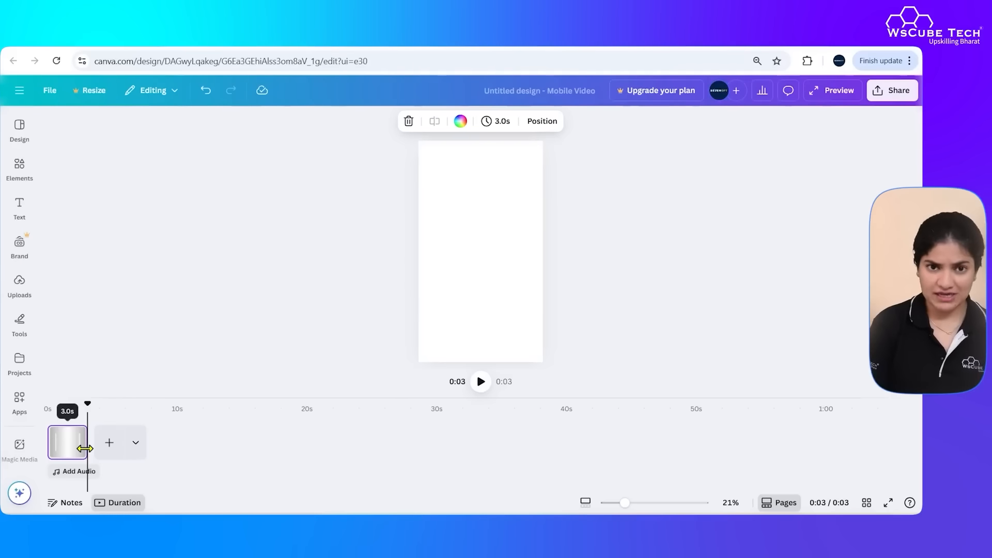
Fill the reel page's background with the darkest navy from the Sevenopt brand palette
click(485, 238)
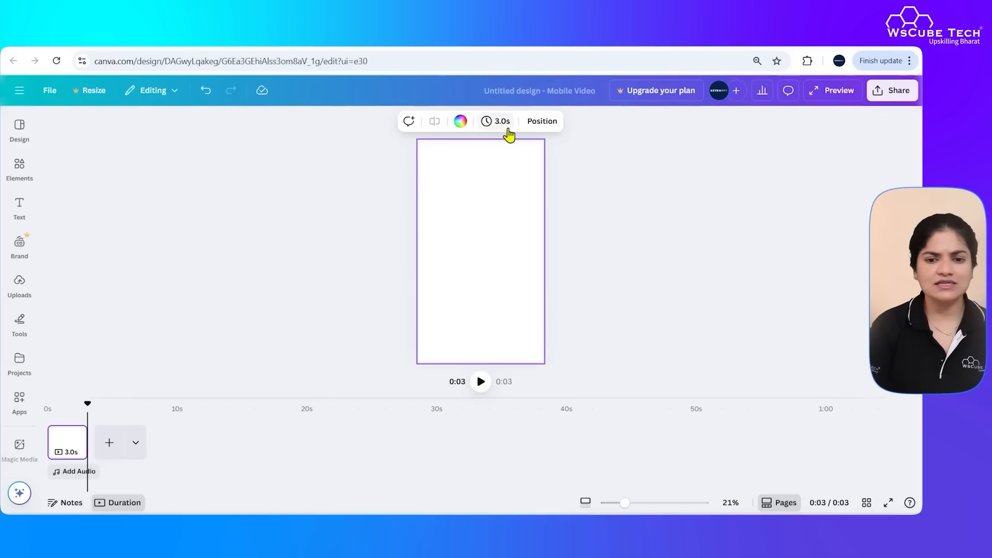
click(461, 122)
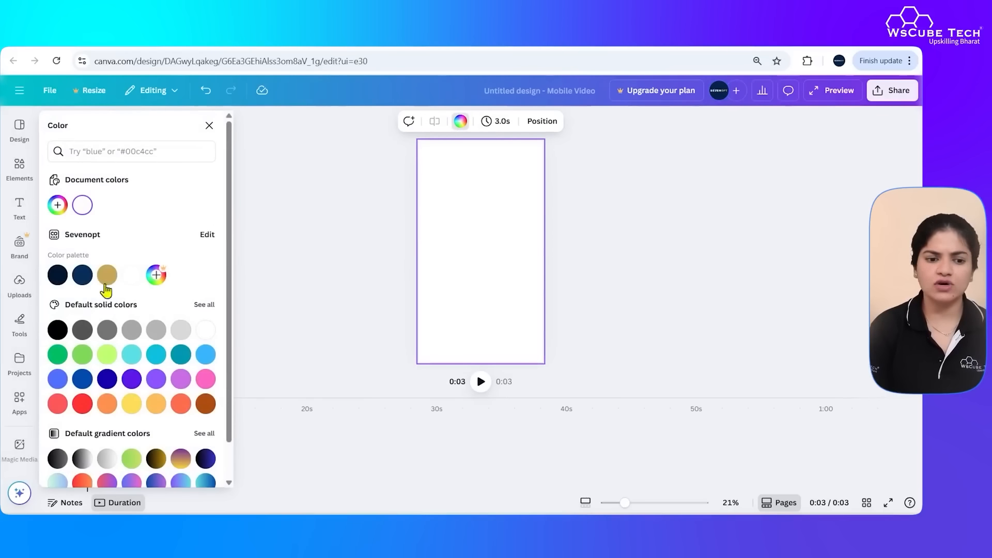
click(59, 275)
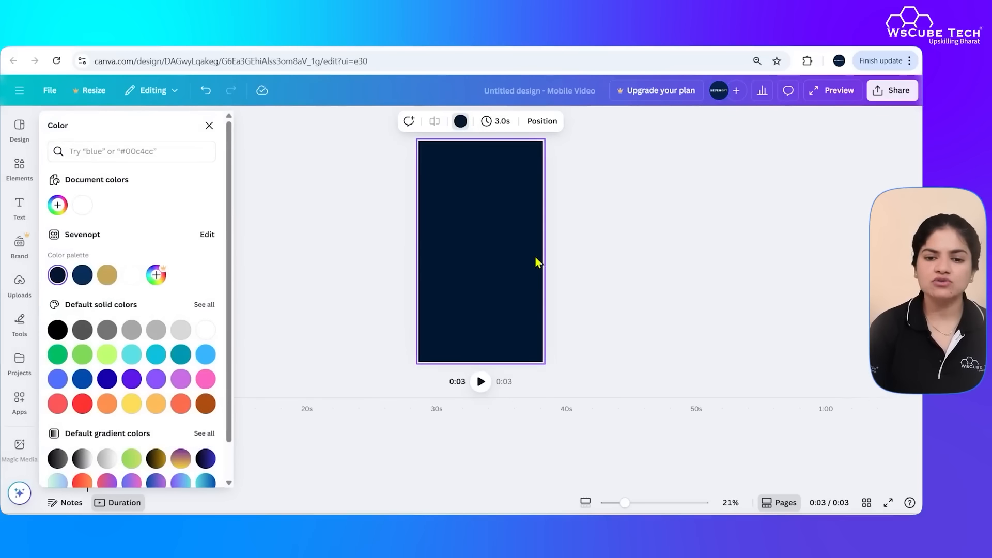
click(209, 125)
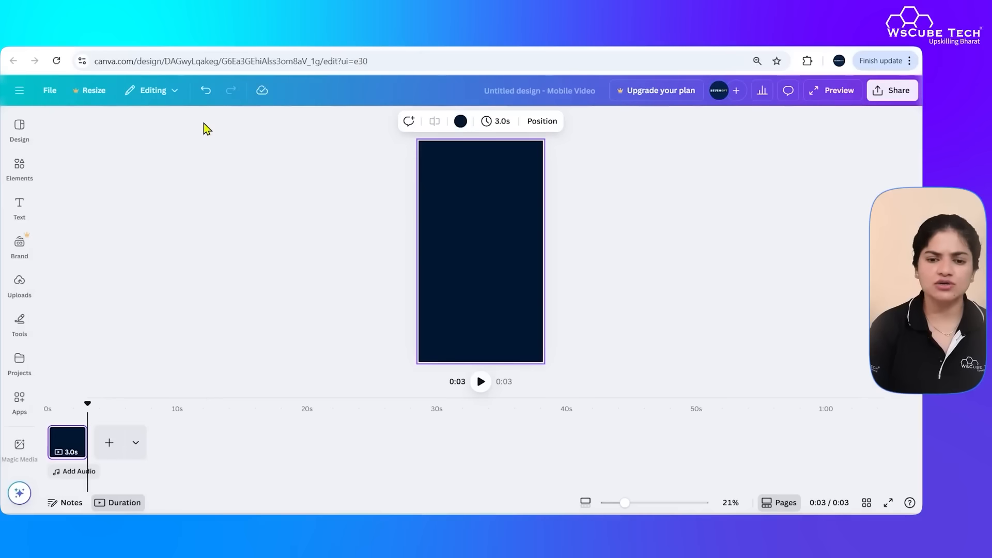
Search the elements library for "asthetic" and browse all the photo results
click(18, 128)
click(19, 164)
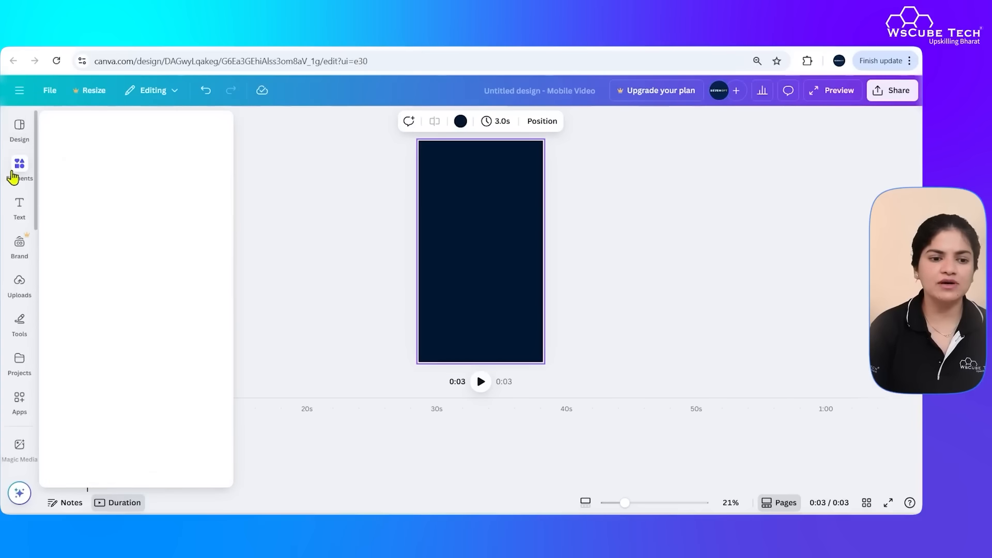
click(153, 123)
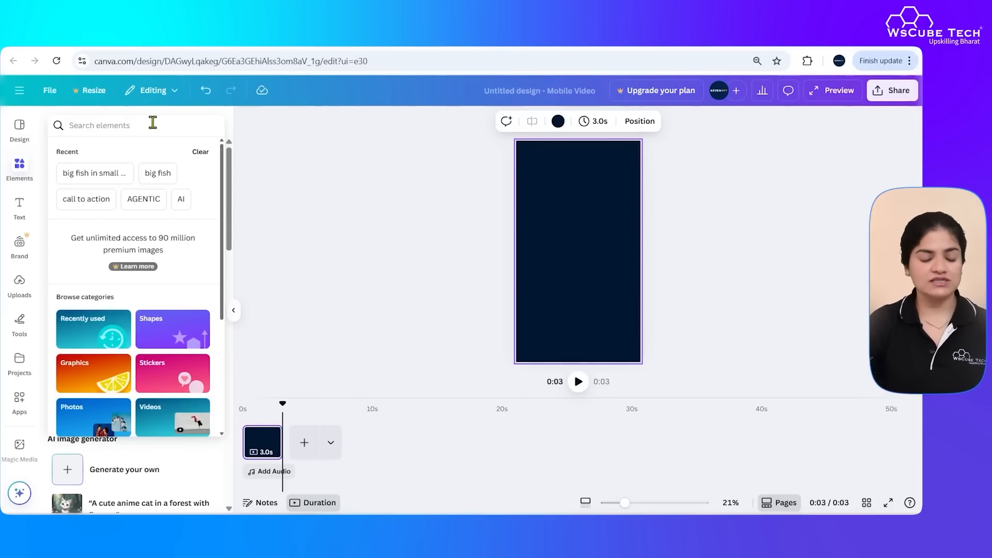
text(ast)
text(ic)
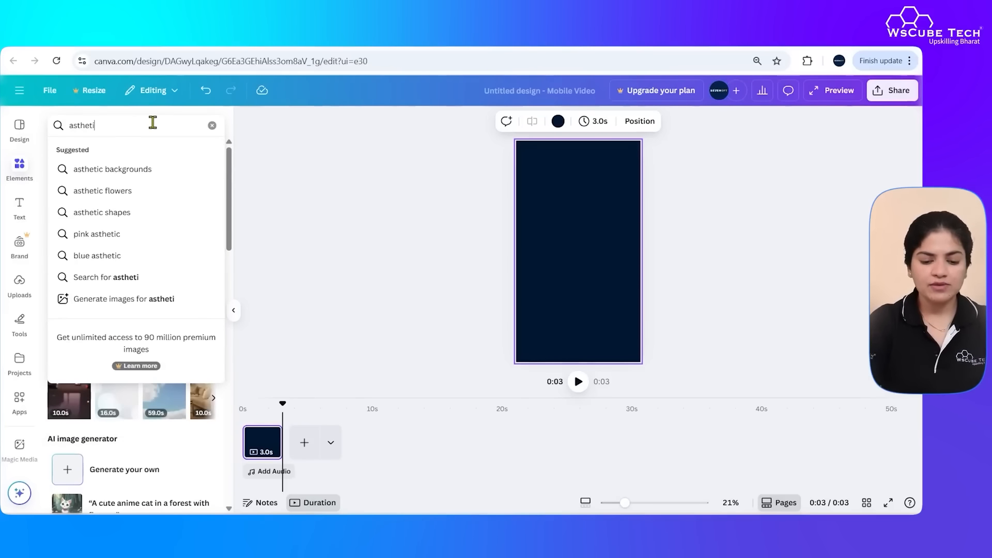
key(Return)
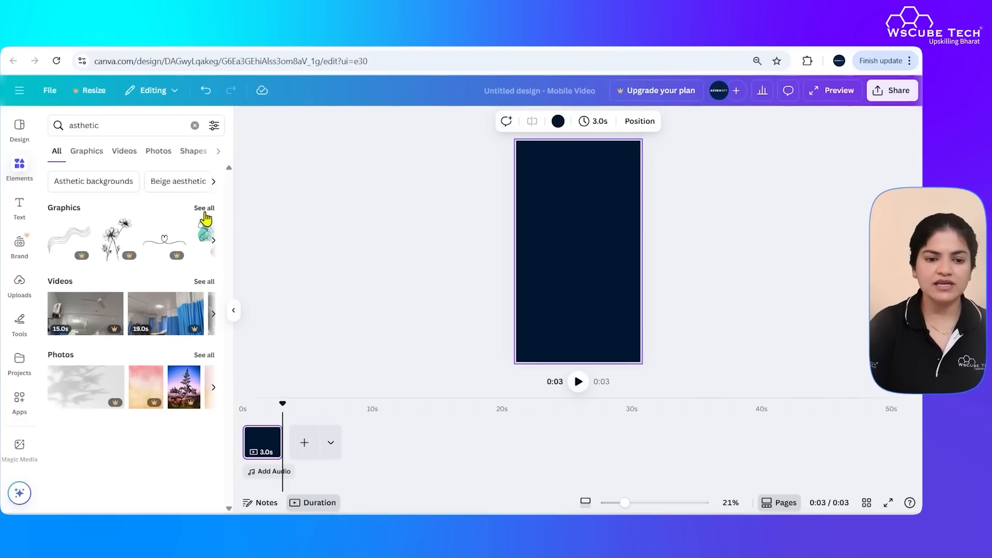
click(200, 355)
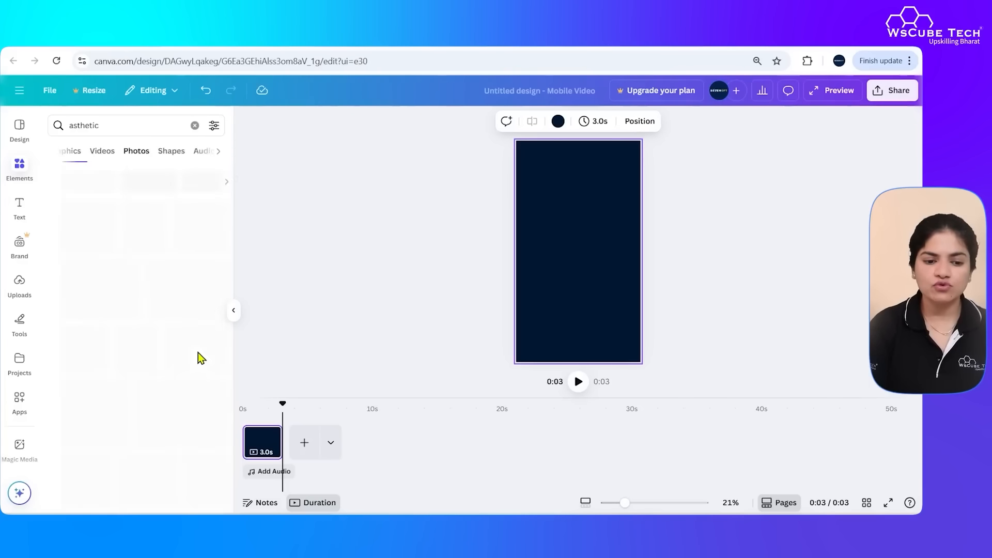
scroll(179, 235, down, 5)
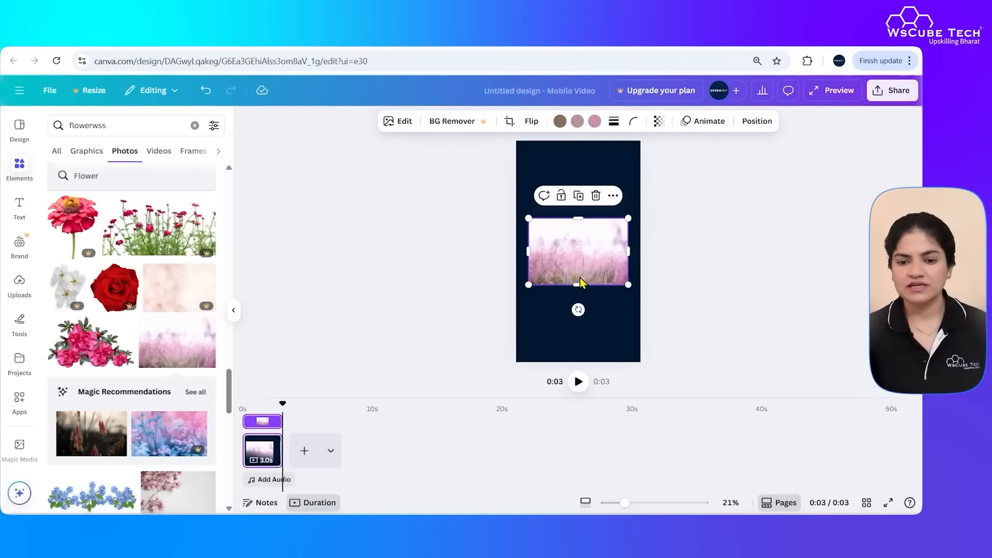
Fill the page with the pink flower-field photo and set the page background to the off-white from the photo's colours
drag(578, 238, 546, 164)
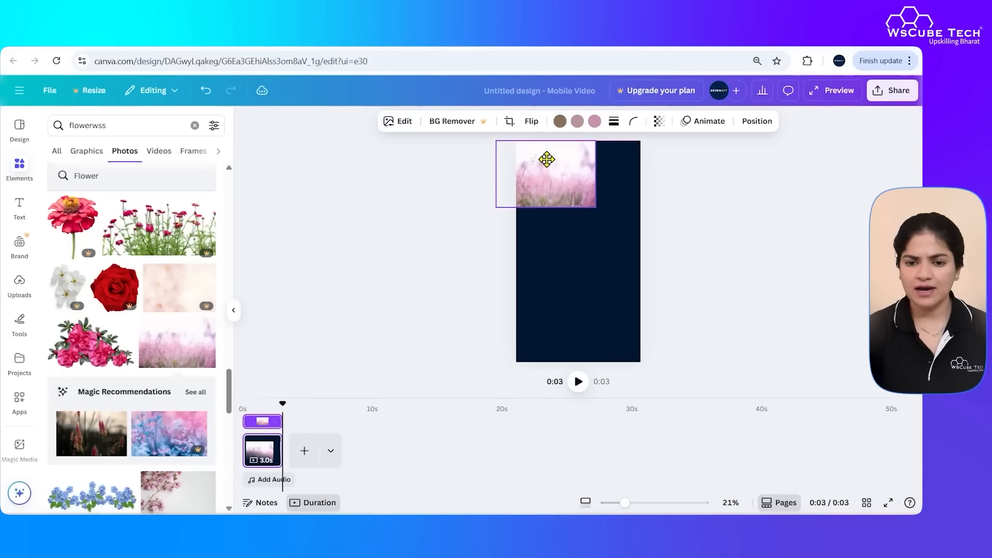
drag(596, 212, 642, 315)
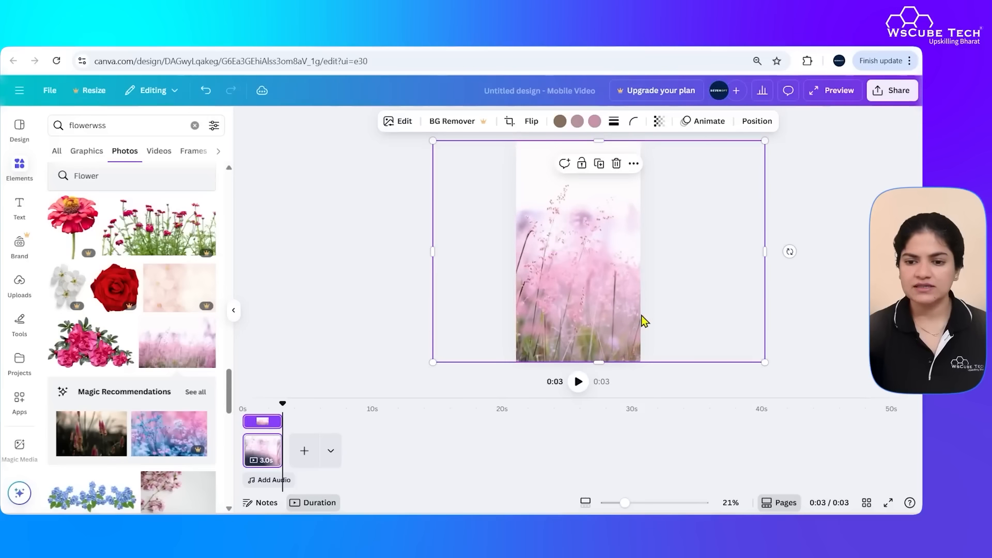
click(574, 234)
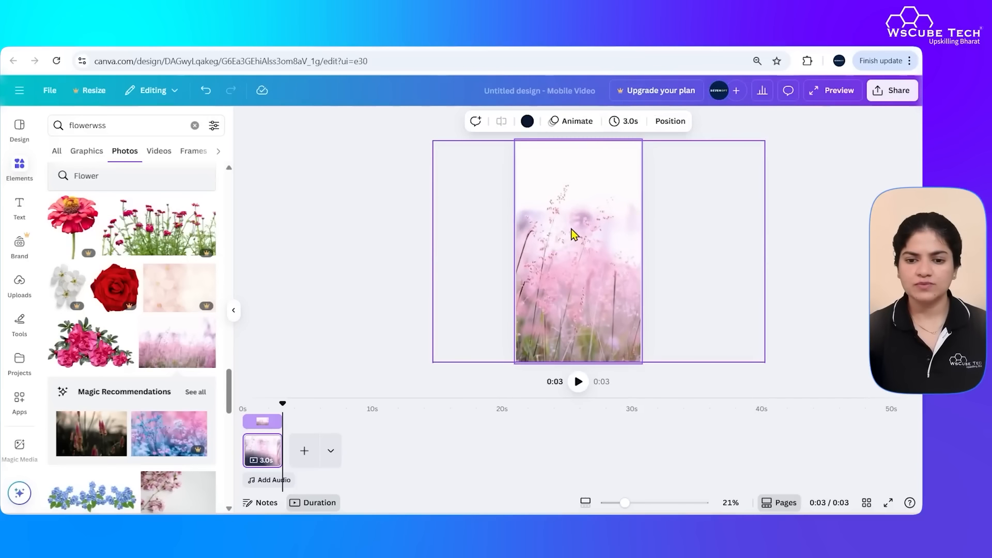
click(527, 121)
click(82, 325)
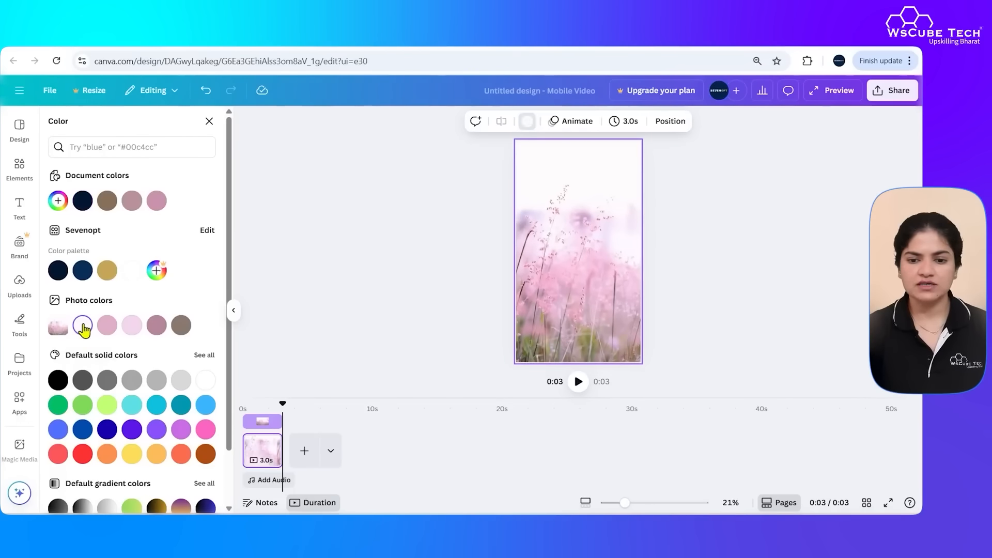
click(790, 284)
Set the transparency of the flower-field photo to 60
click(547, 296)
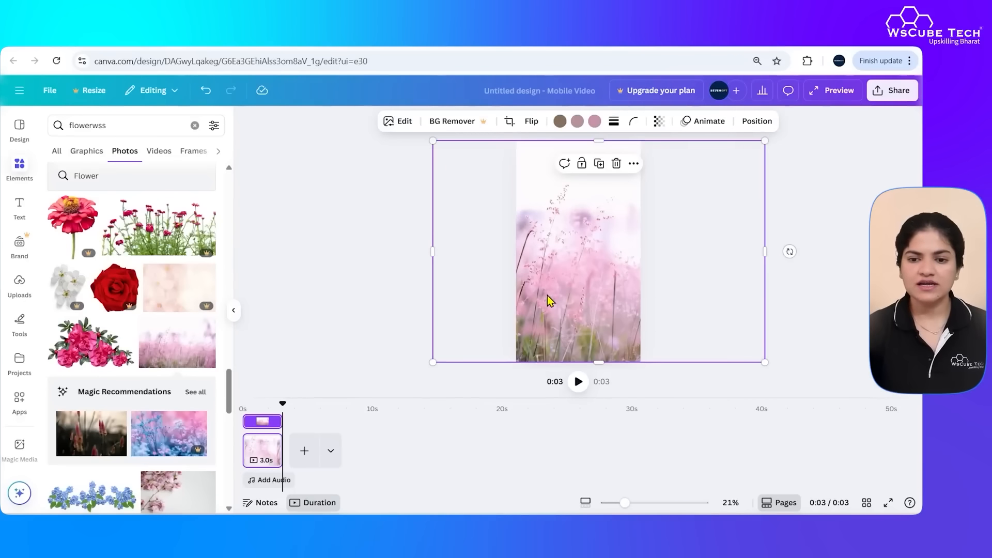
click(660, 124)
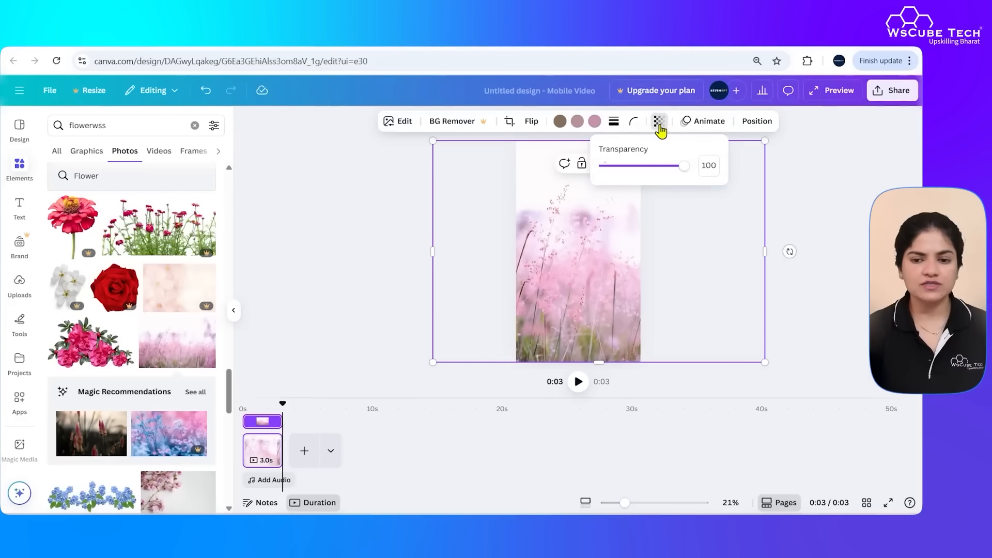
drag(682, 174, 653, 175)
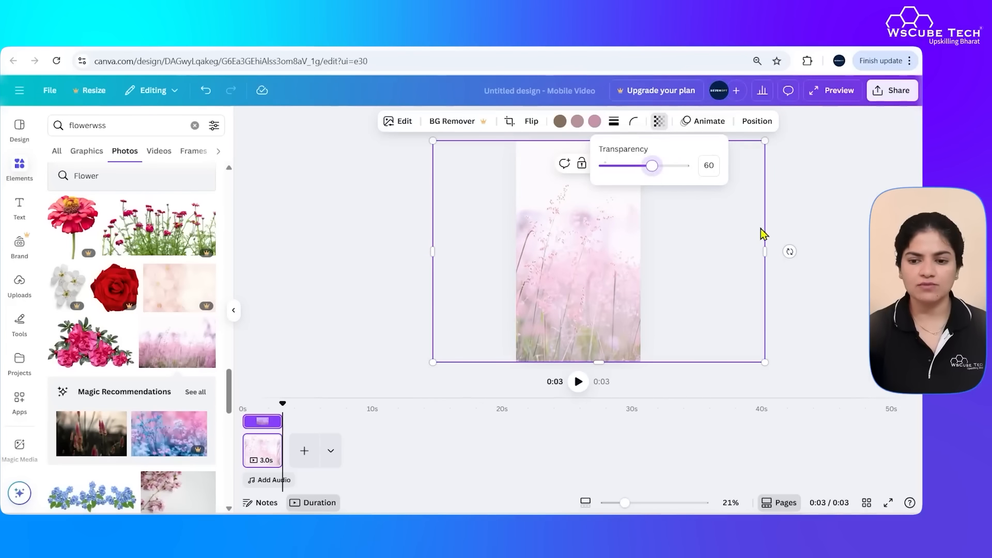
click(818, 276)
click(818, 276)
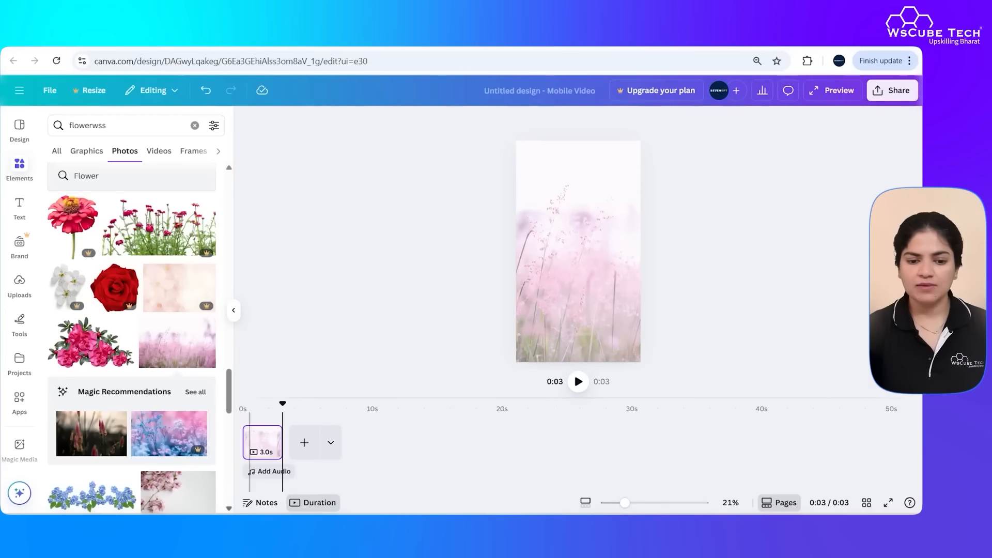
Duplicate the flower page four times so the reel has five 3.0-second pages
right_click(265, 453)
click(445, 478)
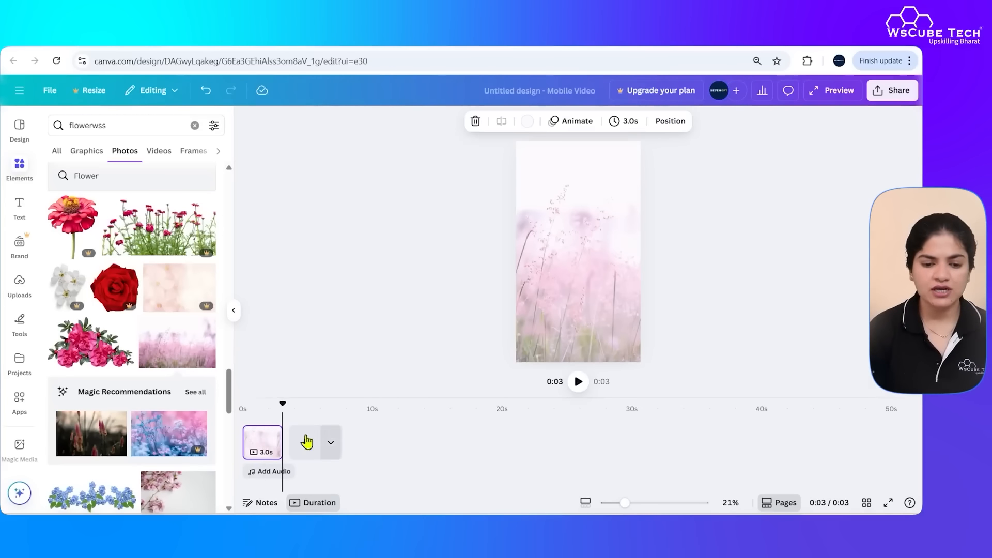
click(267, 436)
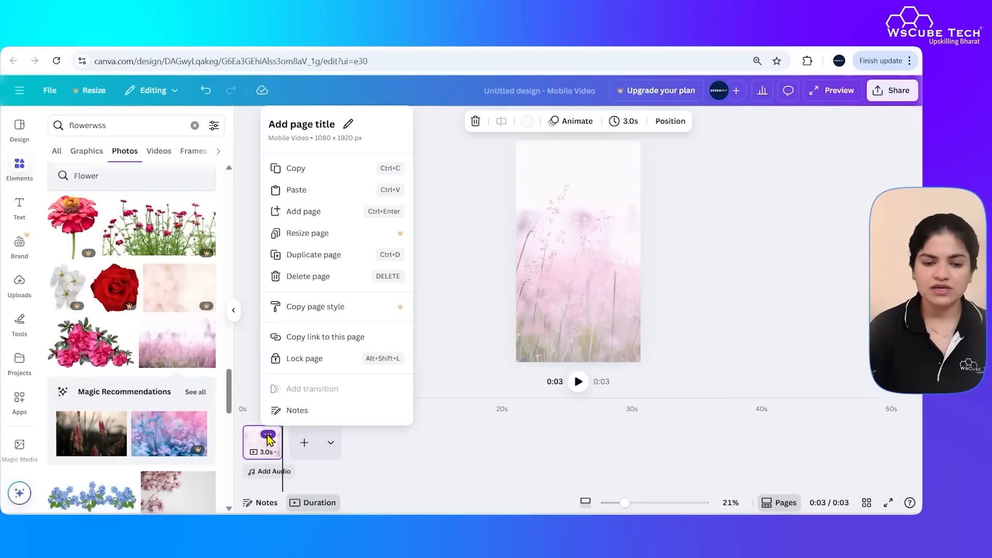
click(316, 254)
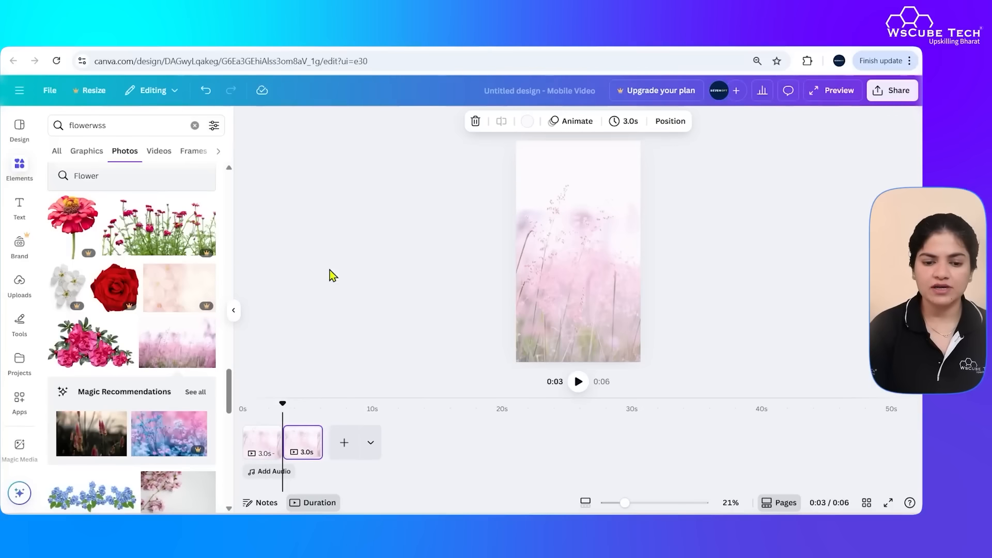
click(308, 434)
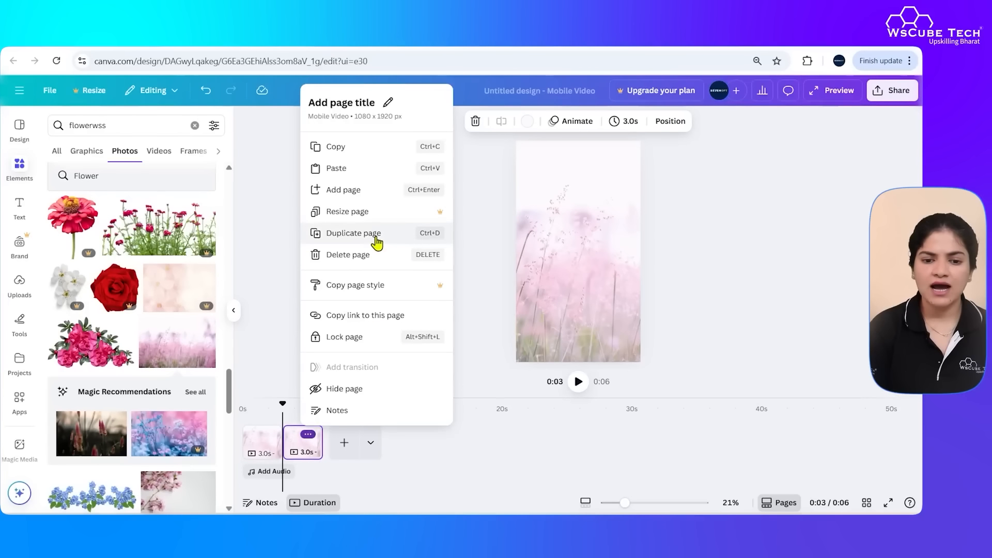
click(376, 240)
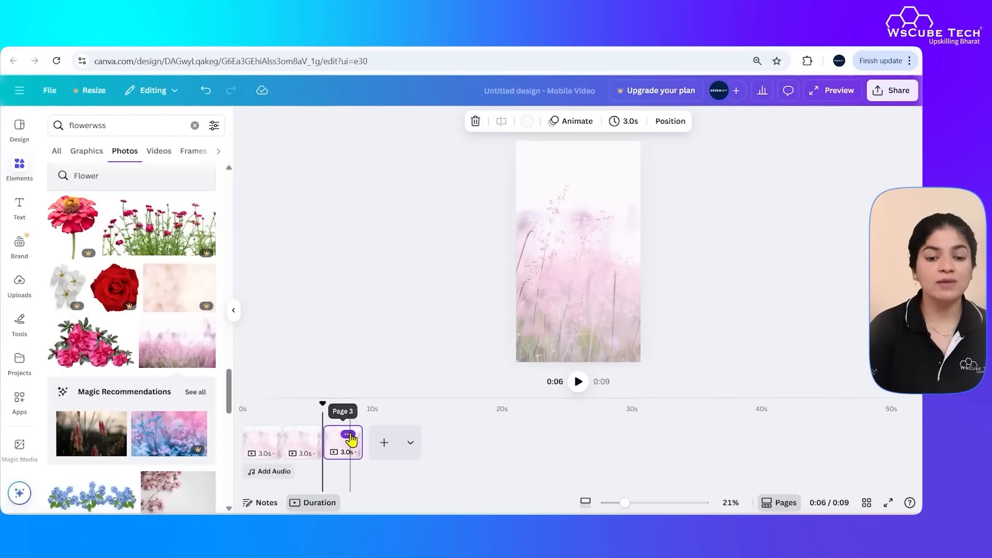
click(348, 435)
click(412, 241)
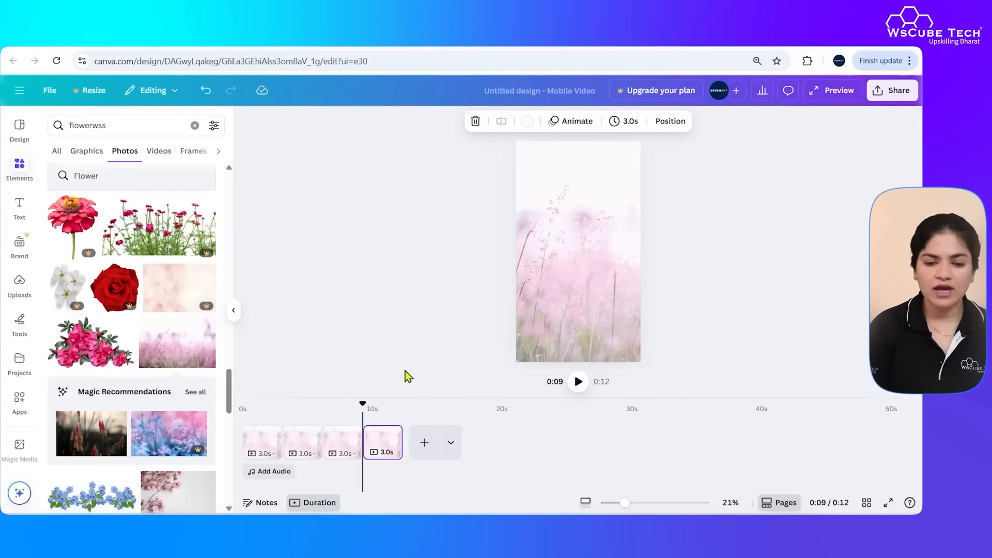
click(389, 435)
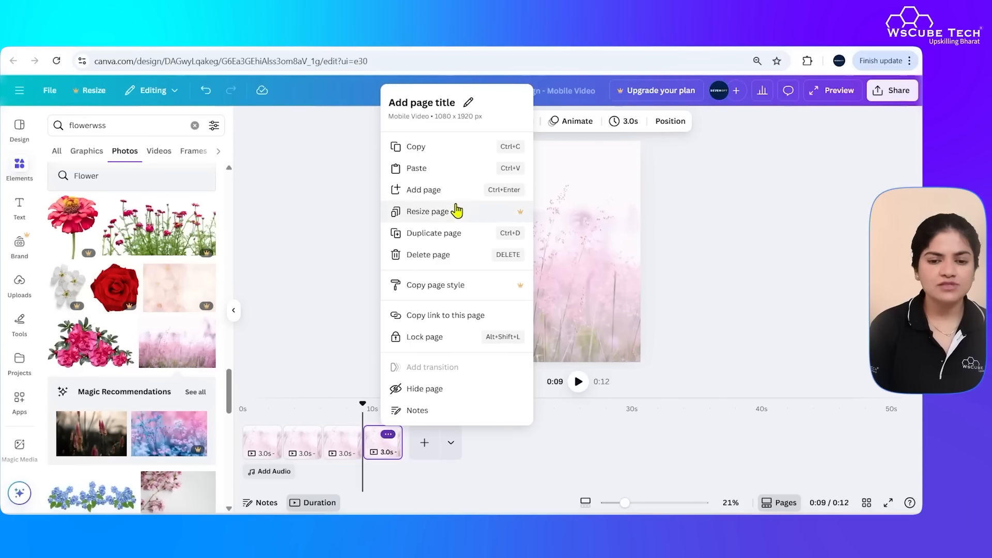
click(453, 233)
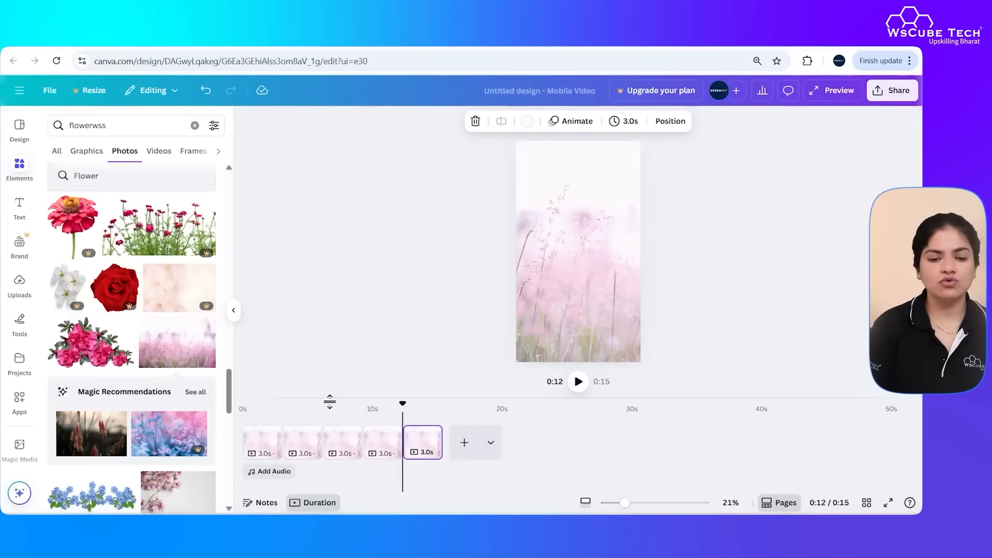
Return to the first page of the reel and browse the uploaded images for photos to use
drag(400, 403, 228, 398)
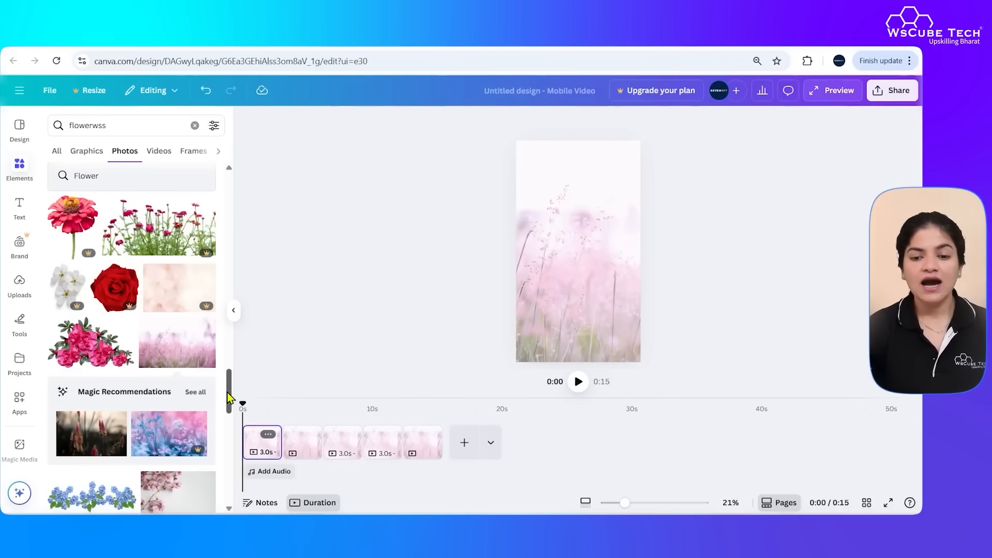
click(560, 262)
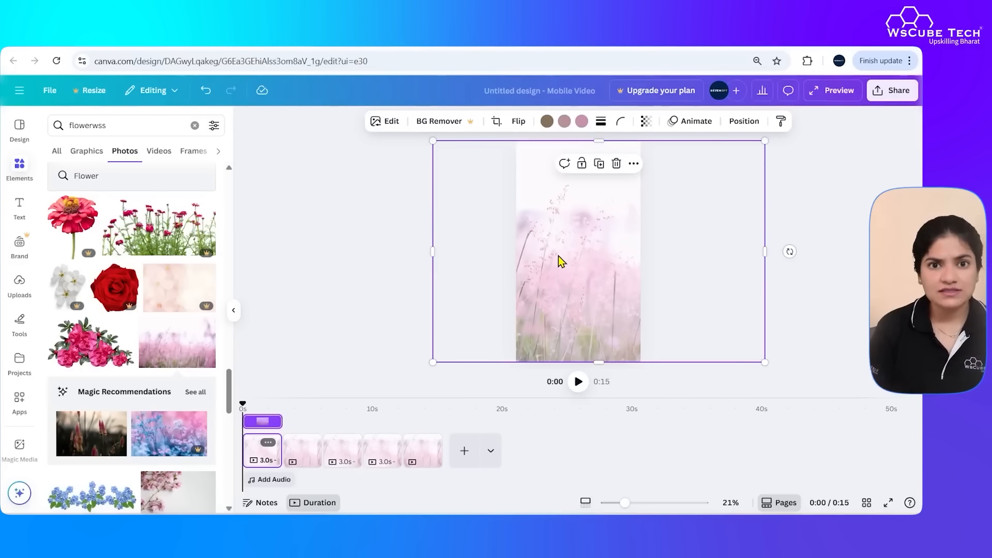
click(18, 285)
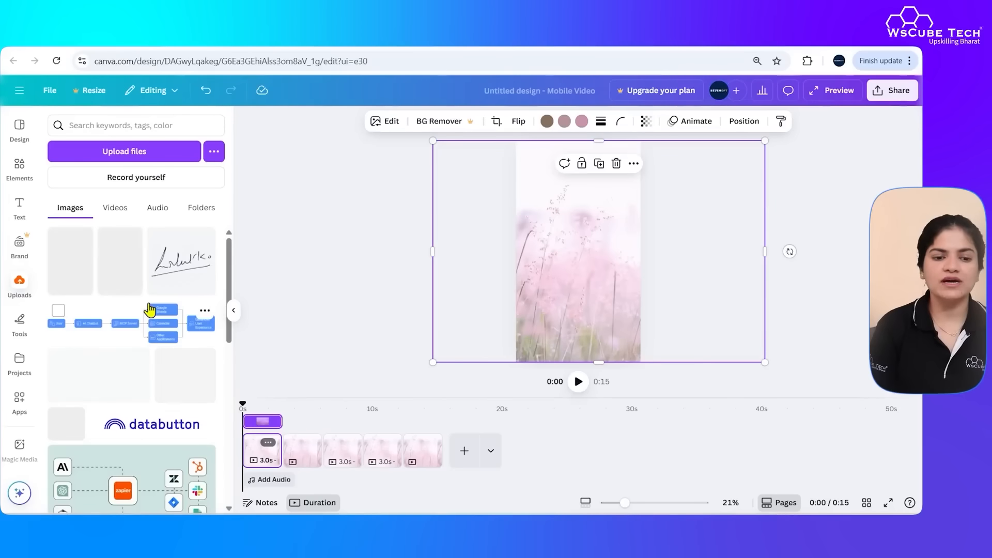
scroll(150, 309, down, 10)
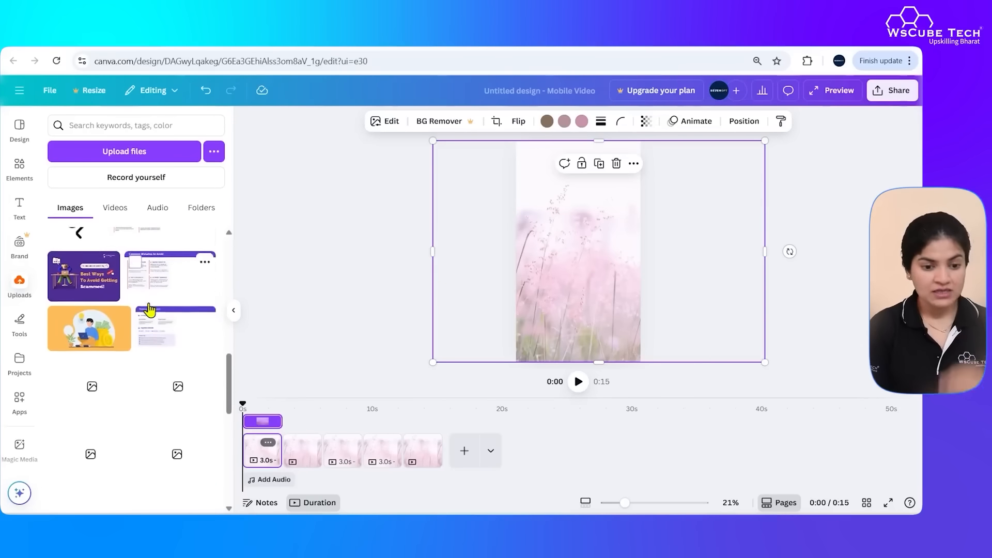
scroll(150, 309, down, 5)
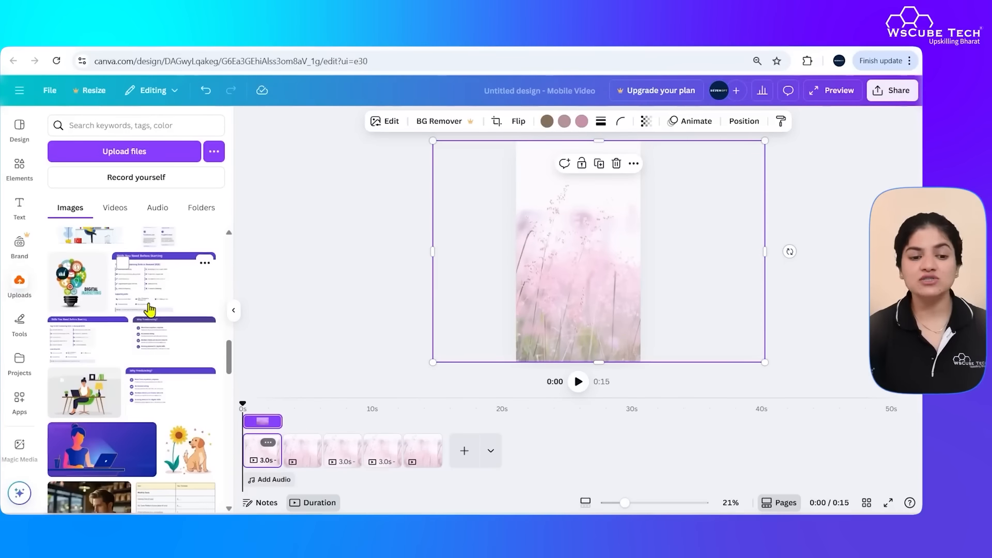
scroll(150, 309, down, 10)
scroll(149, 304, down, 5)
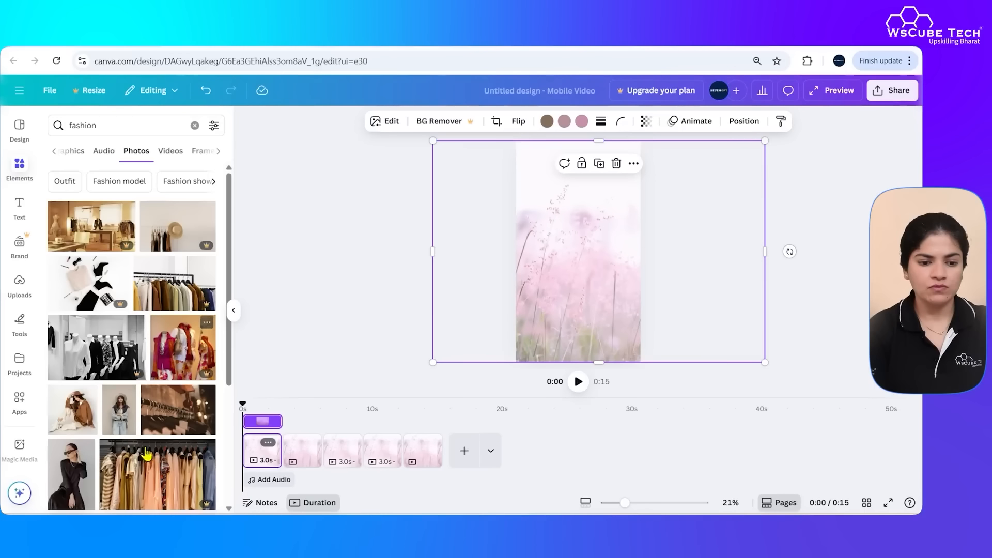
Search the element photos for "fashion" and add the photo of the seated woman in a brown shirt and hat to the first page
scroll(140, 471, down, 1)
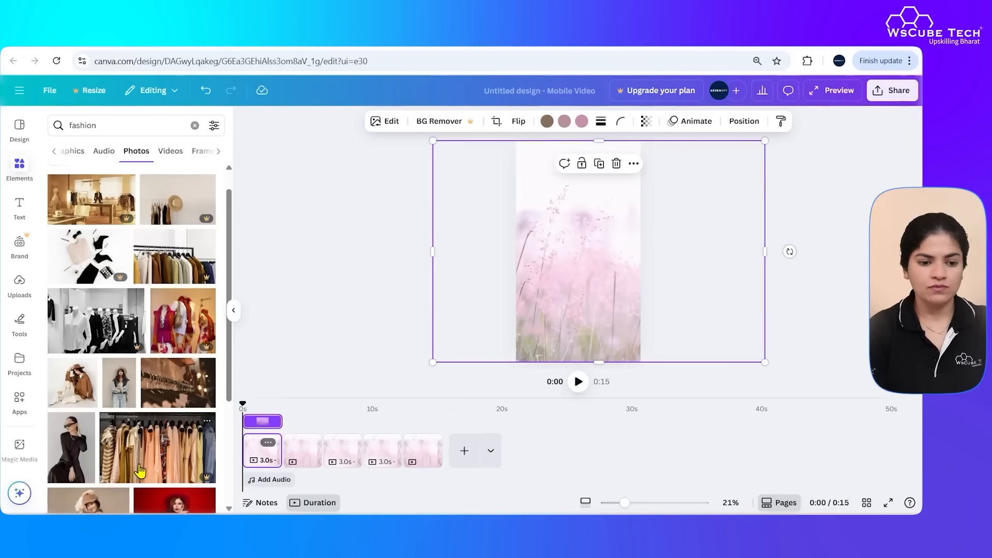
scroll(140, 471, down, 1)
click(78, 376)
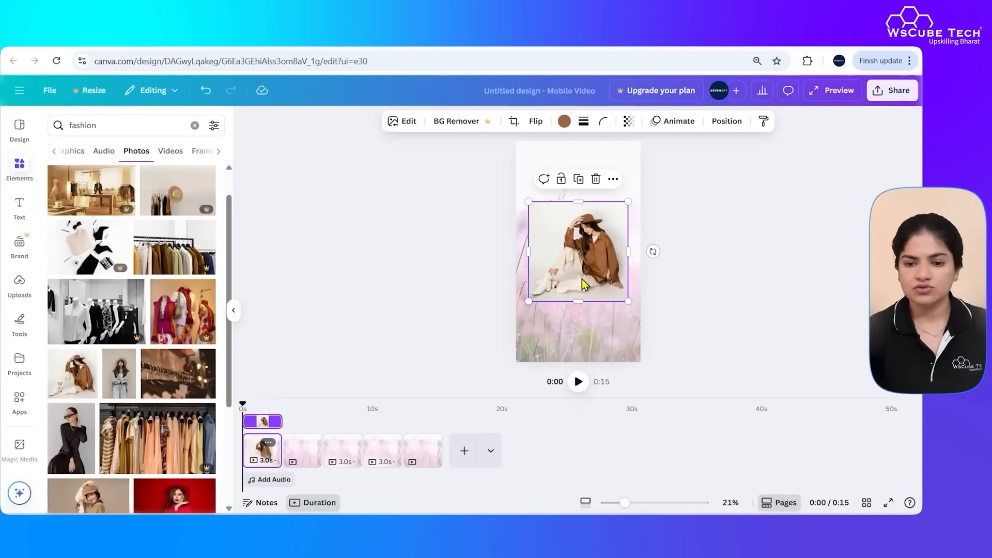
mouse_move(593, 266)
mouse_down()
mouse_move(594, 283)
mouse_move(594, 266)
mouse_up()
click(706, 333)
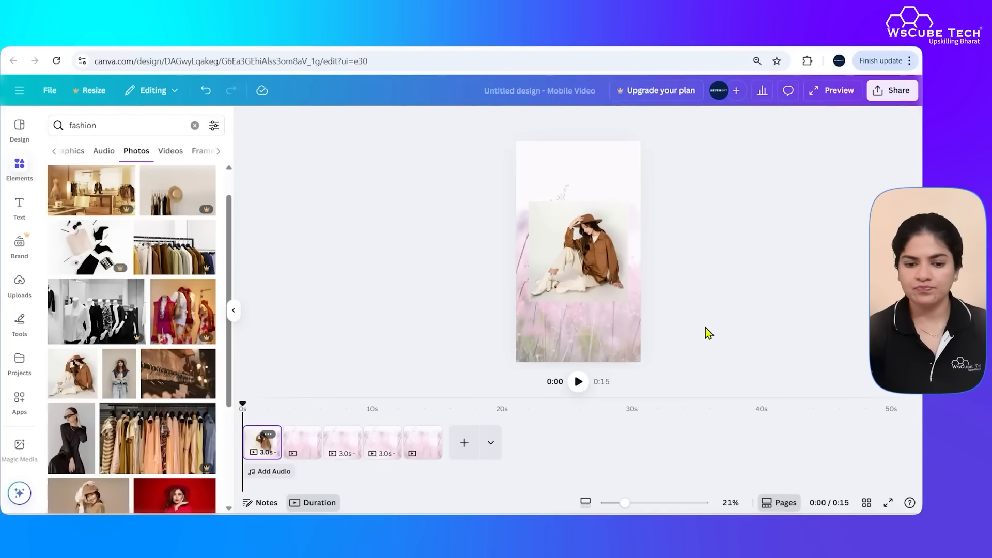
Add a different fashion model photo to the centre of each of pages 2 to 5
click(310, 444)
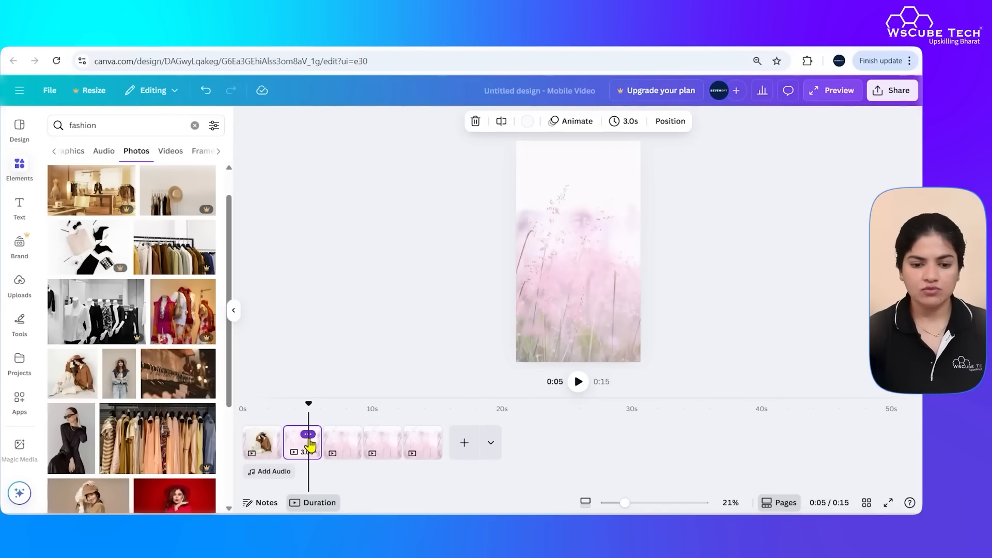
scroll(130, 358, down, 3)
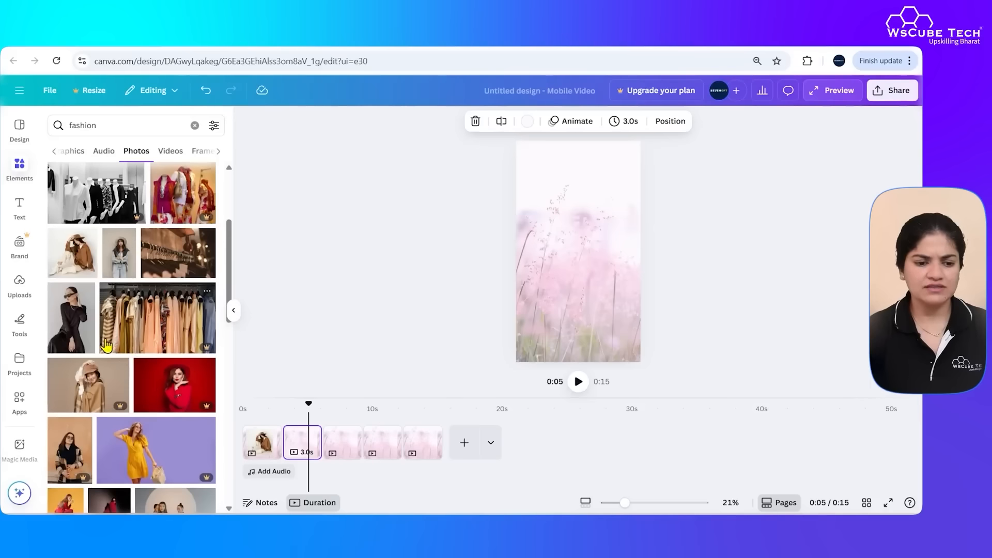
scroll(169, 355, down, 1)
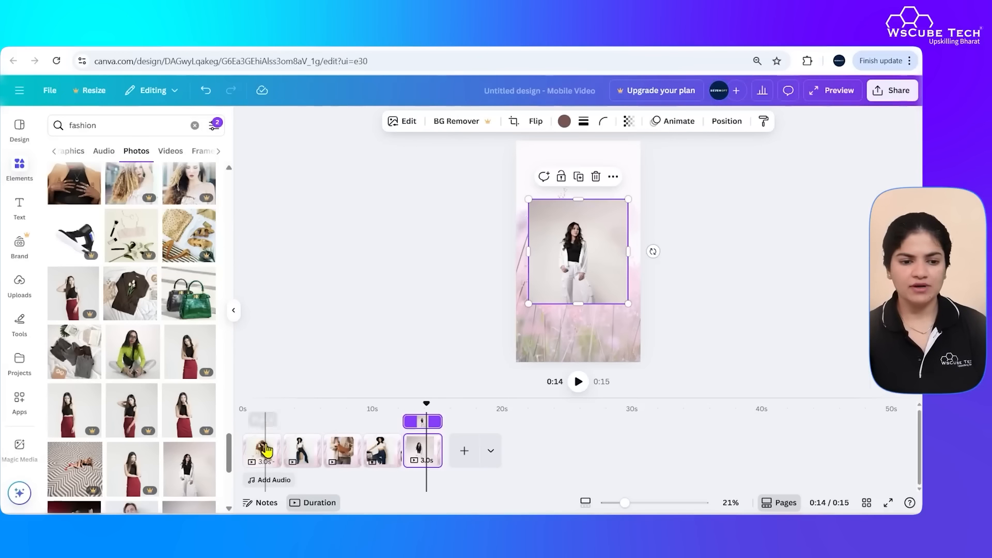
click(268, 435)
click(453, 185)
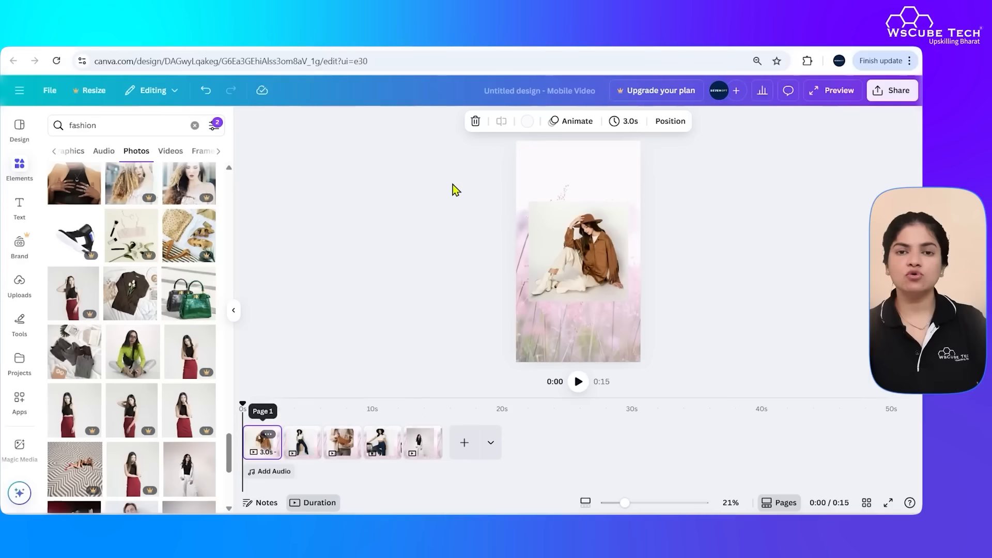
Add the "Flash SALE" font combination above the woman's photo on the first page
click(14, 293)
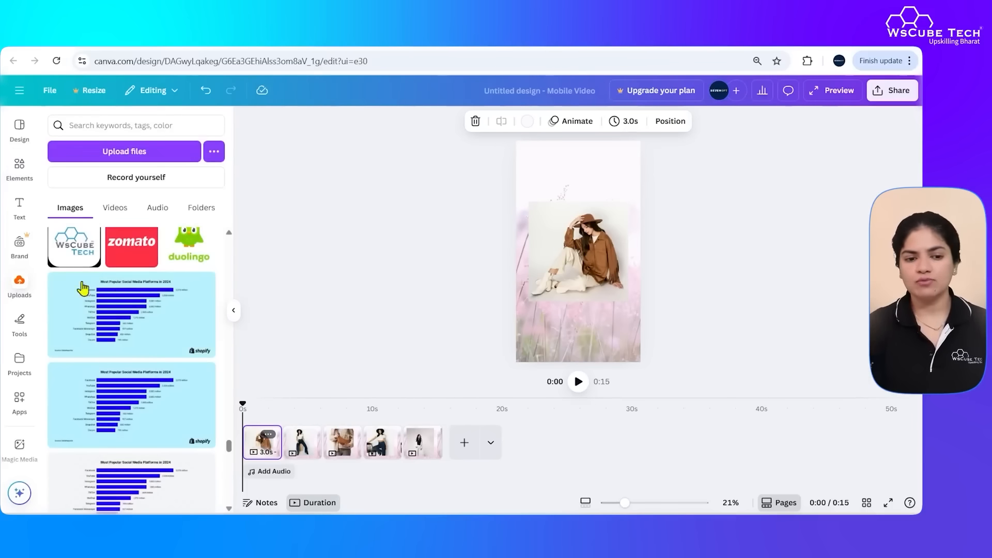
scroll(122, 289, down, 1)
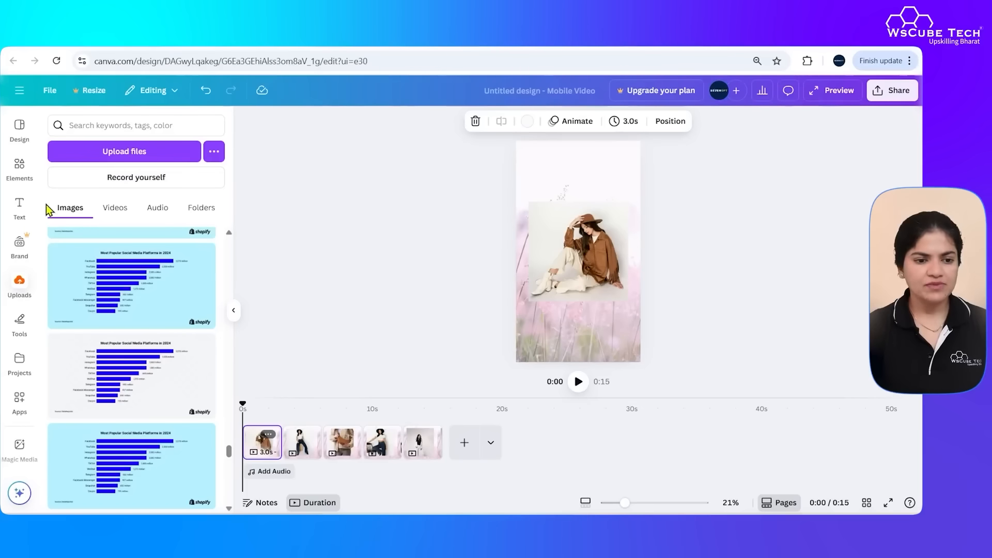
click(18, 217)
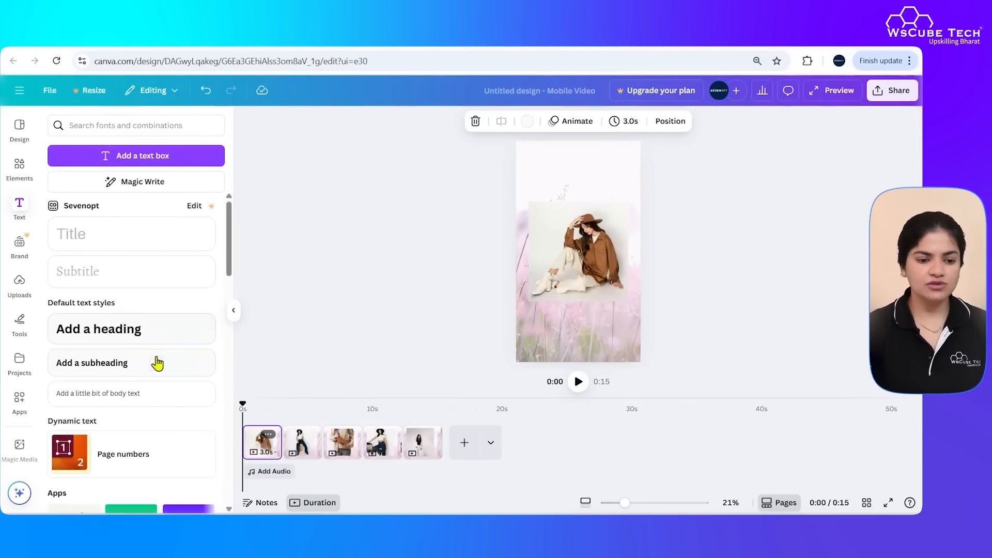
scroll(157, 364, down, 10)
drag(167, 349, 562, 197)
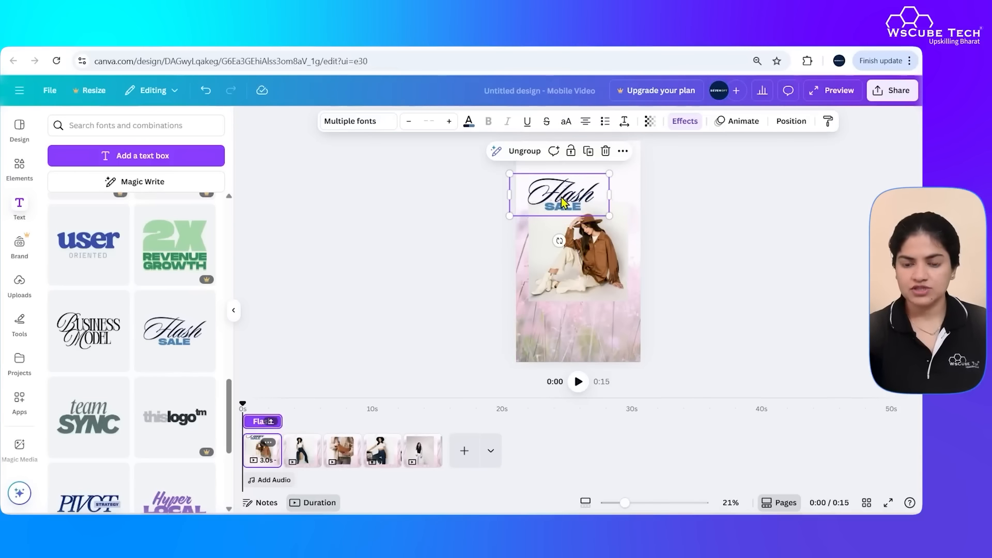
Recolour the word "Flash" magenta pink and the word "SALE" dark navy
click(469, 123)
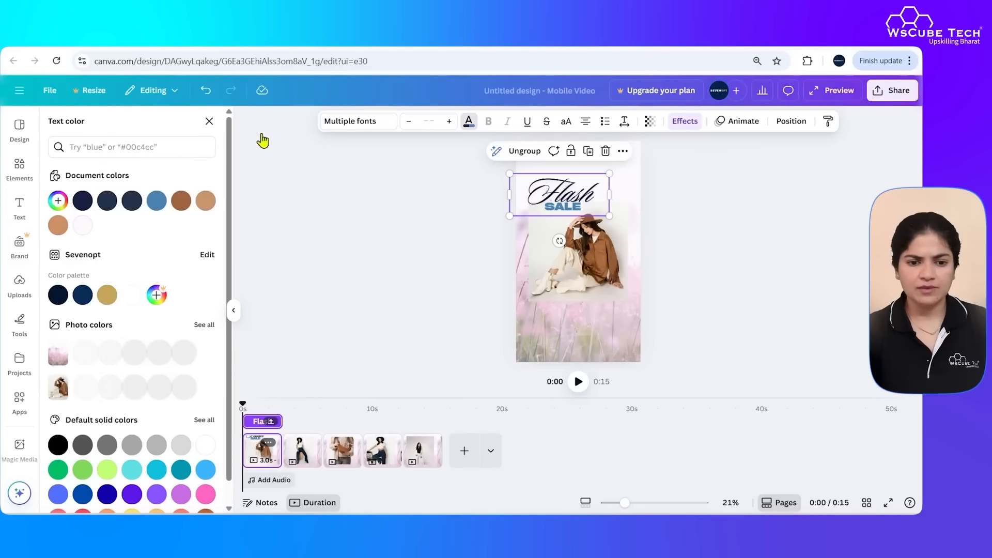
scroll(126, 248, down, 1)
click(107, 337)
key(ctrl+z)
click(563, 195)
click(470, 123)
click(57, 200)
click(563, 207)
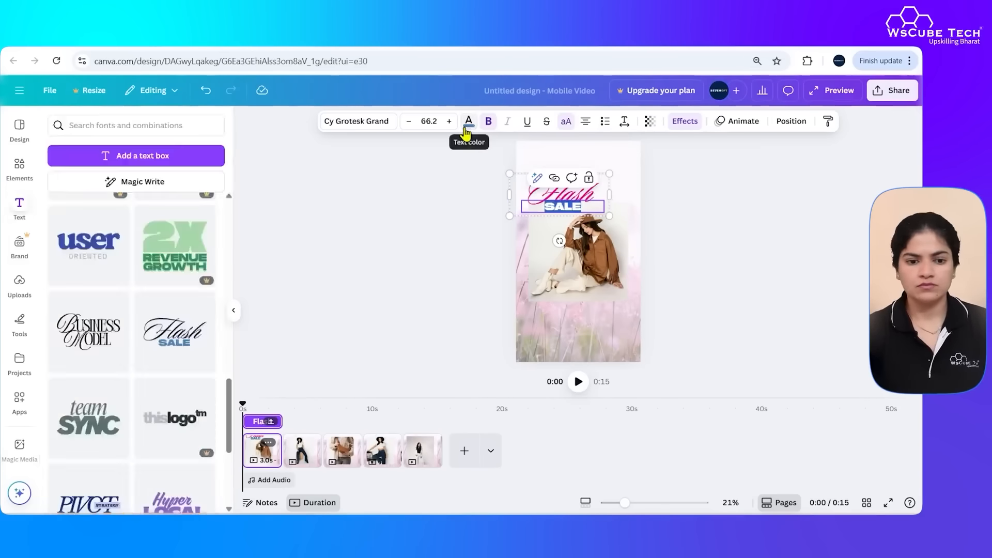
click(467, 124)
click(570, 199)
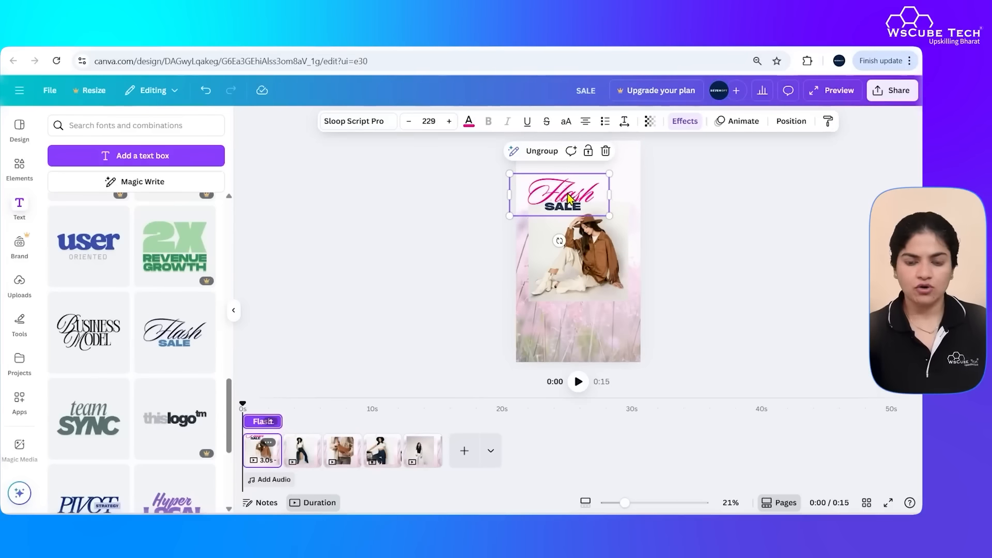
Copy the recoloured "Flash SALE" title to pages 2 to 5 and place it above the photos
click(308, 438)
key(ctrl+v)
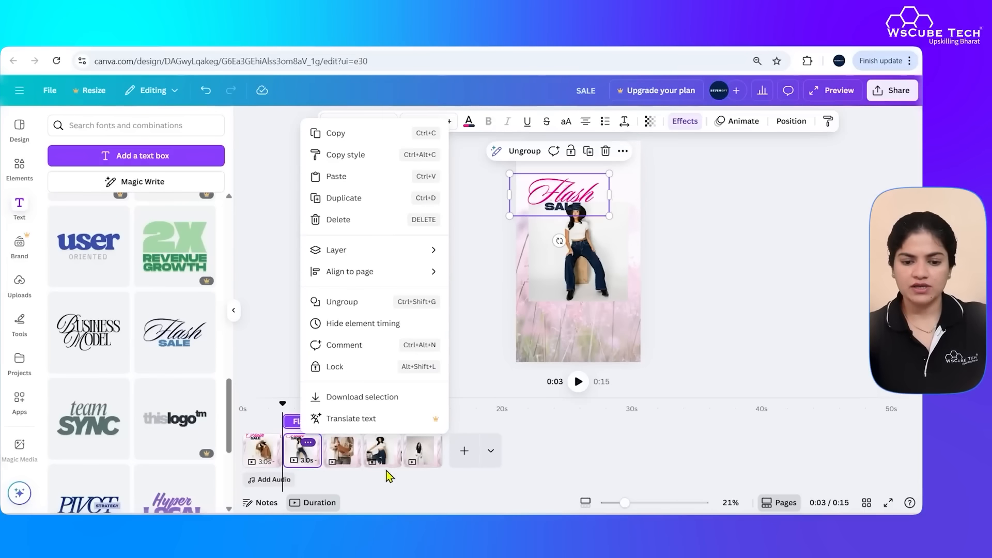
key(Escape)
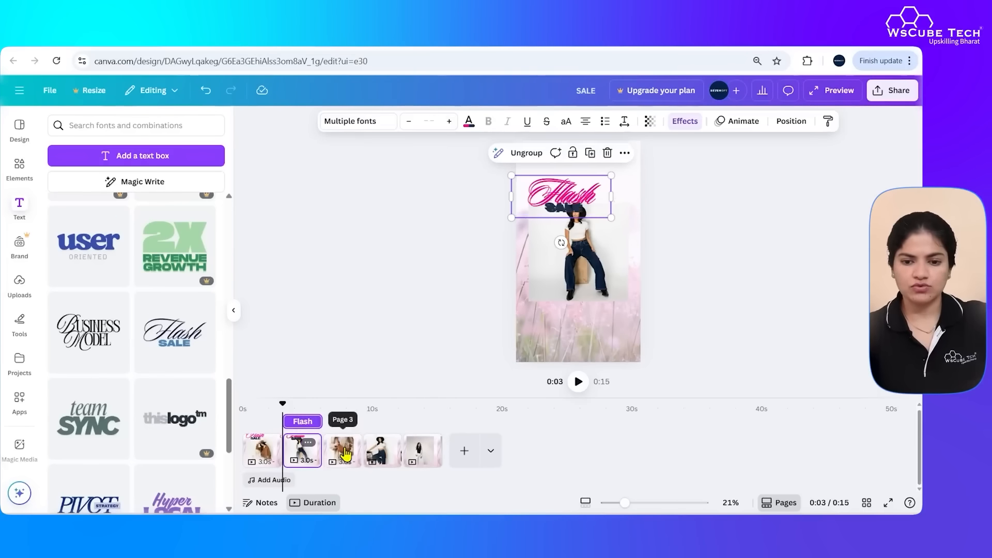
click(439, 450)
click(268, 459)
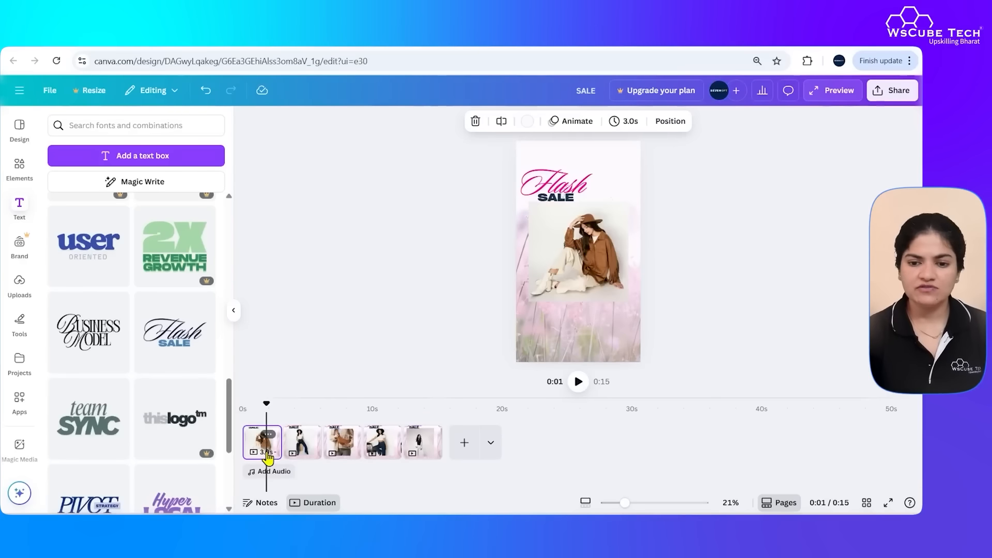
Browse the Mobile Video templates, including the recently used and premium ones
click(20, 171)
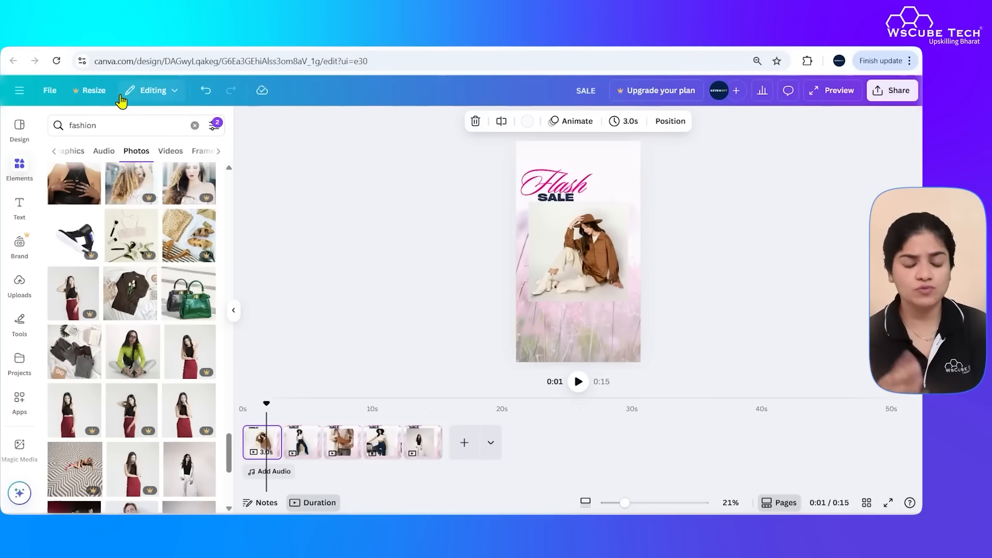
click(19, 133)
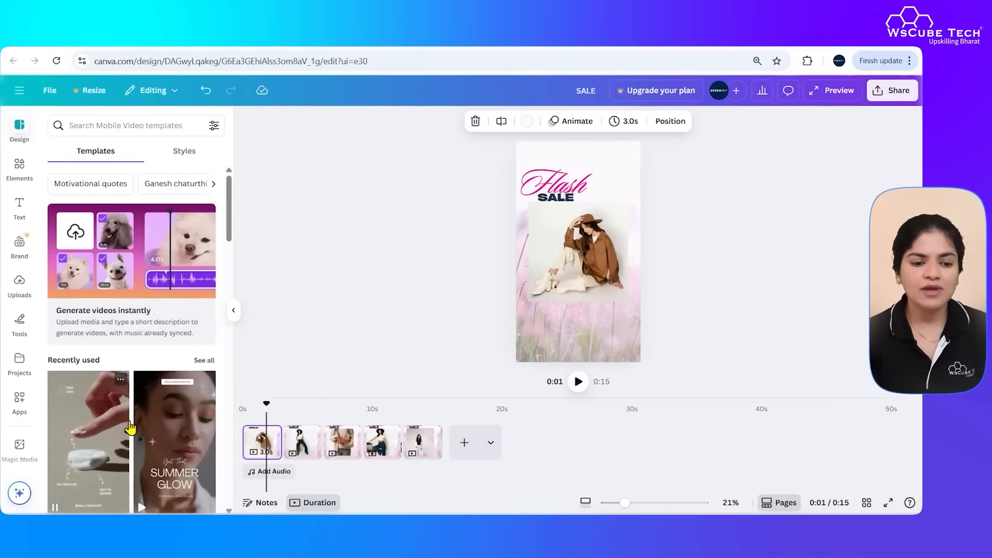
scroll(130, 427, down, 2)
scroll(131, 427, down, 1)
mouse_move(91, 330)
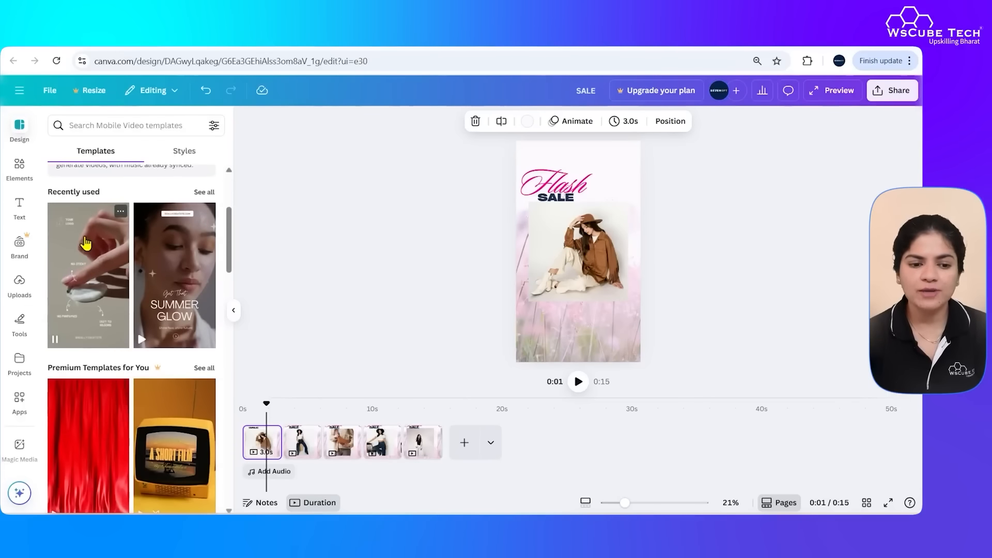
scroll(89, 335, down, 10)
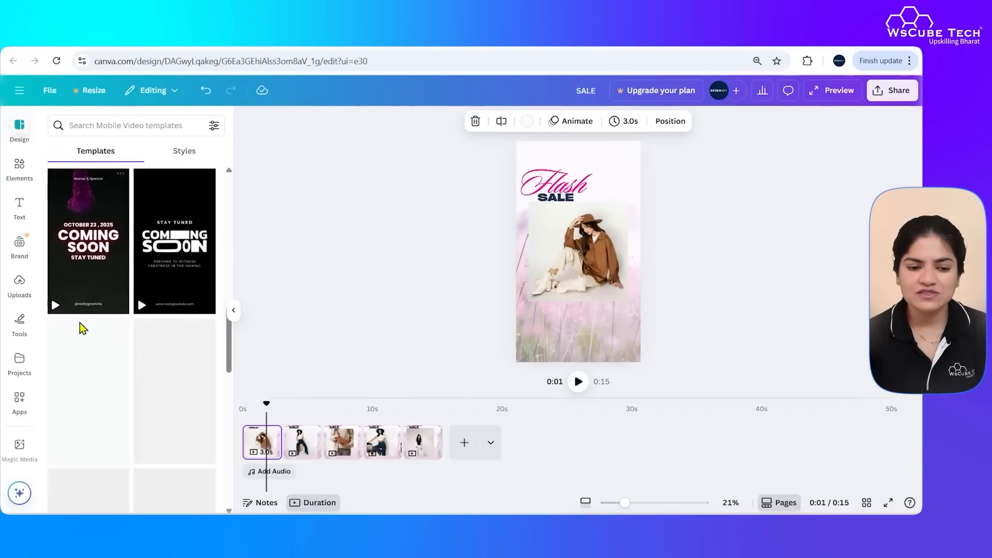
scroll(80, 276, up, 10)
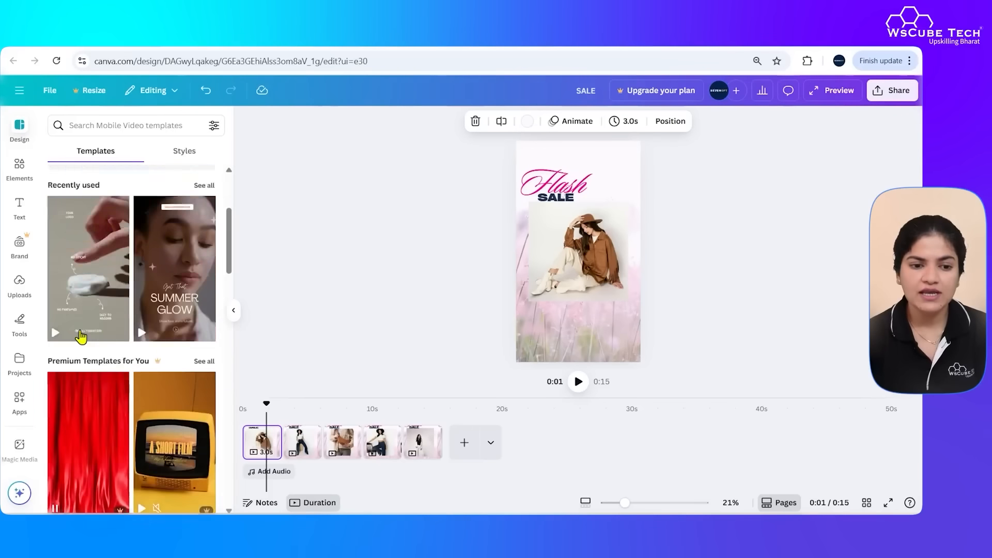
Open a new blank mobile video design and search its templates for "sale"
click(126, 123)
text(s)
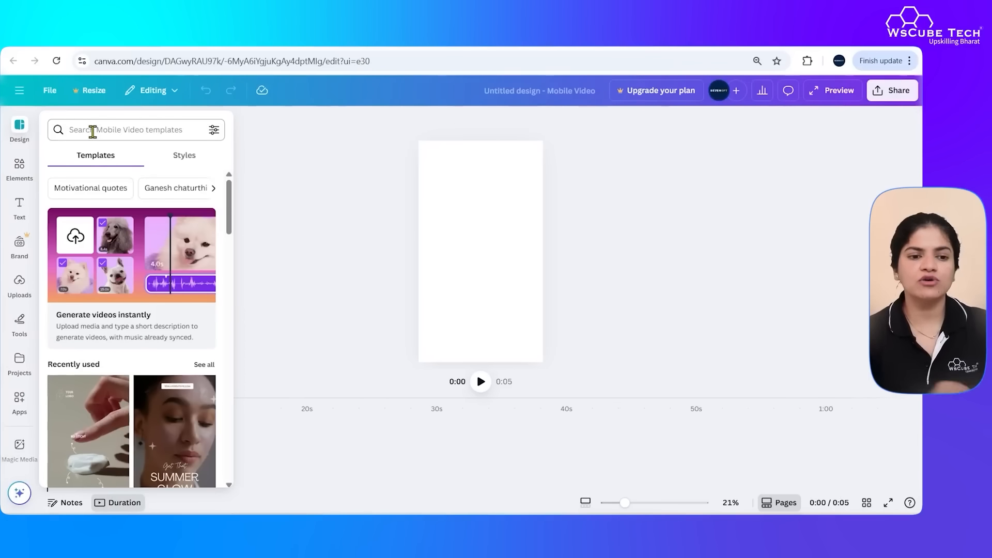
click(93, 131)
text(sale)
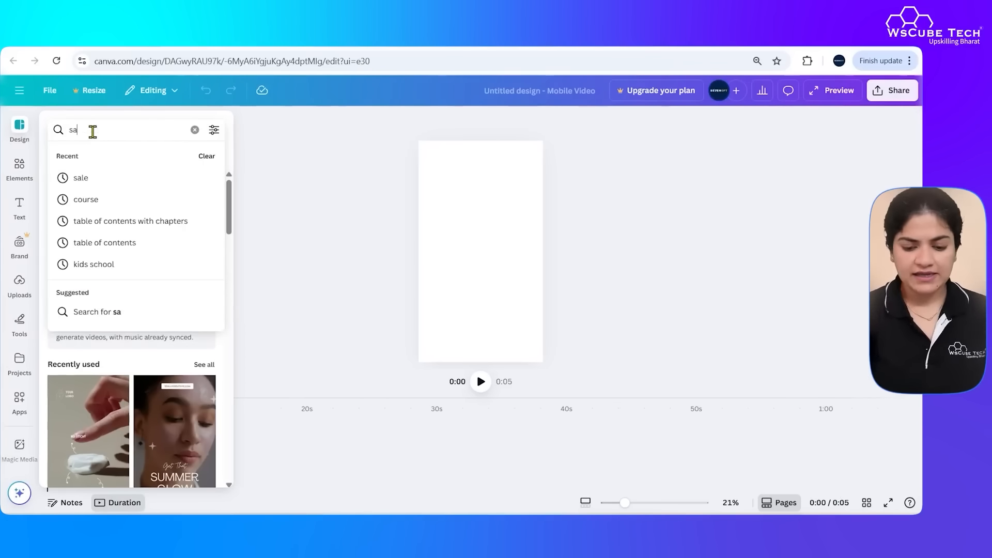
key(Return)
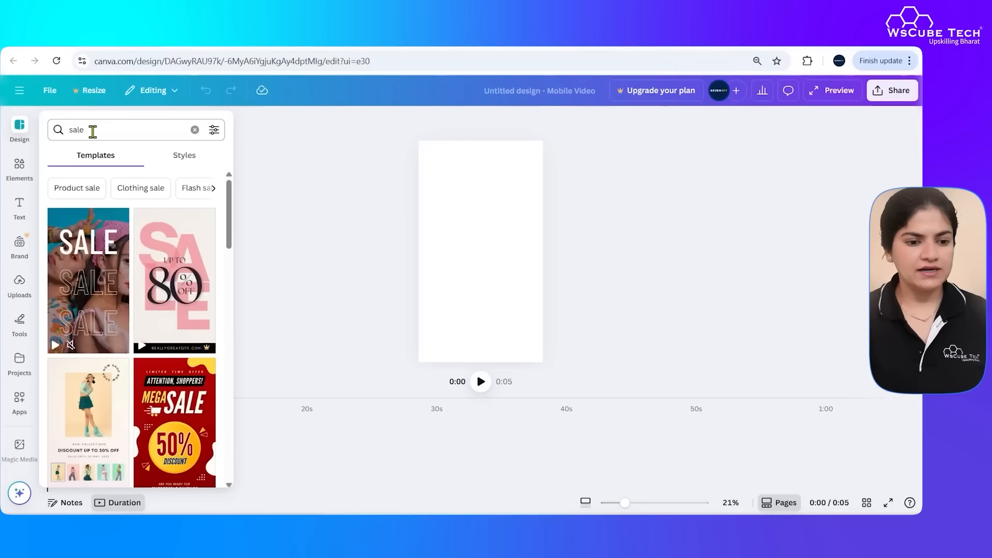
Apply all 12 pages of the Colorful and Playful Fashion Sal Mobile Video template and play the video
click(94, 256)
click(131, 240)
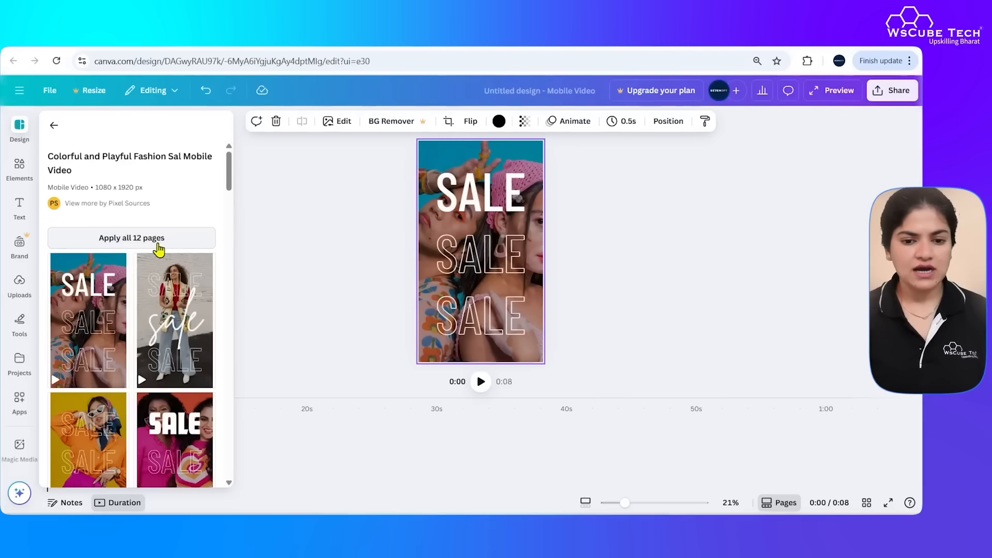
click(381, 447)
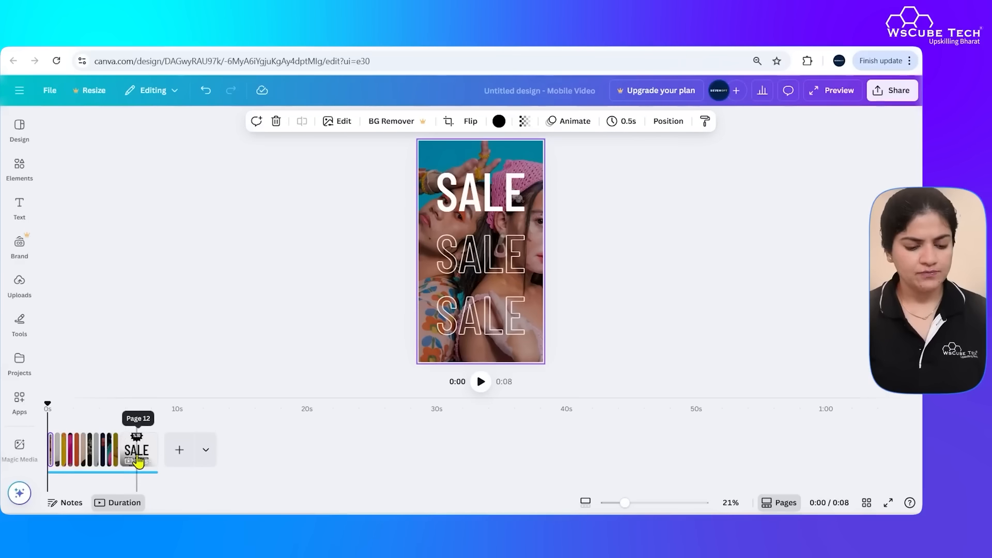
click(343, 424)
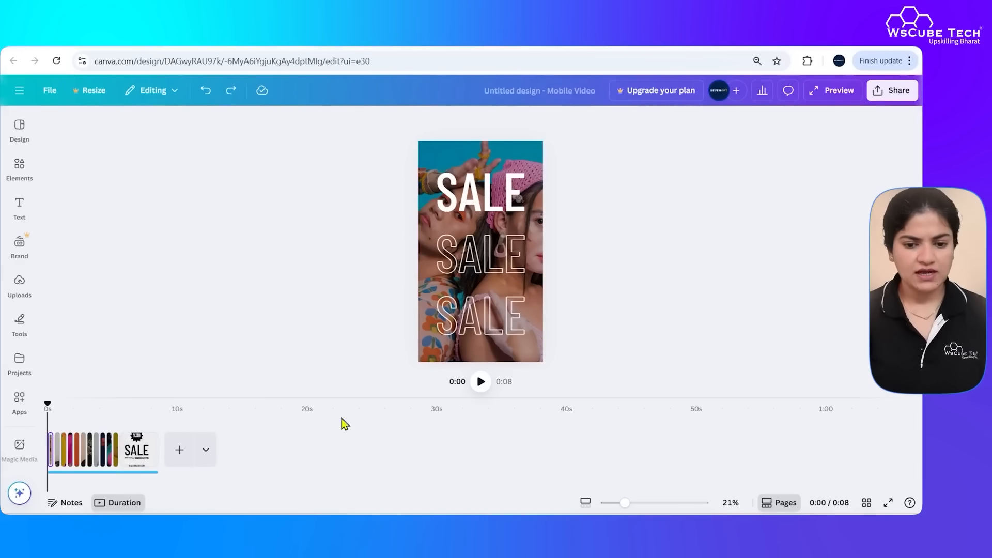
click(480, 388)
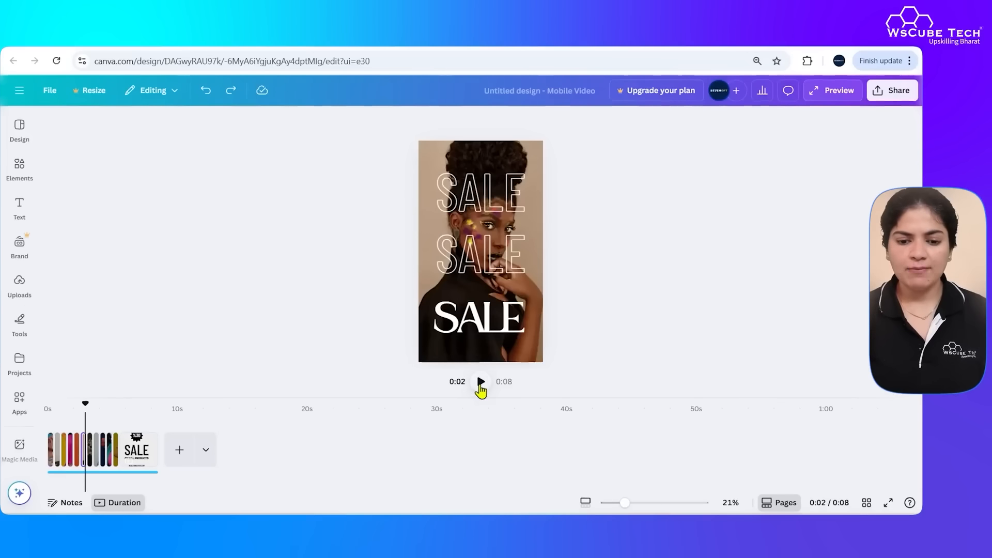
Replace the first page's background photo with the model in a yellow-green blouse, enlarged to fill the page behind the SALE text
click(50, 455)
click(476, 158)
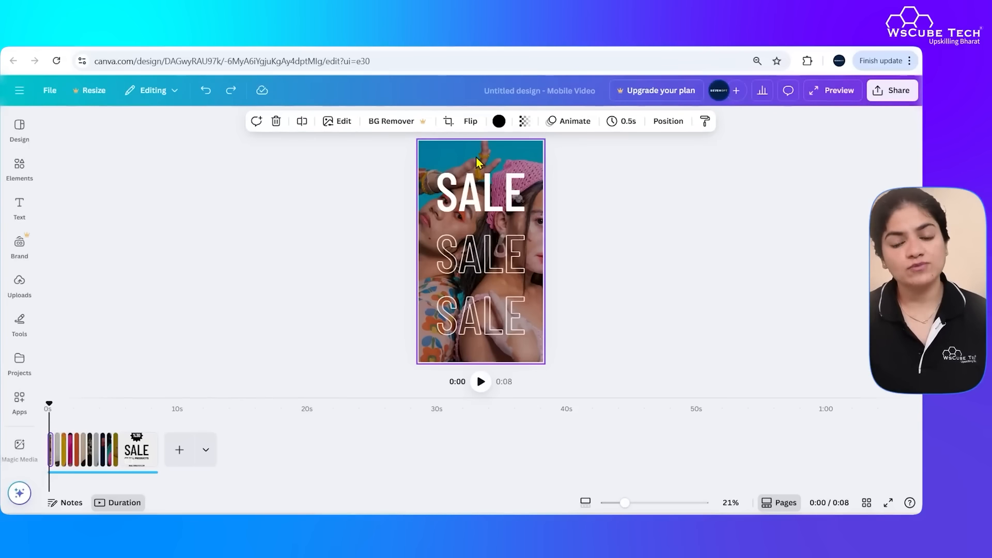
key(Delete)
click(17, 168)
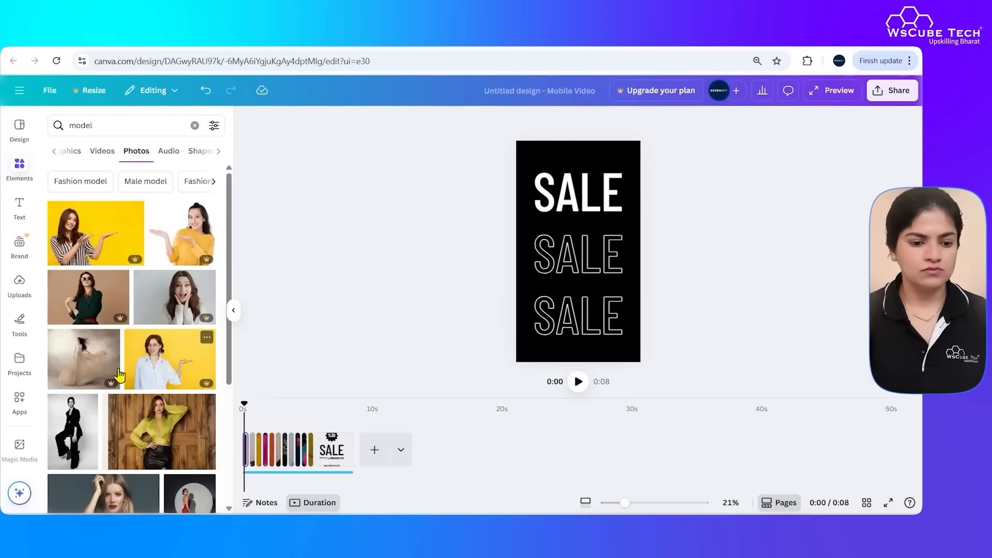
scroll(118, 380, down, 2)
drag(161, 345, 541, 176)
drag(592, 208, 721, 527)
drag(711, 314, 635, 314)
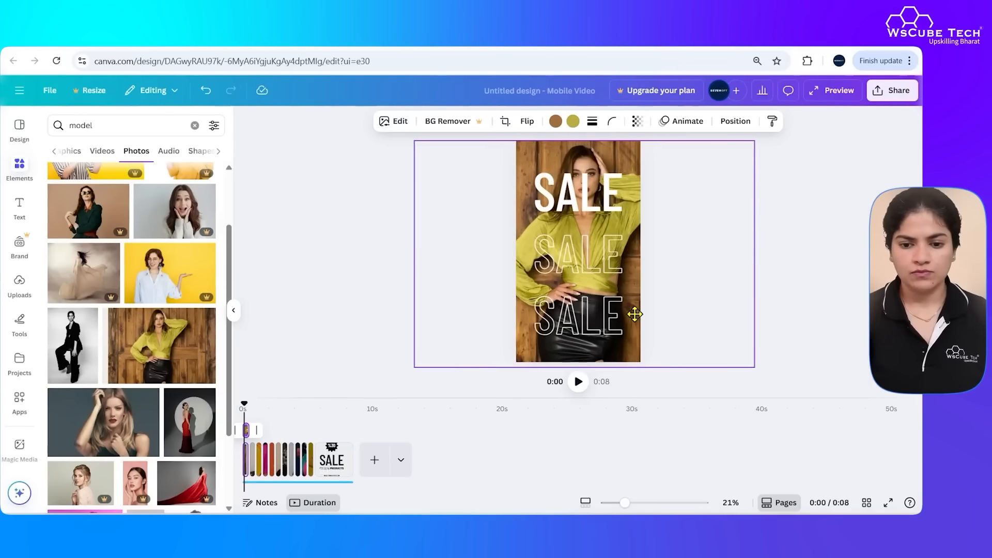
Replace the background photos on pages 2 and 3 with models in a pink dress and a white dress
click(253, 468)
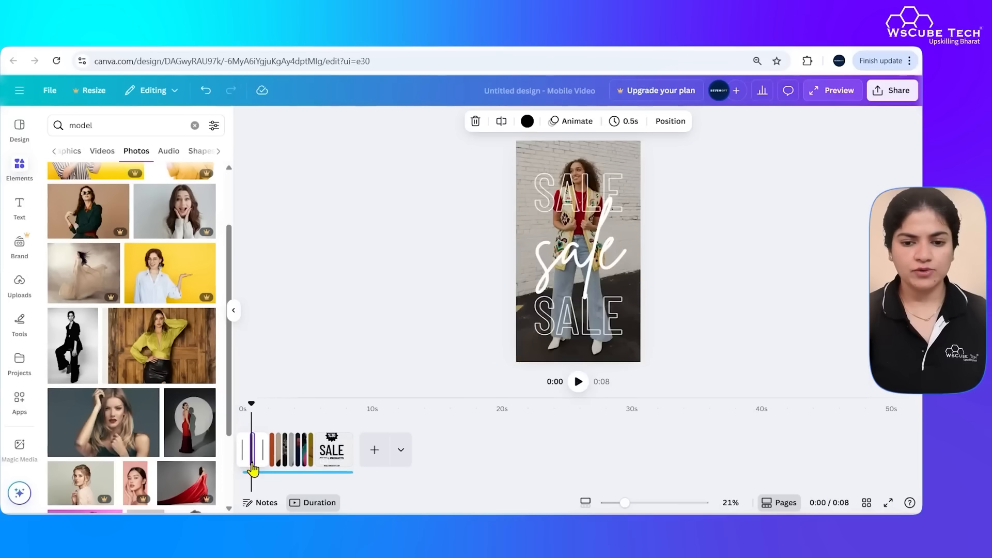
click(566, 155)
click(569, 151)
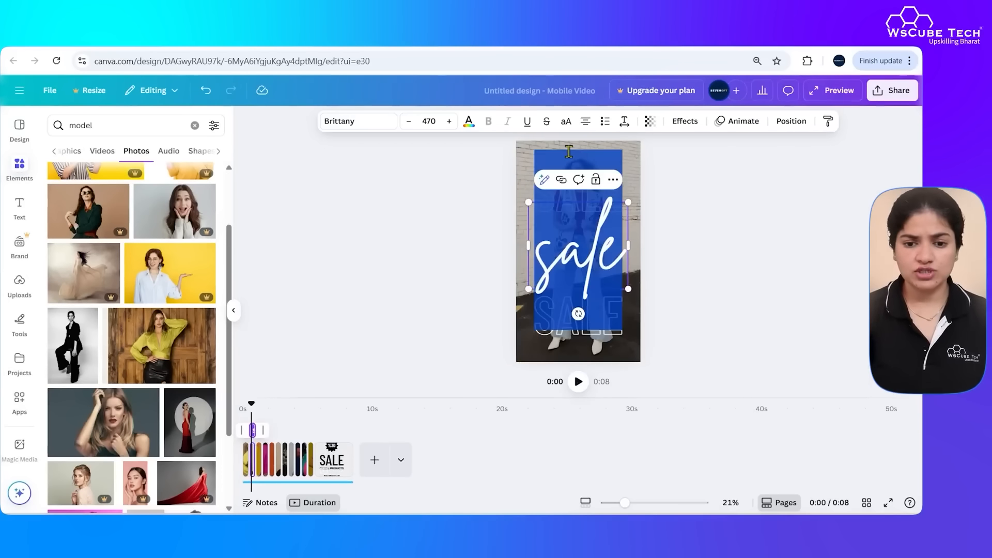
key(Escape)
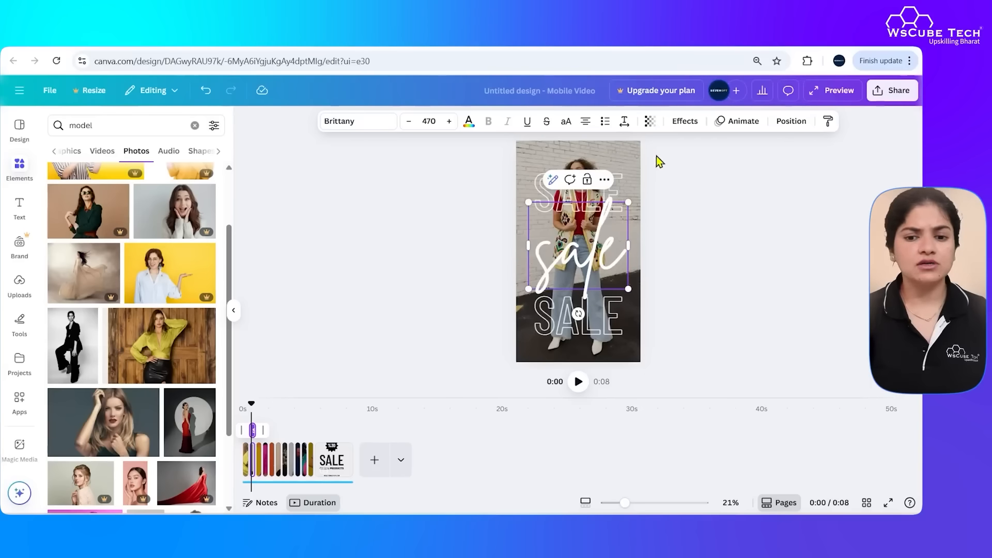
click(639, 177)
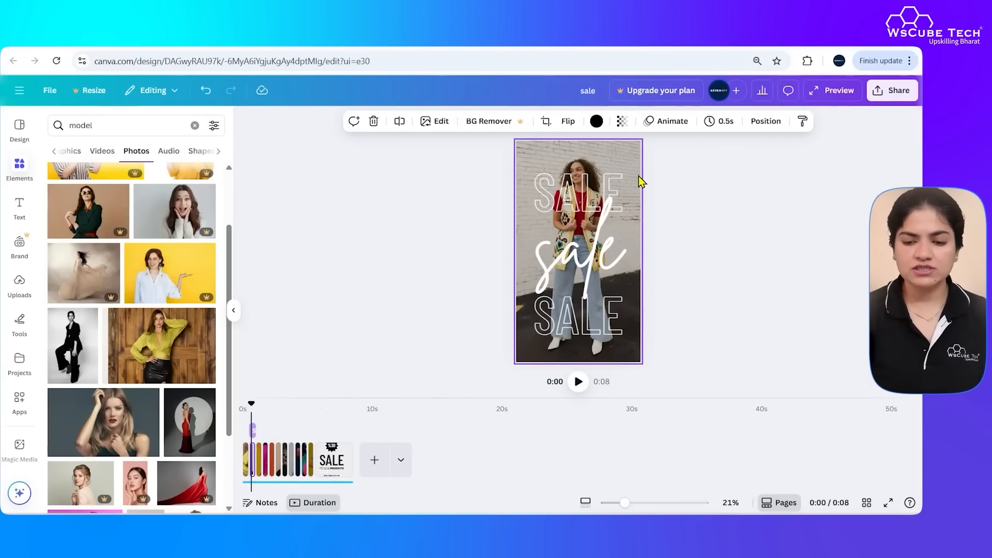
key(Delete)
scroll(147, 318, down, 2)
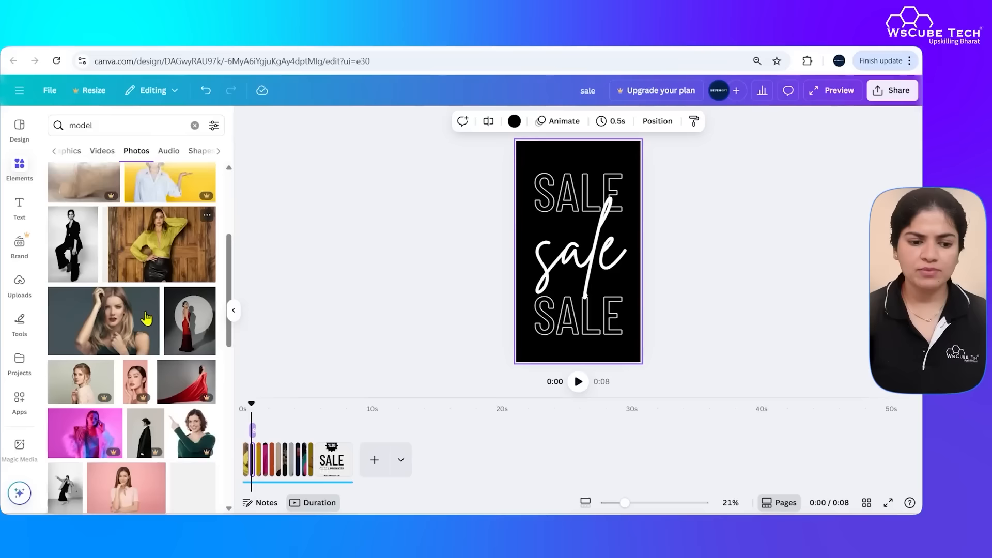
scroll(147, 319, down, 1)
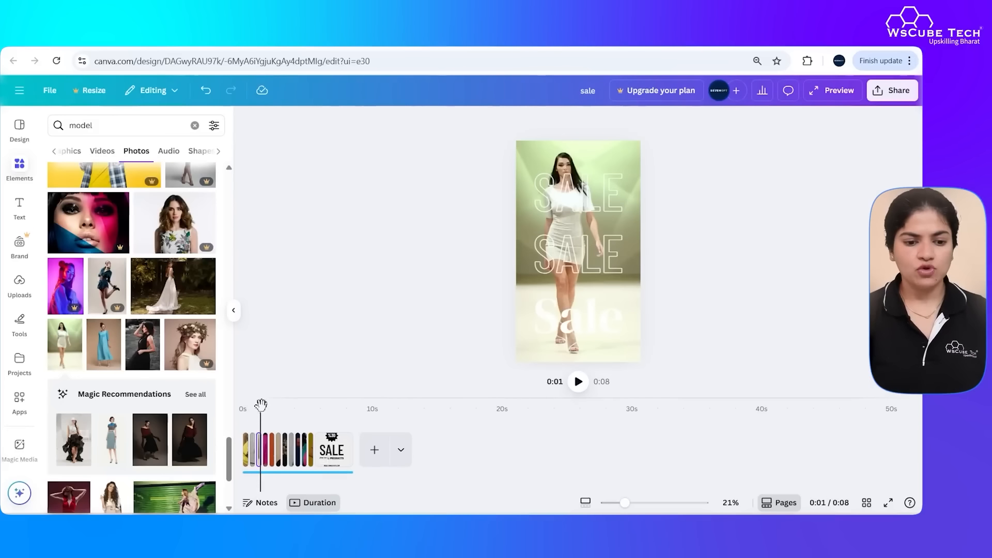
drag(261, 405, 231, 417)
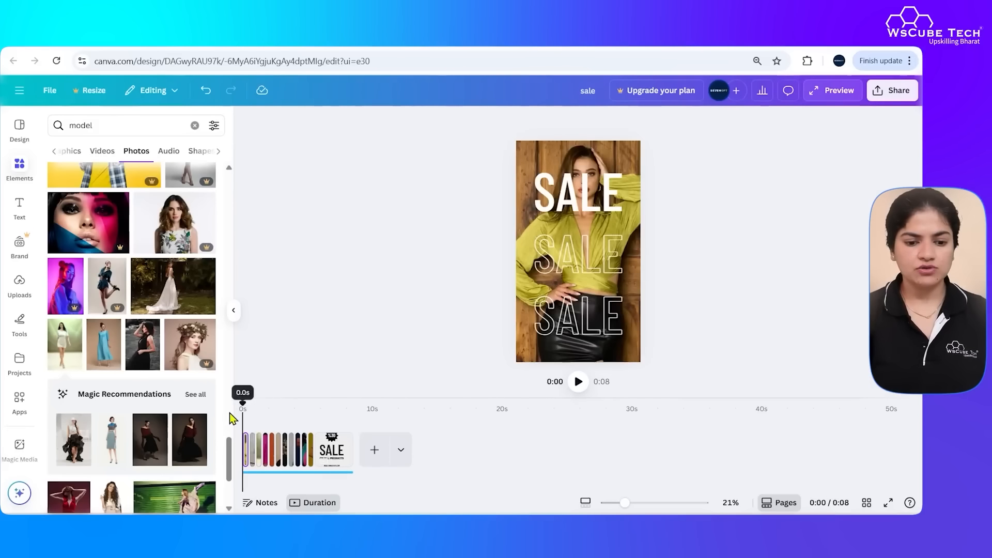
Recolour the "%30" starburst badge on the last page pink, using the document colors
click(332, 452)
click(580, 150)
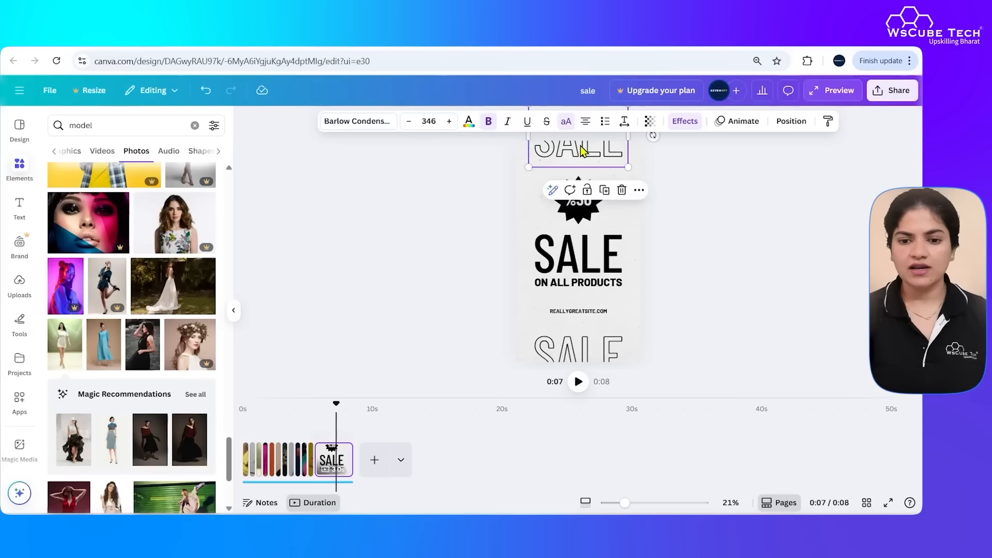
double_click(581, 151)
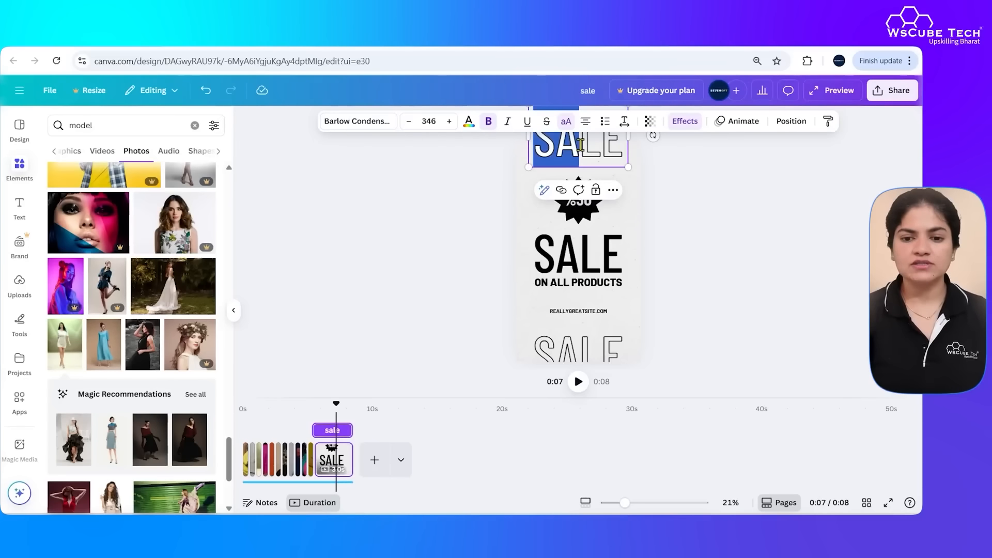
click(720, 241)
click(581, 212)
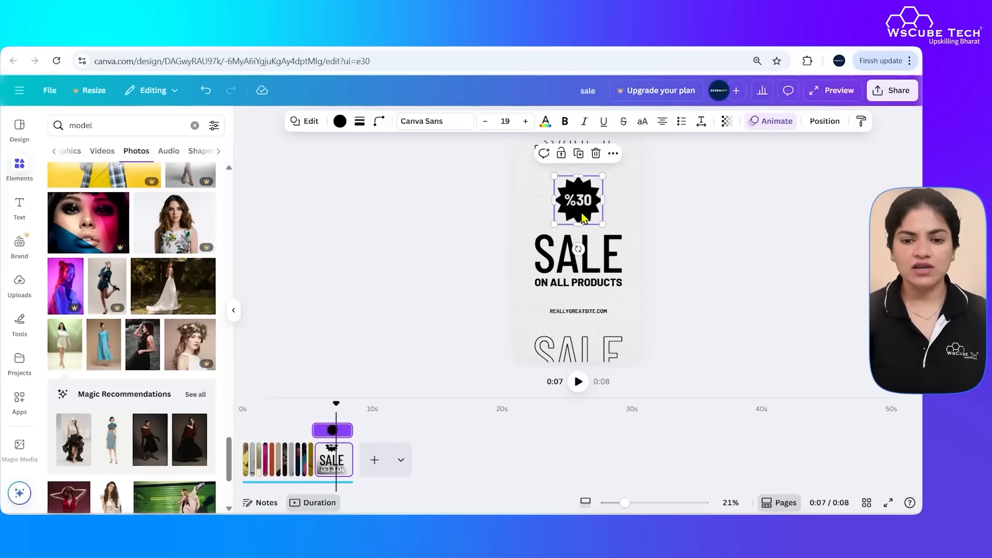
click(340, 122)
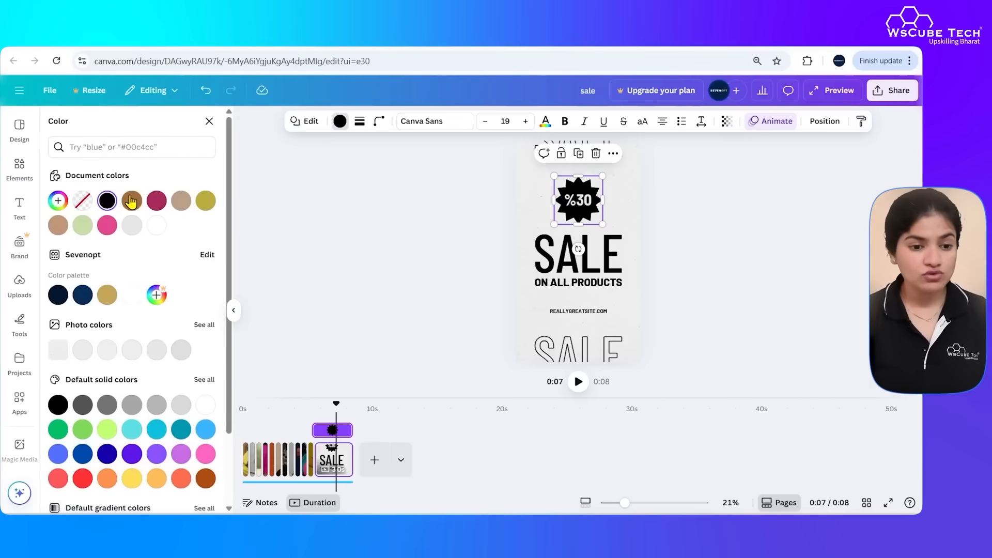
click(110, 225)
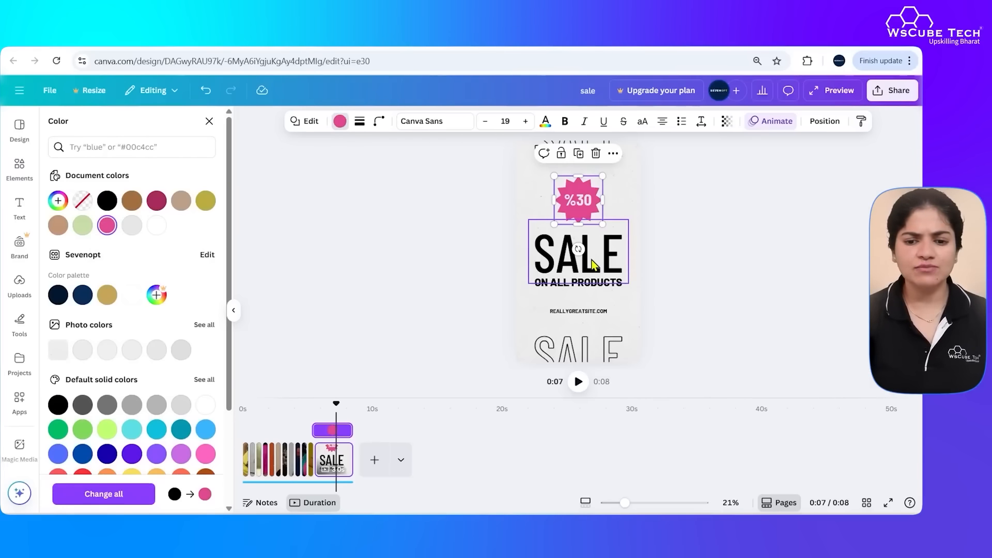
key(Escape)
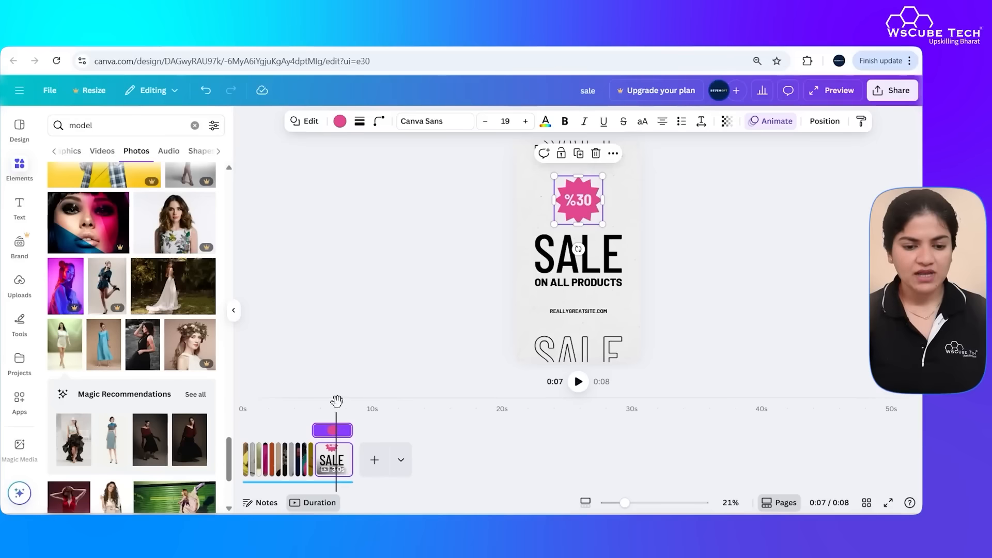
Delete the template's audio track from the video
drag(337, 401, 241, 402)
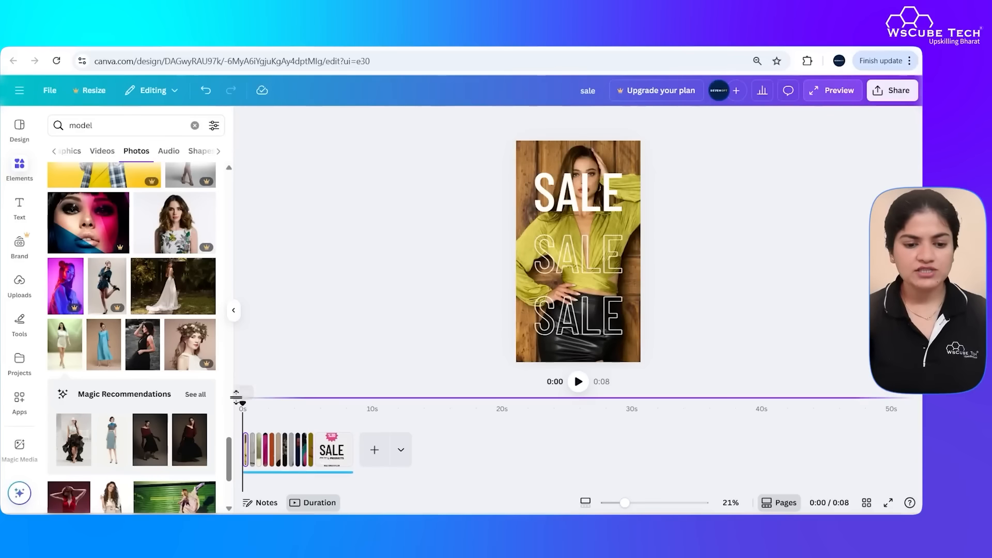
click(286, 473)
key(Delete)
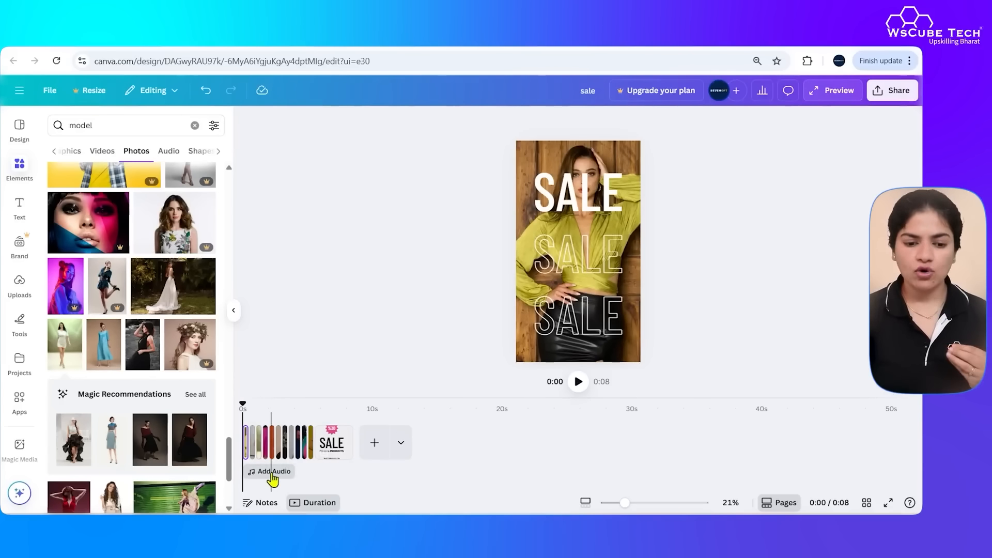
Examine the voiceover options and the full Popular music list in the audio library
click(273, 471)
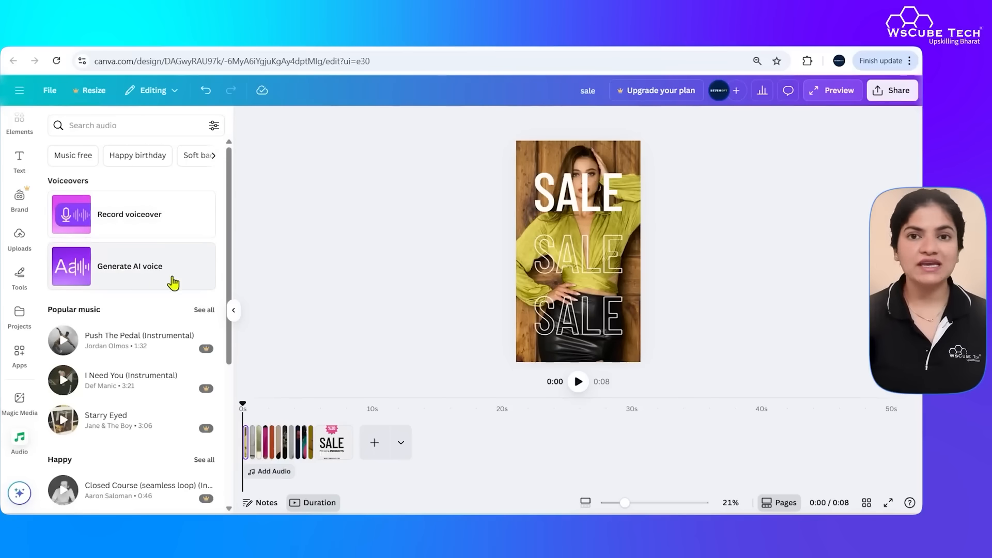
scroll(130, 343, down, 2)
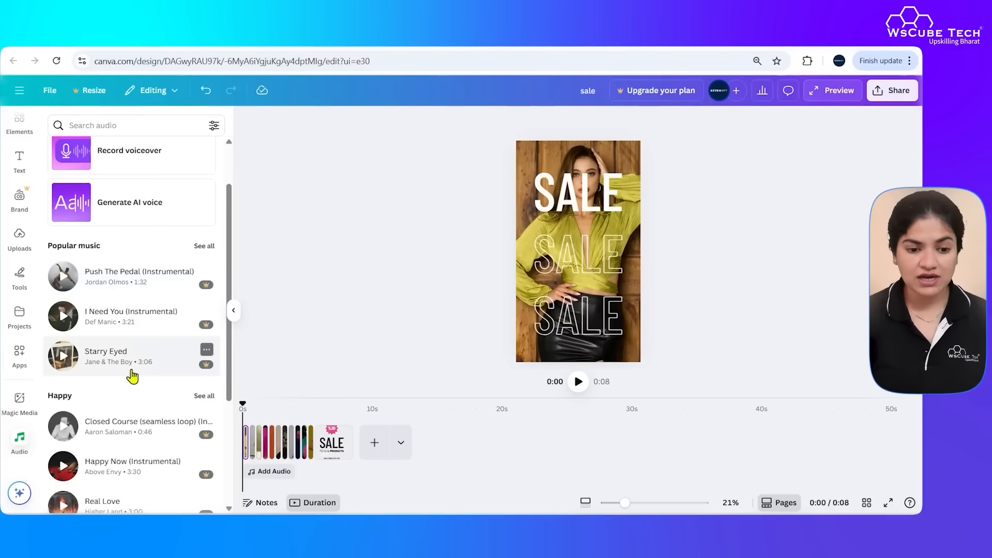
click(210, 250)
scroll(144, 263, down, 10)
scroll(143, 324, down, 10)
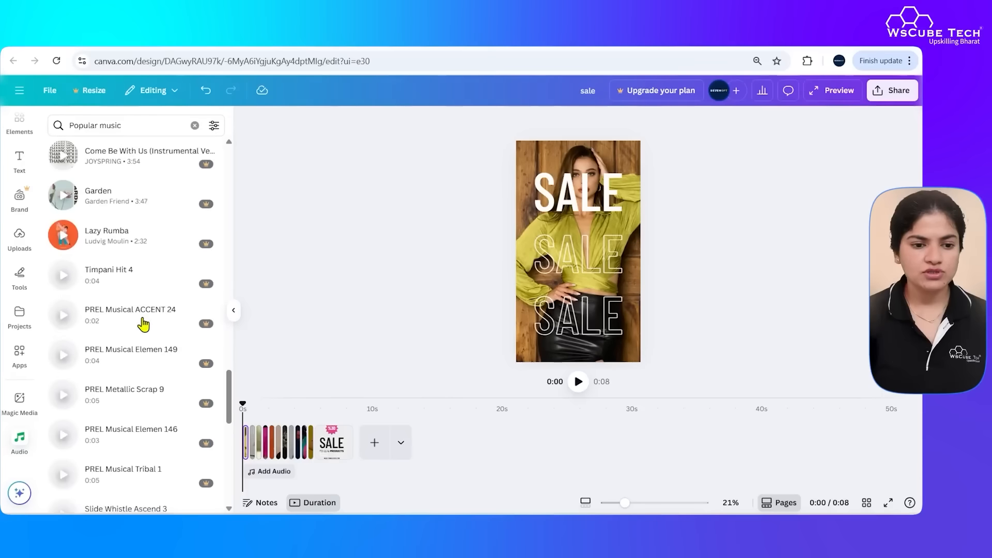
scroll(144, 324, up, 15)
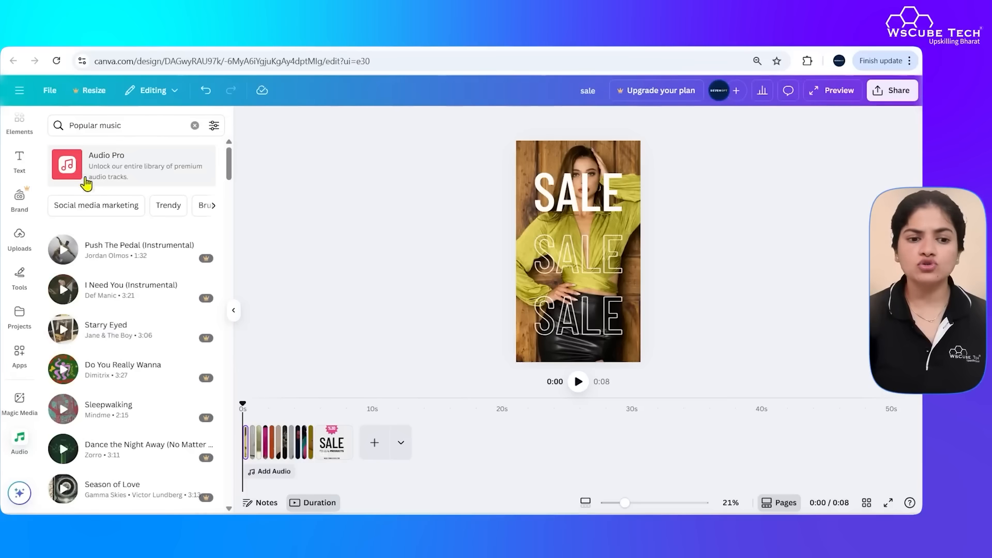
Search the audio library for "happy", add the Happy Theme track under the video, and open the uploads
click(196, 126)
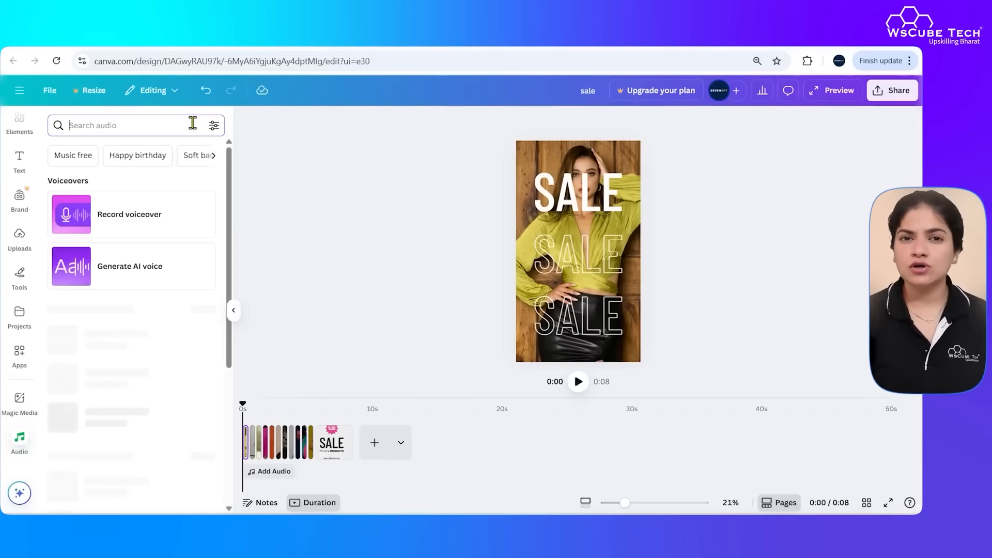
scroll(118, 408, down, 4)
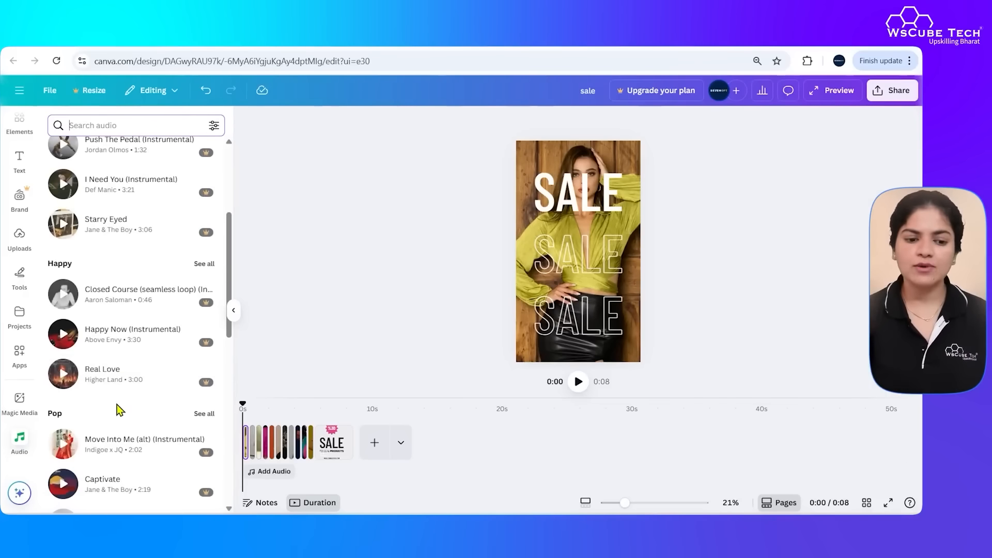
scroll(118, 409, down, 12)
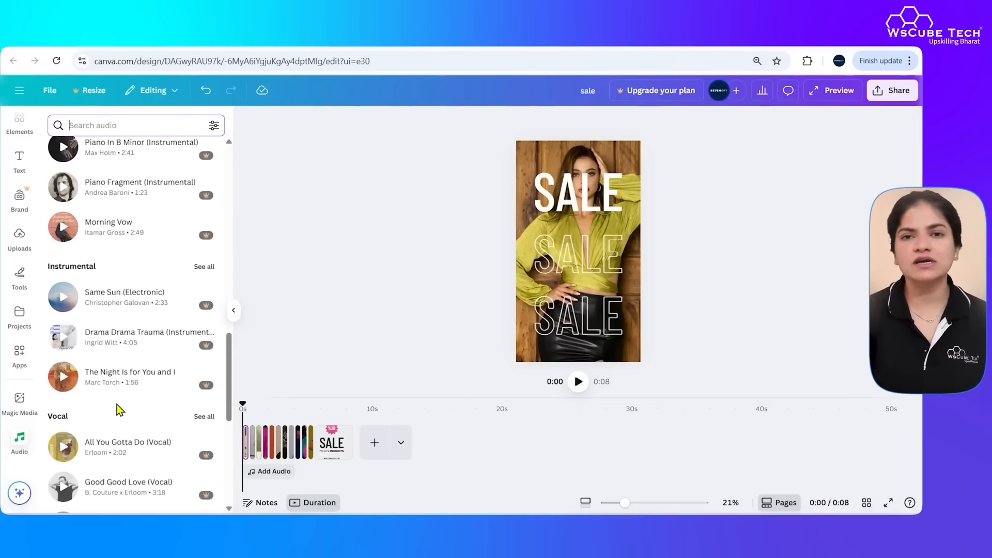
scroll(120, 410, down, 12)
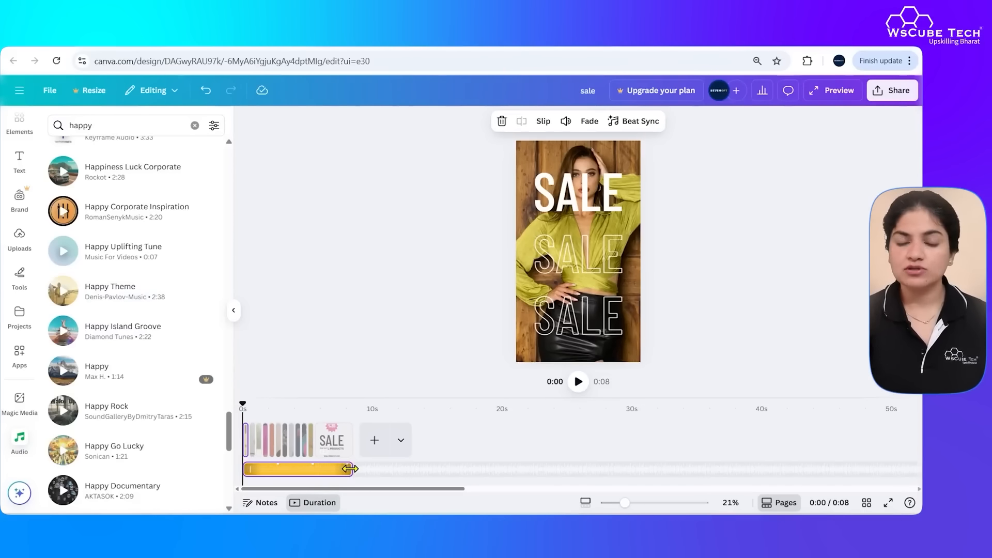
scroll(129, 243, up, 10)
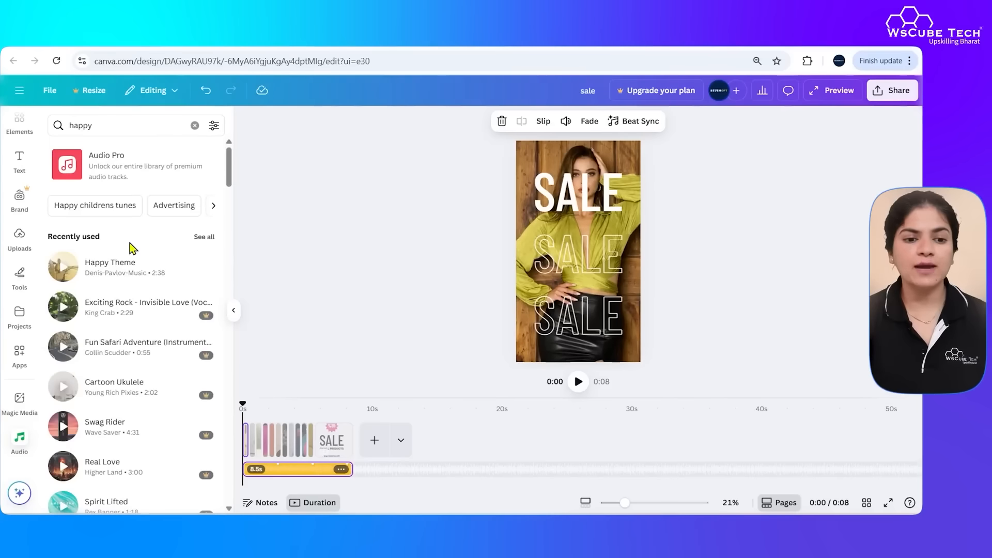
click(195, 125)
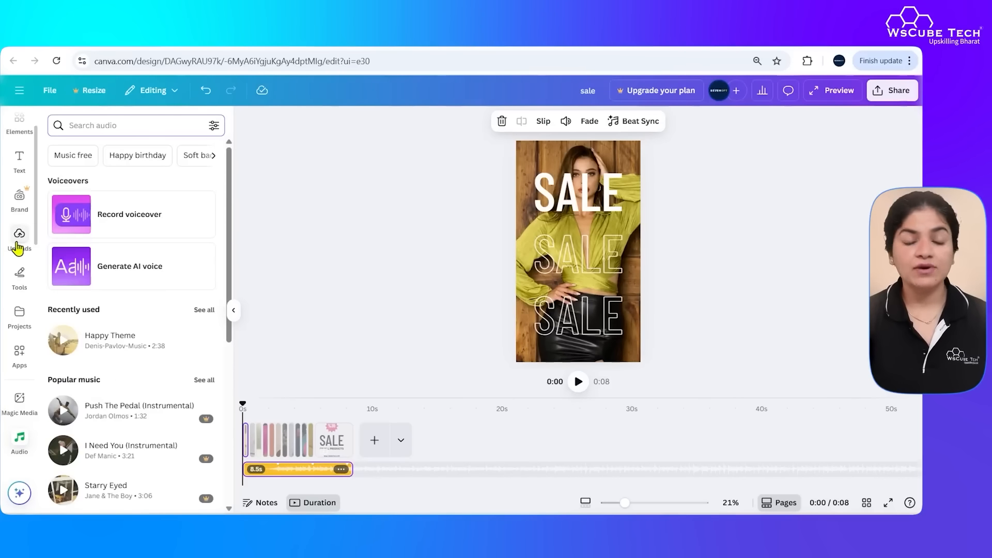
click(19, 238)
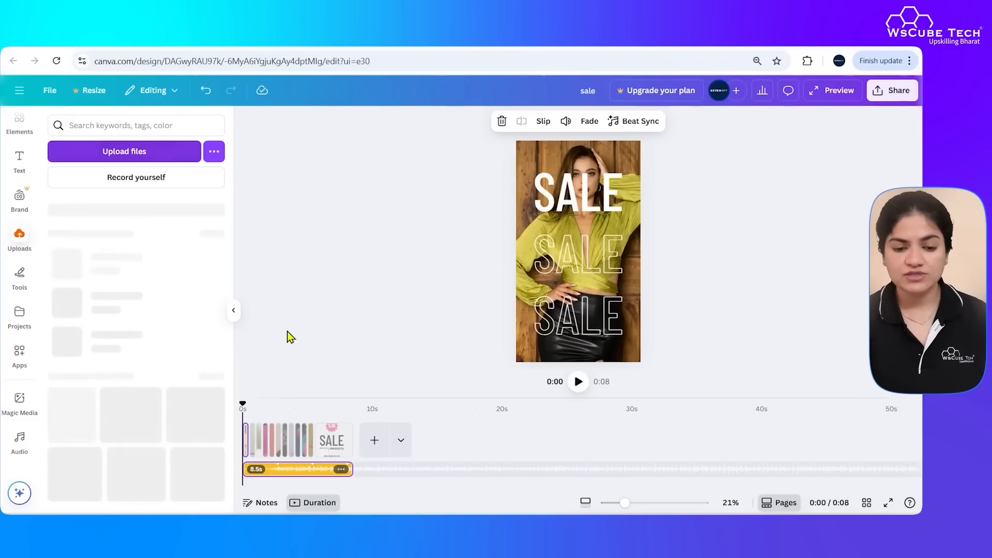
Return to the start of the video and open the animation options for the first page's background photo
click(308, 408)
drag(310, 404, 233, 408)
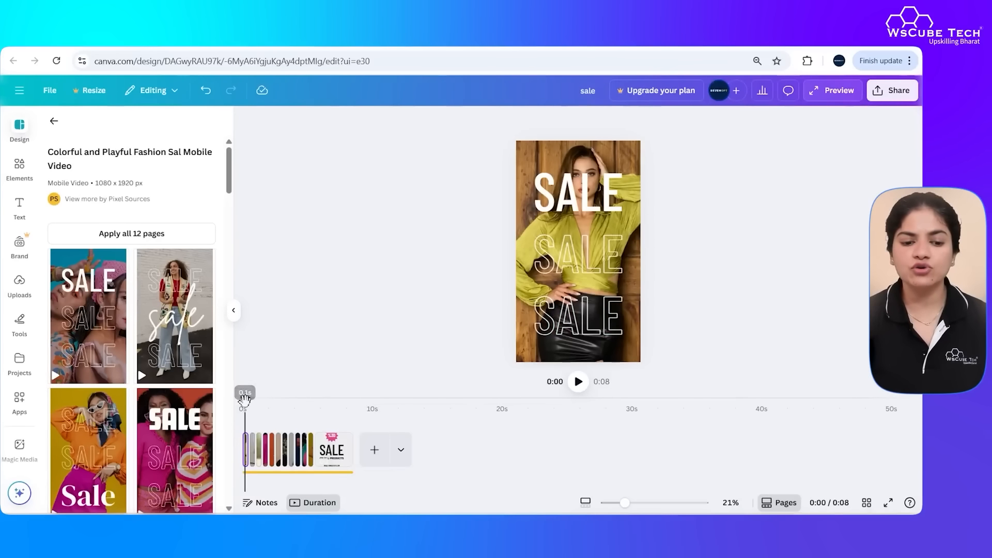
click(584, 256)
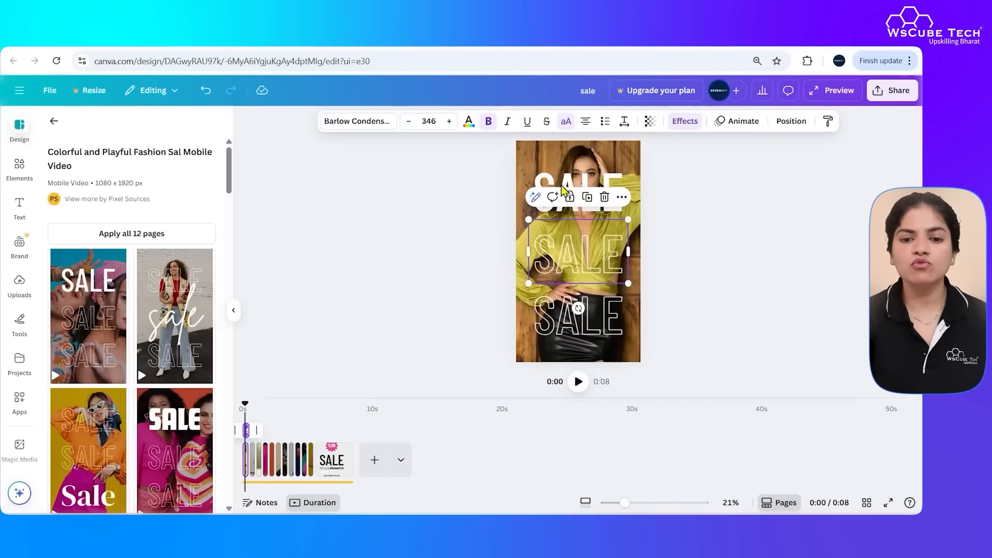
click(531, 155)
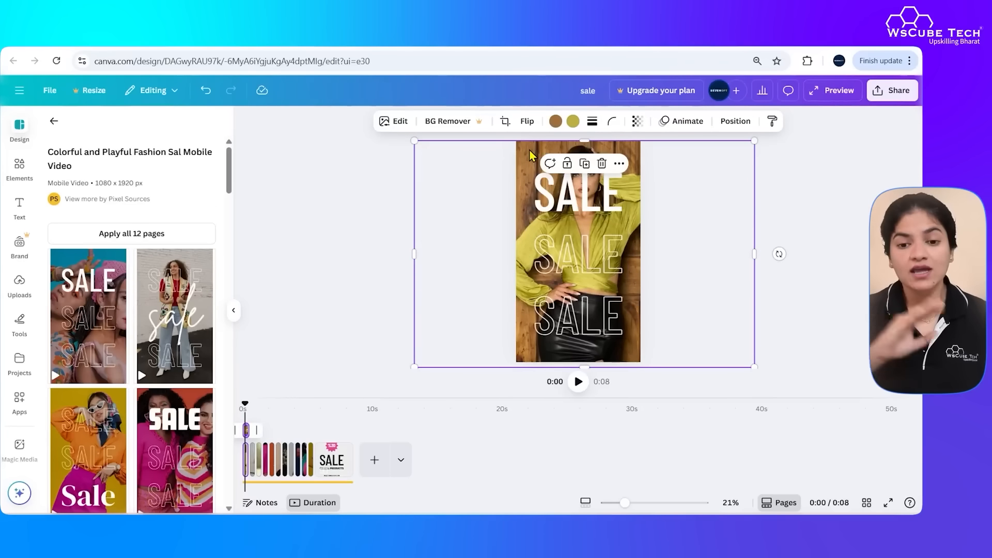
click(678, 124)
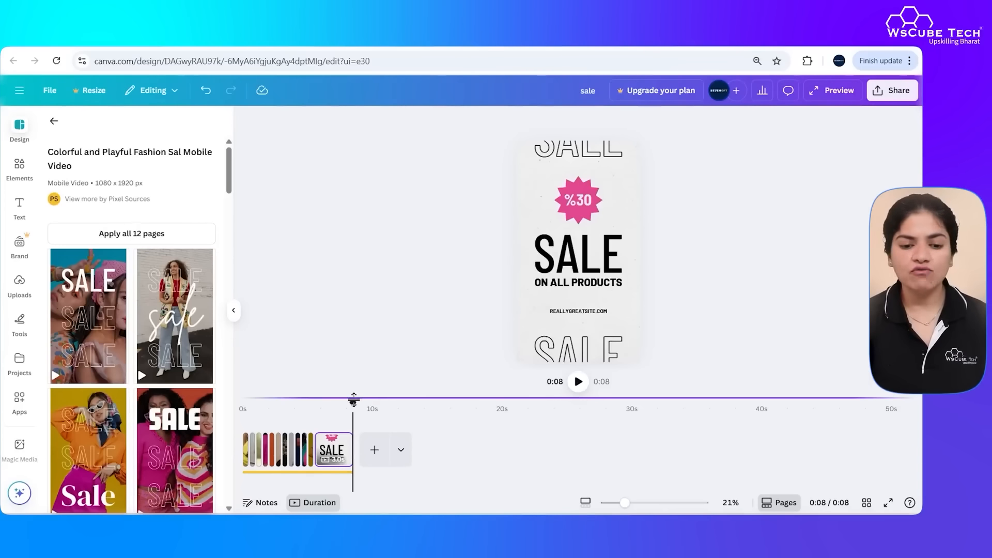
Apply the Party page animation to the sale page showing the woman in the pink dress
drag(353, 399, 242, 400)
click(597, 153)
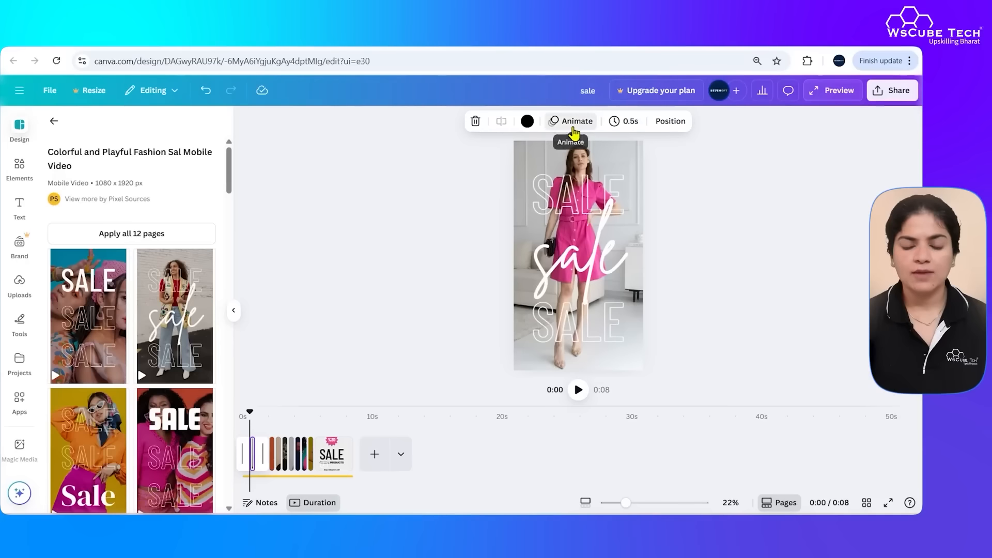
click(572, 129)
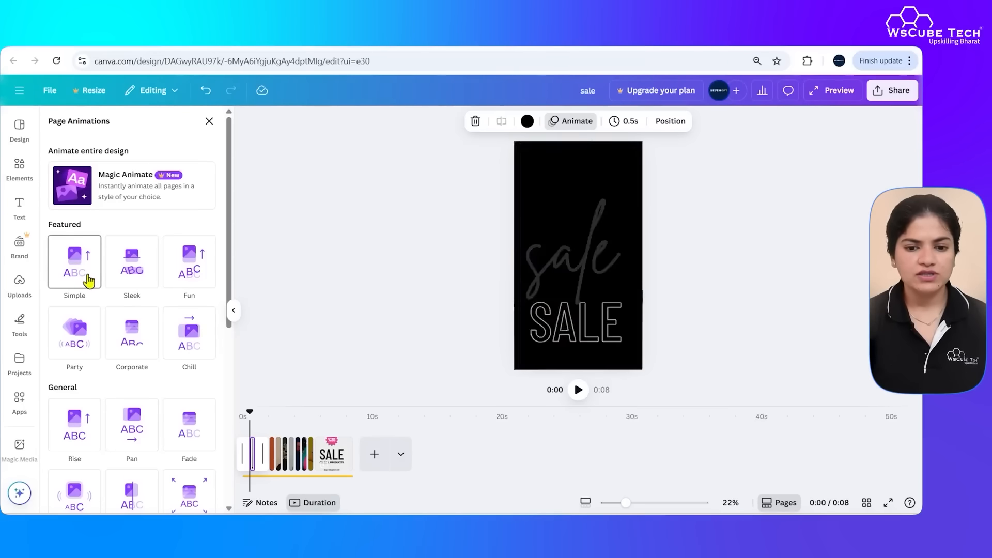
click(73, 352)
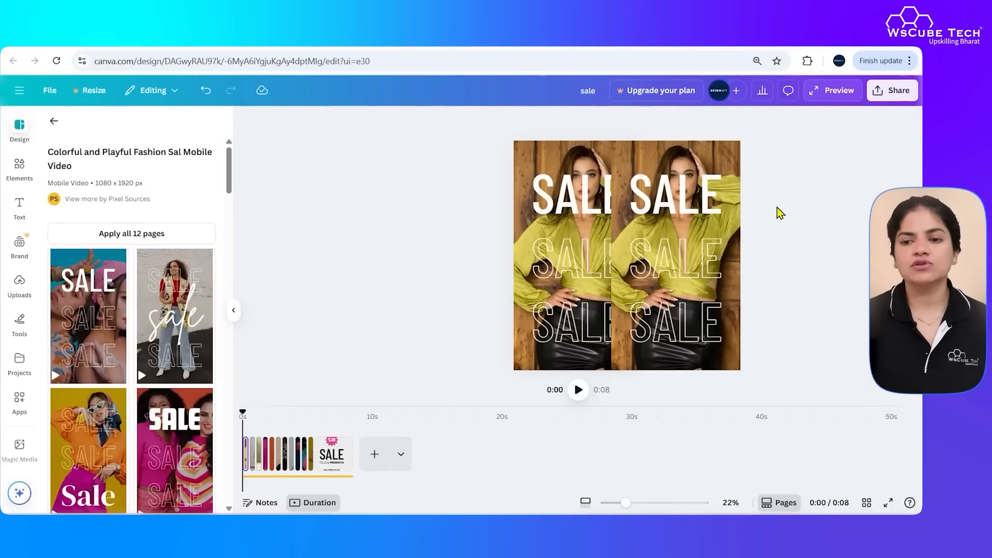
Play the sale video in preview to review it, and return to the editor
click(884, 100)
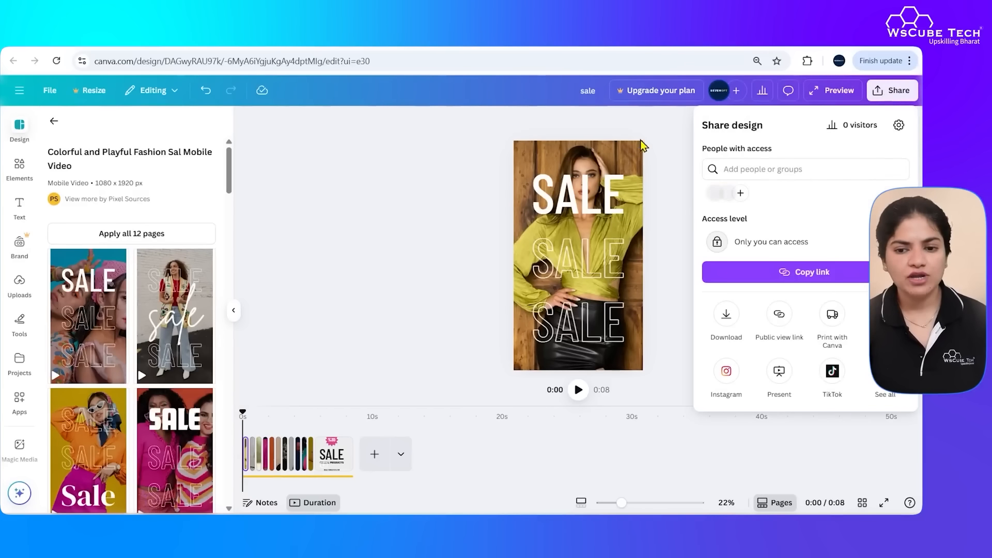
click(687, 146)
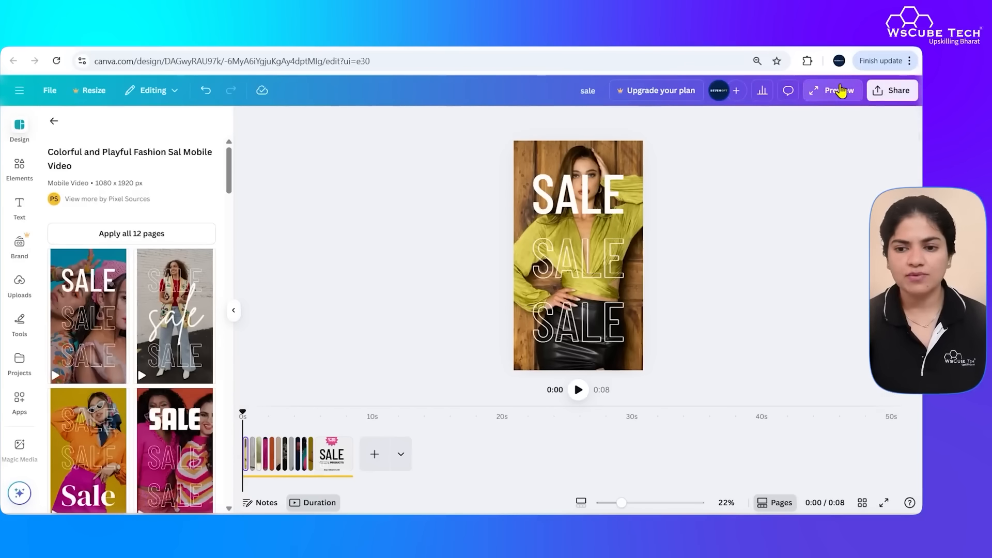
click(843, 91)
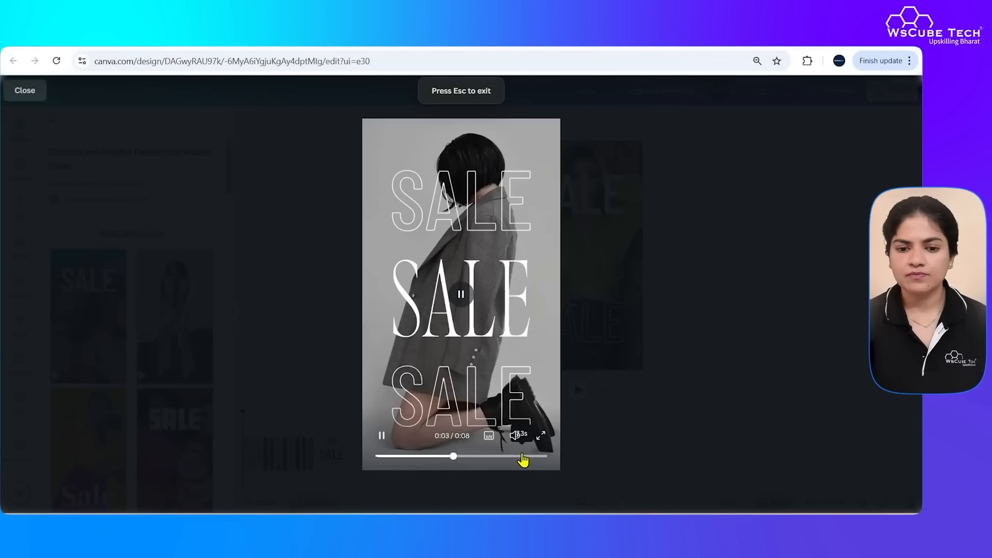
key(Escape)
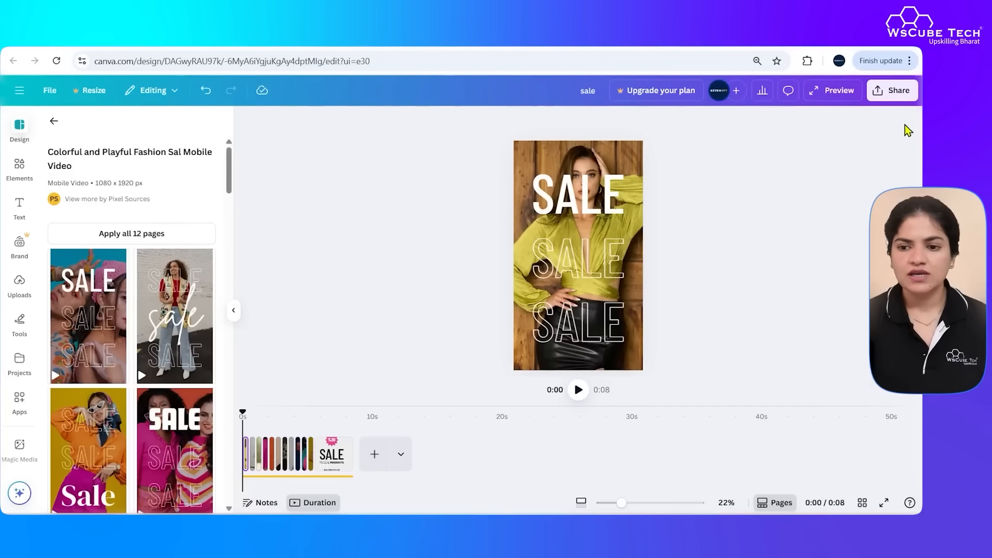
Examine the file types offered for downloading the sale video
click(892, 90)
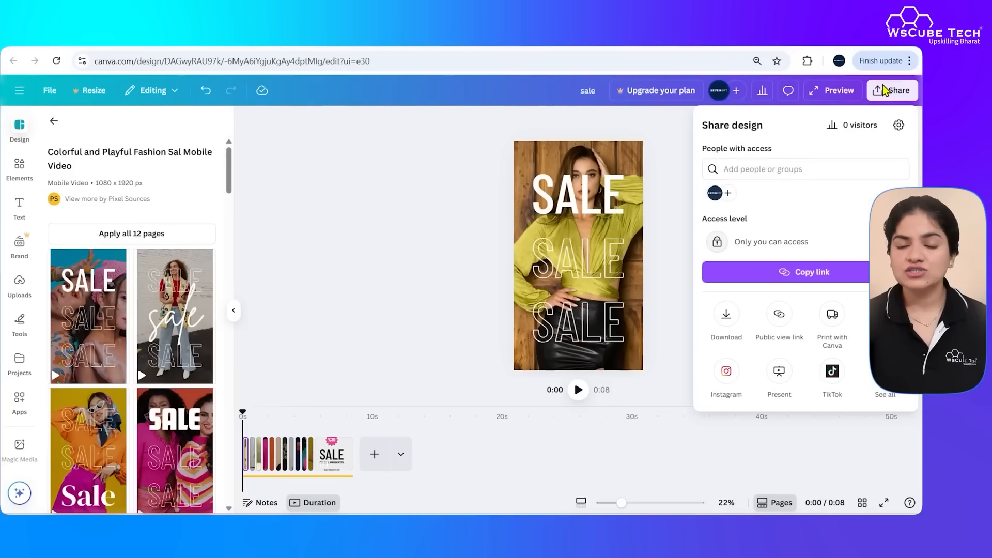
click(727, 316)
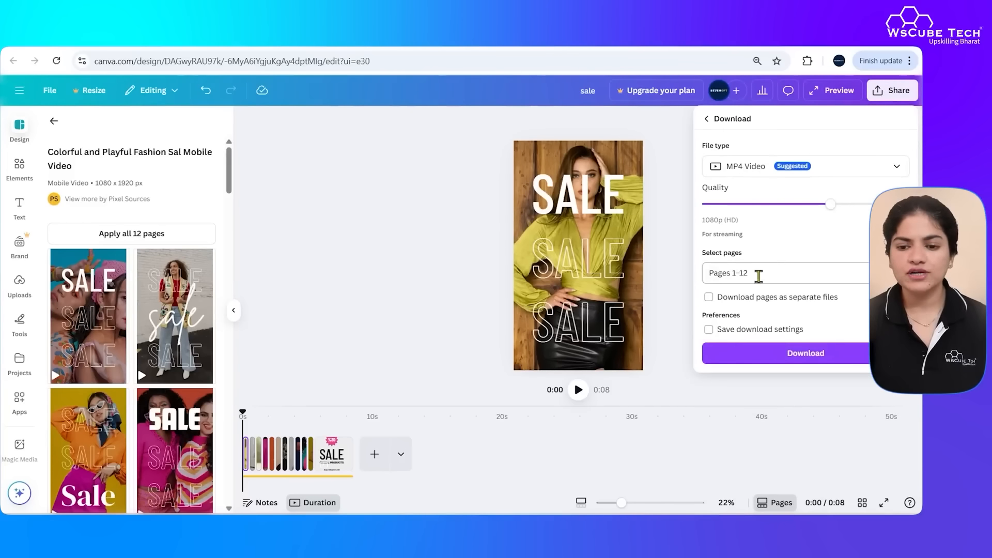
click(802, 175)
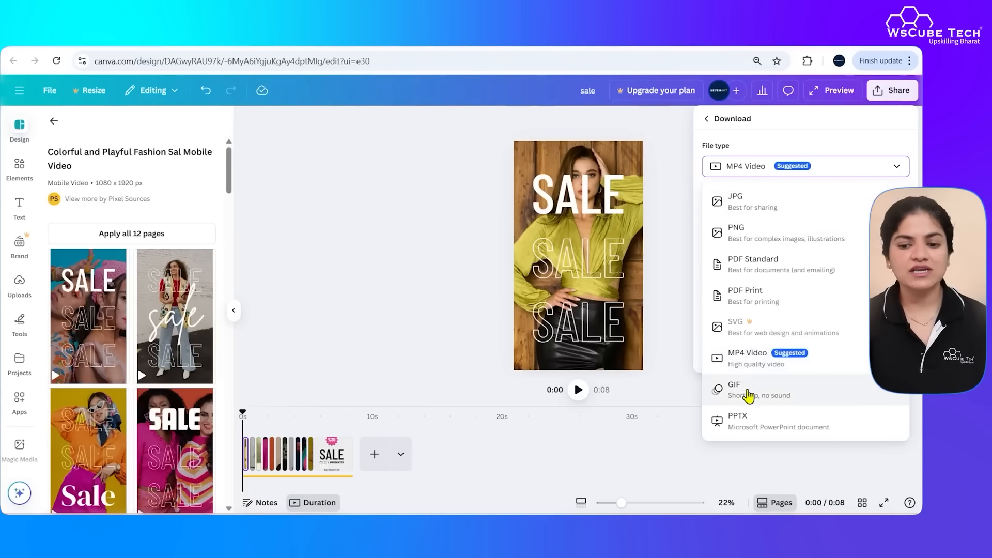
click(471, 323)
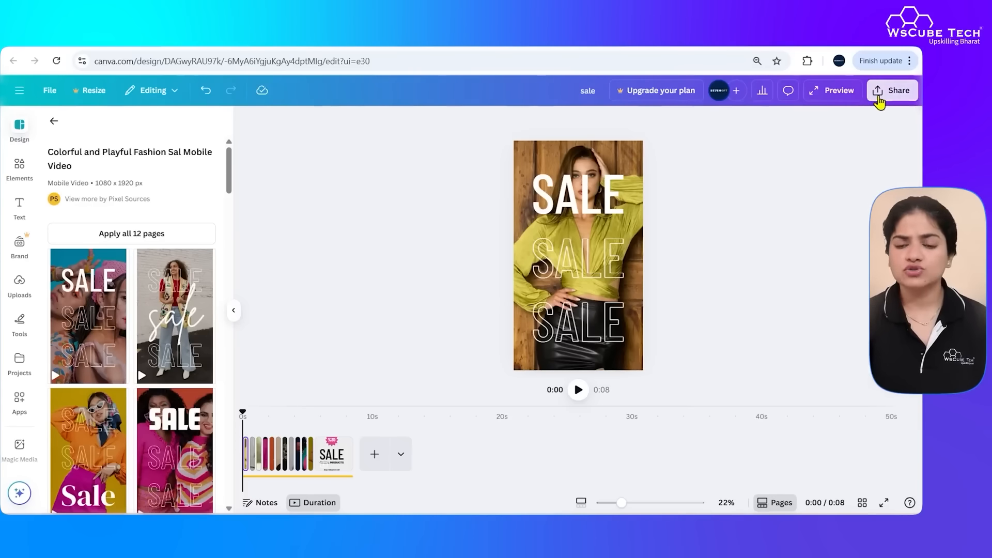
Try to lower the MP4 download quality of the sale video
click(879, 98)
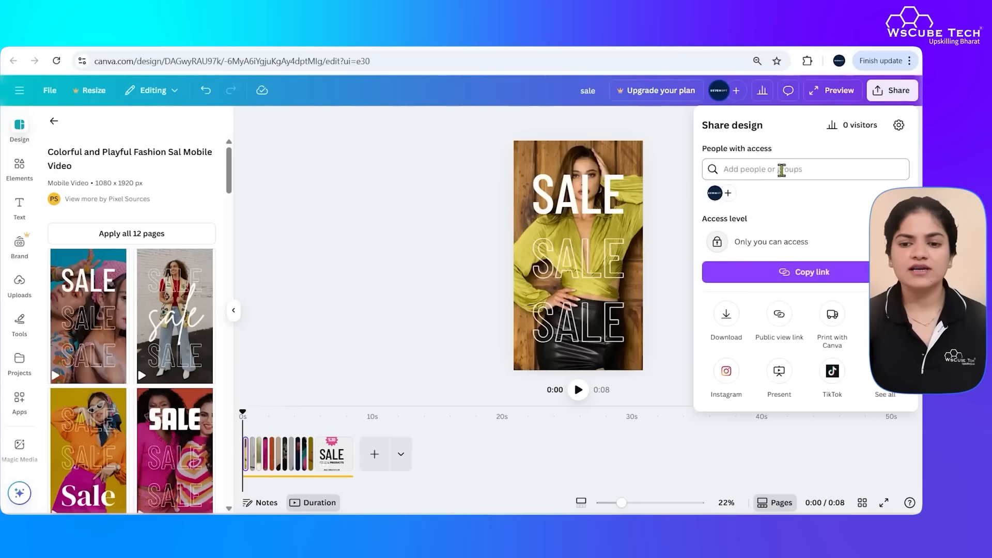
click(729, 325)
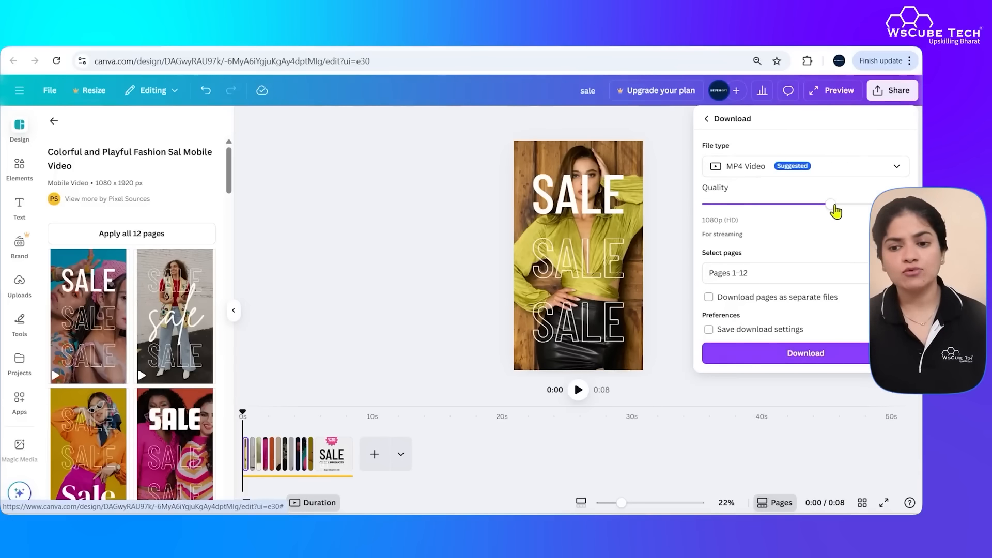
click(814, 204)
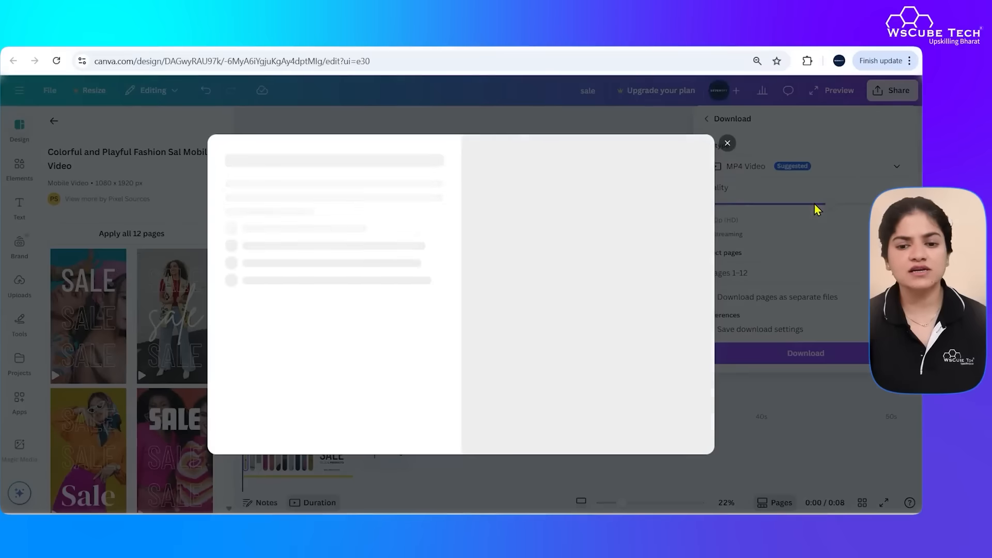
click(724, 146)
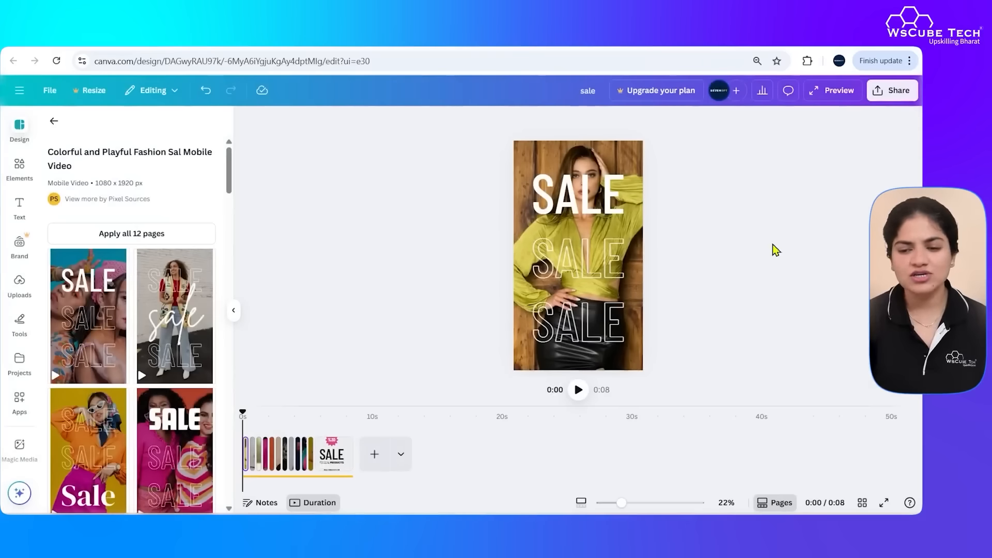
Download pages 1-12 of the sale video as an MP4 at 1080p (HD)
click(877, 90)
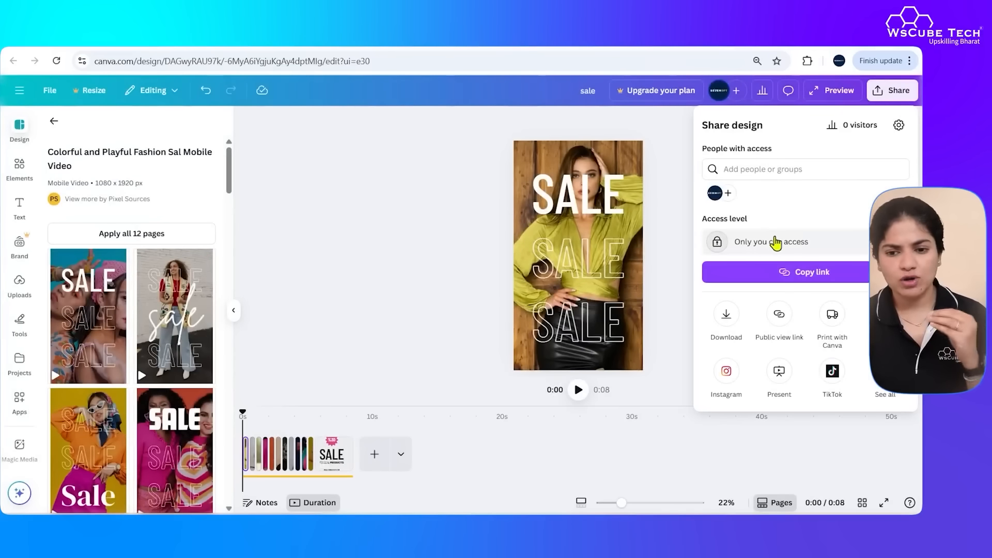
click(723, 315)
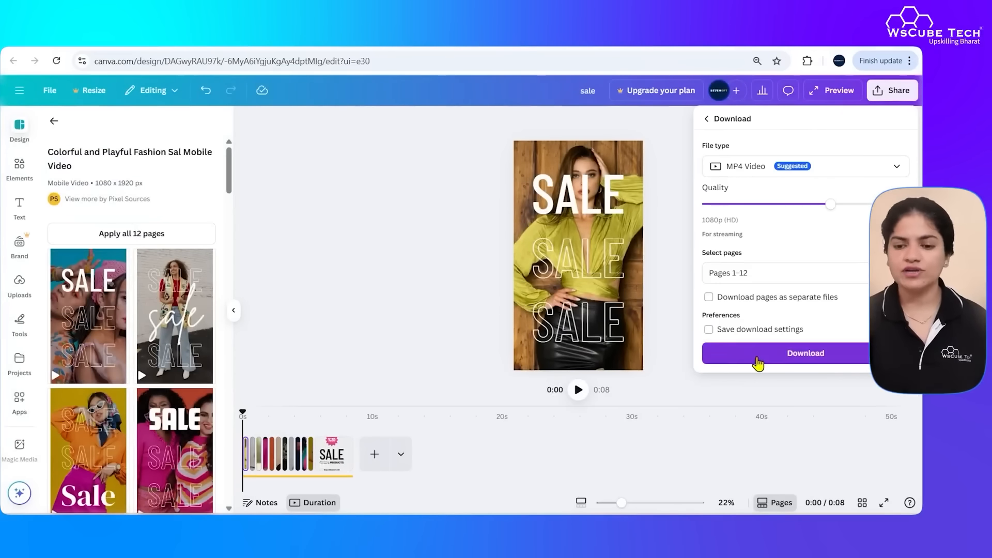
click(769, 357)
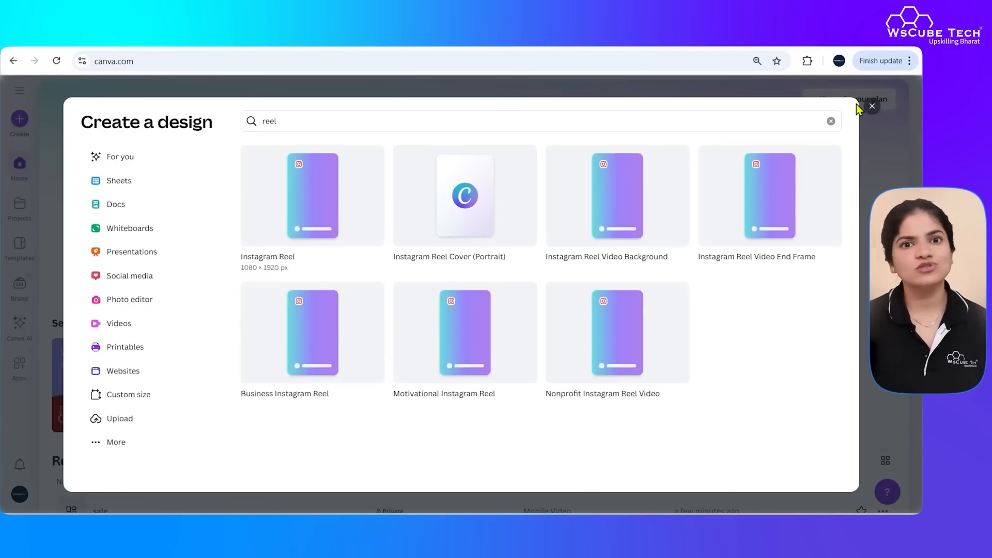
Leave the new-design dialog, open Canva AI and try its video clip creation option
click(872, 108)
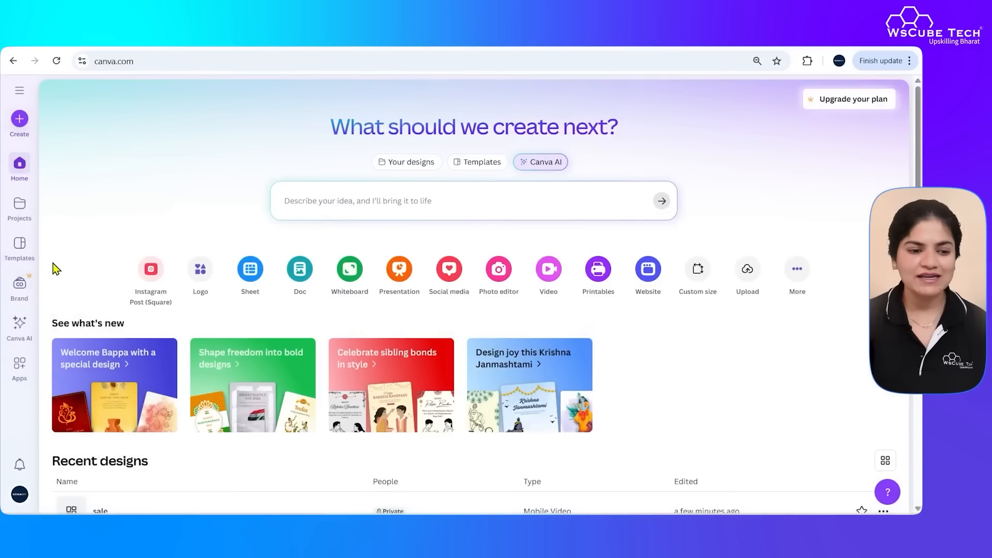
click(20, 325)
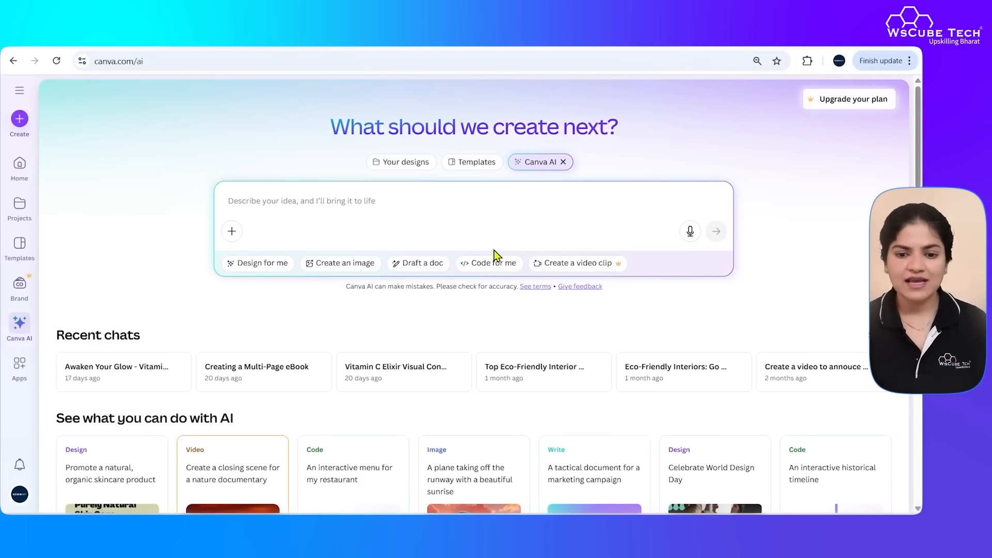
click(573, 274)
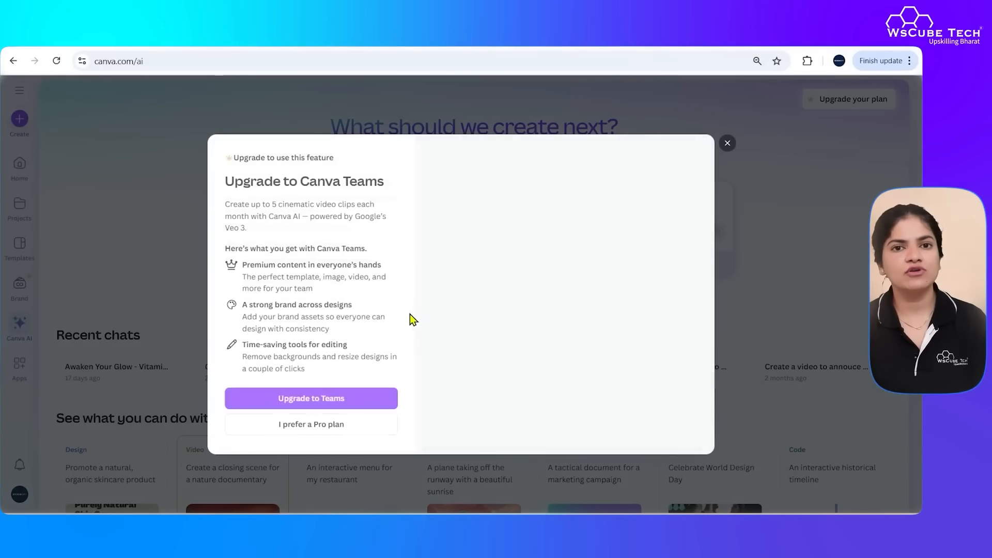